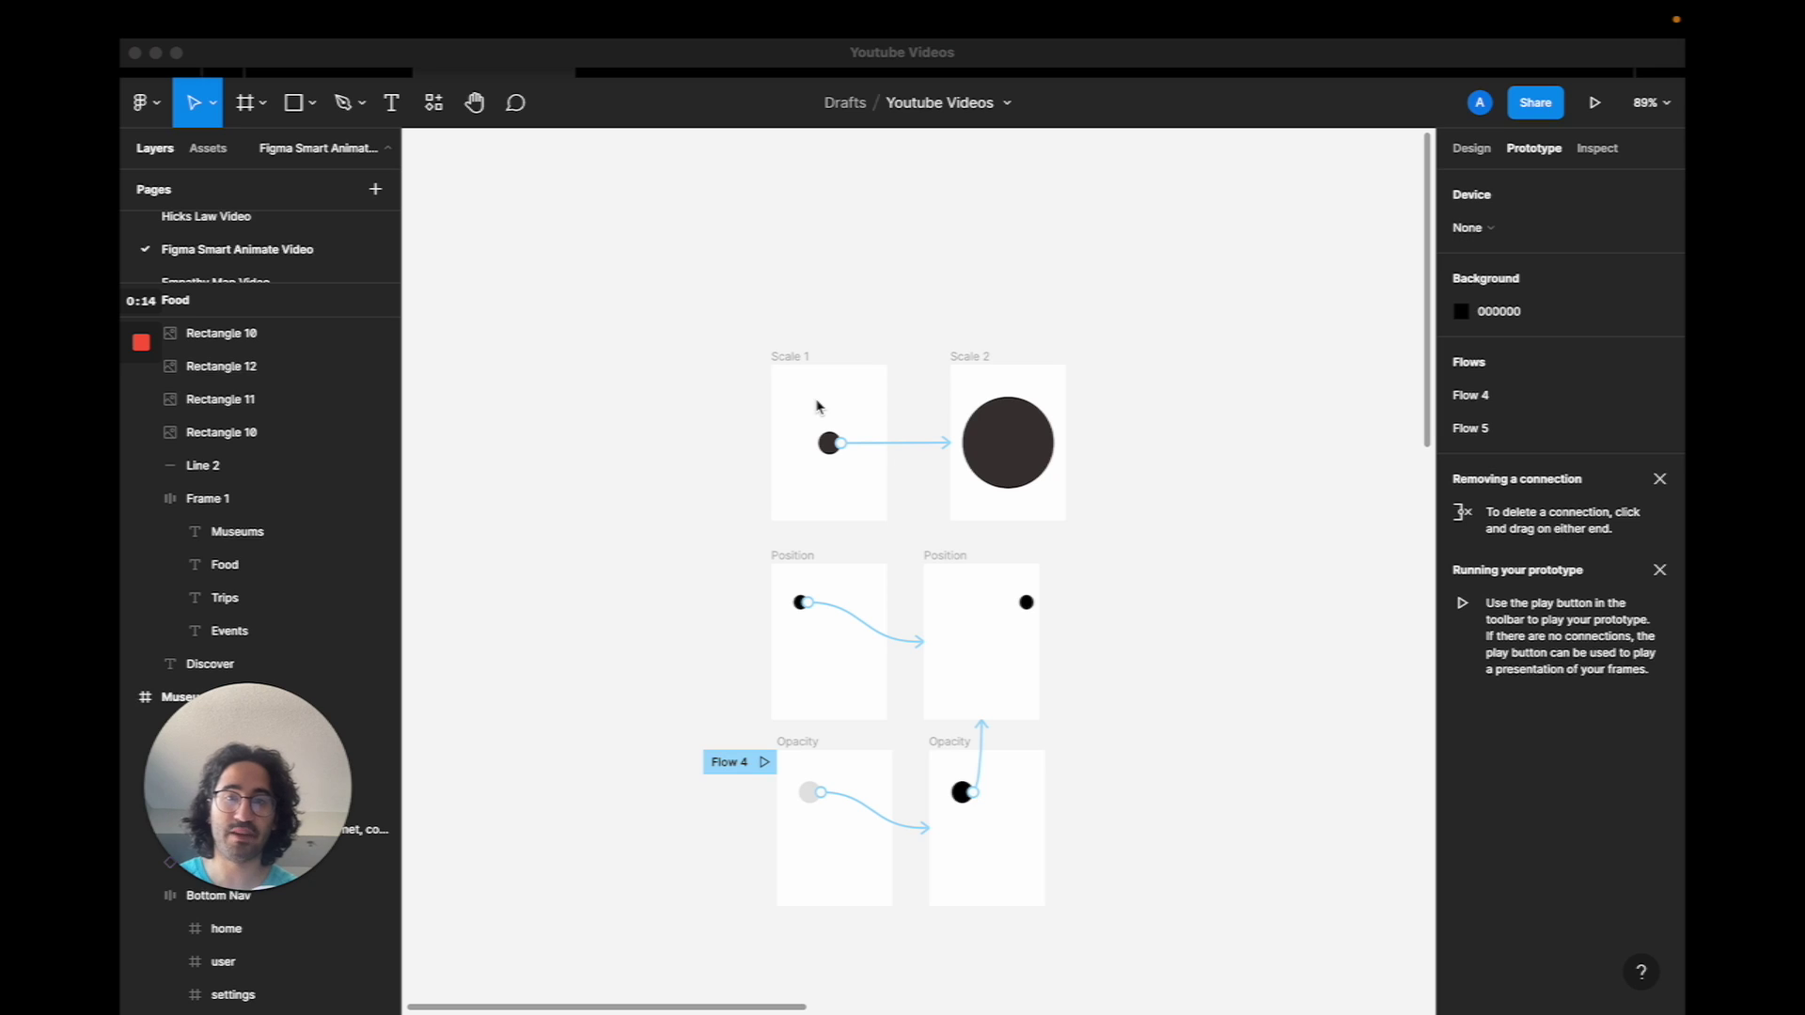
Examine the Scale, Position and Opacity example frames and the Museum and Food Discover screens
{"action": "left_click", "coordinate": [787, 361]}
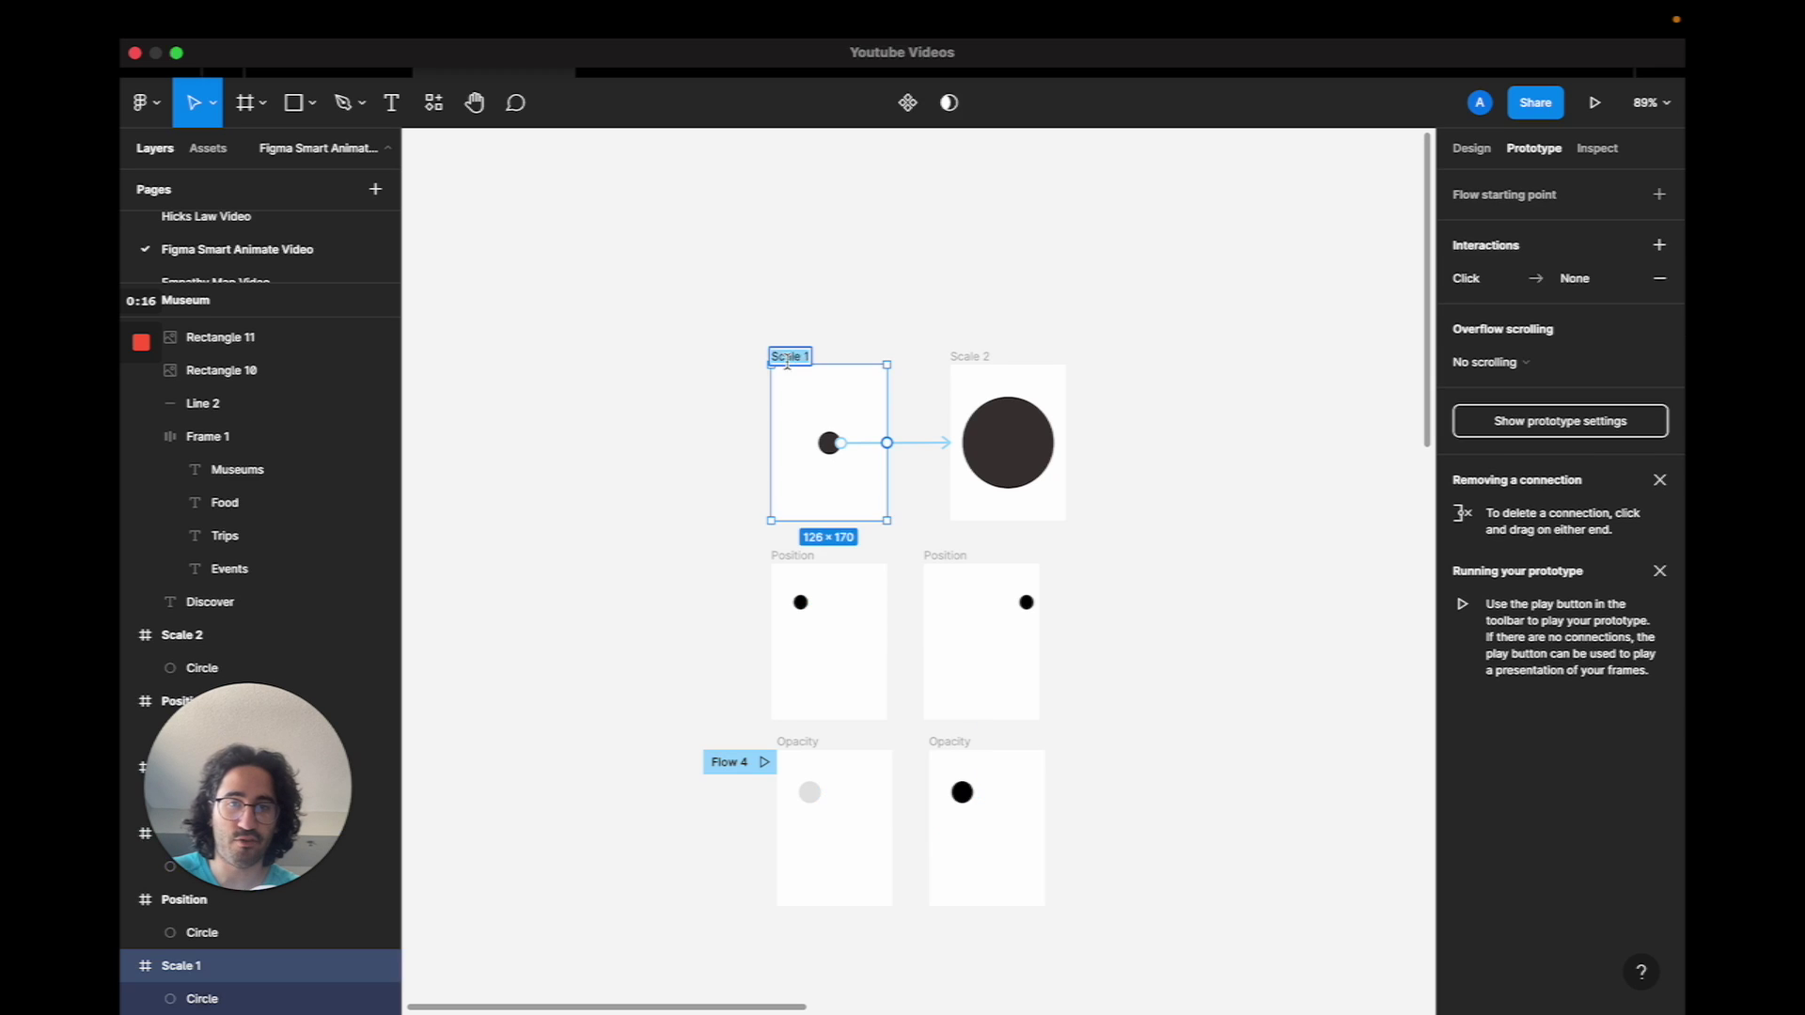
{"action": "left_click", "coordinate": [841, 322]}
{"action": "left_click", "coordinate": [793, 555]}
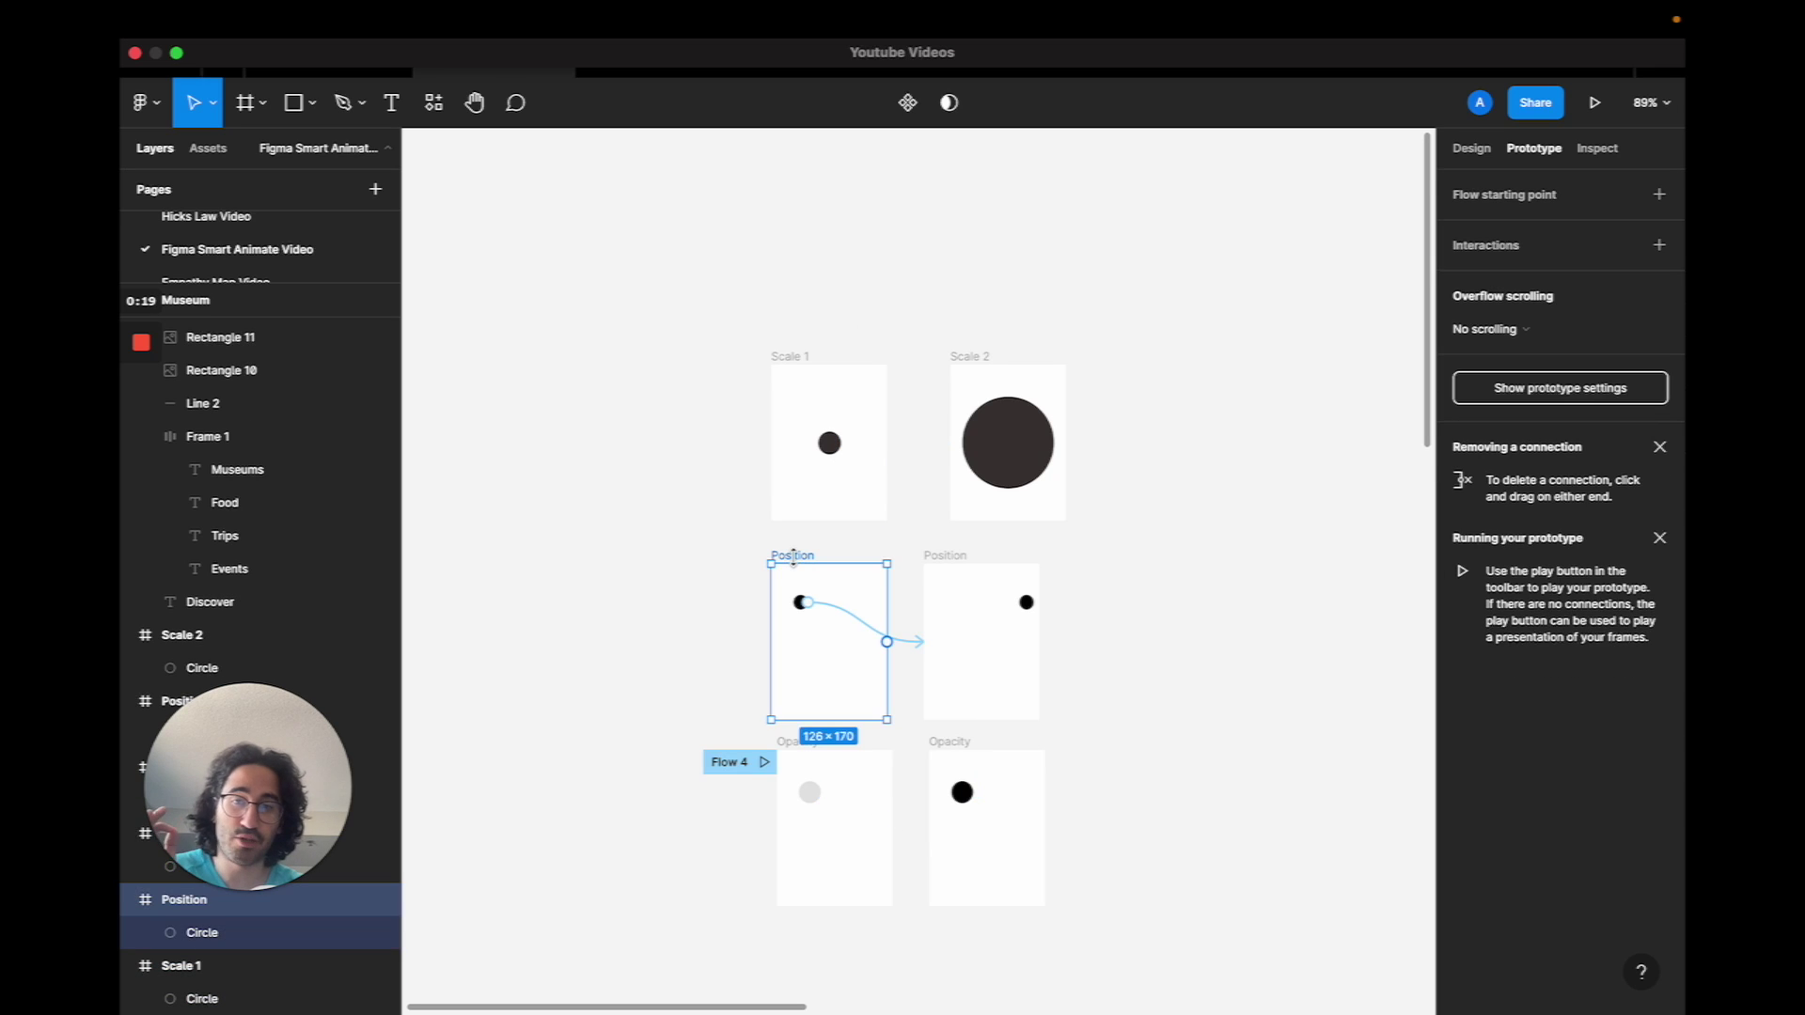
{"action": "left_click", "coordinate": [736, 854]}
{"action": "left_click", "coordinate": [814, 743]}
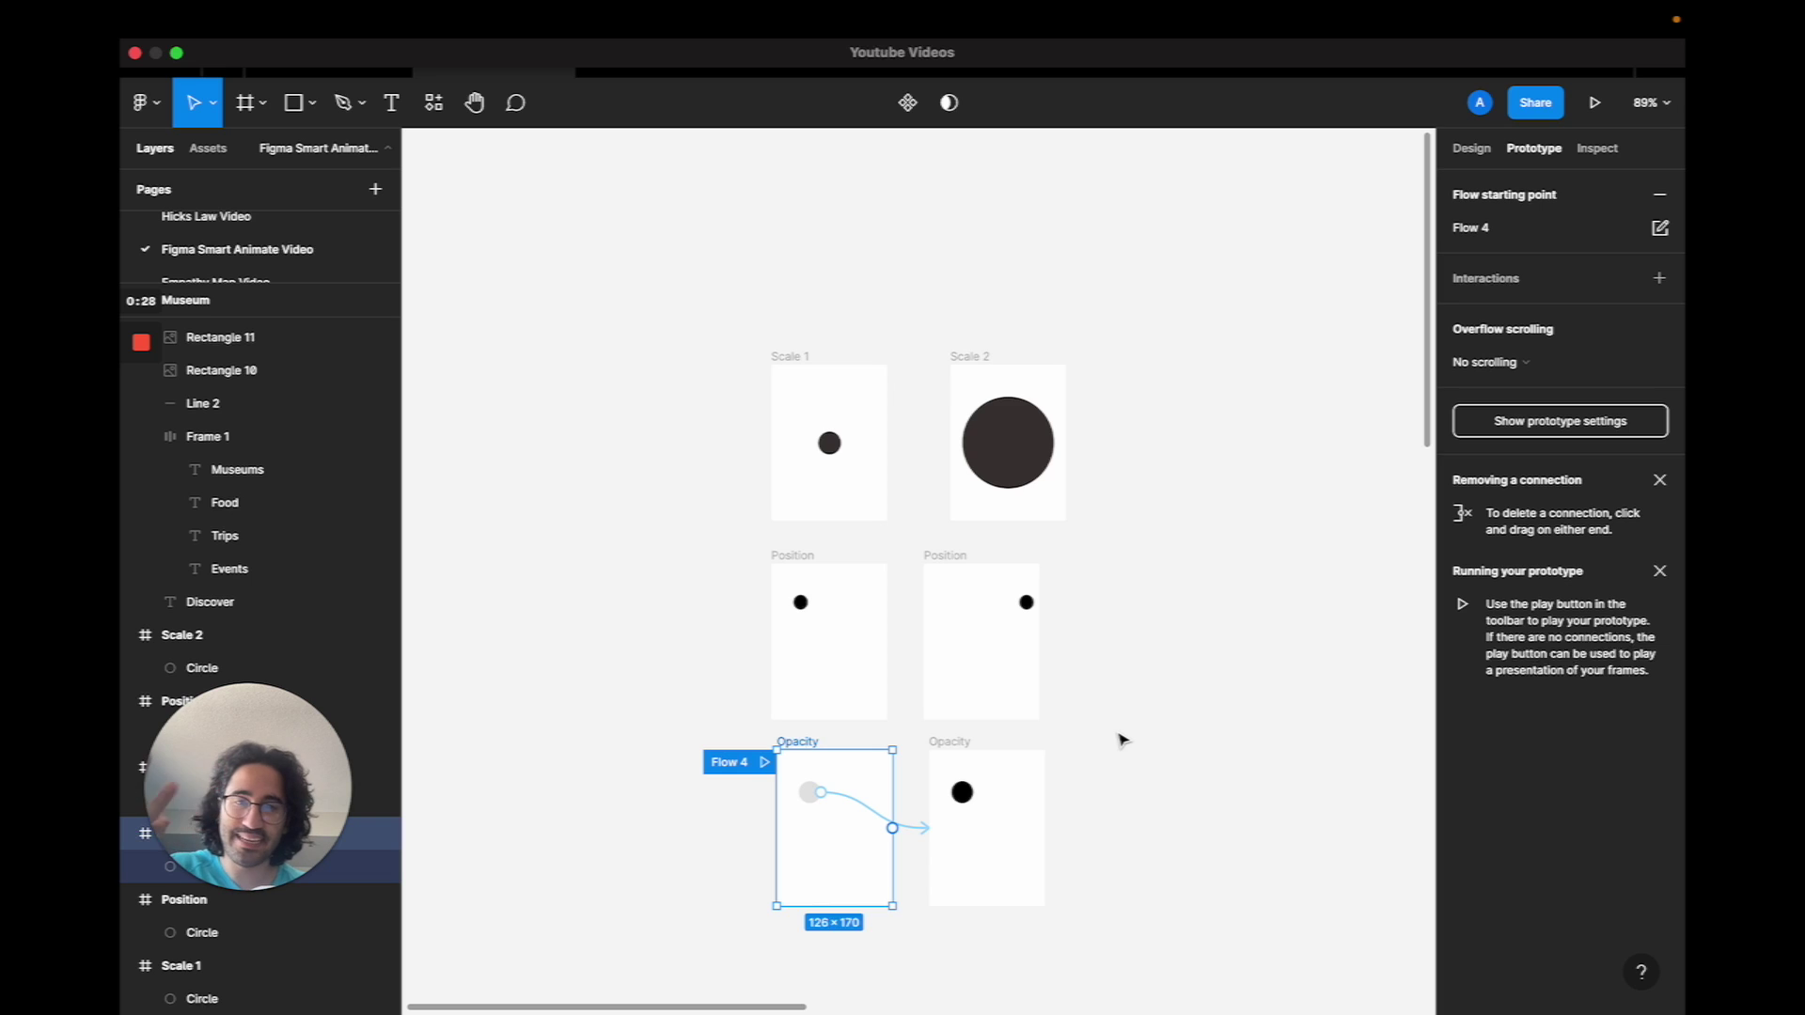
{"action": "scroll", "coordinate": [1121, 740], "scroll_direction": "down", "scroll_amount": 5}
{"action": "scroll", "coordinate": [1122, 740], "scroll_direction": "down", "scroll_amount": 3}
{"action": "scroll", "coordinate": [1122, 740], "scroll_direction": "right", "scroll_amount": 5}
{"action": "scroll", "coordinate": [1121, 740], "scroll_direction": "down", "scroll_amount": 3}
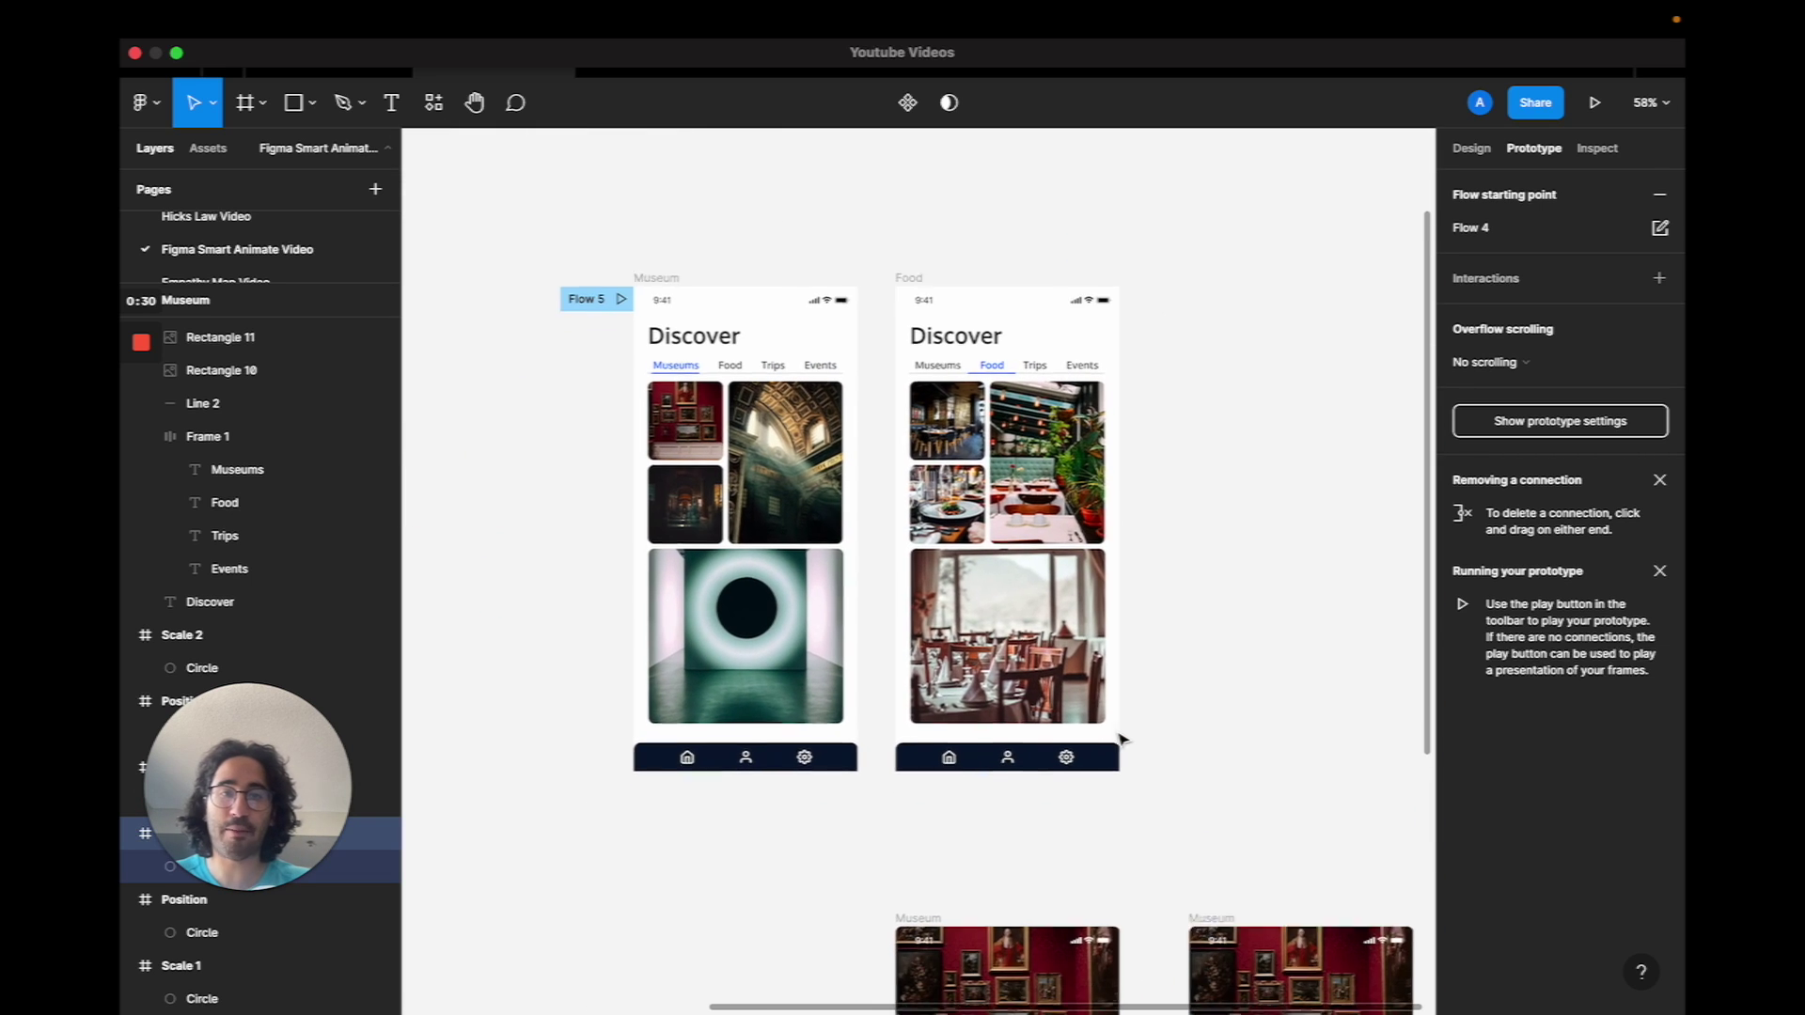
{"action": "scroll", "coordinate": [1121, 739], "scroll_direction": "down", "scroll_amount": 1}
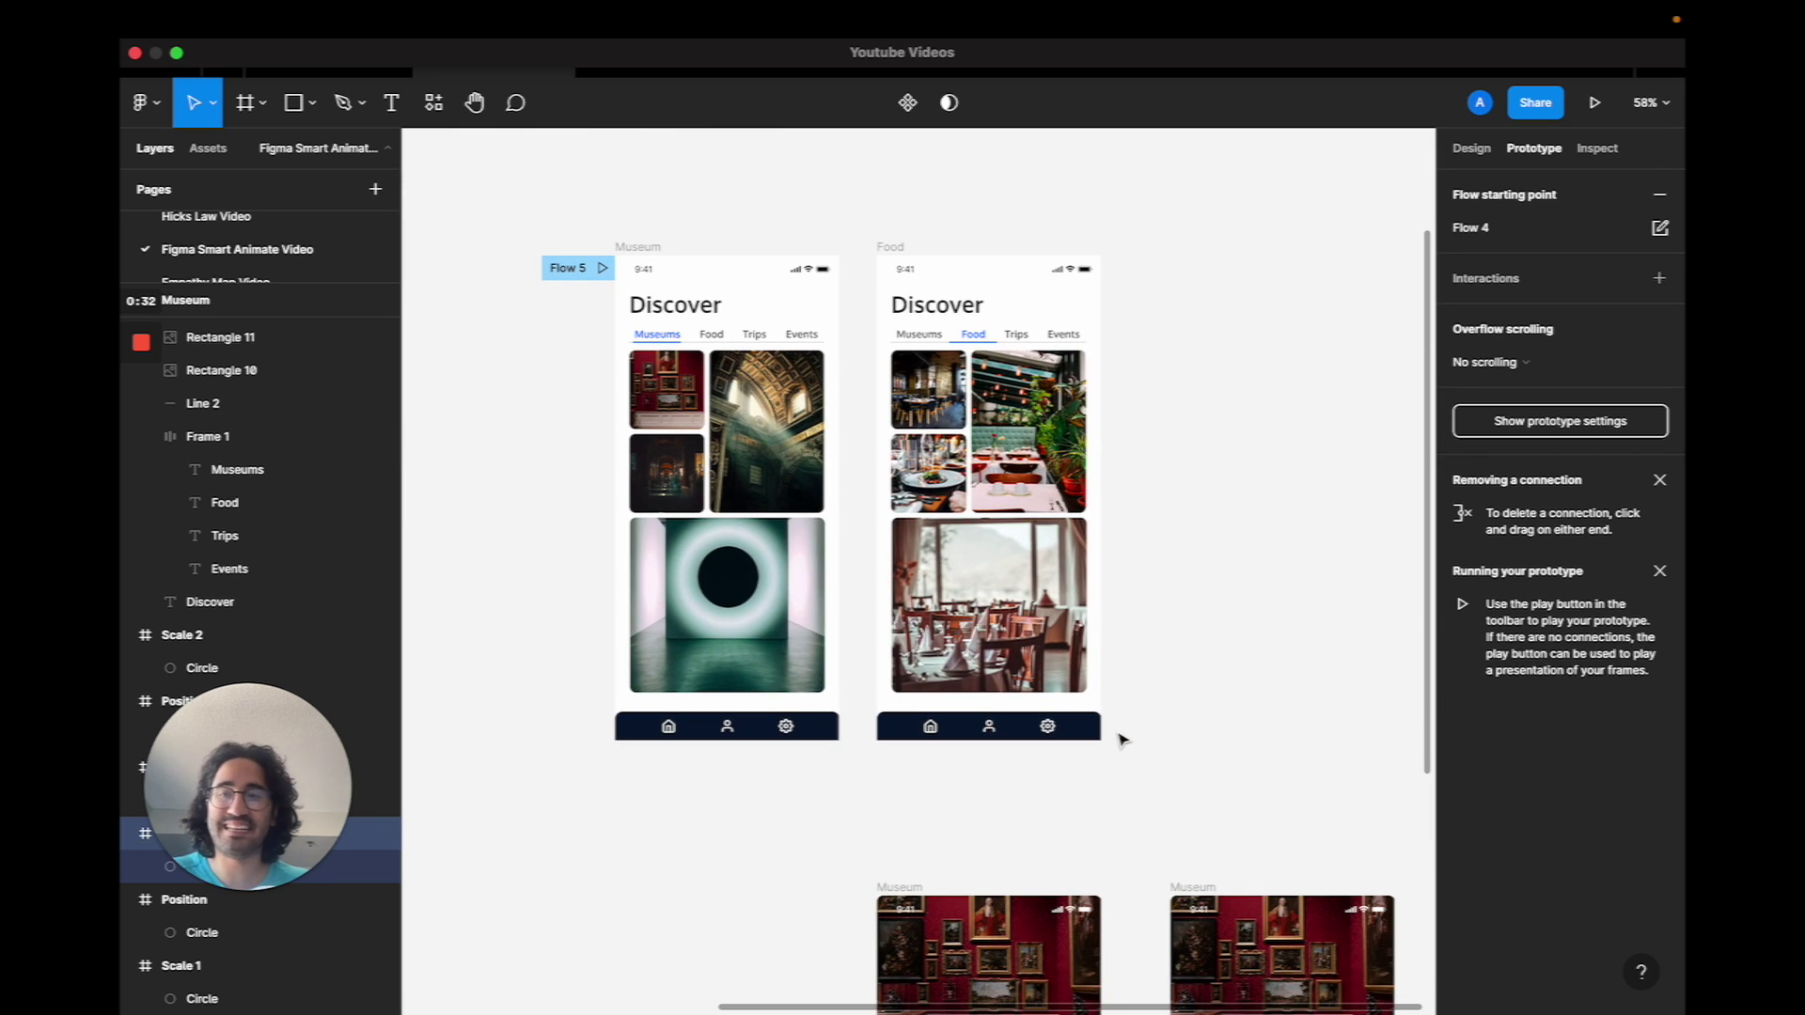
{"action": "scroll", "coordinate": [1122, 740], "scroll_direction": "down", "scroll_amount": 2}
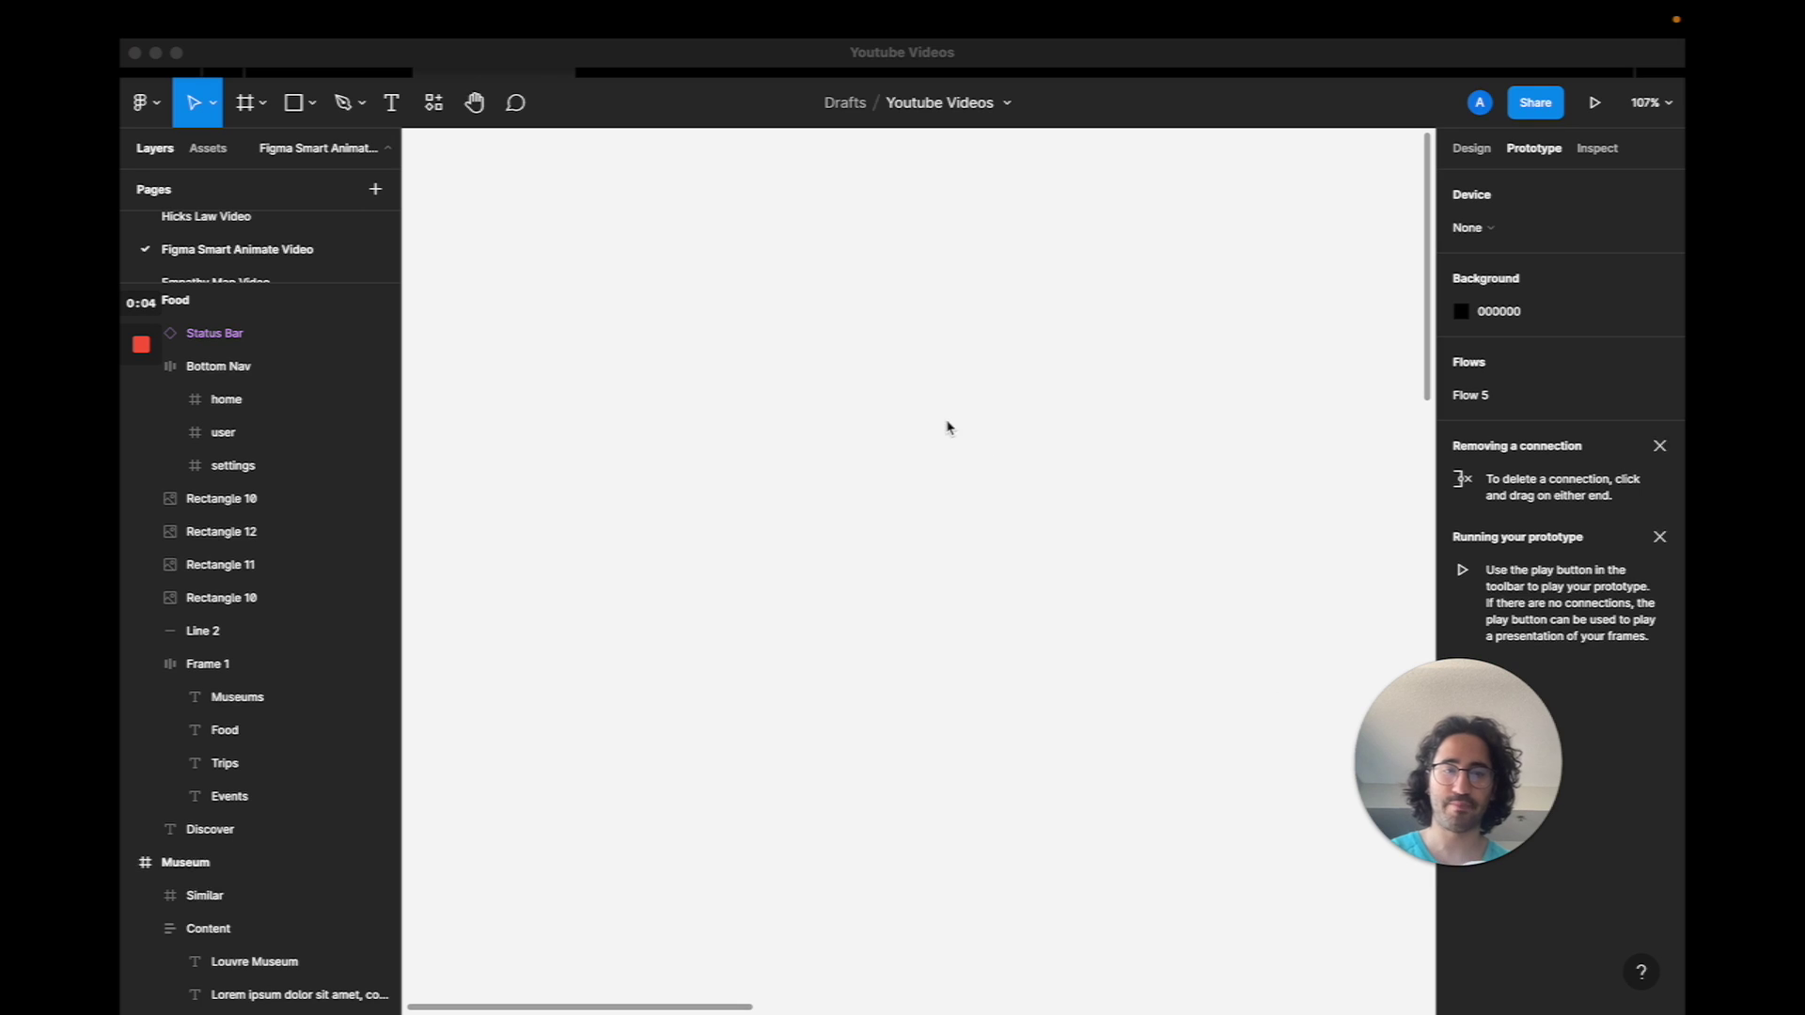
Draw a frame of about 209 × 208 on the empty area of the canvas
{"action": "key", "text": "f"}
{"action": "left_click", "coordinate": [577, 339]}
{"action": "key", "text": "f"}
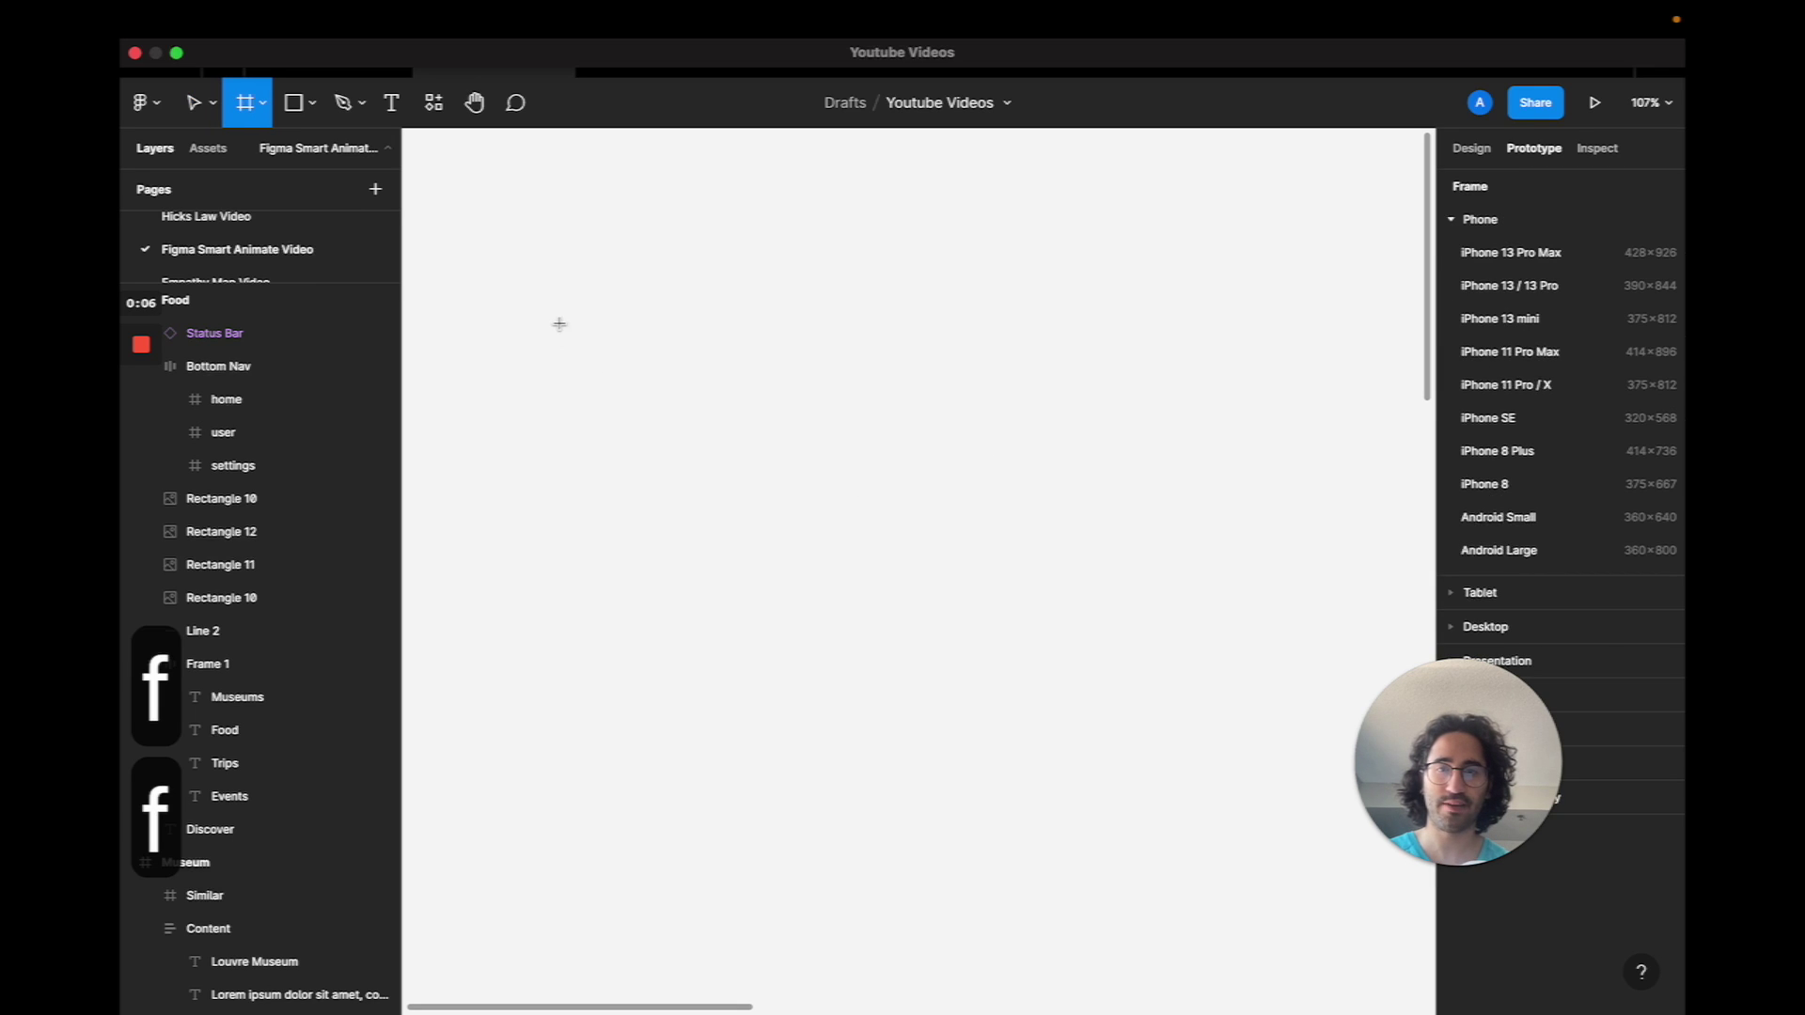
{"action": "left_click_drag", "start_coordinate": [559, 322], "coordinate": [790, 552]}
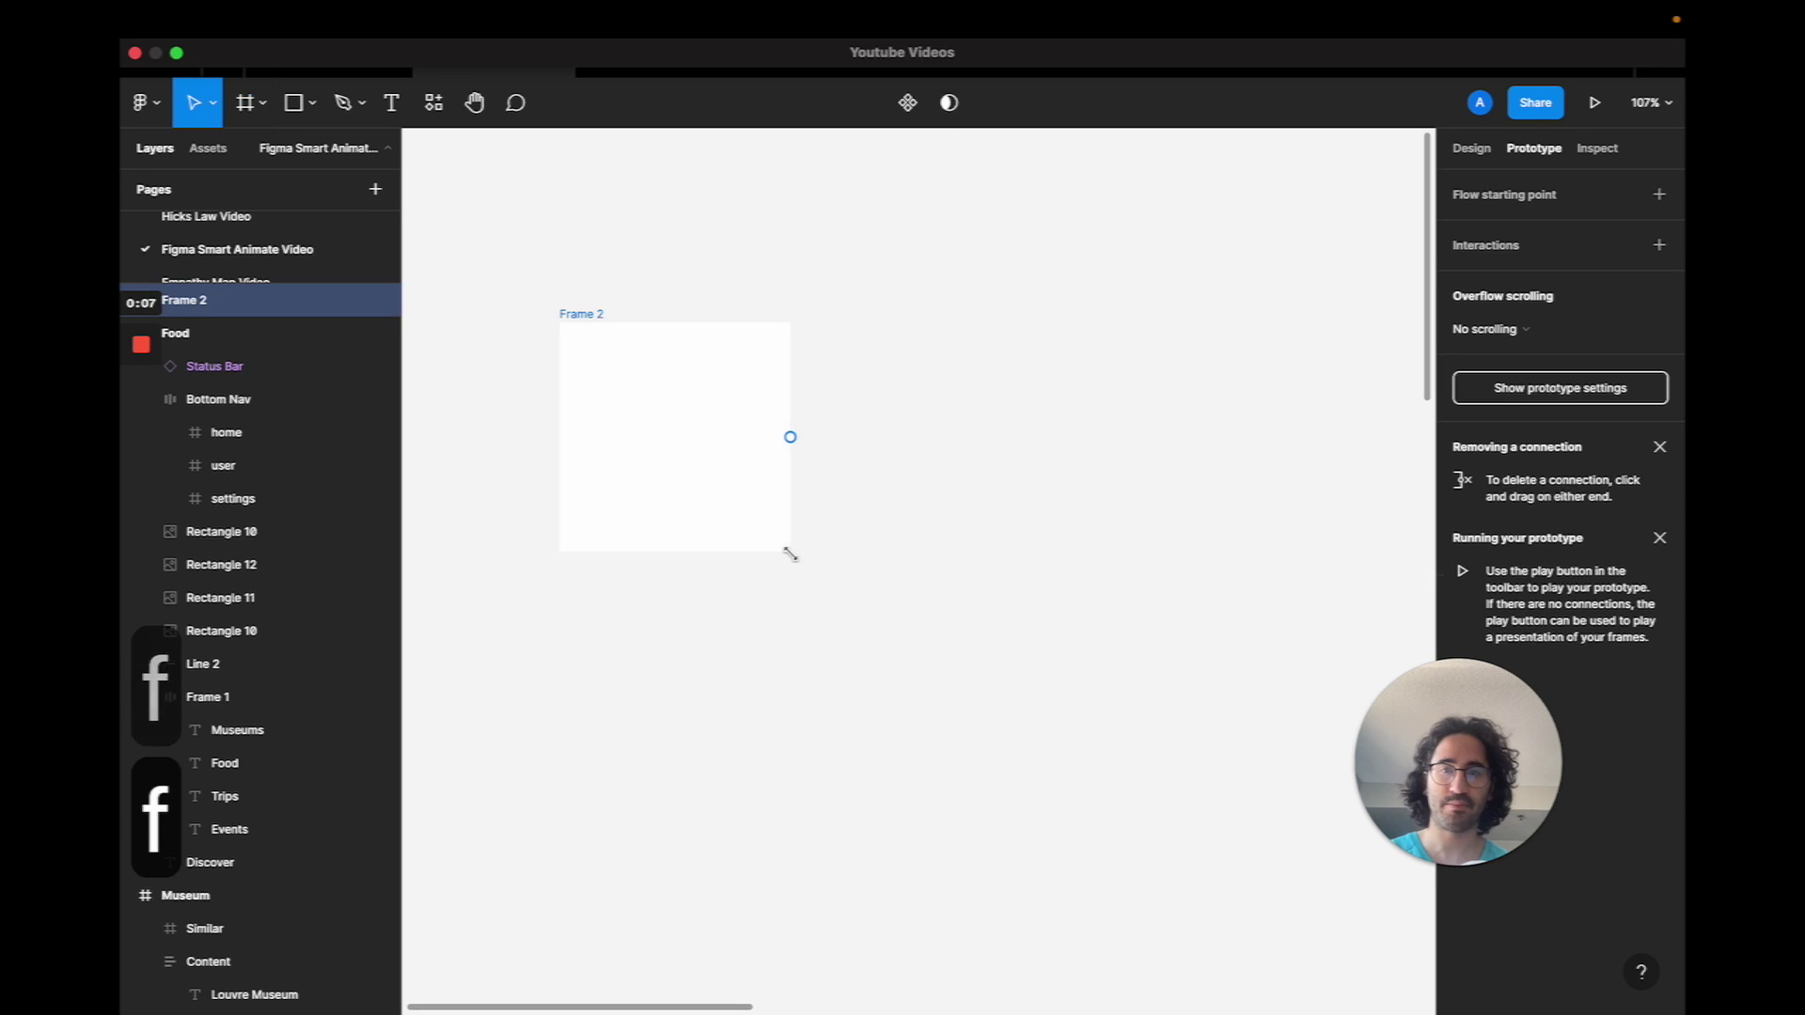
Set the new frame's width and height to 400 each
{"action": "left_click", "coordinate": [1484, 158]}
{"action": "left_click", "coordinate": [1501, 313]}
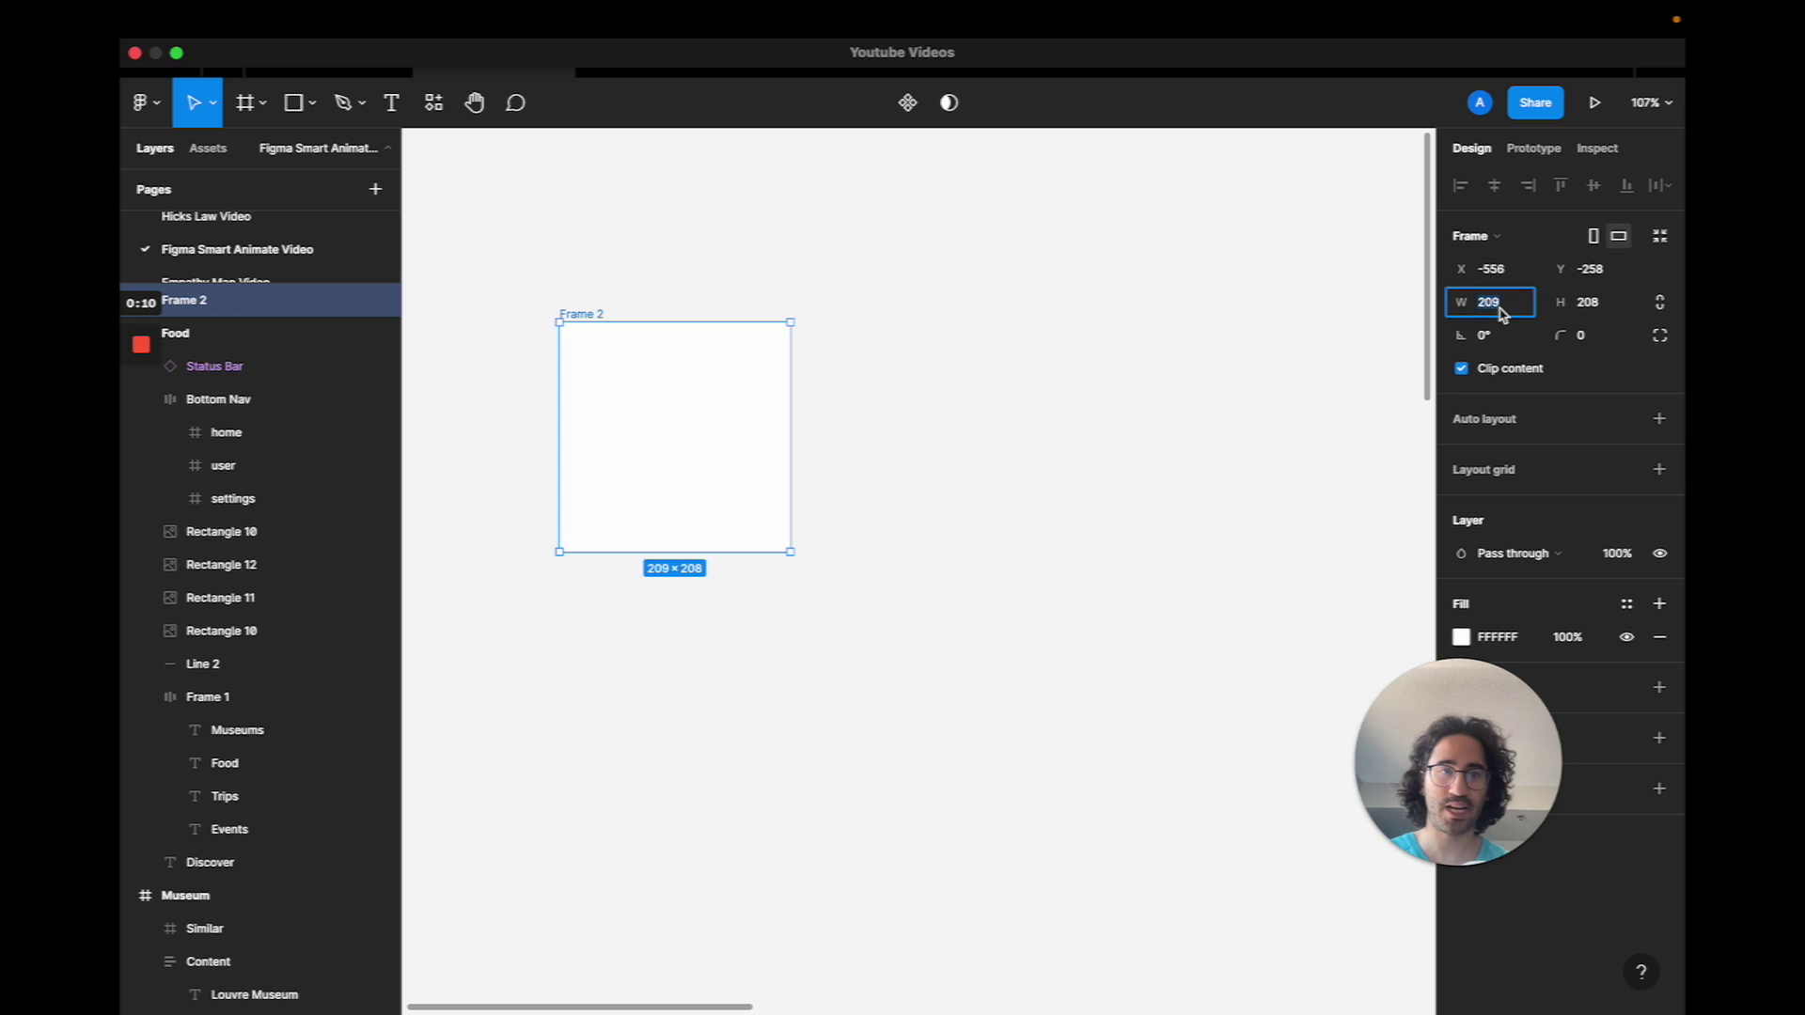
{"action": "type", "text": "400"}
{"action": "key", "text": "Return"}
{"action": "left_click", "coordinate": [1589, 301]}
{"action": "type", "text": "400"}
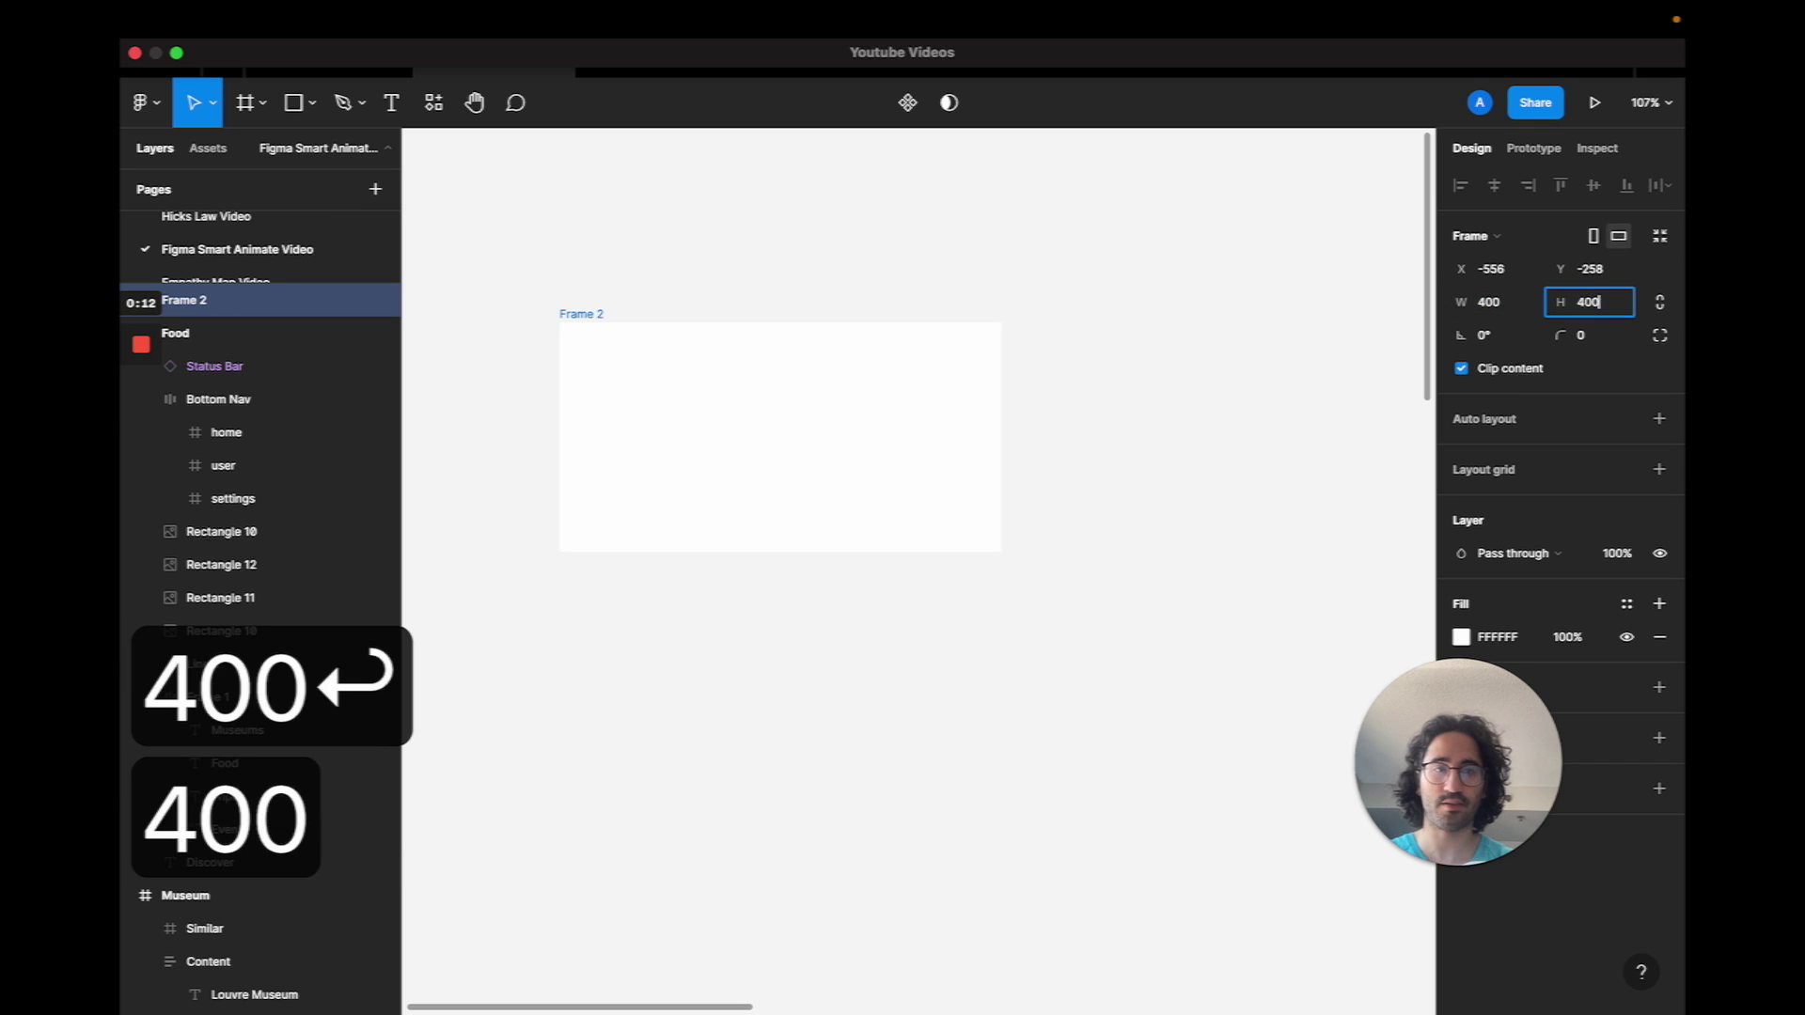
{"action": "type", "text": "\\"}
{"action": "key", "text": "BackSpace"}
{"action": "key", "text": "Return"}
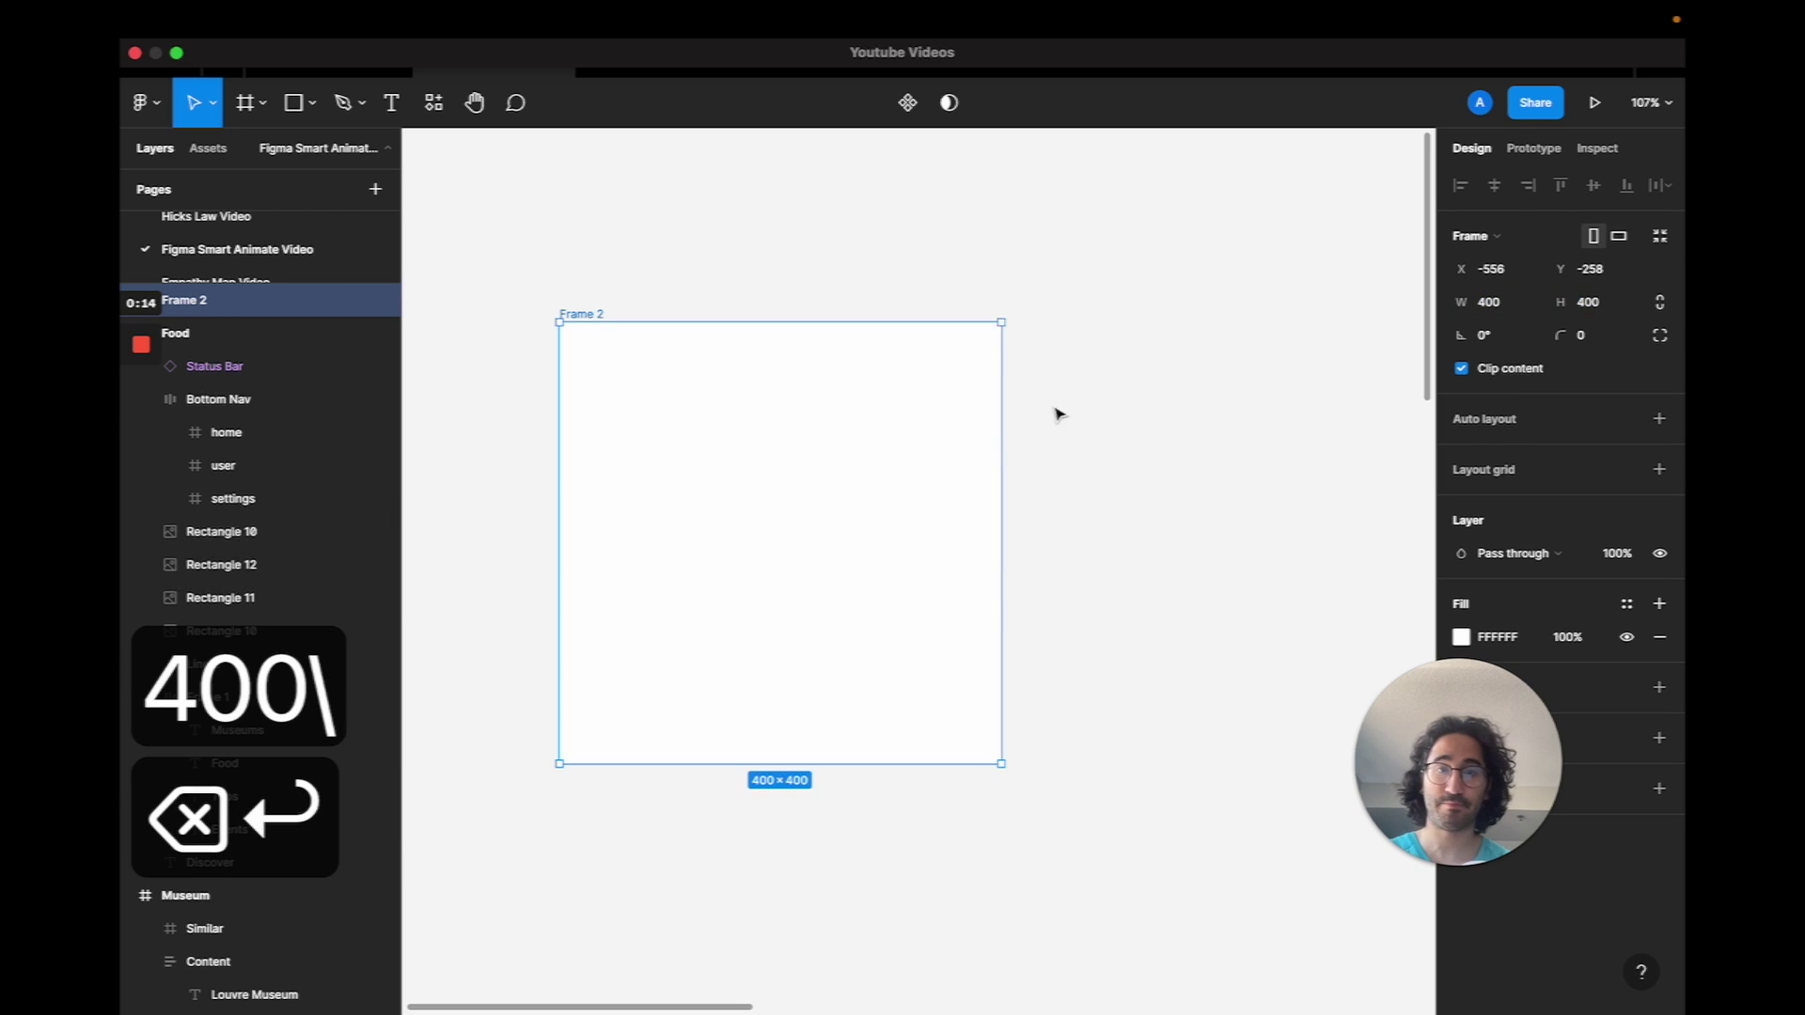
Draw a circle of about 55 × 54 inside the new frame and set its width to 60
{"action": "left_click", "coordinate": [1056, 413]}
{"action": "left_click", "coordinate": [592, 318]}
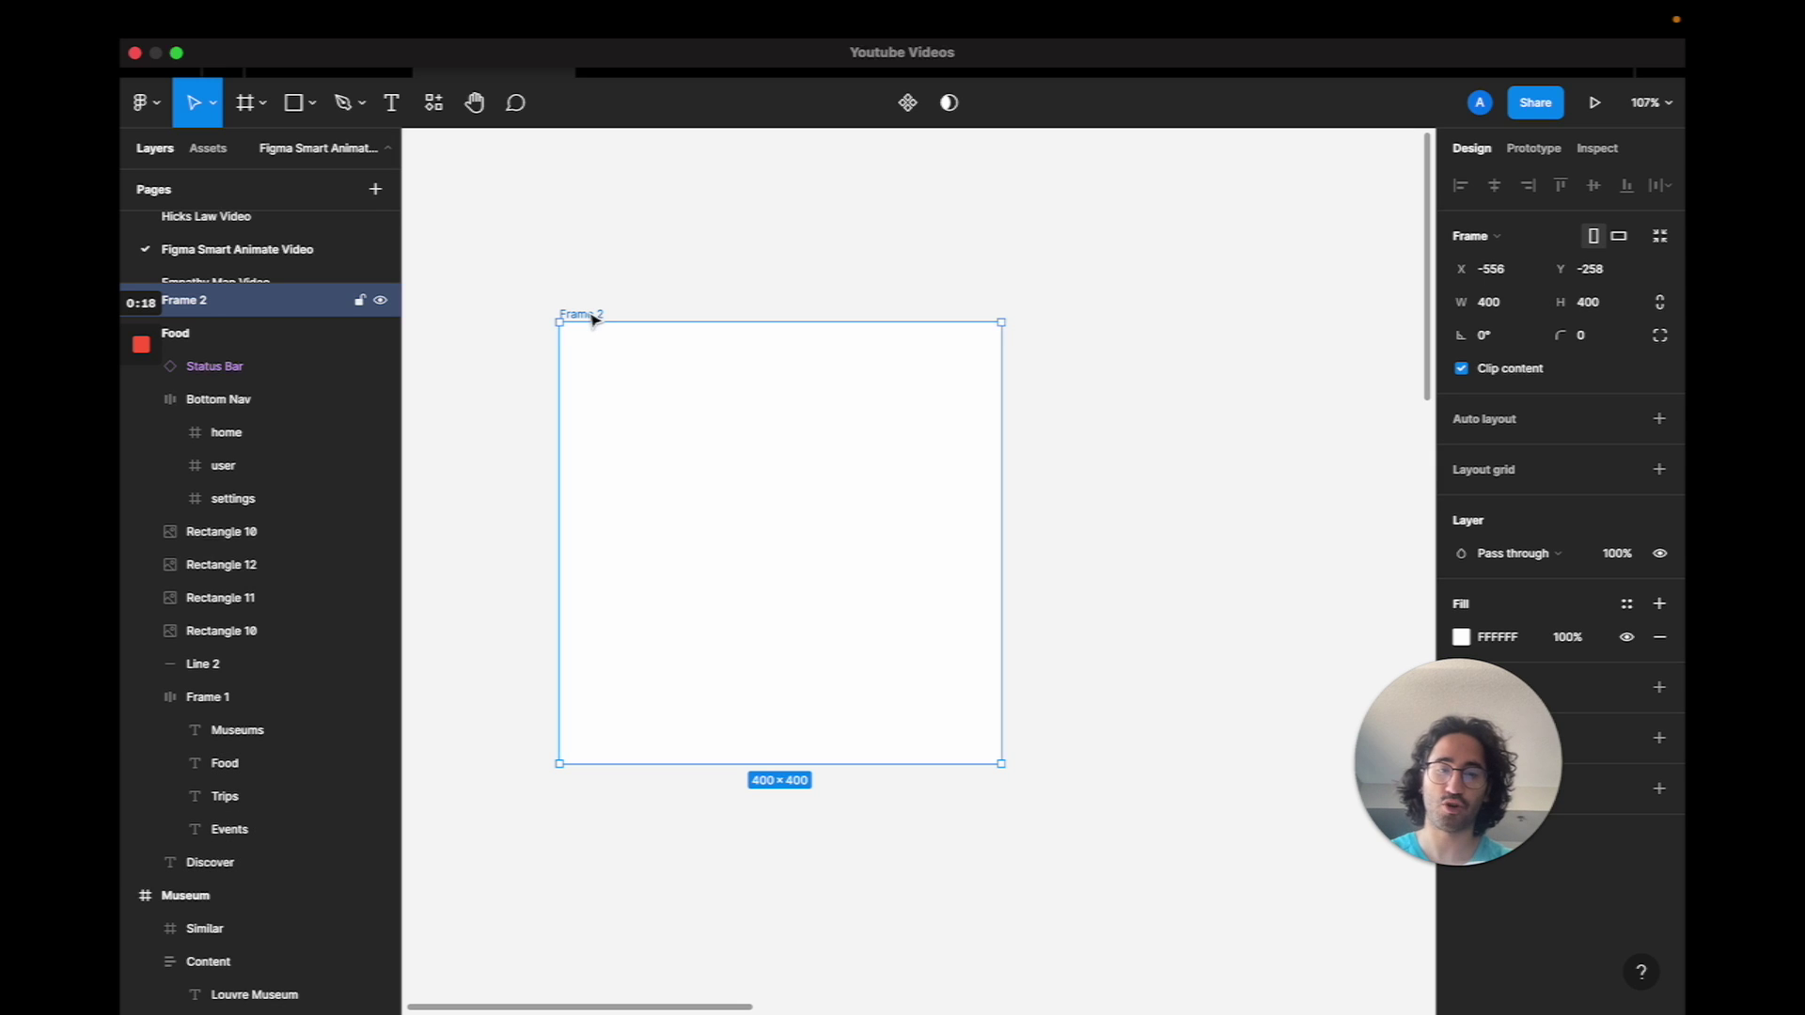
{"action": "key", "text": "o"}
{"action": "left_click_drag", "start_coordinate": [597, 379], "coordinate": [660, 443]}
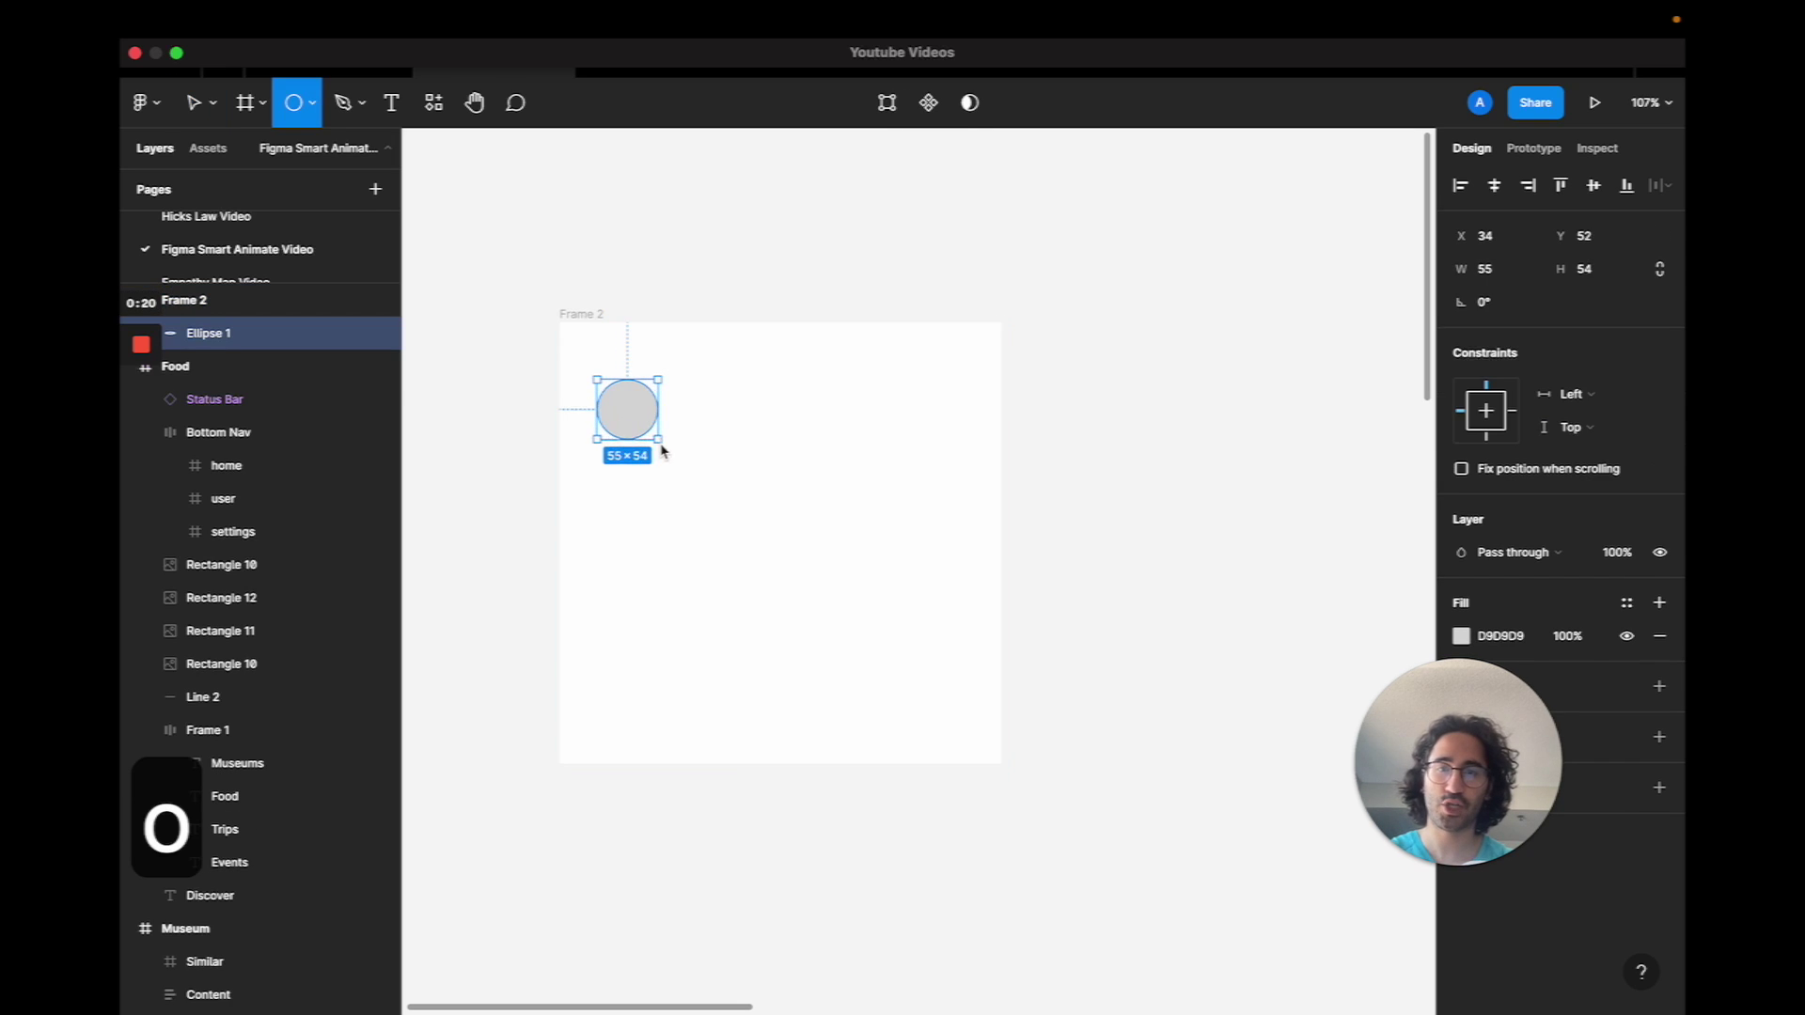
{"action": "left_click", "coordinate": [1485, 269]}
{"action": "type", "text": "60"}
{"action": "key", "text": "Return"}
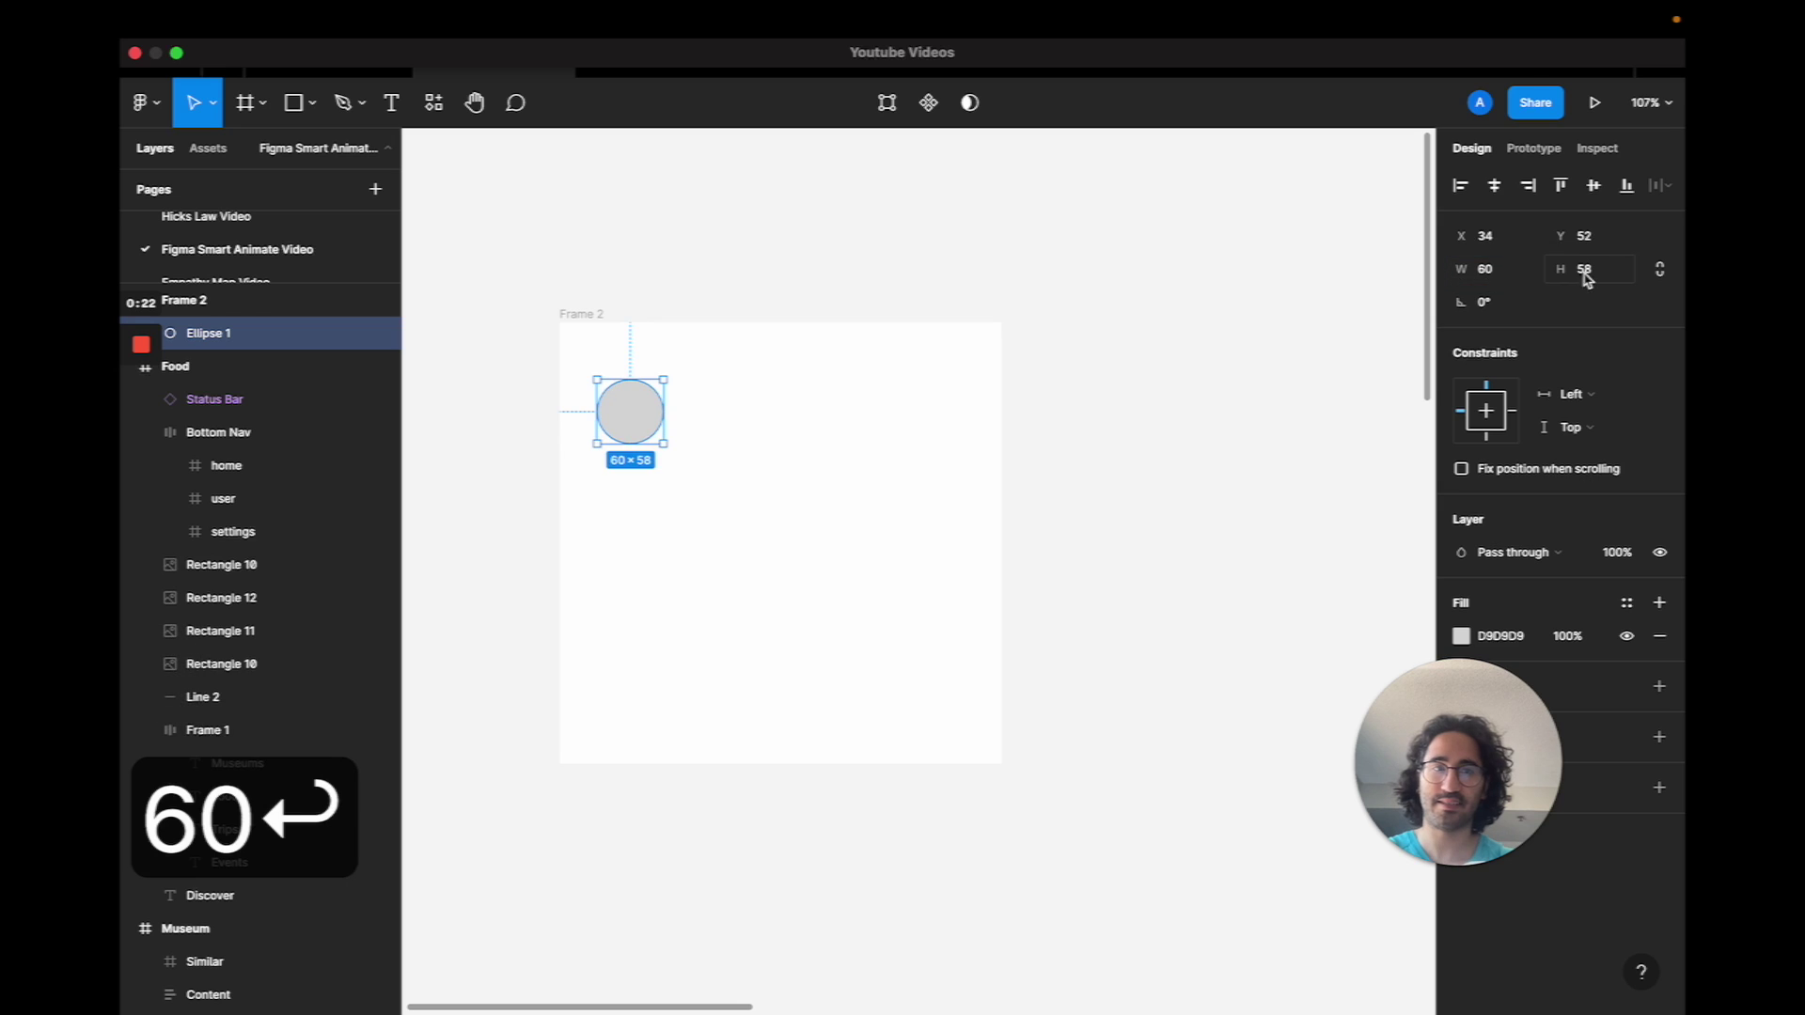
Try to set the circle's height to 60 and move the circle to the centre of the frame
{"action": "left_click", "coordinate": [1584, 270]}
{"action": "type", "text": "60\\"}
{"action": "key", "text": "Return"}
{"action": "left_click_drag", "start_coordinate": [634, 423], "coordinate": [784, 554]}
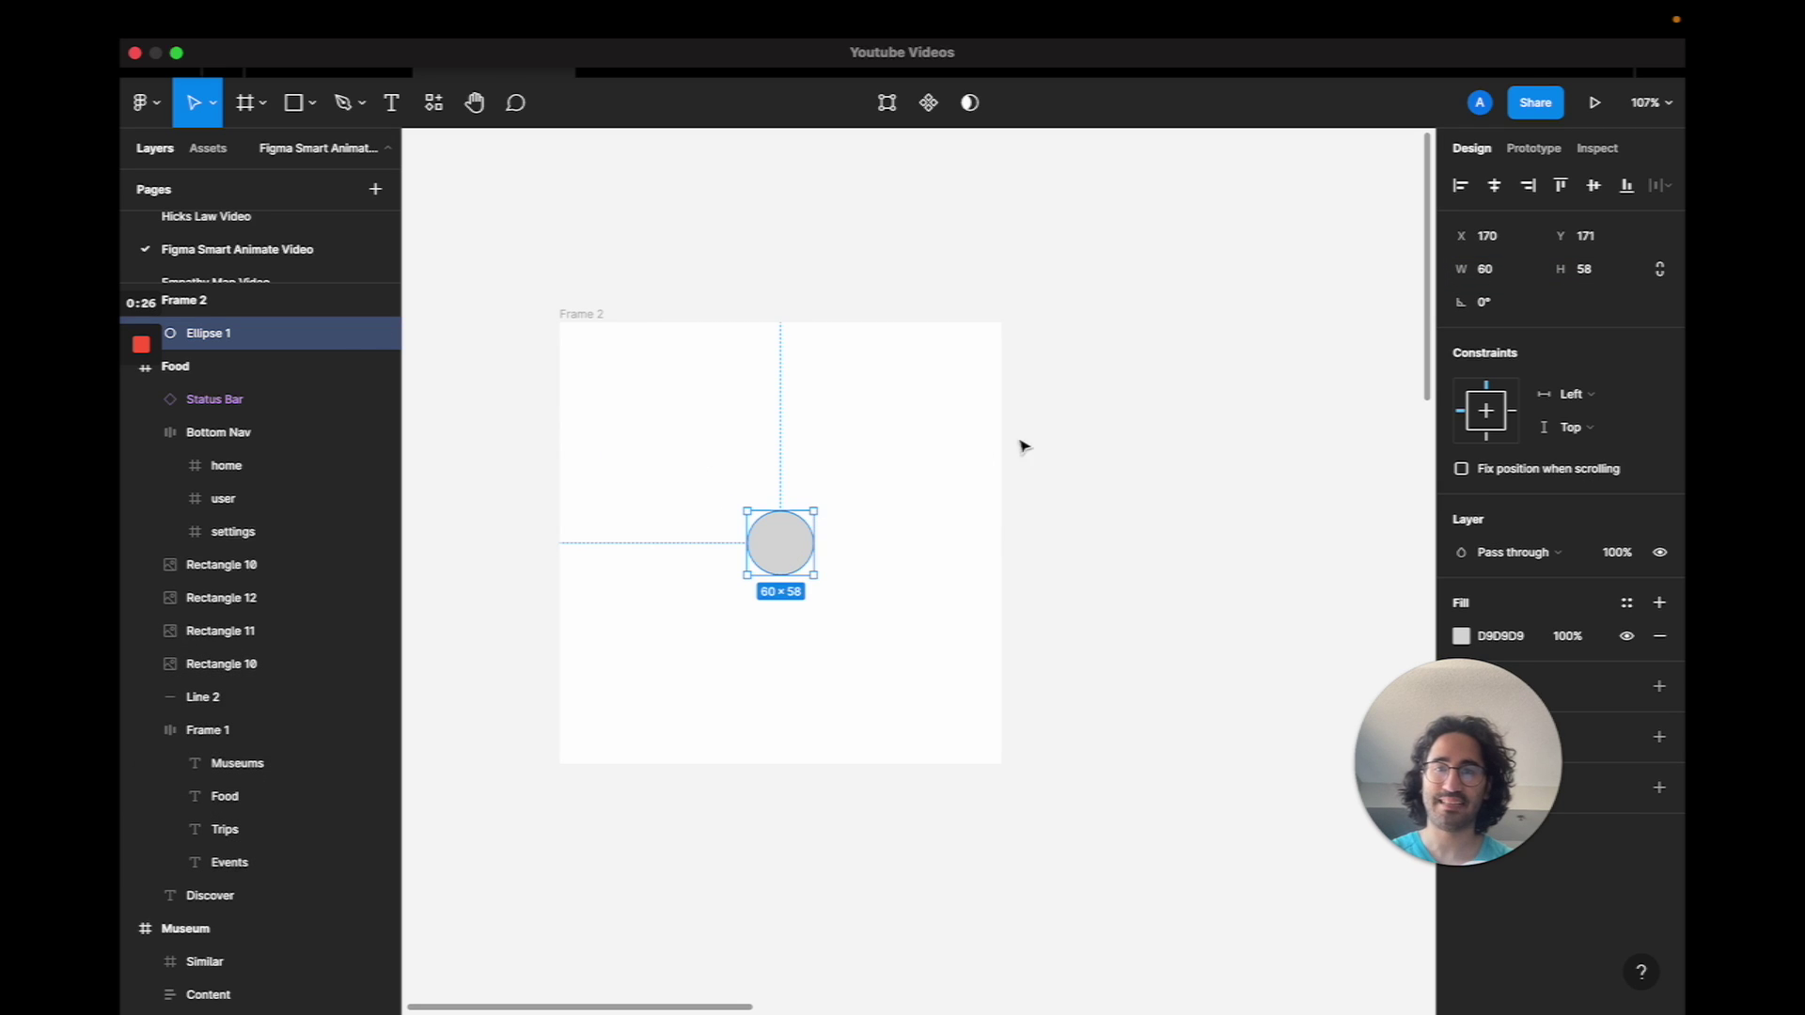
Rename the 400 × 400 frame as Scale
{"action": "left_click", "coordinate": [575, 307]}
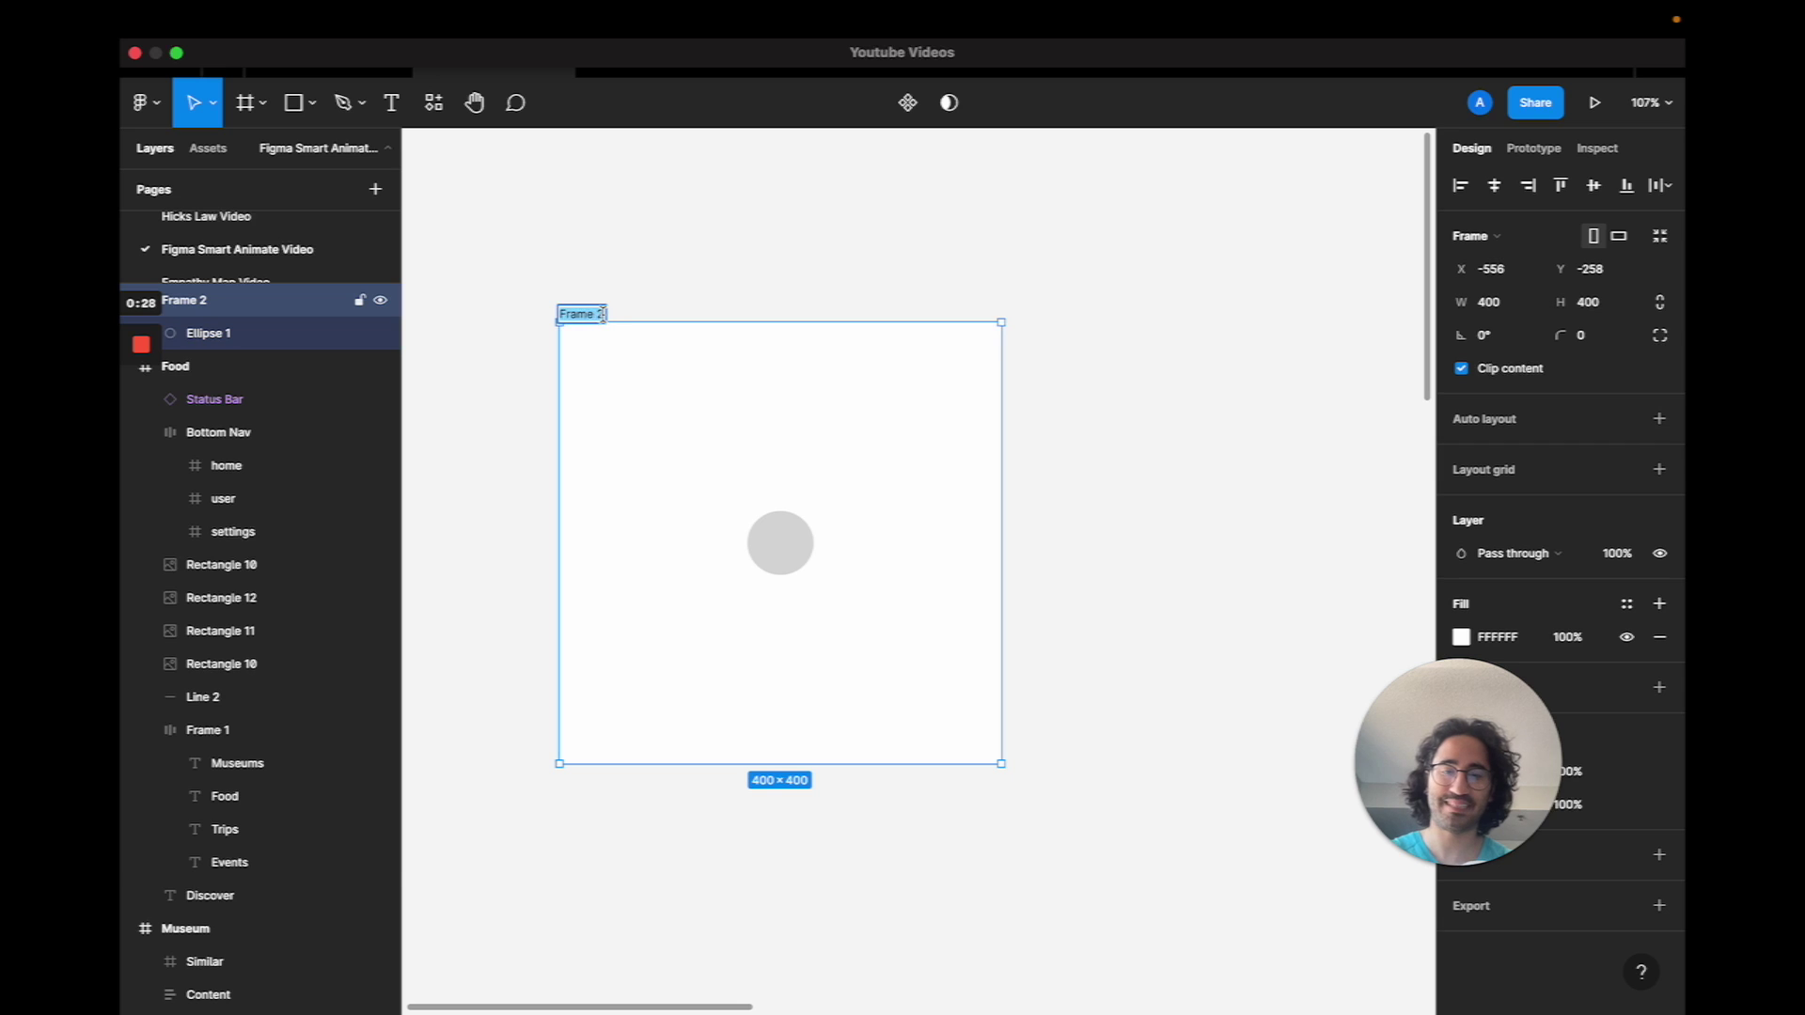
{"action": "type", "text": "Scale"}
{"action": "key", "text": "Return"}
{"action": "key", "text": "Escape"}
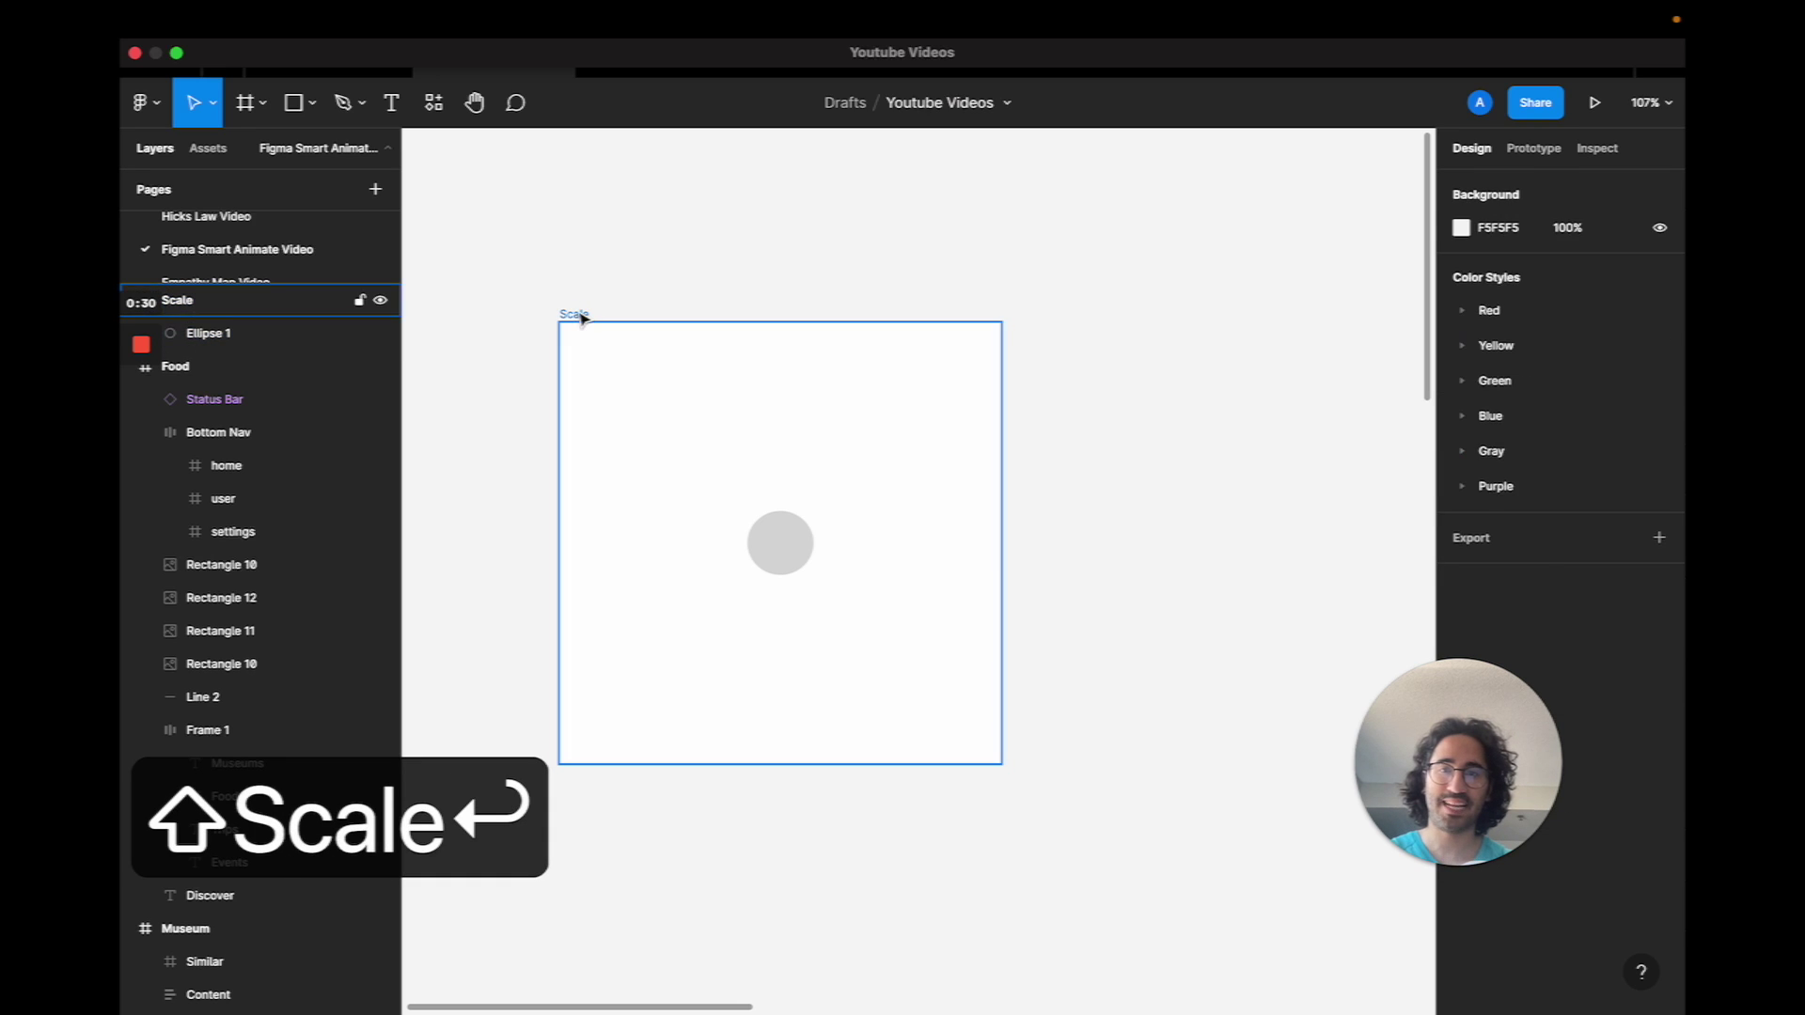
{"action": "left_click", "coordinate": [581, 319]}
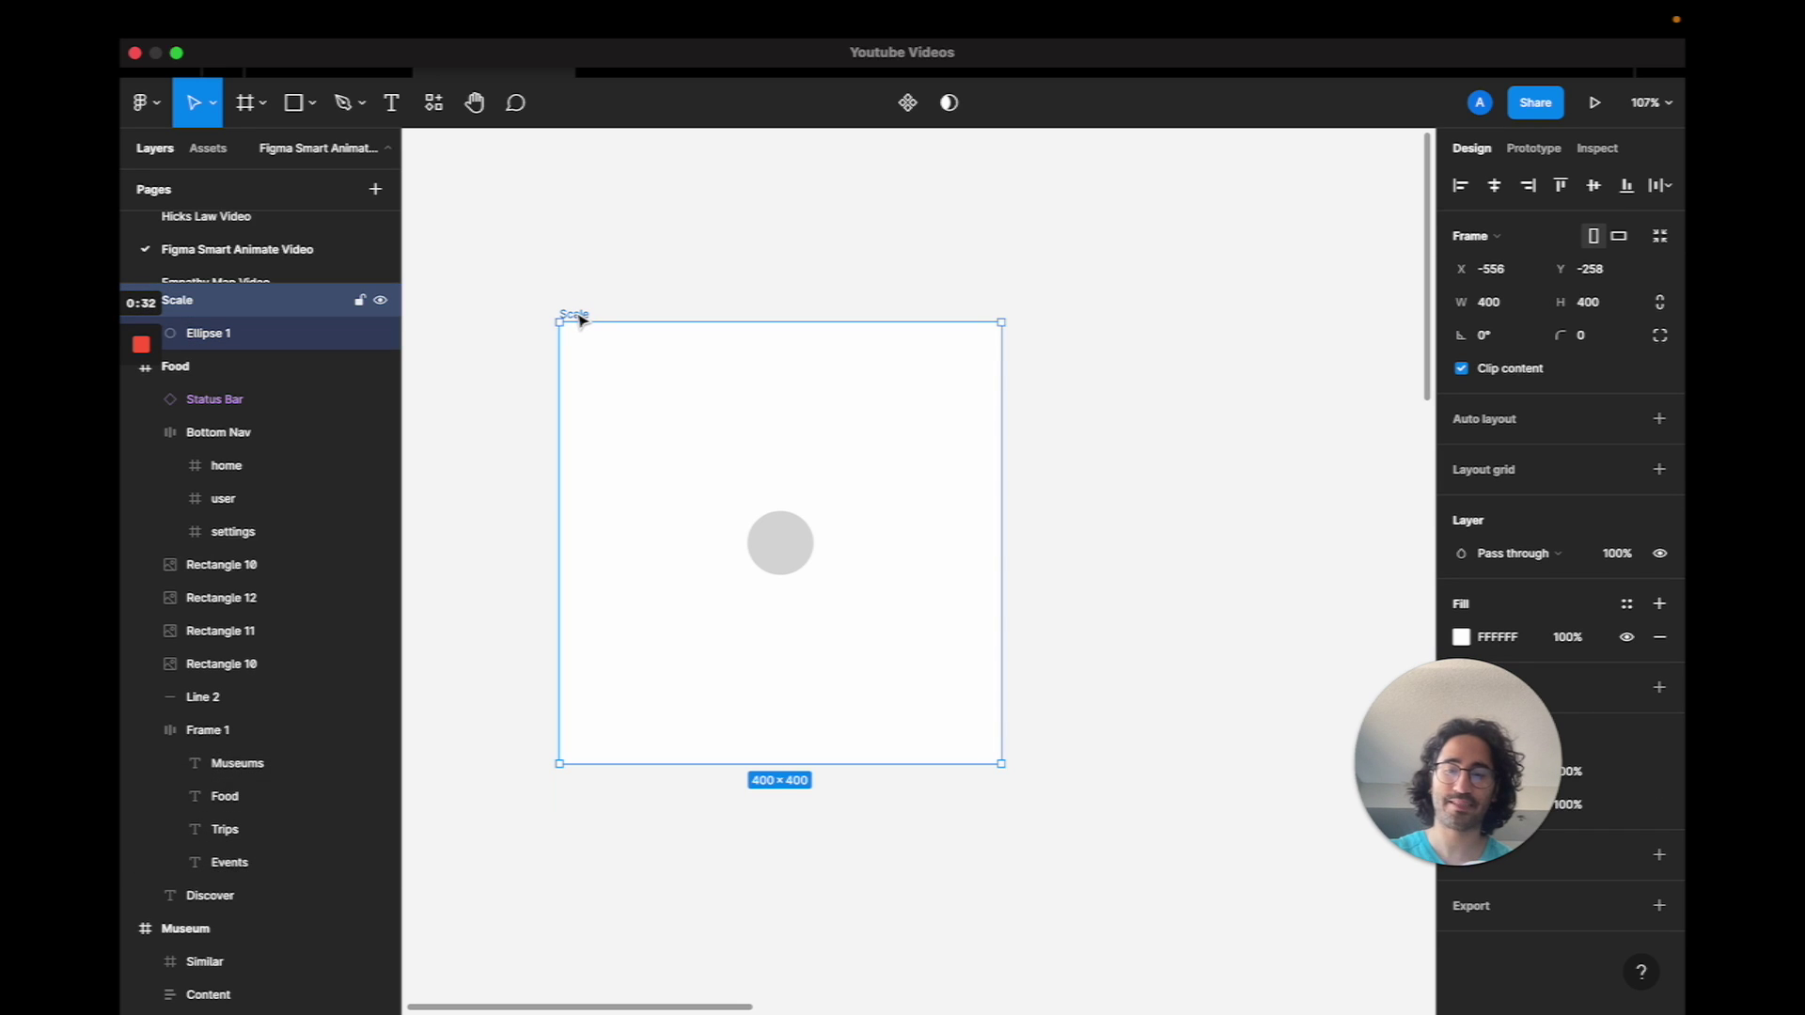
{"action": "left_click_drag", "start_coordinate": [581, 319], "coordinate": [1072, 320]}
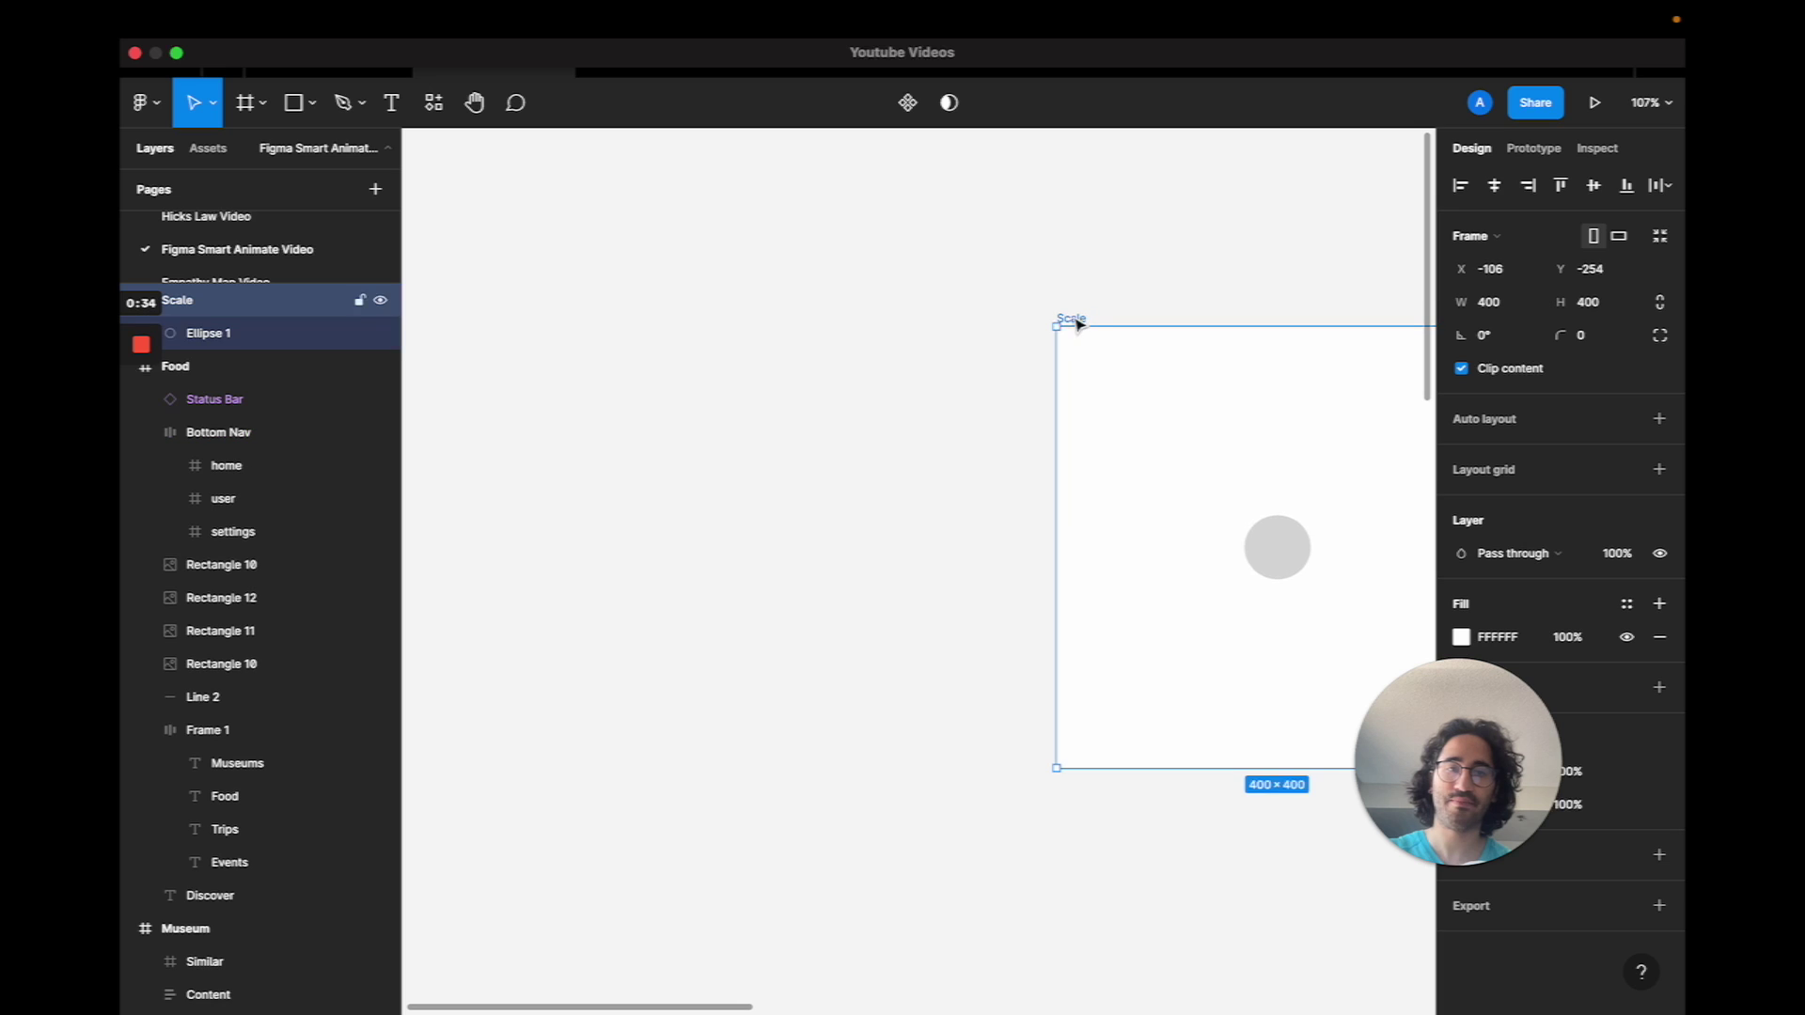
{"action": "key", "text": "super+z"}
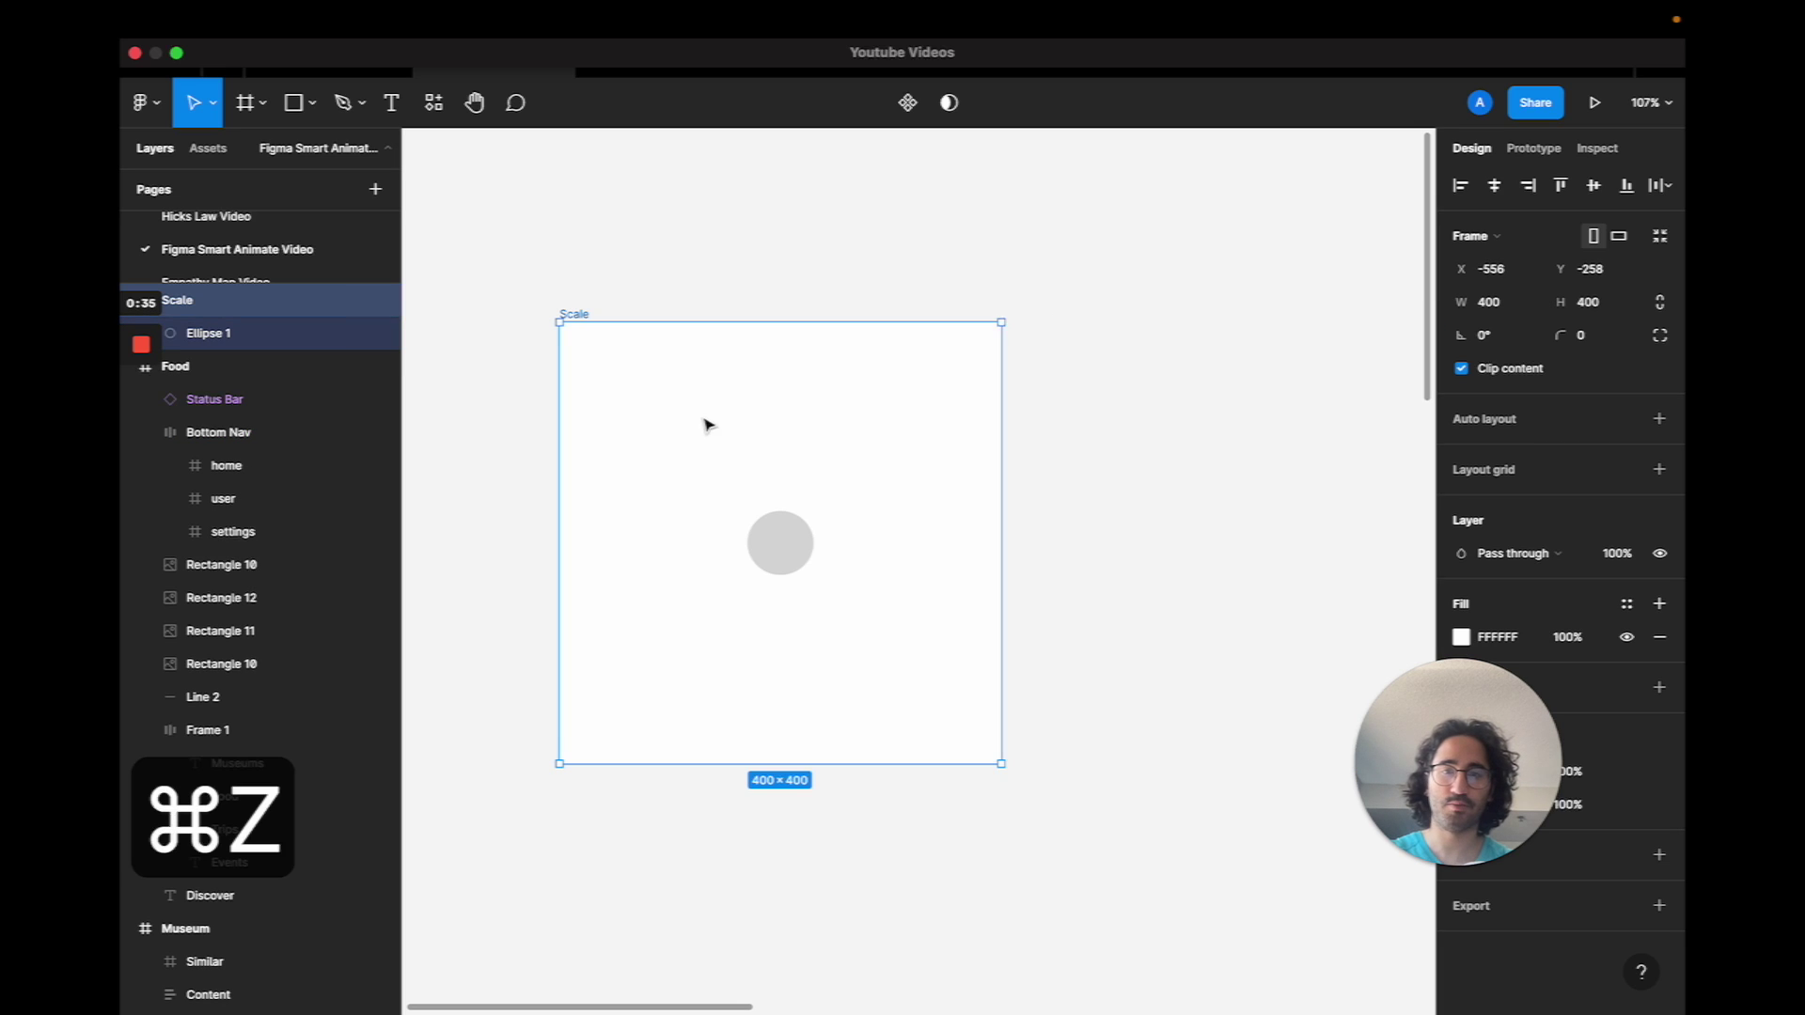
Duplicate the Scale frame and place the copy to the right of the original, aligned with it
{"action": "left_click", "coordinate": [589, 302]}
{"action": "left_click", "coordinate": [577, 317]}
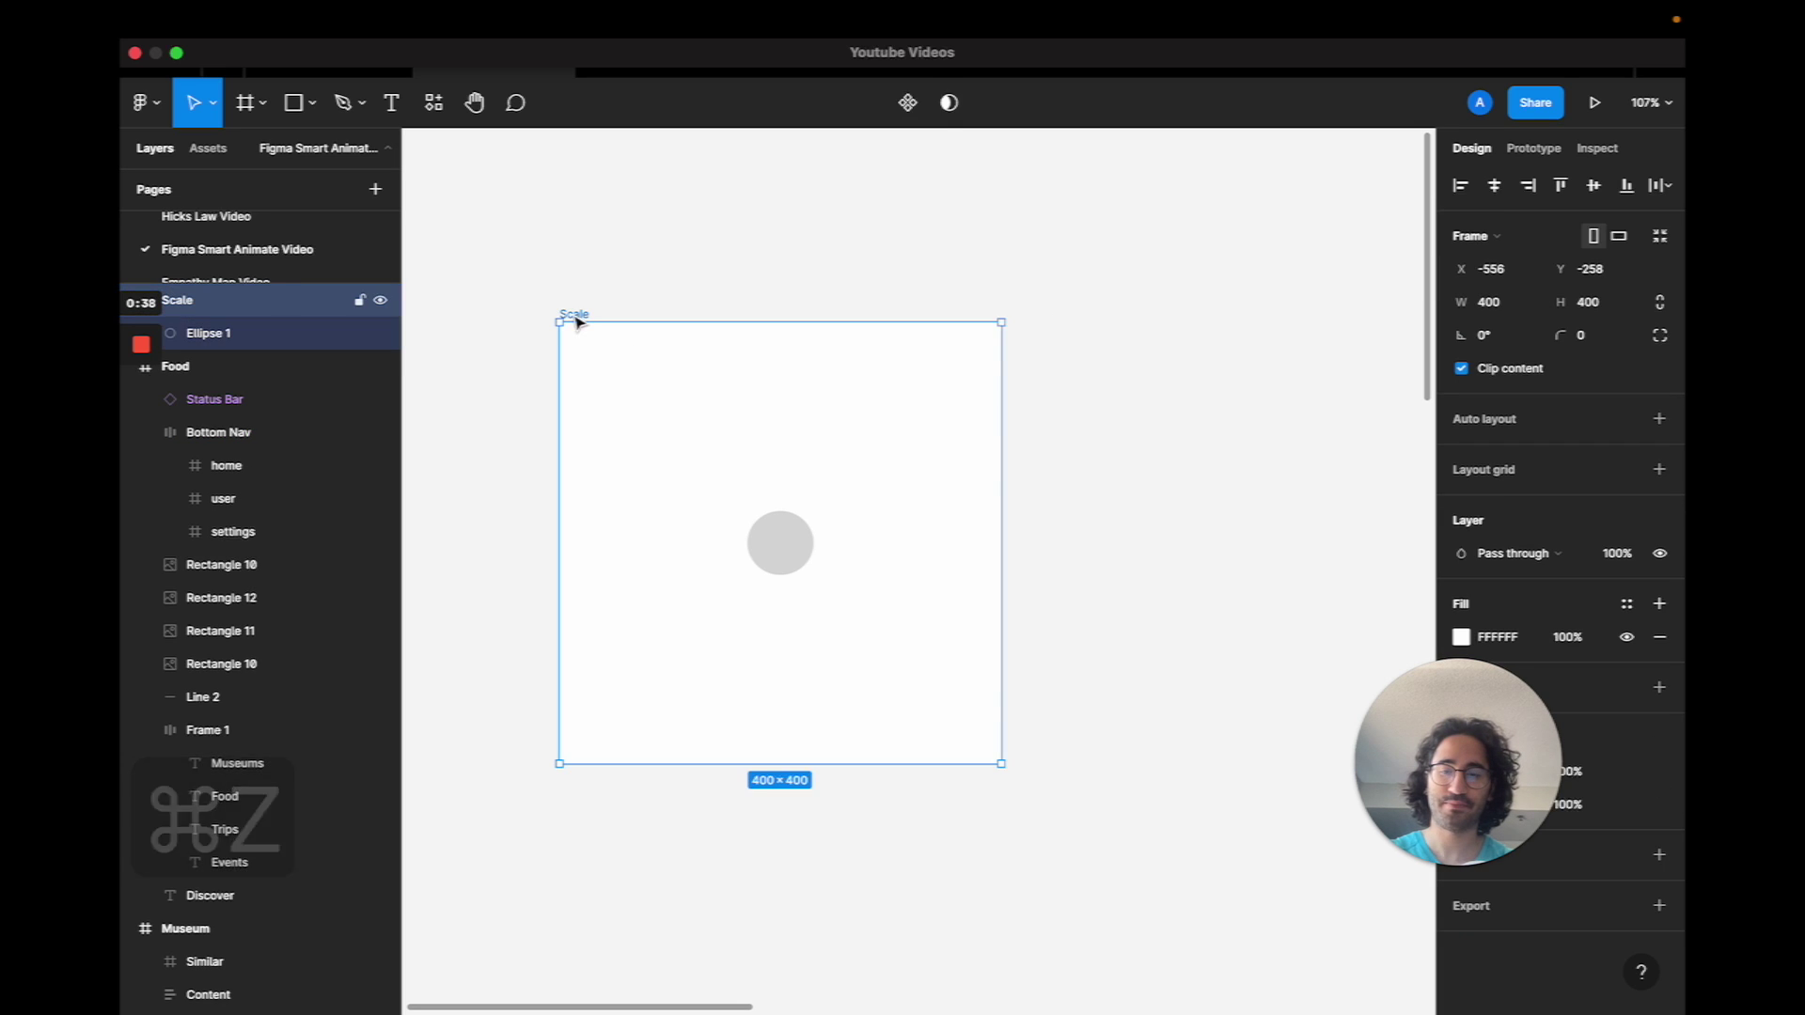
{"action": "left_click_drag", "start_coordinate": [577, 321], "coordinate": [1072, 314]}
{"action": "scroll", "coordinate": [1075, 322], "scroll_direction": "right", "scroll_amount": 5}
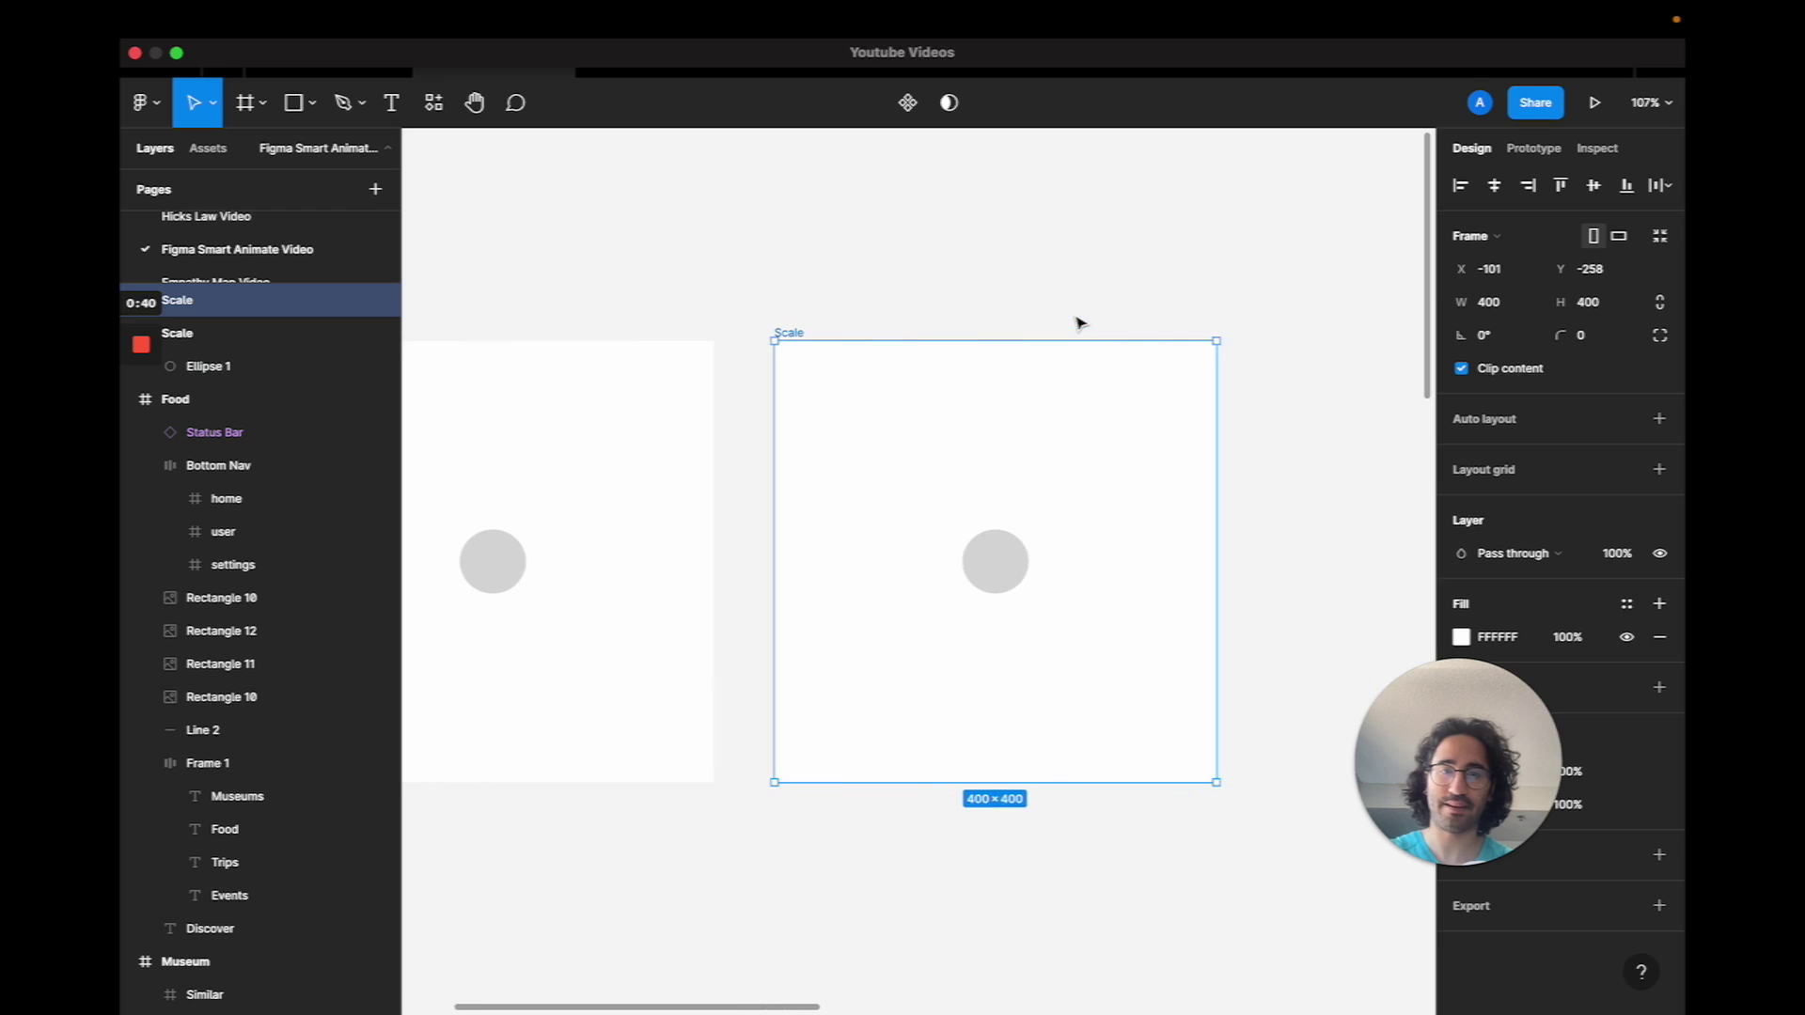
Set the height of the circle in the duplicated frame to 60
{"action": "left_click", "coordinate": [956, 556]}
{"action": "left_click", "coordinate": [1588, 269]}
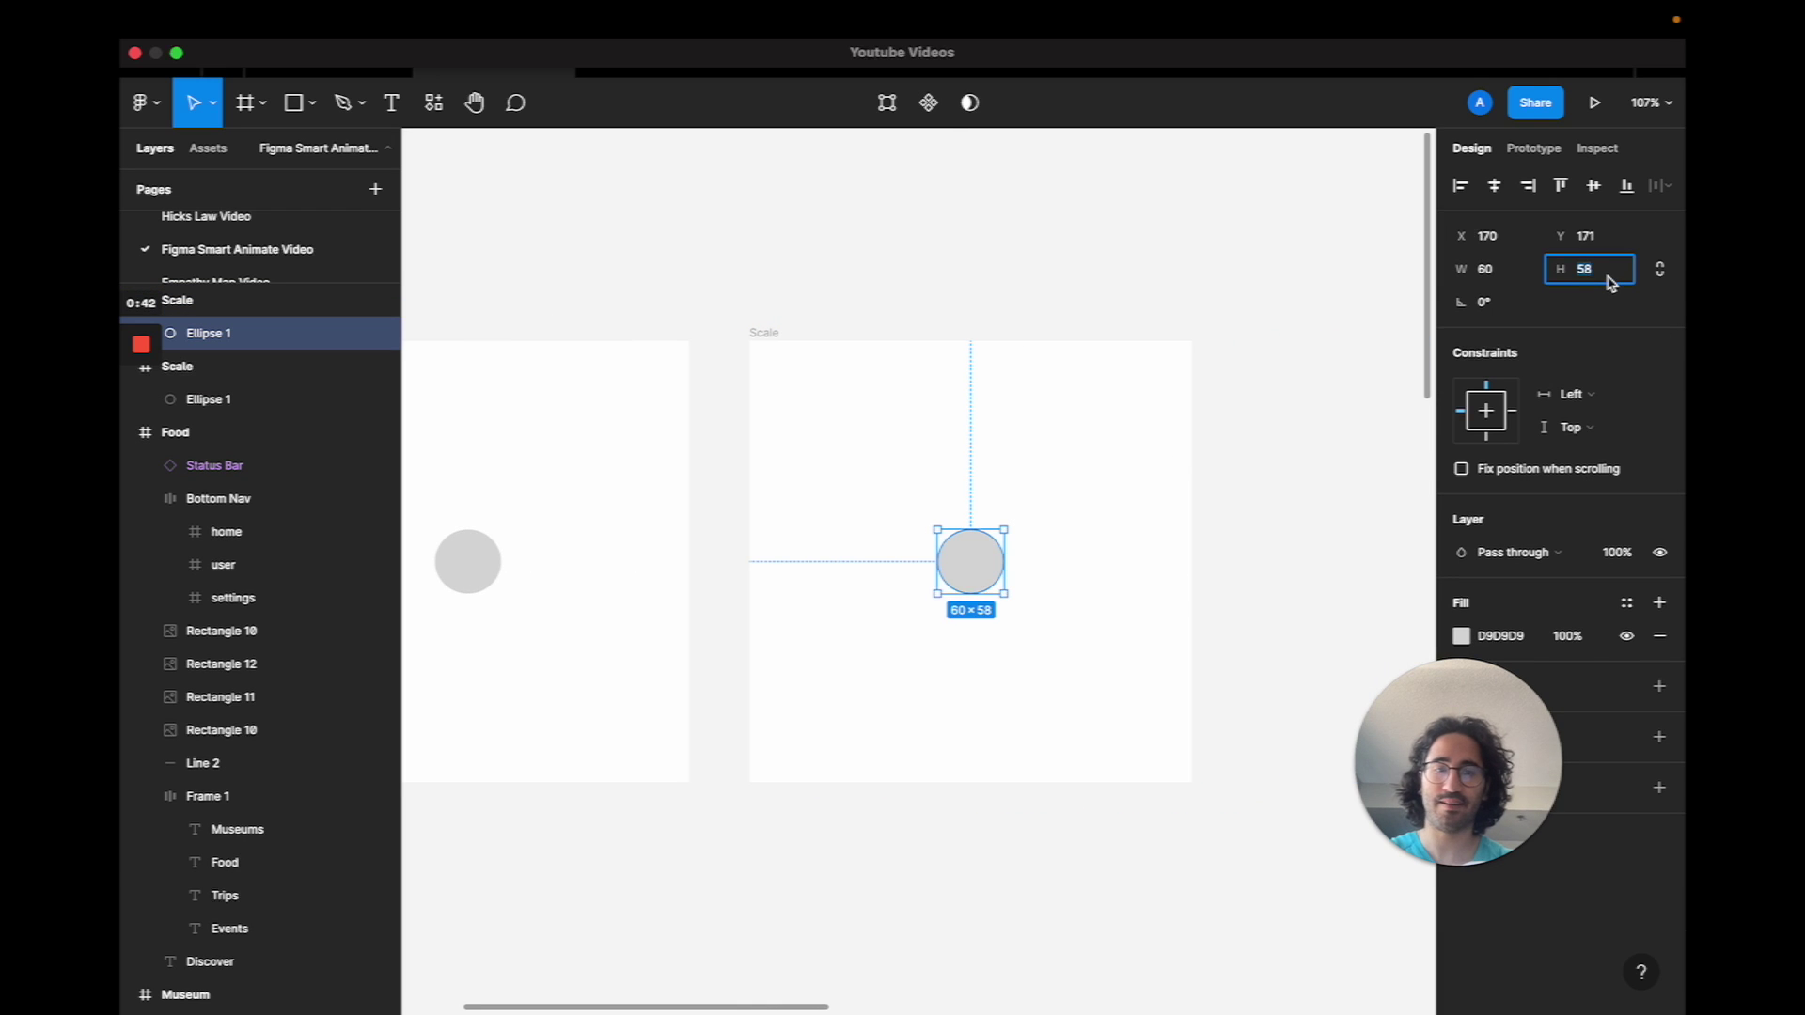
{"action": "type", "text": "60"}
{"action": "key", "text": "Return"}
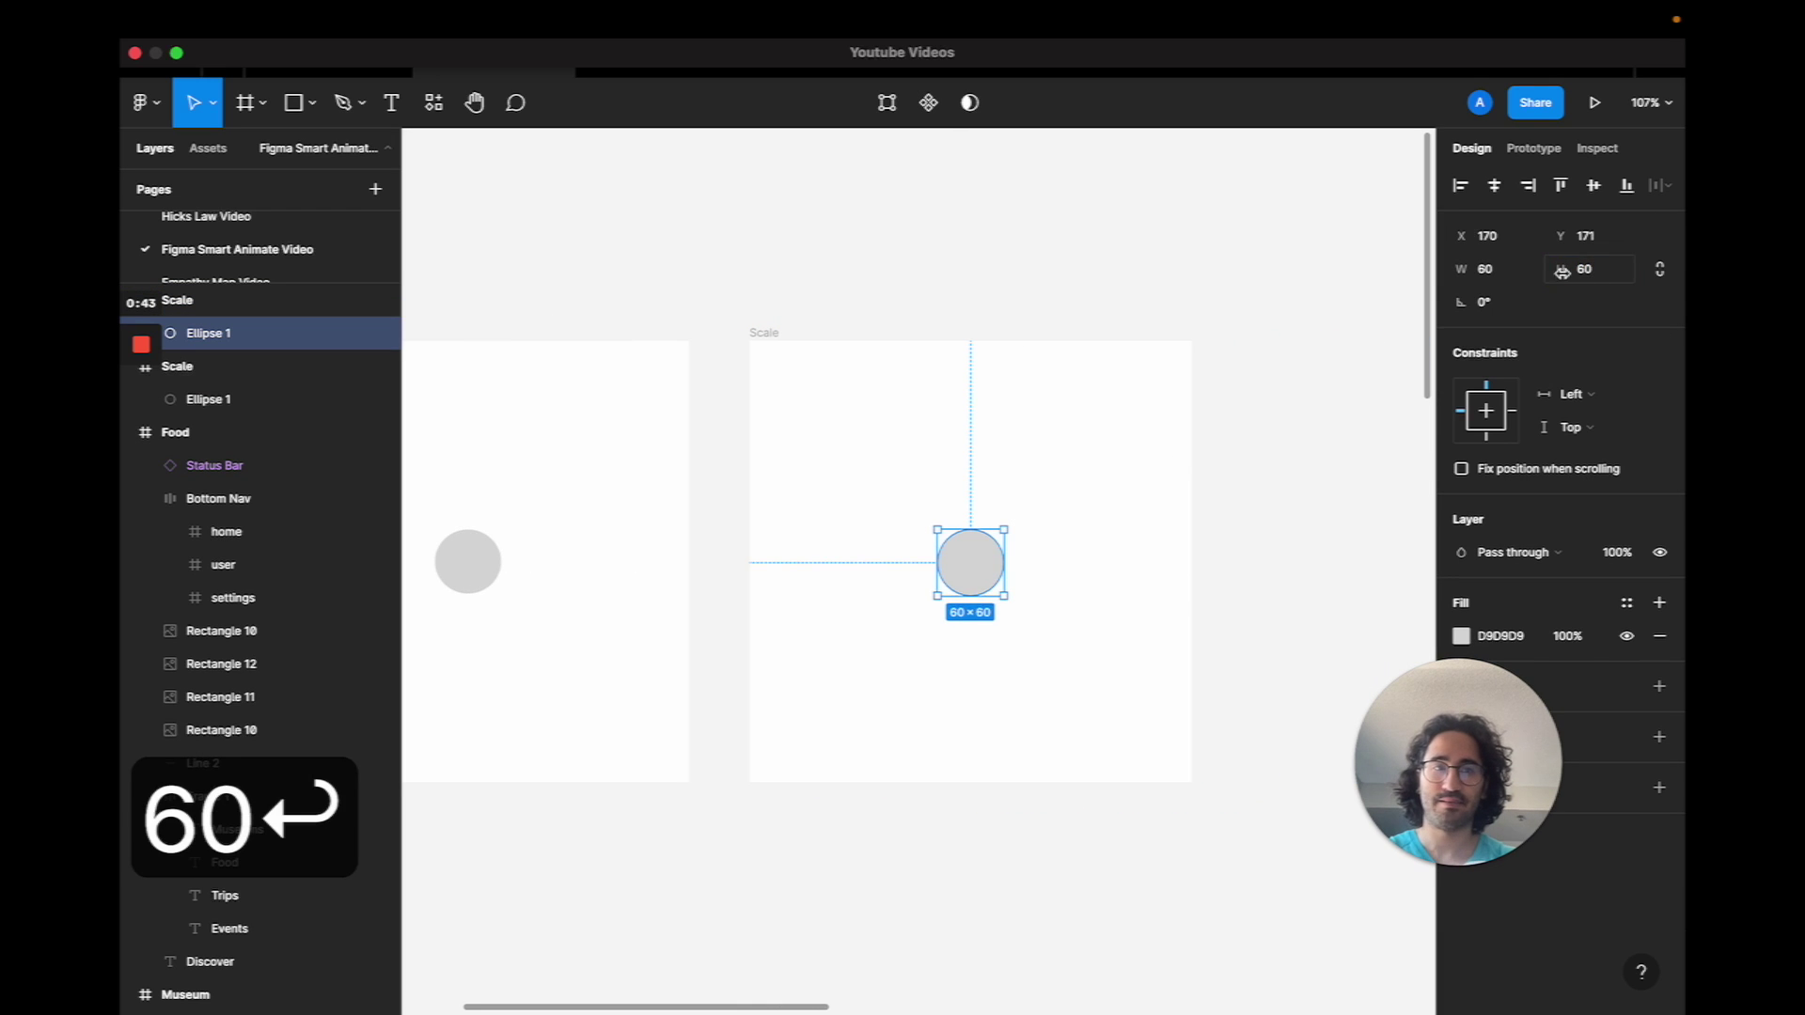
Enlarge the duplicated frame's circle to 240 × 240 with locked proportions and centre it in the frame
{"action": "left_click", "coordinate": [1489, 268]}
{"action": "type", "text": "240"}
{"action": "key", "text": "Return"}
{"action": "left_click_drag", "start_coordinate": [1006, 624], "coordinate": [910, 522]}
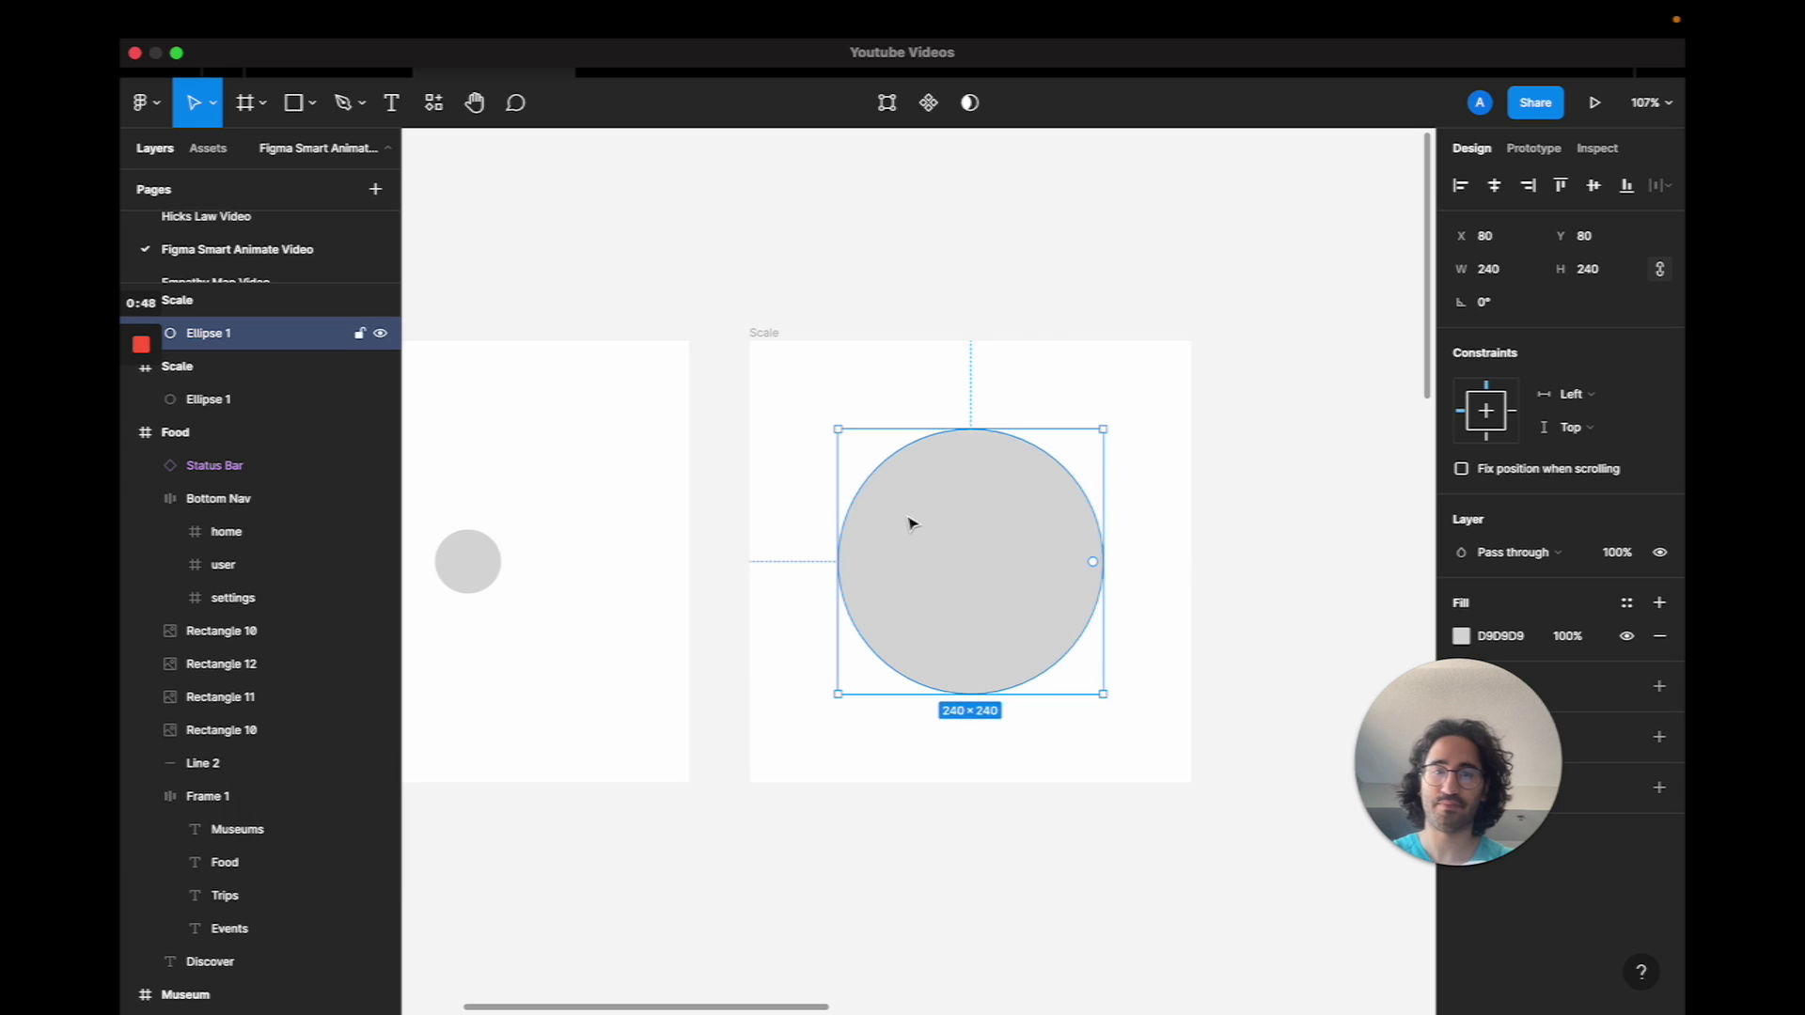
{"action": "left_click", "coordinate": [1050, 322]}
Add an on-click prototype connection from the small circle in the first Scale frame to the second Scale frame
{"action": "scroll", "coordinate": [1051, 322], "scroll_direction": "left", "scroll_amount": 5}
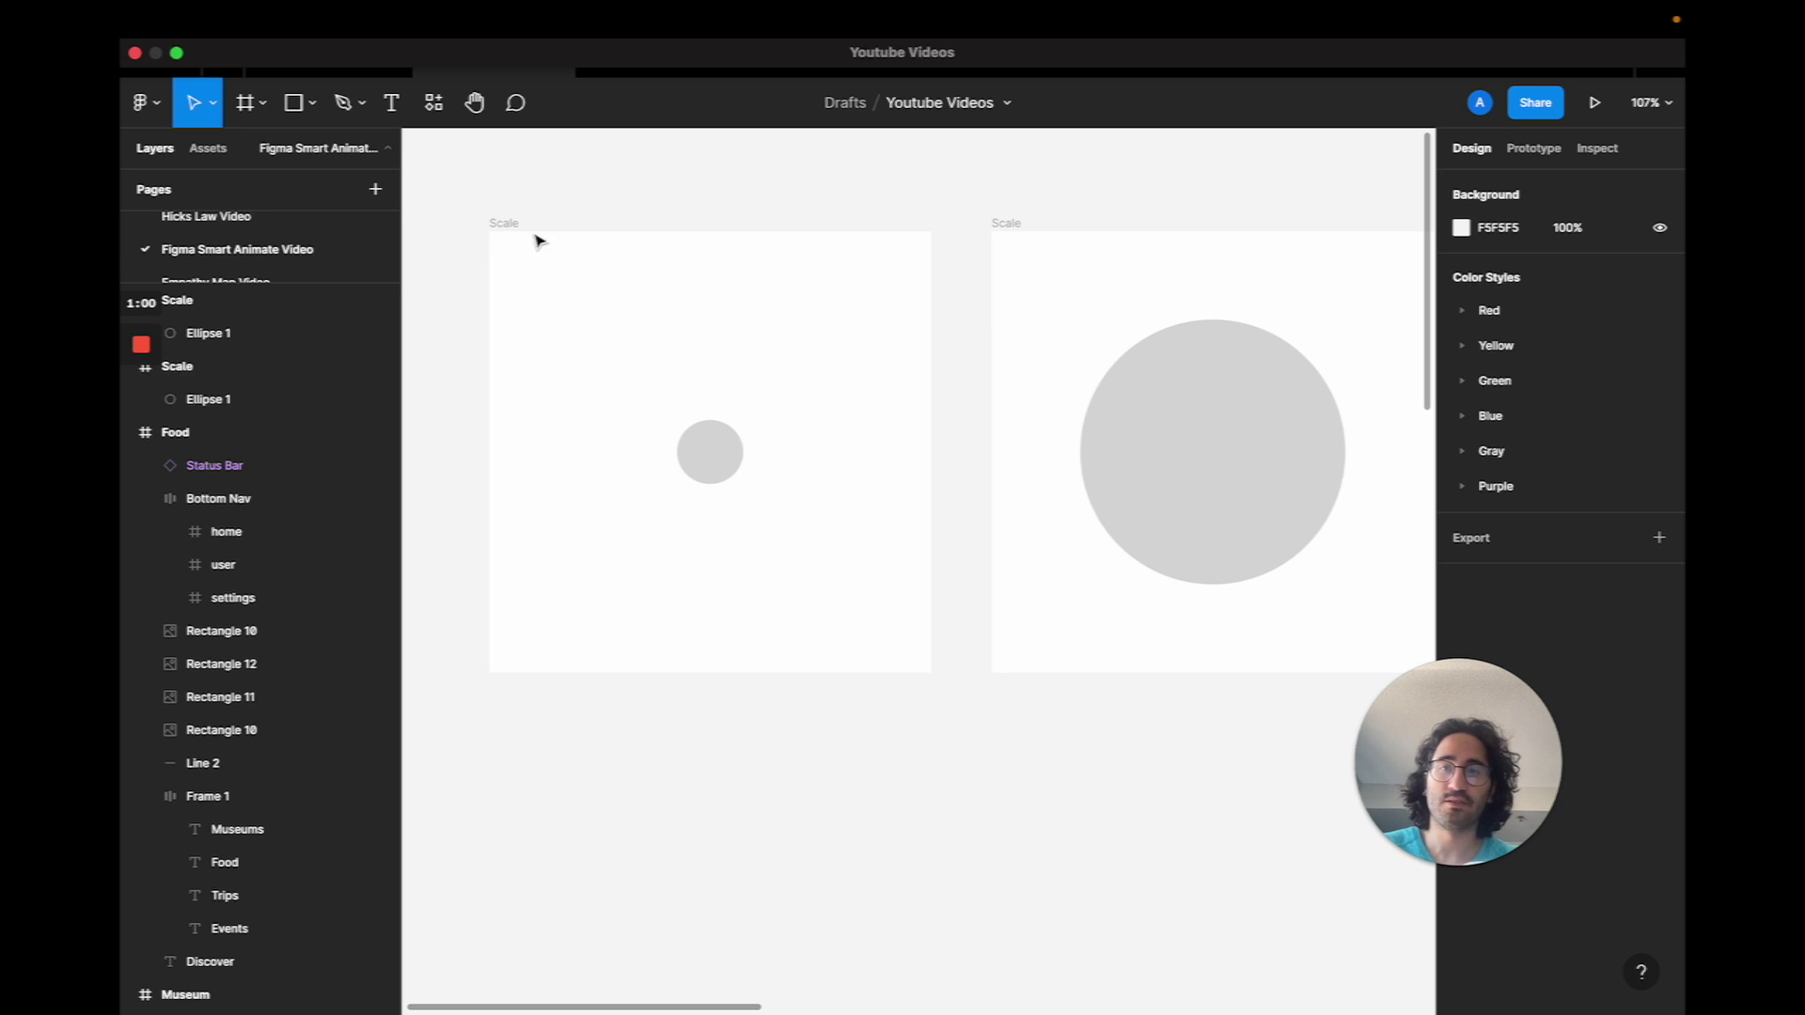
{"action": "left_click", "coordinate": [503, 224]}
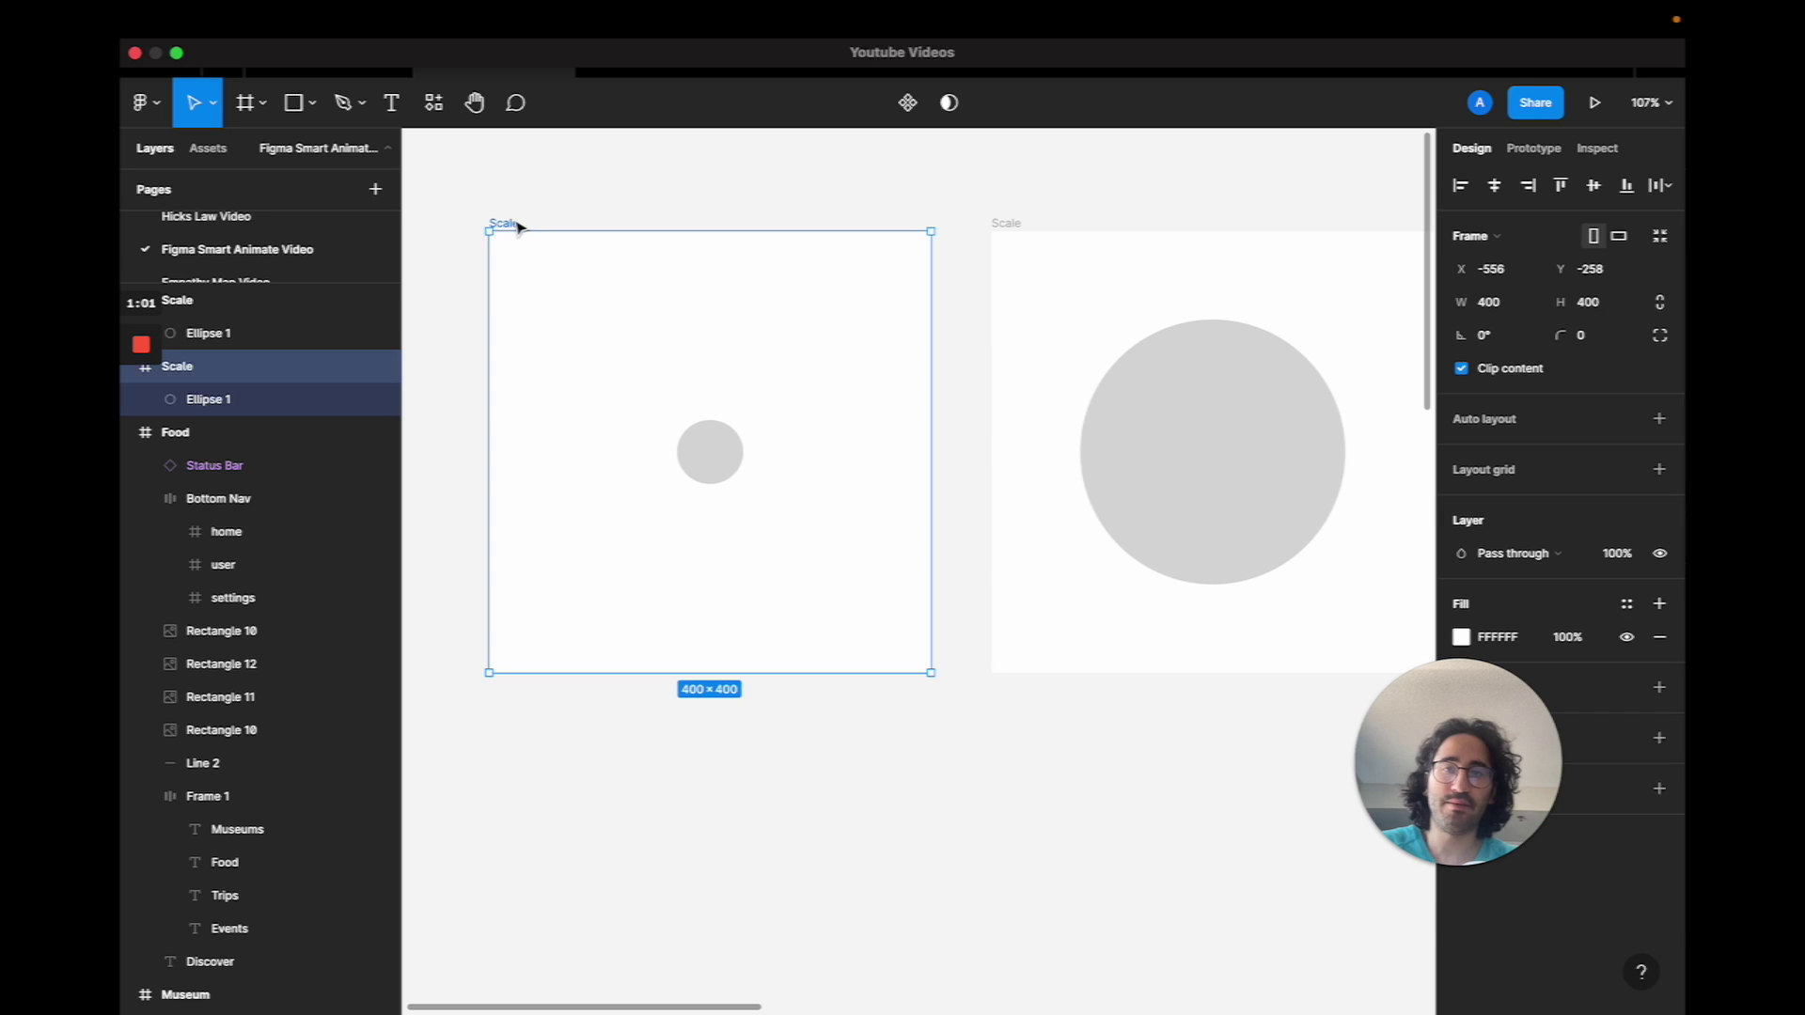
{"action": "left_click", "coordinate": [1534, 150]}
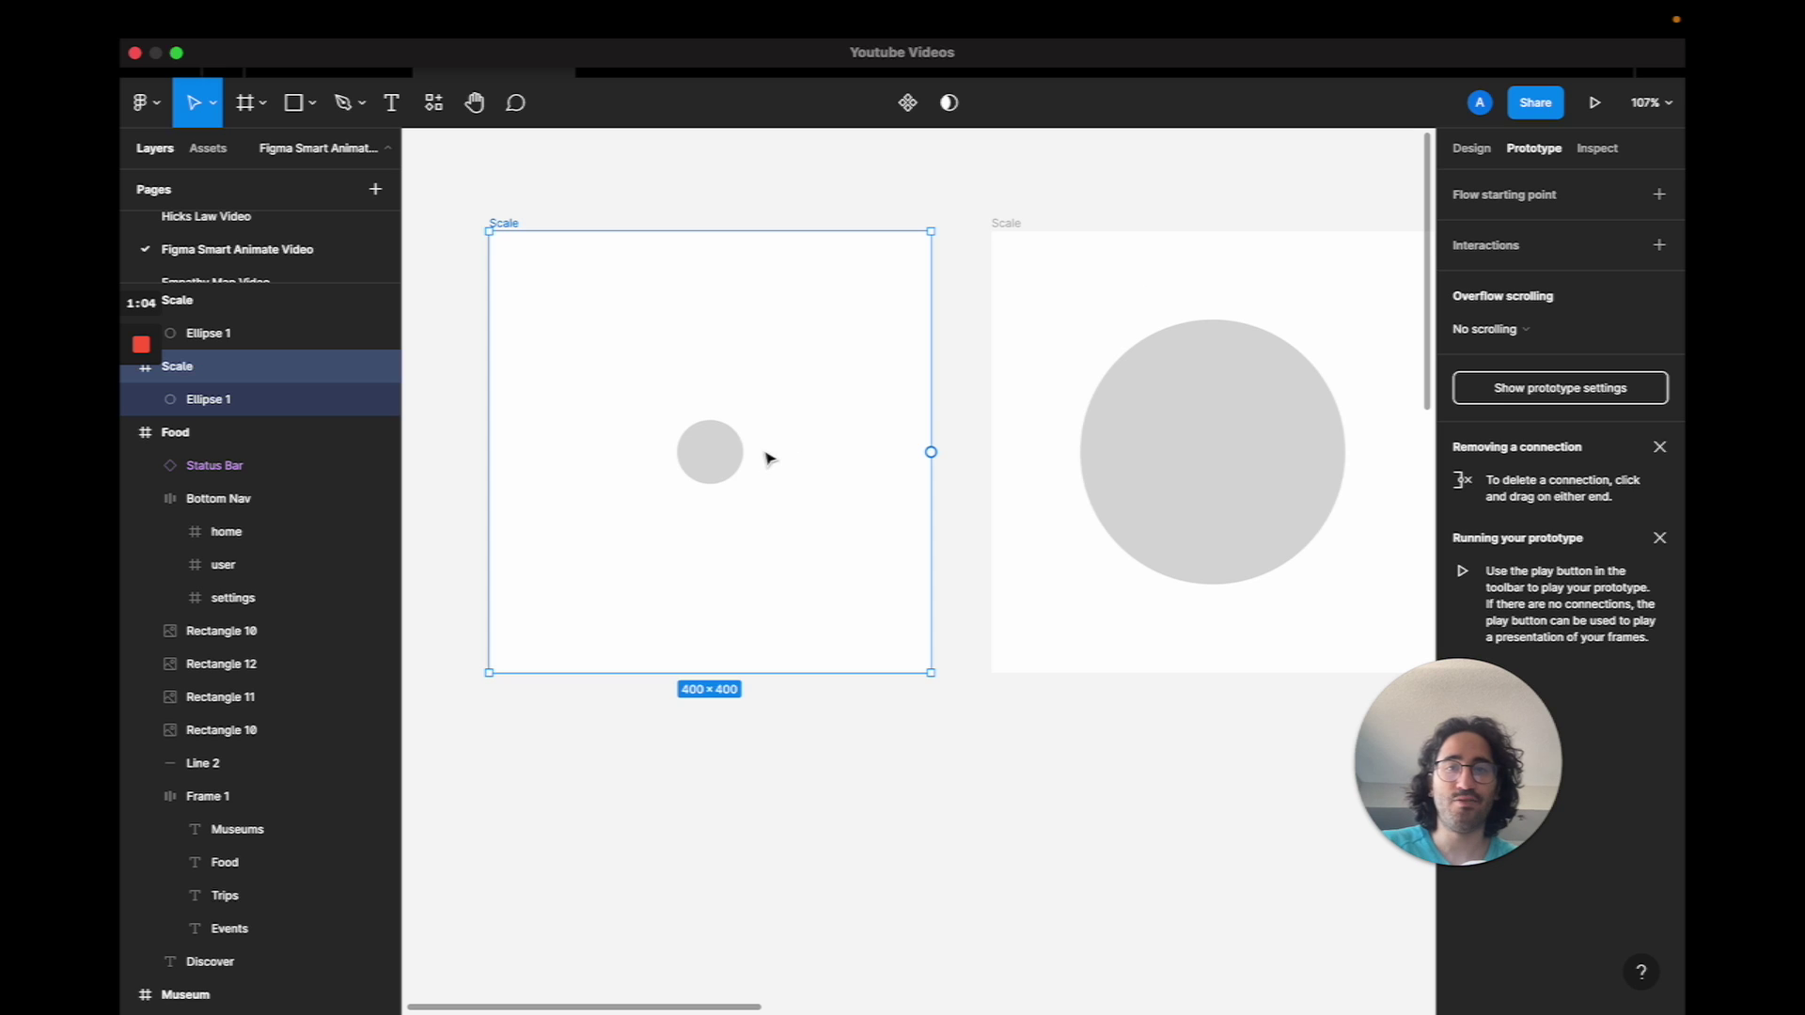
{"action": "left_click", "coordinate": [709, 452]}
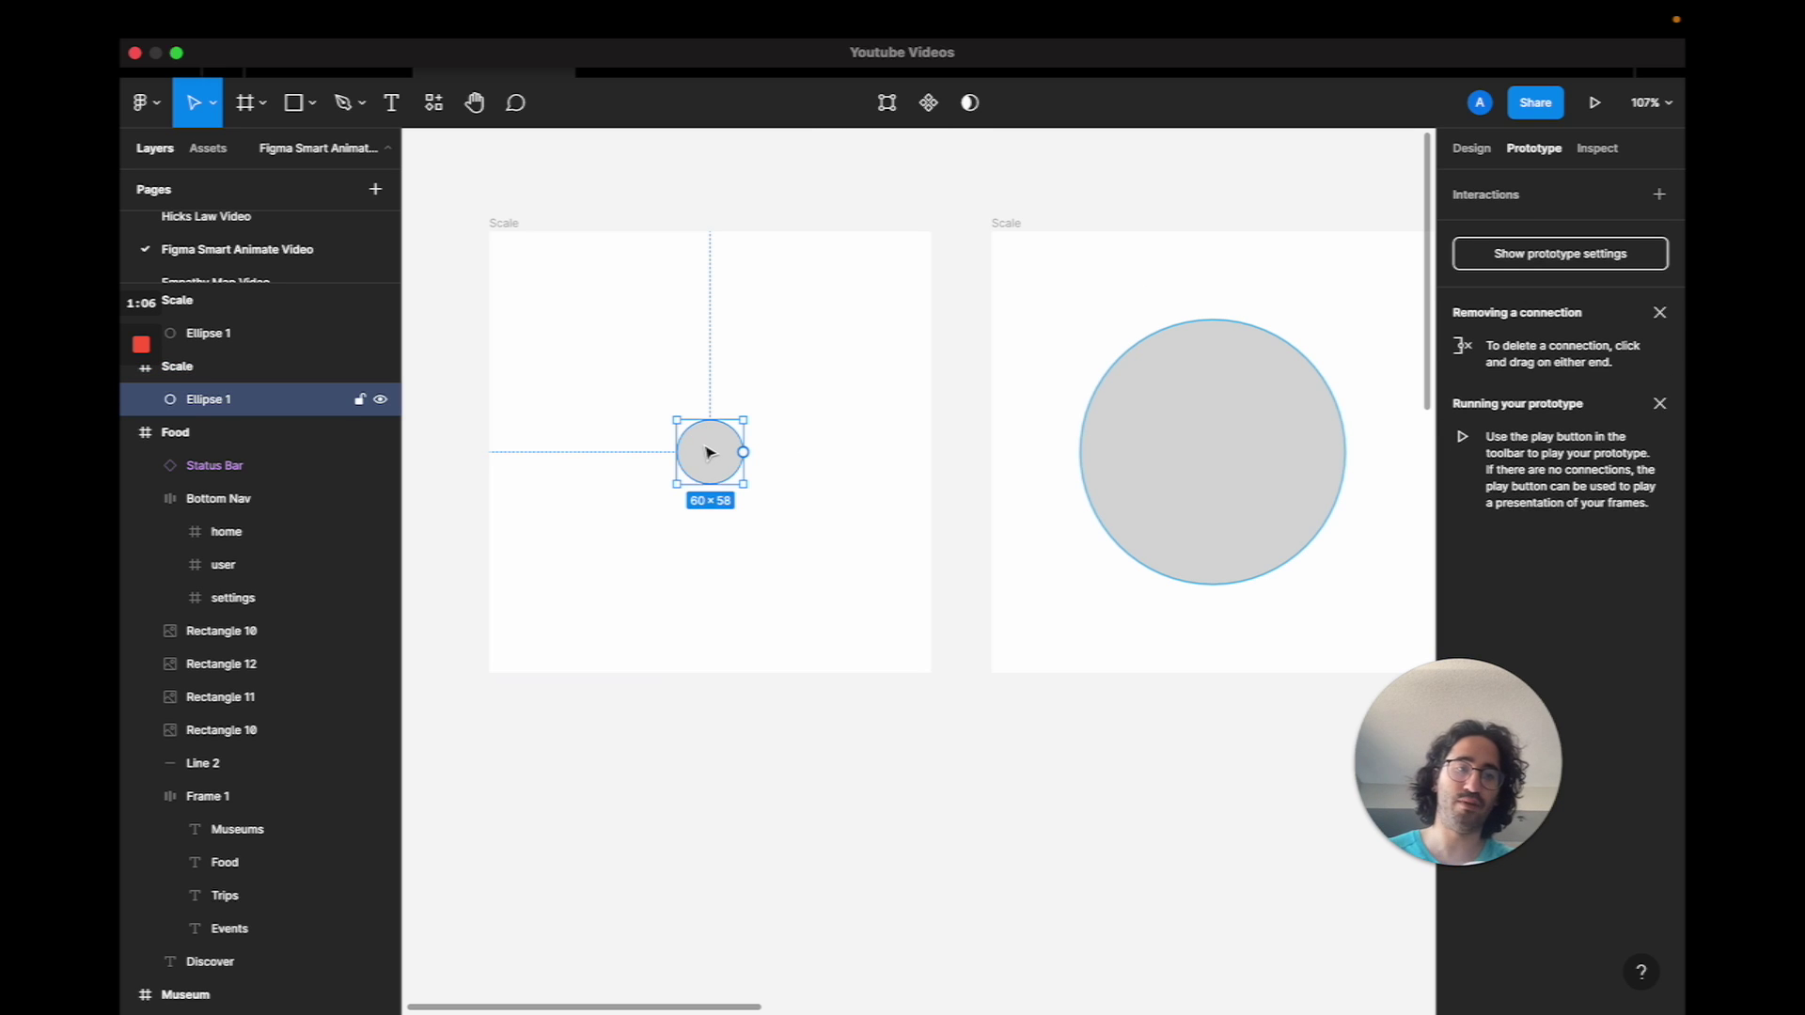
{"action": "left_click_drag", "start_coordinate": [742, 452], "coordinate": [1024, 416]}
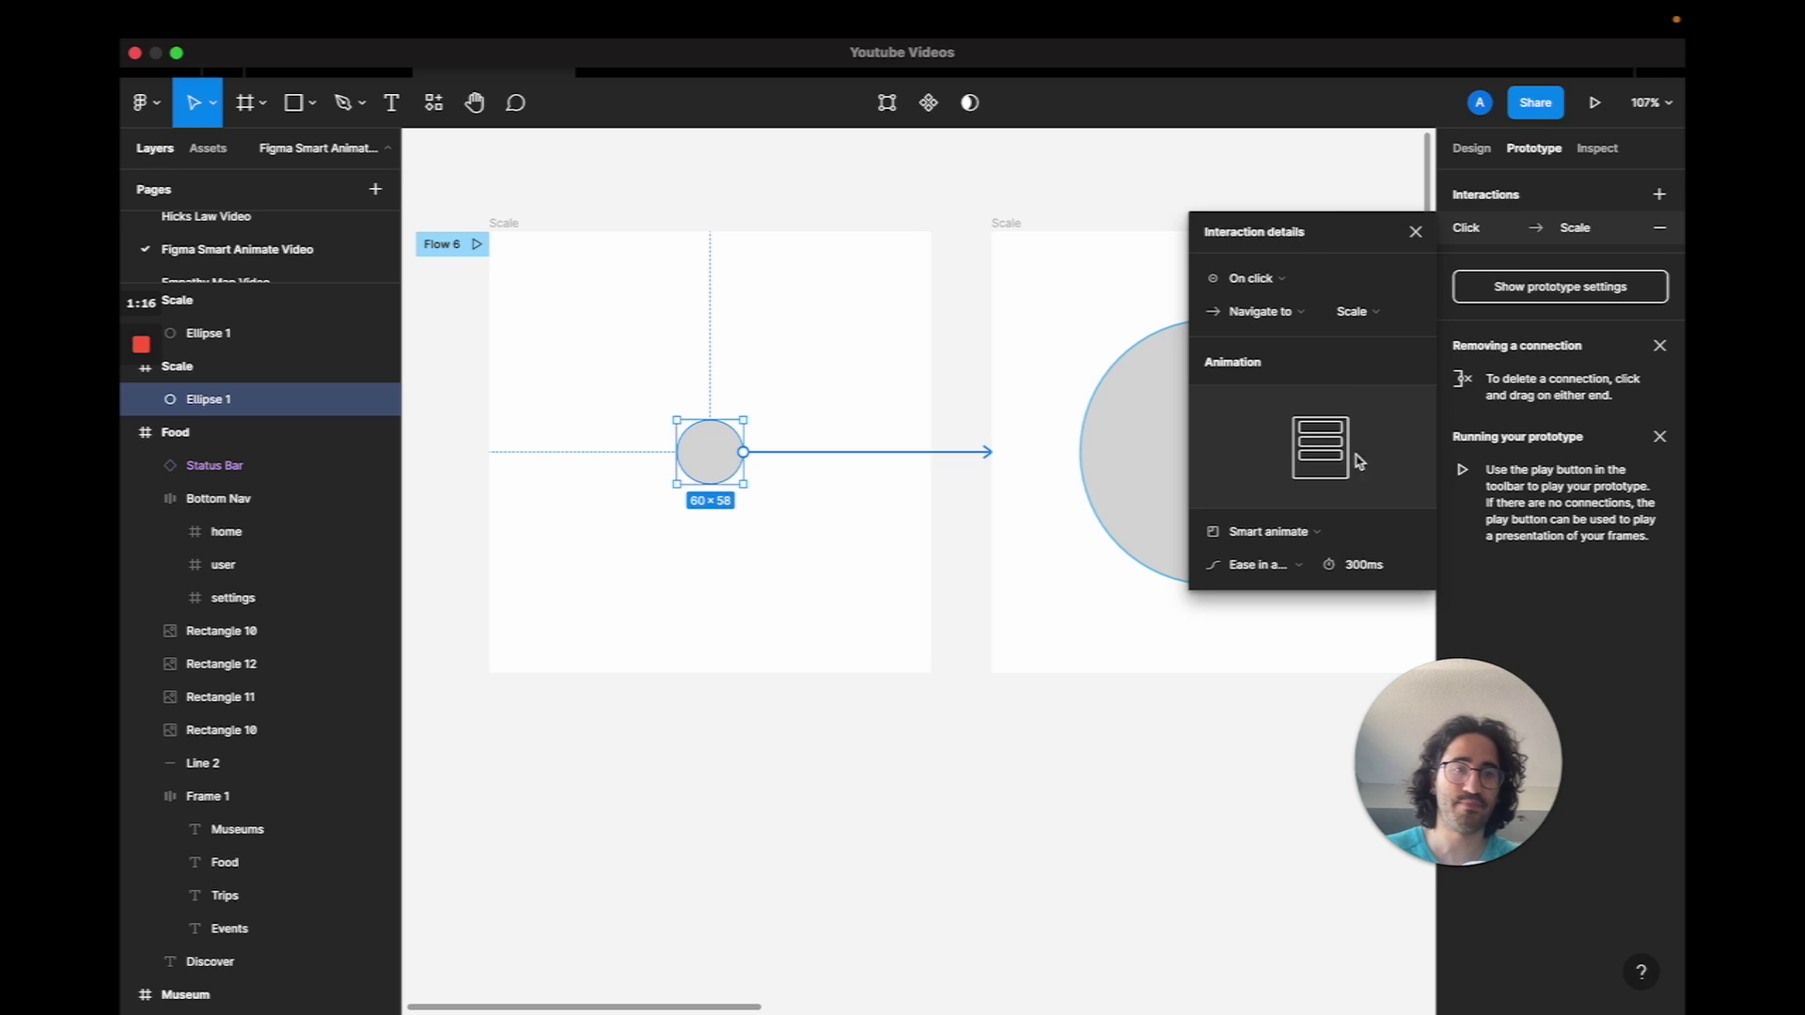
Choose Smart animate as the connection's animation and close the interaction details
{"action": "left_click", "coordinate": [1320, 533]}
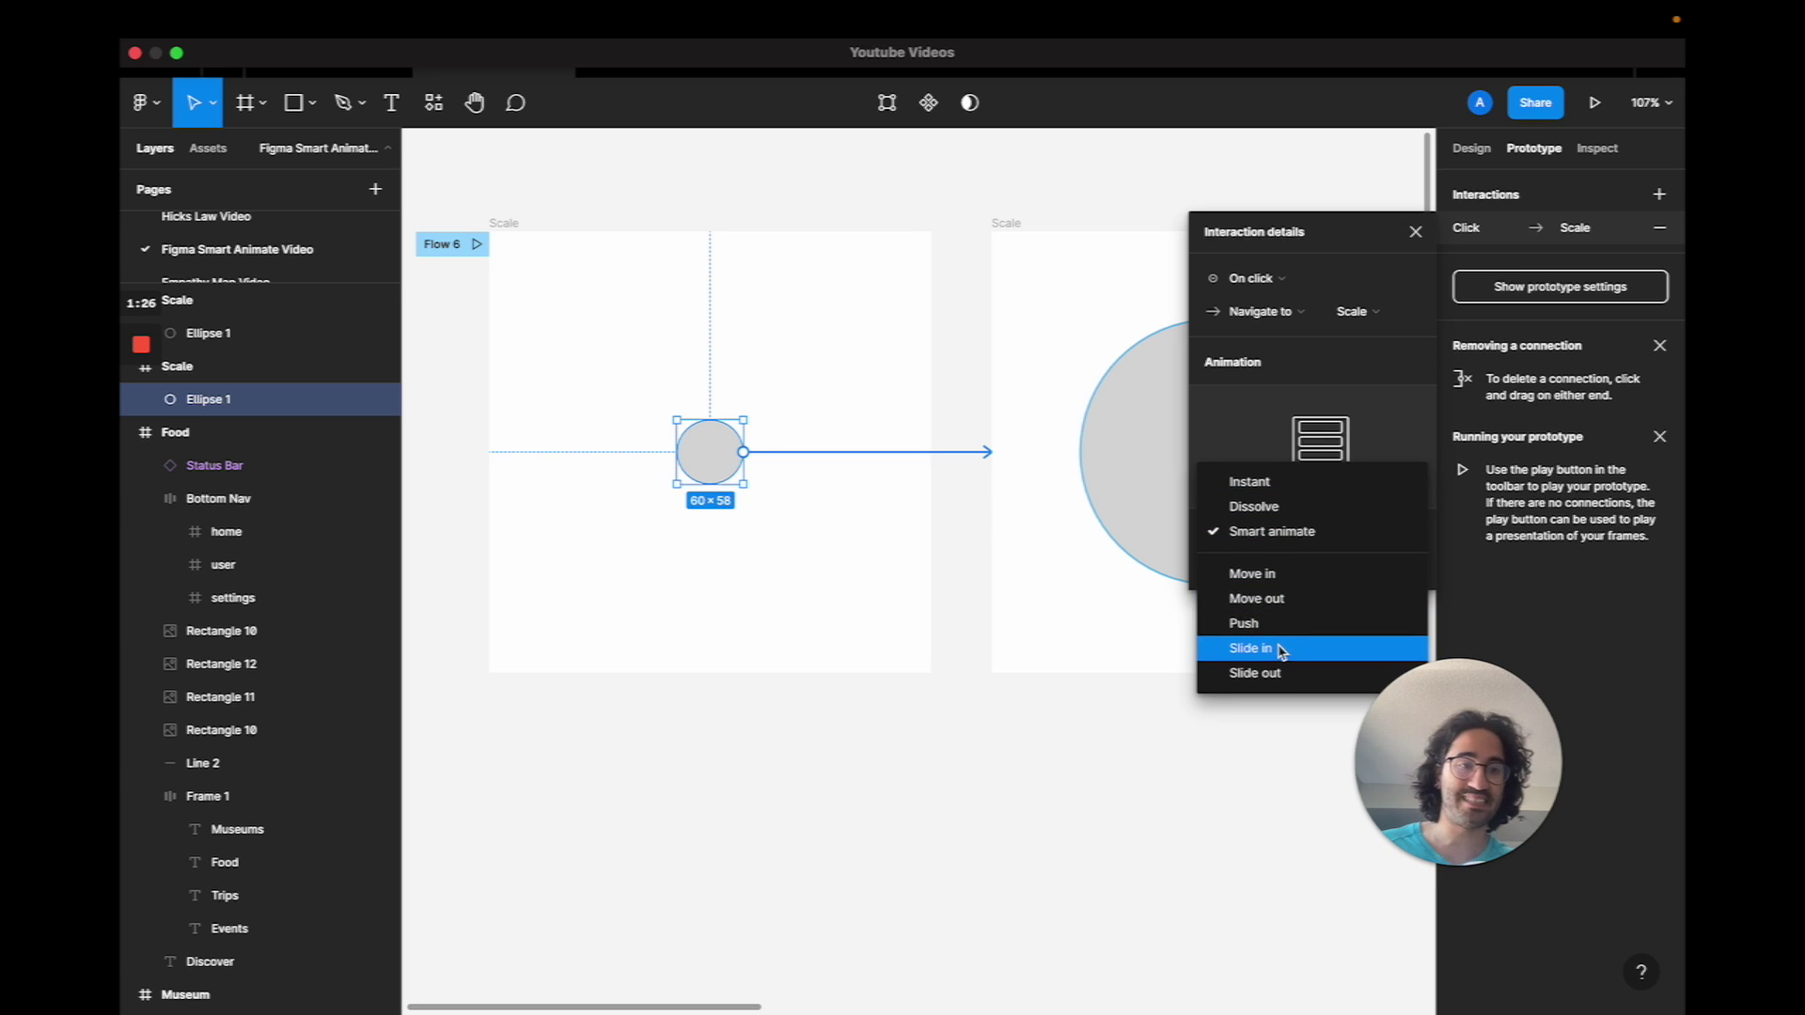
{"action": "left_click", "coordinate": [1274, 532]}
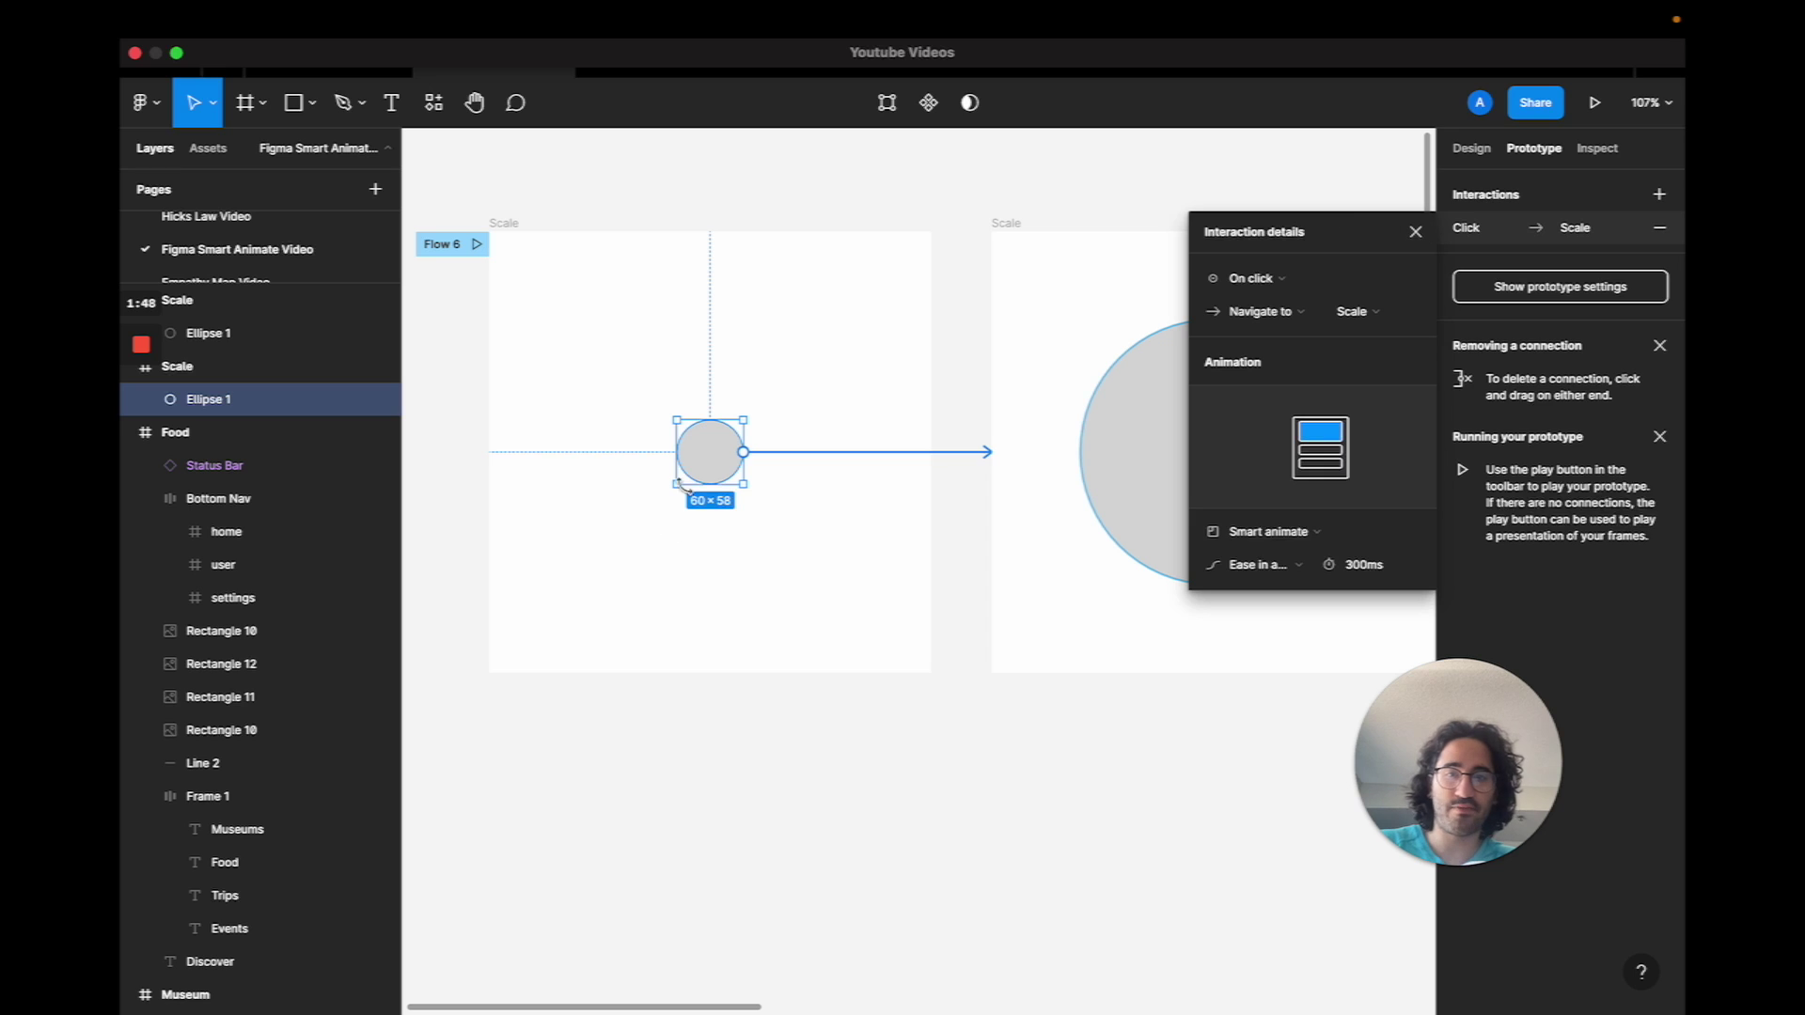
{"action": "left_click", "coordinate": [1415, 232]}
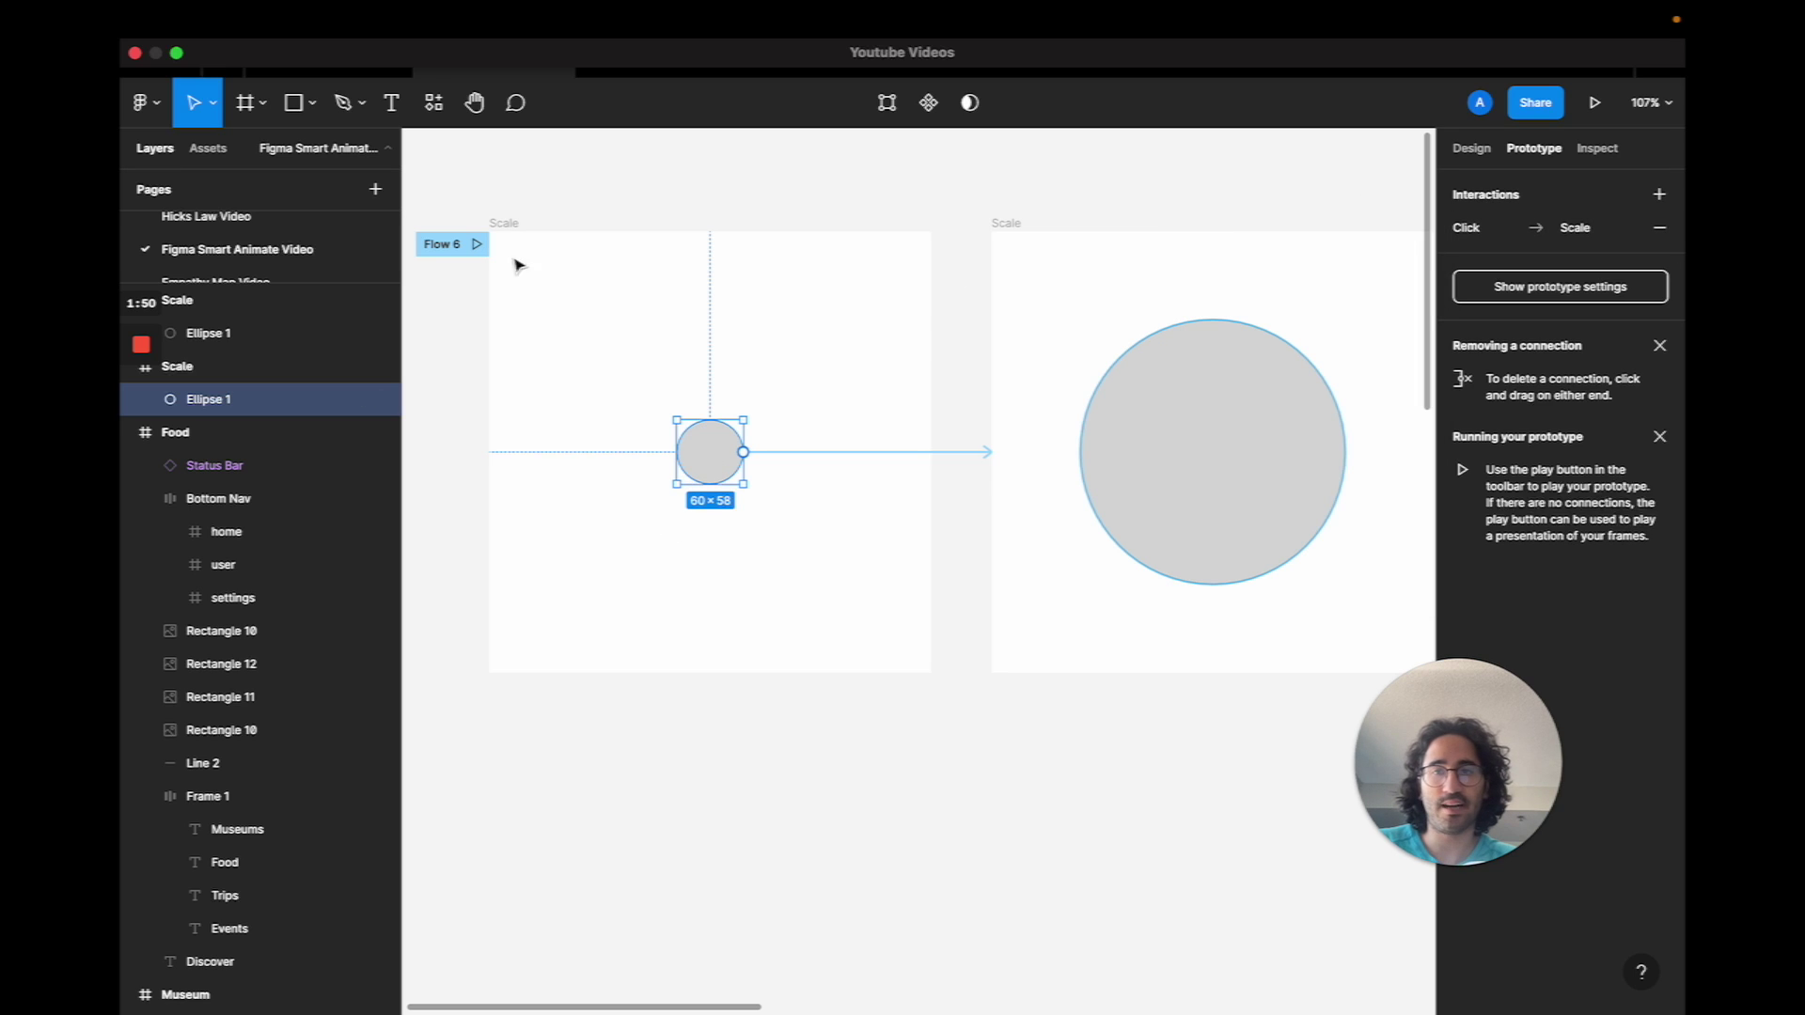
Run the prototype flow from the first Scale frame and trigger the small circle's transition
{"action": "left_click", "coordinate": [477, 244]}
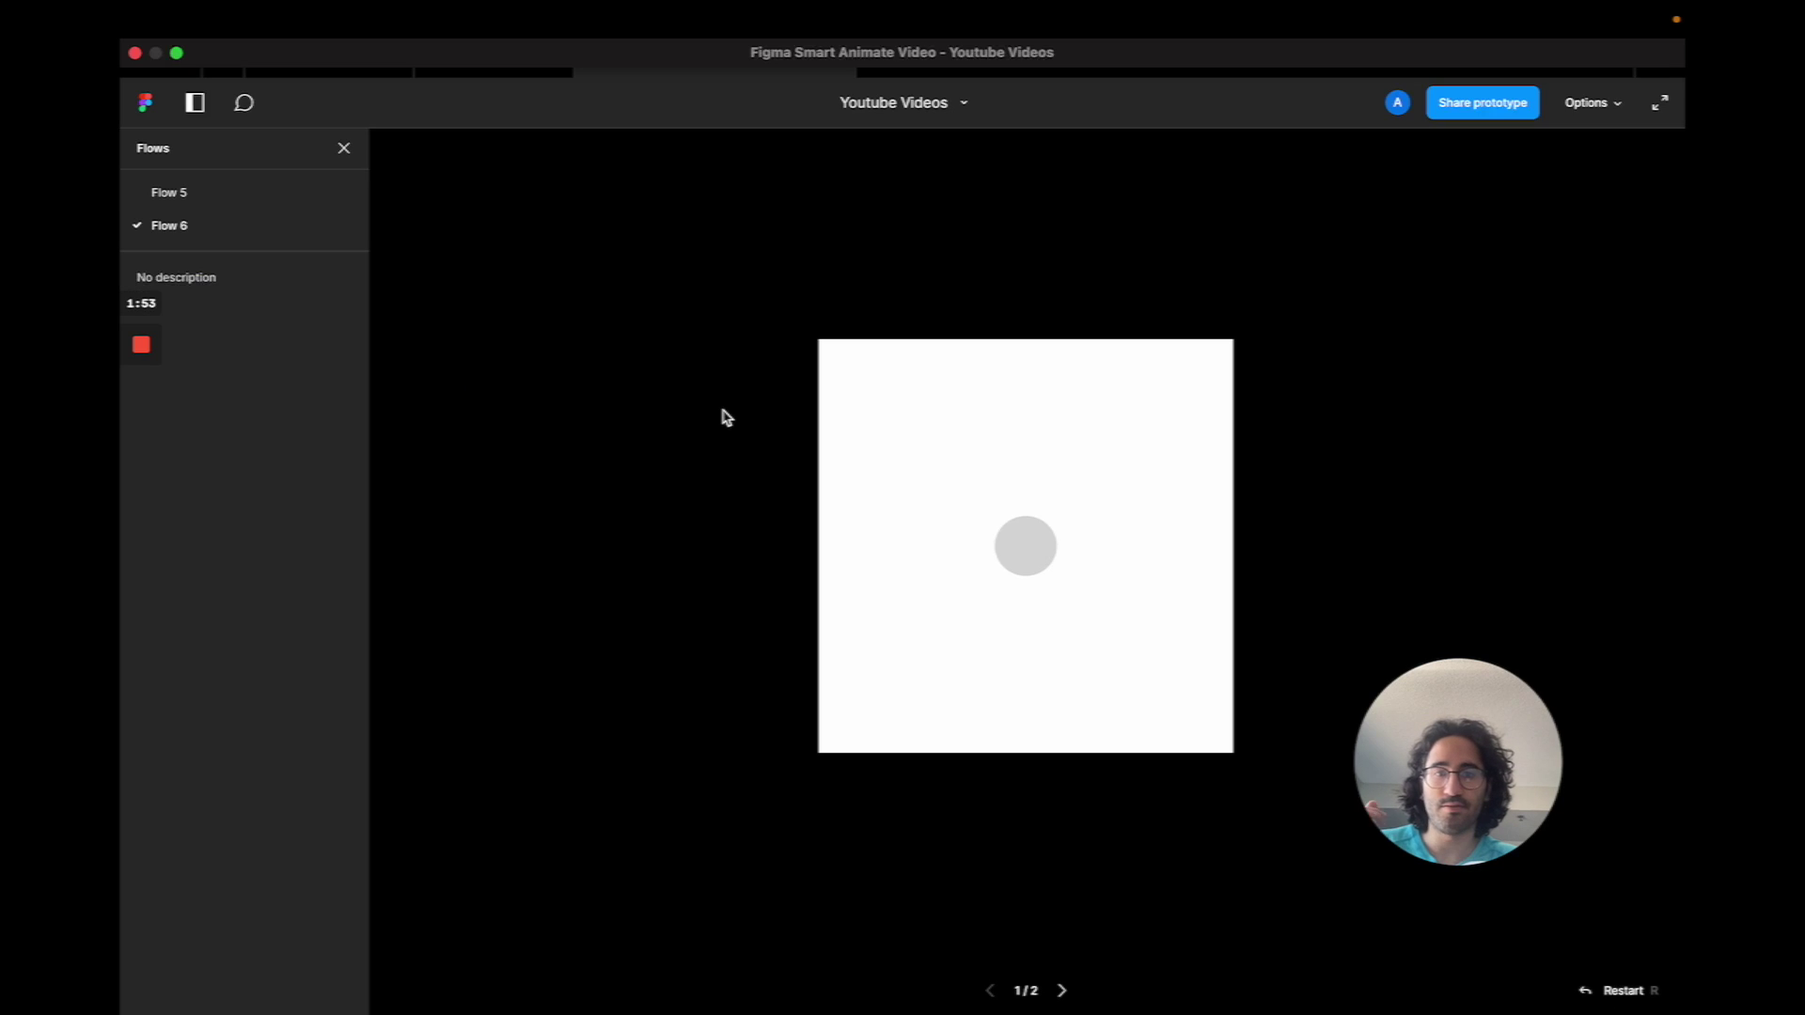
{"action": "left_click", "coordinate": [1020, 560]}
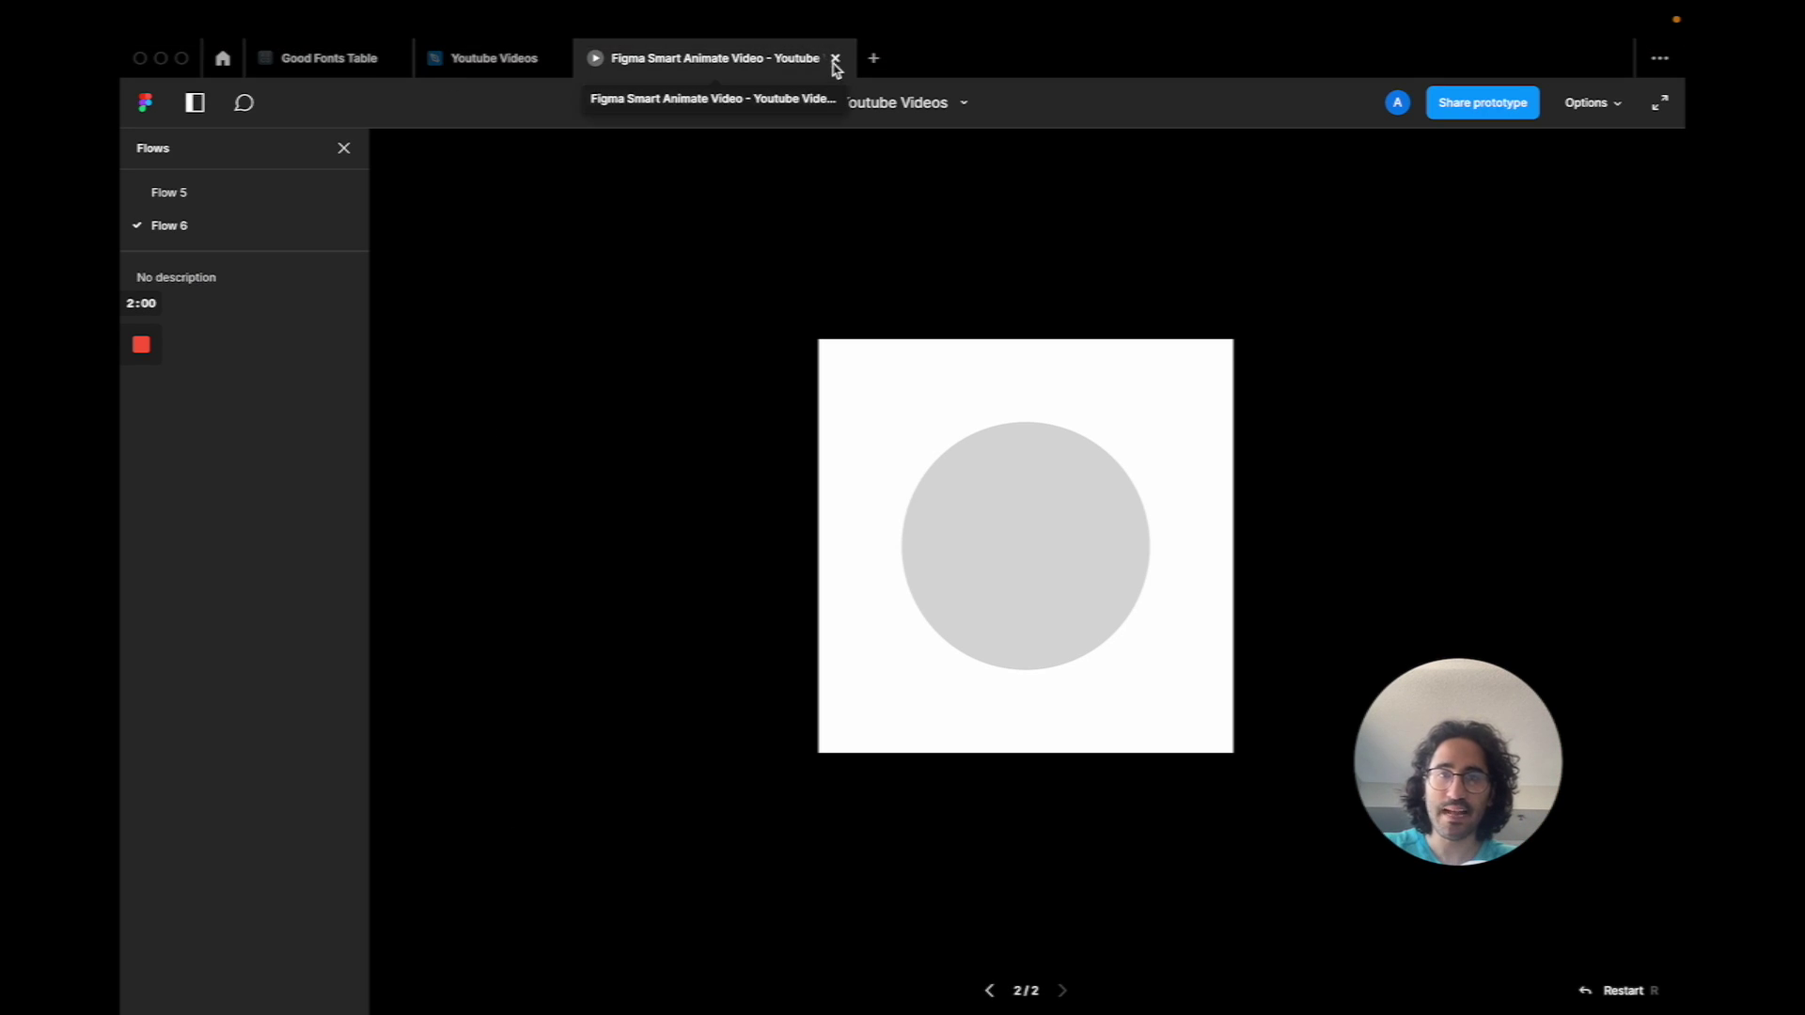
Set the small circle's Smart animate connection to a 500ms duration, keeping Ease in and out as the easing
{"action": "left_click", "coordinate": [838, 66]}
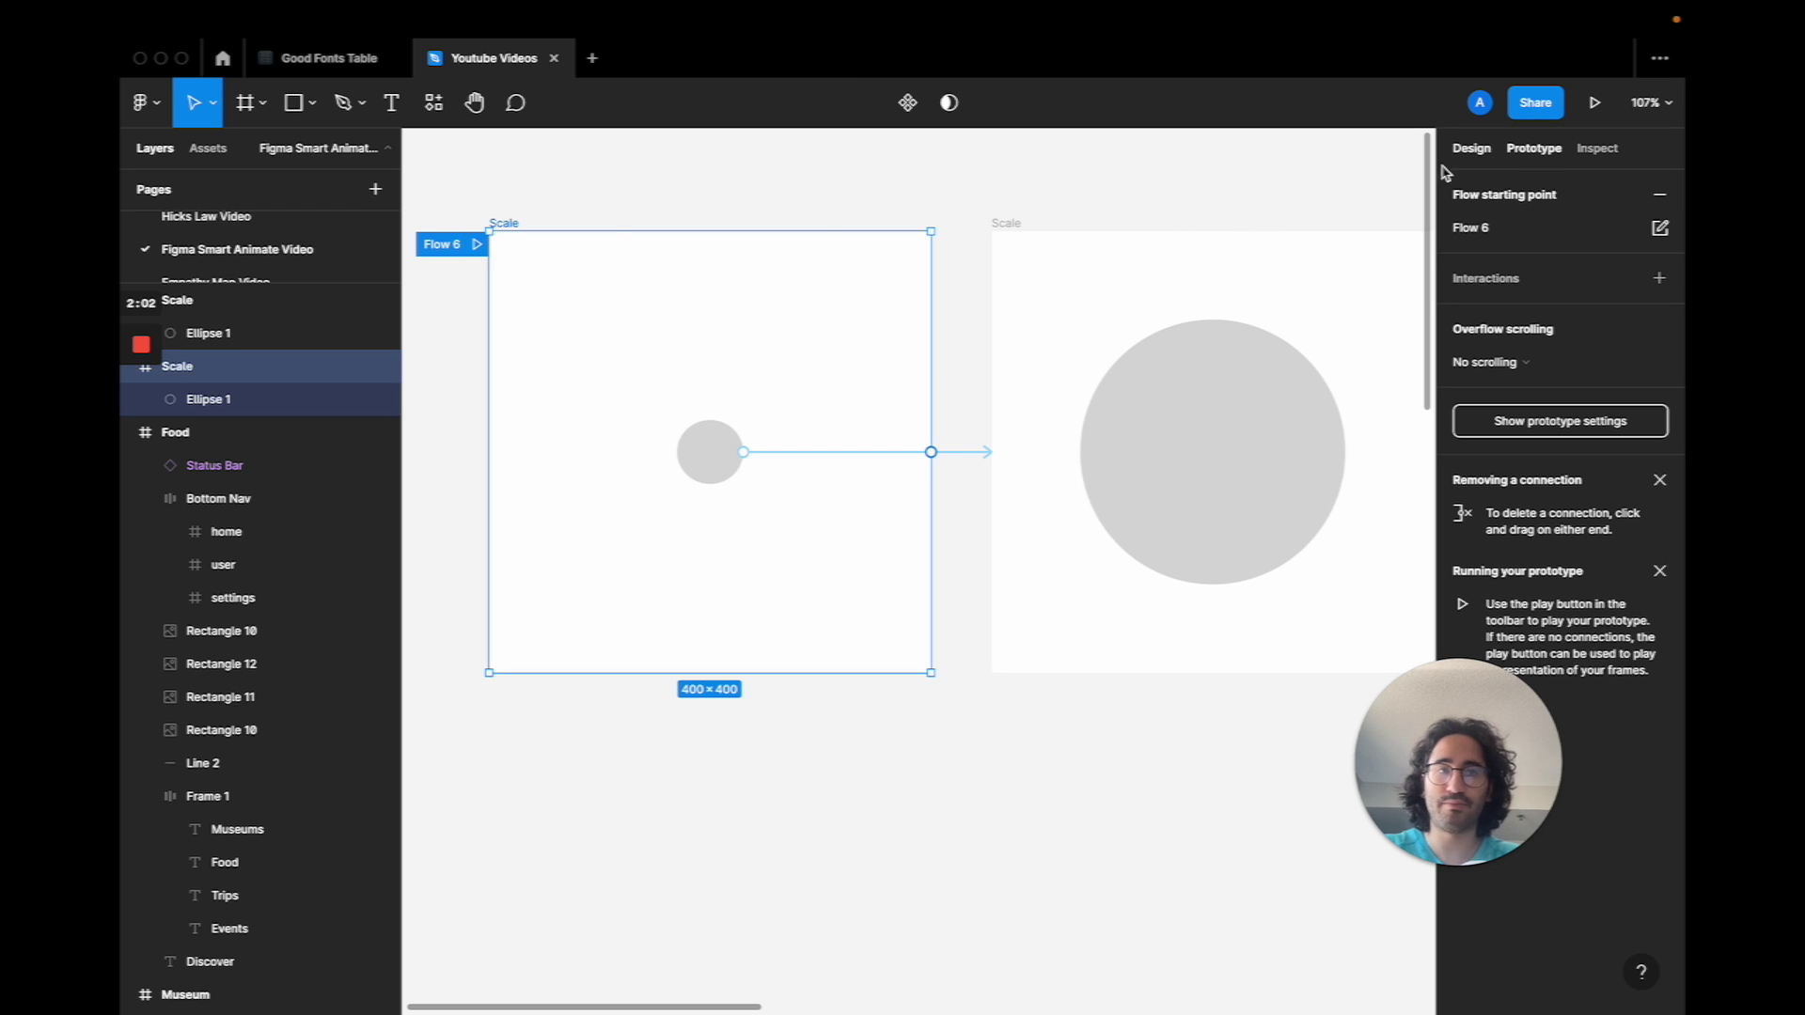
{"action": "left_click", "coordinate": [866, 452]}
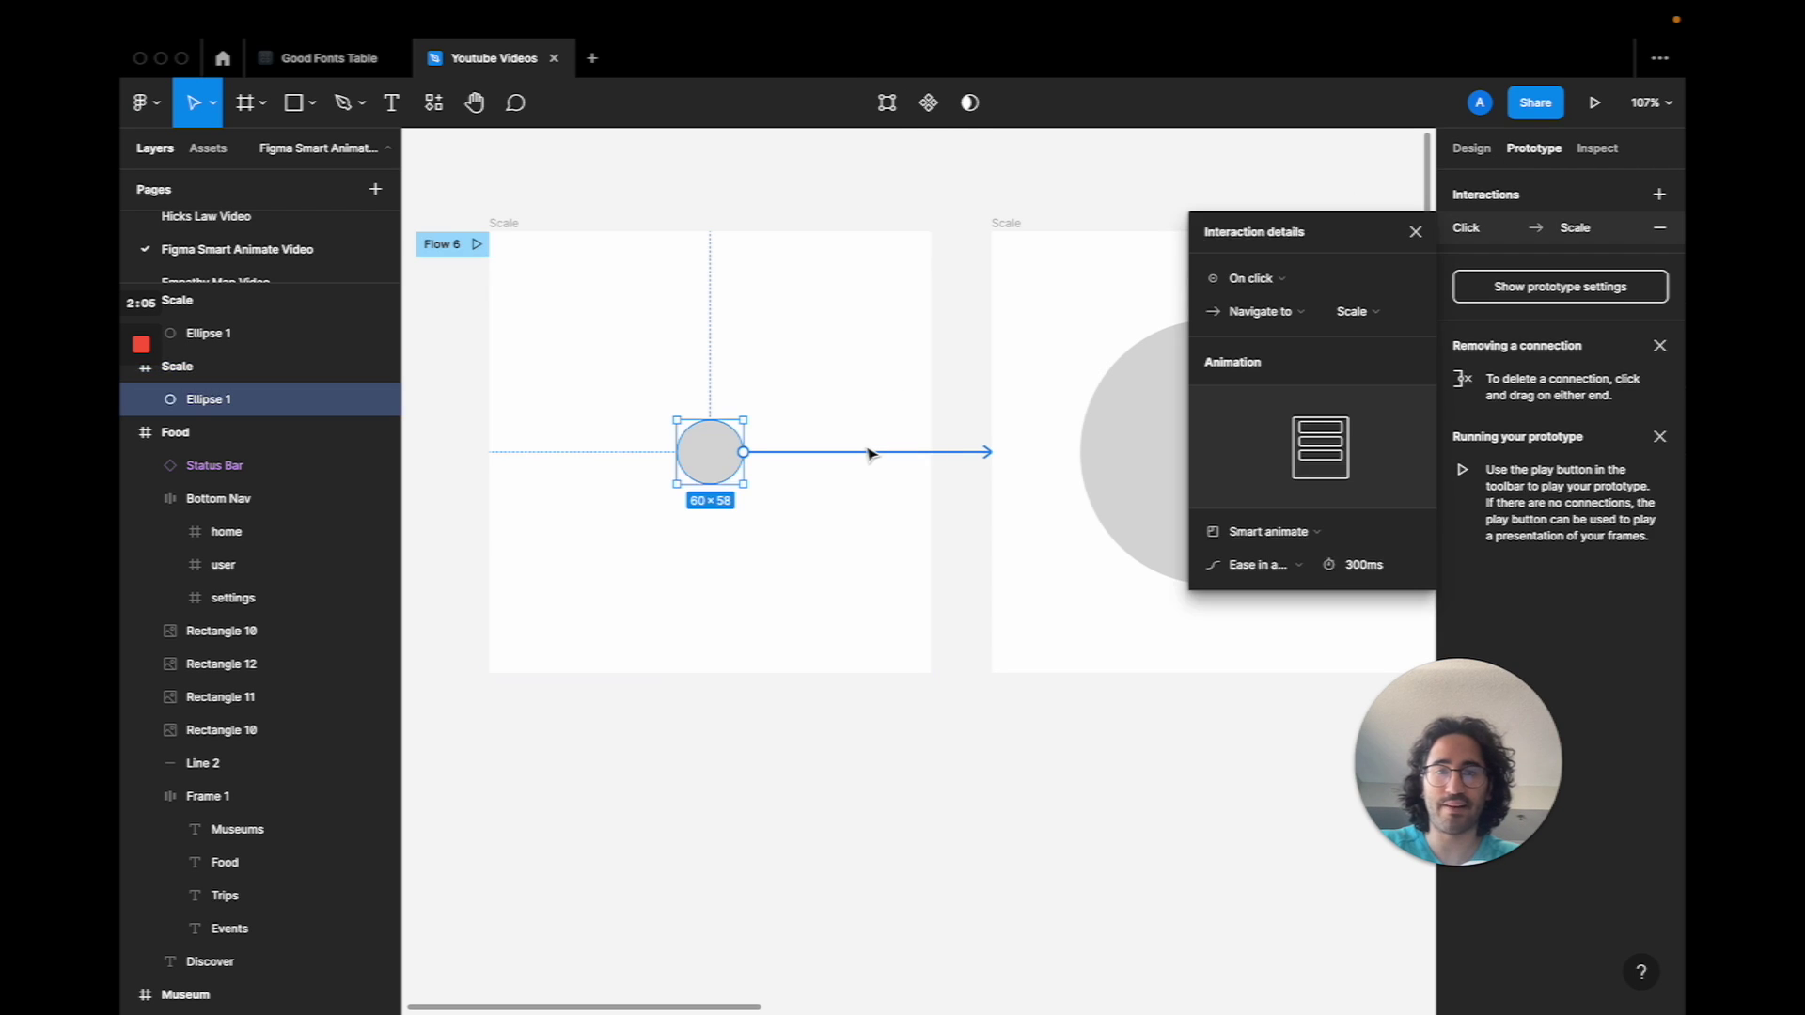
{"action": "left_click", "coordinate": [1366, 567]}
{"action": "type", "text": "500ms"}
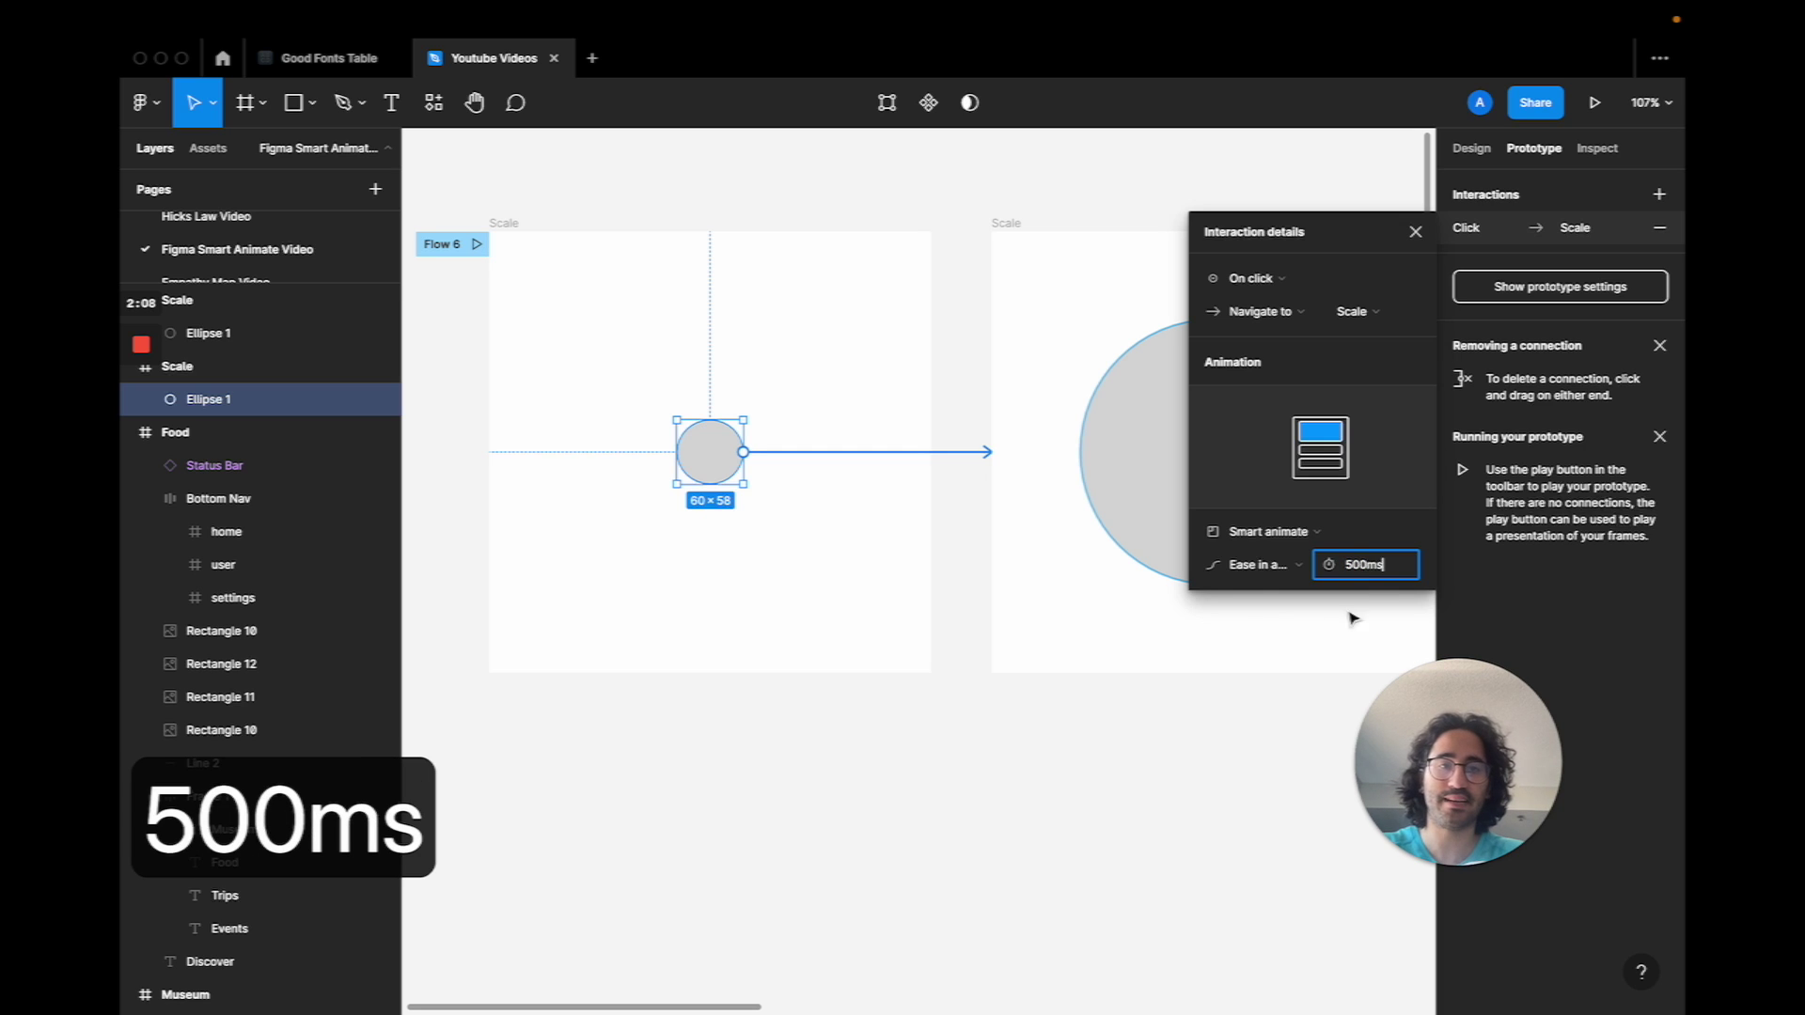
{"action": "left_click", "coordinate": [1254, 568]}
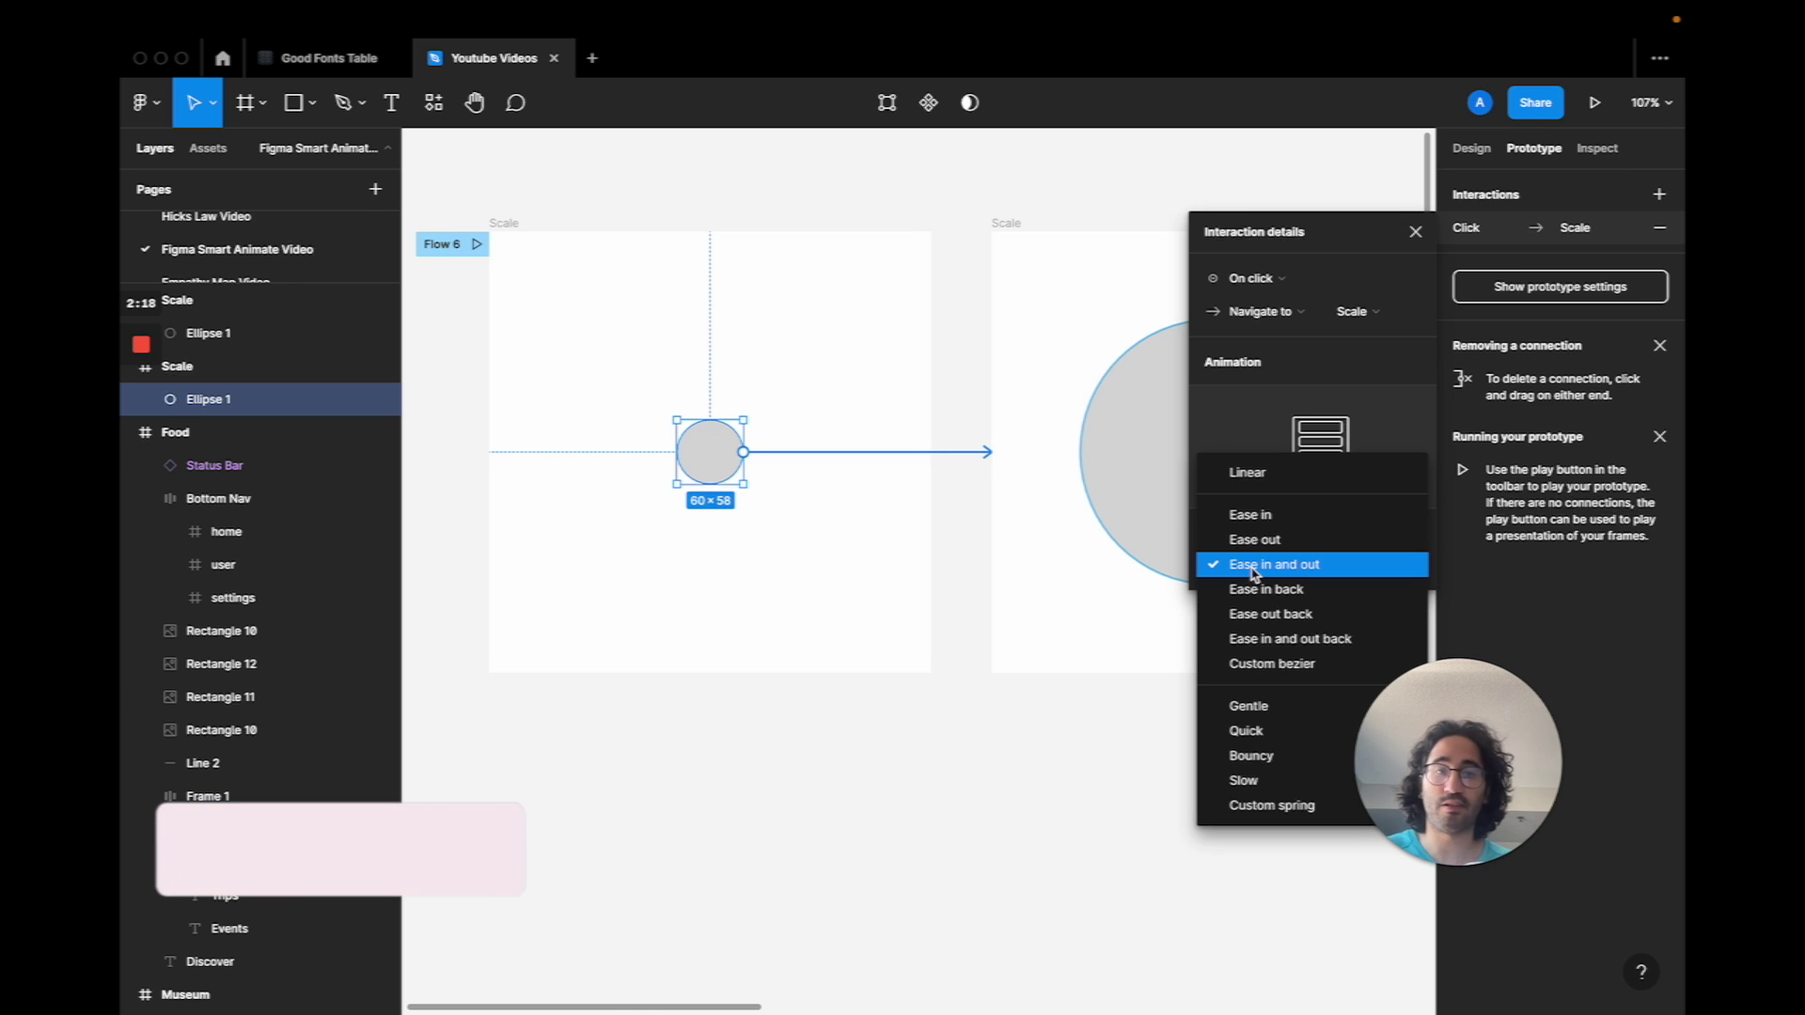
{"action": "left_click", "coordinate": [1254, 568]}
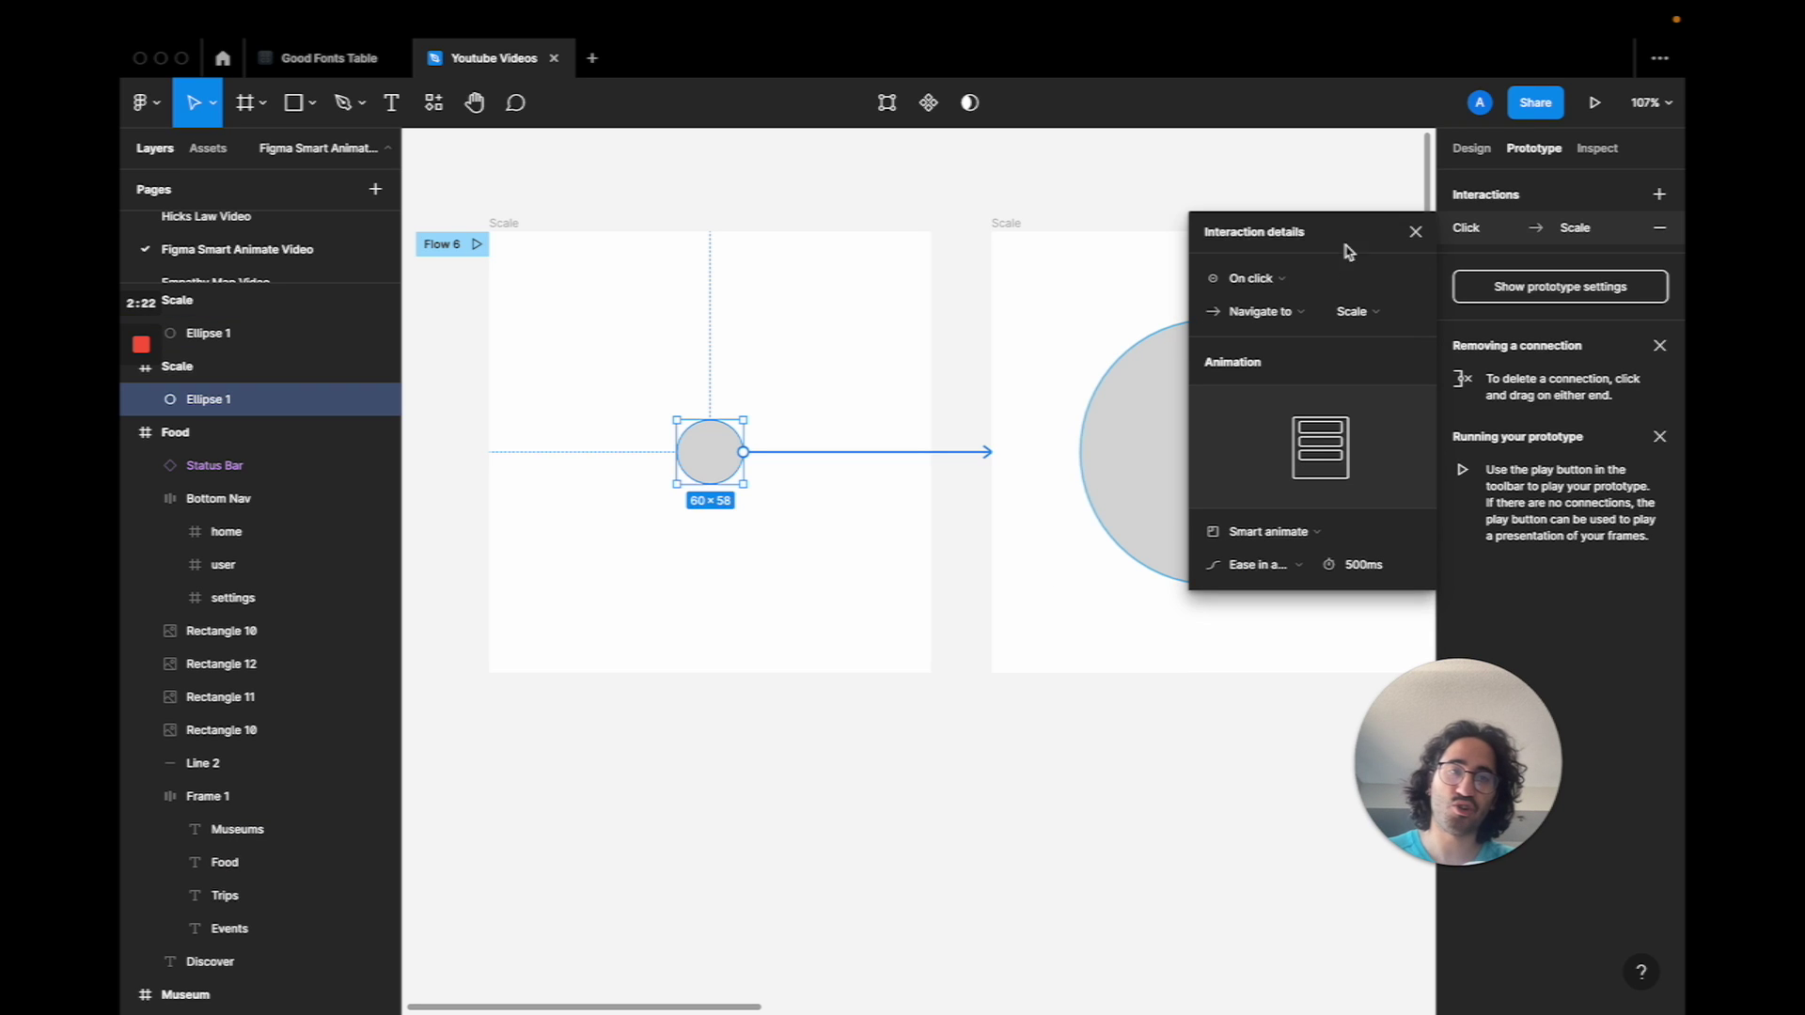
{"action": "left_click", "coordinate": [1413, 233]}
Examine the circle layers inside the two Scale frames and compare their layer names
{"action": "scroll", "coordinate": [1241, 343], "scroll_direction": "right", "scroll_amount": 2}
{"action": "scroll", "coordinate": [1241, 343], "scroll_direction": "down", "scroll_amount": 1}
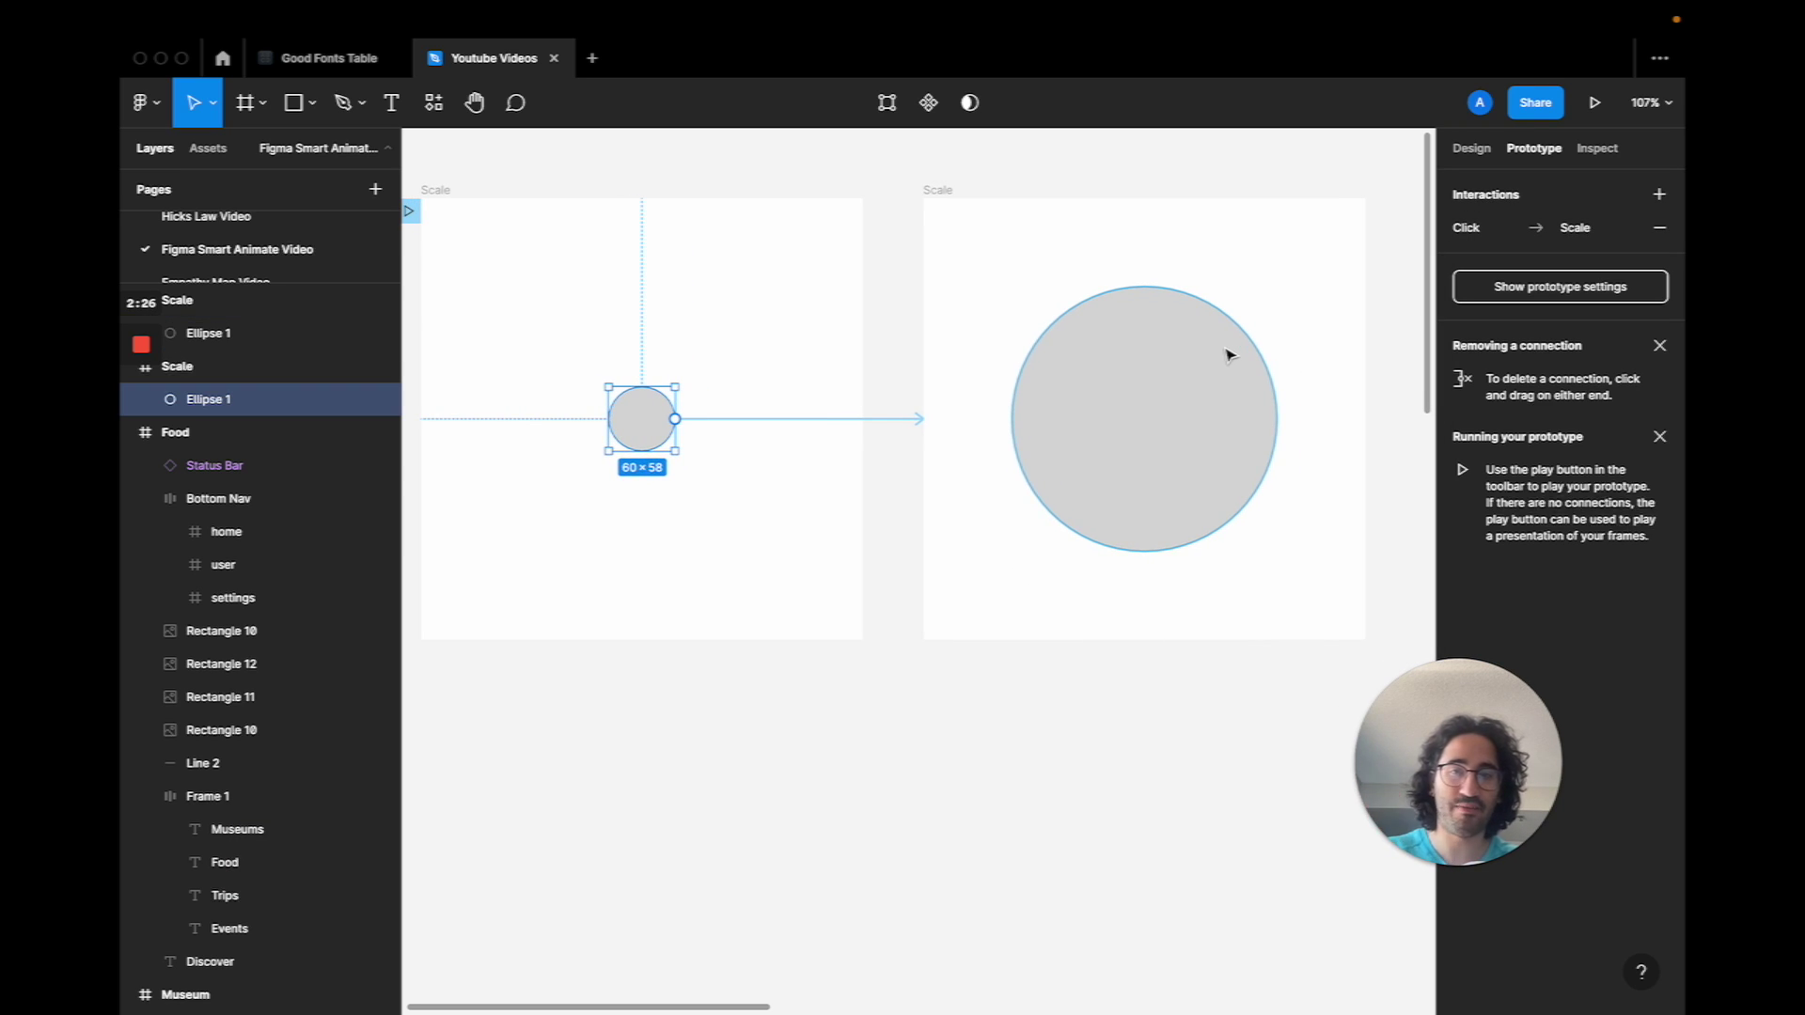
{"action": "scroll", "coordinate": [483, 338], "scroll_direction": "up", "scroll_amount": 1}
{"action": "scroll", "coordinate": [483, 338], "scroll_direction": "left", "scroll_amount": 1}
{"action": "left_click", "coordinate": [475, 237]}
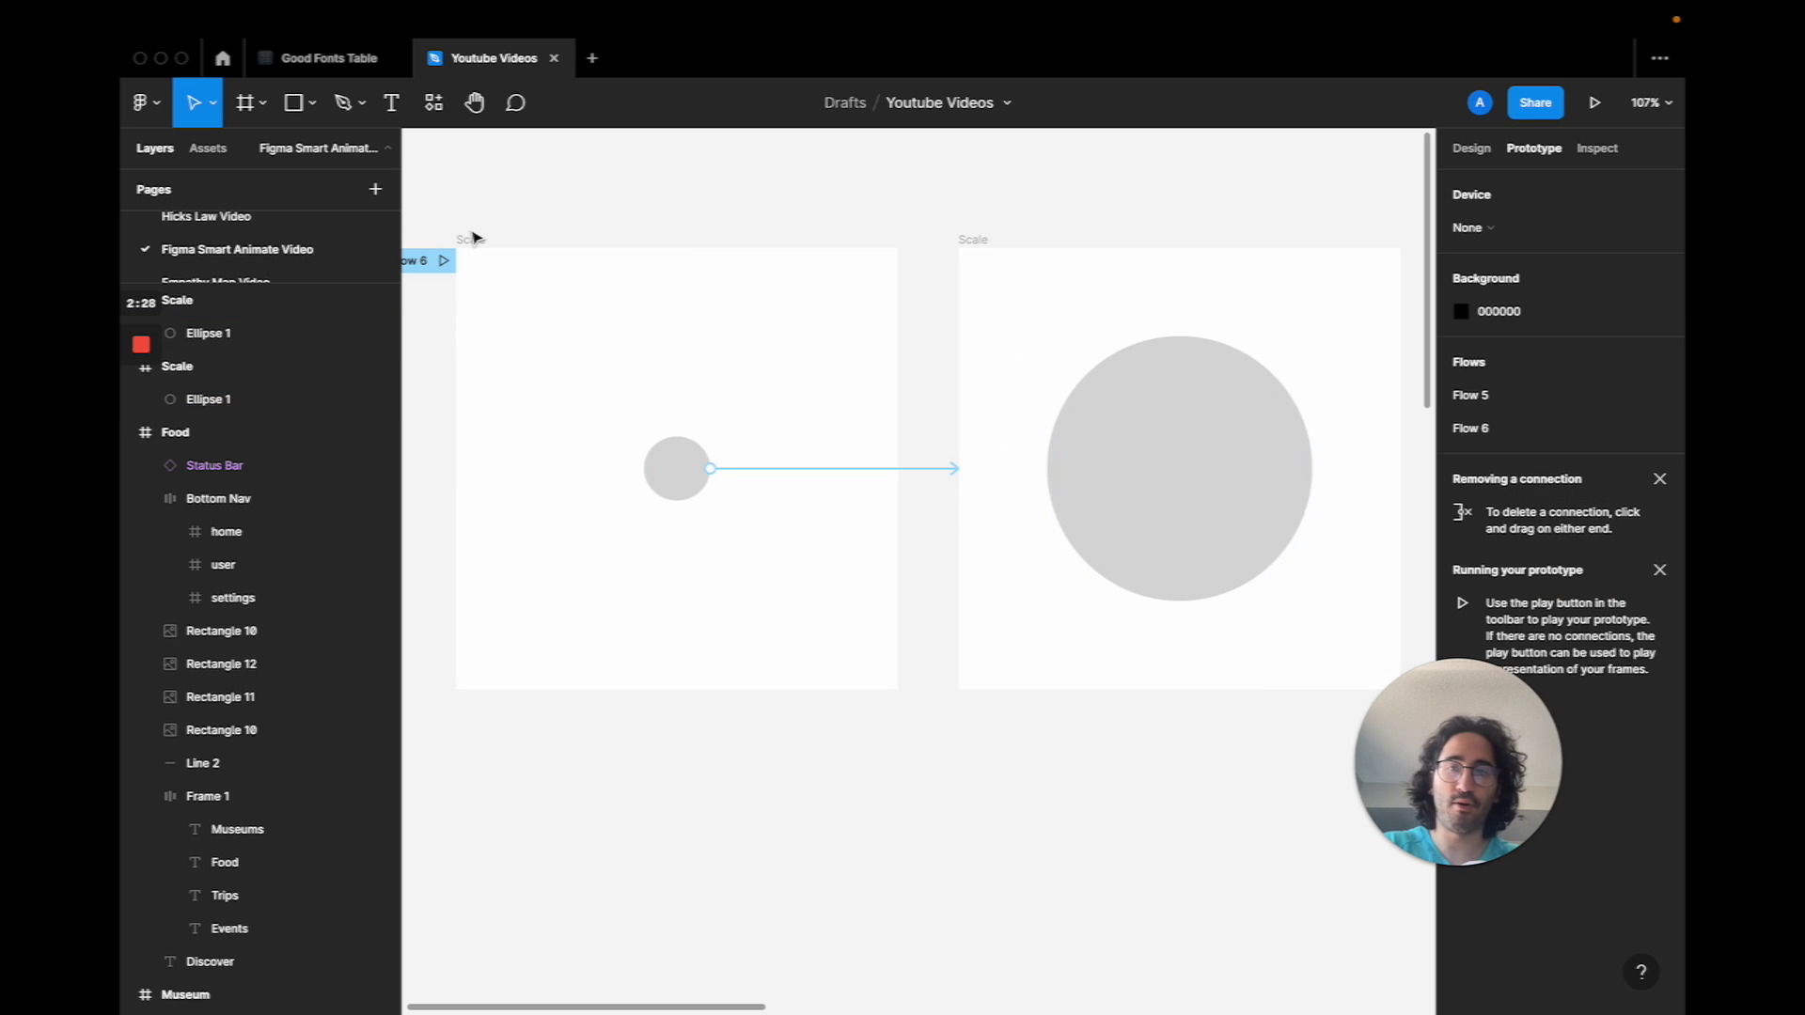
{"action": "left_click", "coordinate": [472, 238]}
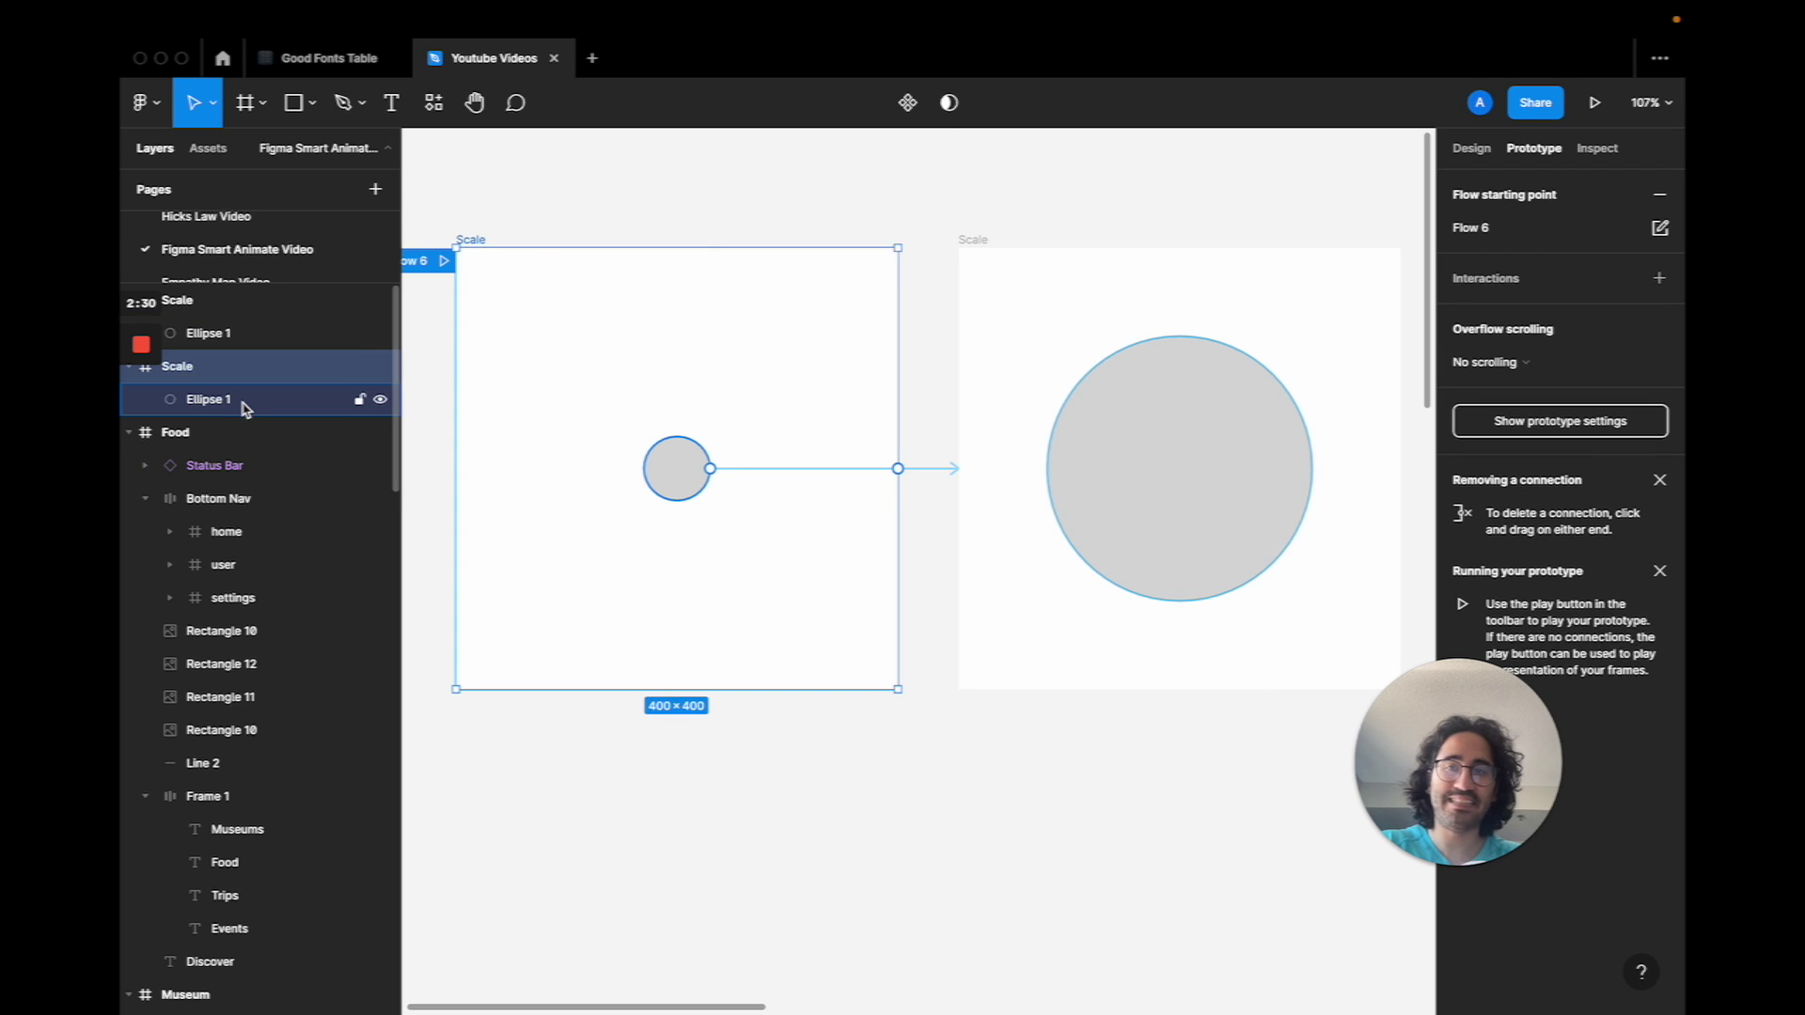
{"action": "left_click", "coordinate": [233, 336]}
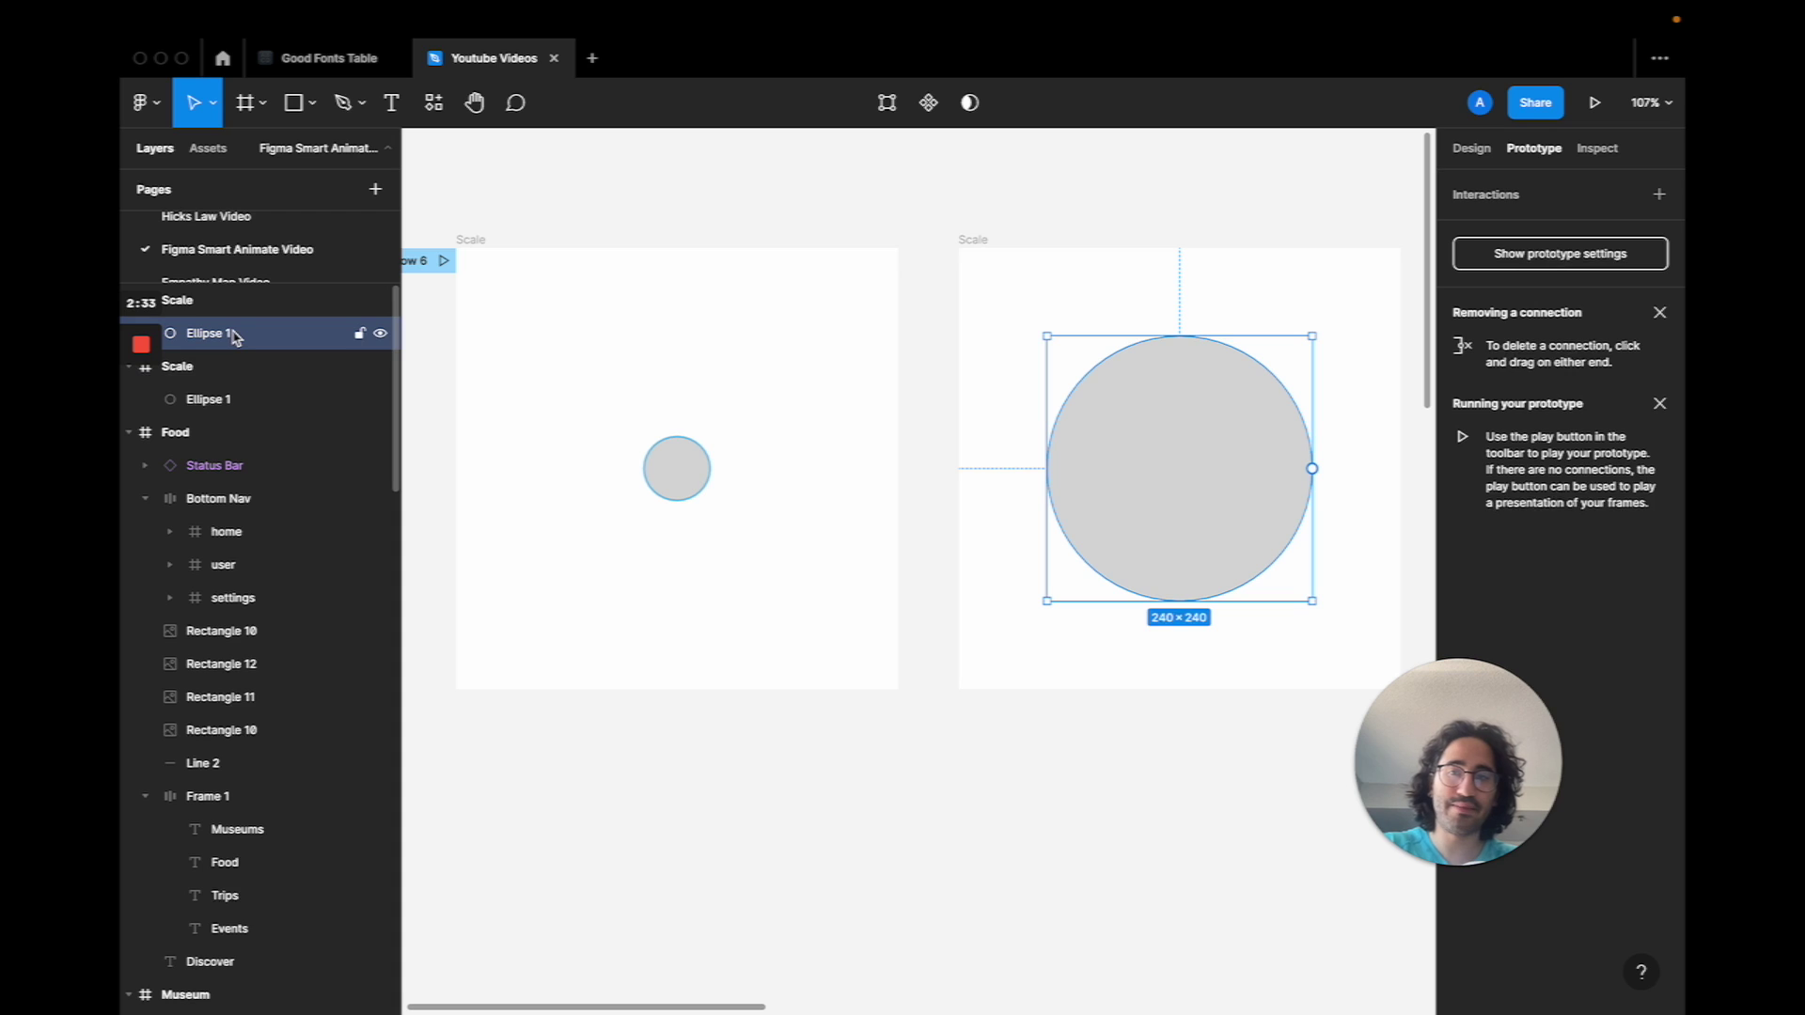
{"action": "left_click", "coordinate": [237, 400]}
{"action": "left_click", "coordinate": [555, 222]}
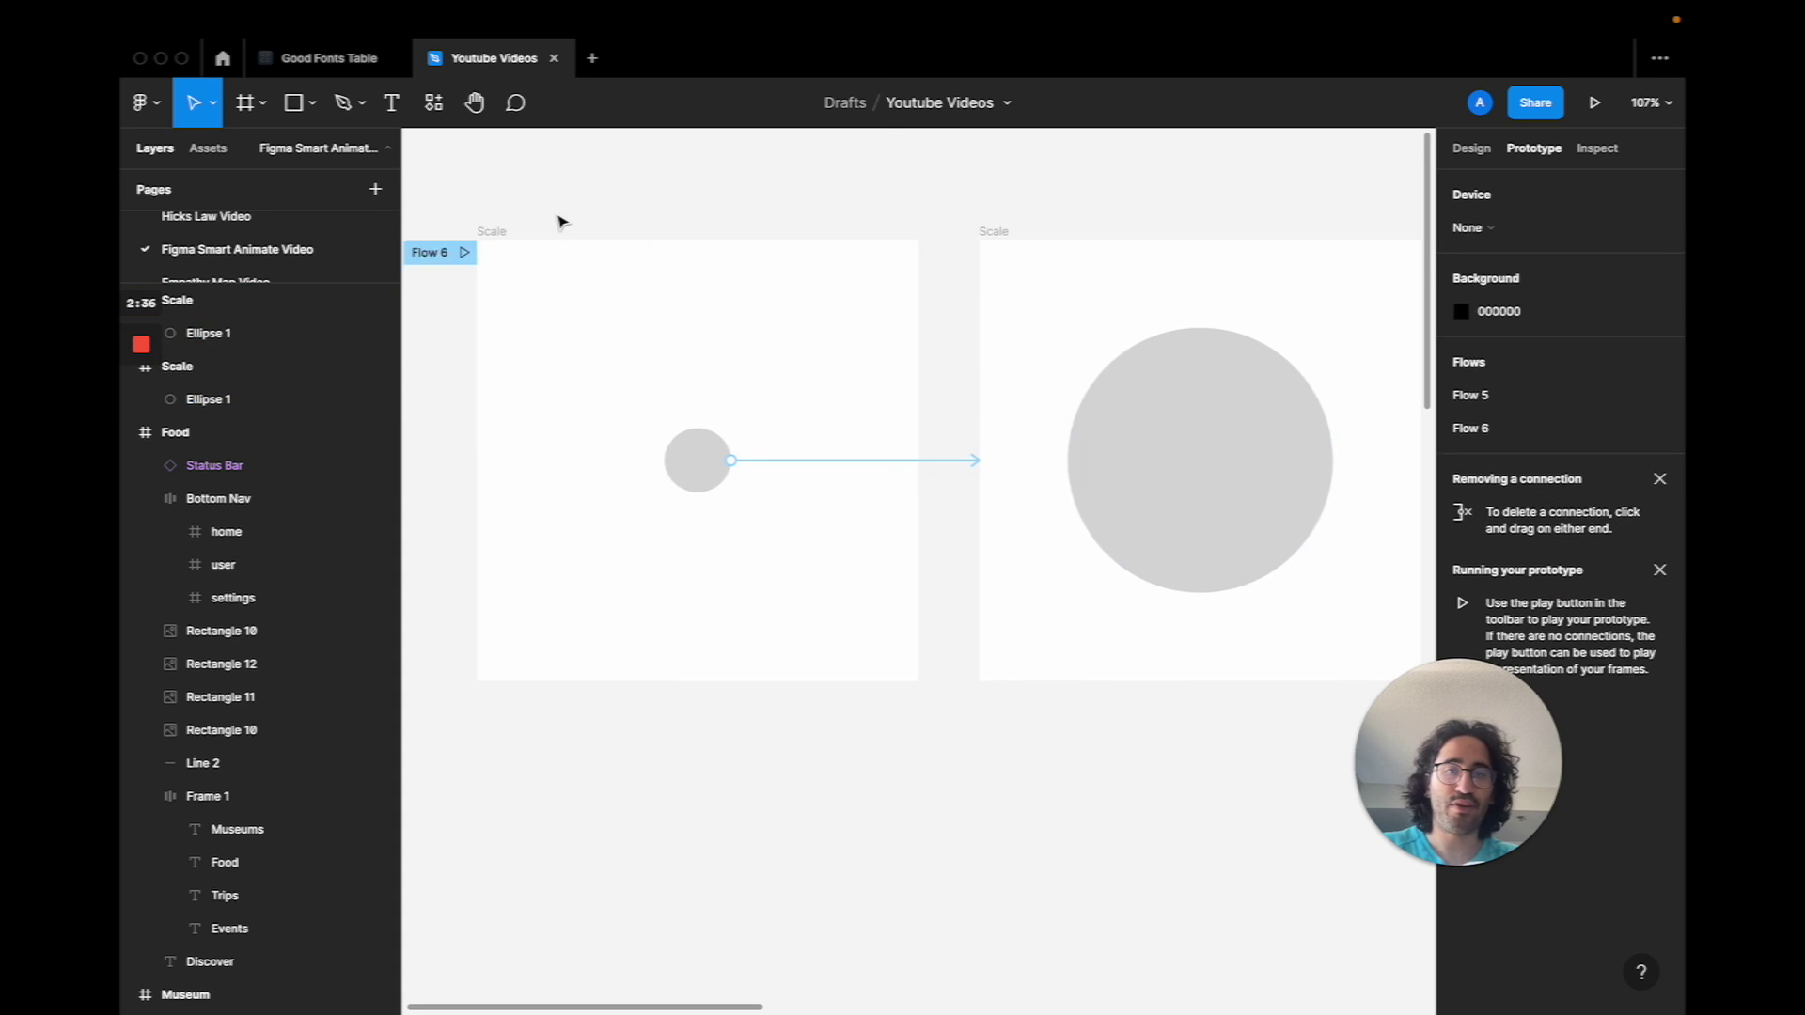
{"action": "scroll", "coordinate": [550, 222], "scroll_direction": "left", "scroll_amount": 2}
{"action": "left_click", "coordinate": [535, 222]}
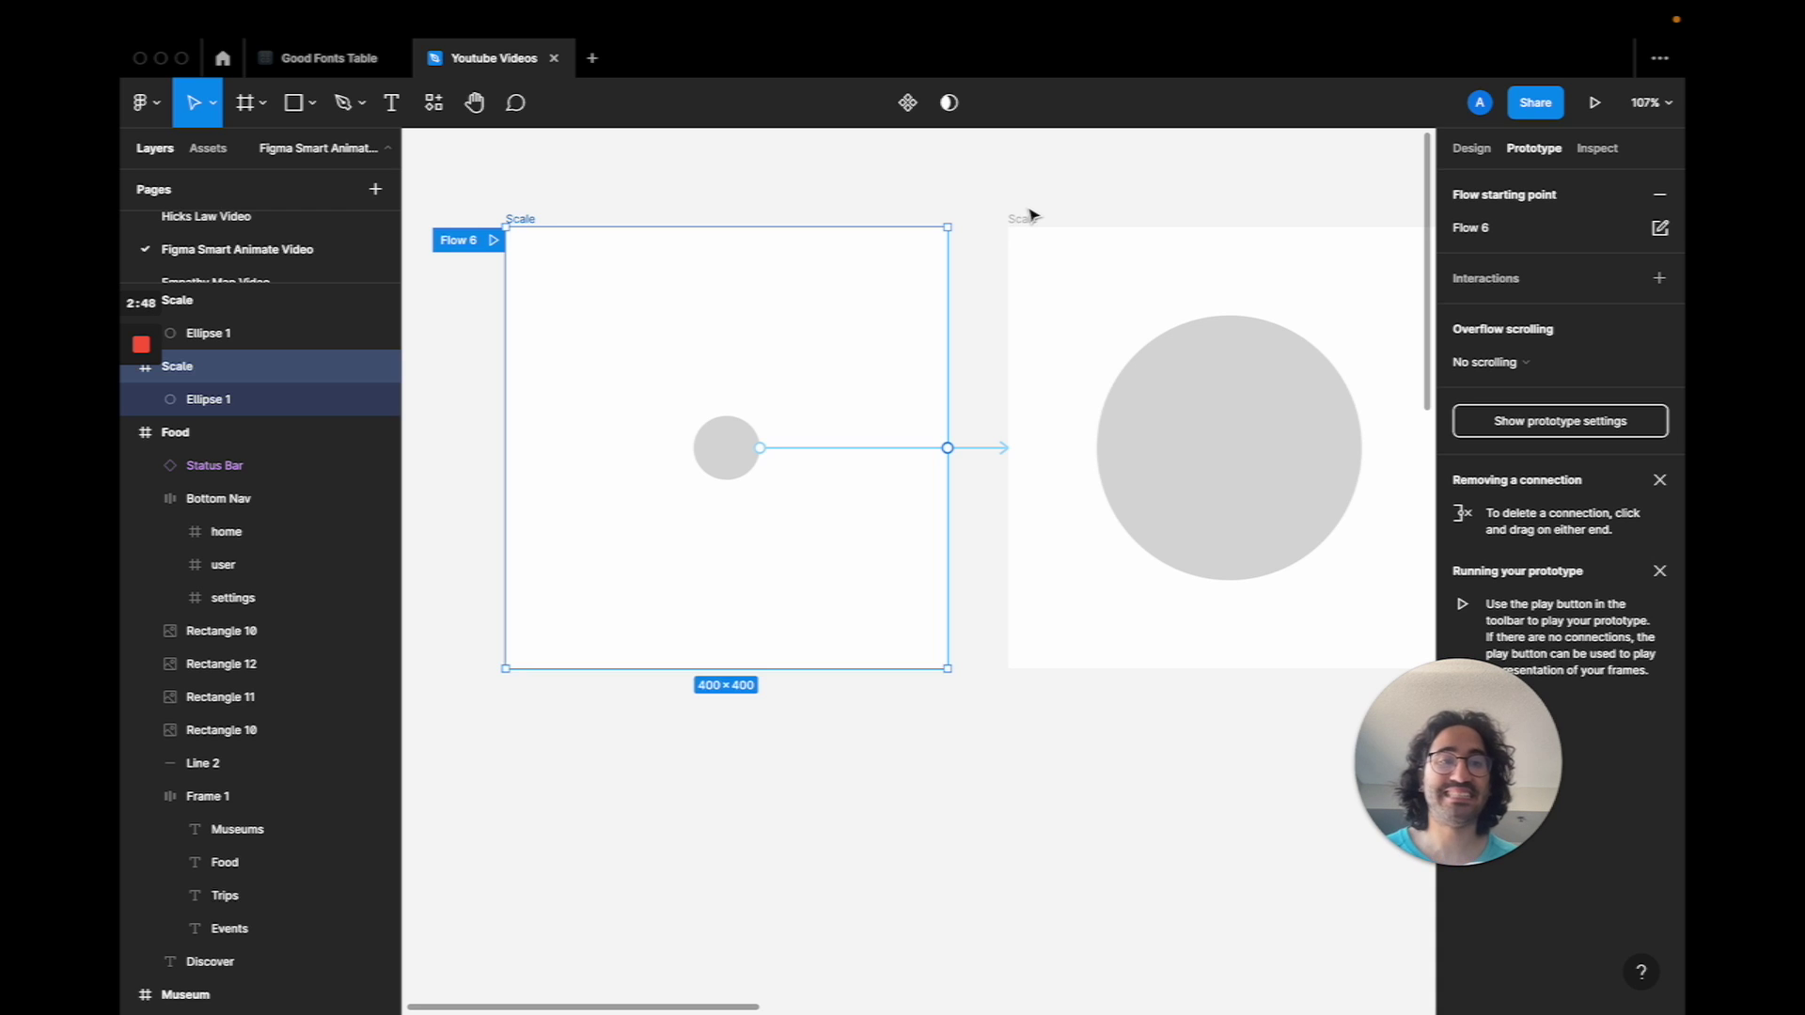
{"action": "left_click", "coordinate": [729, 470]}
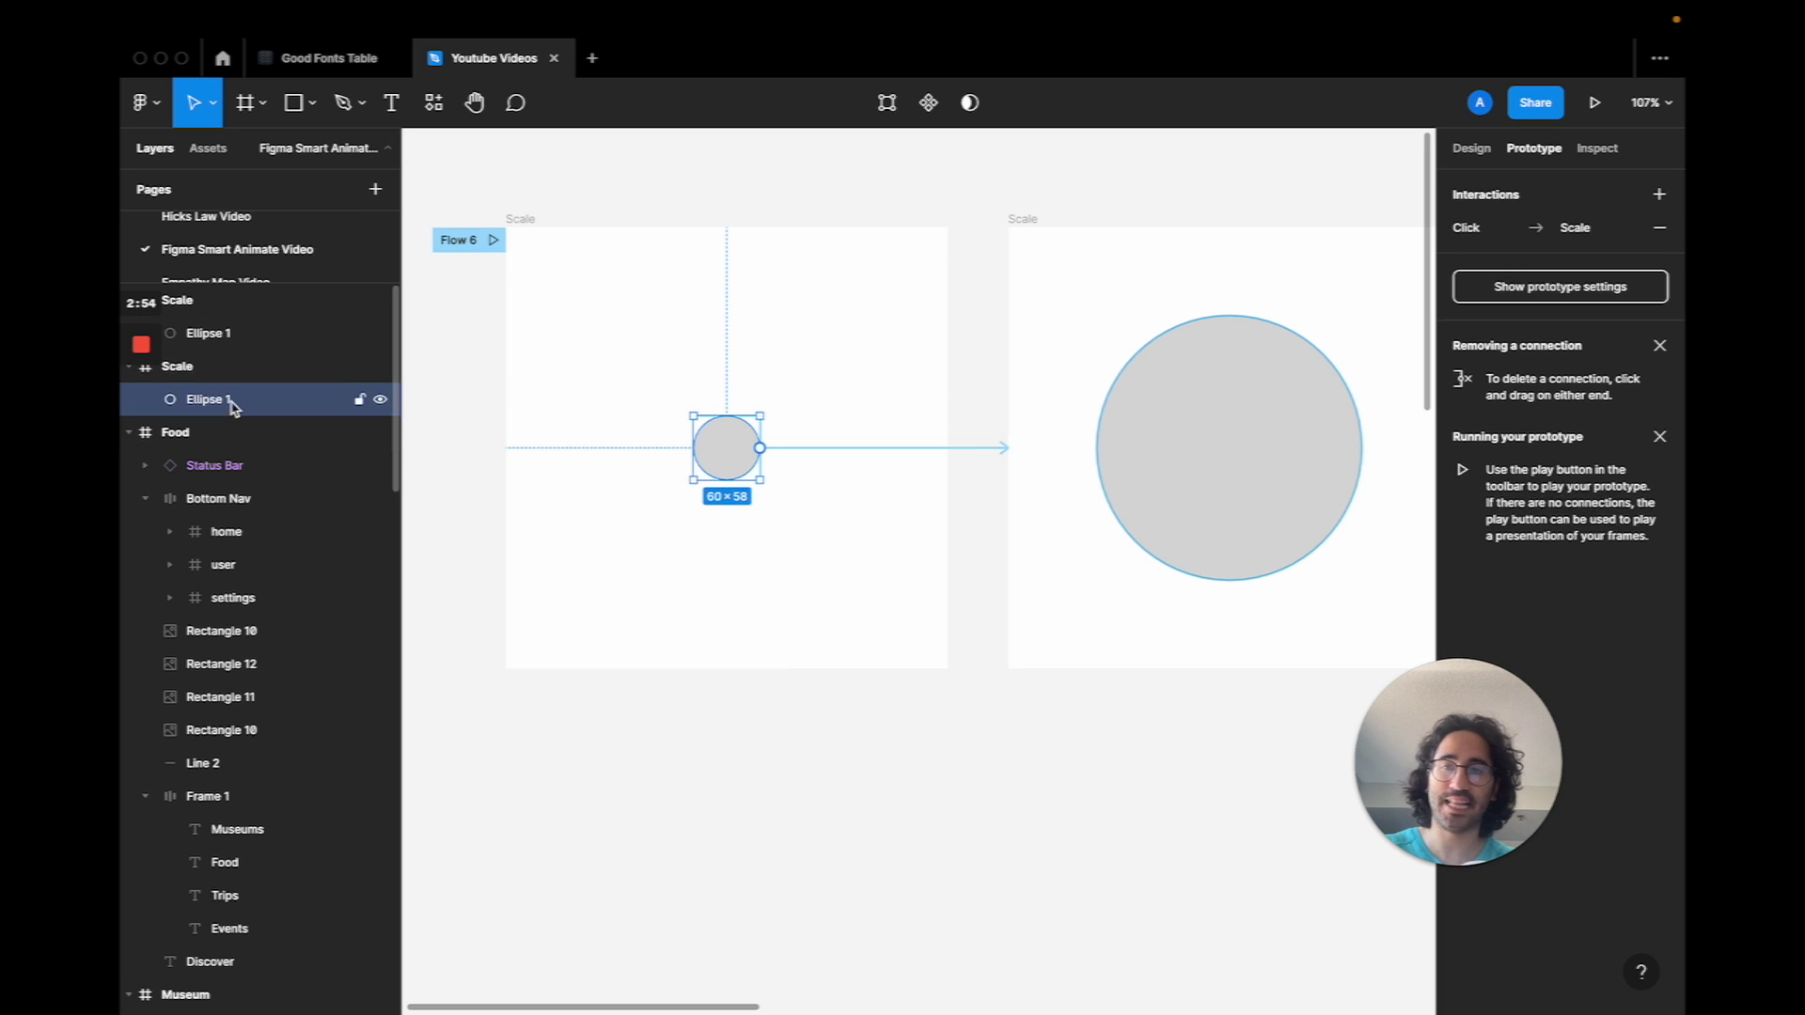
{"action": "left_click", "coordinate": [1173, 373]}
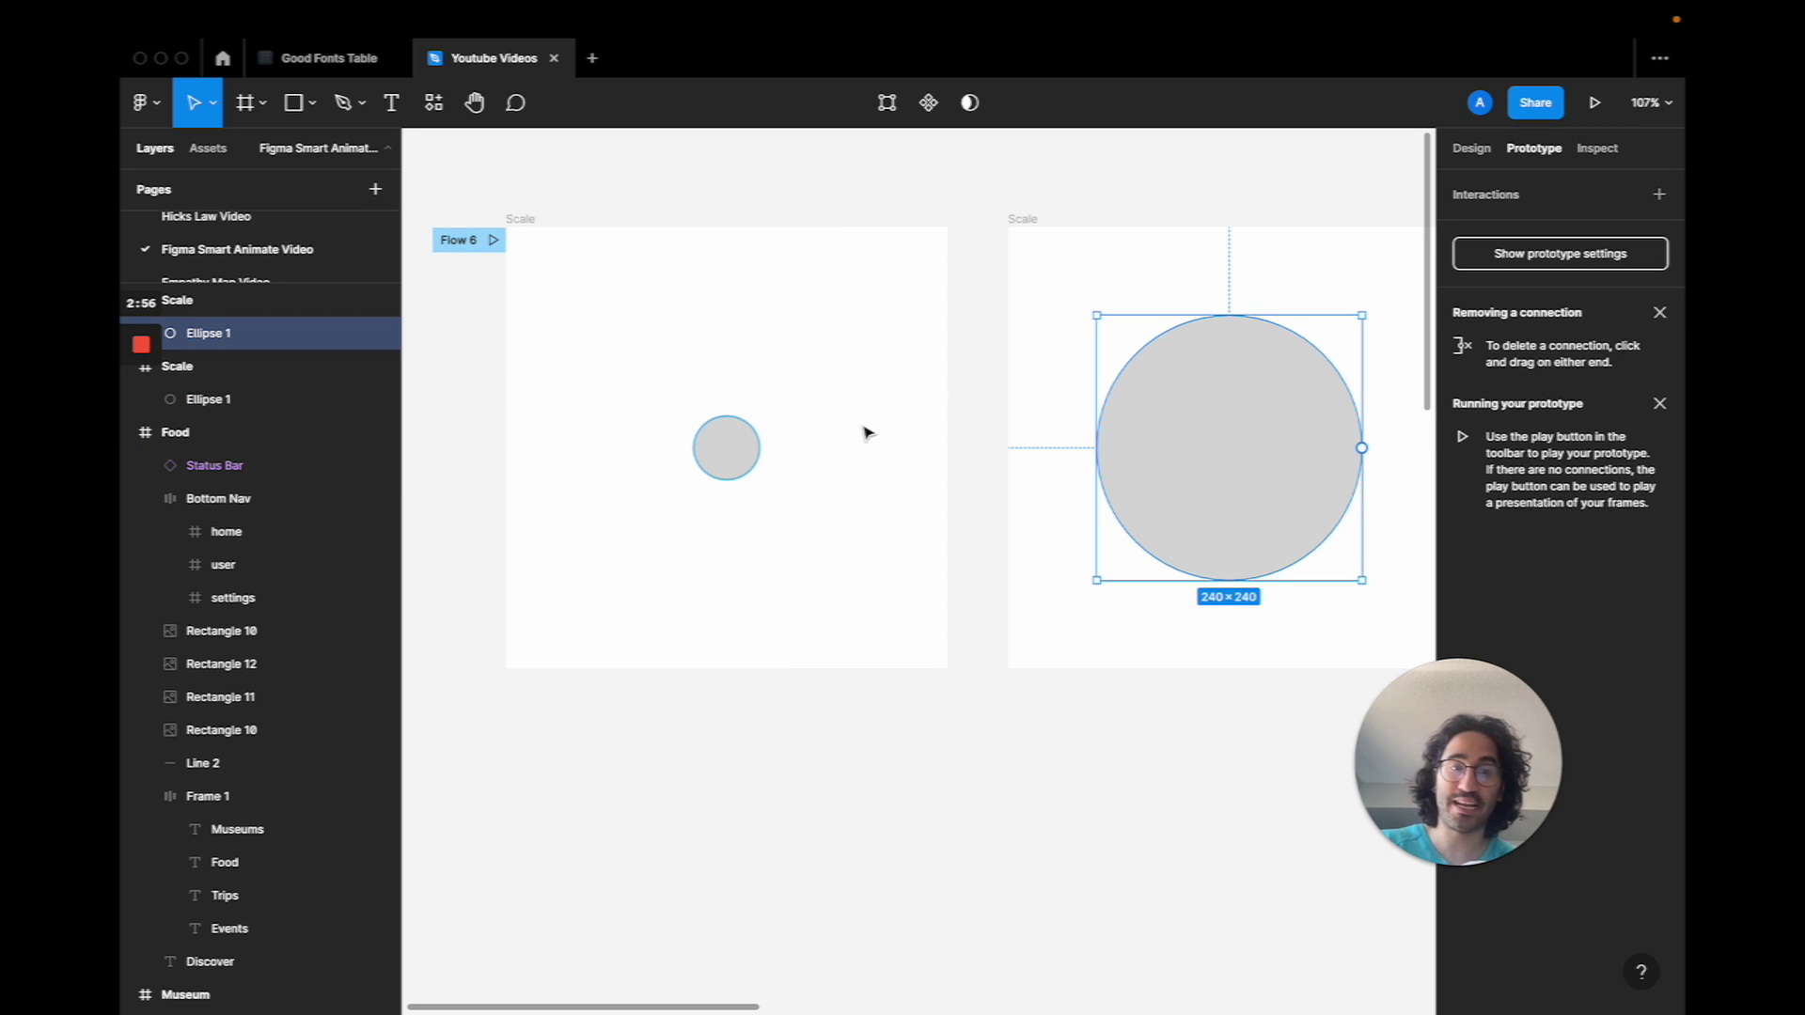
Rename the large circle's layer in the second Scale frame to Ellipse 2
{"action": "double_click", "coordinate": [208, 333]}
{"action": "type", "text": "El"}
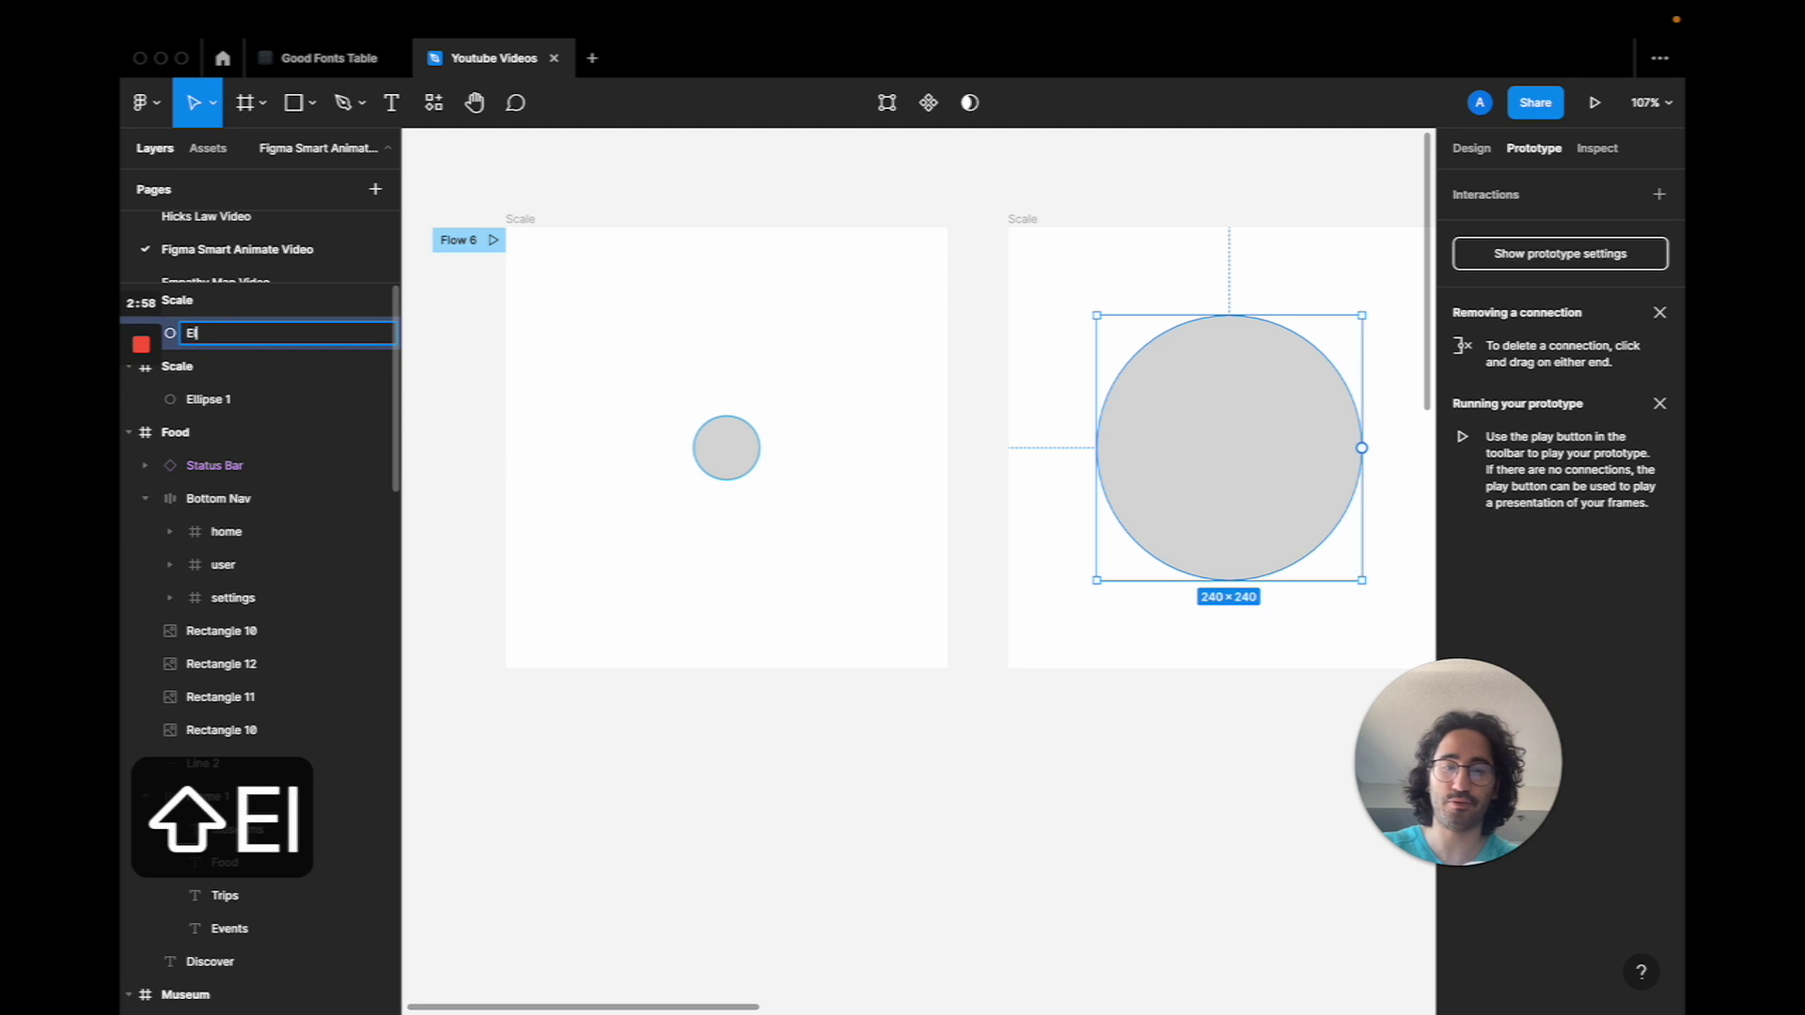
{"action": "type", "text": "lipse 2"}
{"action": "key", "text": "Return"}
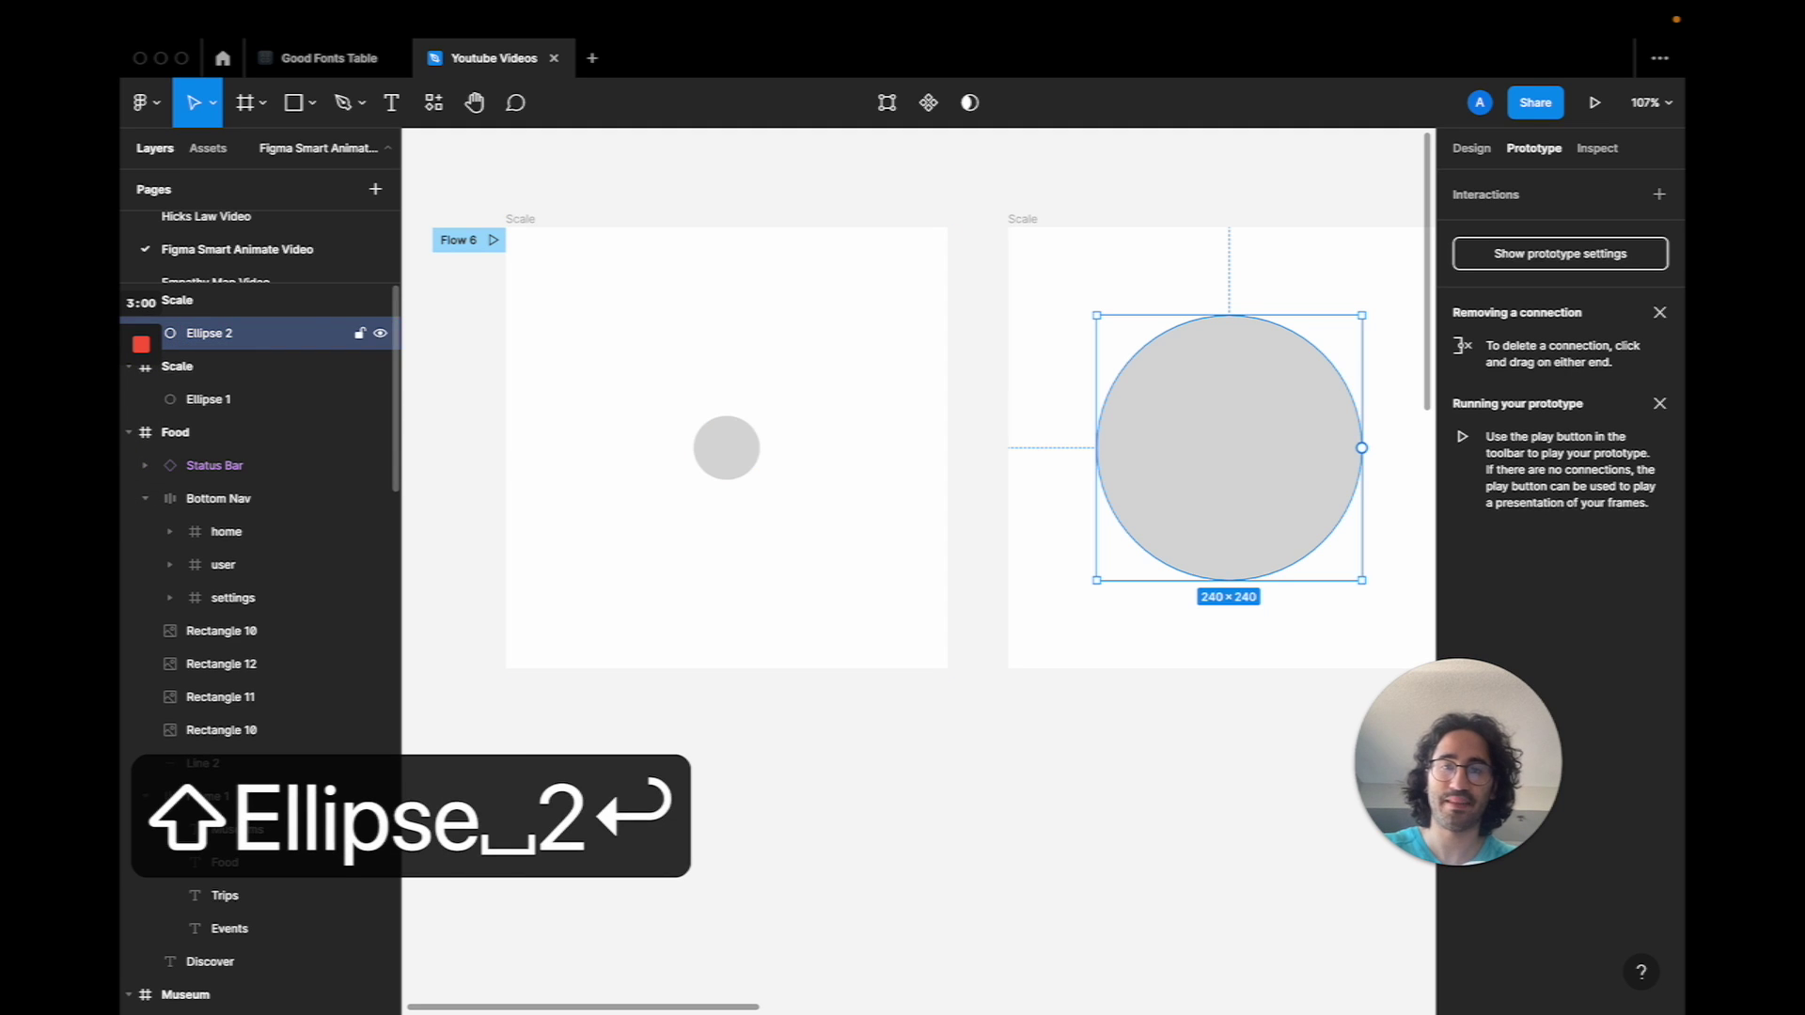
{"action": "left_click", "coordinate": [841, 160]}
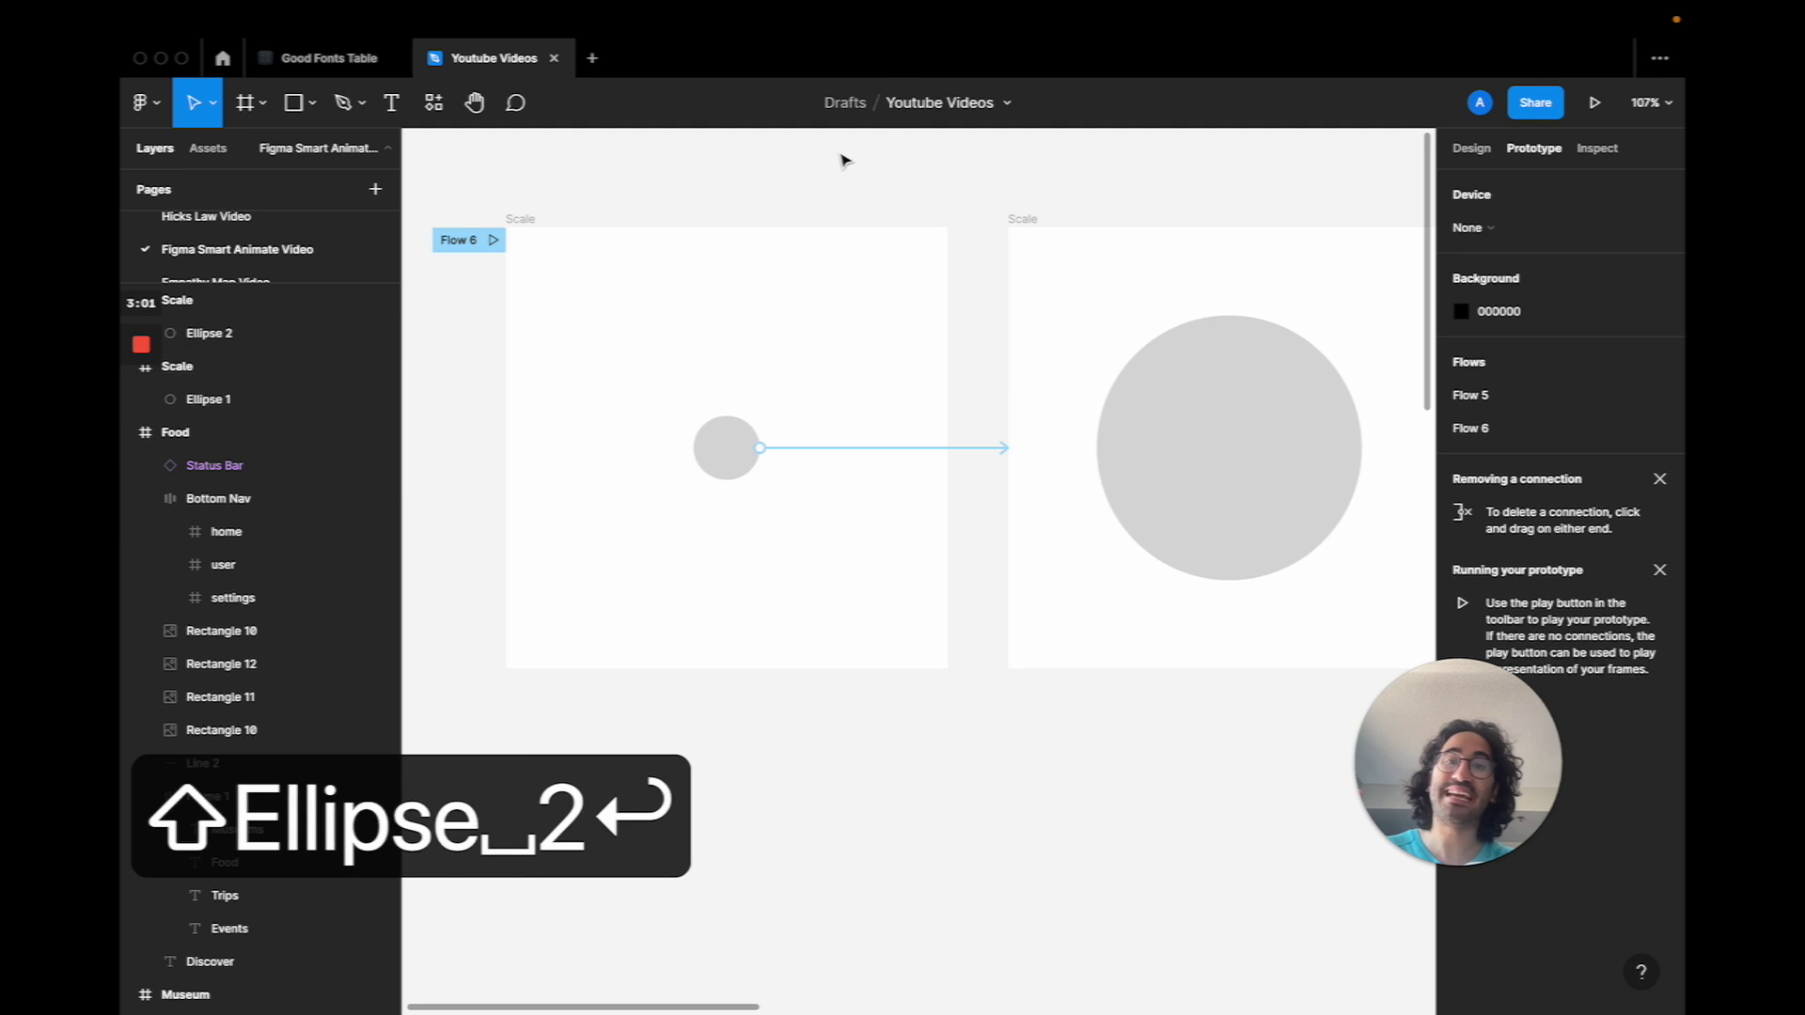
Run the prototype flow from the first Scale frame, trigger the circle's transition, and close the preview
{"action": "left_click", "coordinate": [528, 224]}
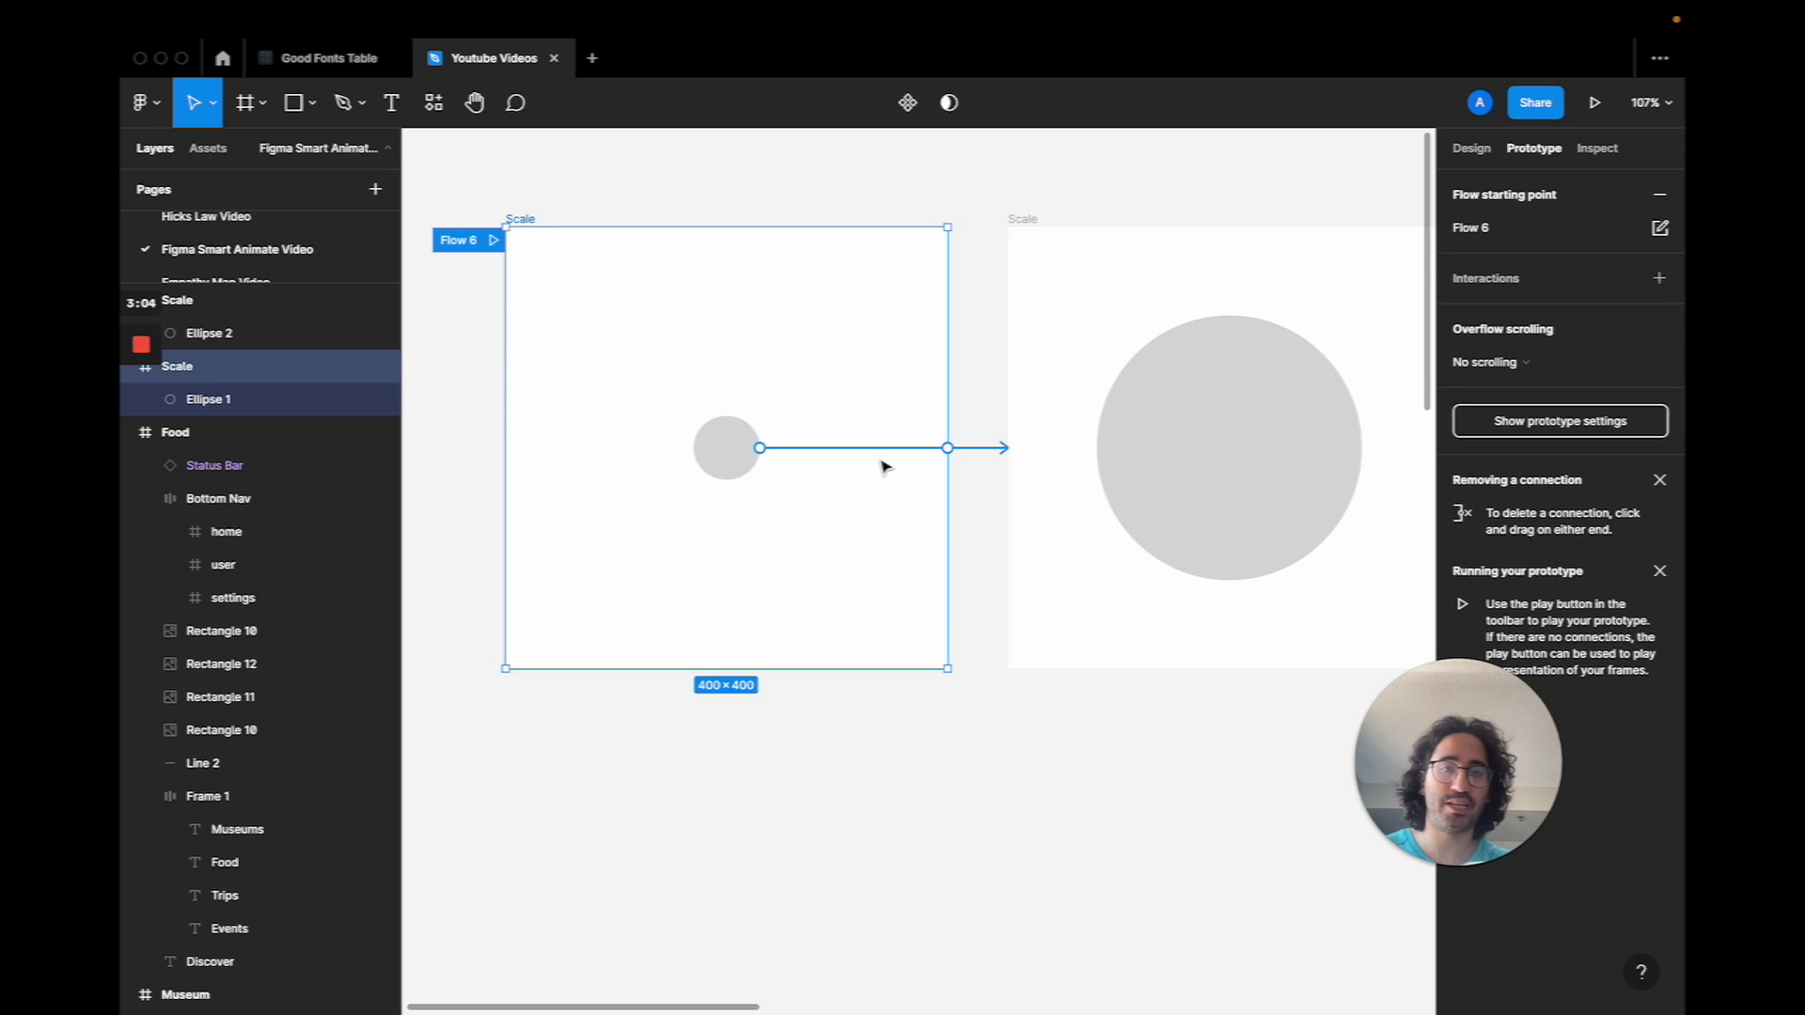
{"action": "left_click", "coordinate": [493, 240]}
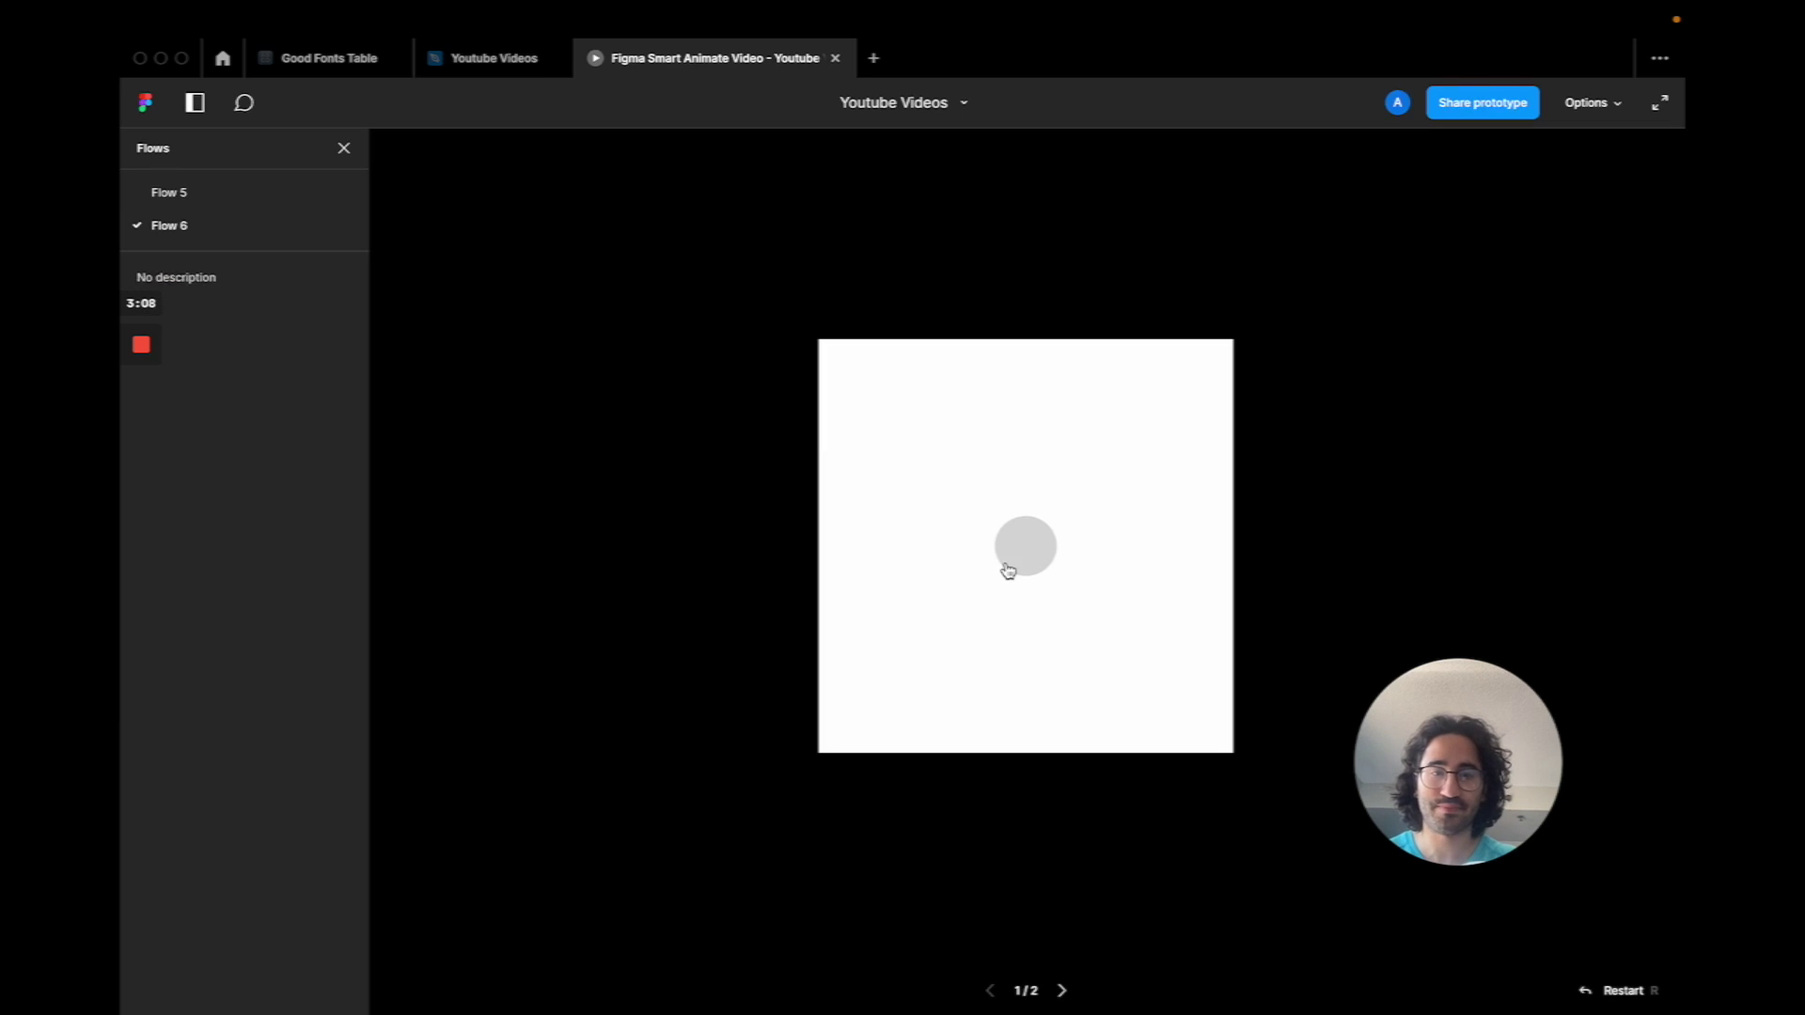
{"action": "left_click", "coordinate": [1025, 562]}
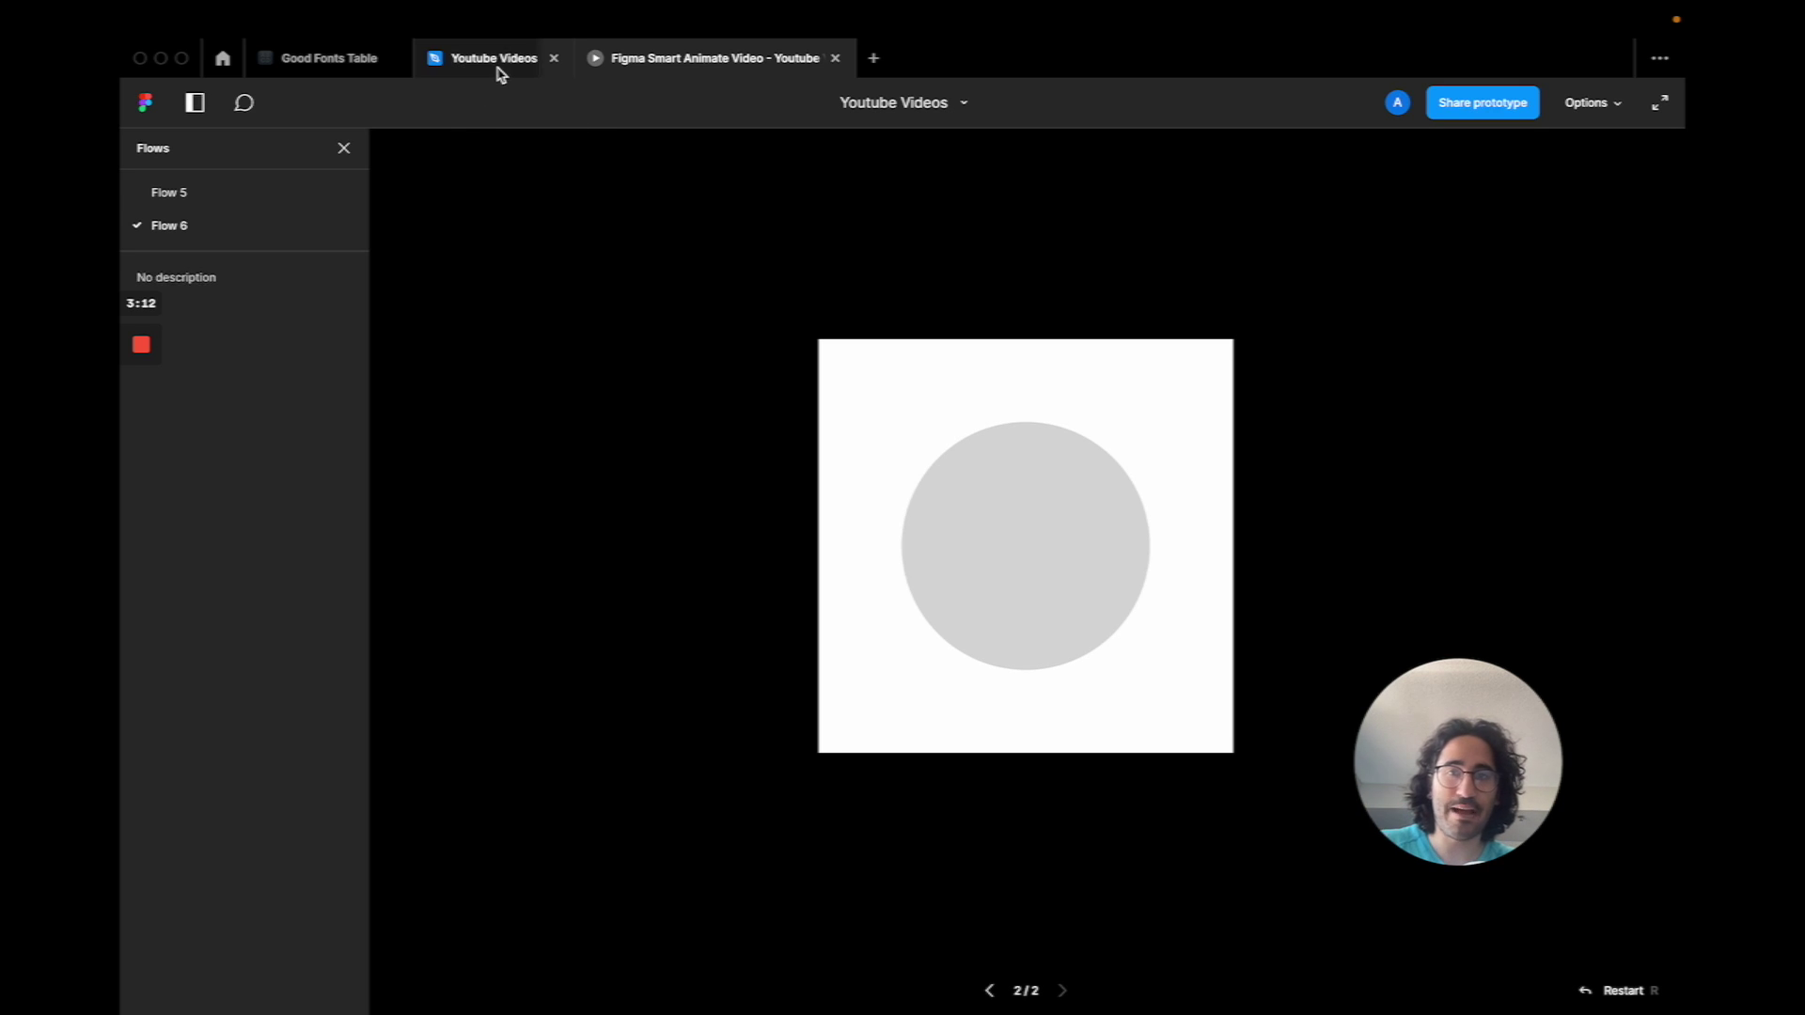
{"action": "left_click", "coordinate": [836, 59]}
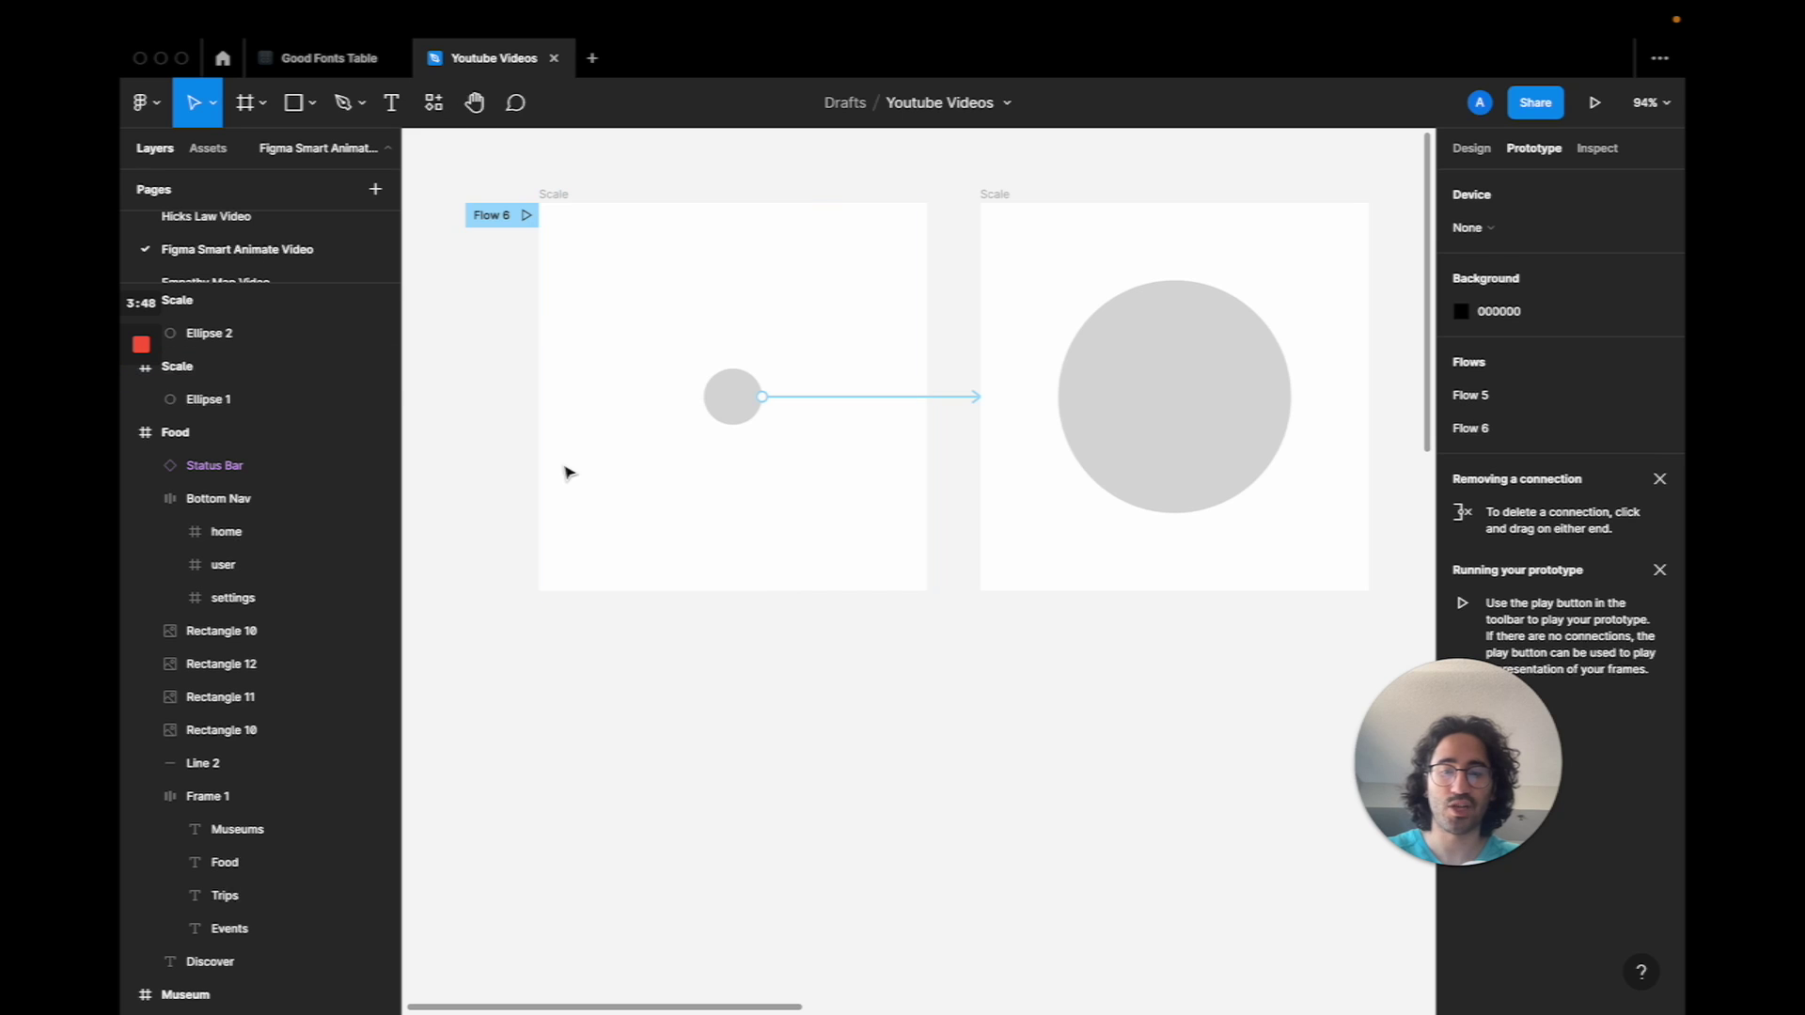
Draw a frame about 400 × 321 below the first Scale frame and name it Position
{"action": "scroll", "coordinate": [568, 549], "scroll_direction": "down", "scroll_amount": 2}
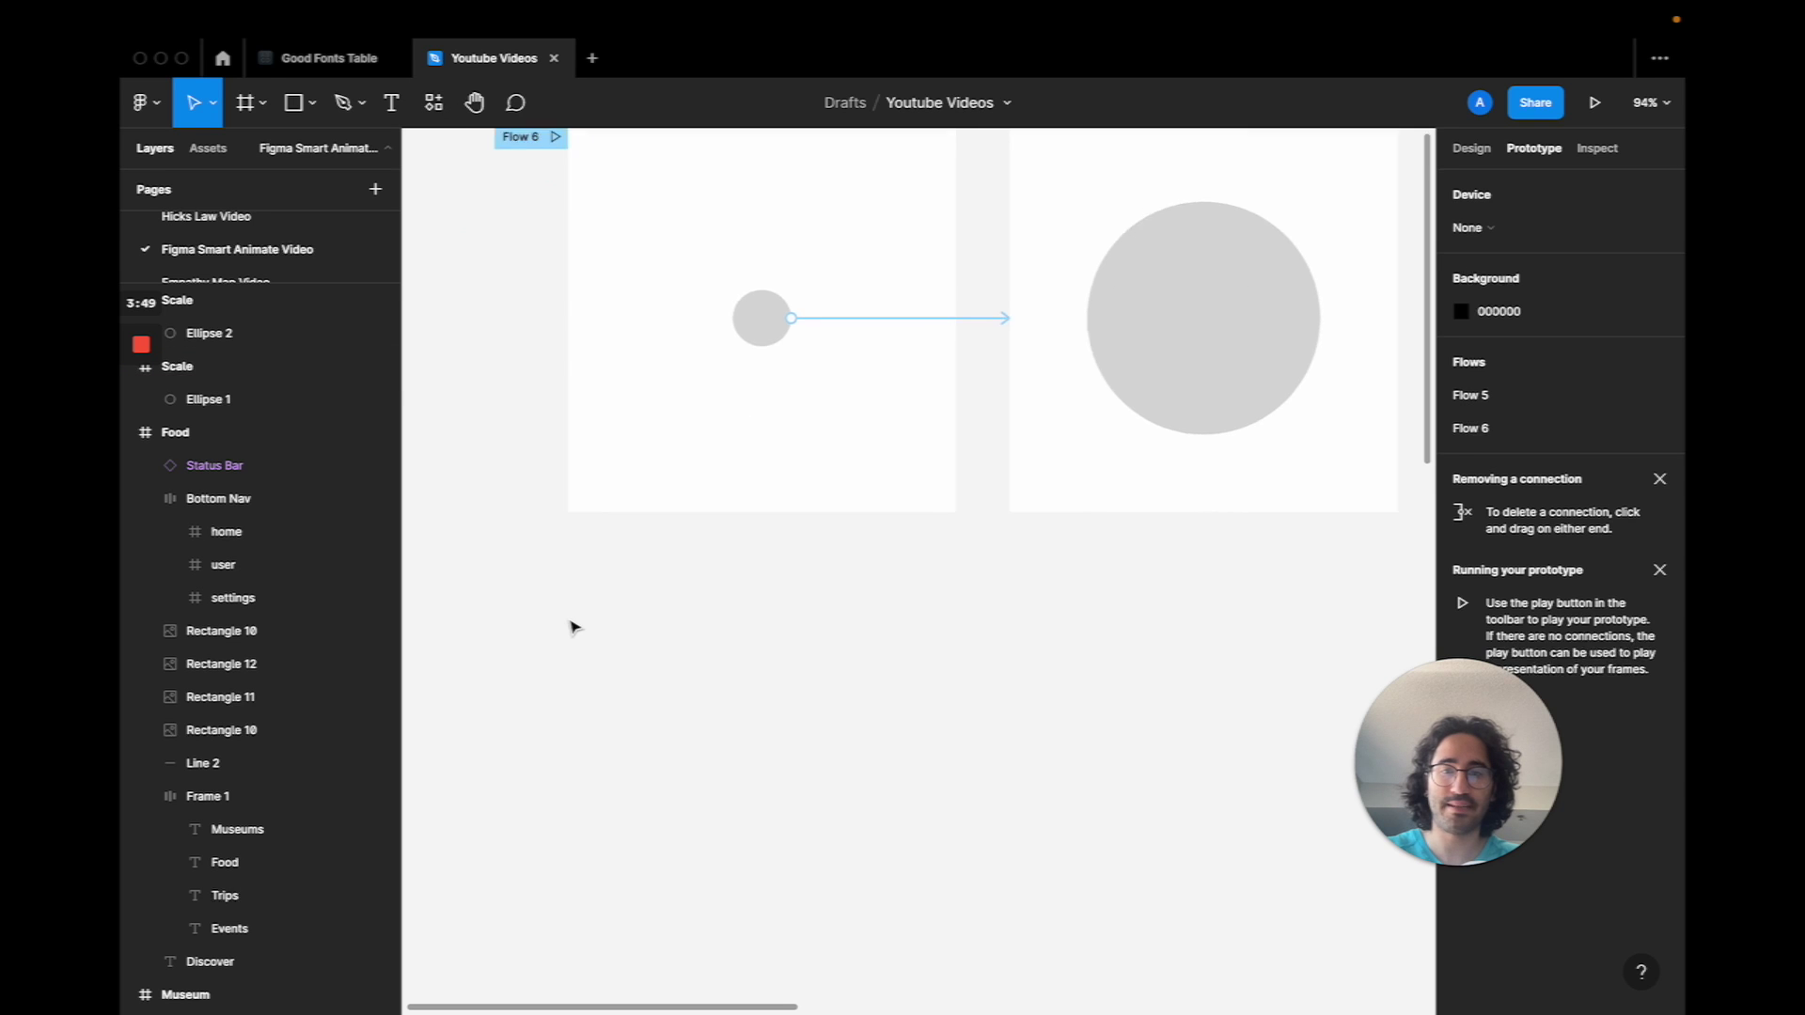
{"action": "scroll", "coordinate": [571, 626], "scroll_direction": "down", "scroll_amount": 2}
{"action": "key", "text": "f"}
{"action": "left_click_drag", "start_coordinate": [574, 456], "coordinate": [962, 769]}
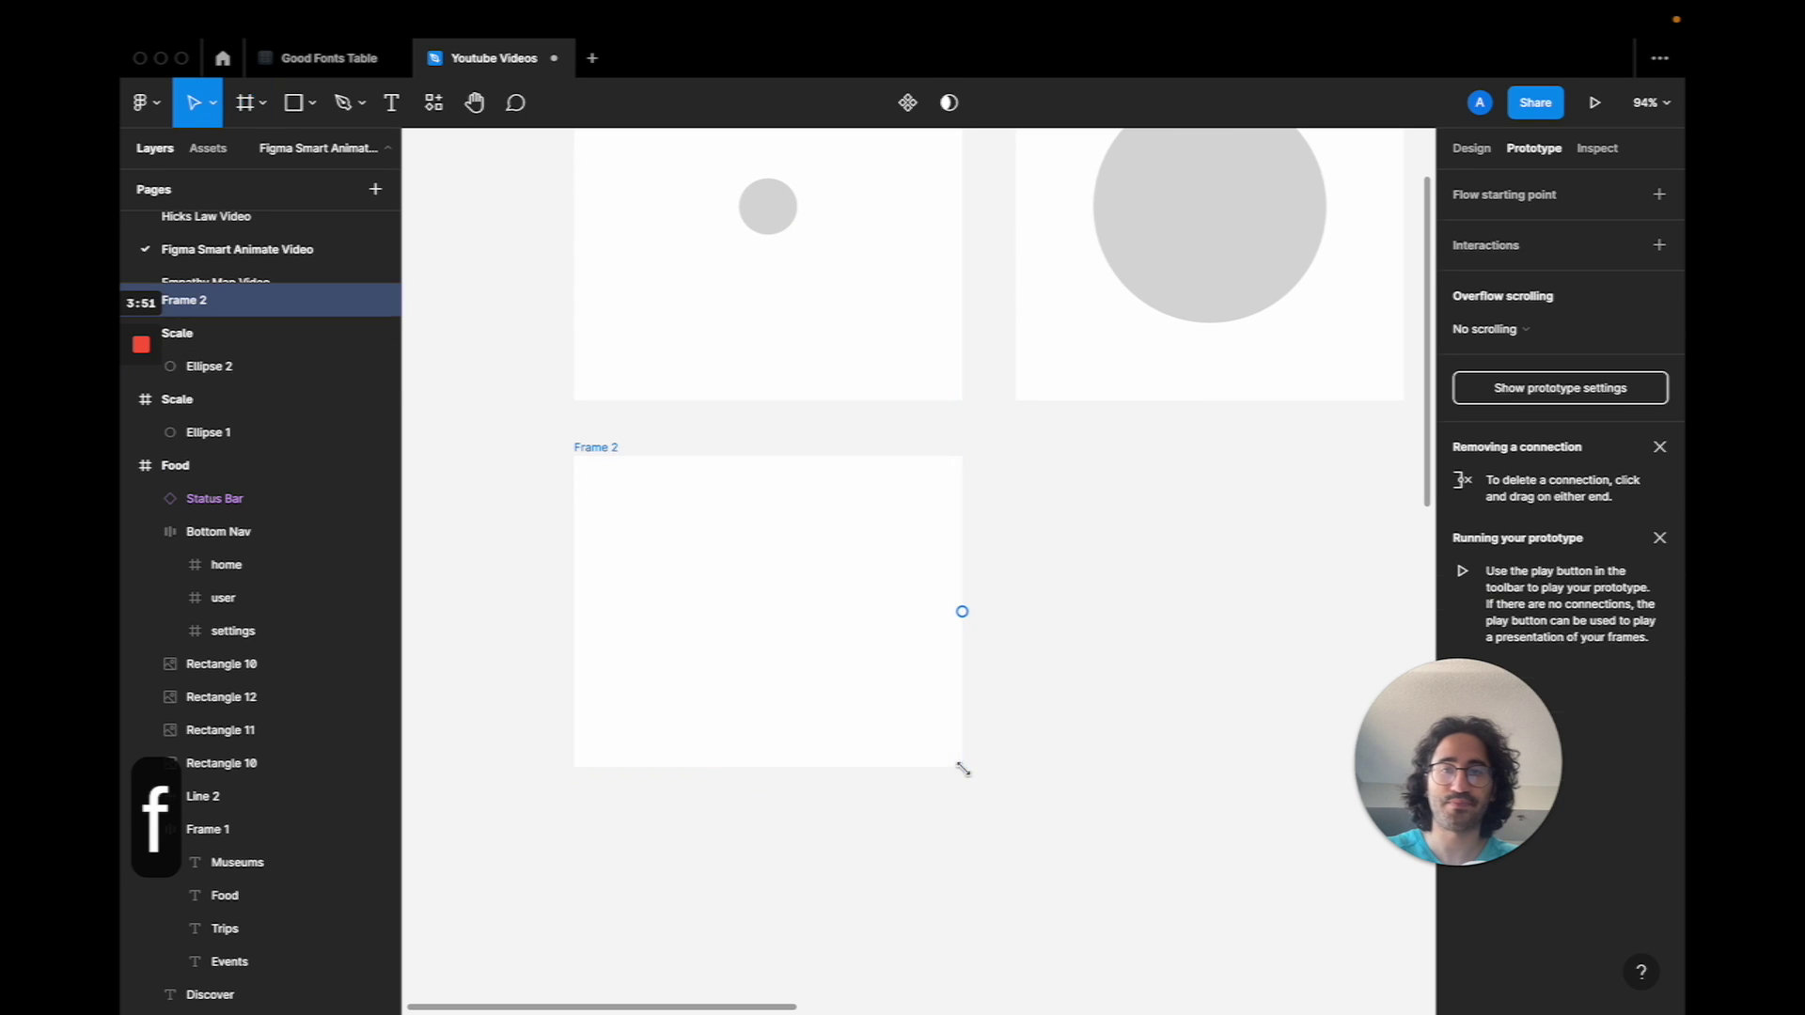
{"action": "double_click", "coordinate": [596, 448]}
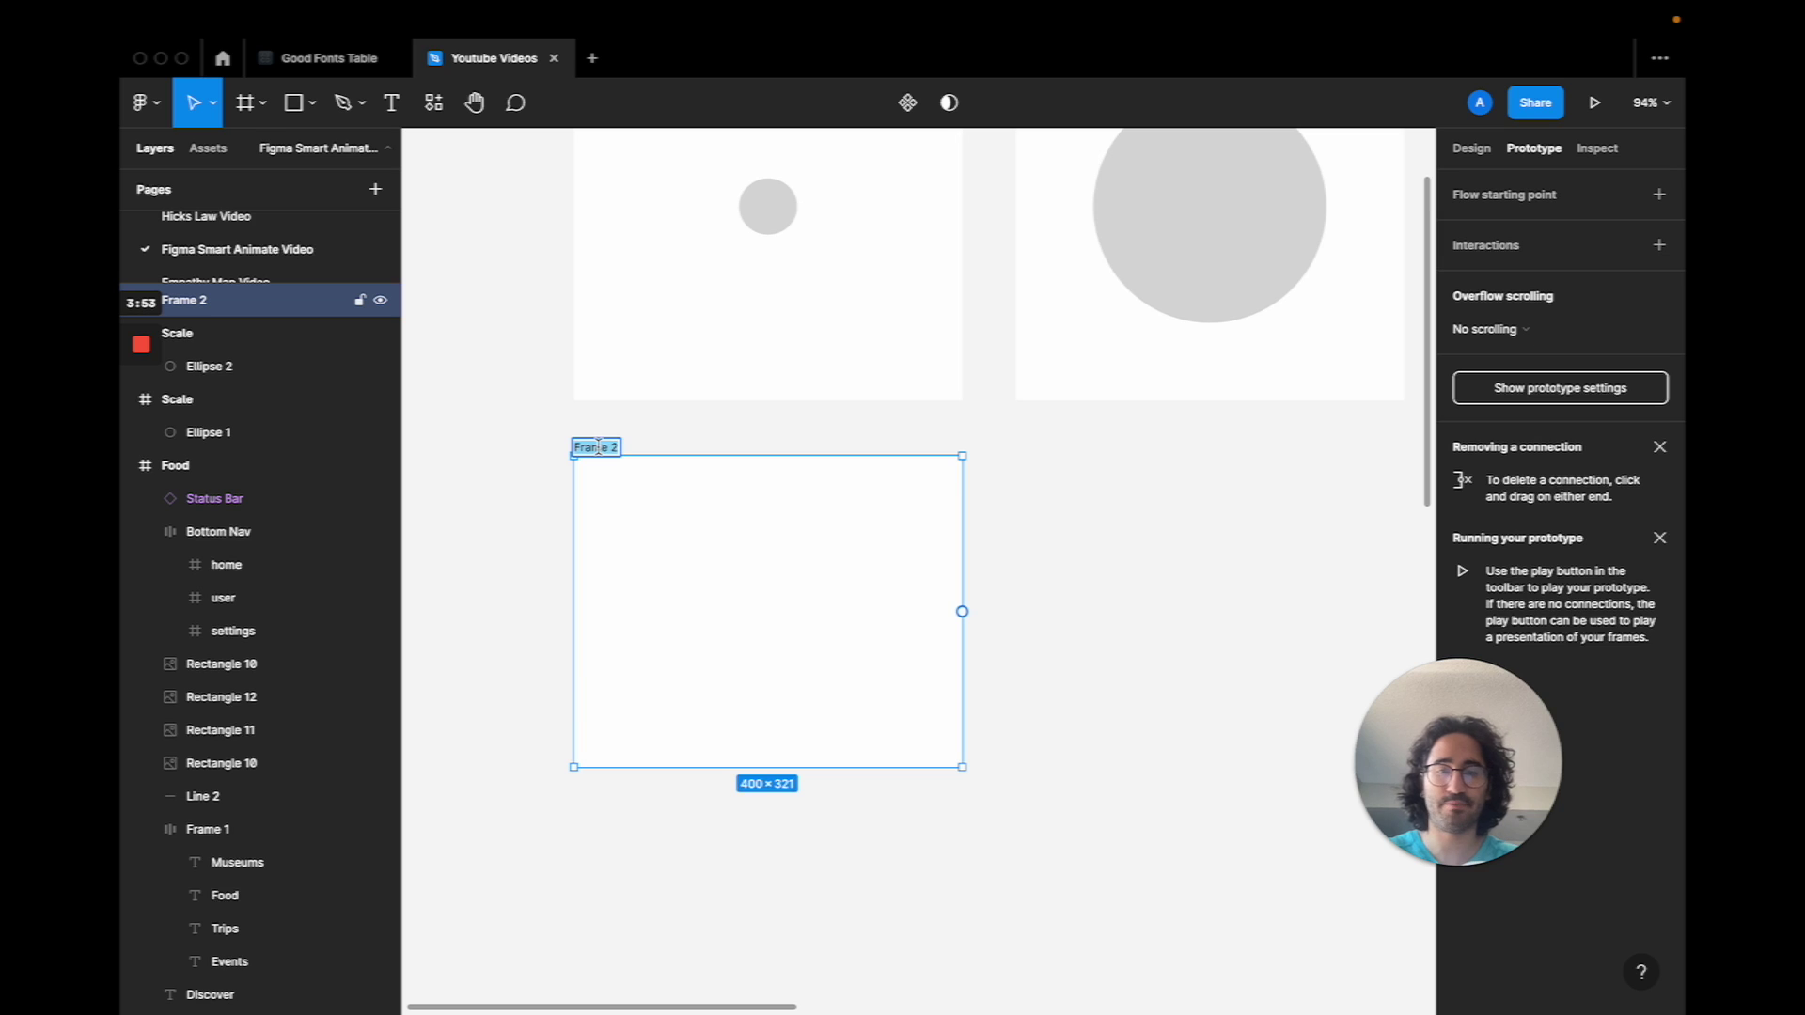
{"action": "type", "text": "Position"}
{"action": "key", "text": "Return"}
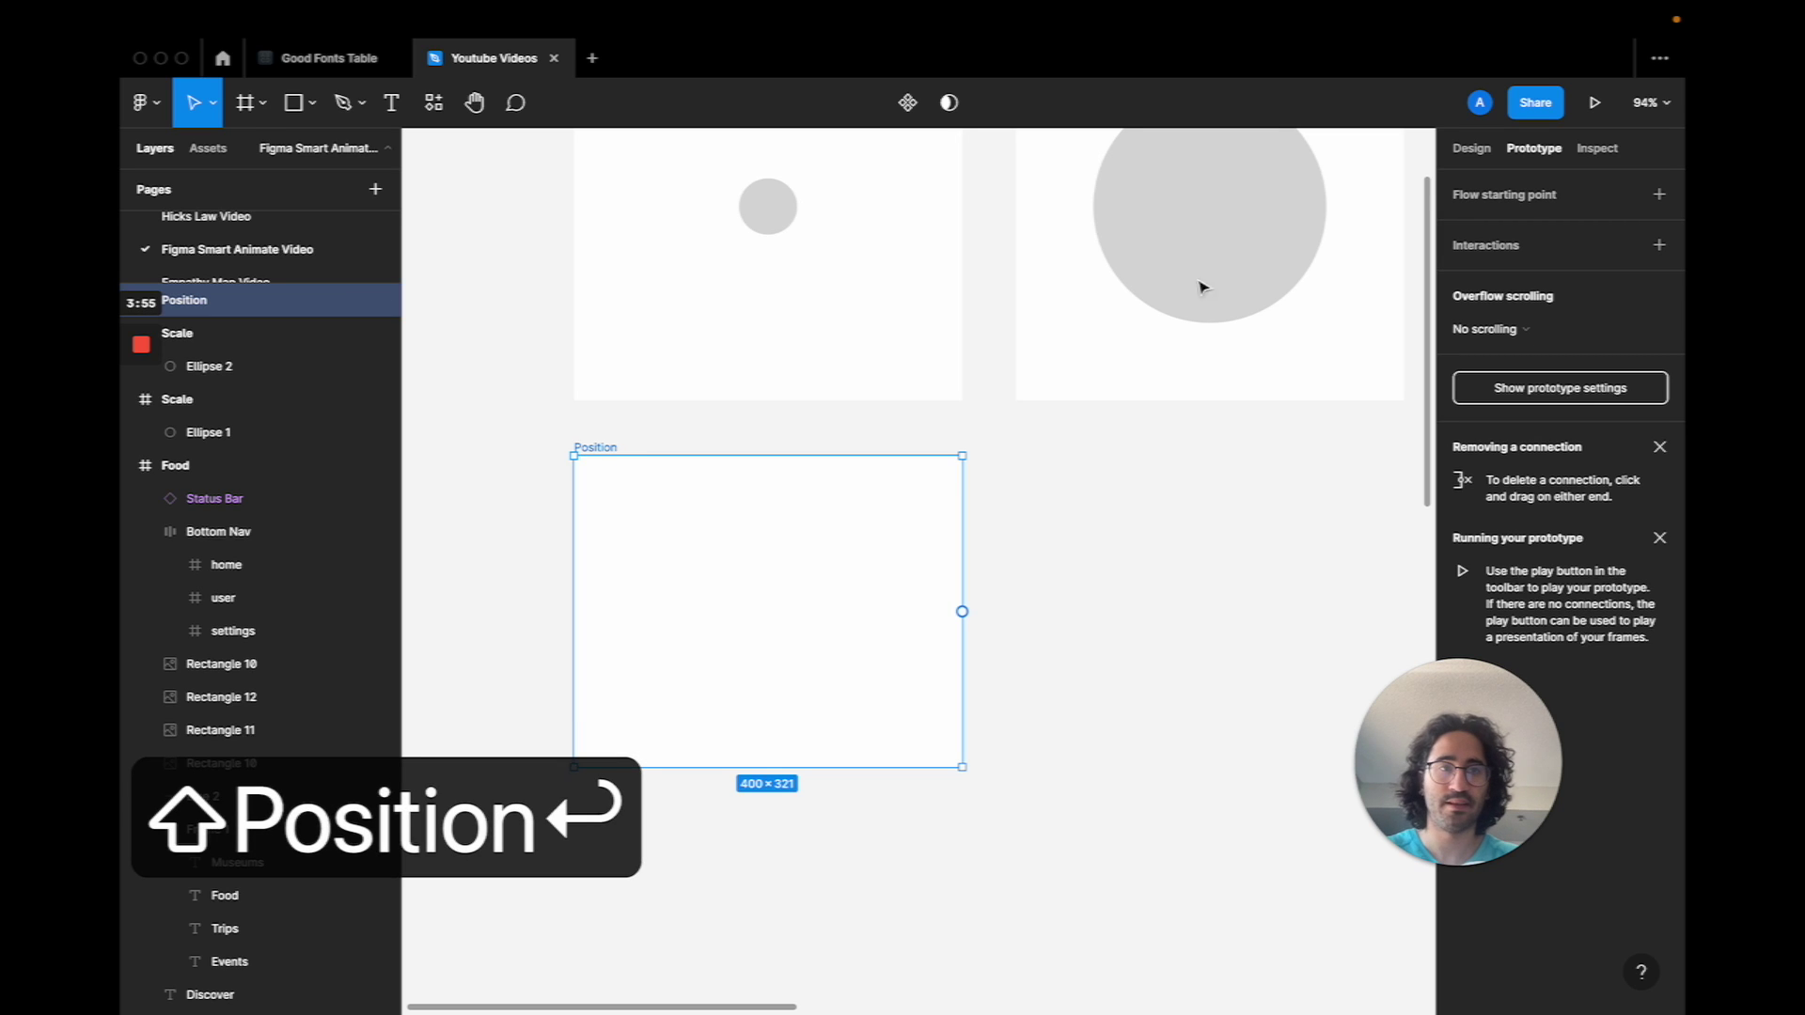
Set the Position frame's height to 400
{"action": "left_click", "coordinate": [1471, 148]}
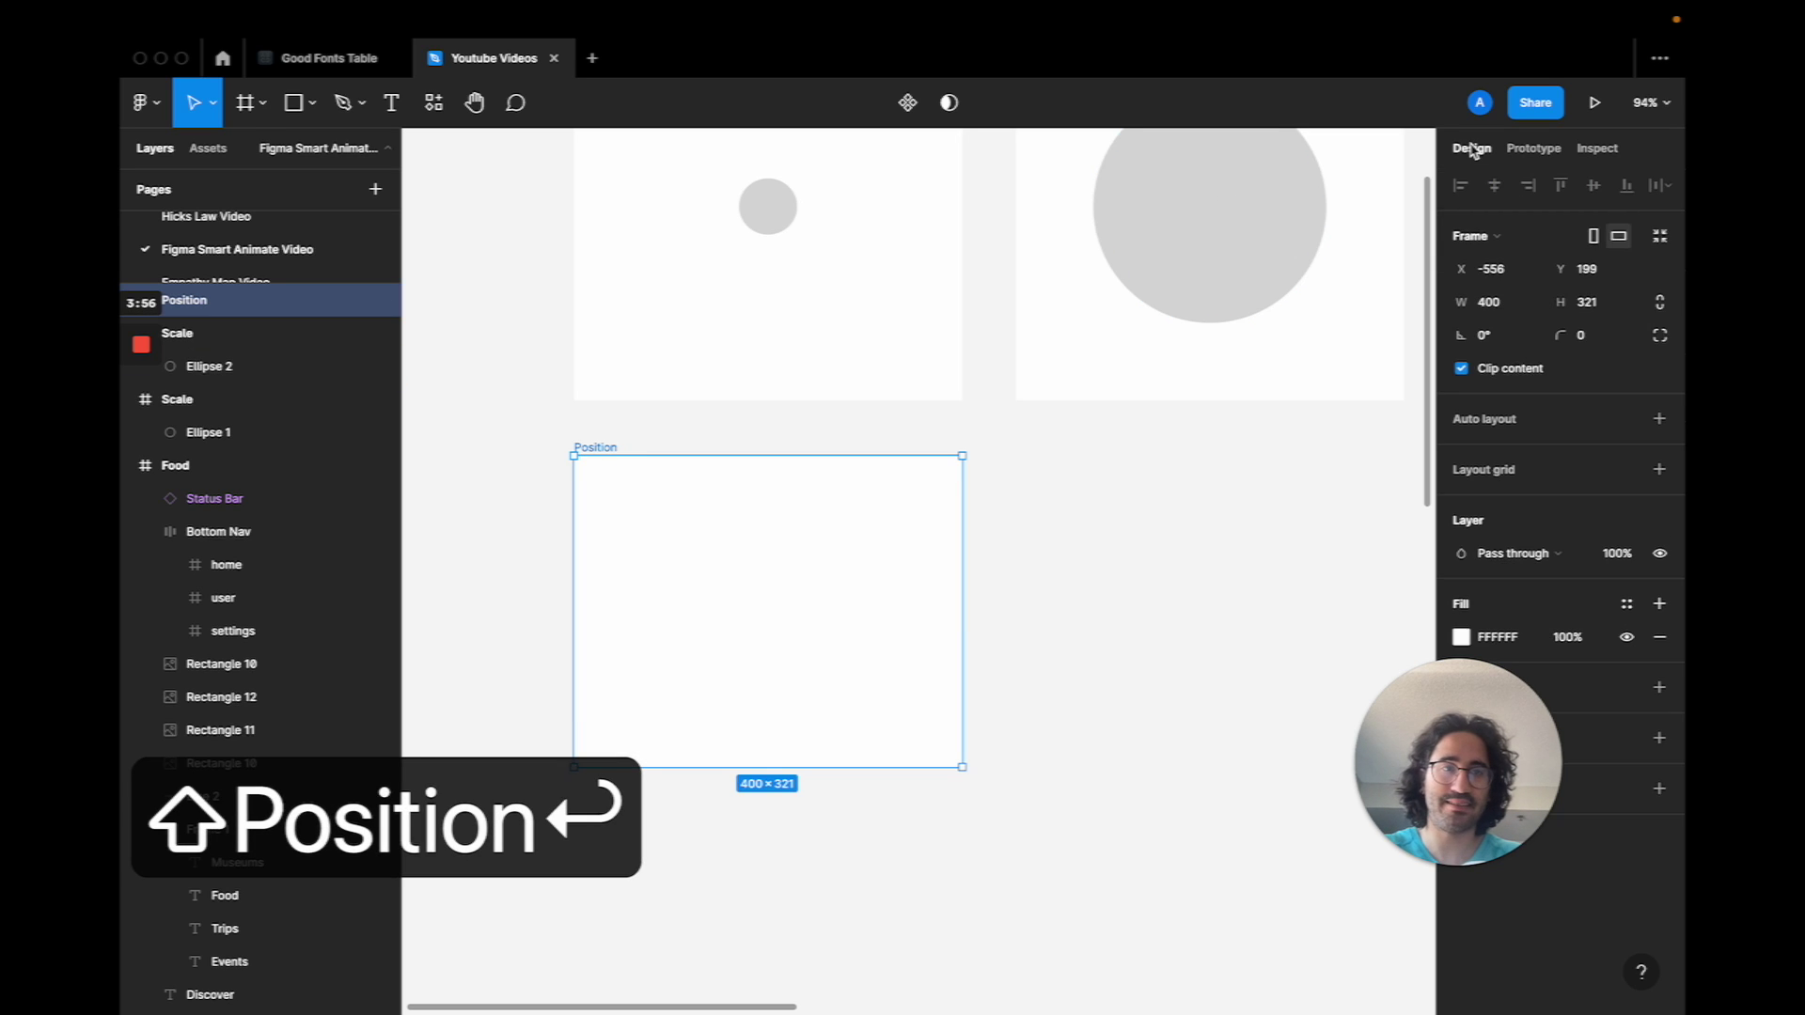
{"action": "left_click", "coordinate": [1597, 302]}
{"action": "type", "text": "400"}
{"action": "key", "text": "Return"}
Draw a small circle near the Position frame's upper-left corner and set its width and height to 36
{"action": "key", "text": "o"}
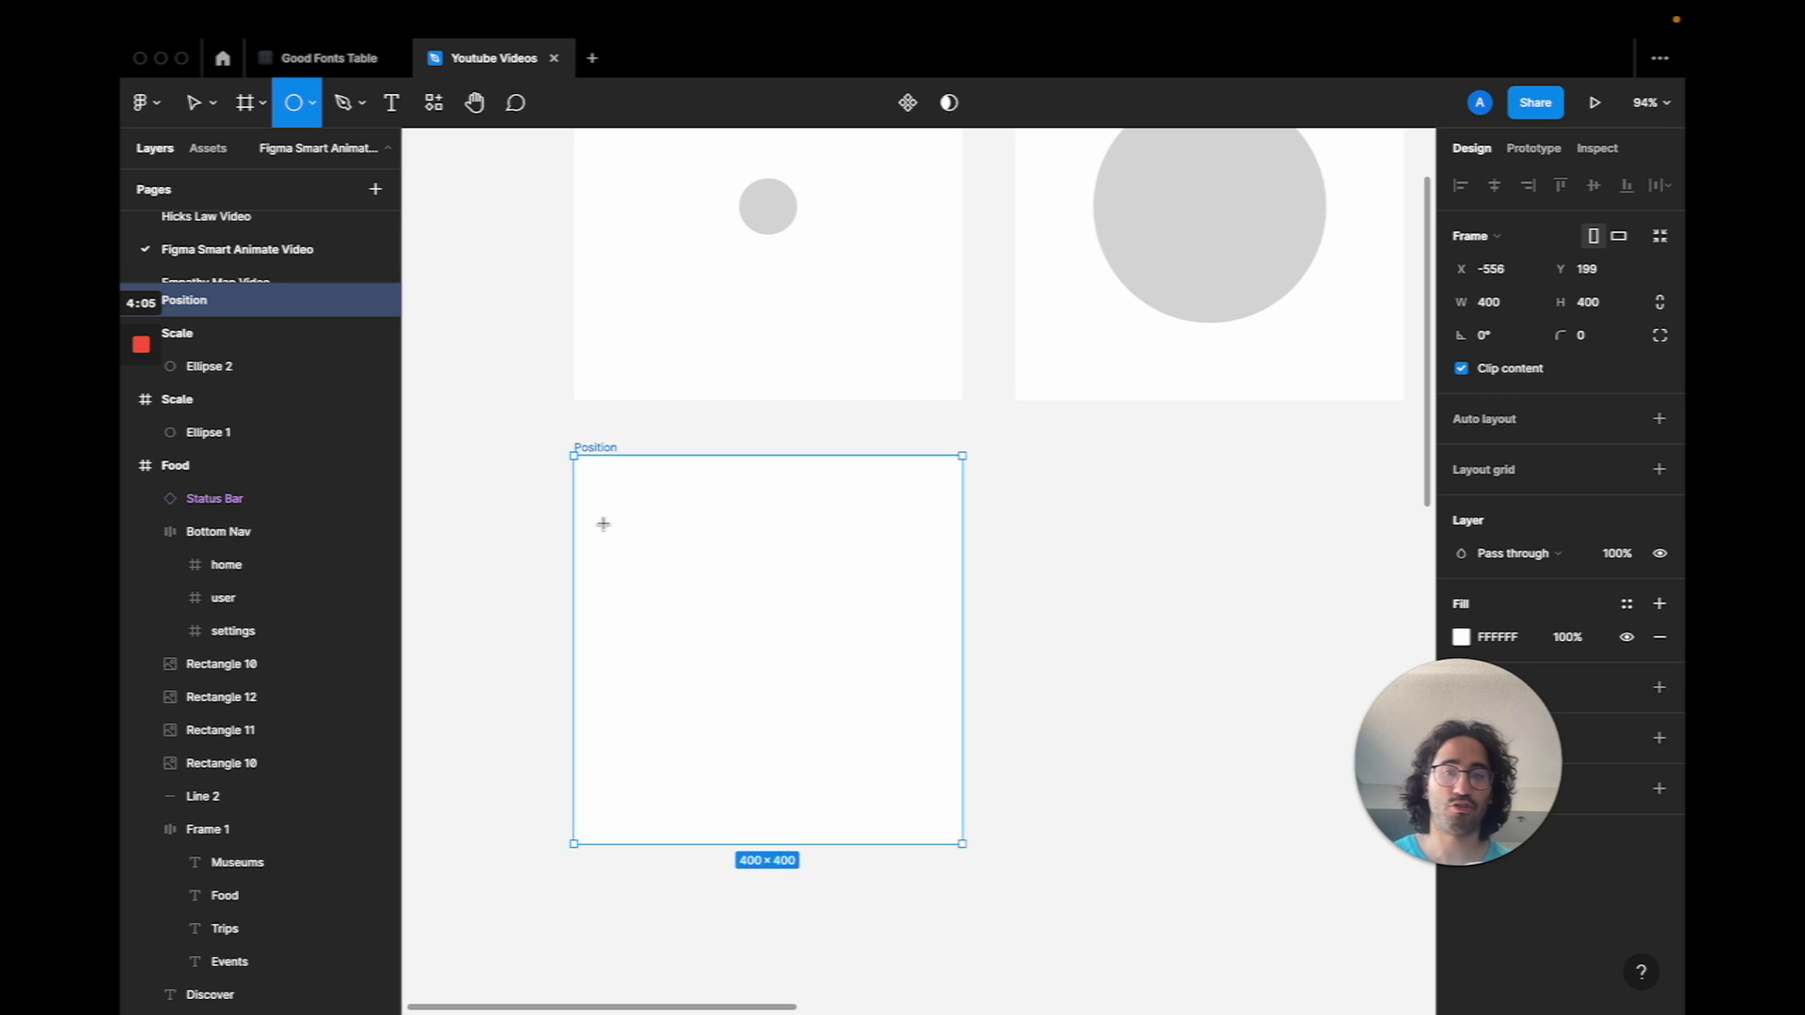
{"action": "left_click_drag", "start_coordinate": [604, 524], "coordinate": [638, 558]}
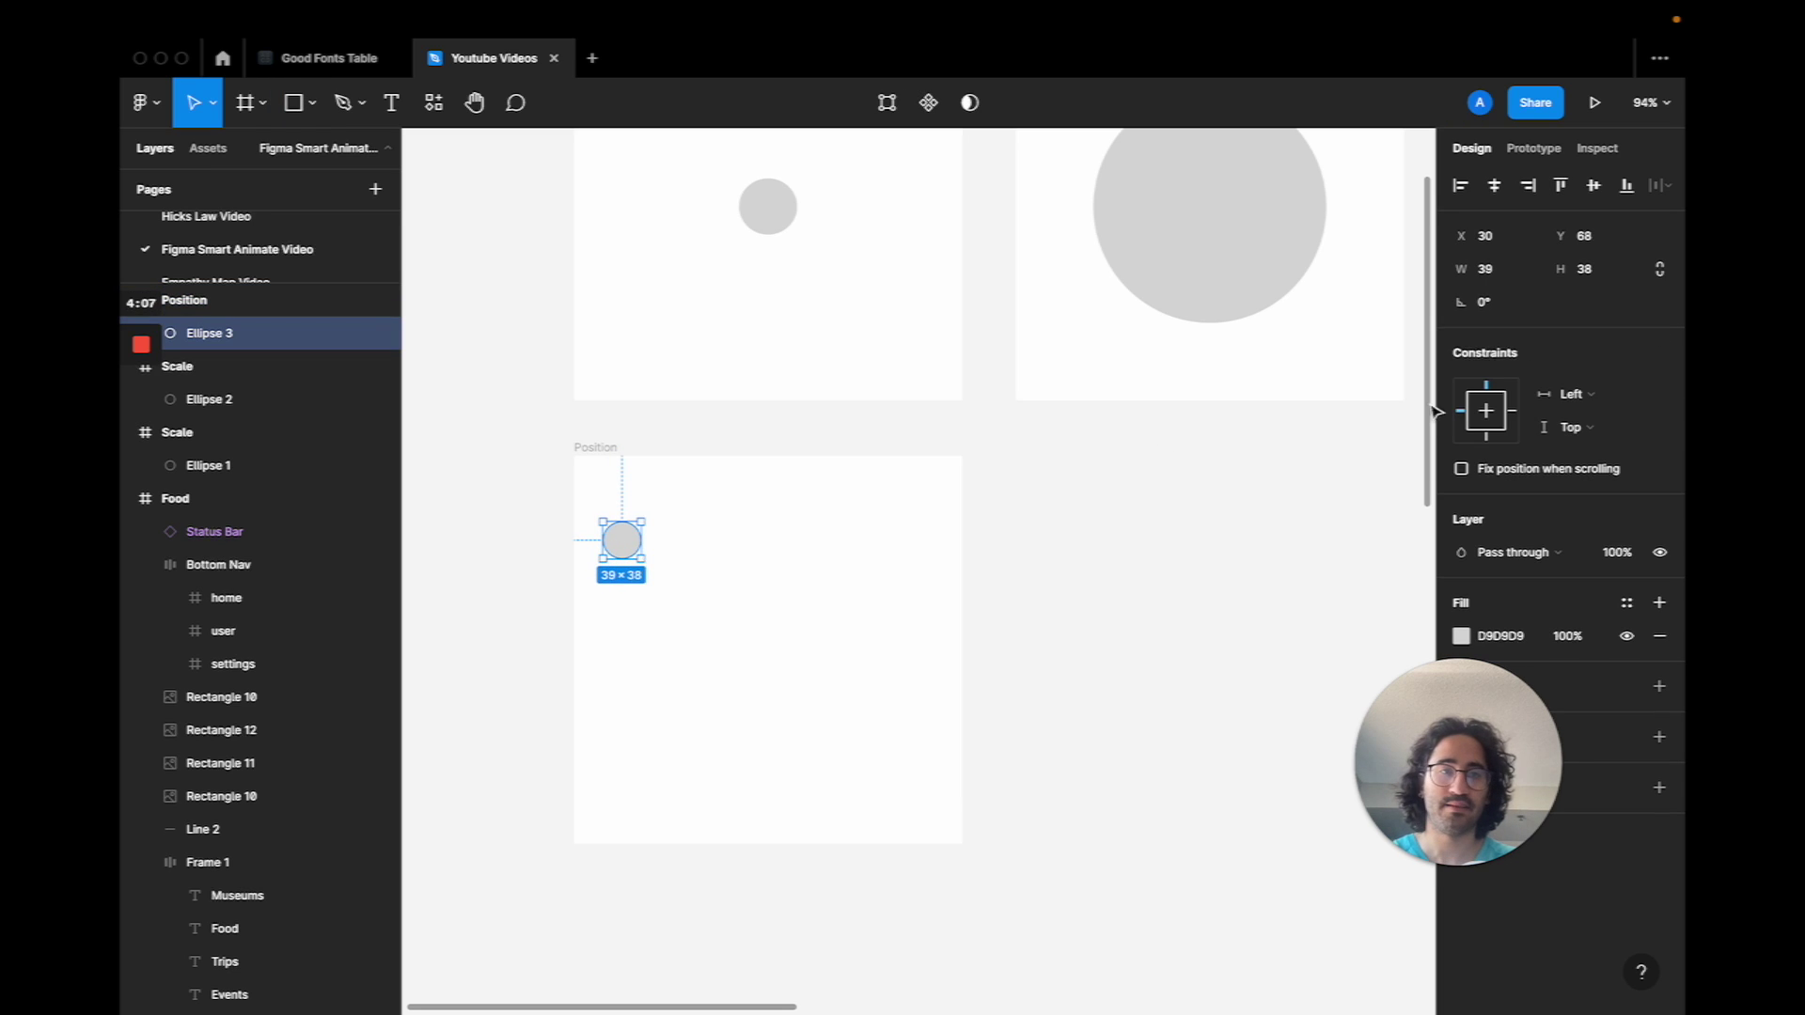
{"action": "left_click", "coordinate": [1499, 269]}
{"action": "type", "text": "36"}
{"action": "key", "text": "Return"}
{"action": "left_click", "coordinate": [1589, 269]}
{"action": "type", "text": "36"}
{"action": "key", "text": "Return"}
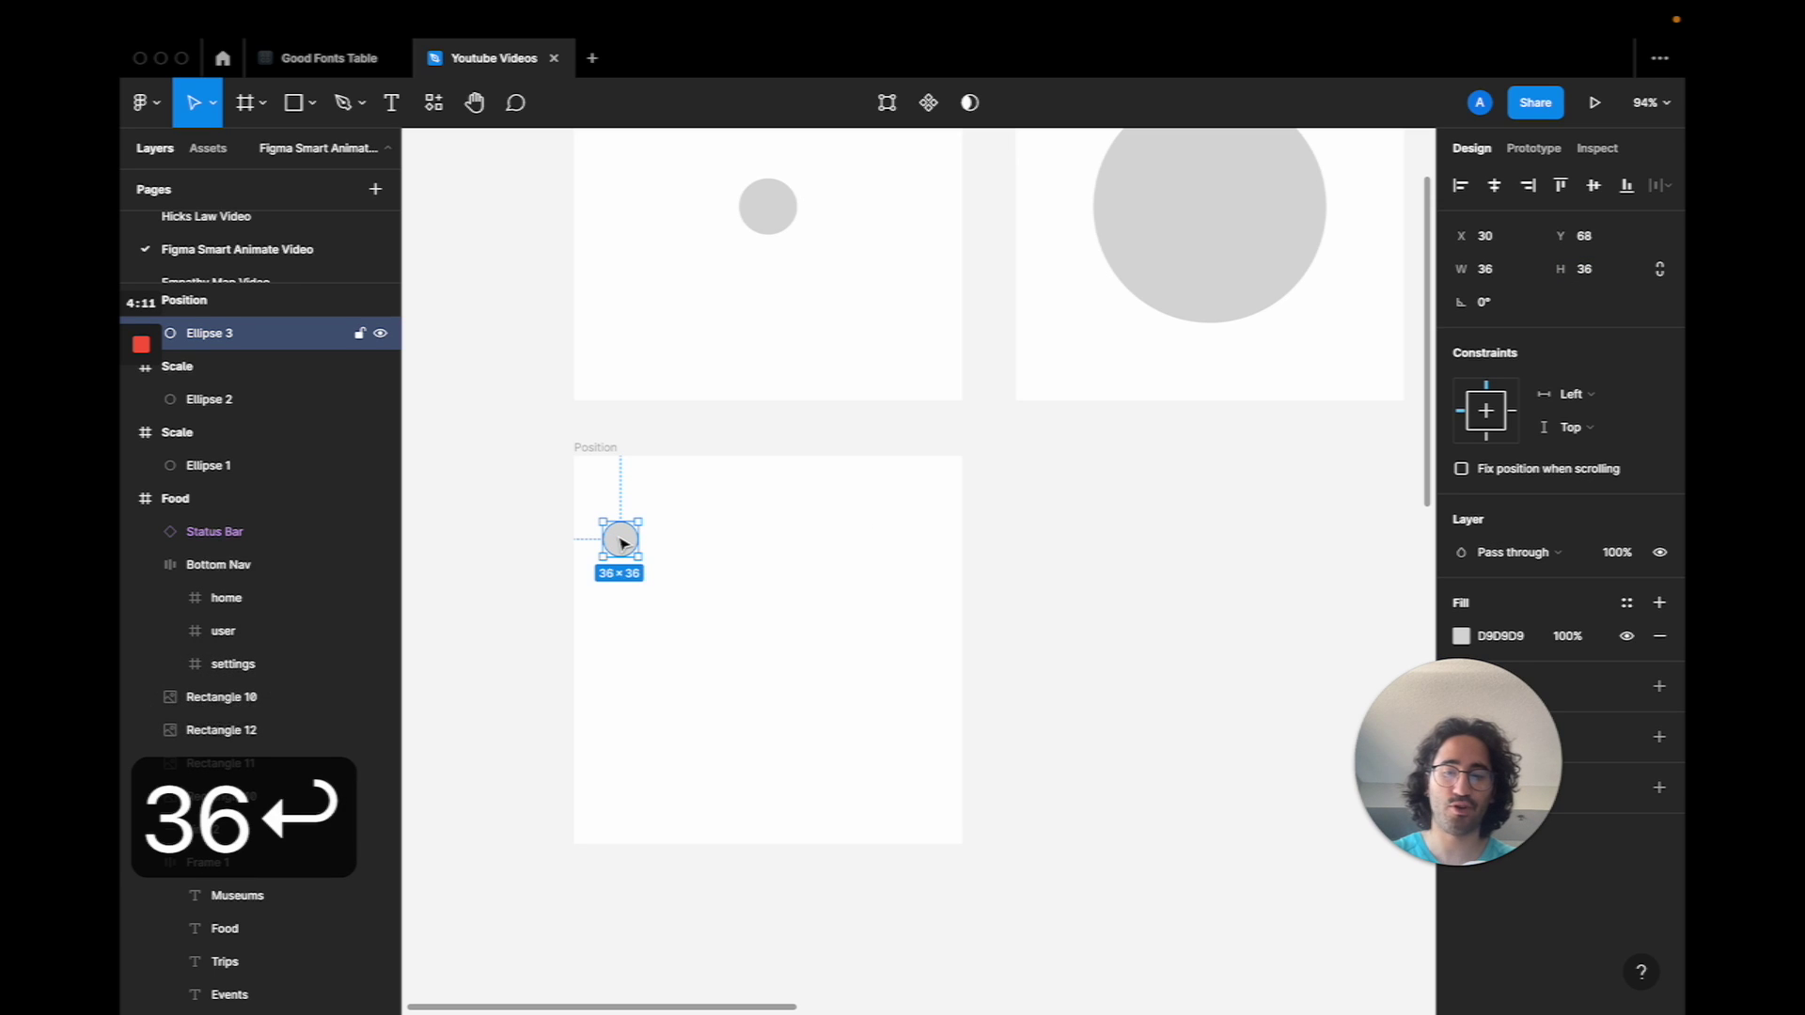
Duplicate the Position frame alongside the original and move the copy's circle near its upper-right corner, at about X 318, Y 57
{"action": "left_click_drag", "start_coordinate": [621, 542], "coordinate": [860, 543]}
{"action": "key", "text": "BackSpace"}
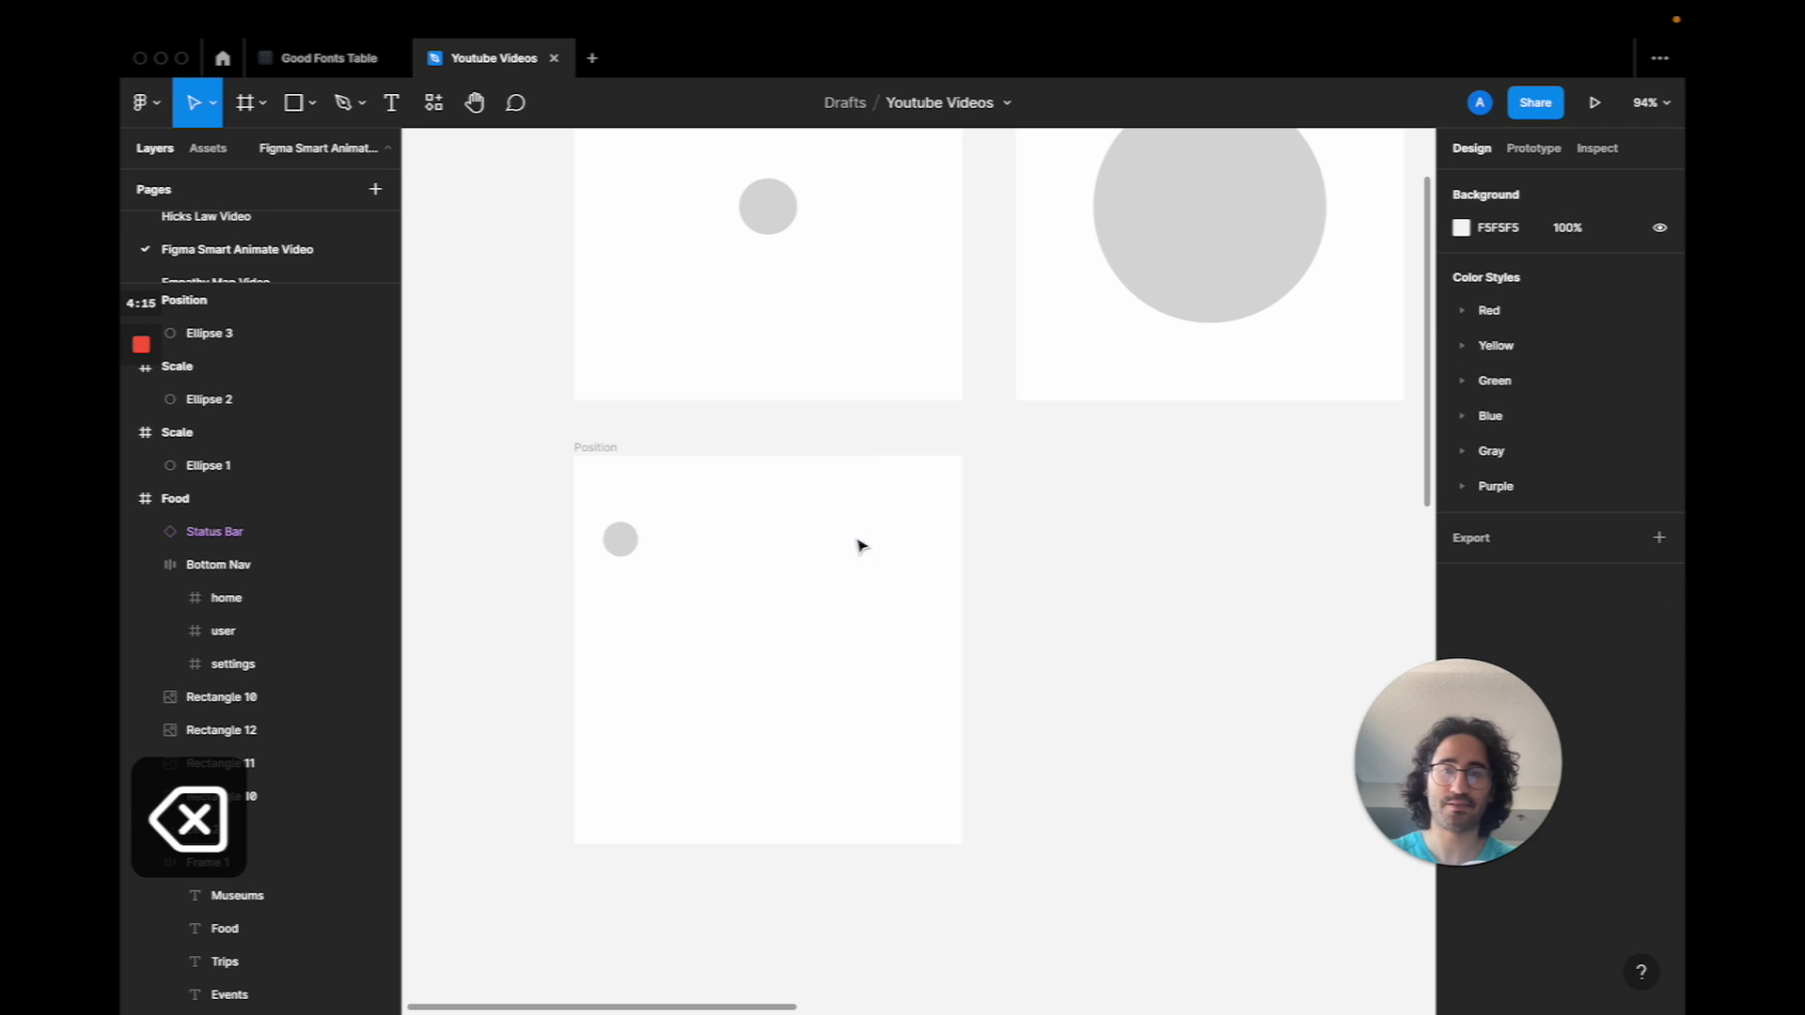
{"action": "left_click", "coordinate": [606, 447]}
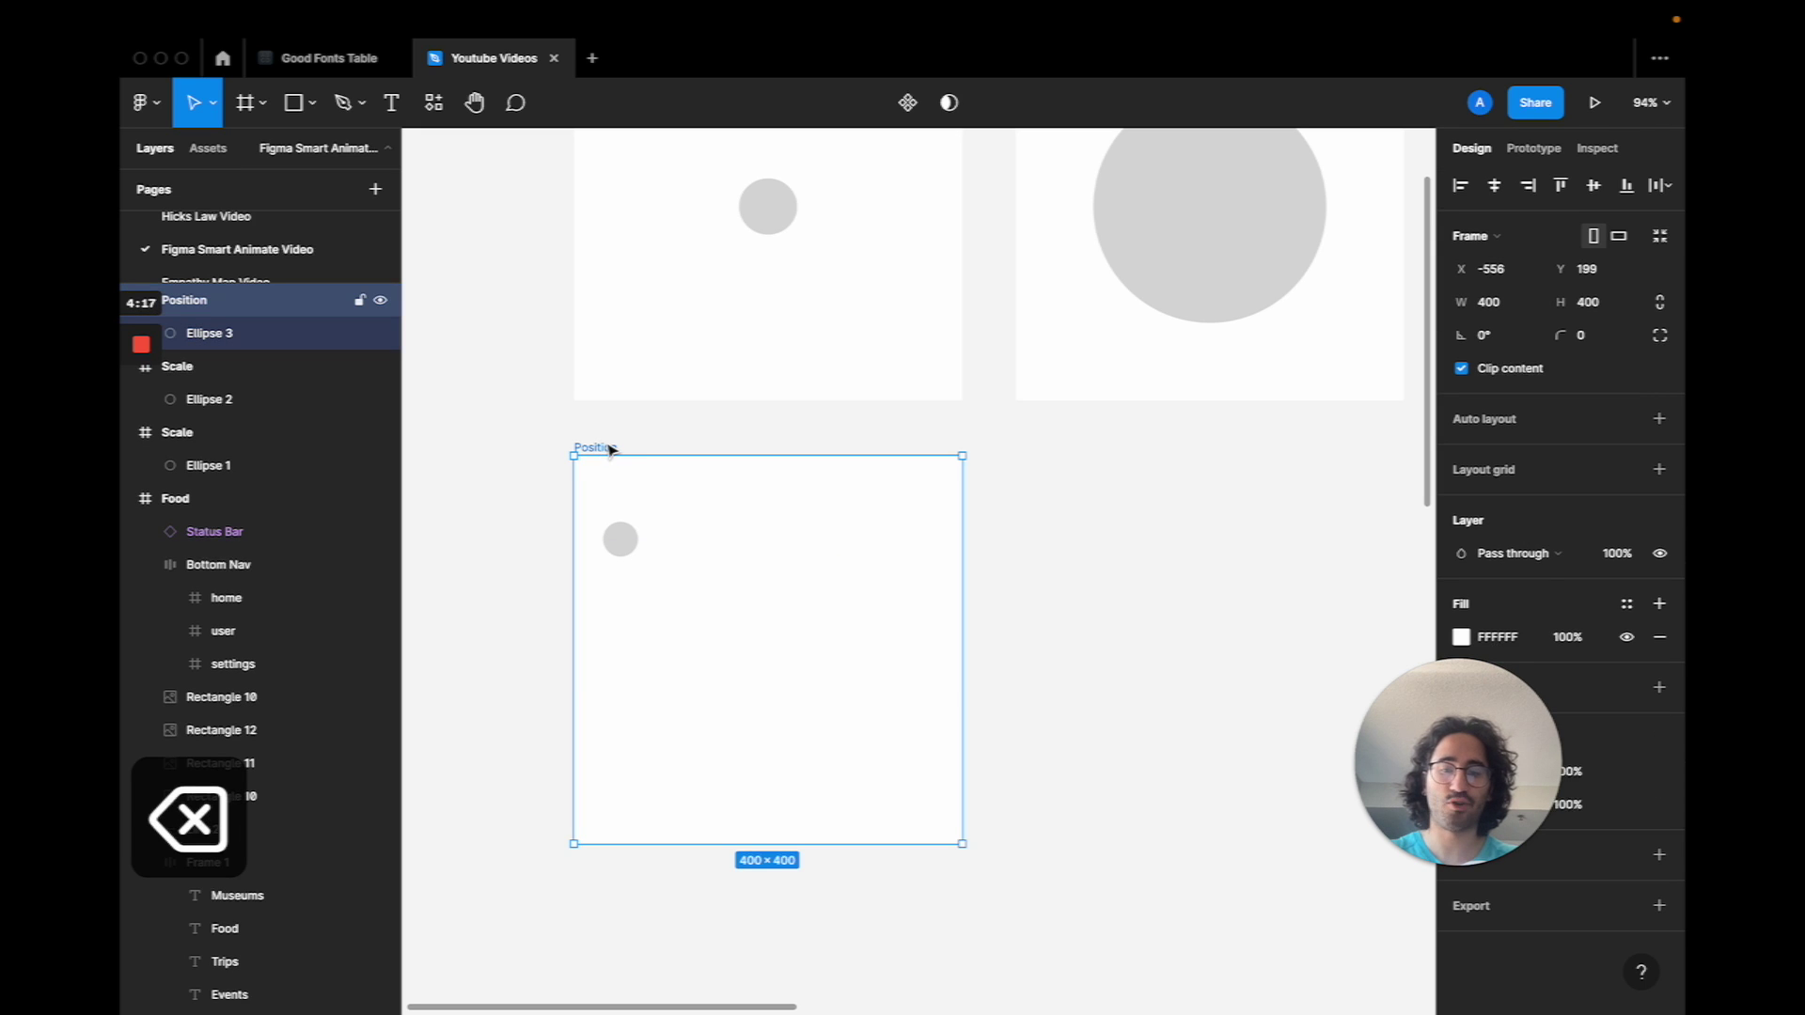
{"action": "left_click_drag", "start_coordinate": [602, 448], "coordinate": [1043, 448]}
{"action": "left_click_drag", "start_coordinate": [1072, 550], "coordinate": [1349, 537]}
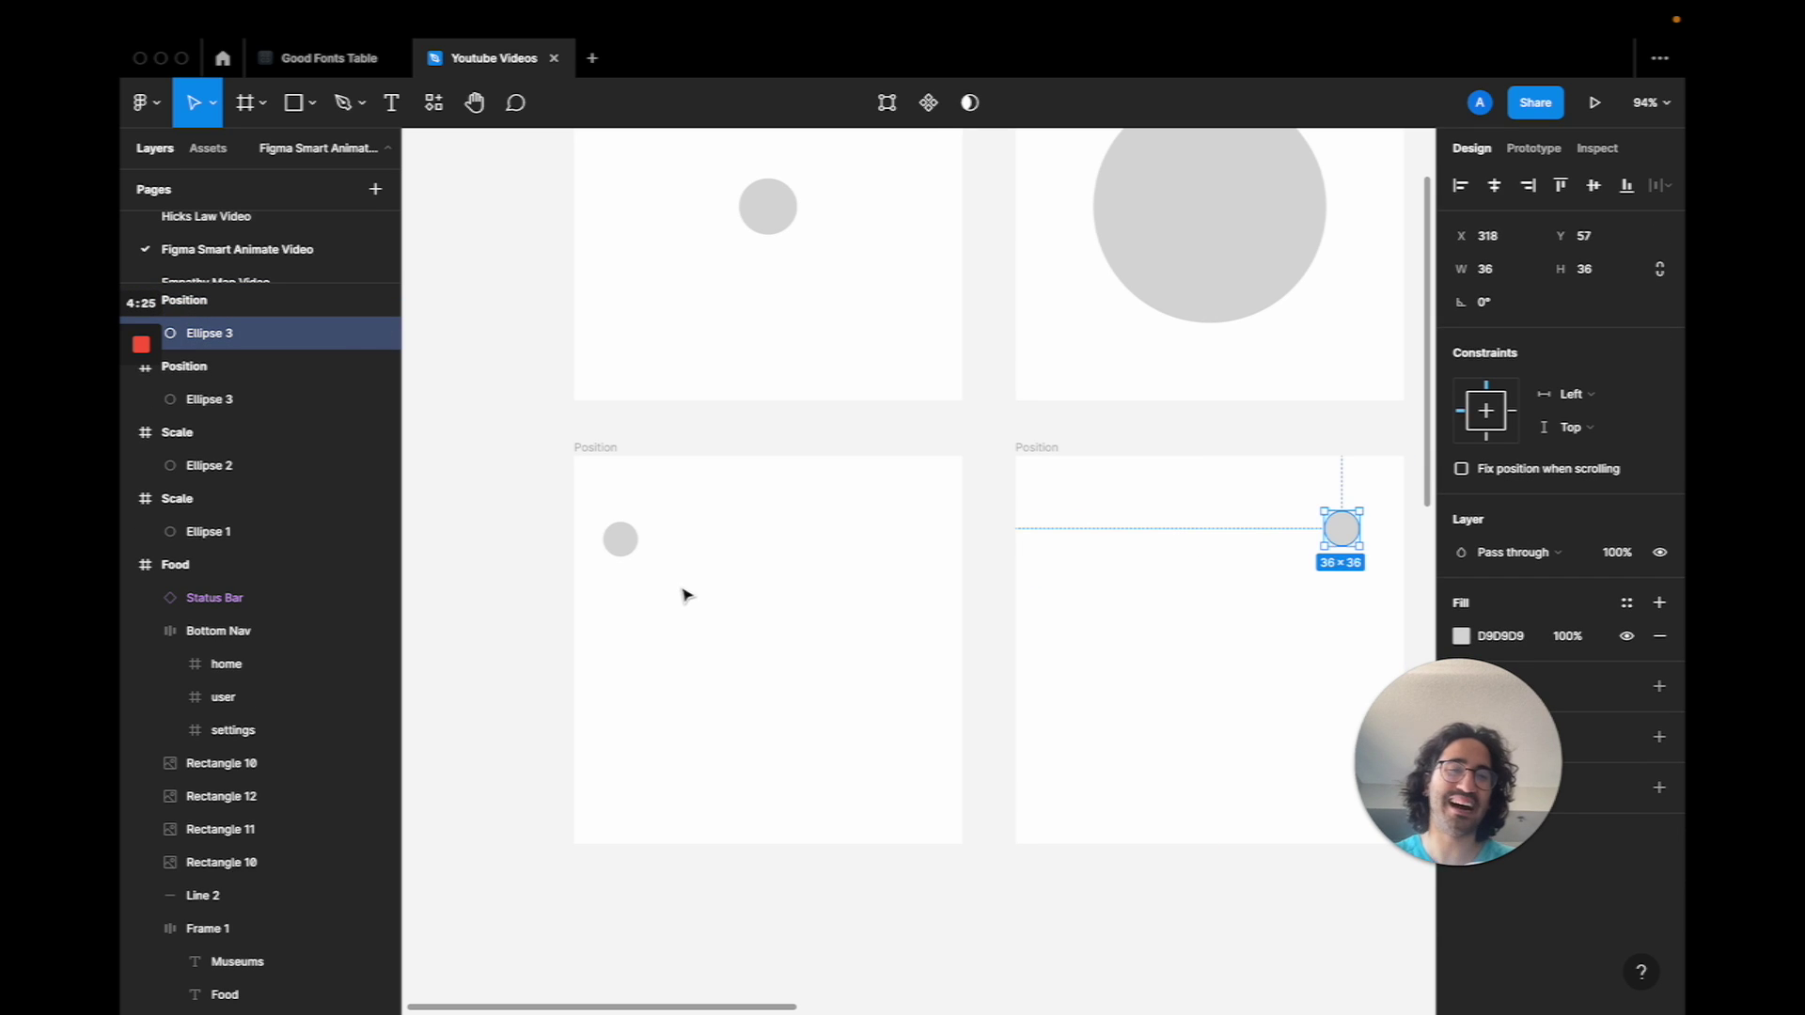
Compare the circles' placement in the two Position frames
{"action": "left_click", "coordinate": [601, 450]}
{"action": "left_click", "coordinate": [621, 539]}
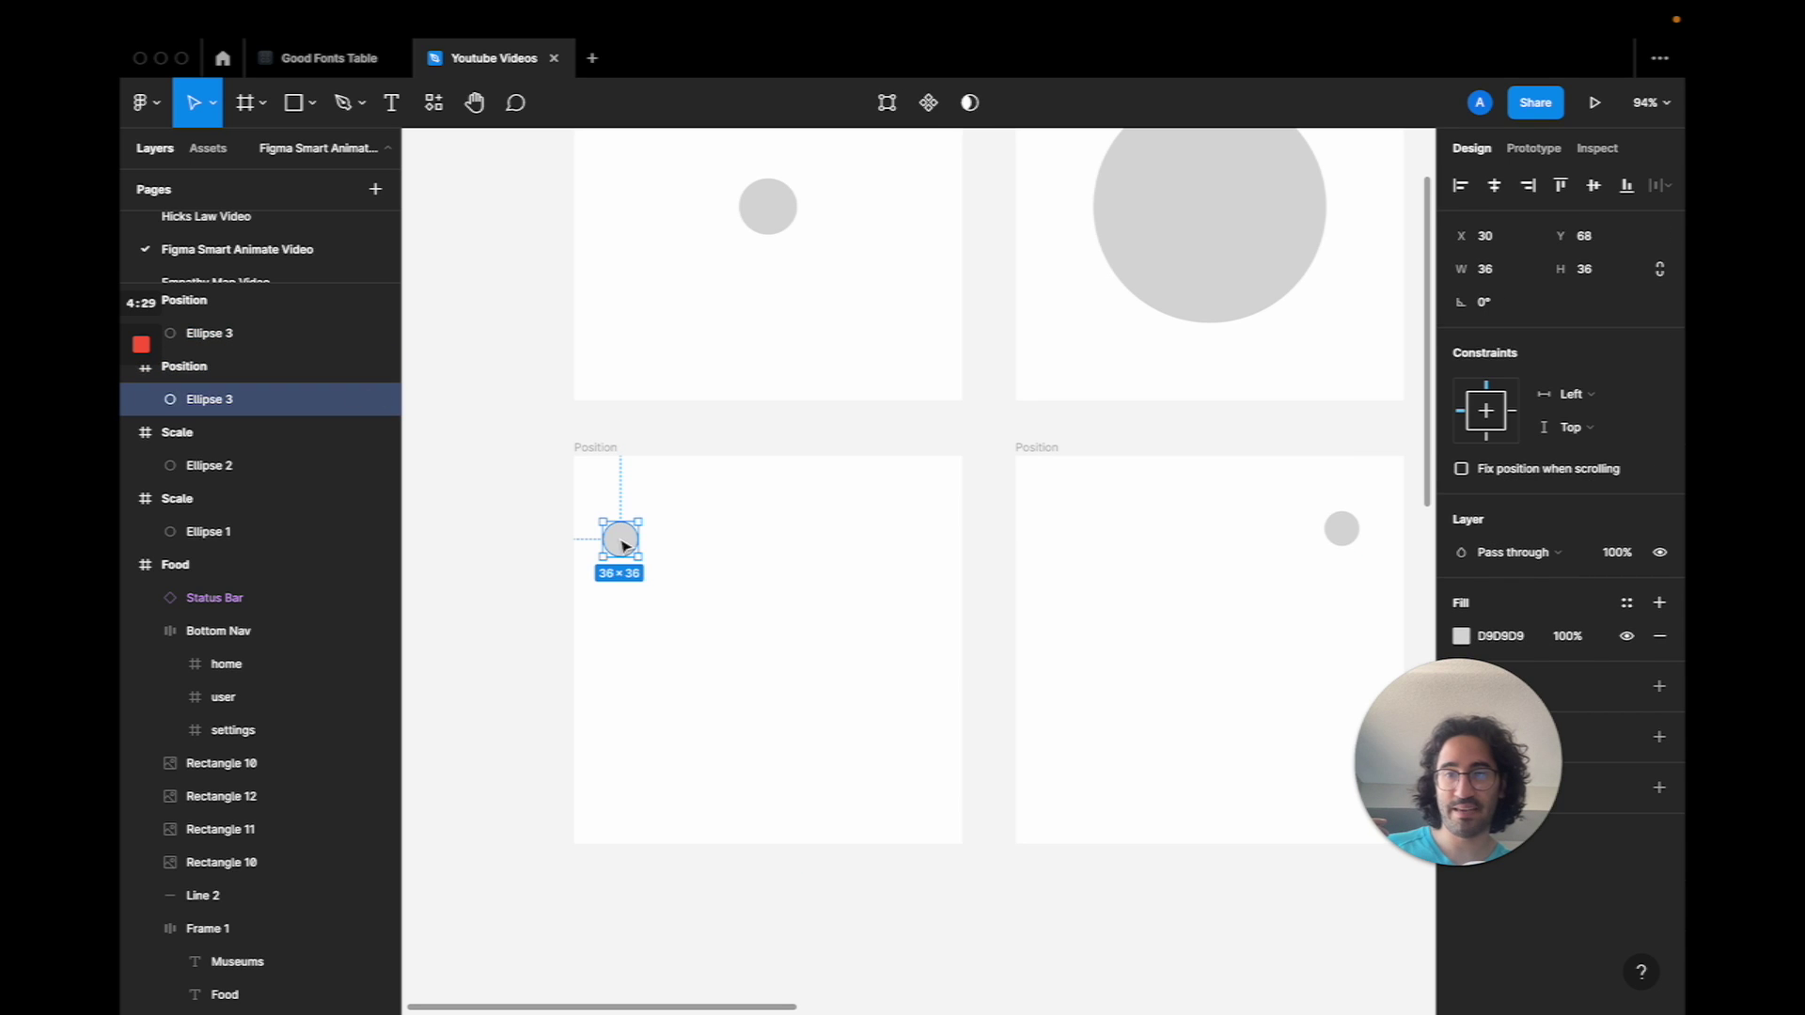
{"action": "left_click", "coordinate": [1341, 528]}
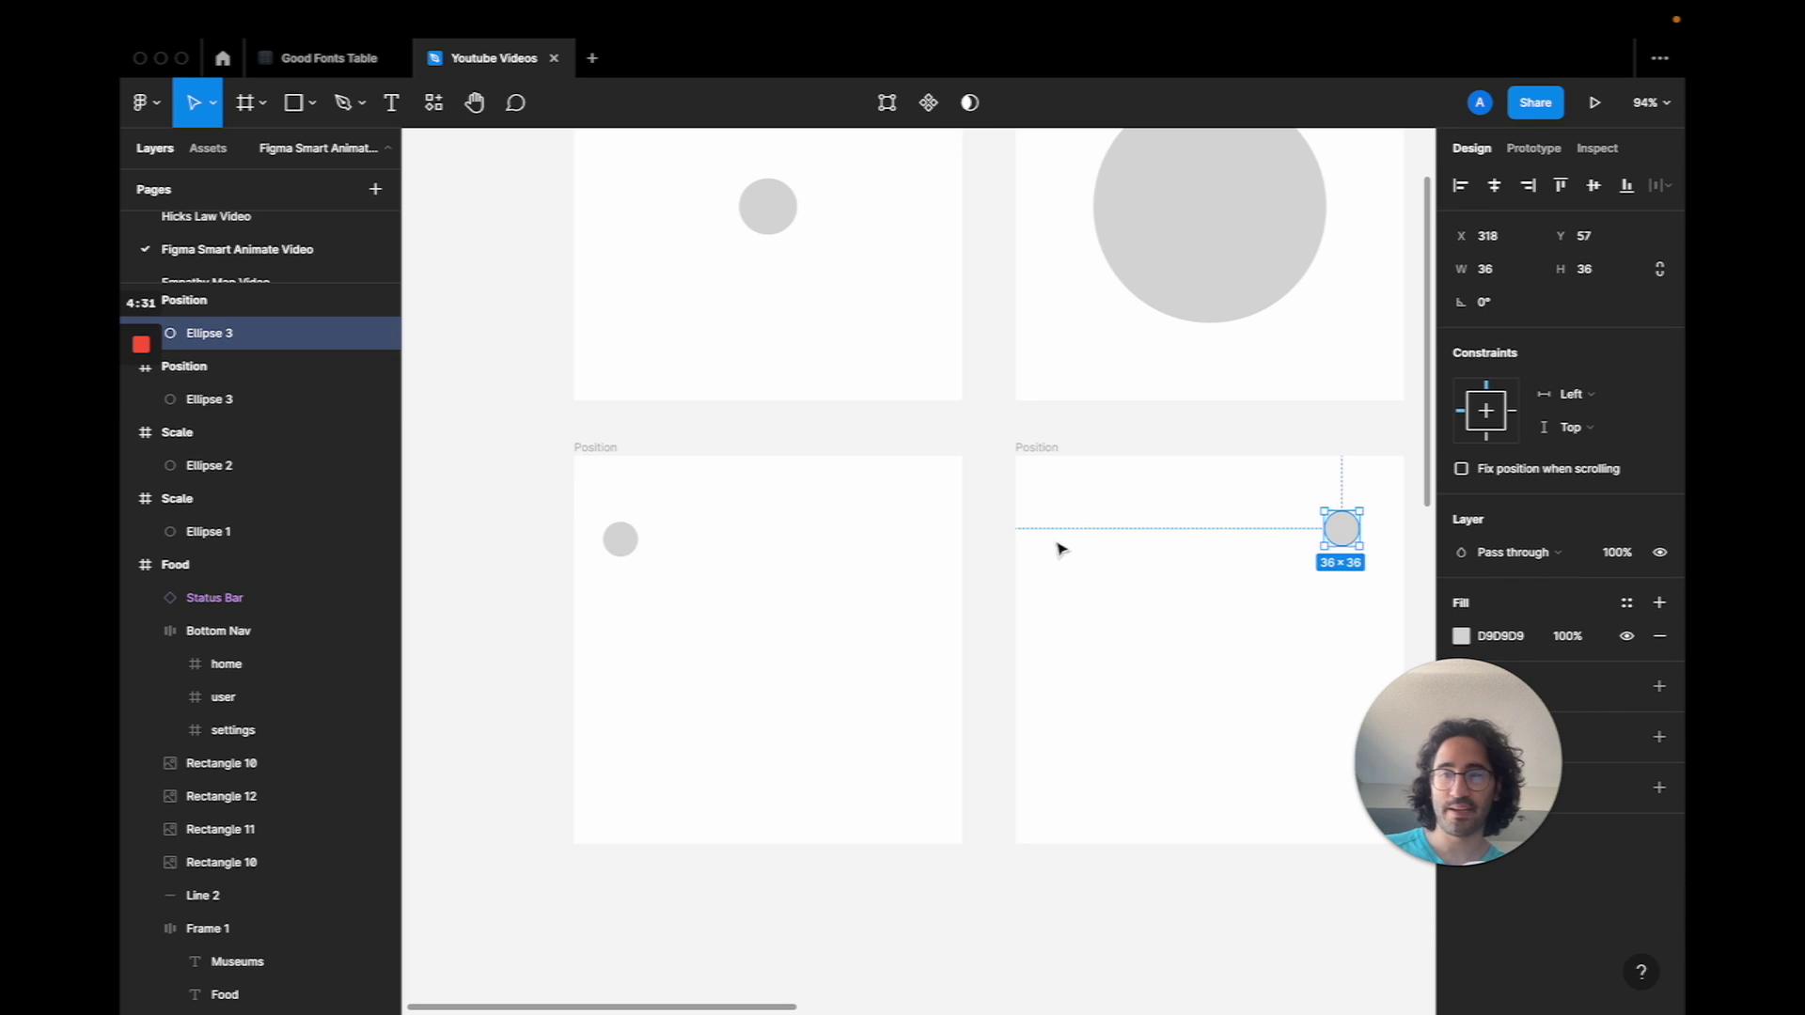
Connect the circle in the first Position frame to the second Position frame with an On drag Smart animate interaction
{"action": "left_click", "coordinate": [609, 463]}
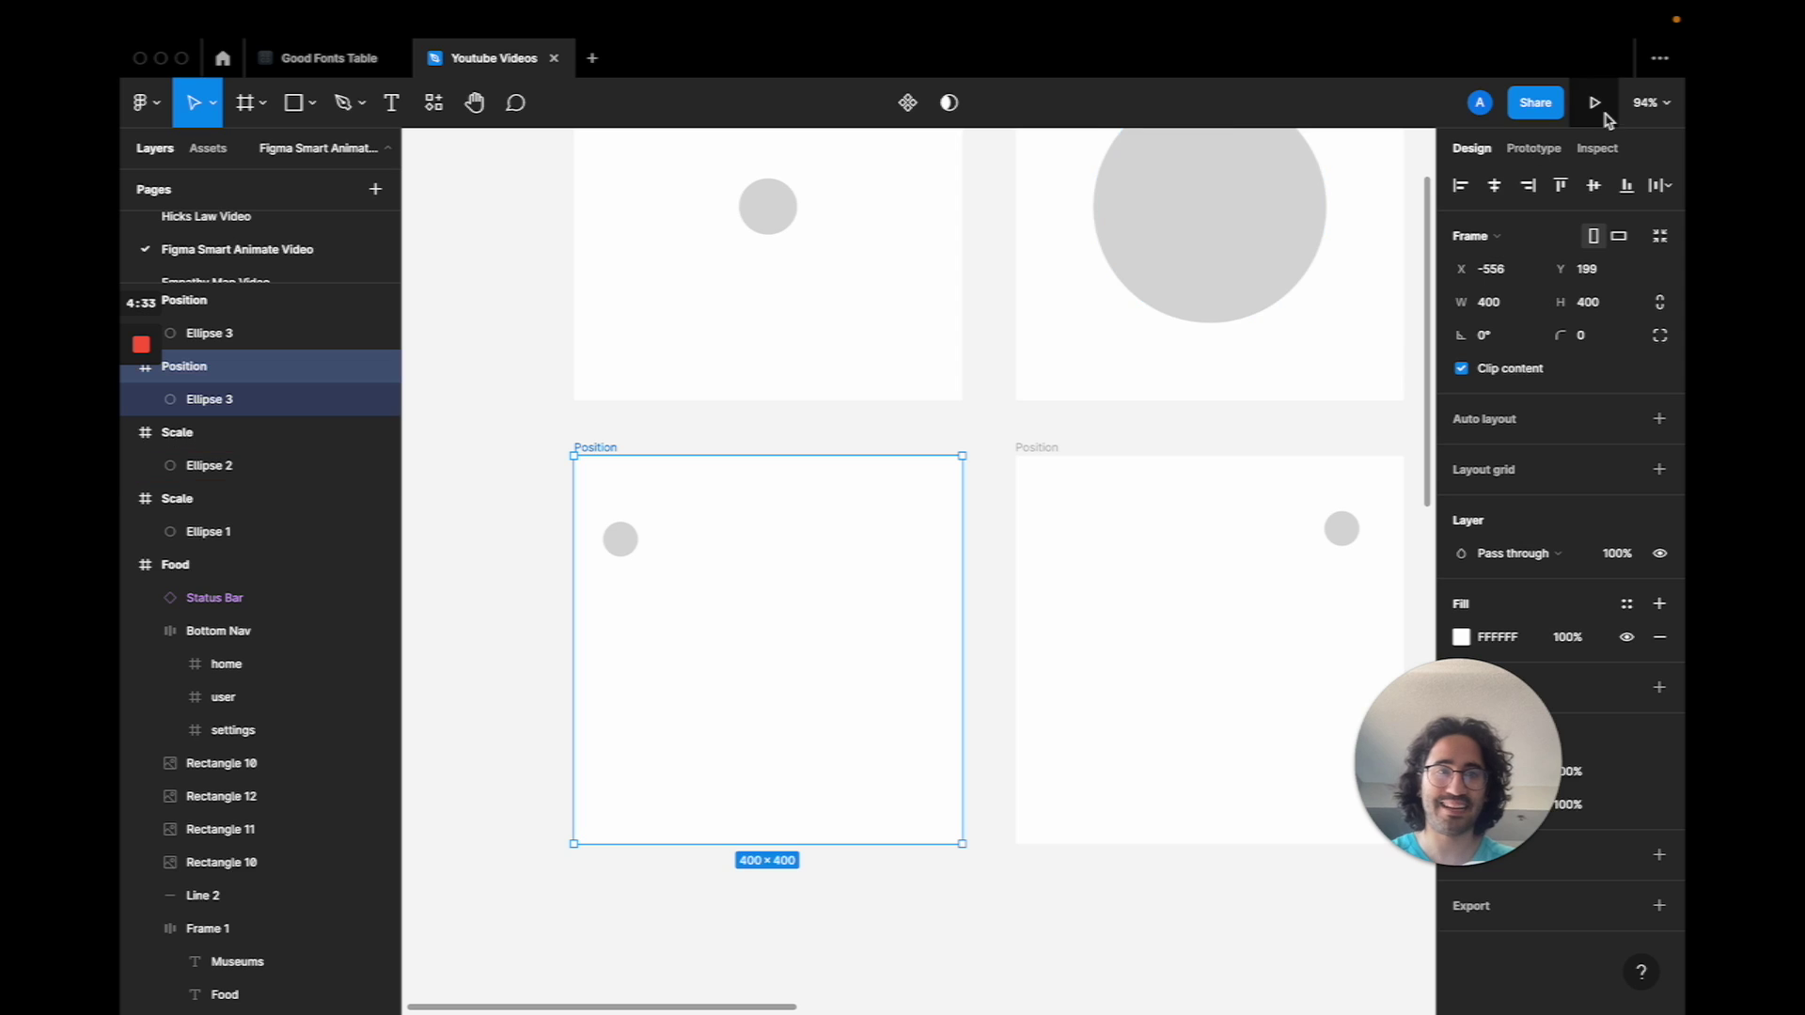
{"action": "left_click", "coordinate": [1529, 151]}
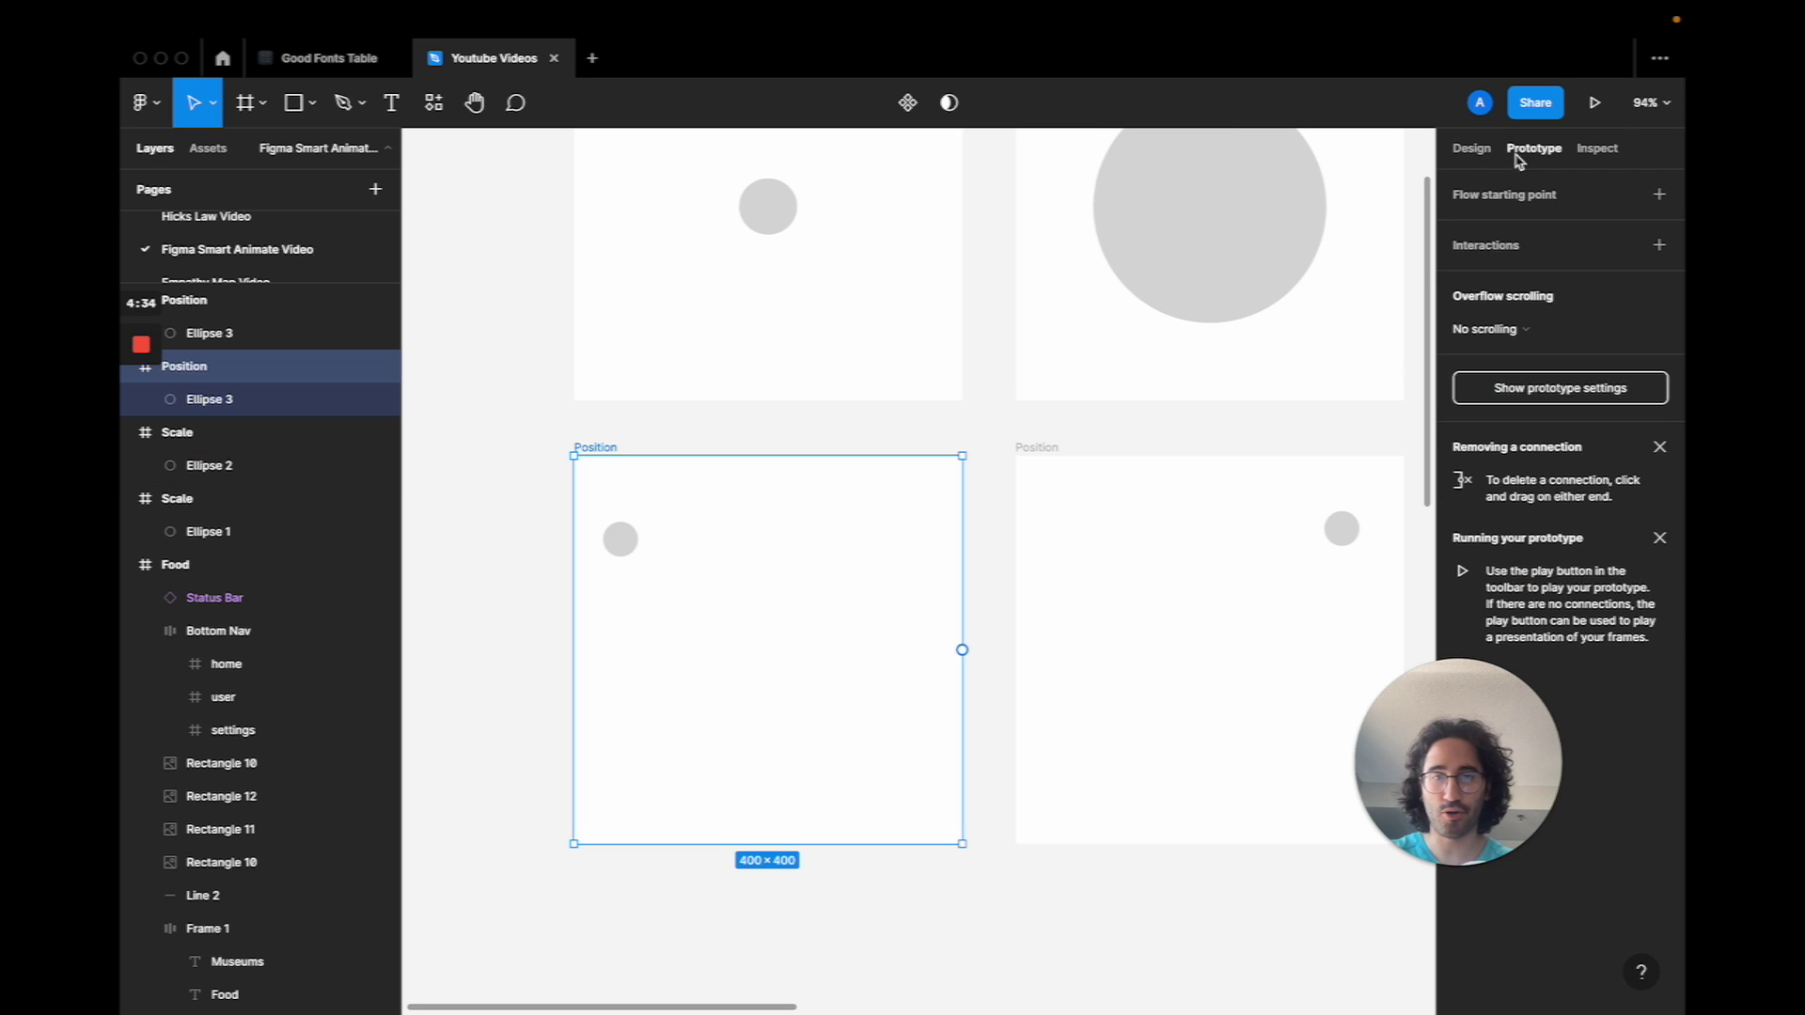
{"action": "left_click", "coordinate": [631, 550]}
{"action": "left_click_drag", "start_coordinate": [638, 539], "coordinate": [1075, 536]}
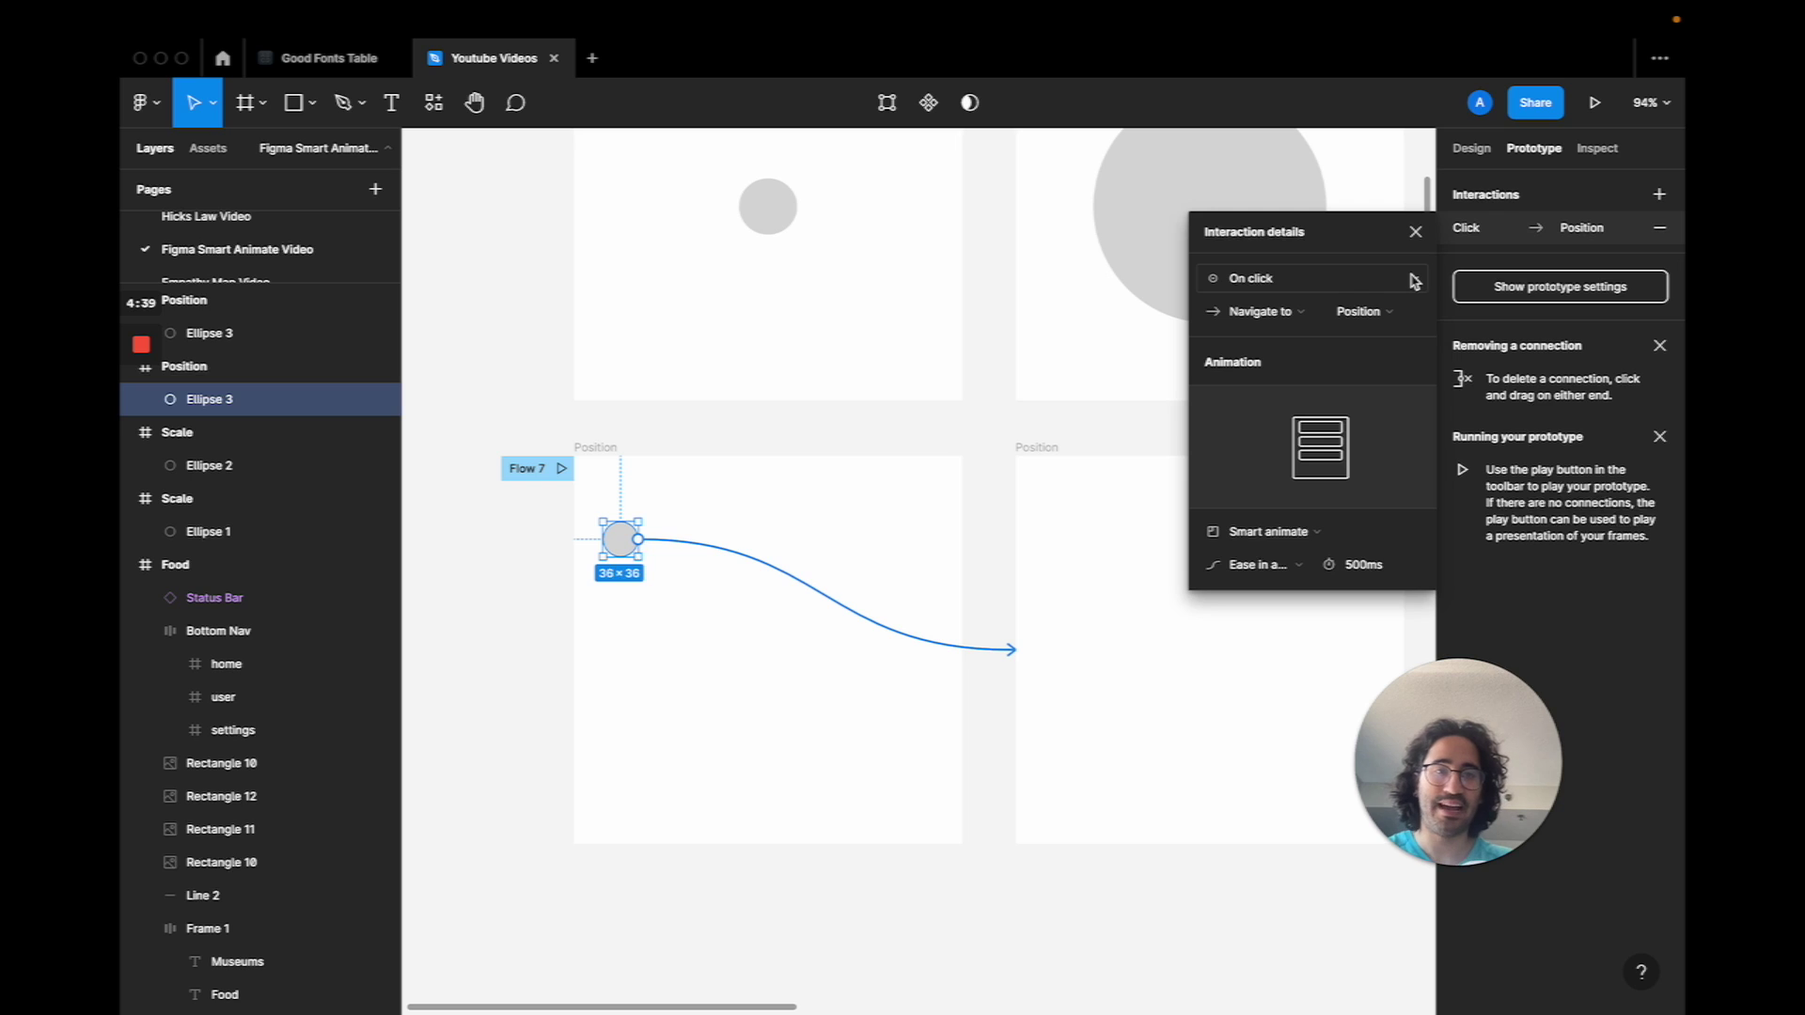
{"action": "left_click", "coordinate": [1327, 283]}
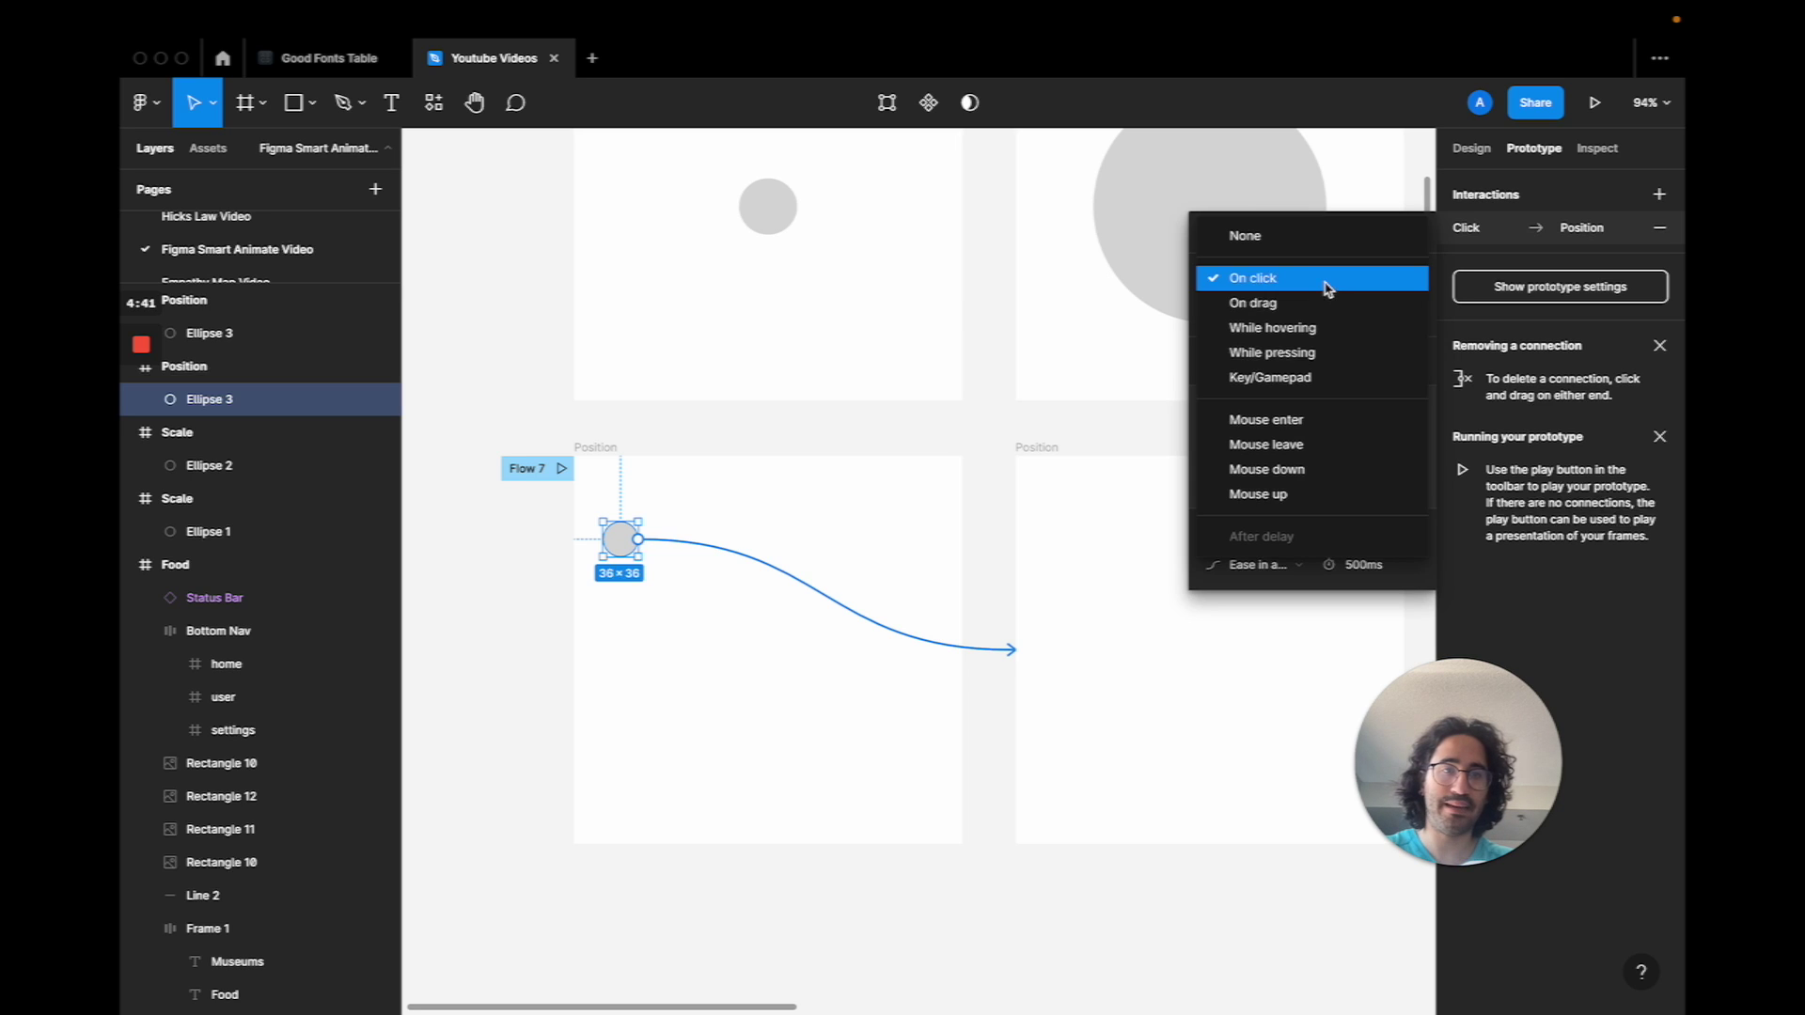
{"action": "left_click", "coordinate": [1307, 303]}
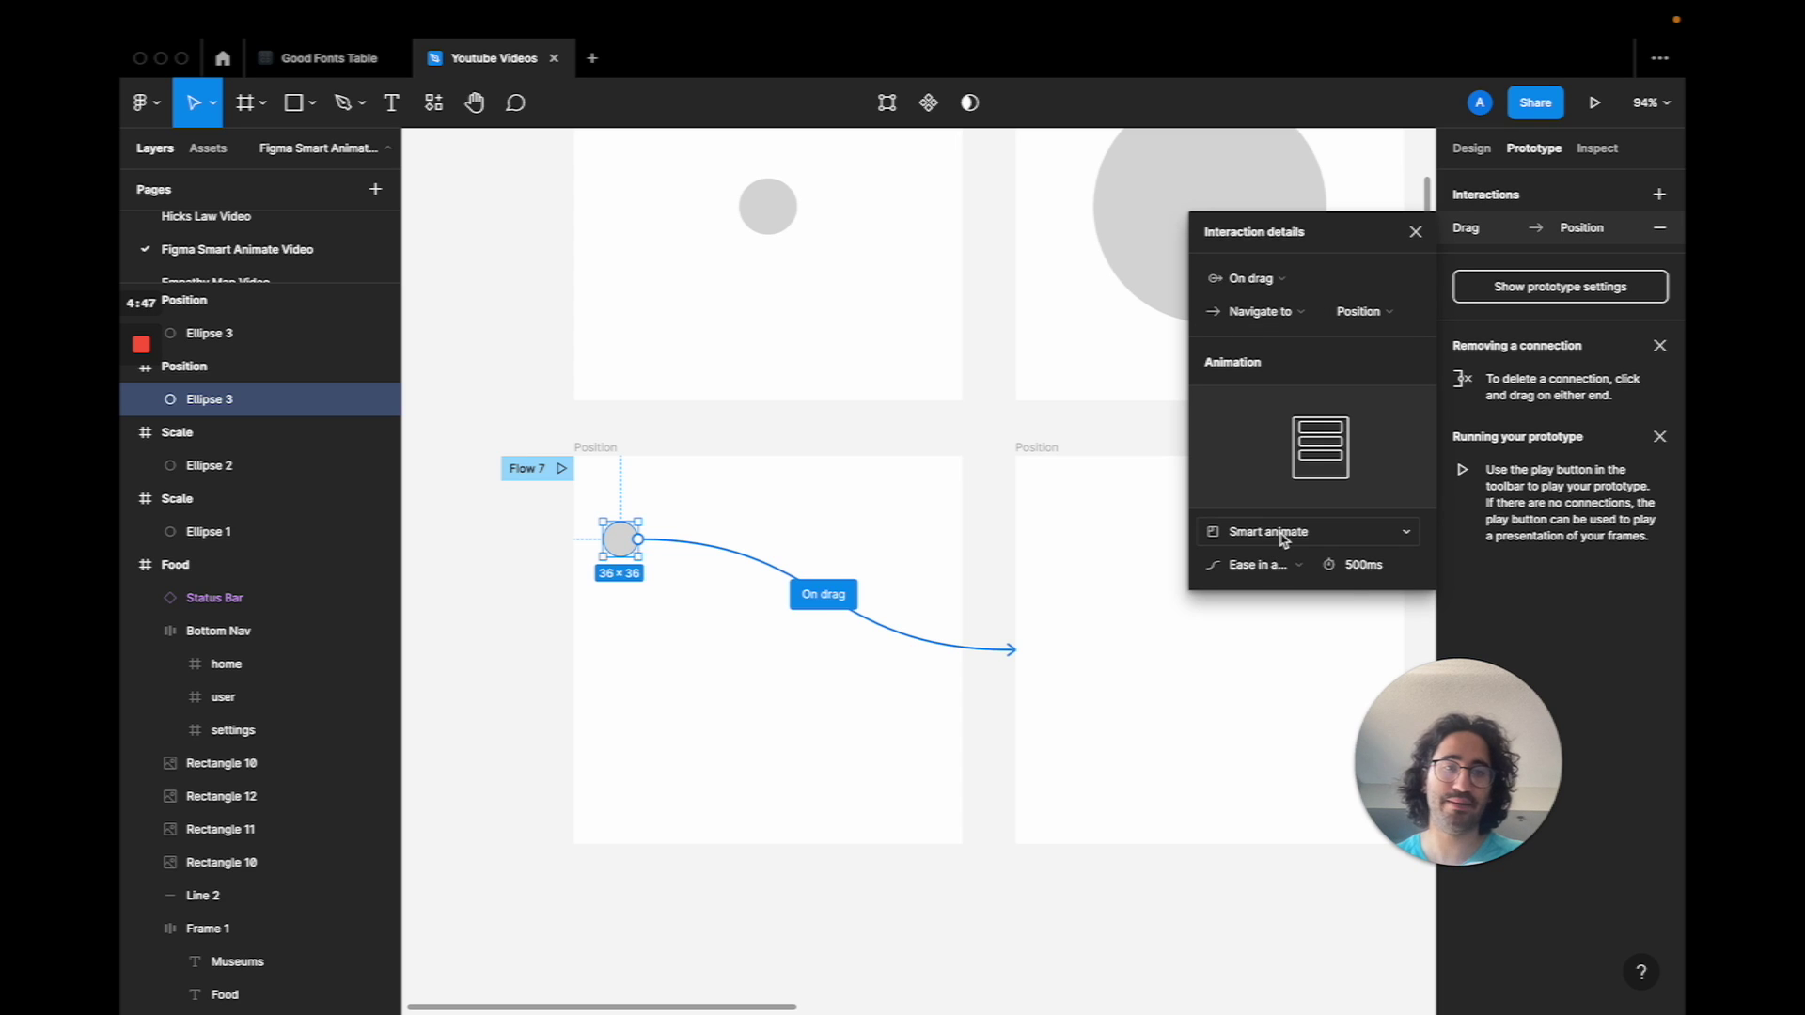
{"action": "left_click", "coordinate": [1415, 231]}
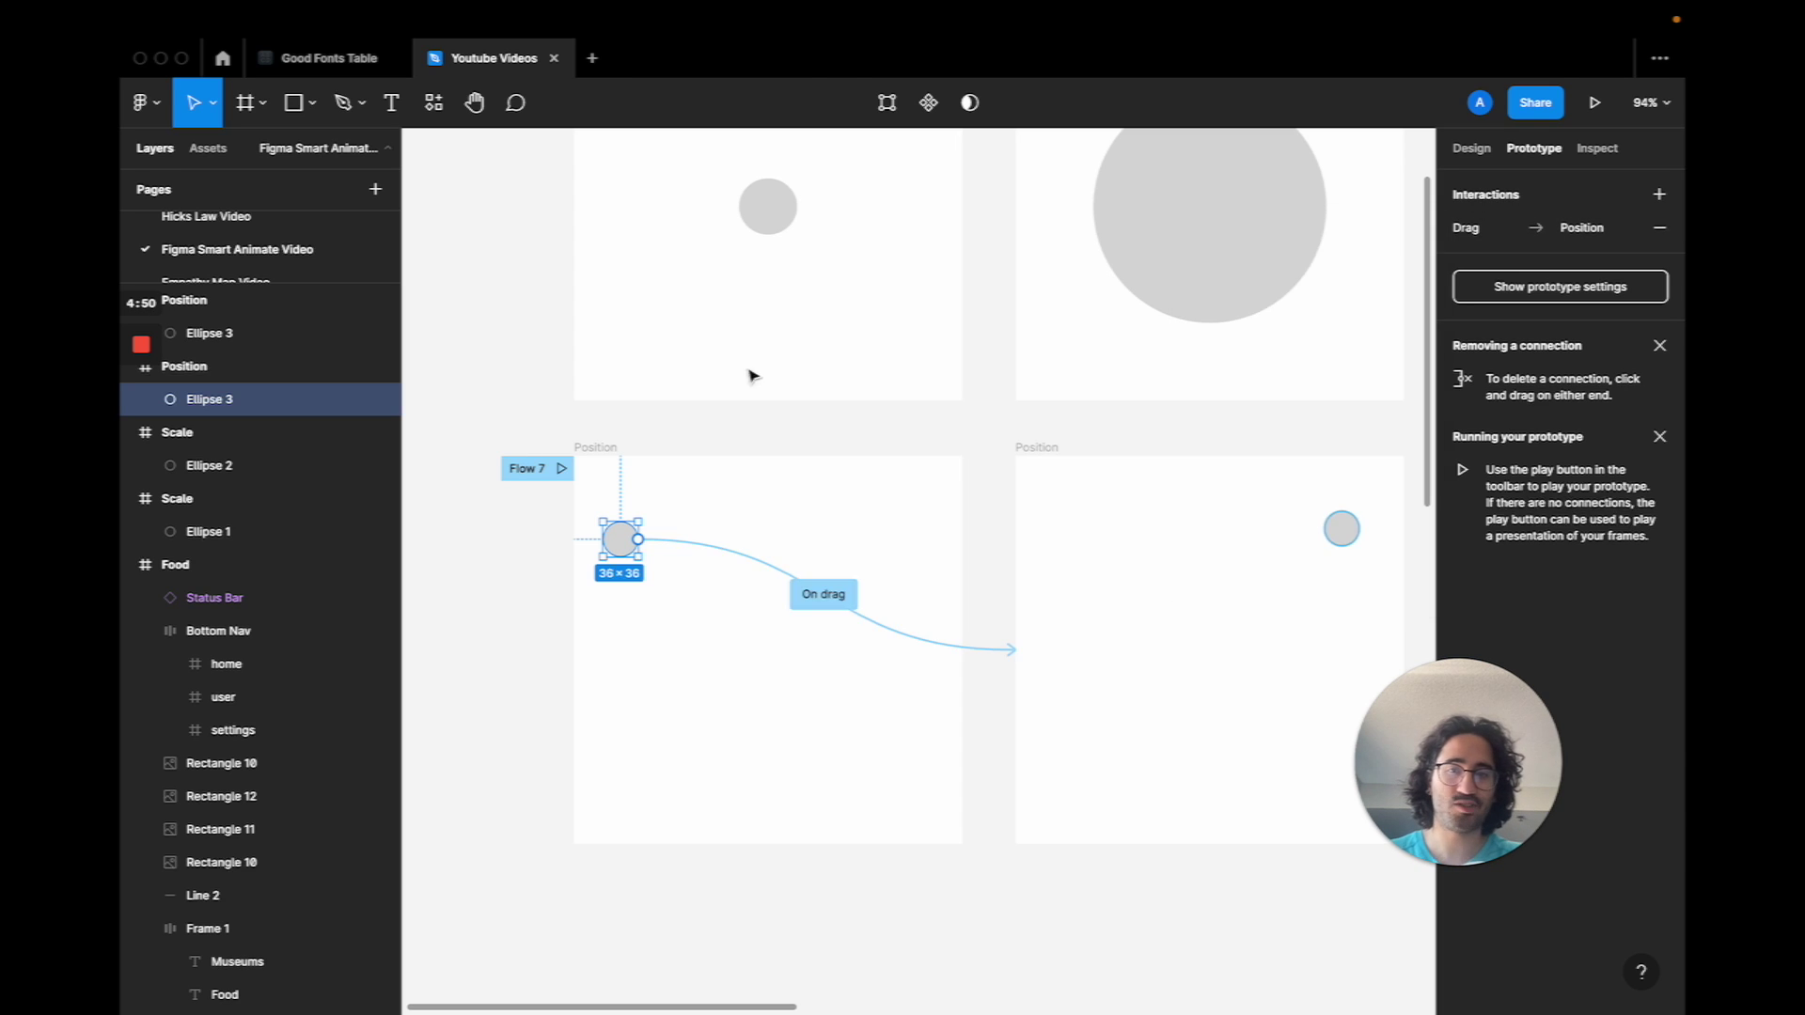
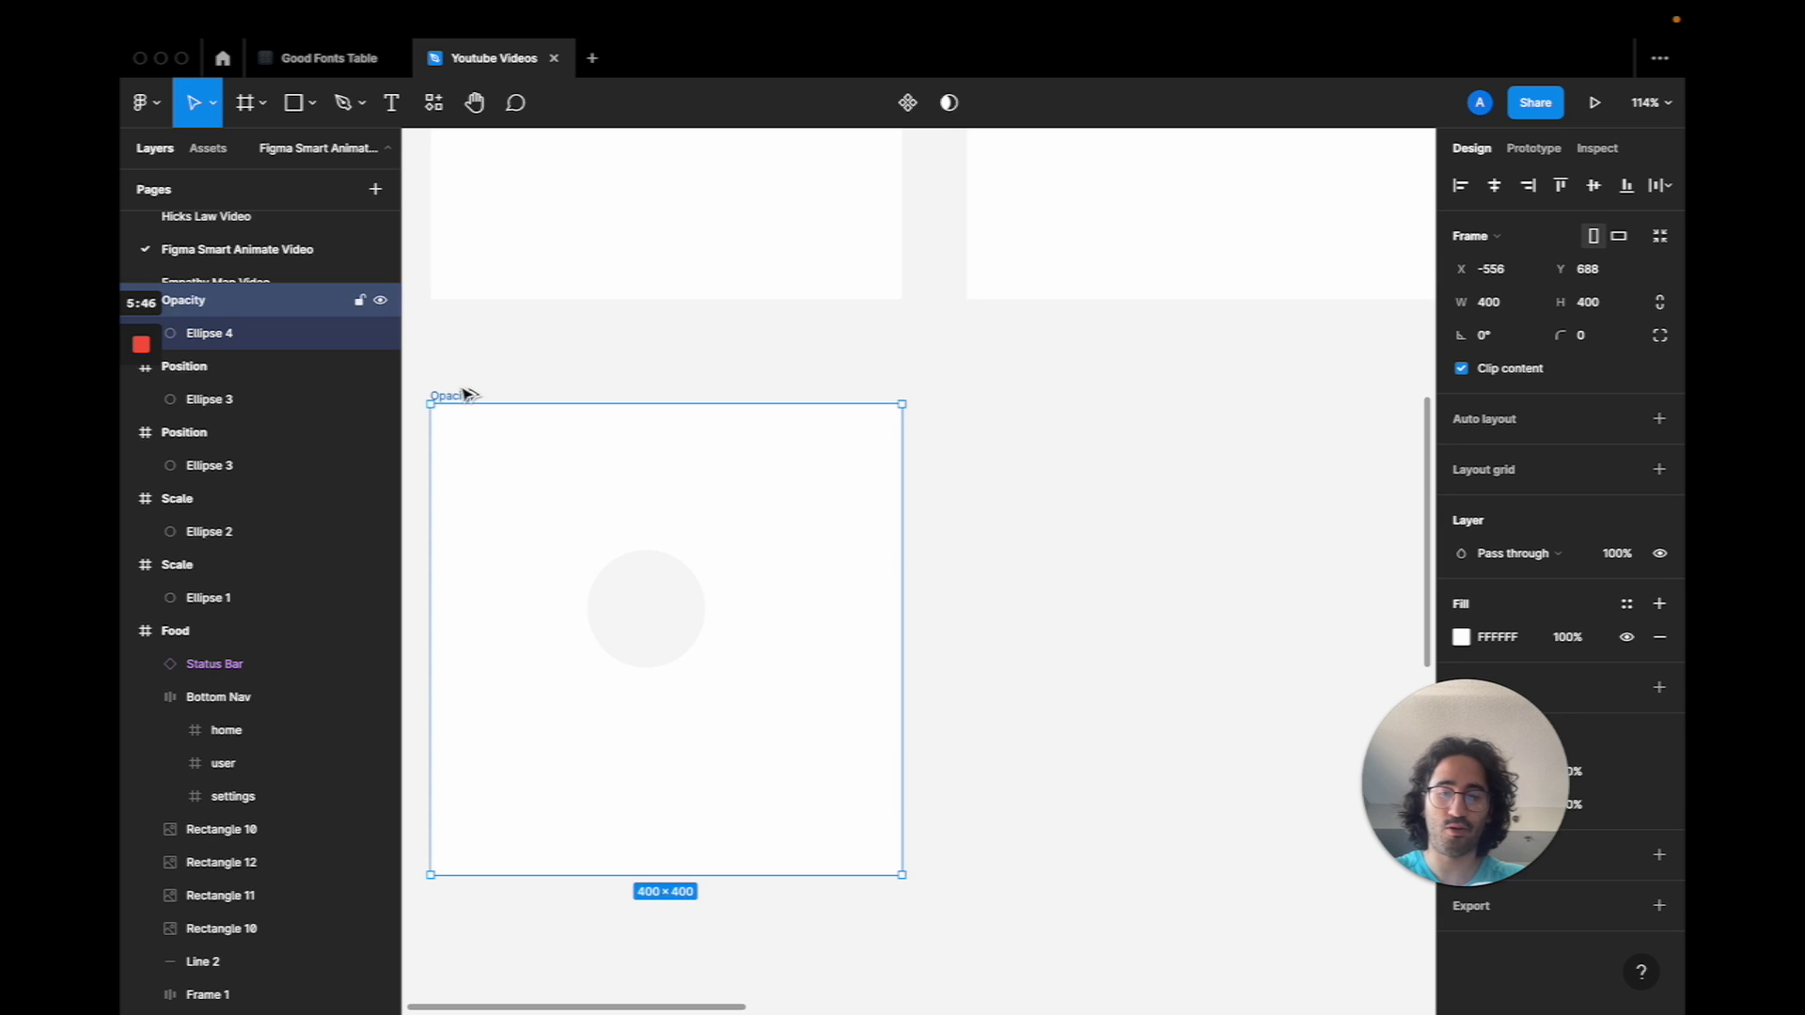
Duplicate the Opacity frame alongside the original and set the opacity of the copy's circle to 100%
{"action": "left_click_drag", "start_coordinate": [466, 396], "coordinate": [1006, 395]}
{"action": "left_click", "coordinate": [1165, 663]}
{"action": "left_click", "coordinate": [1617, 553]}
{"action": "type", "text": "100"}
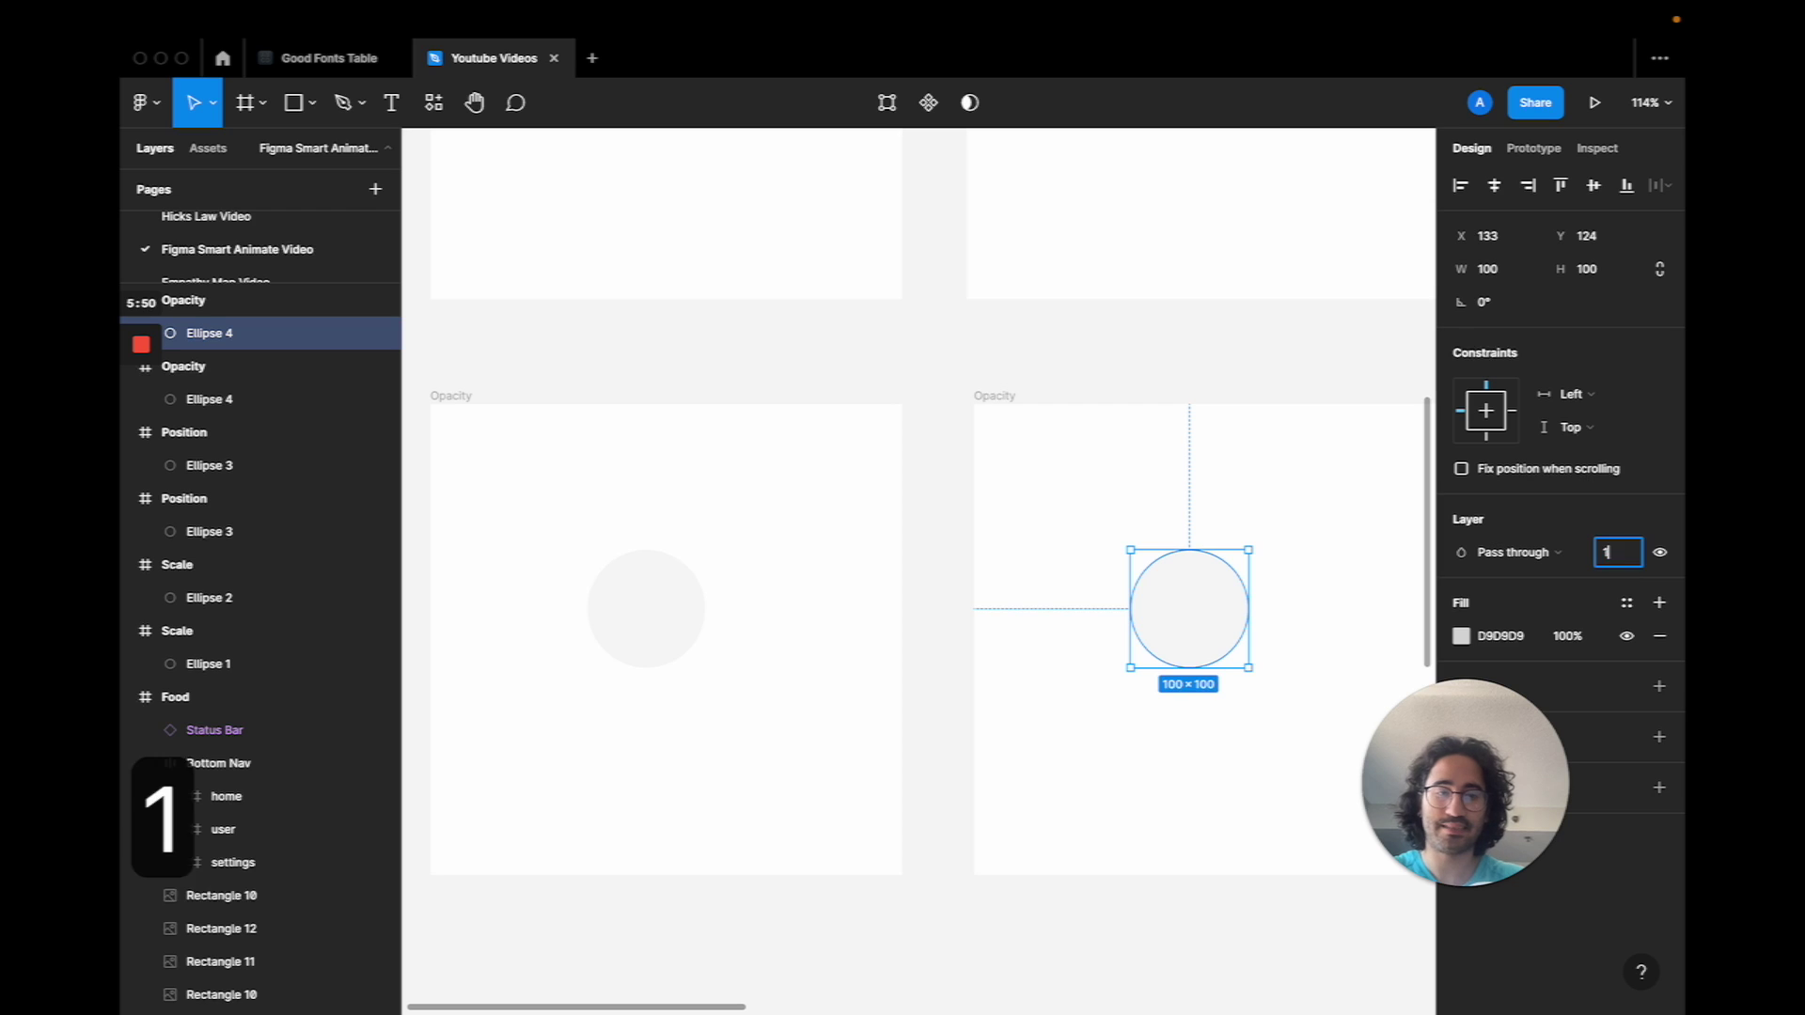
{"action": "key", "text": "Return"}
{"action": "left_click", "coordinate": [950, 371]}
{"action": "scroll", "coordinate": [874, 342], "scroll_direction": "left", "scroll_amount": 5}
{"action": "scroll", "coordinate": [874, 342], "scroll_direction": "down", "scroll_amount": 2}
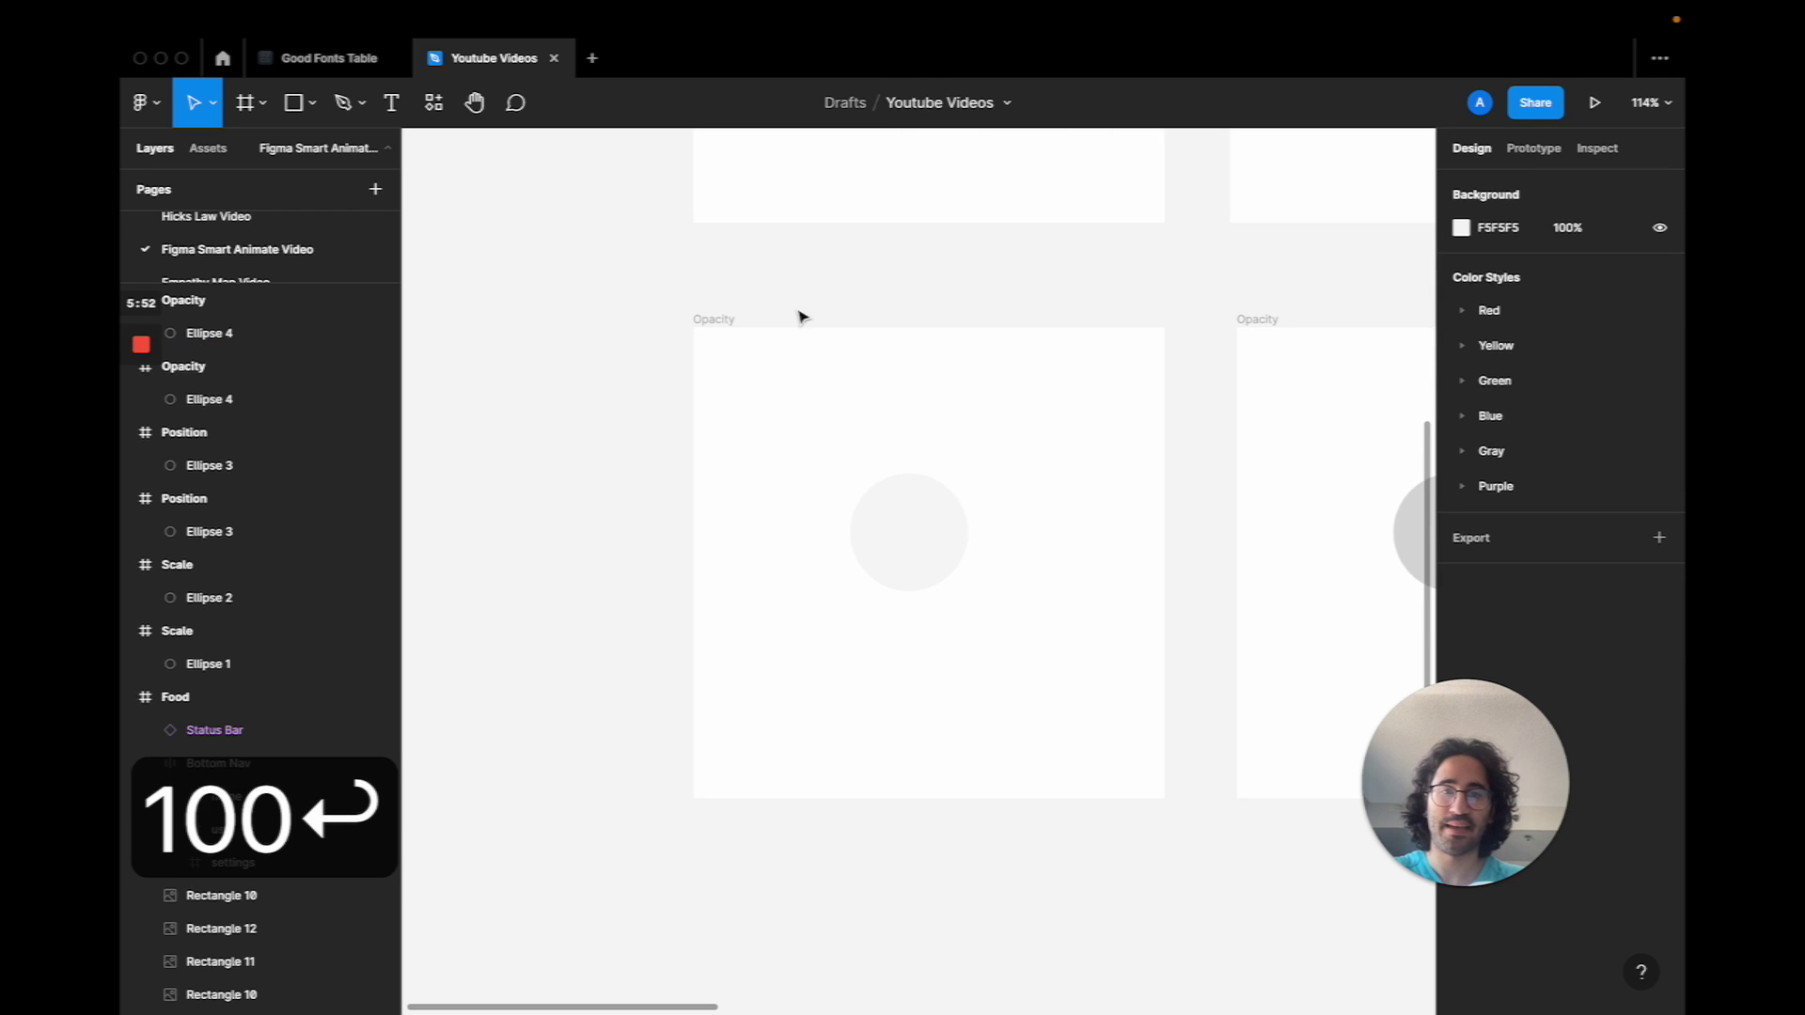
Connect the circle in the first Opacity frame to the second Opacity frame with an On click Smart animate interaction
{"action": "left_click", "coordinate": [722, 324]}
{"action": "scroll", "coordinate": [722, 324], "scroll_direction": "right", "scroll_amount": 5}
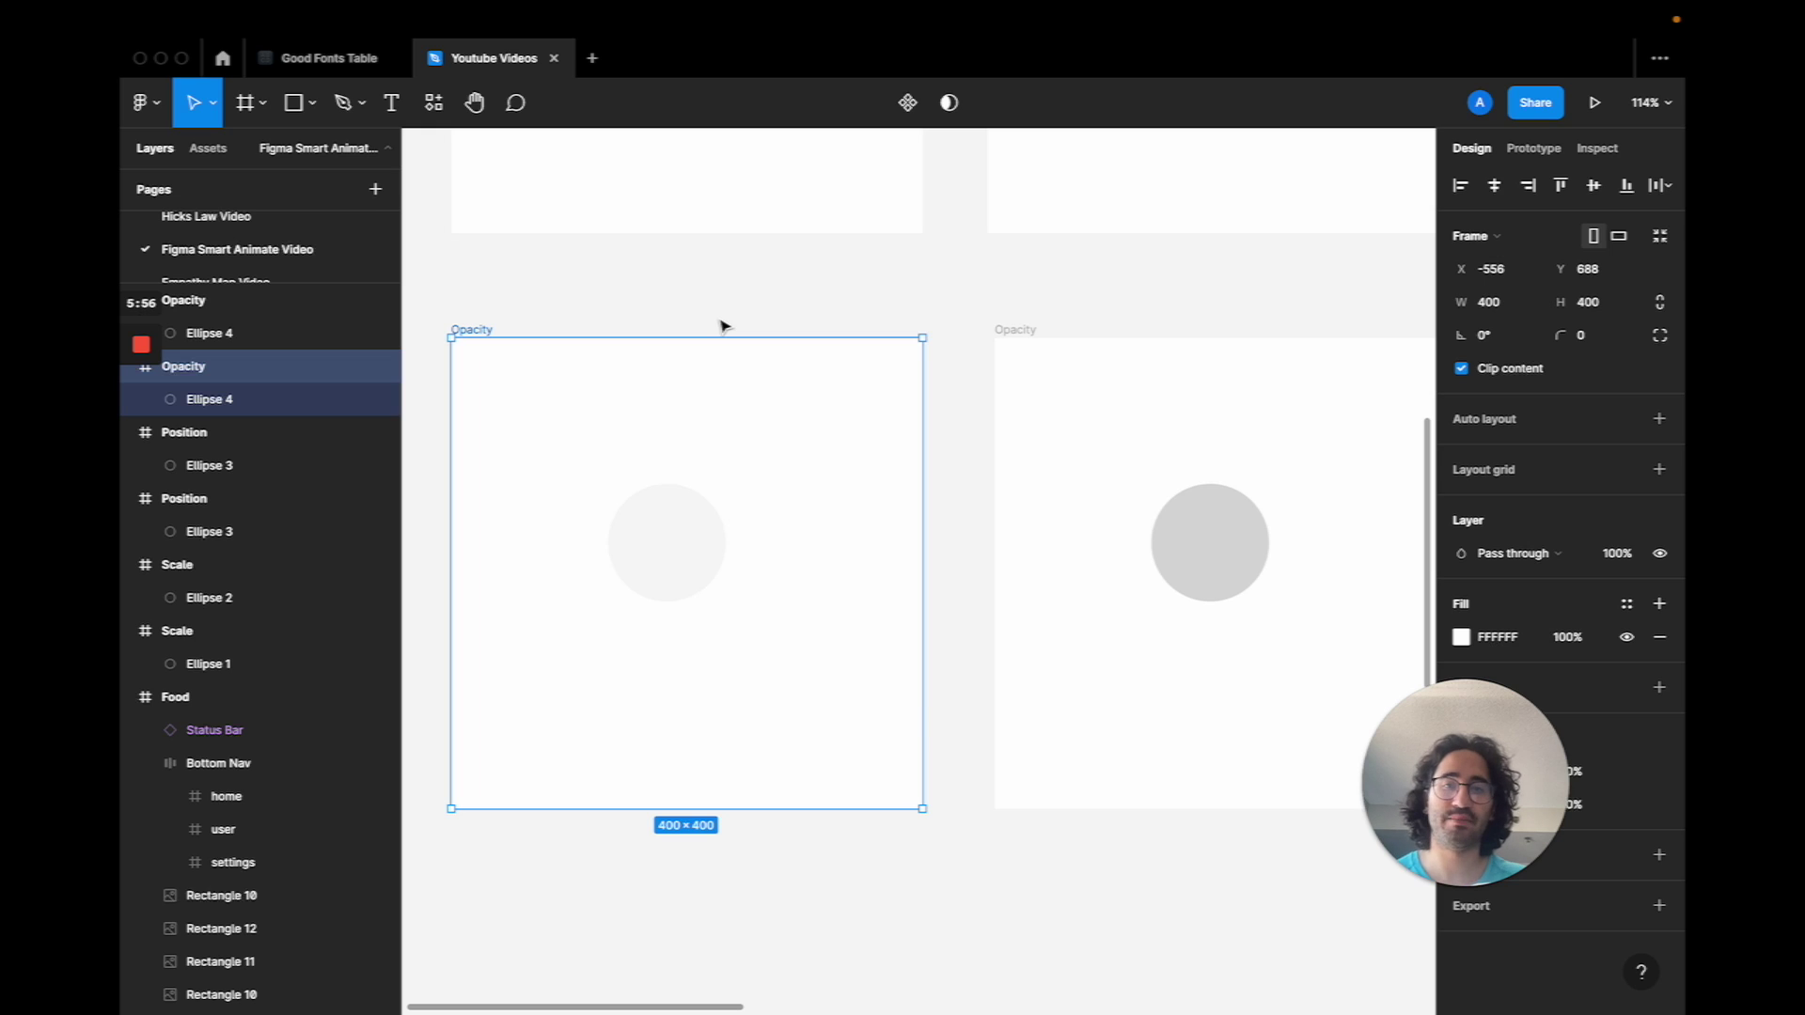
{"action": "left_click", "coordinate": [657, 532]}
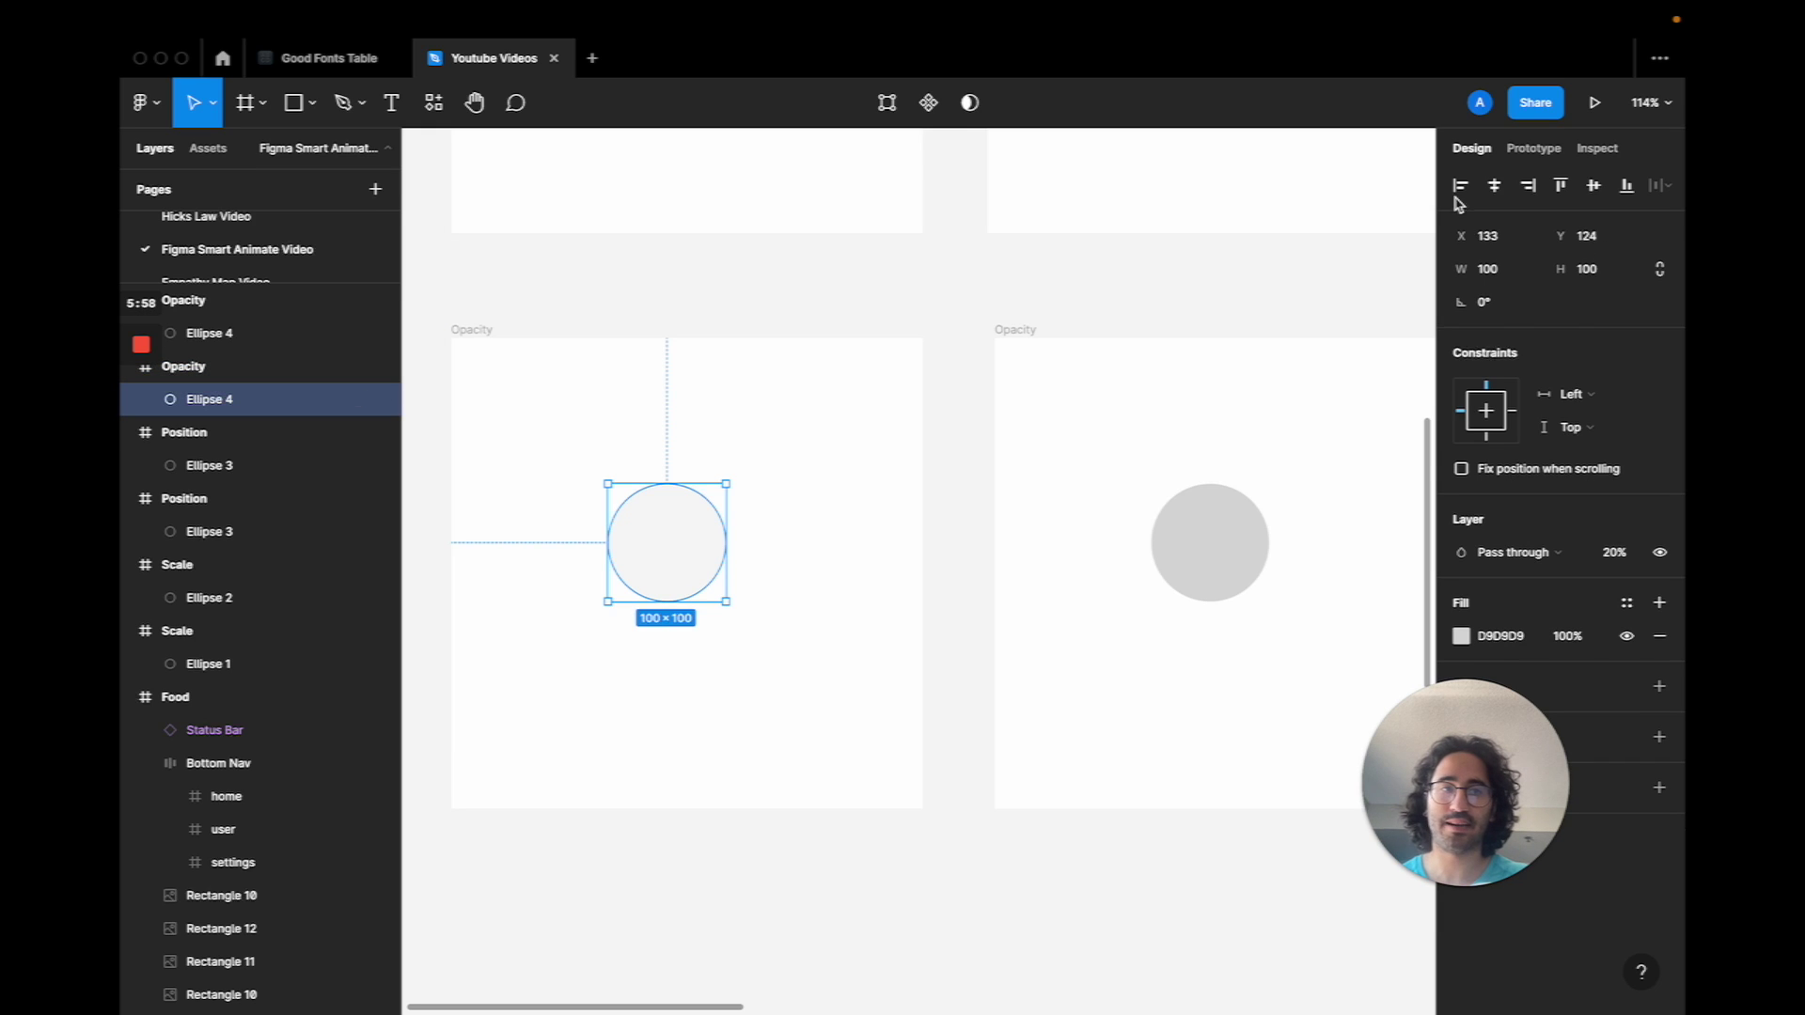
{"action": "left_click", "coordinate": [1521, 150]}
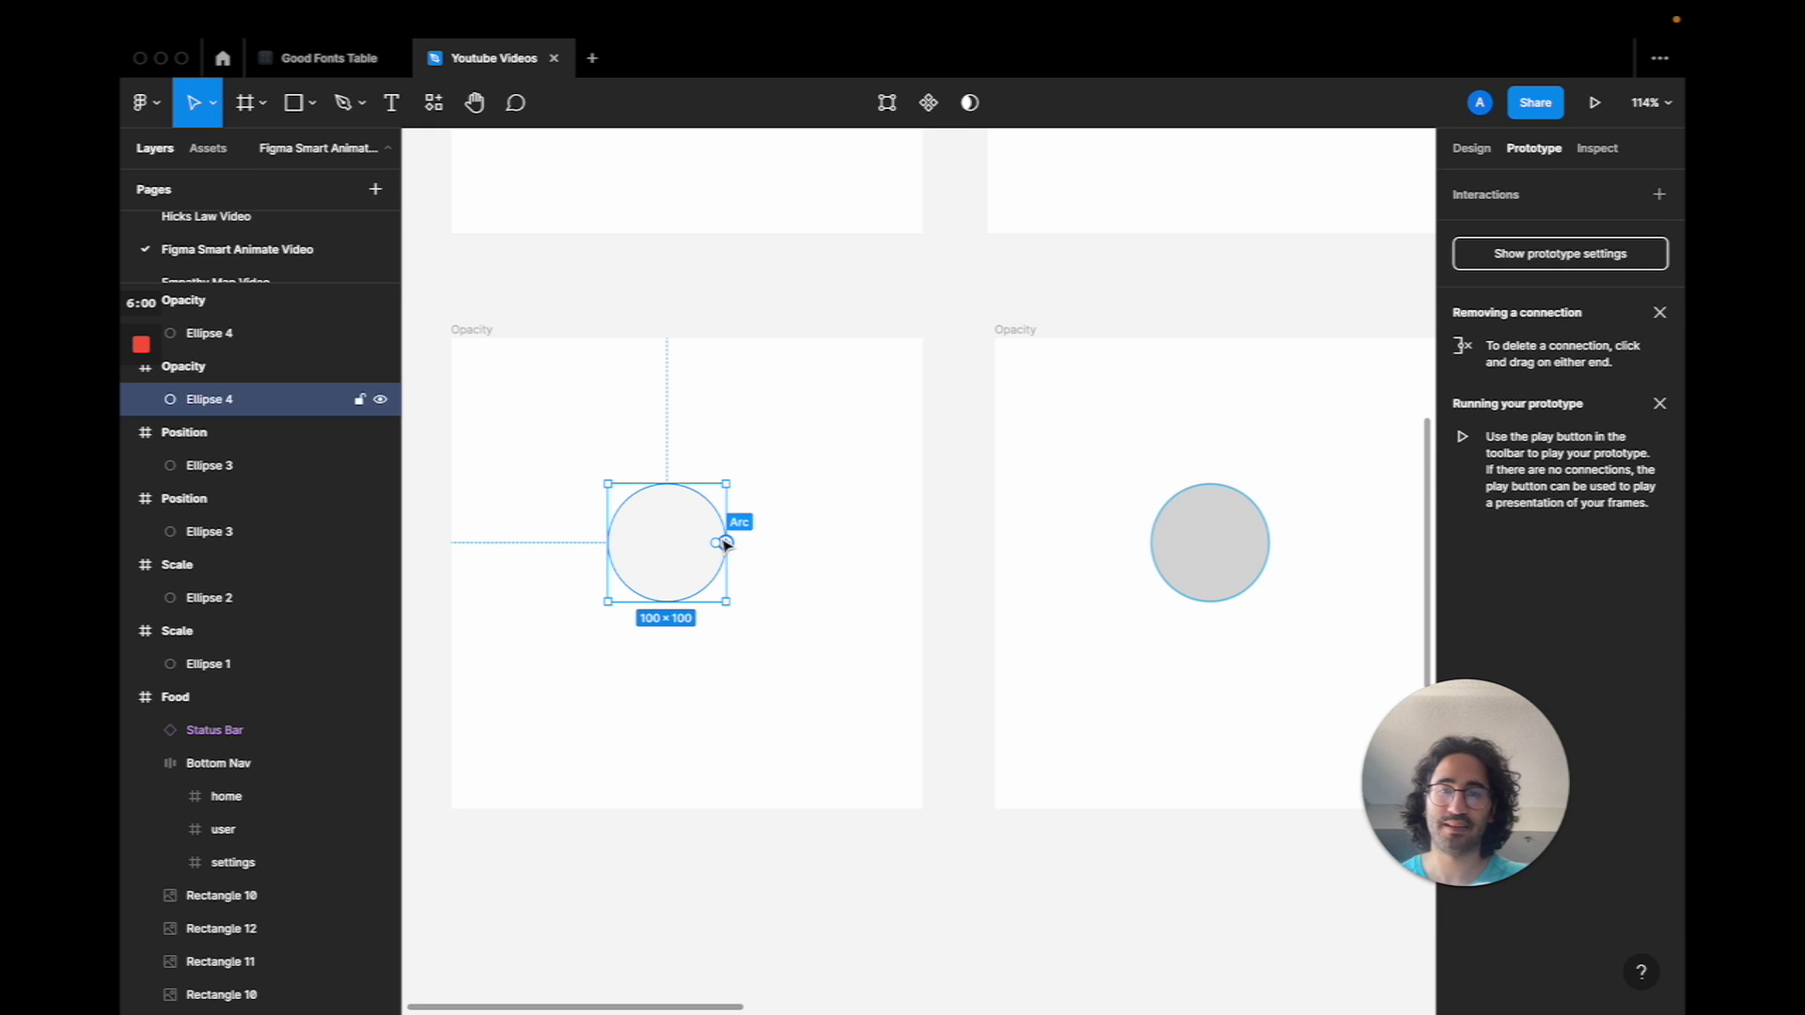
{"action": "left_click_drag", "start_coordinate": [728, 544], "coordinate": [1031, 546]}
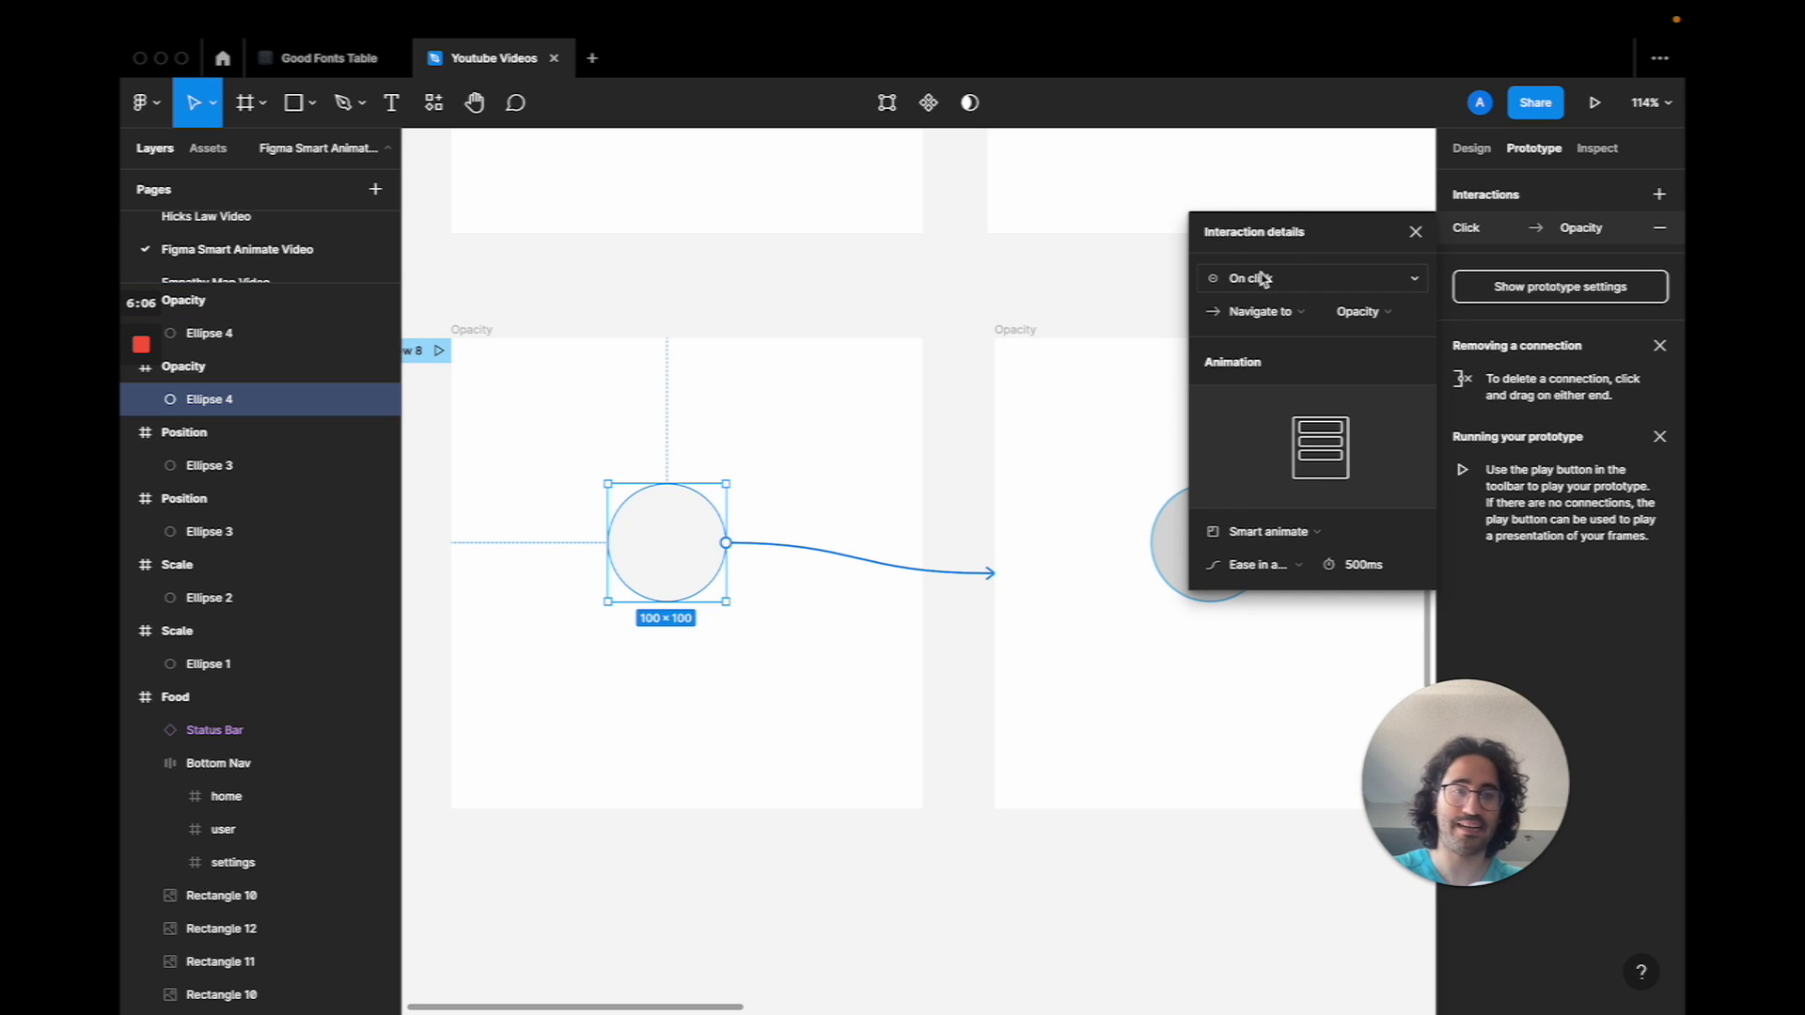
{"action": "left_click", "coordinate": [1415, 231]}
{"action": "scroll", "coordinate": [427, 434], "scroll_direction": "left", "scroll_amount": 2}
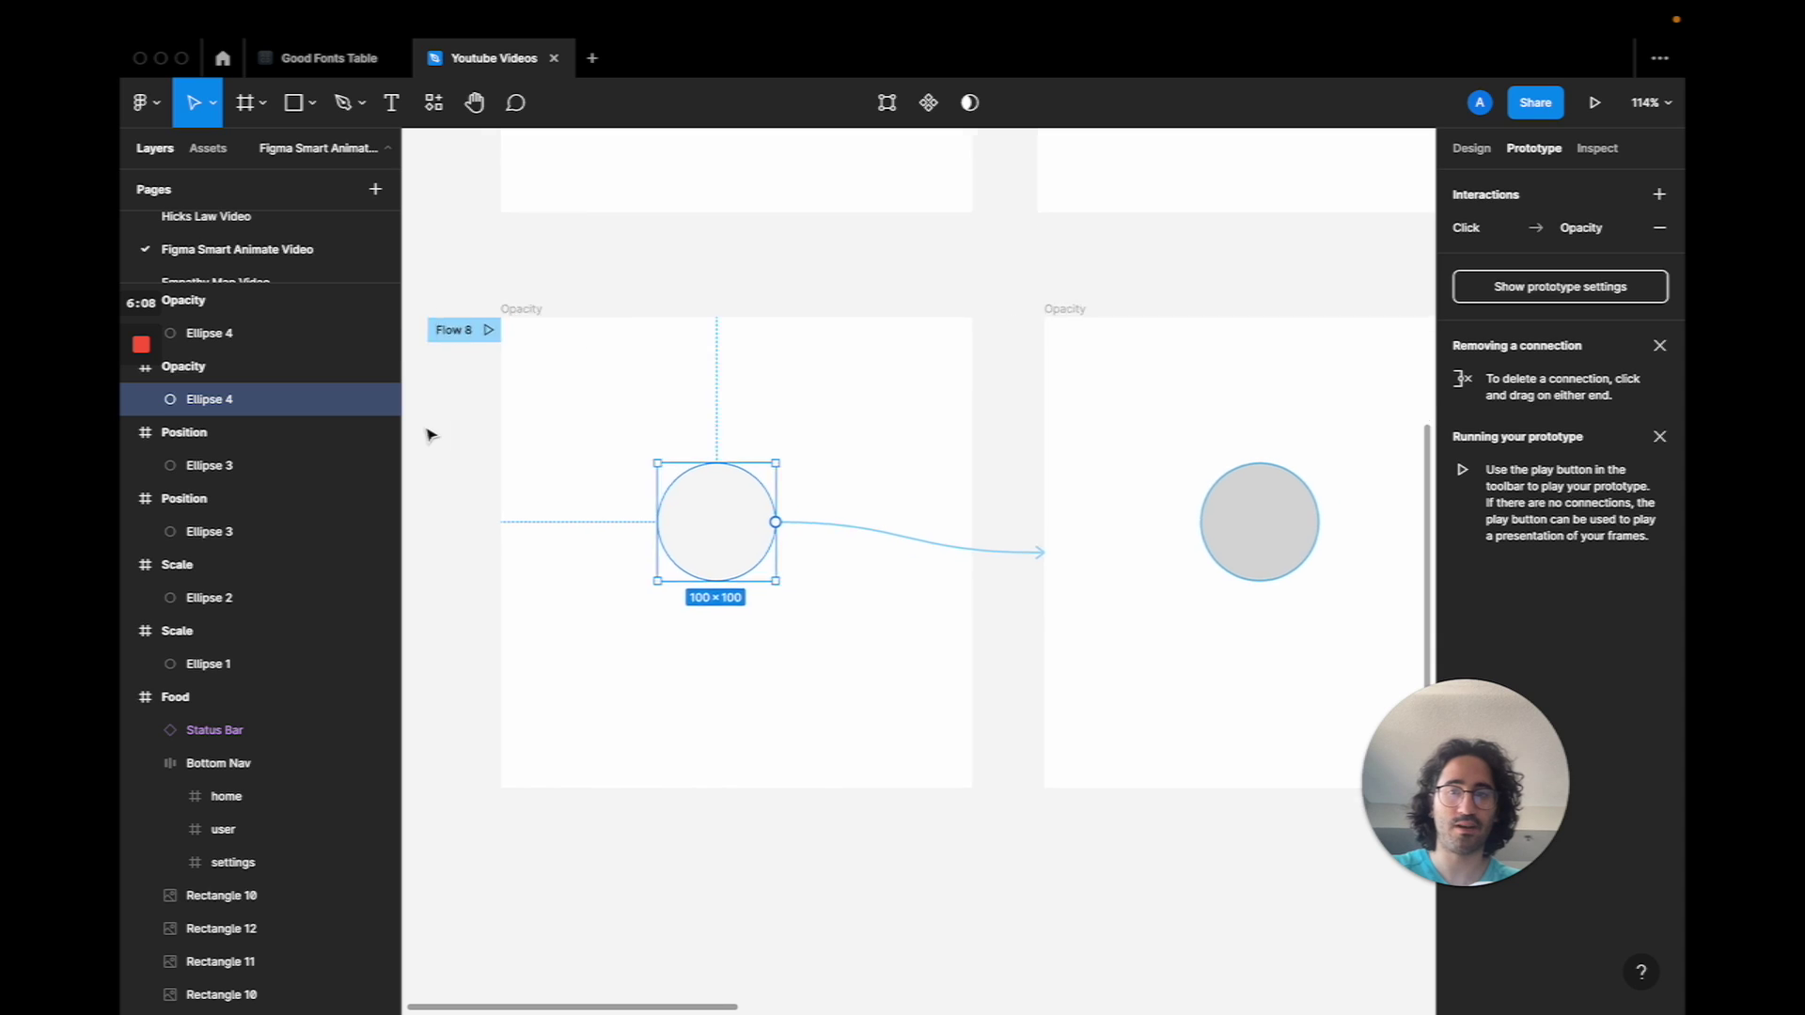
Preview the Flow 8 opacity prototype and return to the design file
{"action": "scroll", "coordinate": [427, 434], "scroll_direction": "left", "scroll_amount": 2}
{"action": "left_click", "coordinate": [584, 325]}
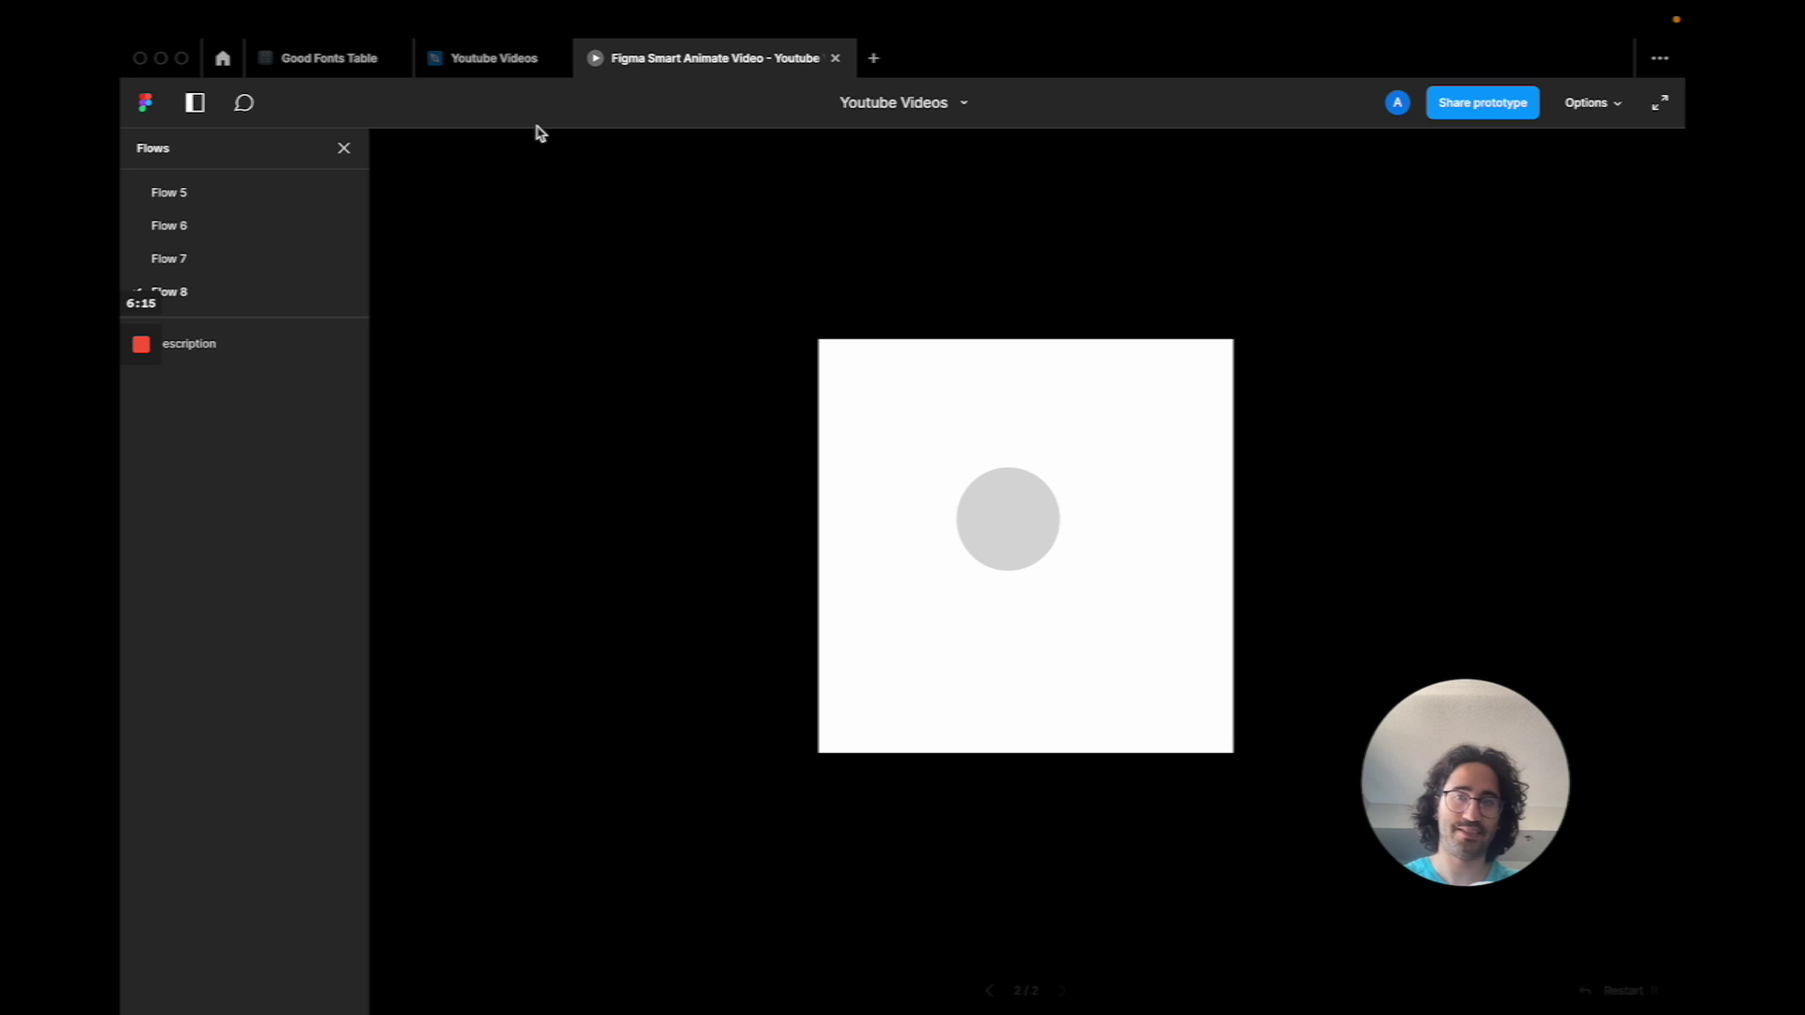
{"action": "left_click", "coordinate": [478, 62]}
Darken the fill of the circle in the first Opacity frame to 262626
{"action": "left_click", "coordinate": [1330, 508]}
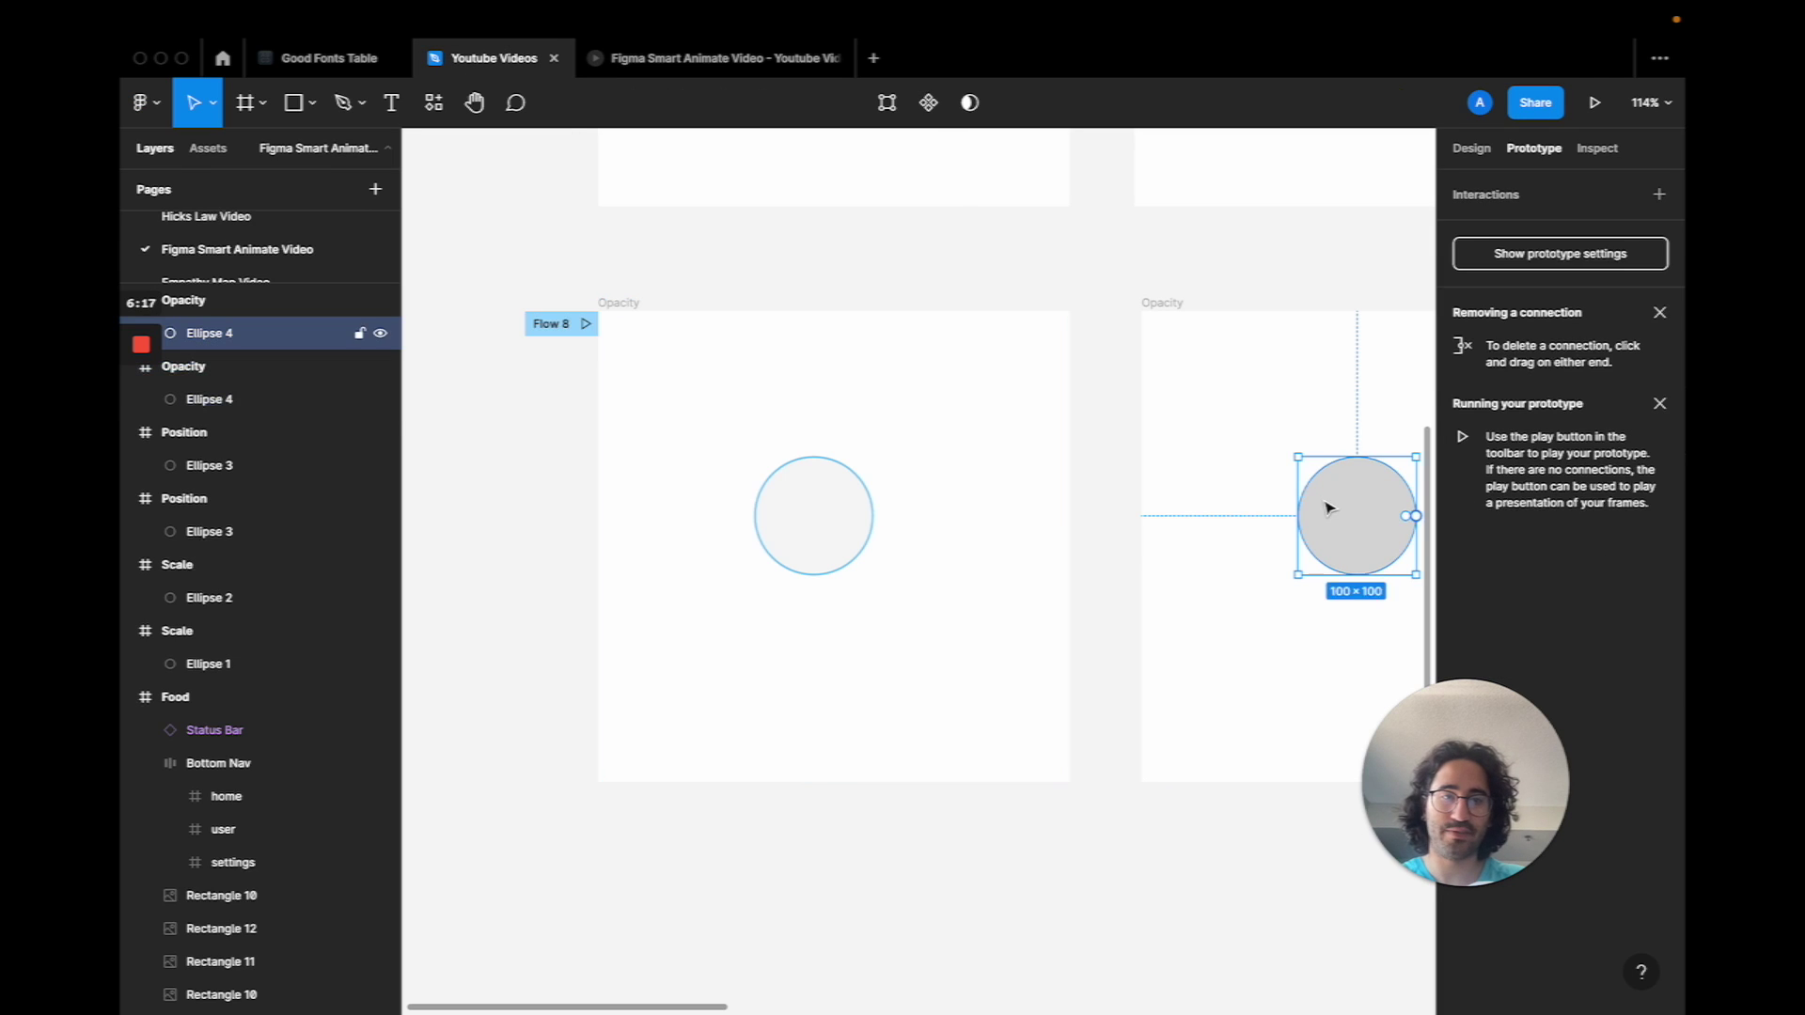
{"action": "left_click", "coordinate": [1472, 148]}
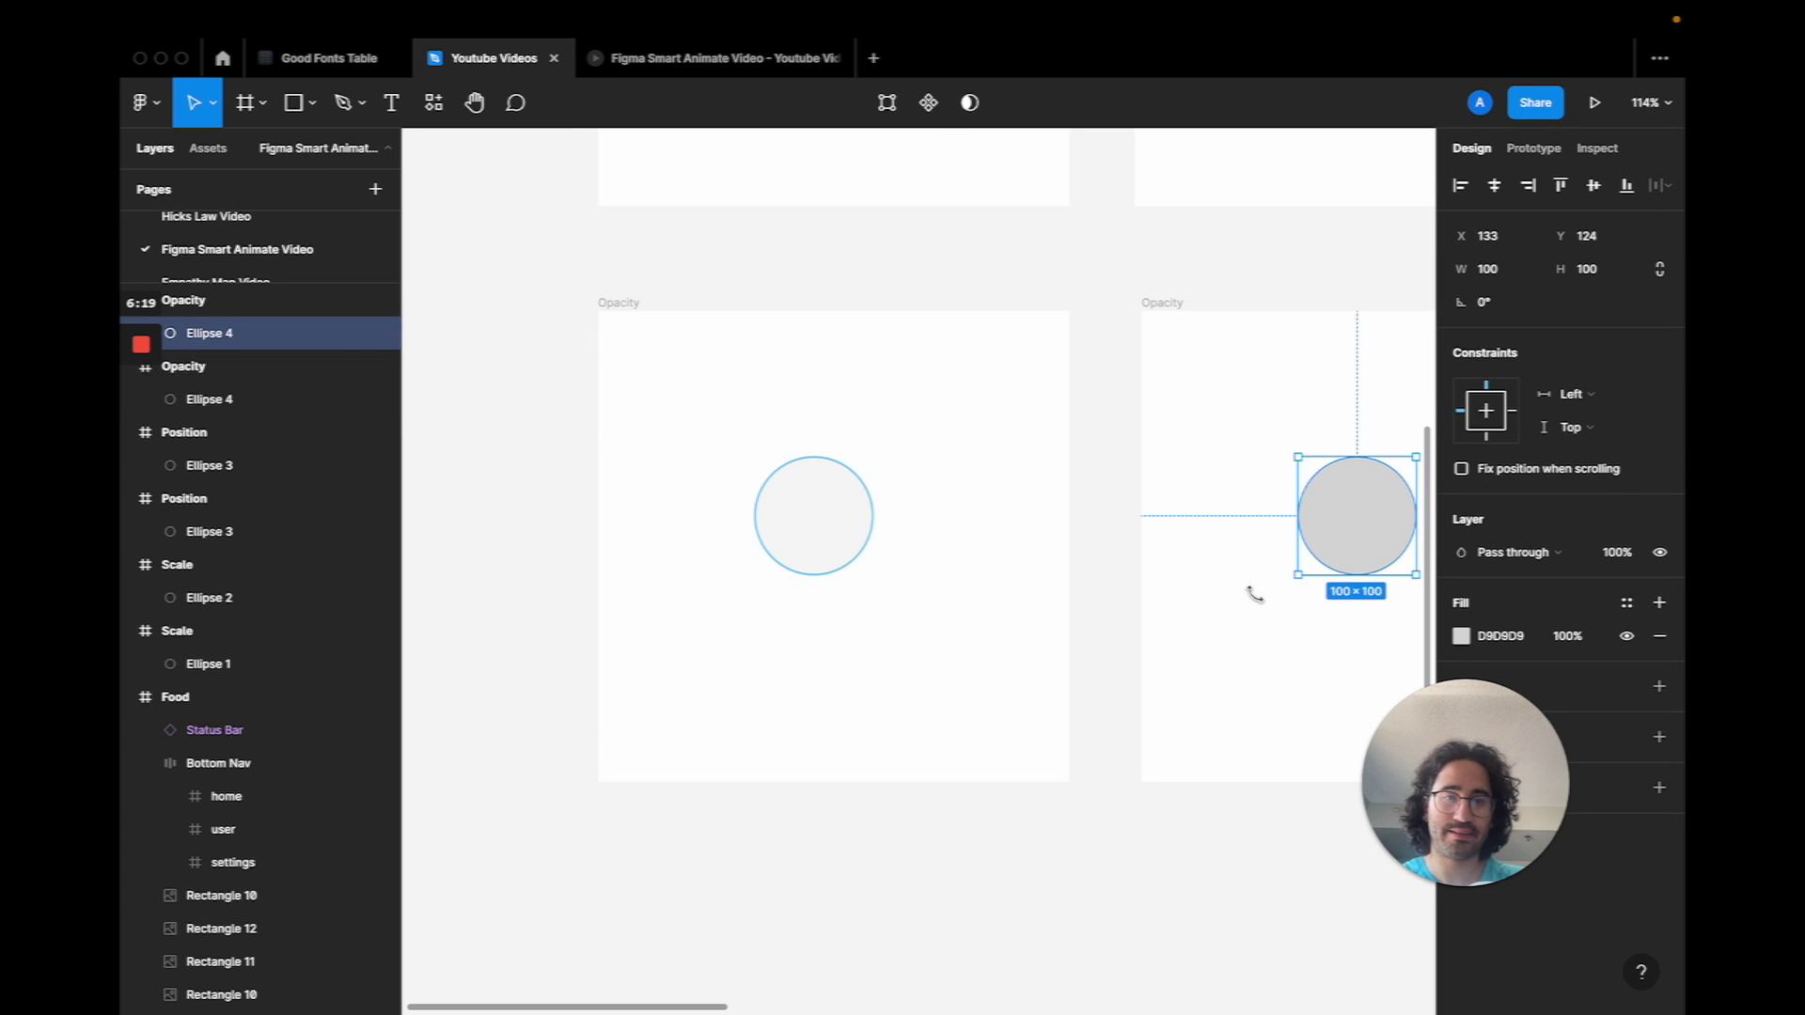
{"action": "left_click", "coordinate": [807, 523]}
{"action": "left_click", "coordinate": [1461, 636]}
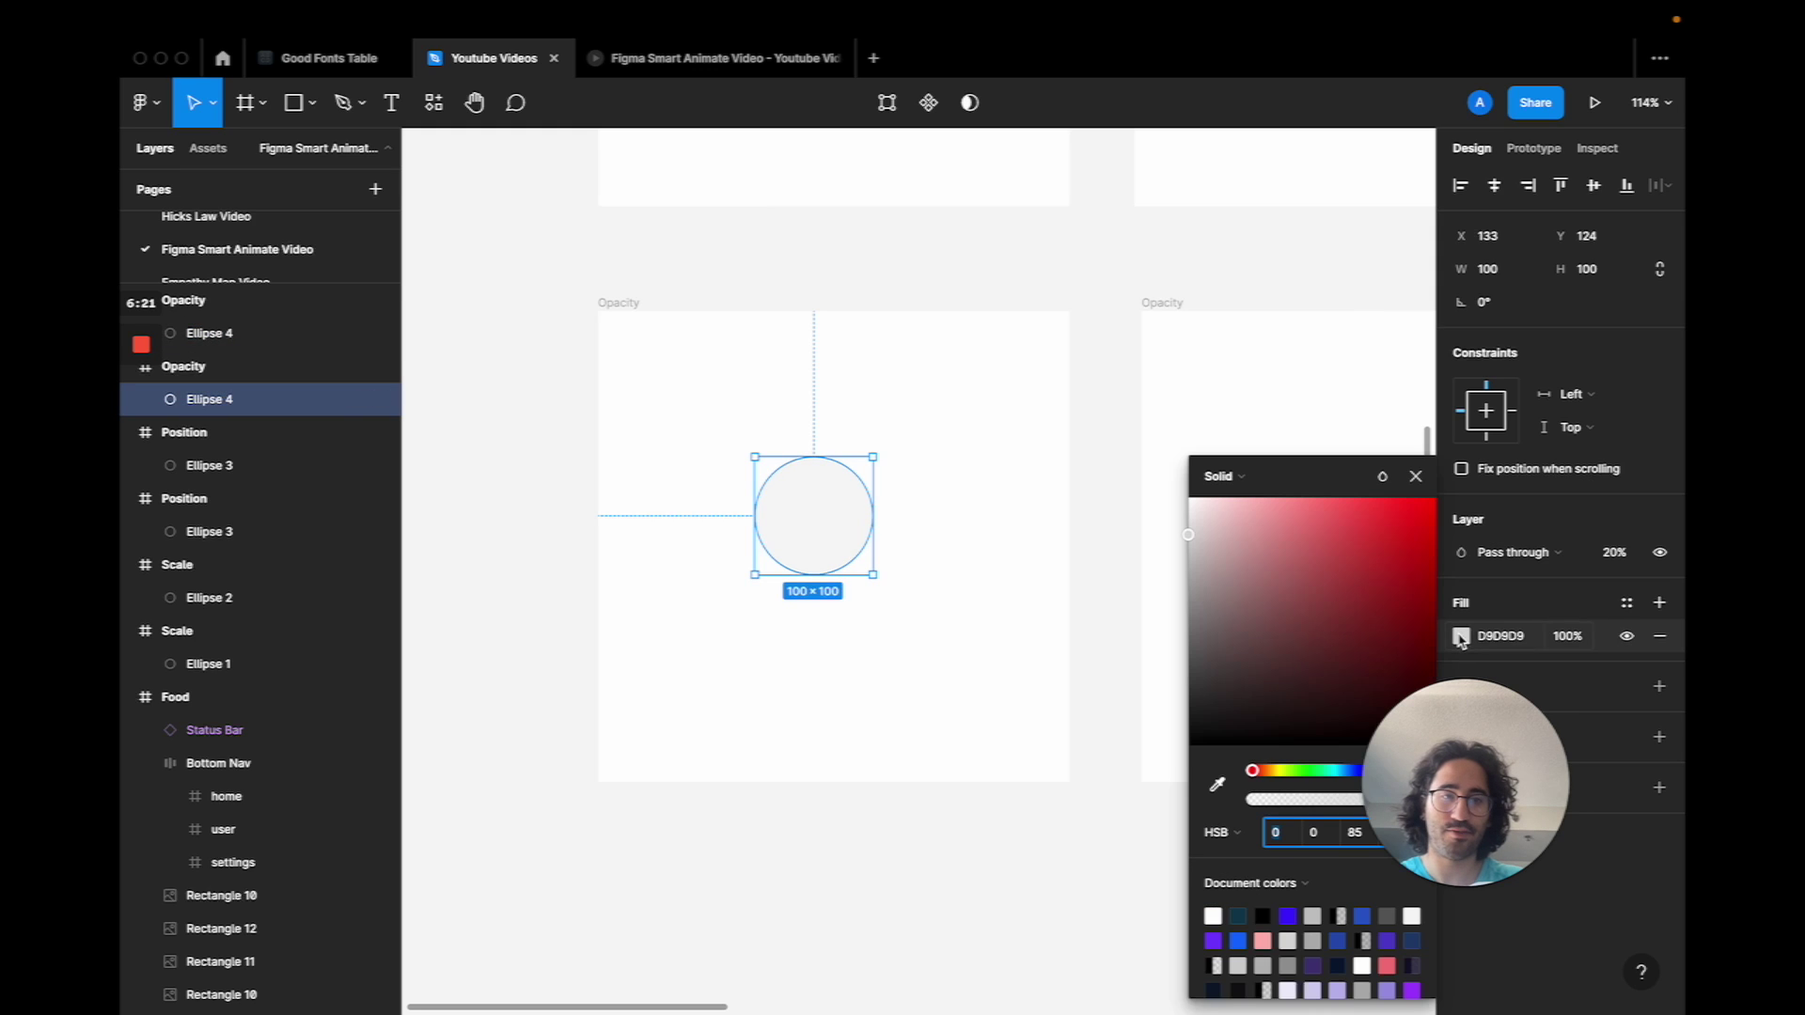
{"action": "left_click_drag", "start_coordinate": [1228, 619], "coordinate": [1194, 703]}
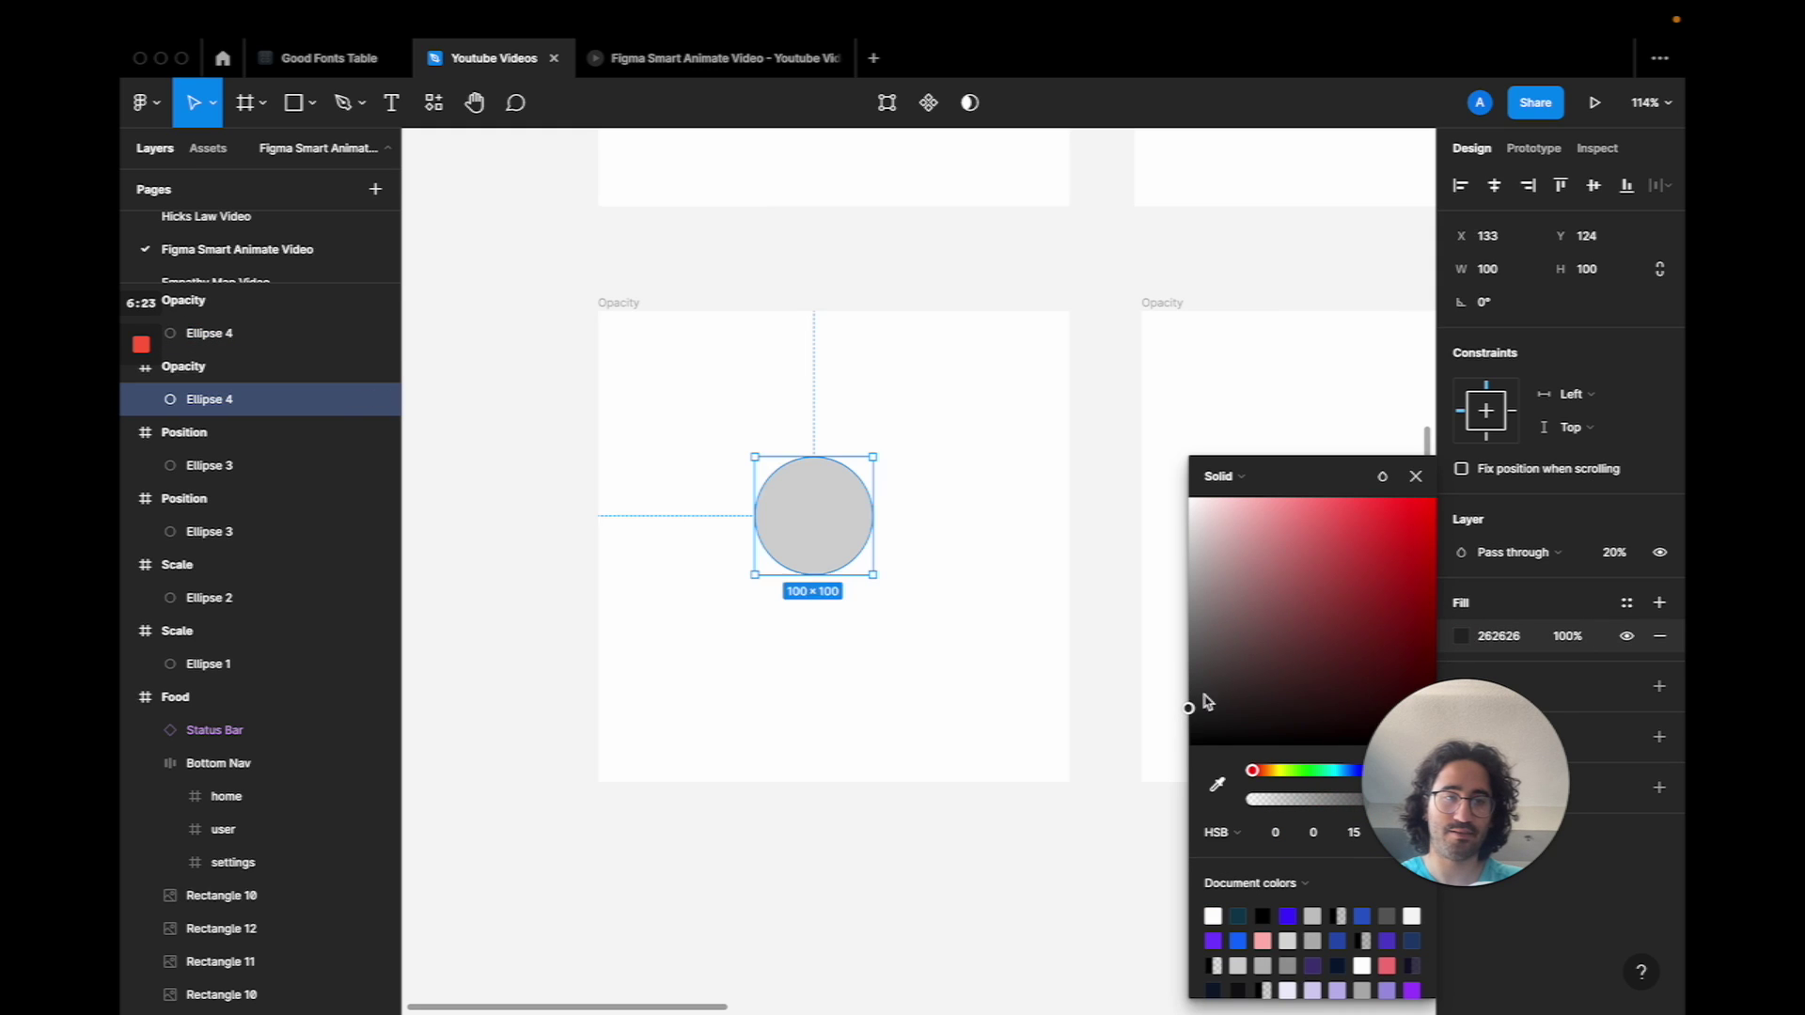
Copy the fill colour 262626 from the first Opacity frame's circle to the second frame's circle
{"action": "left_click", "coordinate": [1513, 633]}
{"action": "key", "text": "super+c"}
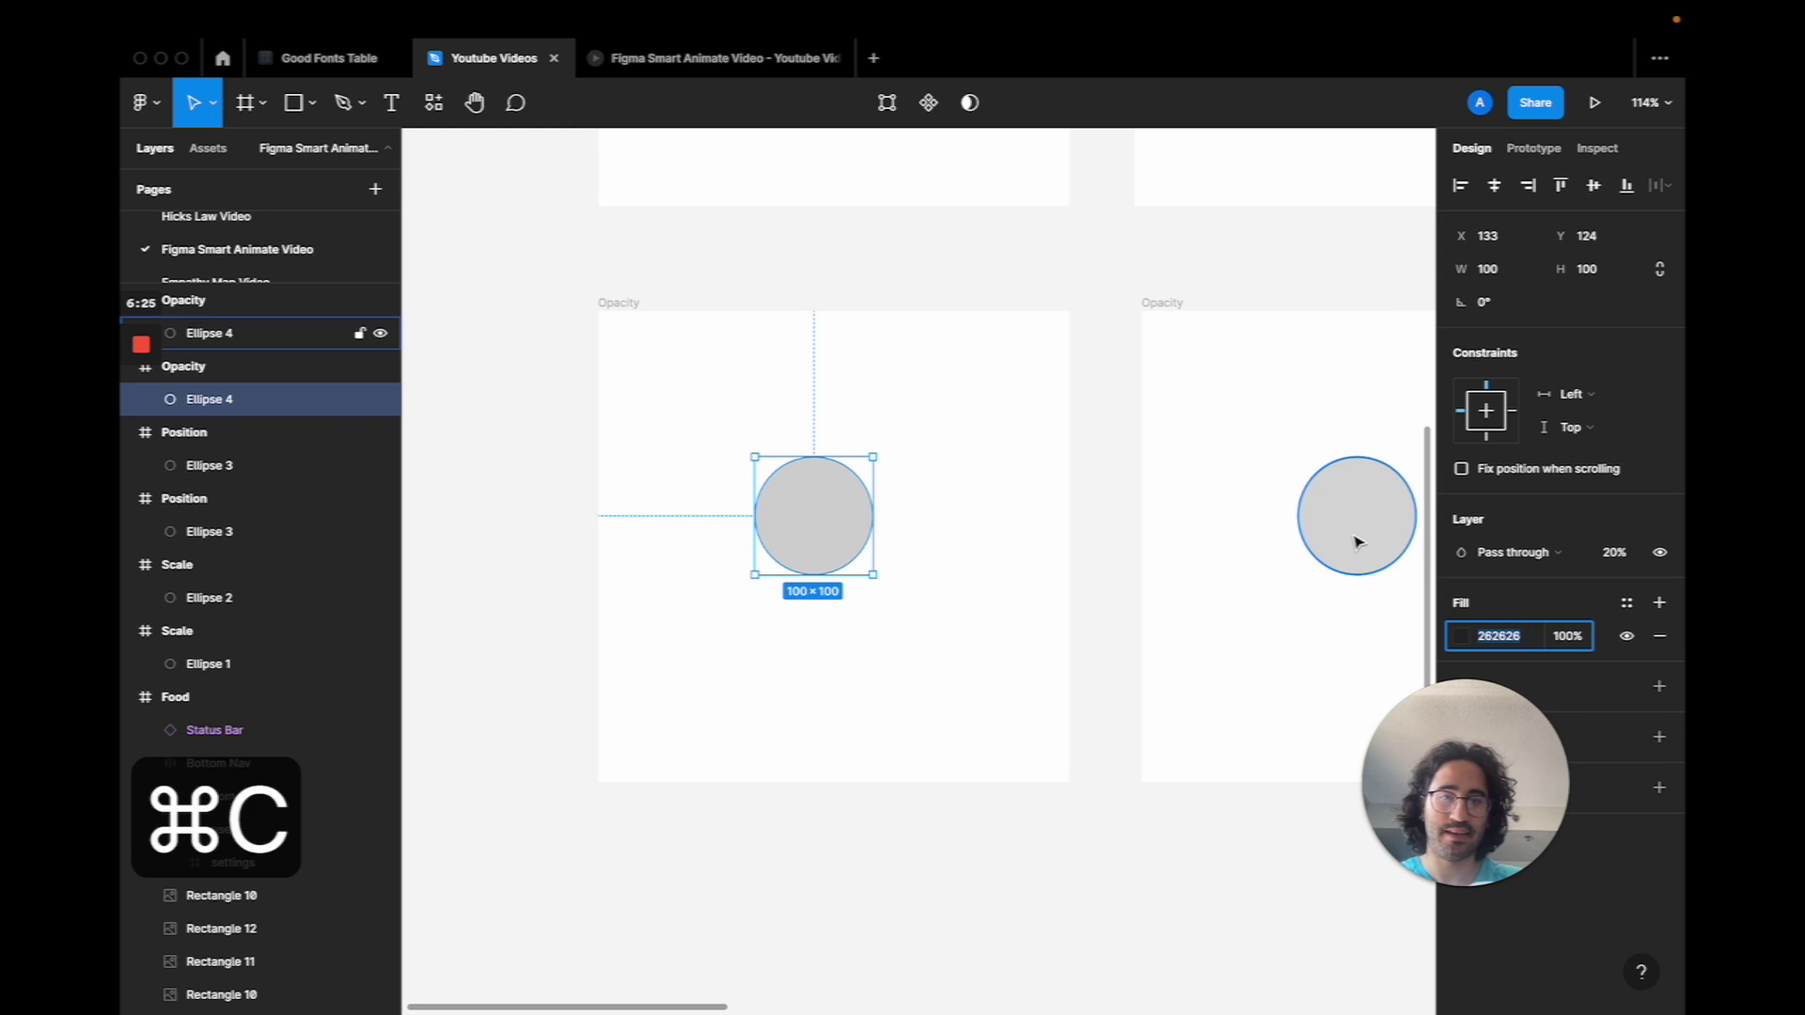
{"action": "left_click", "coordinate": [1353, 515]}
{"action": "left_click", "coordinate": [1485, 635]}
{"action": "key", "text": "super+v"}
{"action": "key", "text": "Return"}
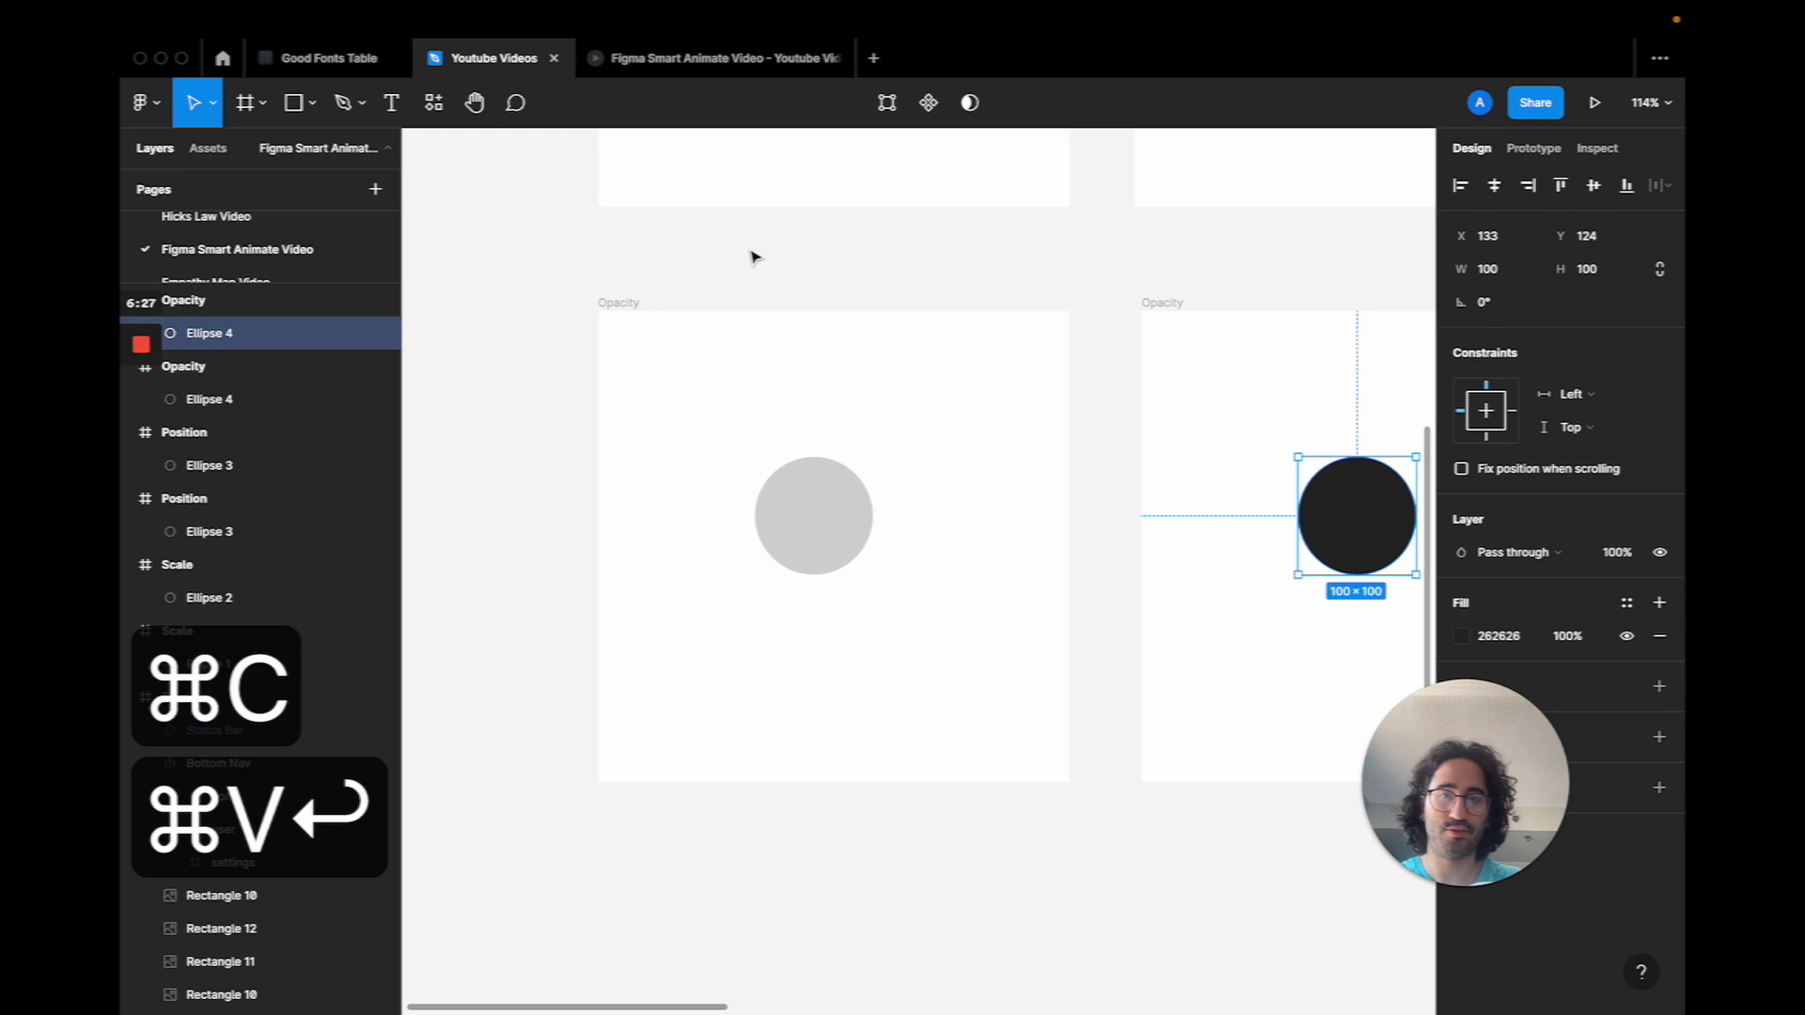
Play Flow 8 with the darker circles and trigger the circle's opacity animation
{"action": "left_click", "coordinate": [749, 254]}
{"action": "left_click", "coordinate": [612, 300]}
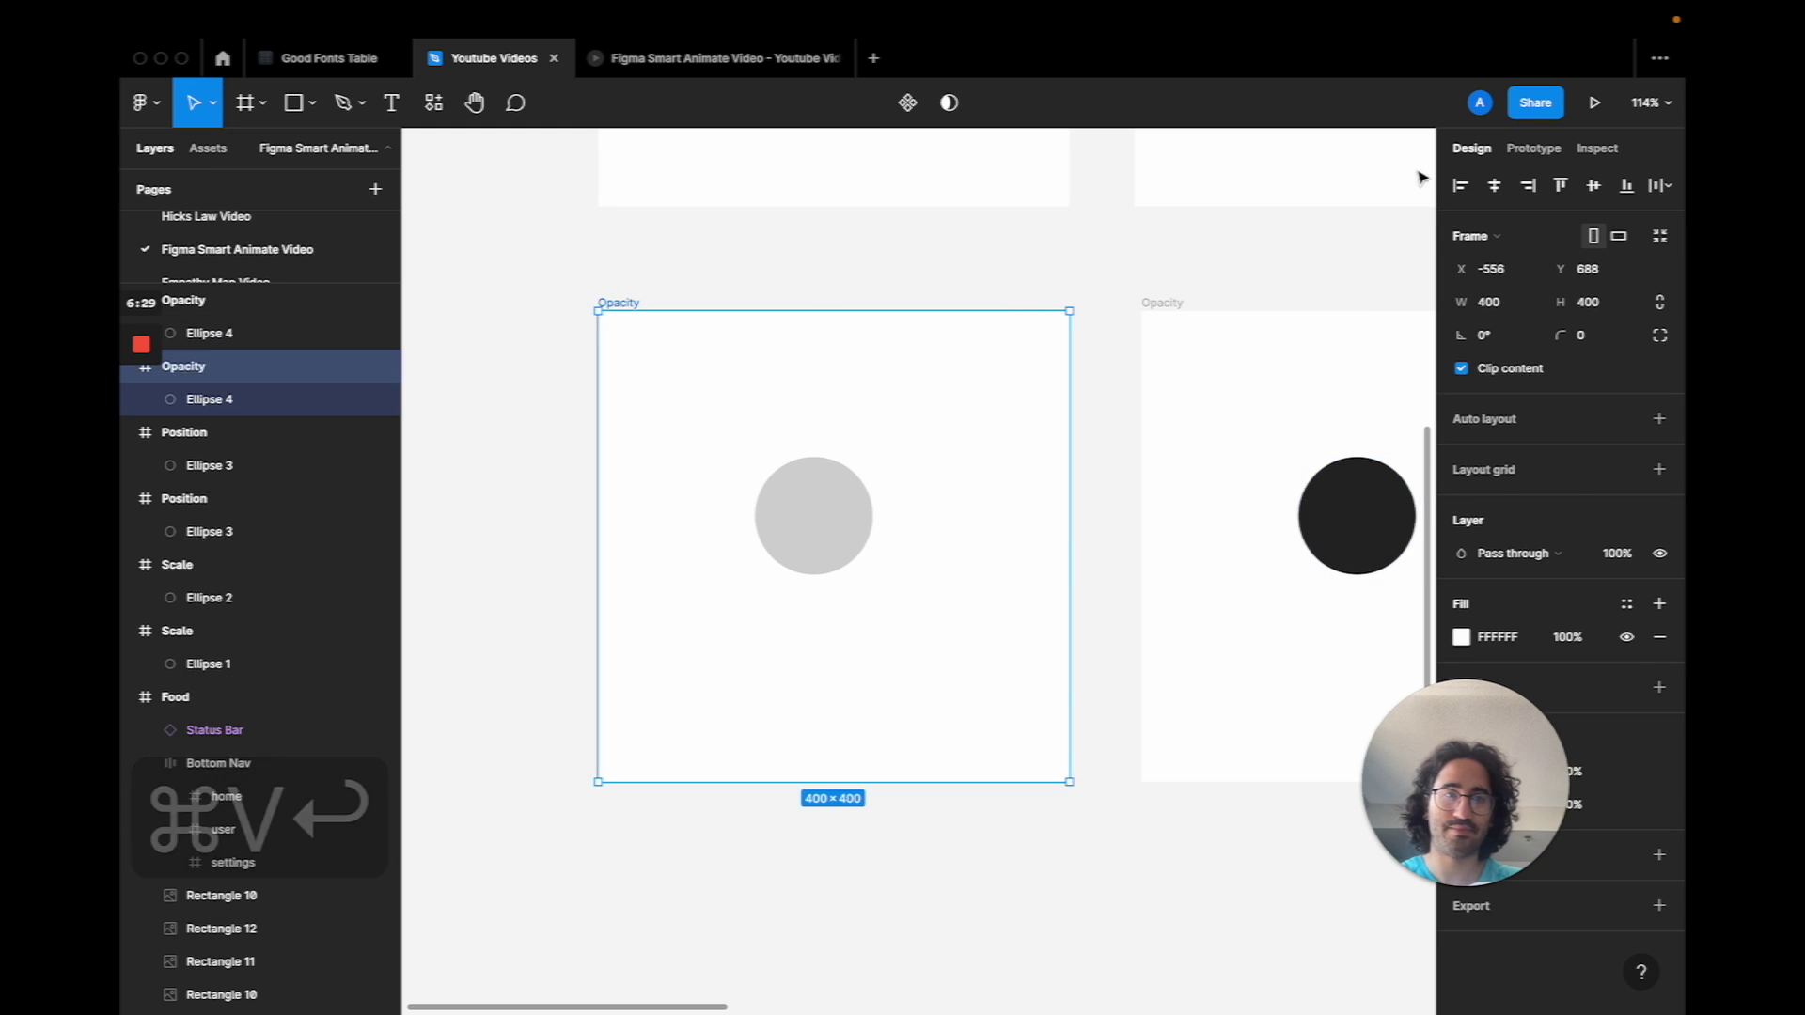
{"action": "left_click", "coordinate": [1528, 151]}
{"action": "left_click", "coordinate": [586, 323]}
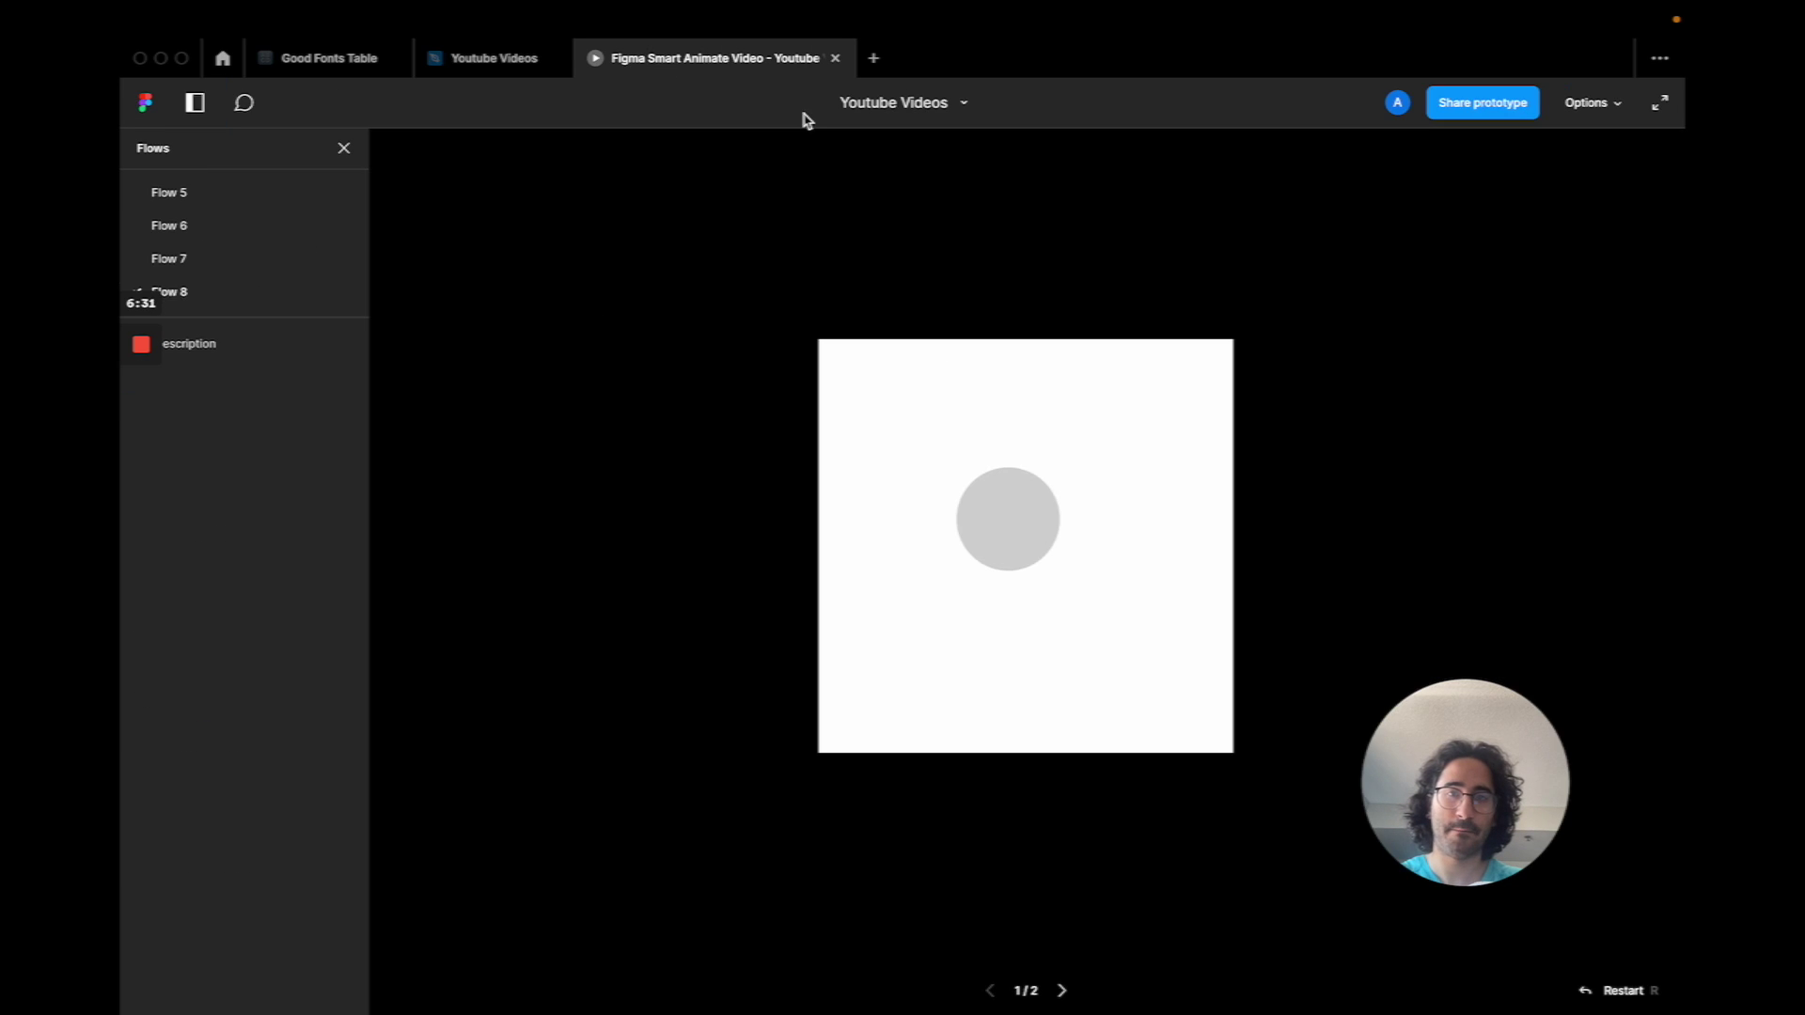
{"action": "left_click", "coordinate": [991, 518]}
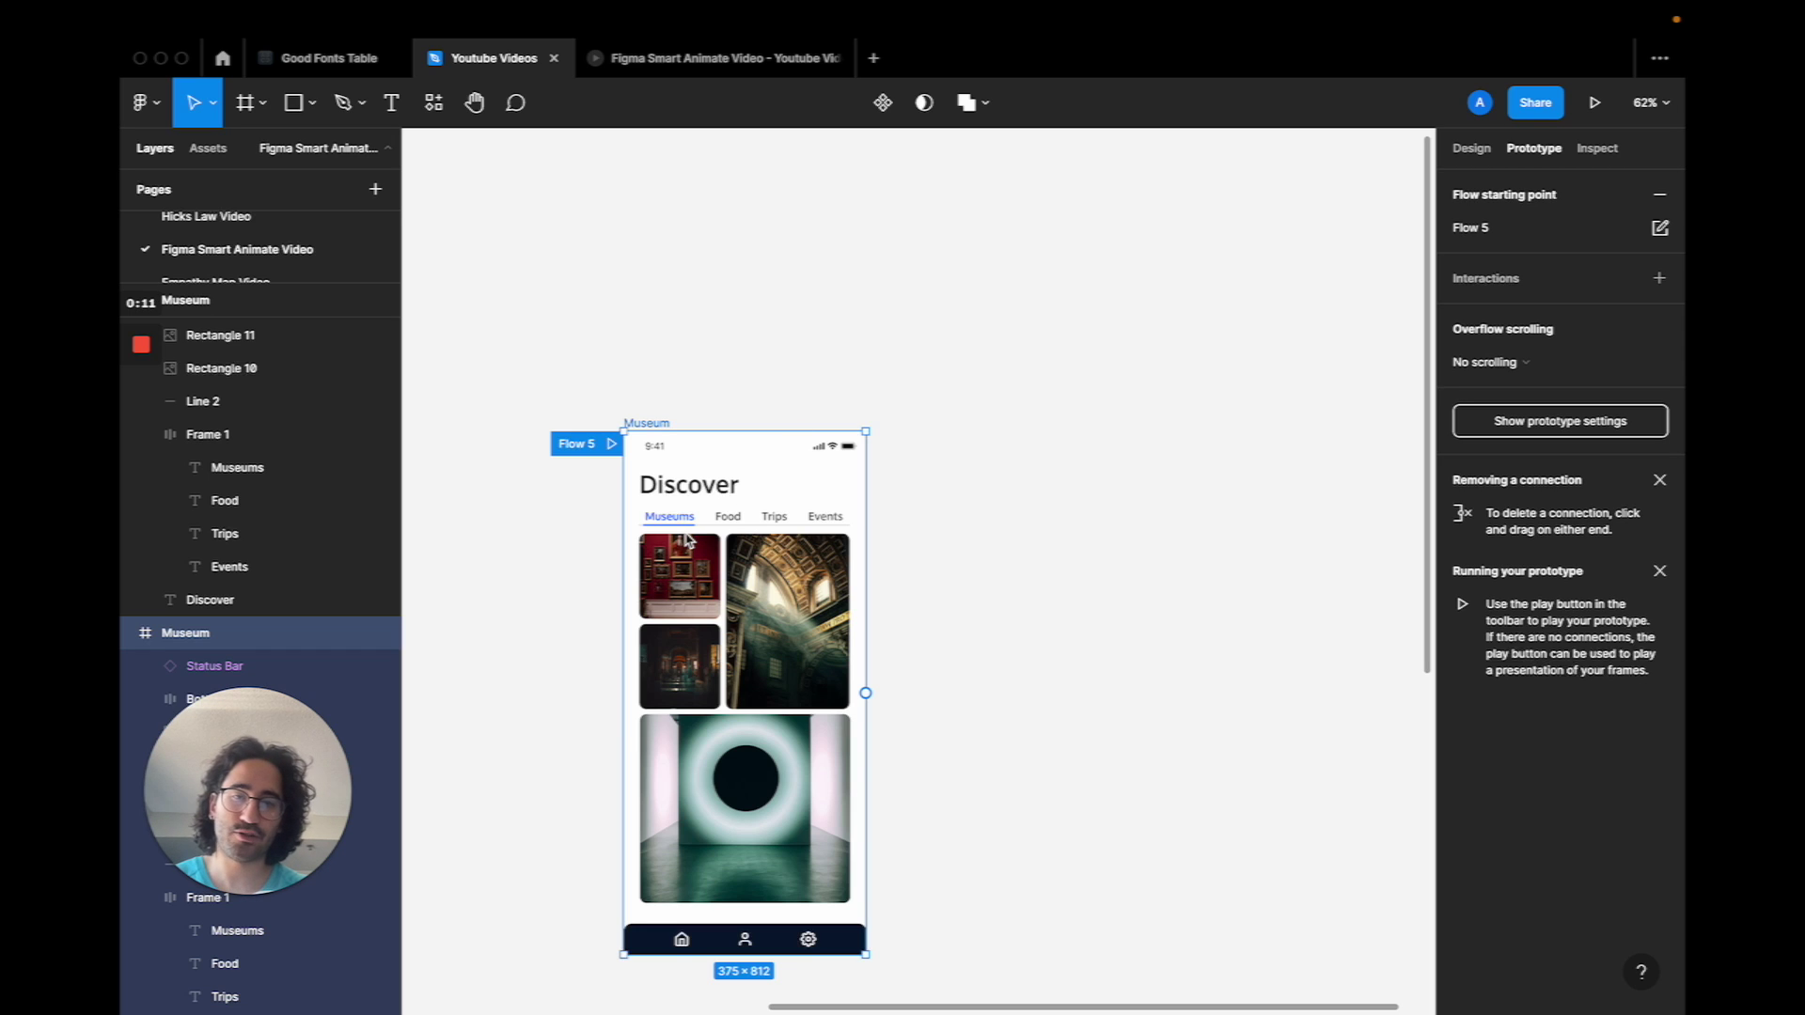
Examine the Discover screen's category tabs and image grid along with the Louvre Museum detail screen
{"action": "scroll", "coordinate": [686, 539], "scroll_direction": "down", "scroll_amount": 3}
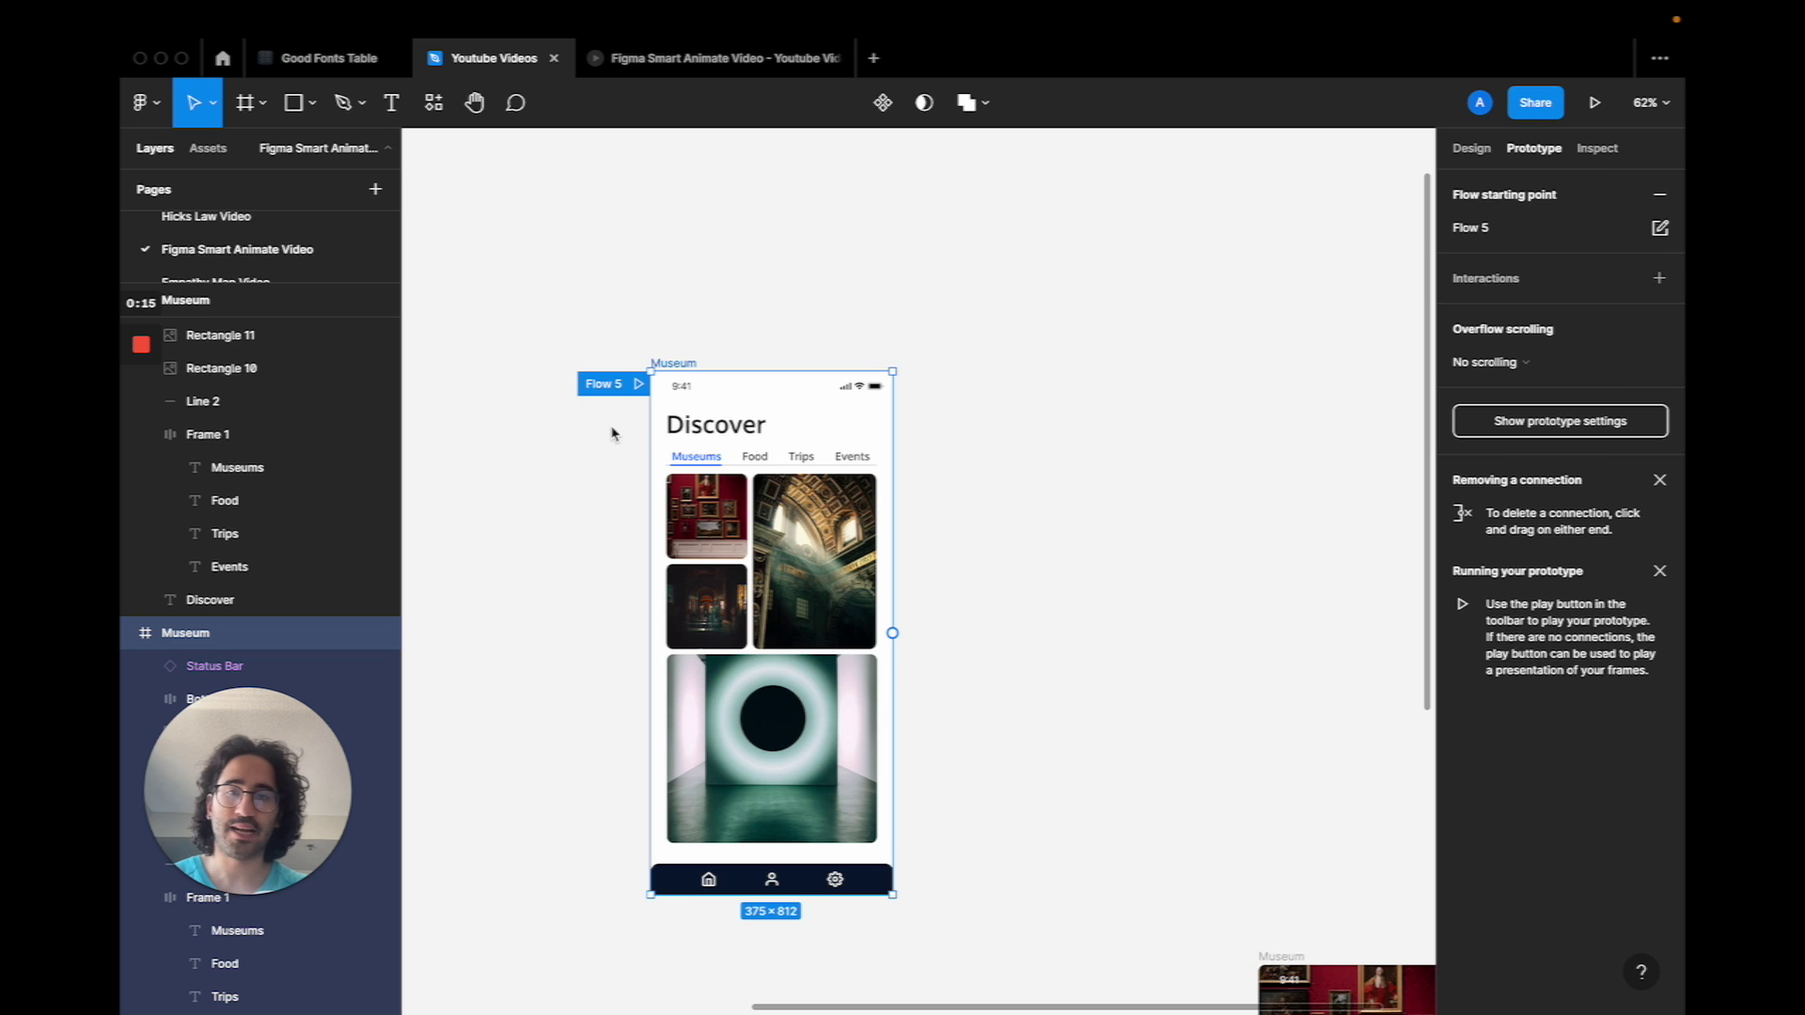
{"action": "scroll", "coordinate": [755, 458], "scroll_direction": "up", "scroll_amount": 5}
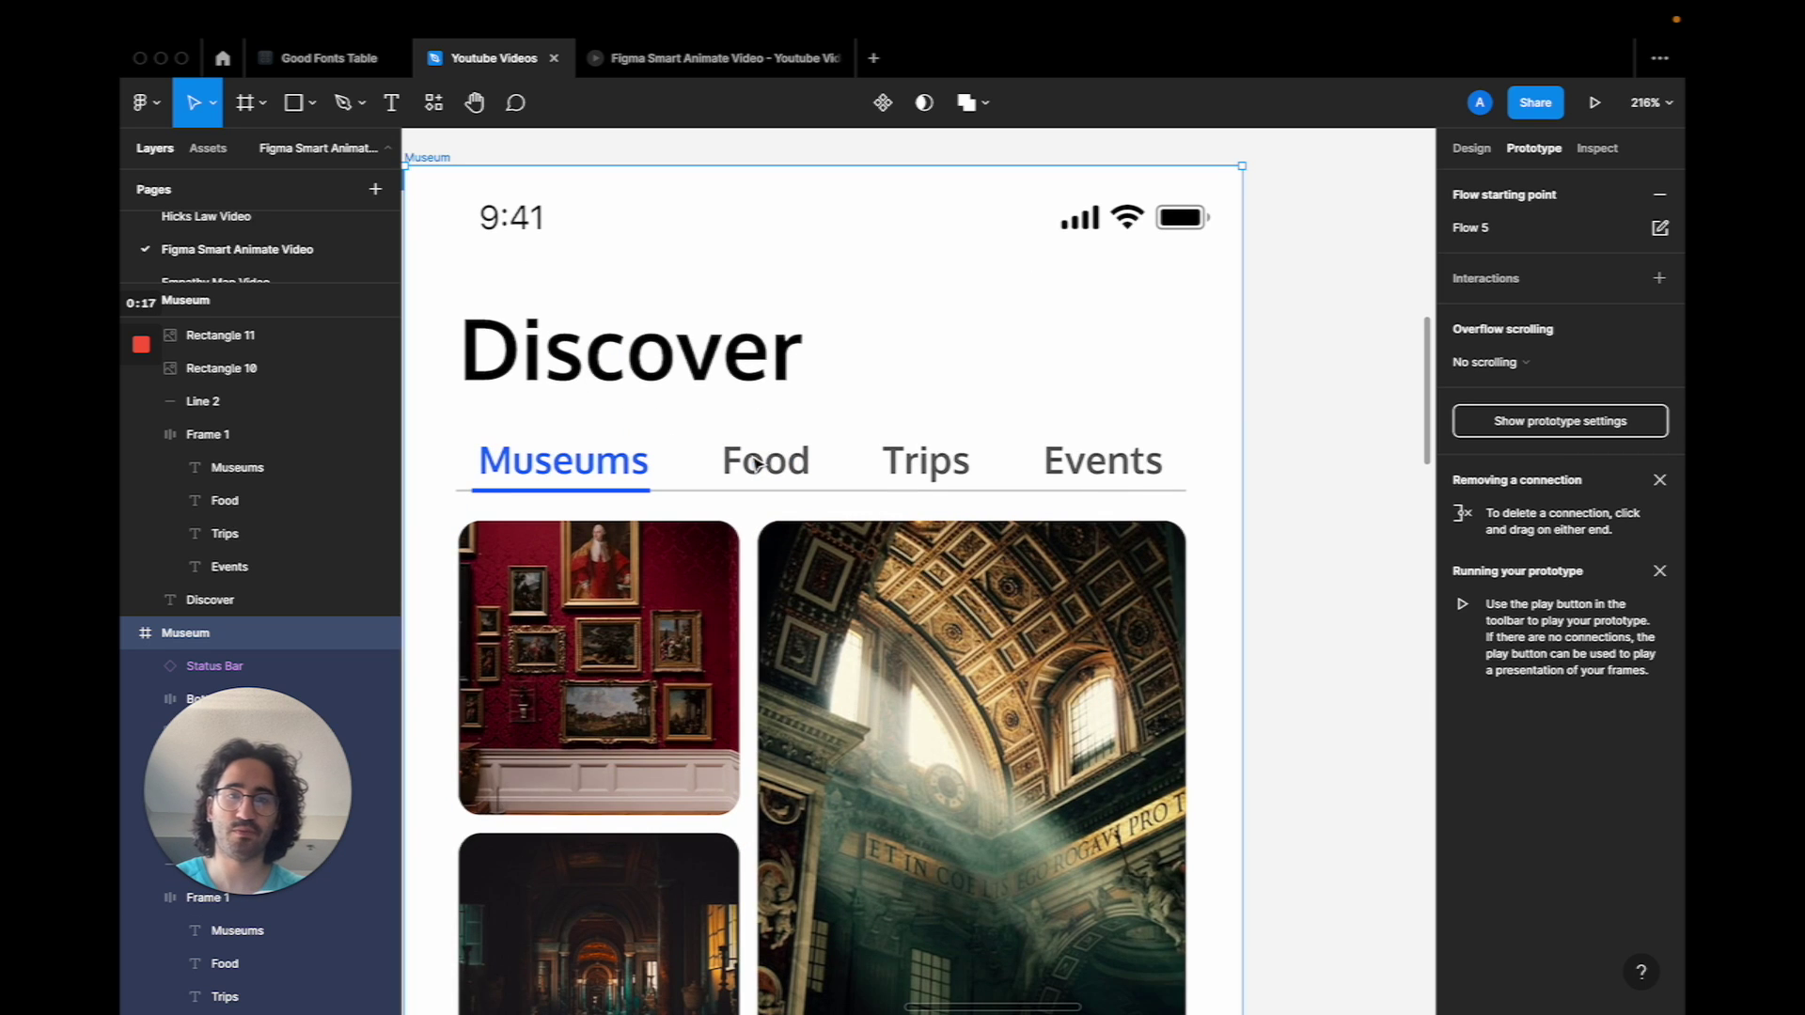
{"action": "scroll", "coordinate": [756, 463], "scroll_direction": "down", "scroll_amount": 5}
{"action": "scroll", "coordinate": [758, 465], "scroll_direction": "down", "scroll_amount": 3}
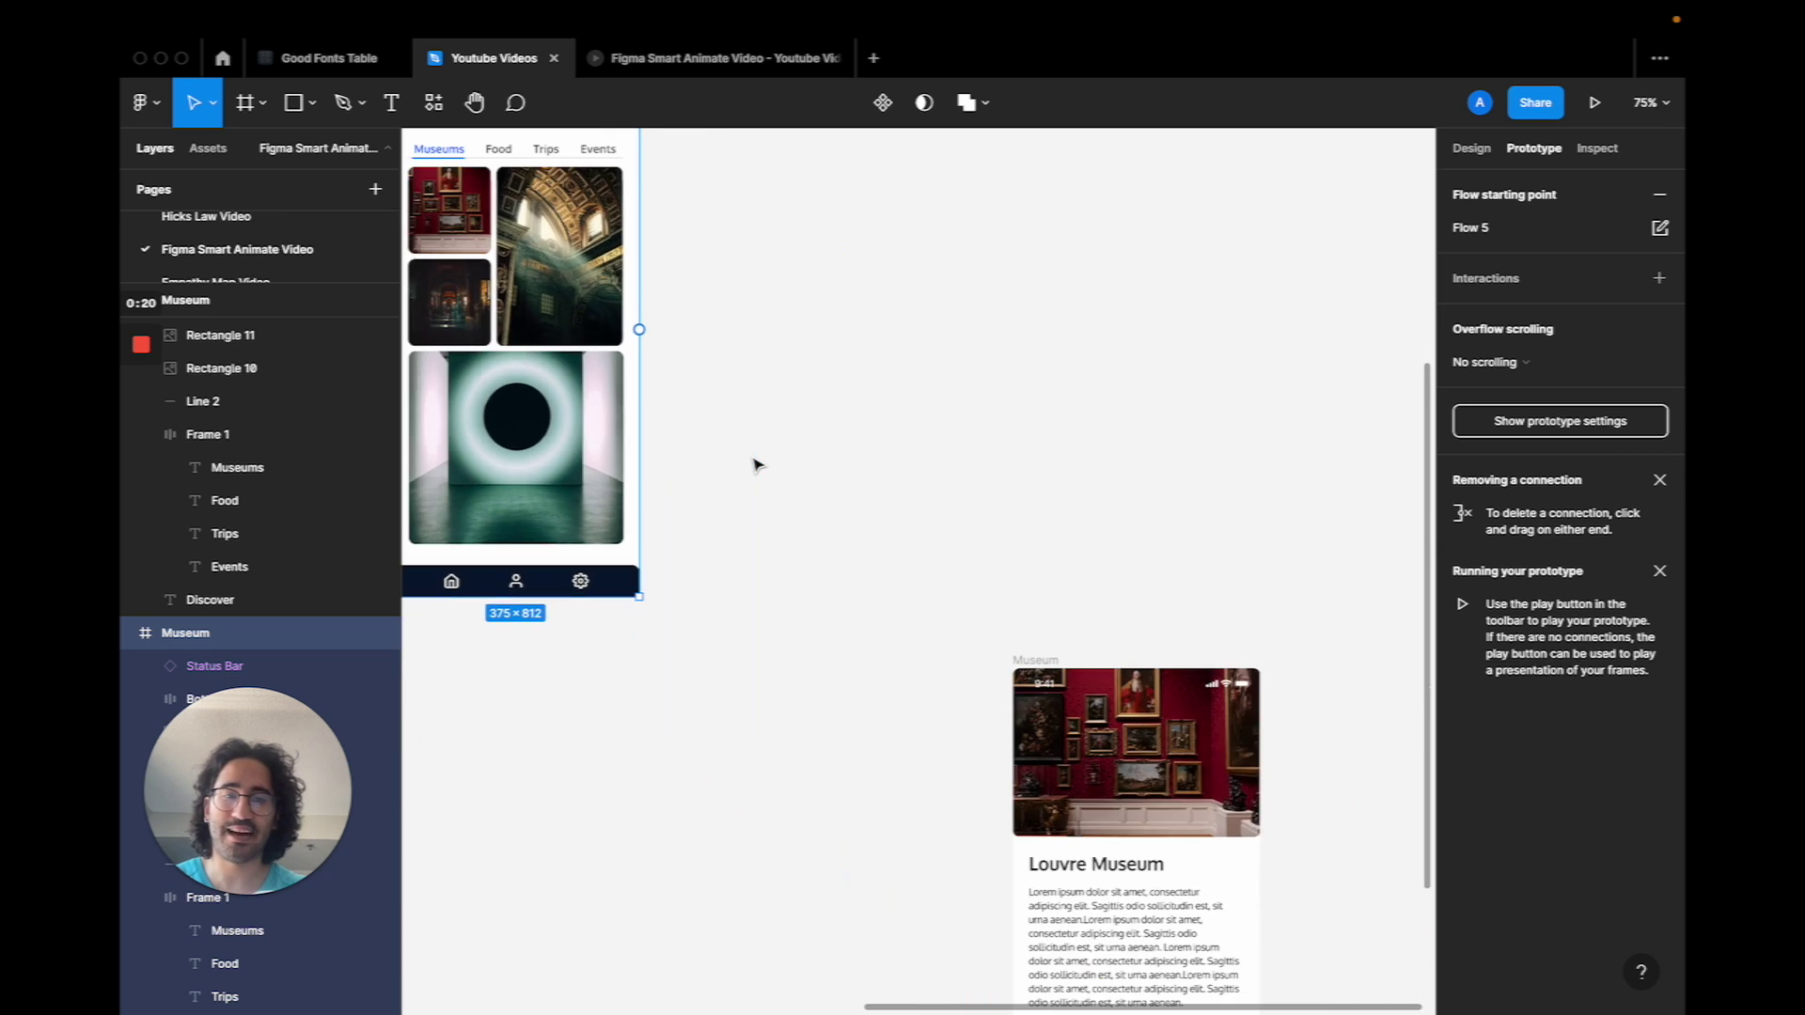
{"action": "scroll", "coordinate": [926, 517], "scroll_direction": "down", "scroll_amount": 4}
{"action": "scroll", "coordinate": [942, 533], "scroll_direction": "down", "scroll_amount": 3}
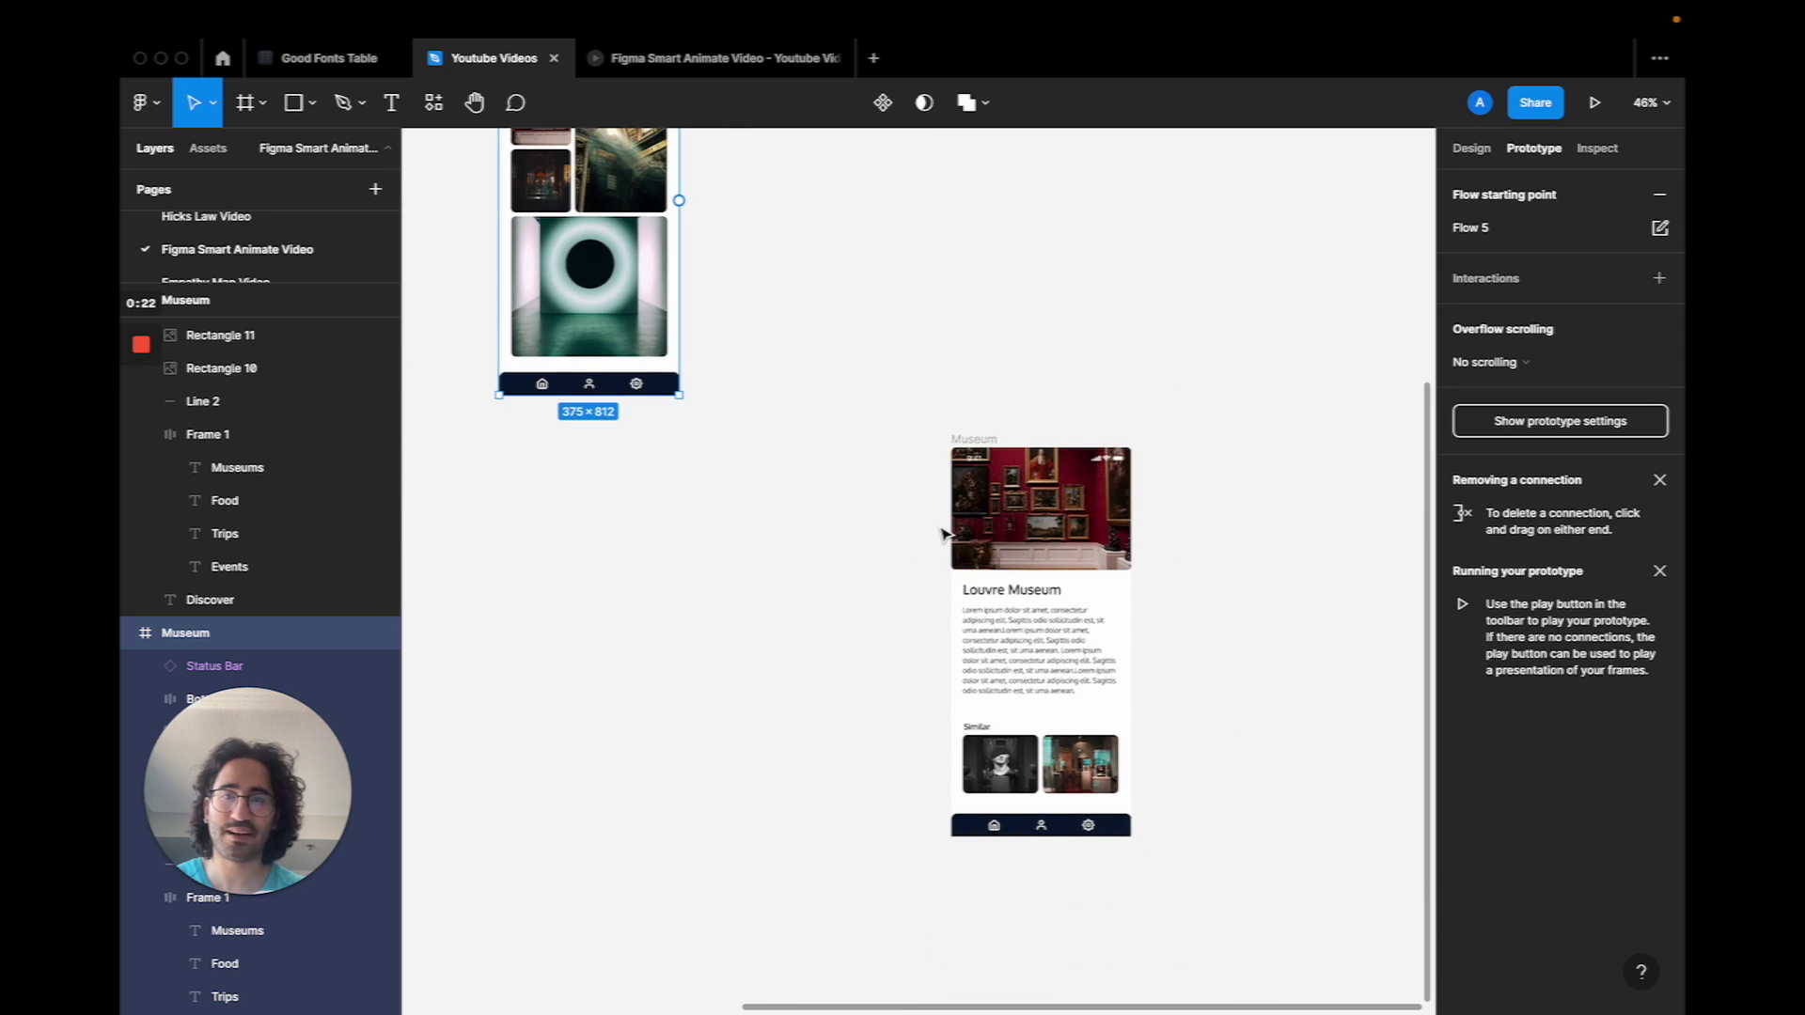
{"action": "scroll", "coordinate": [943, 532], "scroll_direction": "up", "scroll_amount": 4}
{"action": "scroll", "coordinate": [645, 534], "scroll_direction": "up", "scroll_amount": 6}
{"action": "scroll", "coordinate": [645, 536], "scroll_direction": "down", "scroll_amount": 1}
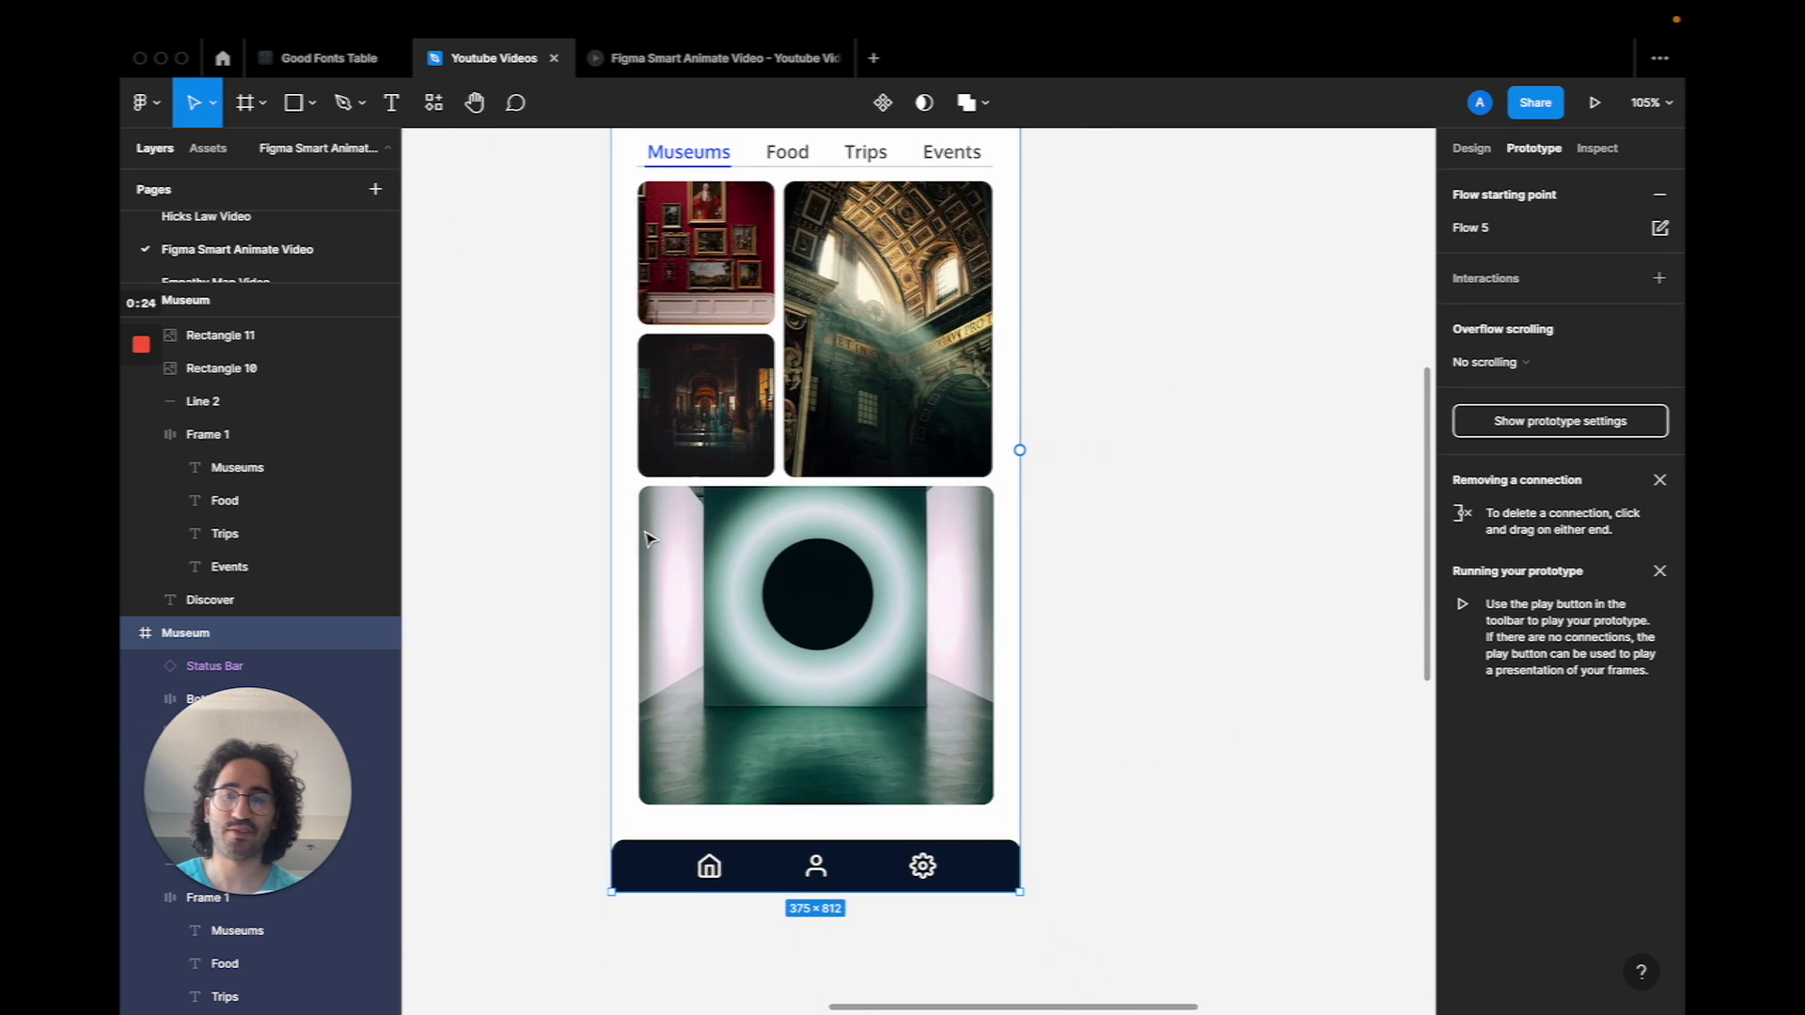
{"action": "scroll", "coordinate": [645, 536], "scroll_direction": "up", "scroll_amount": 1}
{"action": "scroll", "coordinate": [643, 532], "scroll_direction": "left", "scroll_amount": 1}
{"action": "scroll", "coordinate": [649, 539], "scroll_direction": "down", "scroll_amount": 2}
{"action": "scroll", "coordinate": [648, 539], "scroll_direction": "up", "scroll_amount": 2}
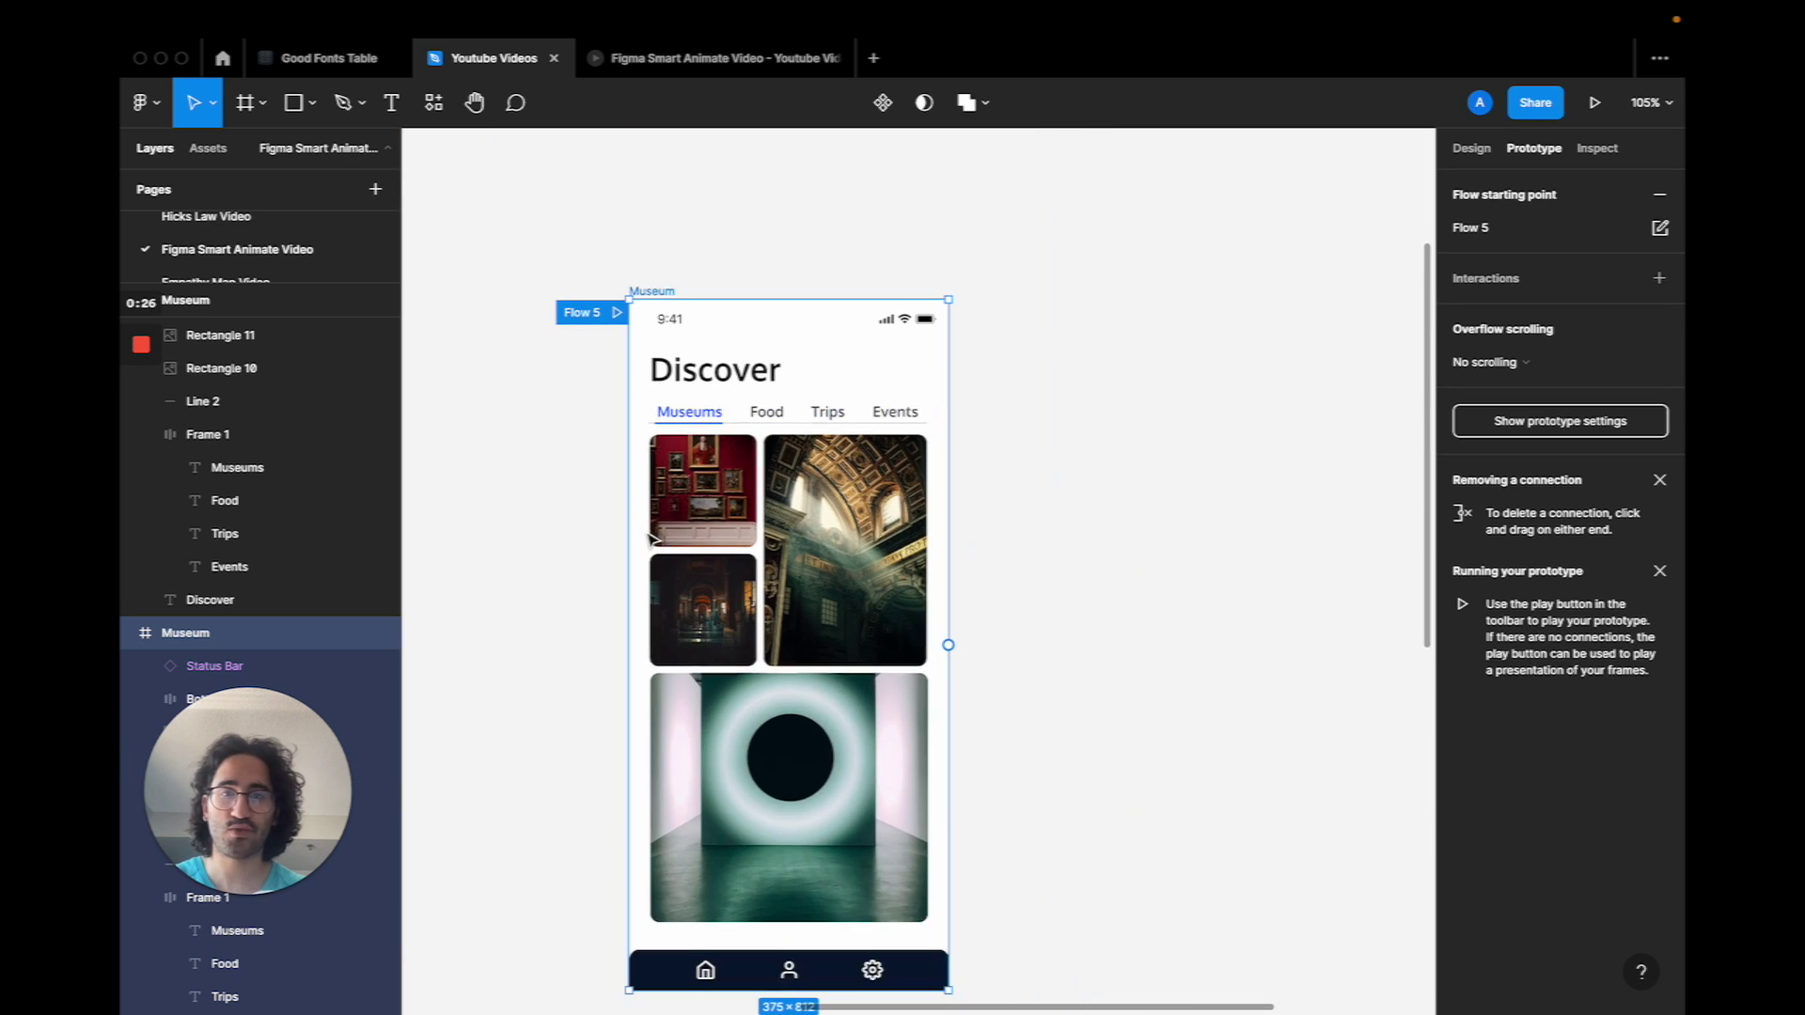
Duplicate the Museum frame containing the Discover screen and place the copy beside the original with a gap of 102
{"action": "left_click", "coordinate": [617, 237]}
{"action": "left_click", "coordinate": [1472, 148]}
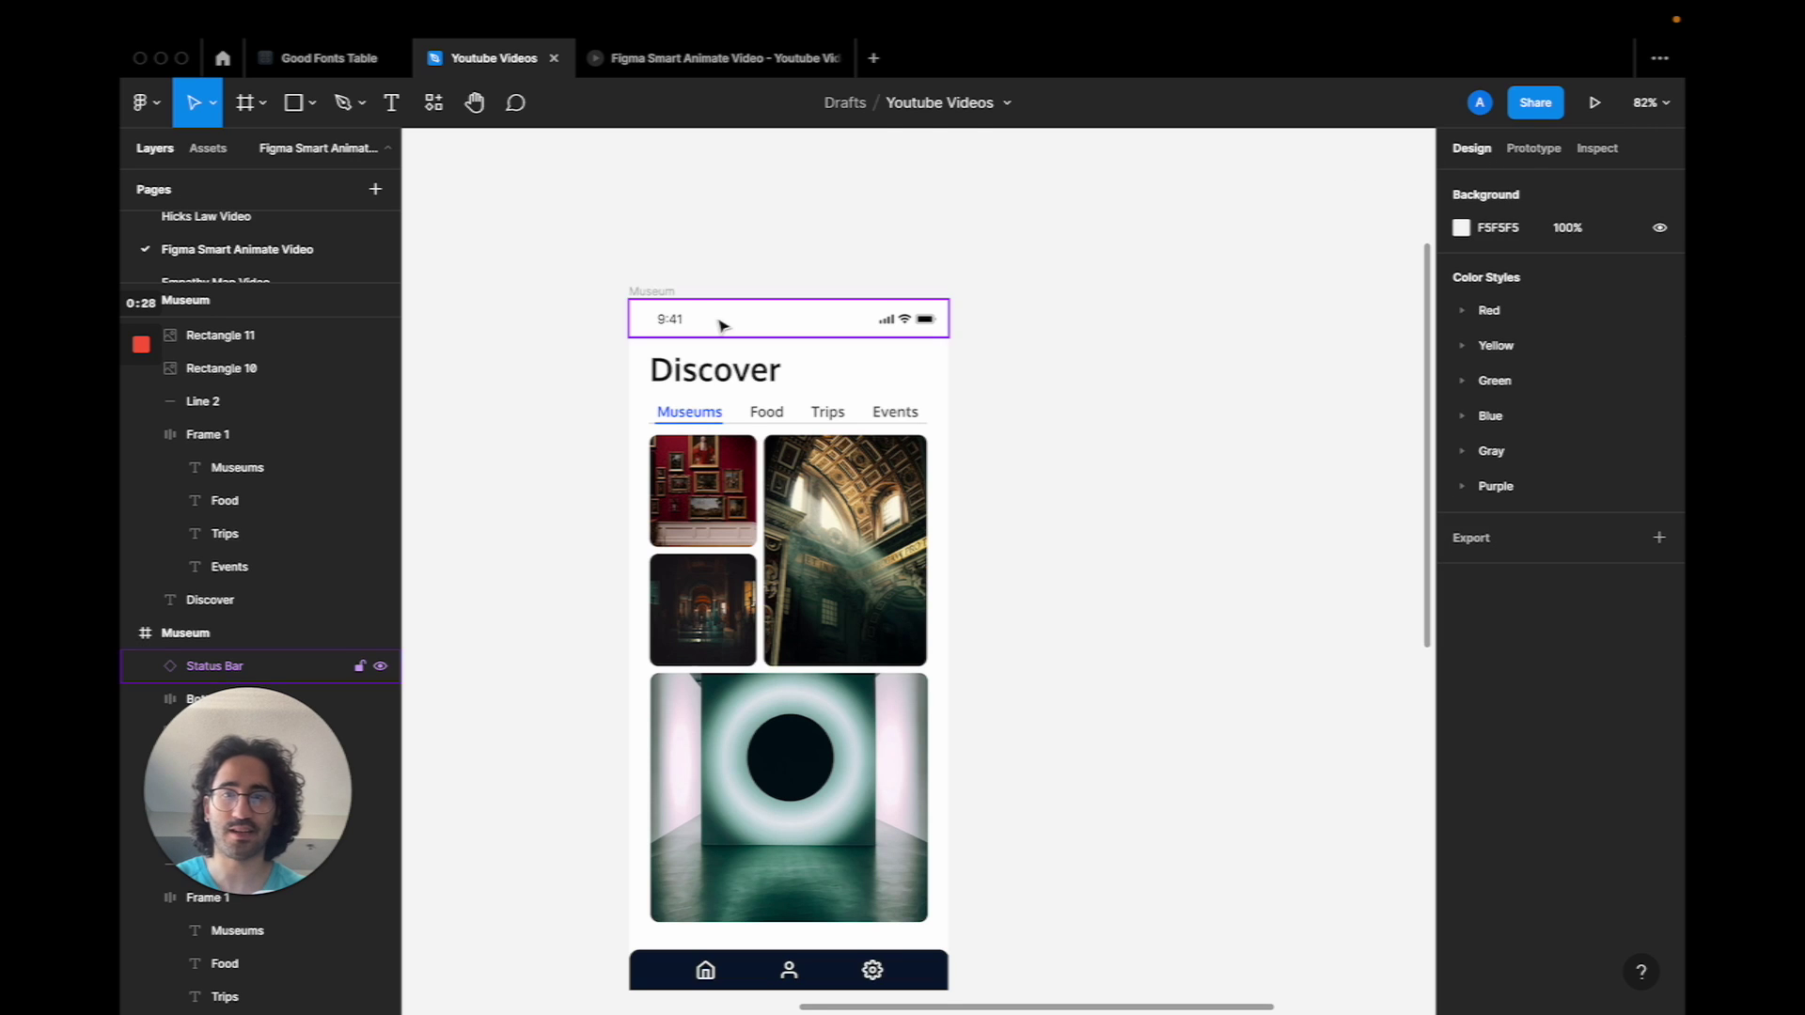
{"action": "left_click", "coordinate": [655, 291]}
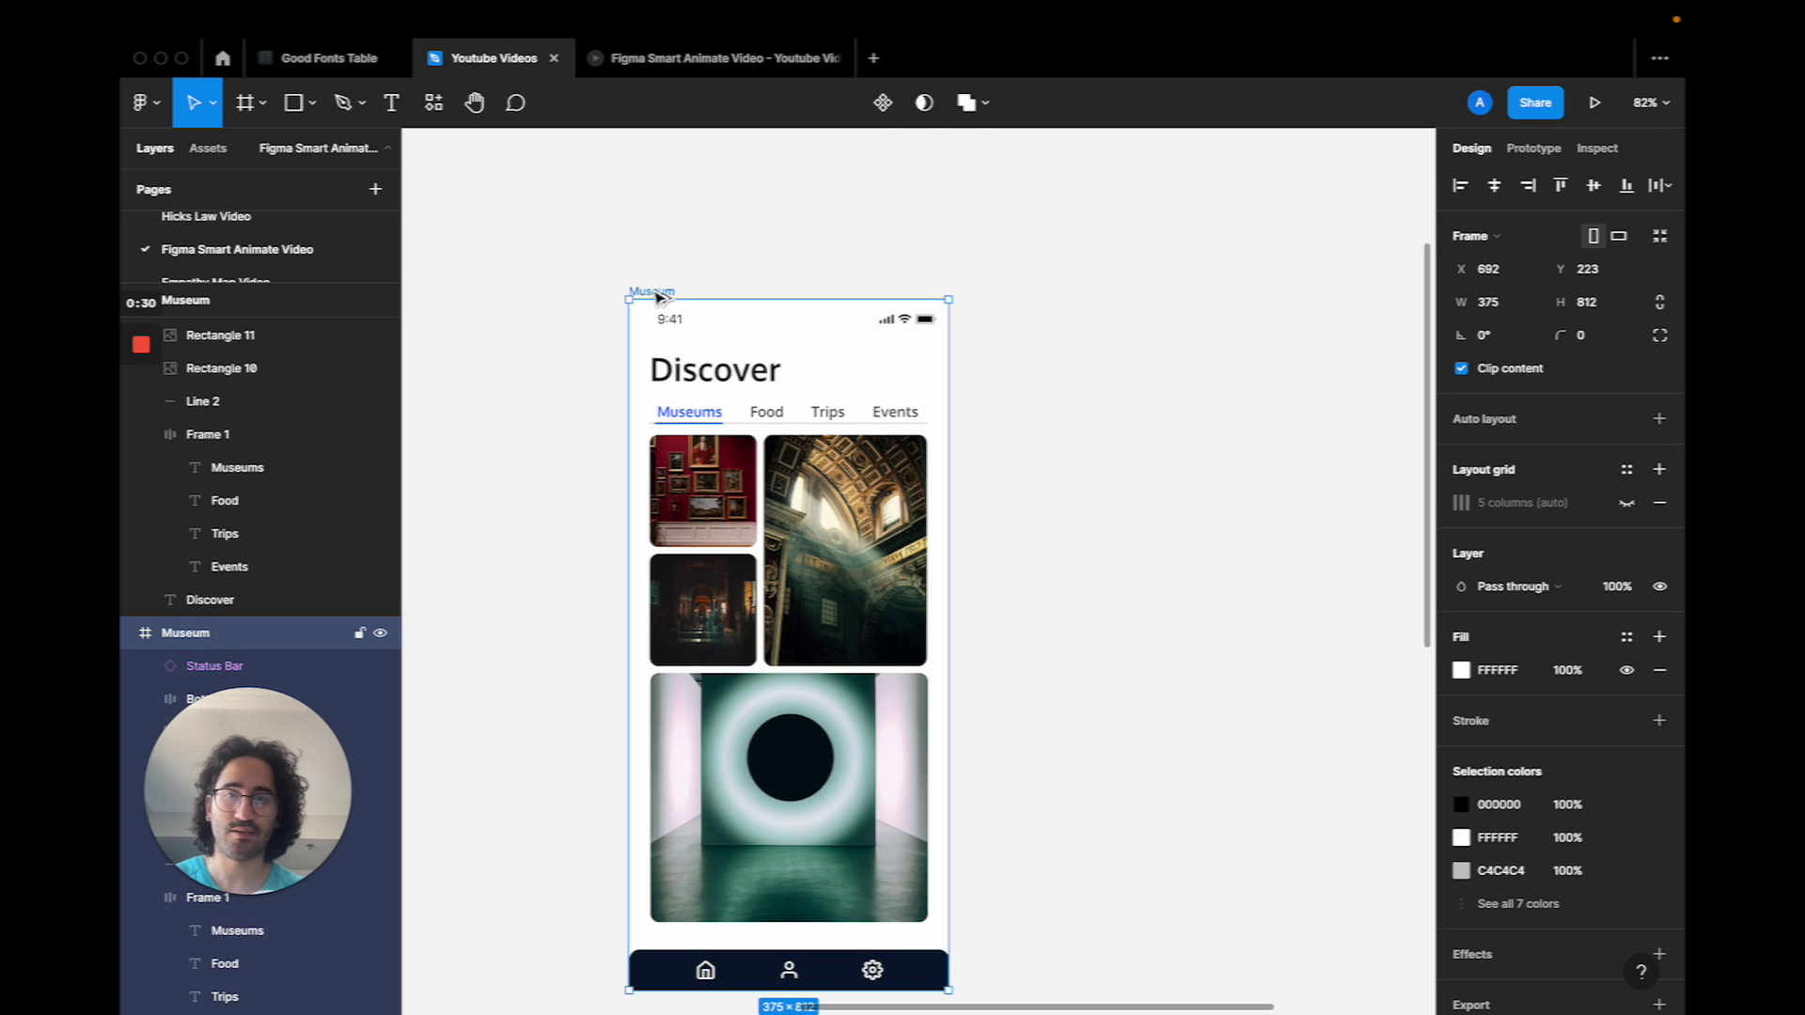
{"action": "left_click_drag", "start_coordinate": [658, 296], "coordinate": [1063, 287]}
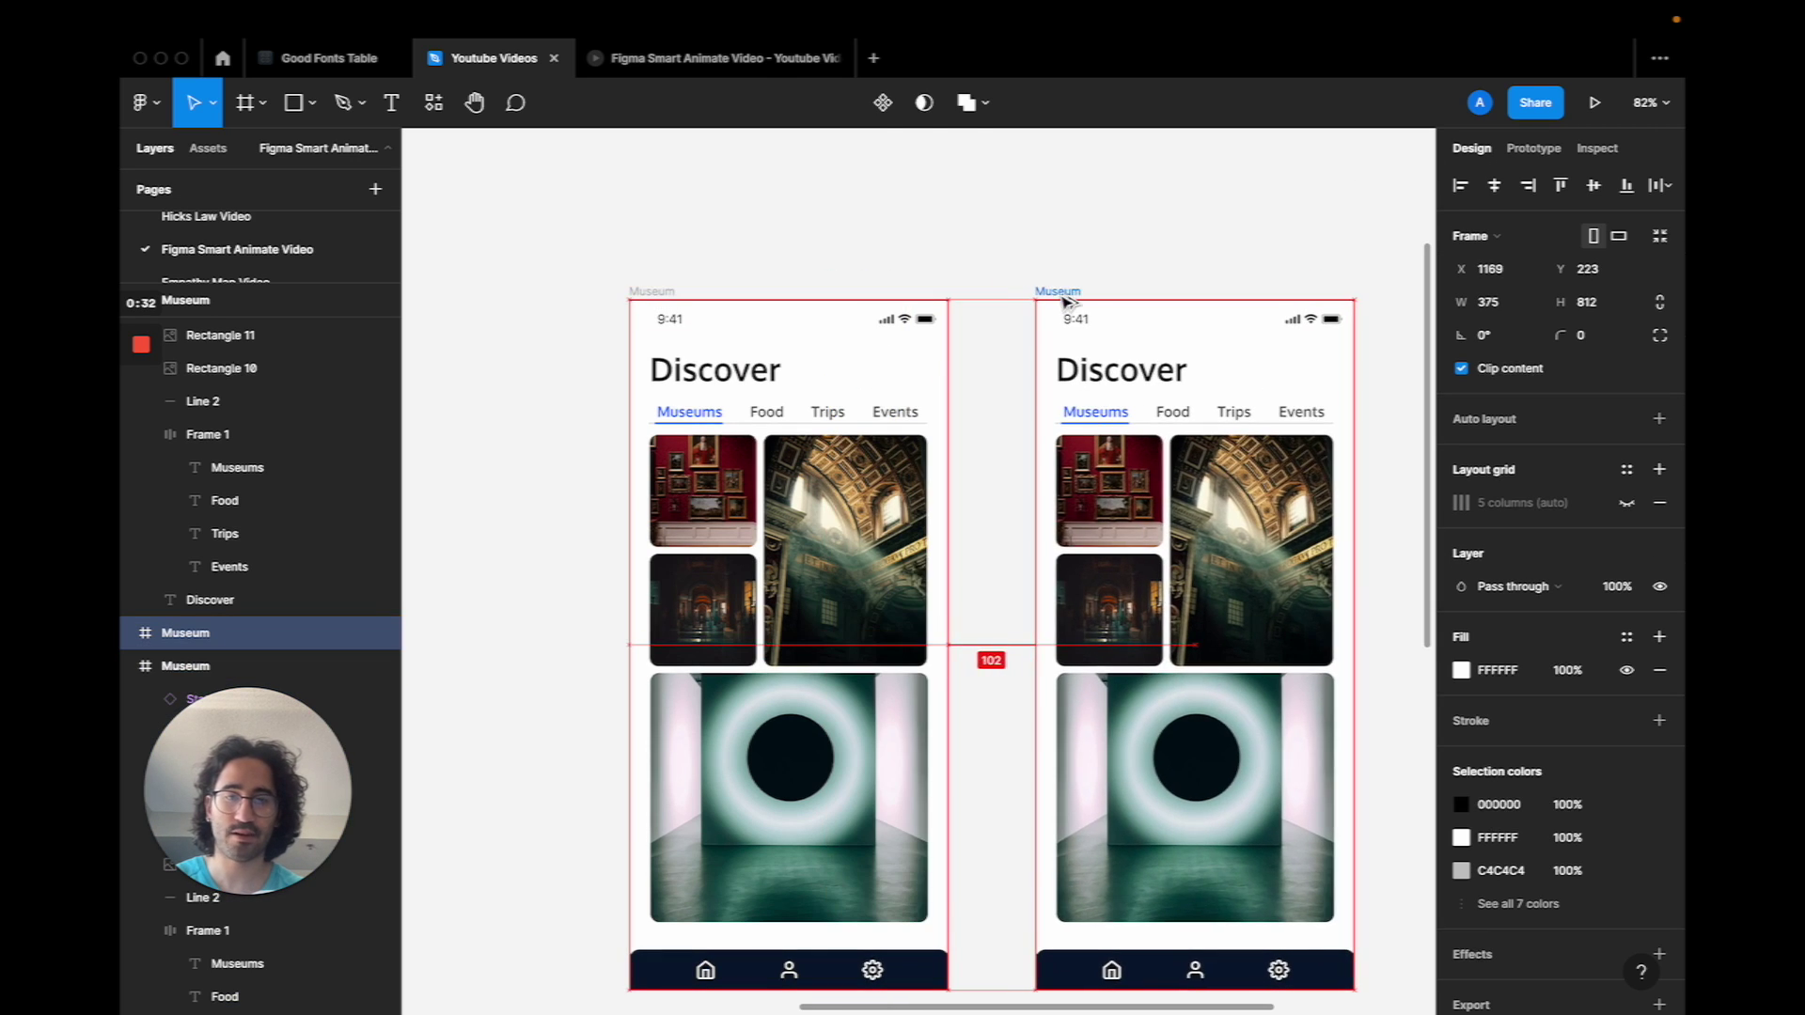
{"action": "scroll", "coordinate": [1059, 294], "scroll_direction": "right", "scroll_amount": 2}
{"action": "left_click", "coordinate": [1068, 266]}
Inspect the row of category tabs under the Discover heading in the Museum frames
{"action": "scroll", "coordinate": [1068, 266], "scroll_direction": "up", "scroll_amount": 5}
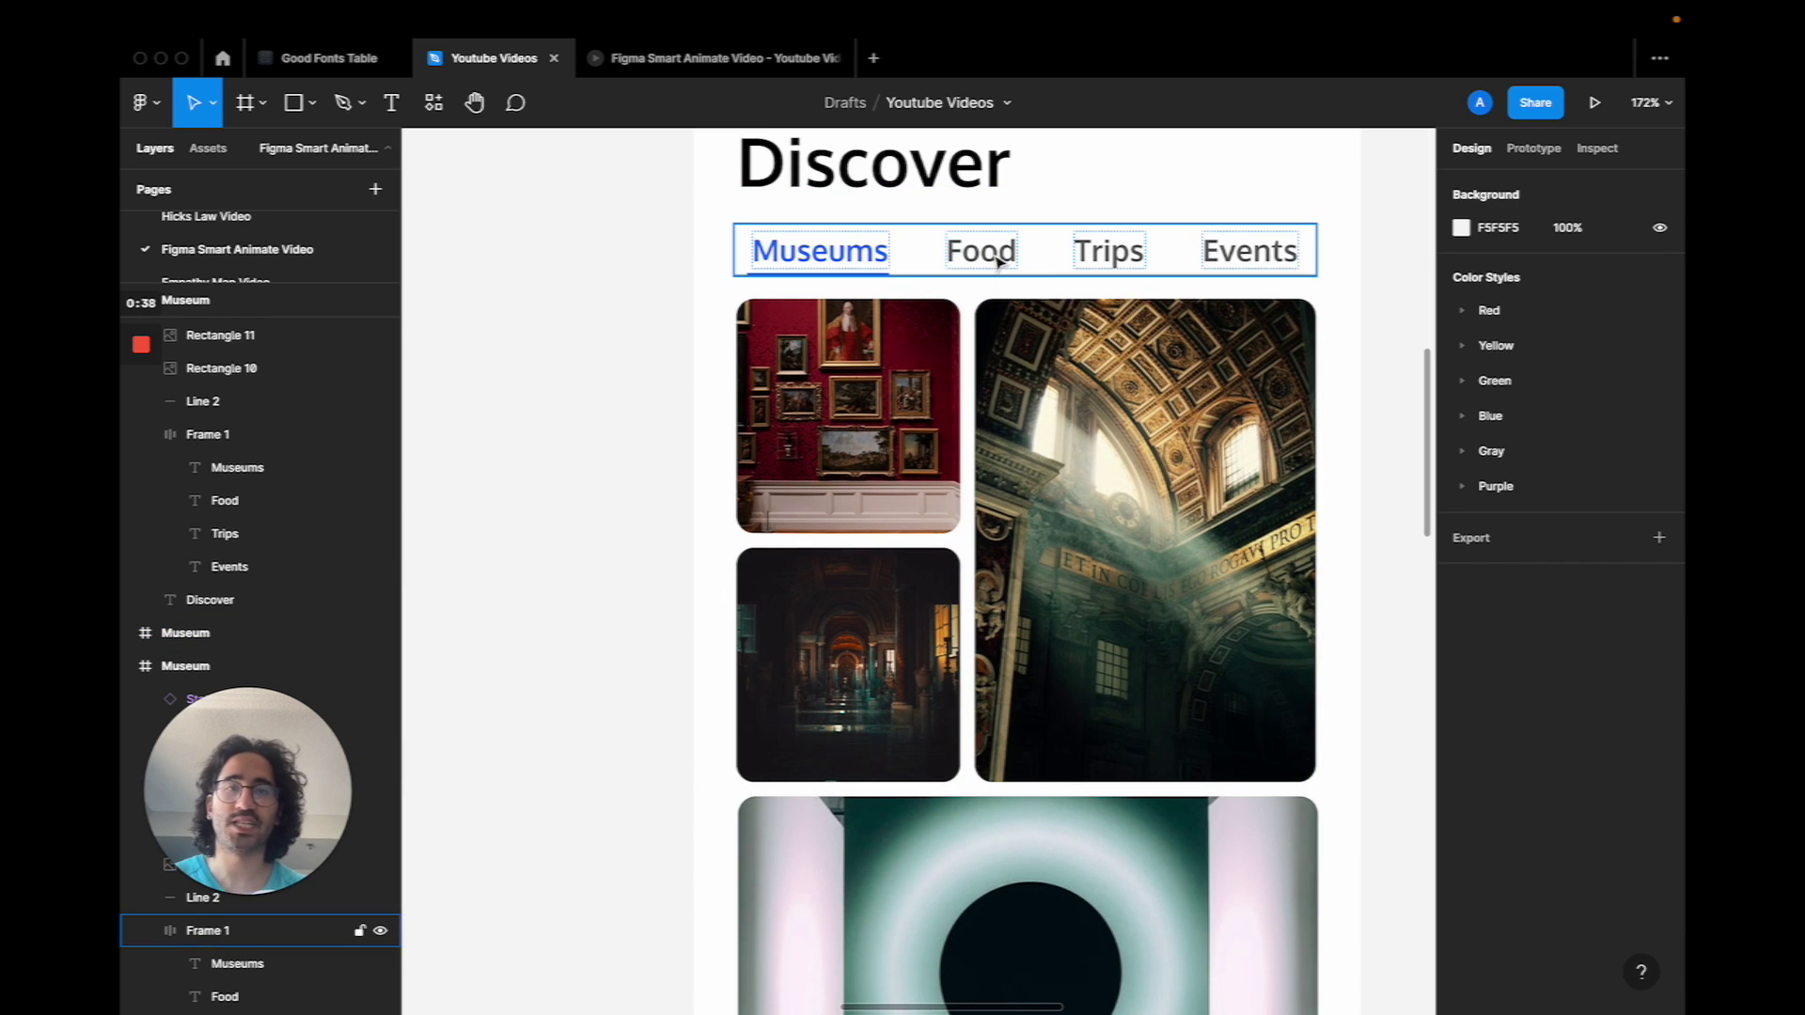
{"action": "scroll", "coordinate": [1273, 258], "scroll_direction": "right", "scroll_amount": 3}
{"action": "scroll", "coordinate": [1273, 257], "scroll_direction": "left", "scroll_amount": 3}
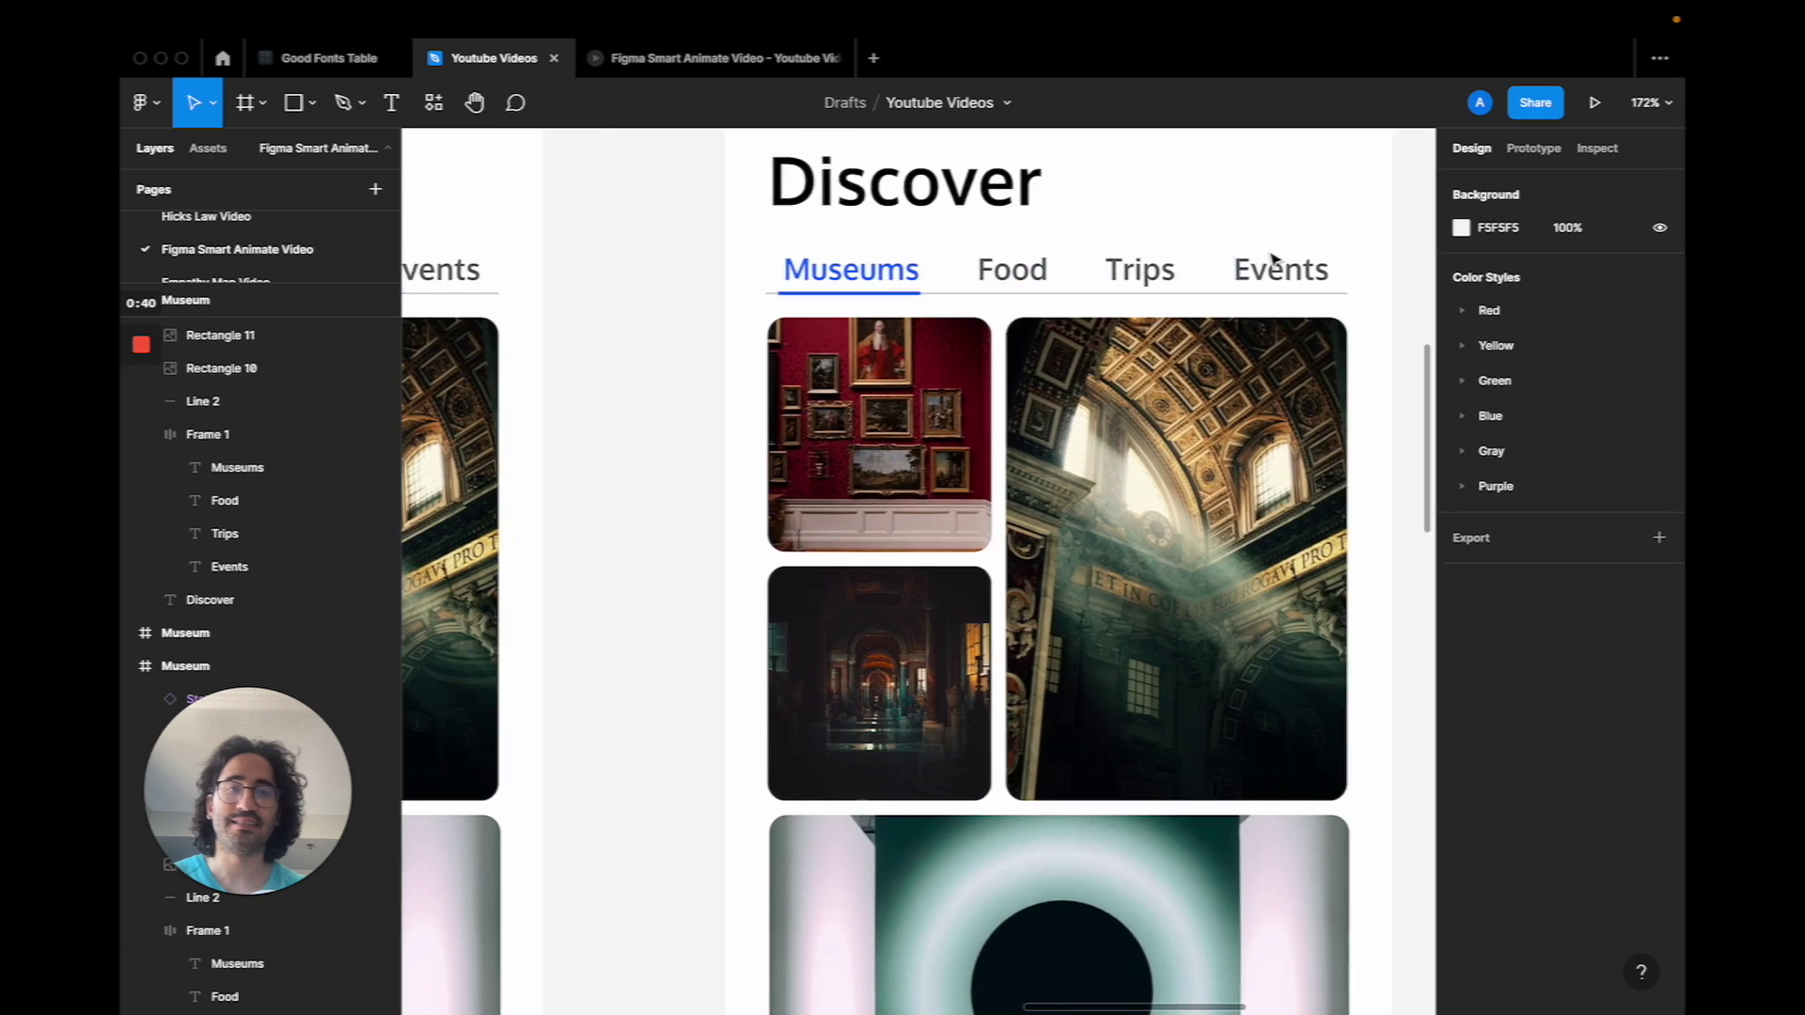
Recolour the Food tab label in the duplicated Museum frame by sampling the blue of the Museums underline
{"action": "scroll", "coordinate": [1273, 259], "scroll_direction": "down", "scroll_amount": 2}
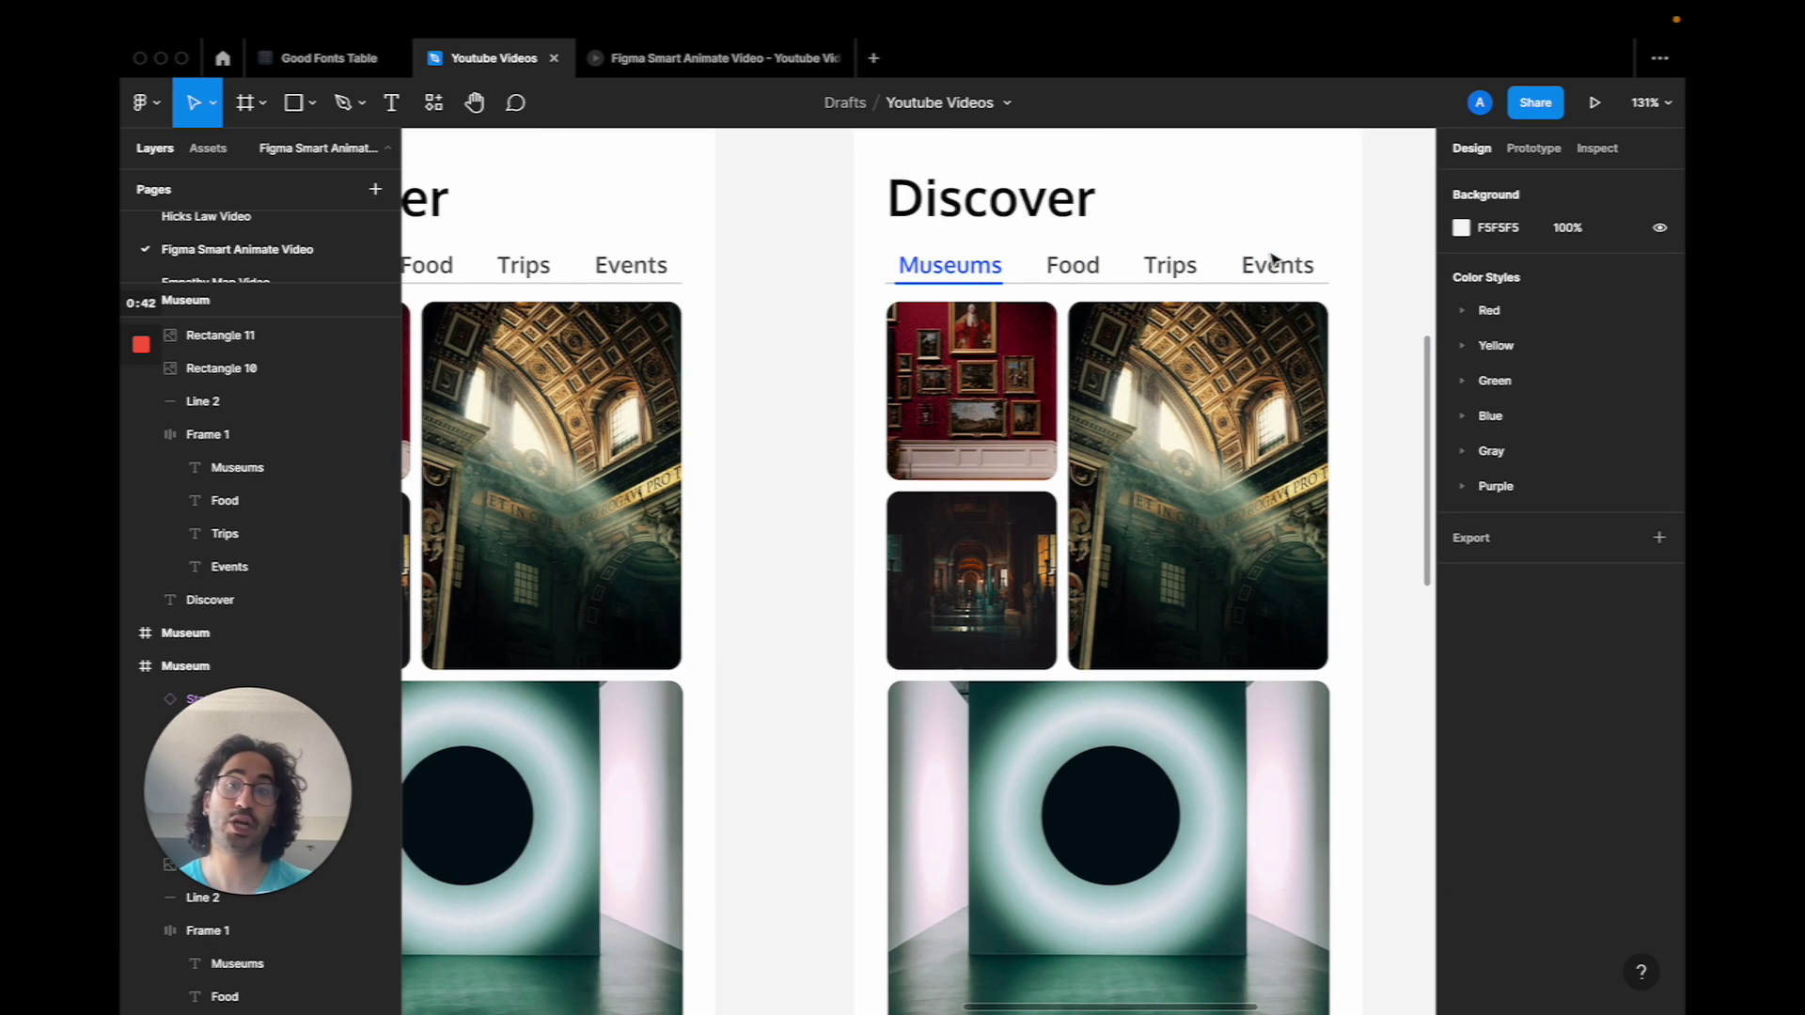
{"action": "scroll", "coordinate": [1077, 271], "scroll_direction": "down", "scroll_amount": 3}
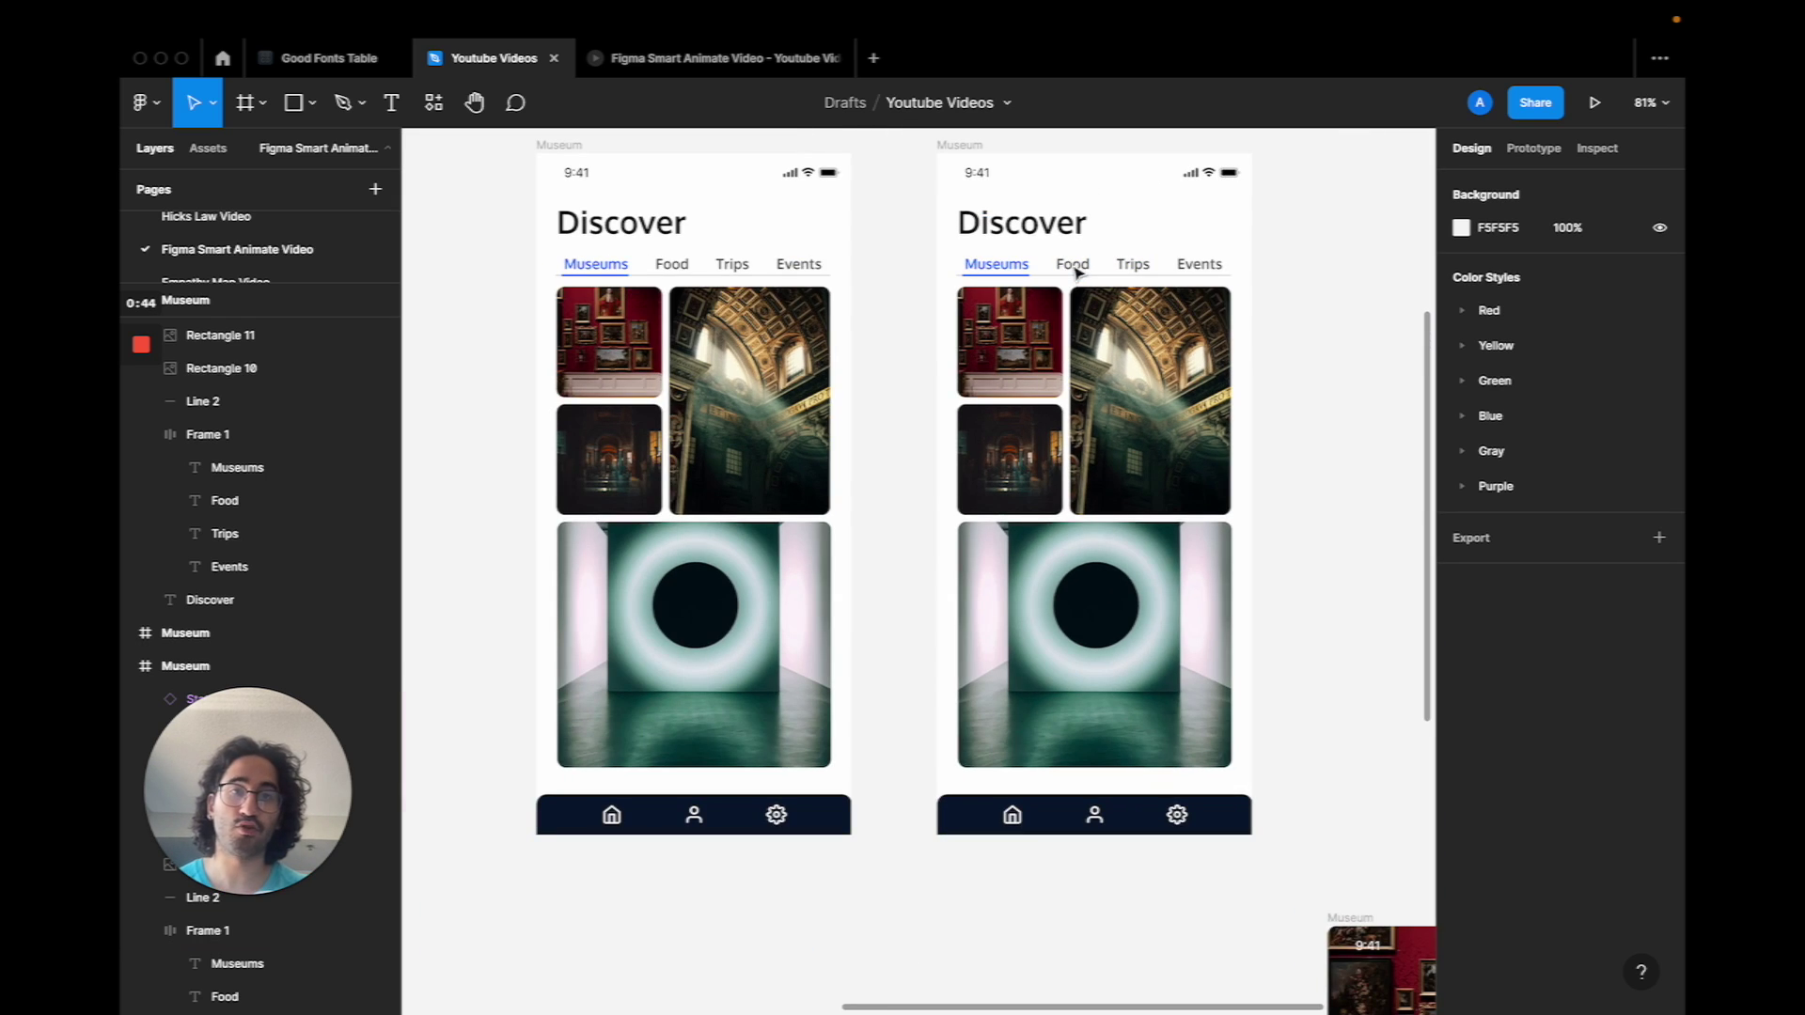
{"action": "scroll", "coordinate": [1074, 274], "scroll_direction": "up", "scroll_amount": 3}
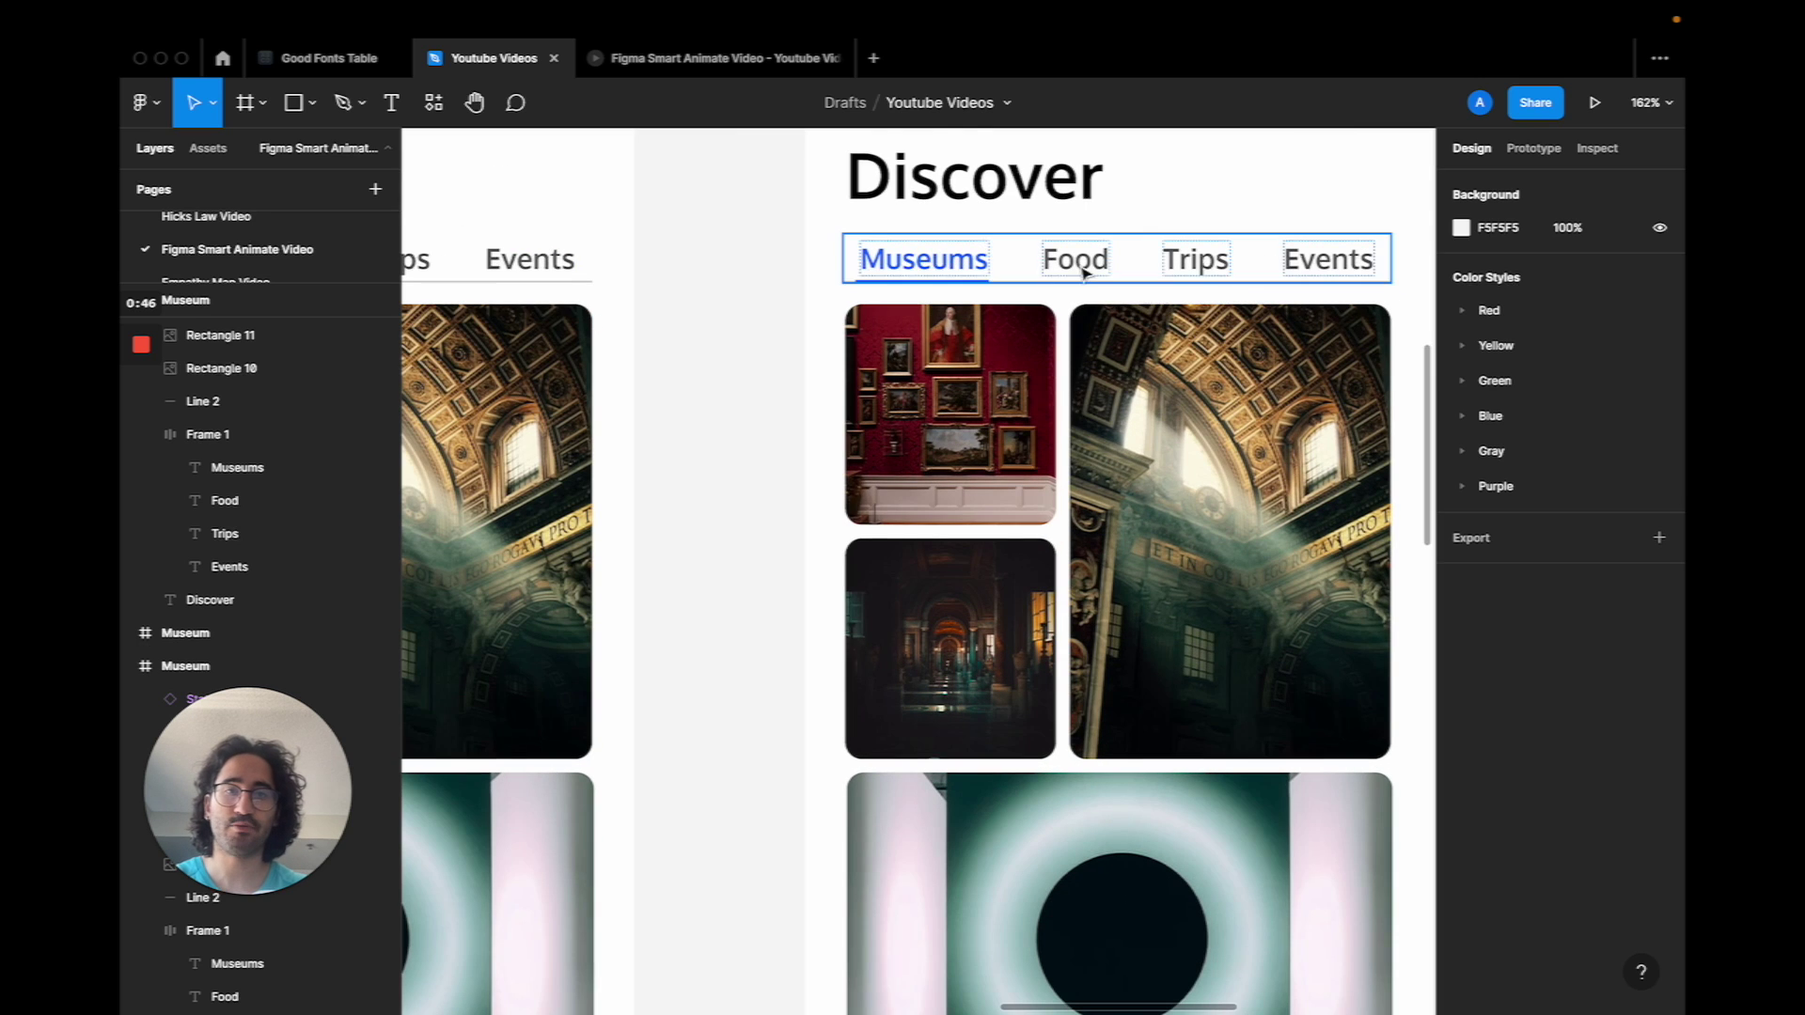
{"action": "left_click", "coordinate": [1074, 268]}
{"action": "left_click", "coordinate": [1074, 268]}
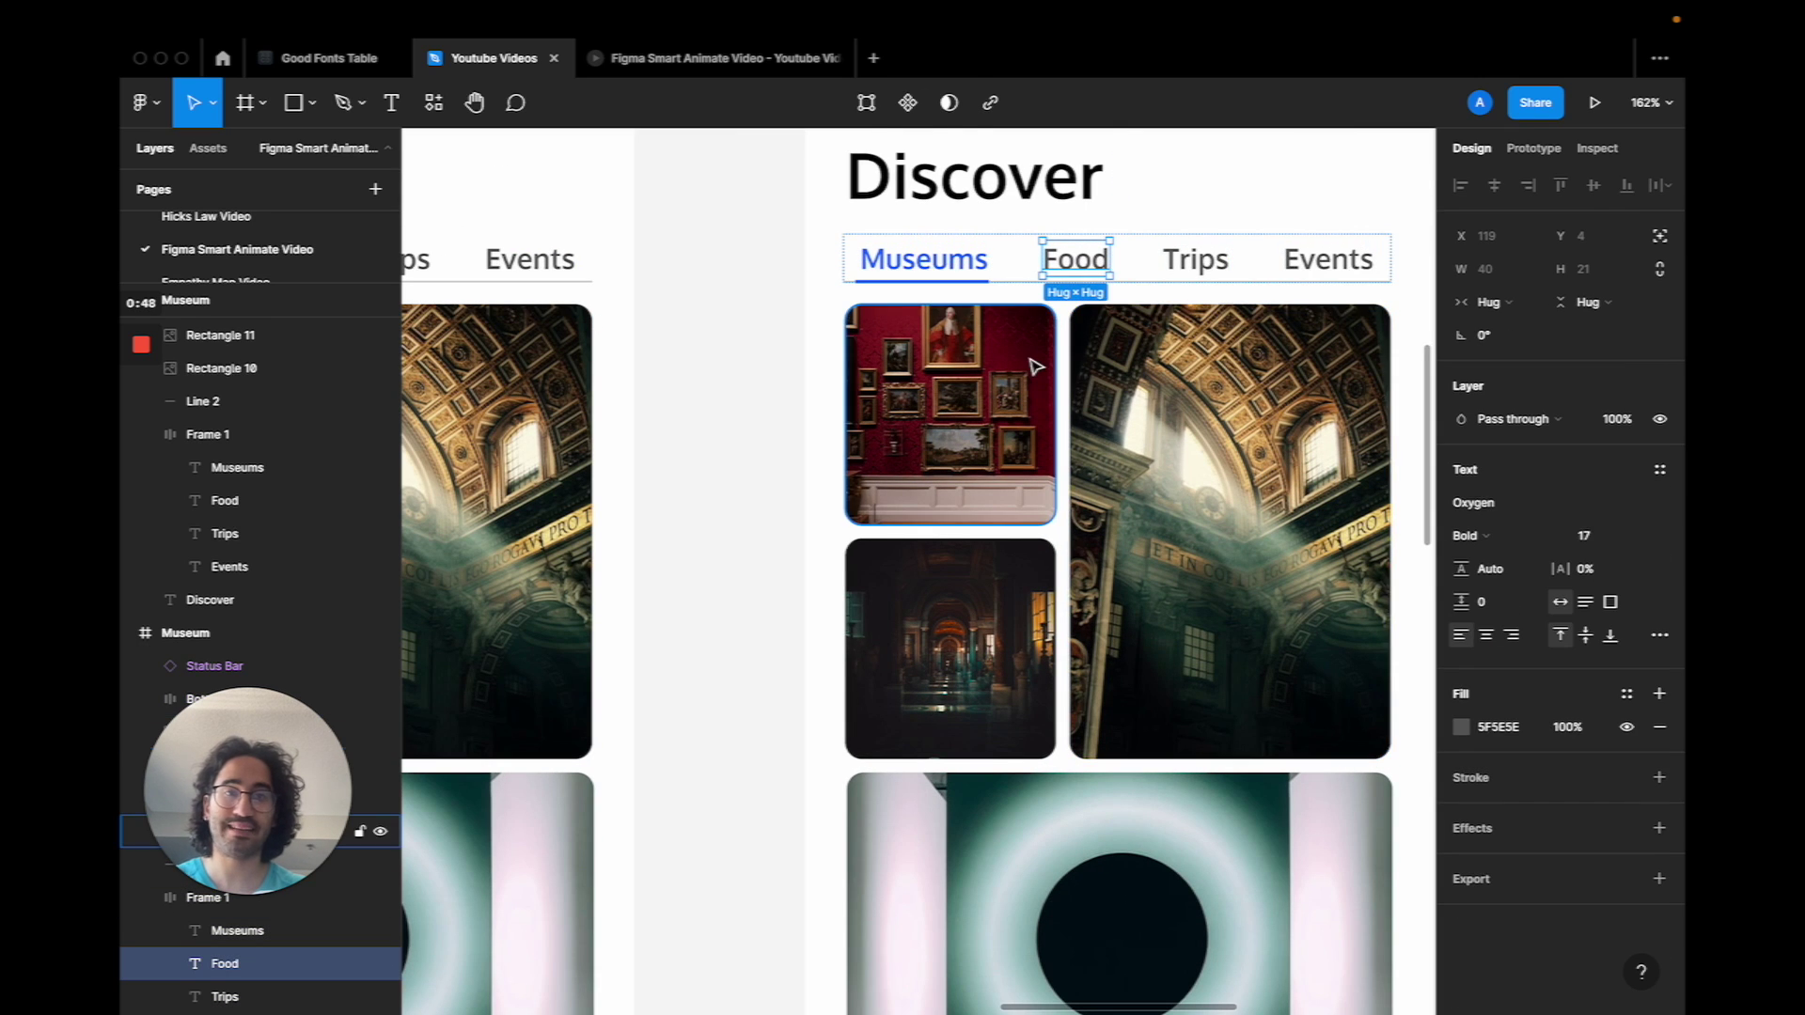
{"action": "key", "text": "ctrl+c"}
{"action": "scroll", "coordinate": [984, 335], "scroll_direction": "up", "scroll_amount": 5}
{"action": "scroll", "coordinate": [984, 335], "scroll_direction": "up", "scroll_amount": 3}
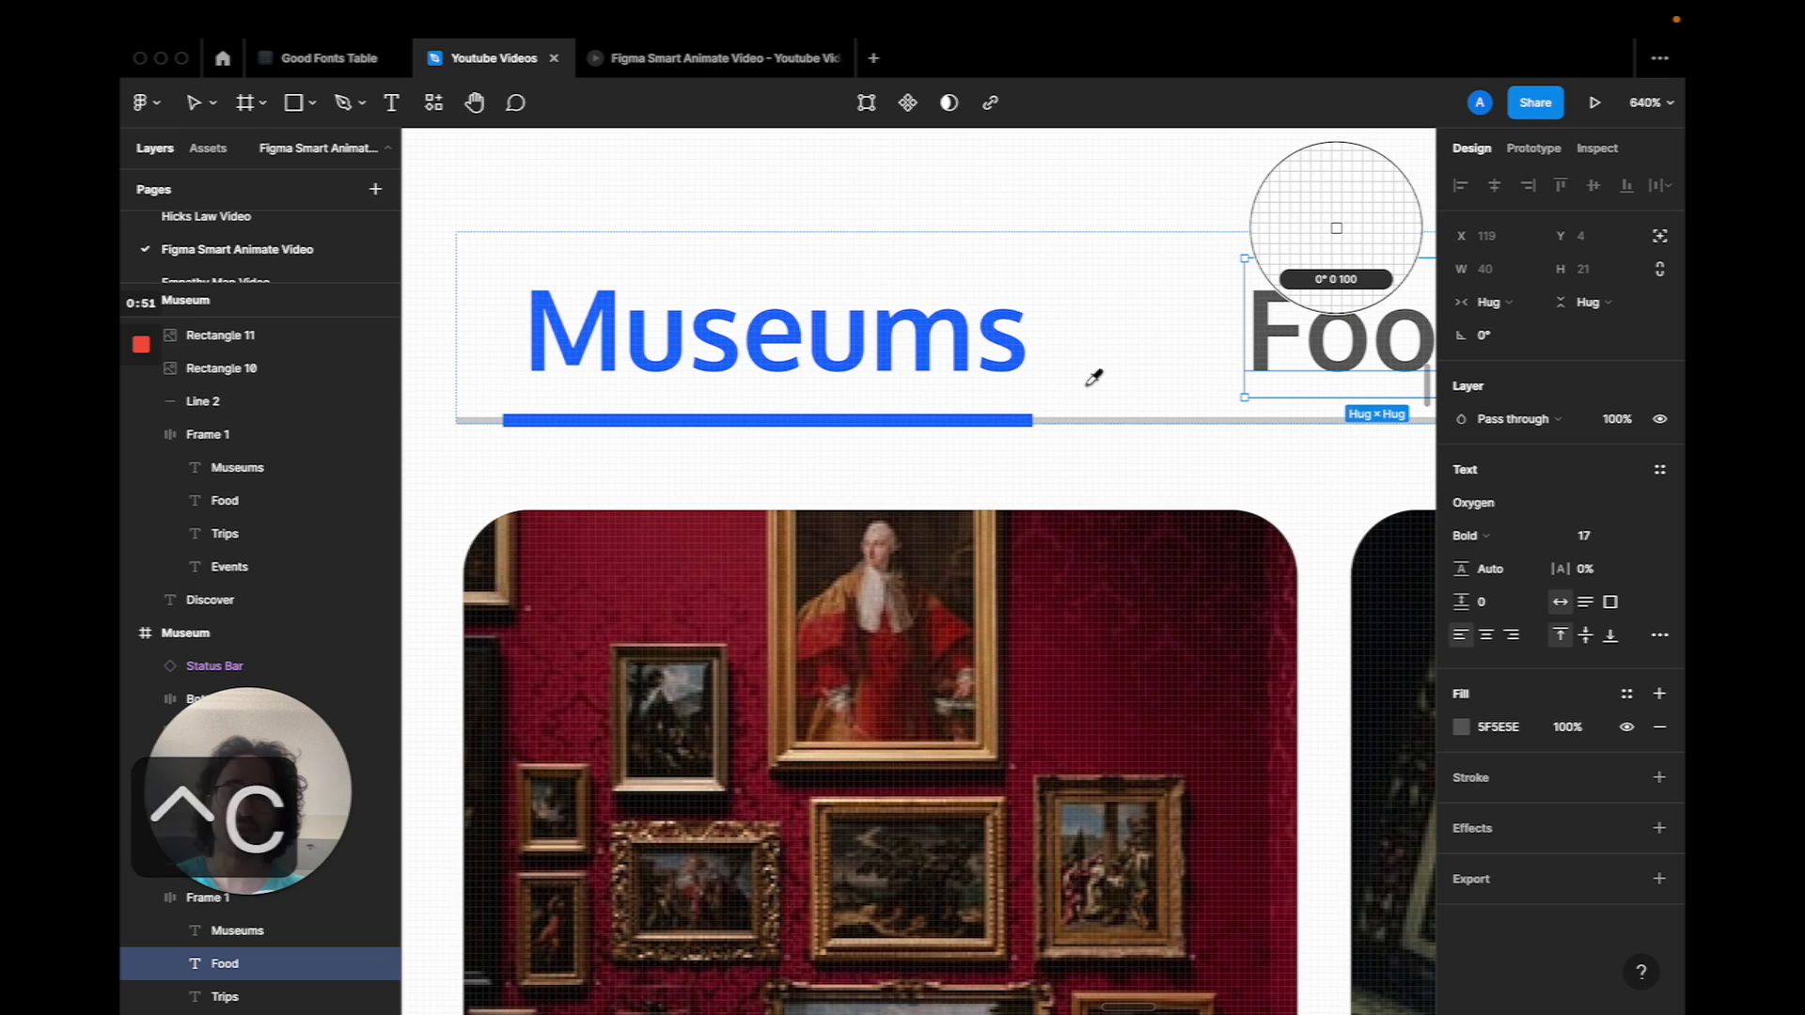
{"action": "left_click", "coordinate": [976, 420]}
Move the blue underline beneath the Food tab by setting its X position to 119
{"action": "left_click", "coordinate": [925, 422]}
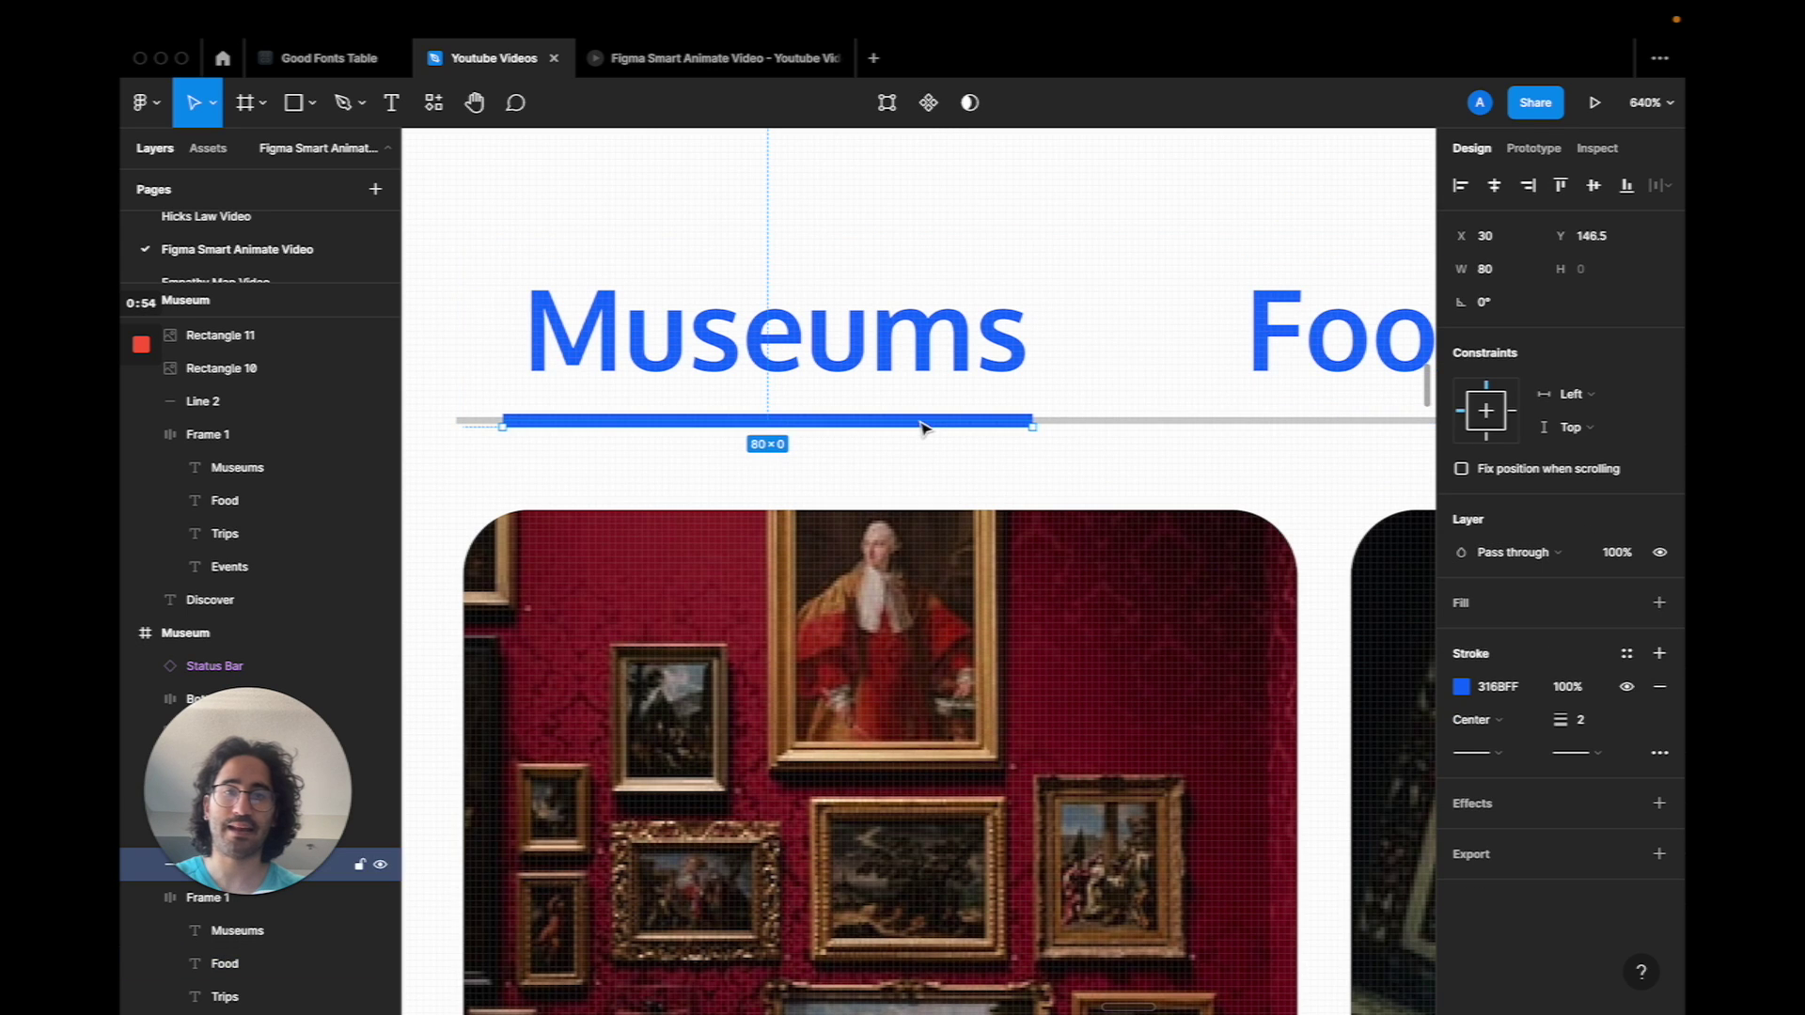
{"action": "scroll", "coordinate": [1269, 414], "scroll_direction": "down", "scroll_amount": 3}
{"action": "scroll", "coordinate": [1269, 413], "scroll_direction": "down", "scroll_amount": 2}
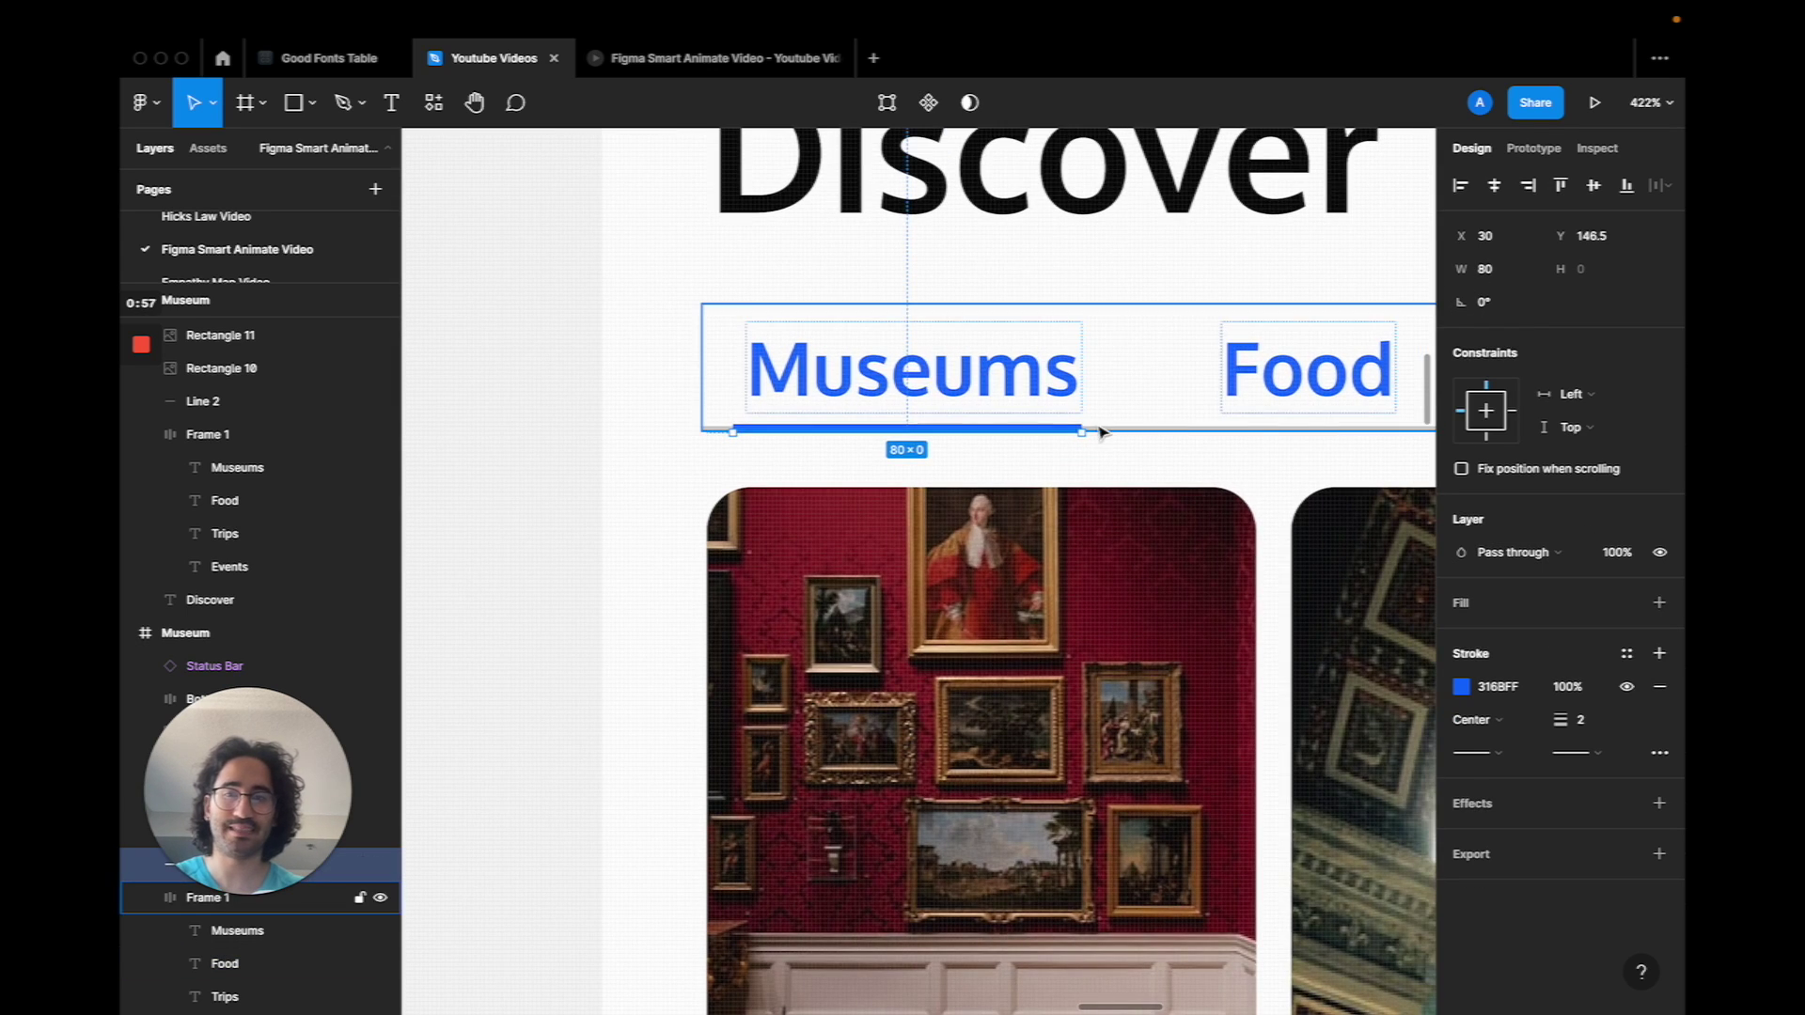
{"action": "left_click", "coordinate": [1492, 246]}
{"action": "key", "text": "shift+Up"}
{"action": "key", "text": "shift+Up"}
{"action": "key", "text": "shift+Up"}
{"action": "key", "text": "shift+Up"}
{"action": "key", "text": "shift+Up"}
{"action": "key", "text": "shift+Up"}
{"action": "key", "text": "shift+Up"}
{"action": "key", "text": "shift+Up"}
{"action": "key", "text": "shift+Up"}
{"action": "key", "text": "shift+Up"}
{"action": "key", "text": "shift+Up"}
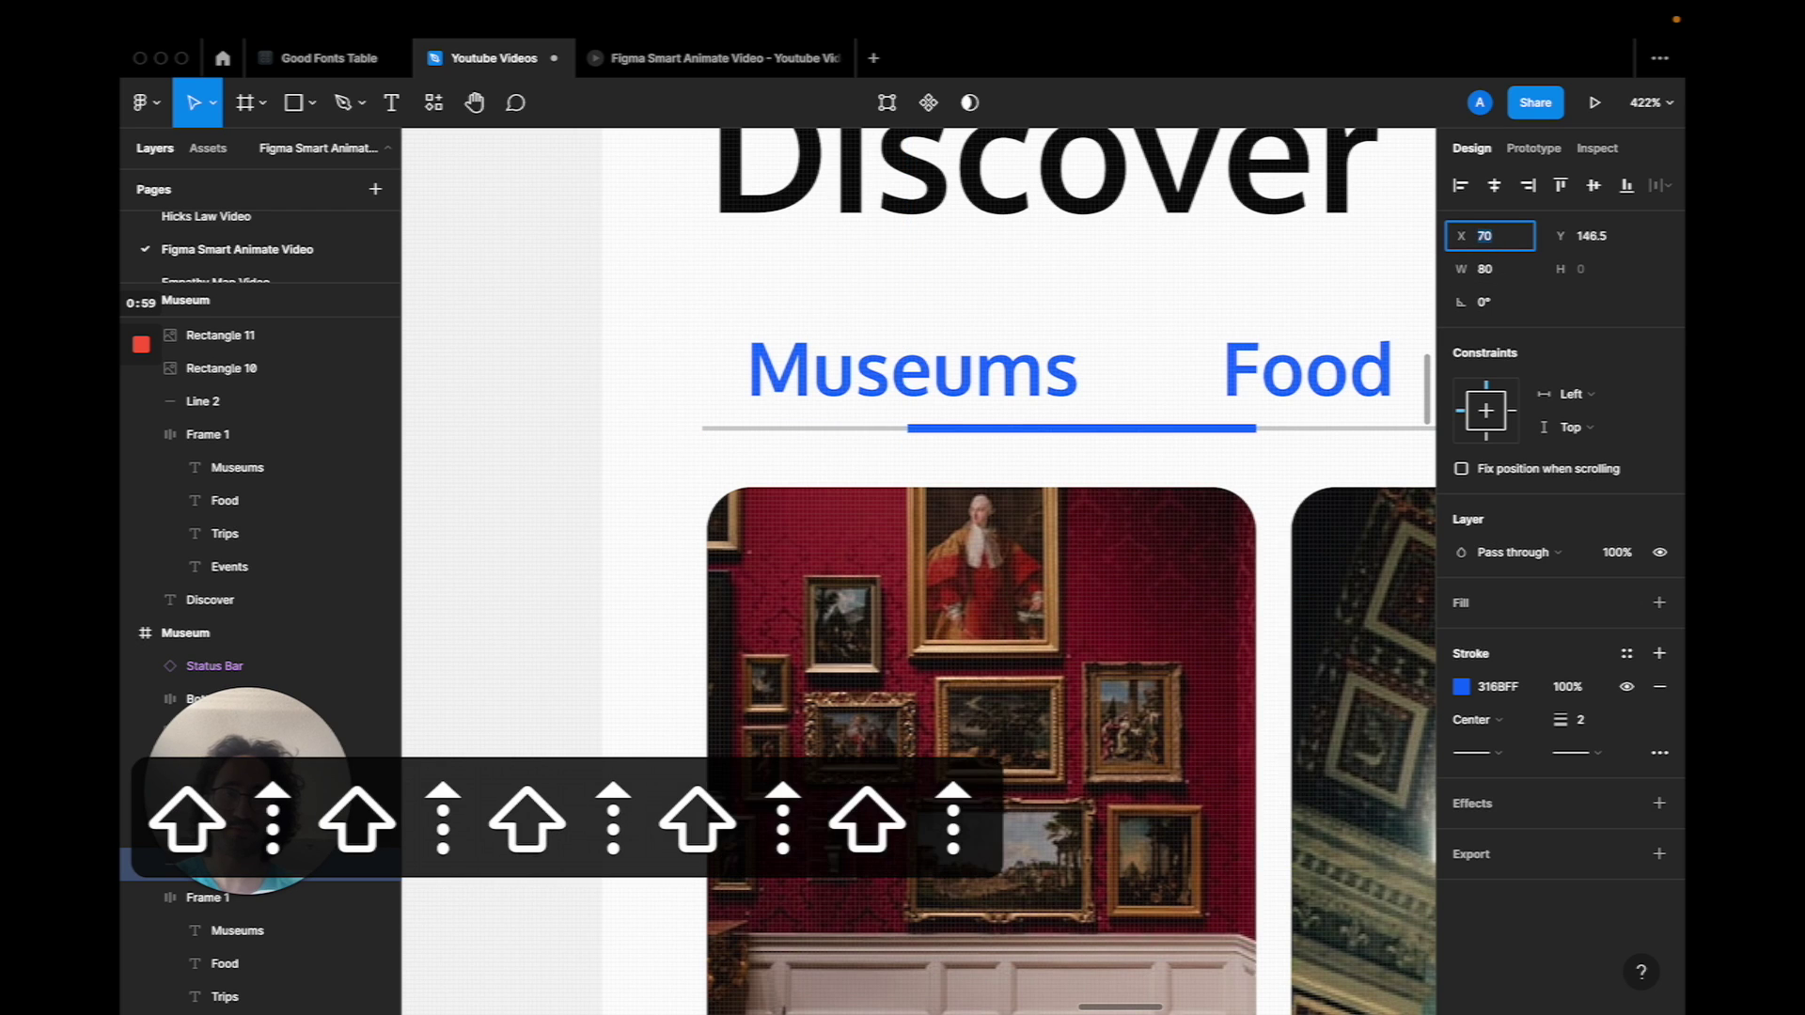
{"action": "scroll", "coordinate": [918, 564], "scroll_direction": "down", "scroll_amount": 2}
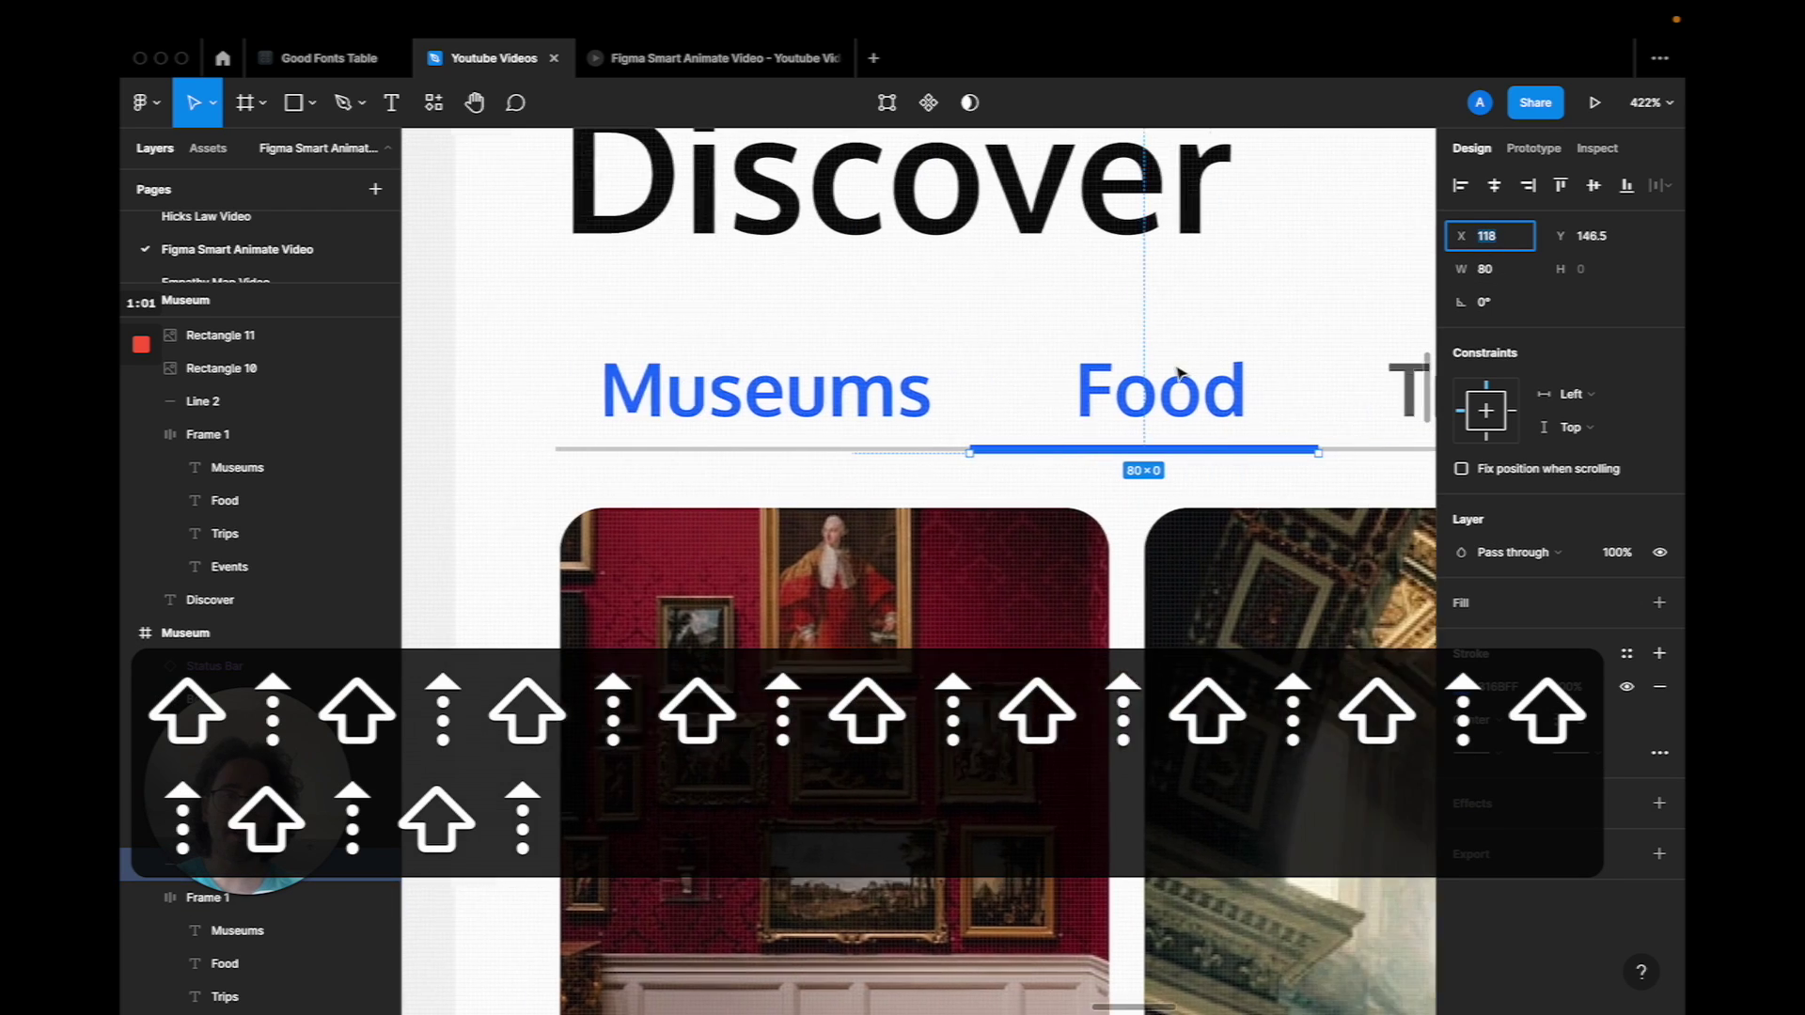
{"action": "key", "text": "Up"}
{"action": "key", "text": "Up"}
{"action": "key", "text": "Down"}
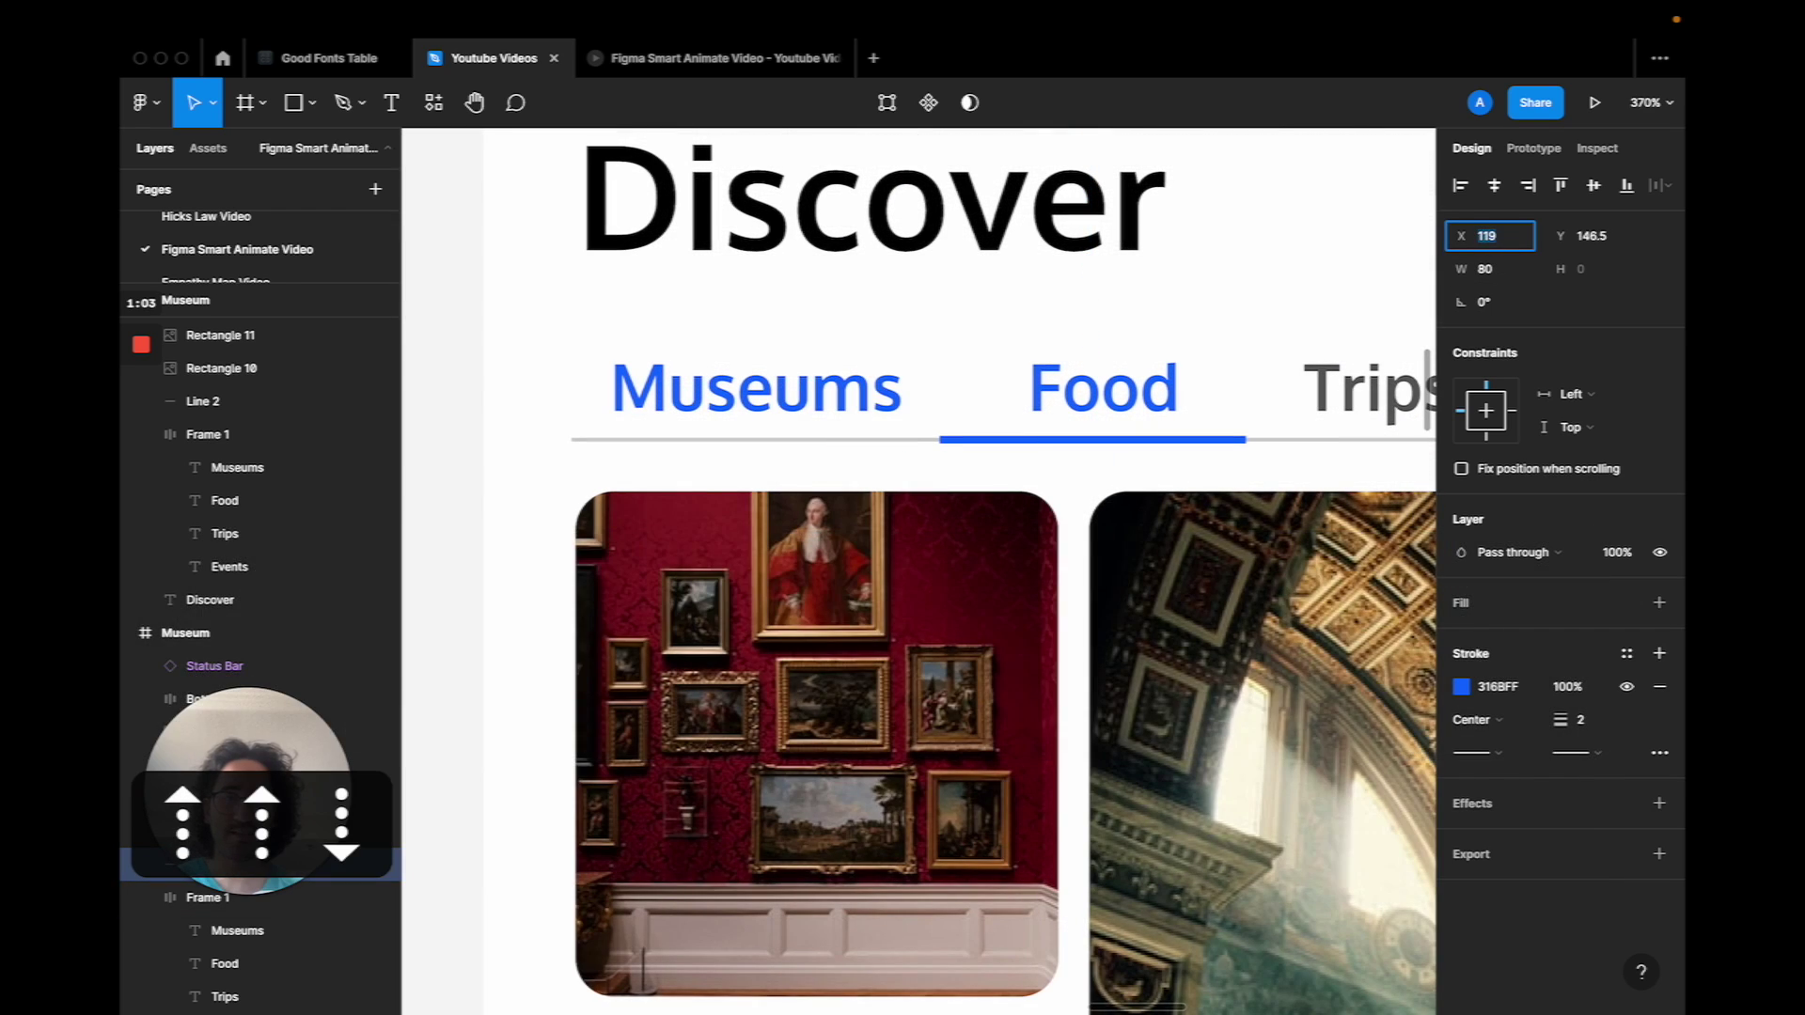
Recolour the Museums tab label in the duplicate by sampling the gray of the Trips label
{"action": "left_click", "coordinate": [724, 416]}
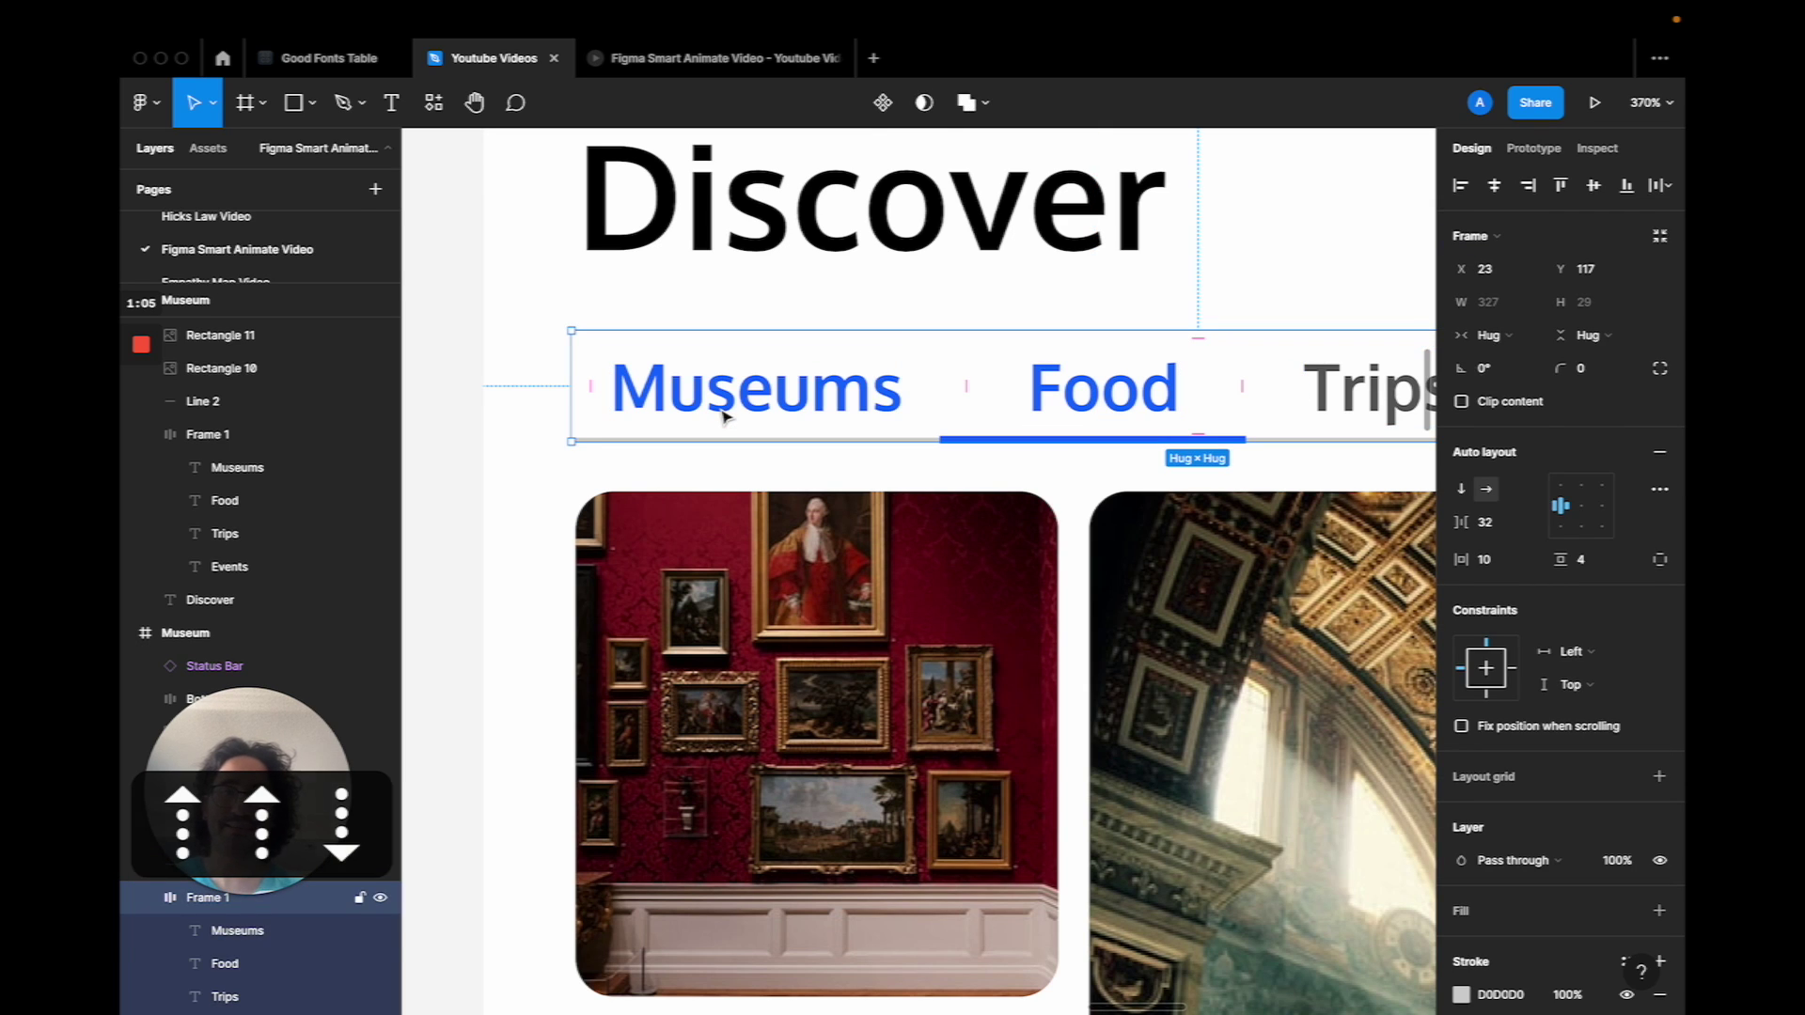
{"action": "left_click", "coordinate": [724, 415]}
{"action": "scroll", "coordinate": [743, 404], "scroll_direction": "down", "scroll_amount": 5}
{"action": "key", "text": "ctrl+c"}
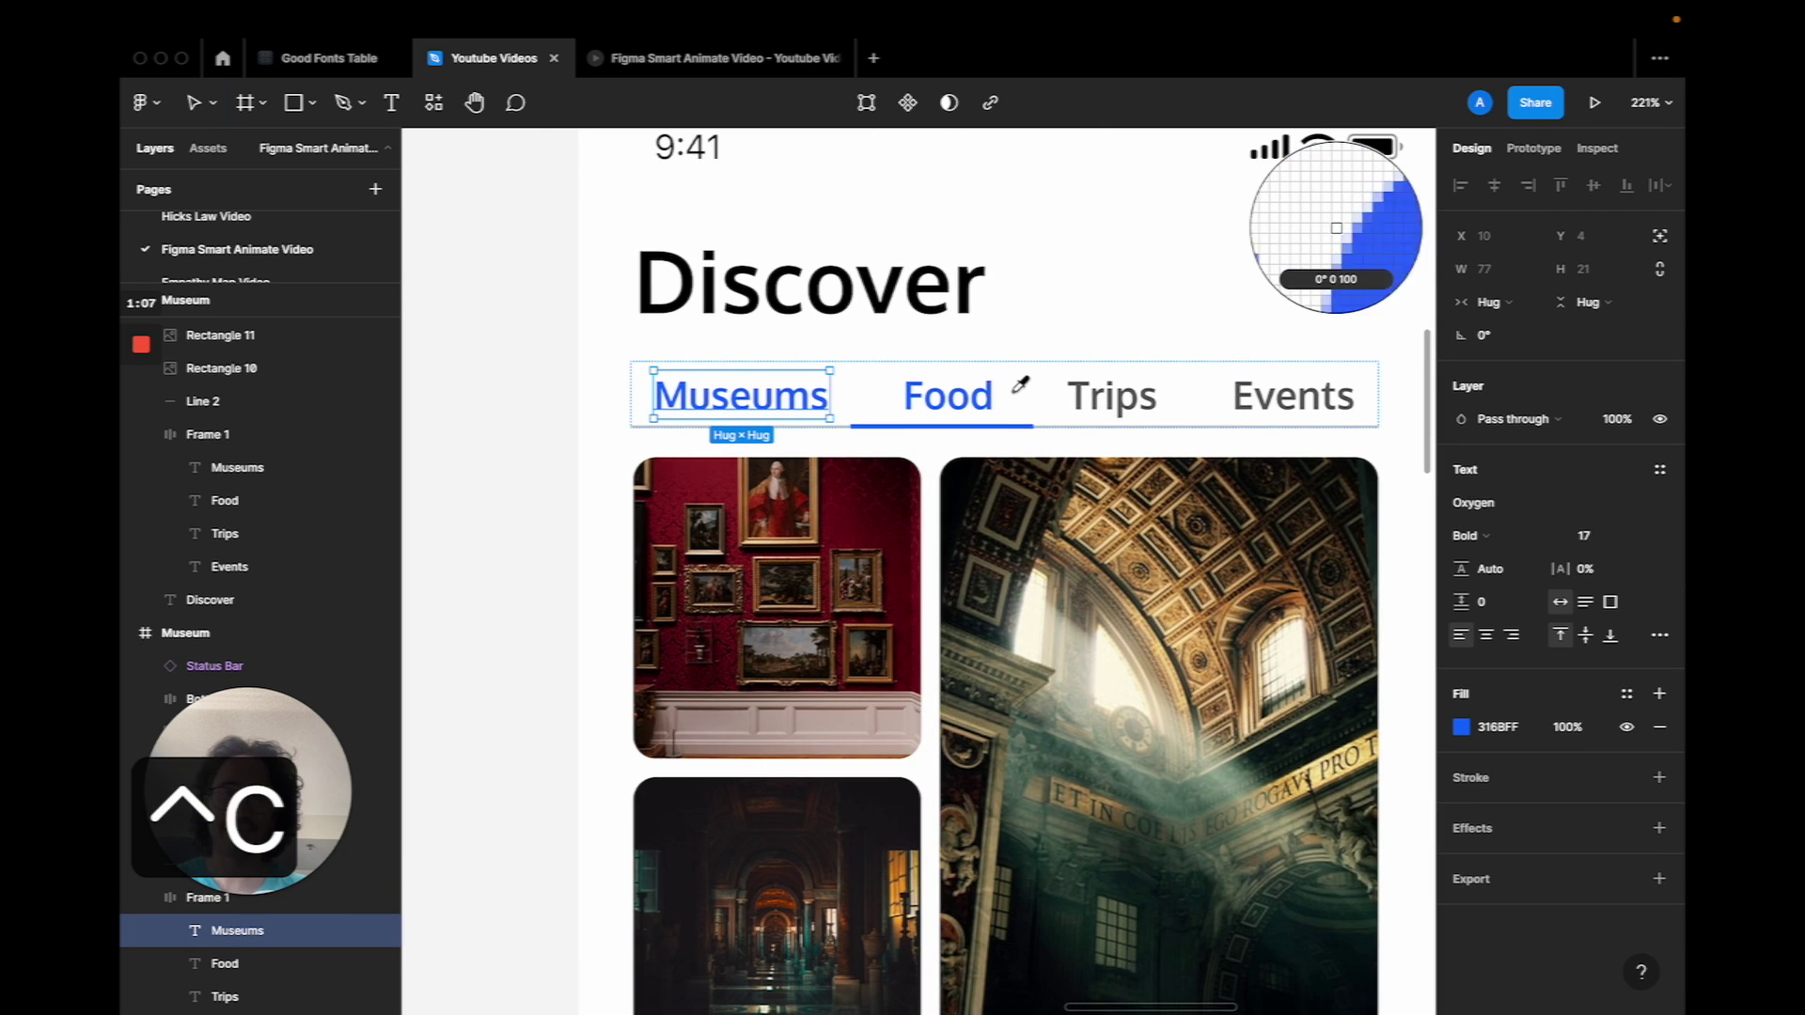
{"action": "left_click", "coordinate": [1087, 383]}
{"action": "scroll", "coordinate": [1080, 387], "scroll_direction": "down", "scroll_amount": 3}
{"action": "left_click", "coordinate": [648, 363]}
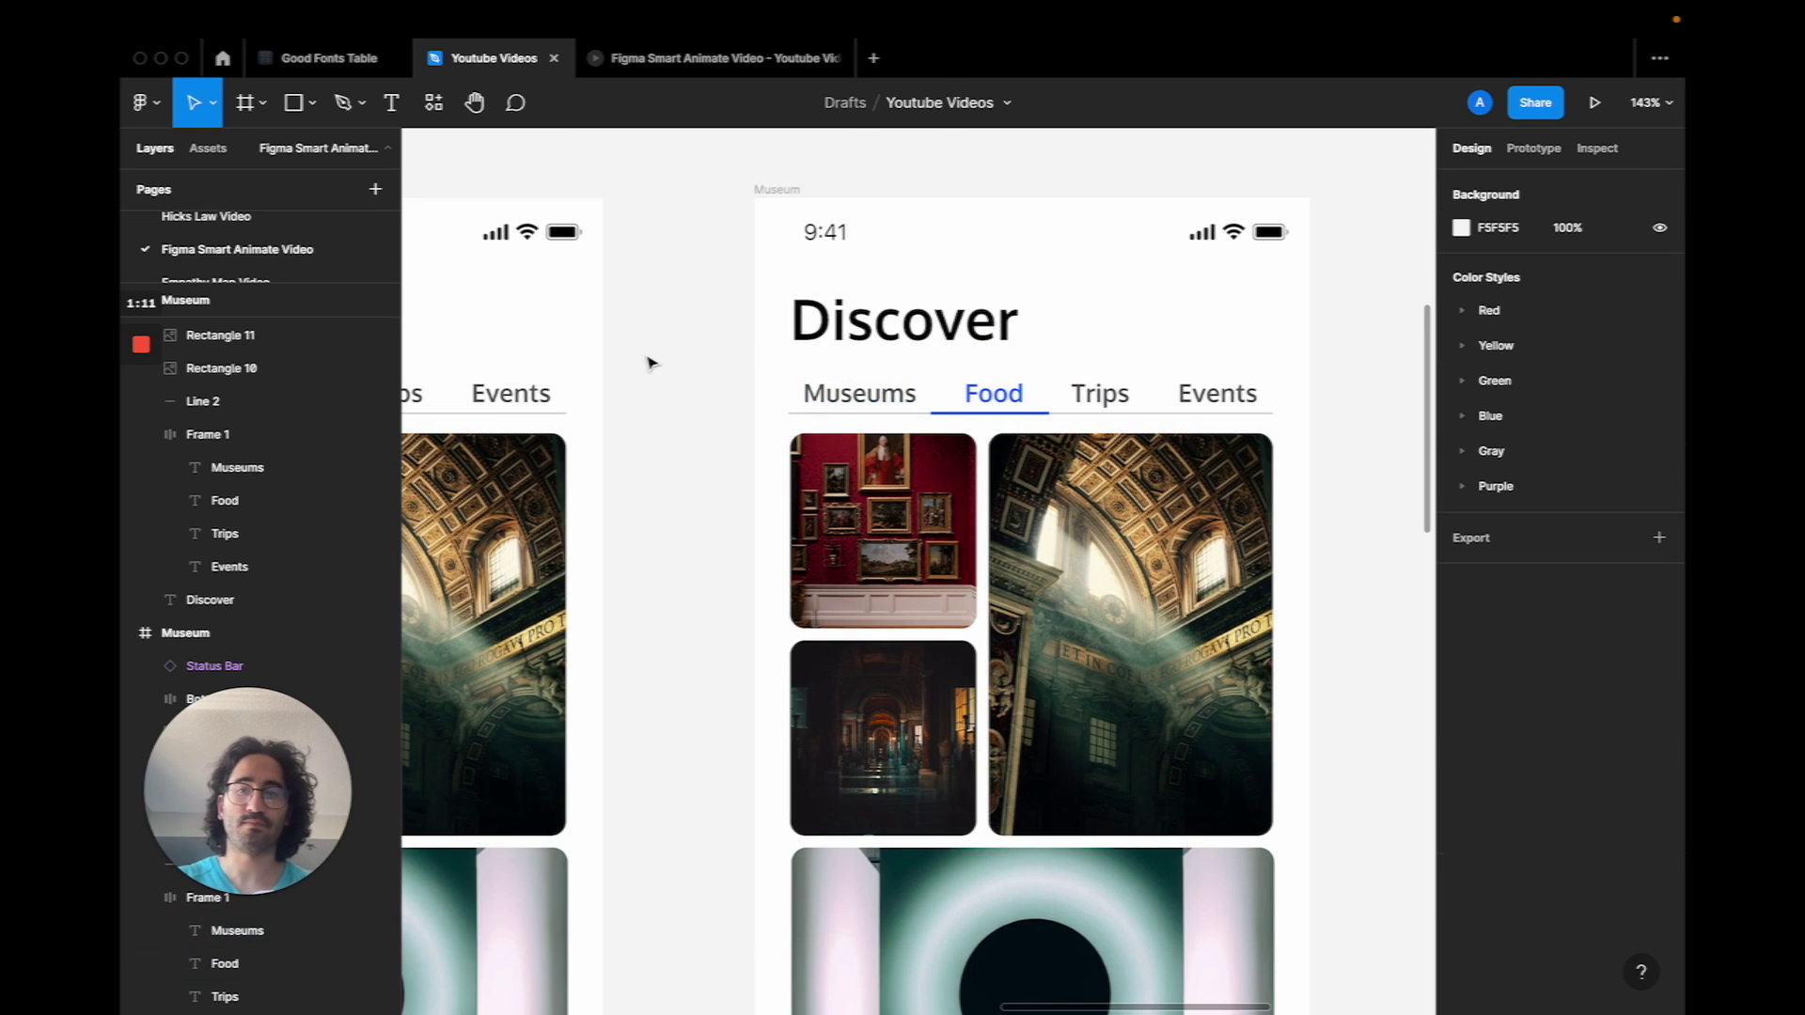
Compare the tabs and image grids of the two Discover screens, including the small upper museum image in the duplicate
{"action": "scroll", "coordinate": [648, 363], "scroll_direction": "left", "scroll_amount": 3}
{"action": "scroll", "coordinate": [649, 363], "scroll_direction": "down", "scroll_amount": 2}
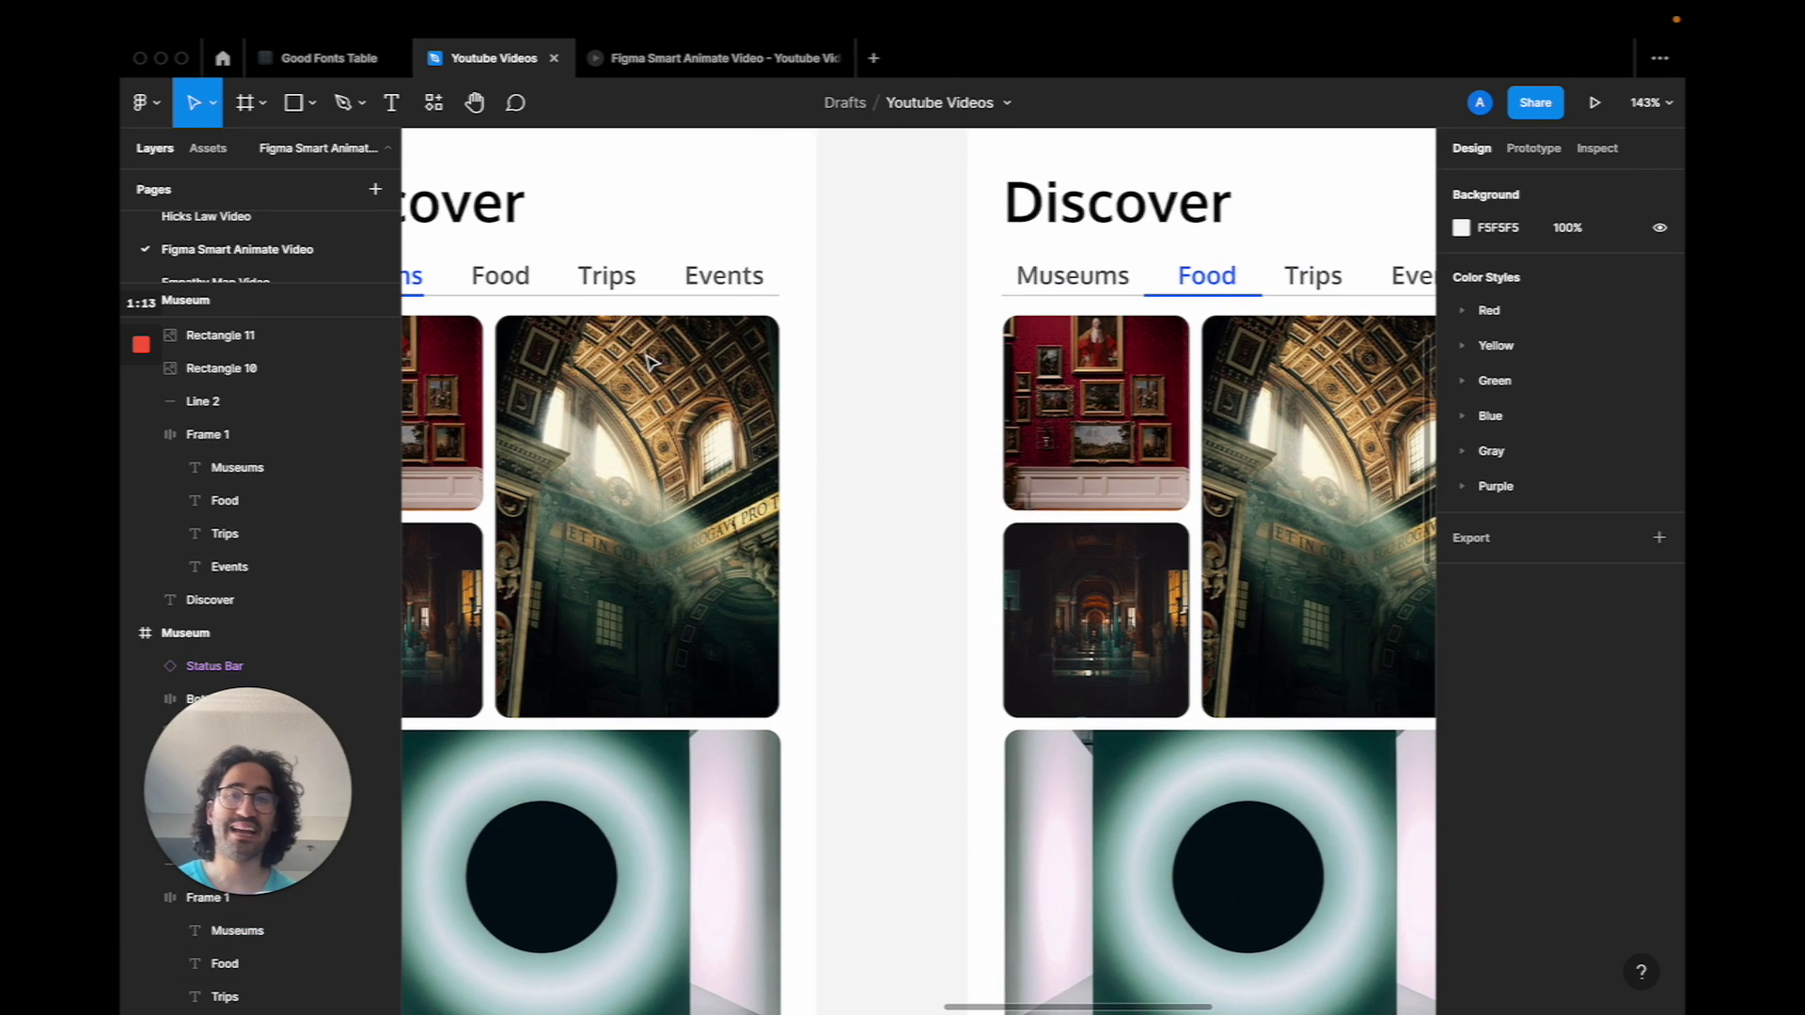
{"action": "scroll", "coordinate": [649, 363], "scroll_direction": "left", "scroll_amount": 1}
{"action": "scroll", "coordinate": [649, 363], "scroll_direction": "down", "scroll_amount": 1}
{"action": "scroll", "coordinate": [649, 363], "scroll_direction": "left", "scroll_amount": 1}
{"action": "scroll", "coordinate": [663, 367], "scroll_direction": "down", "scroll_amount": 3}
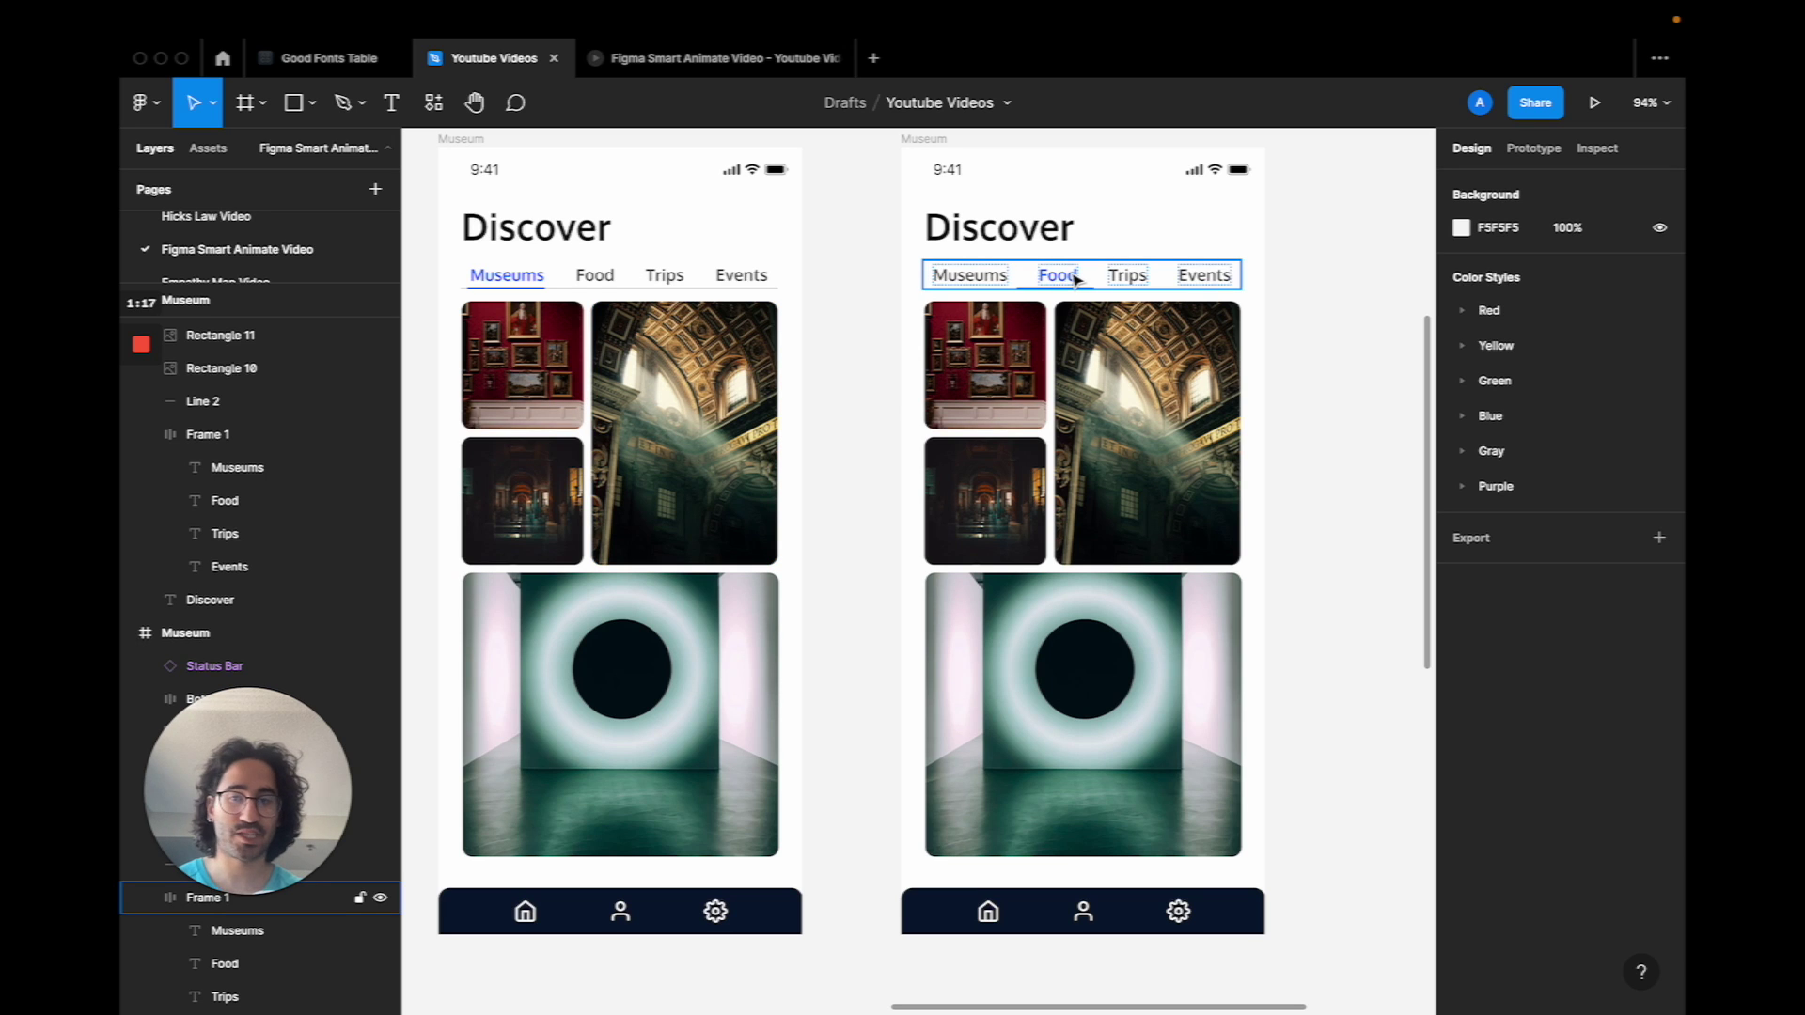
{"action": "scroll", "coordinate": [1076, 279], "scroll_direction": "up", "scroll_amount": 3}
{"action": "scroll", "coordinate": [1052, 300], "scroll_direction": "down", "scroll_amount": 3}
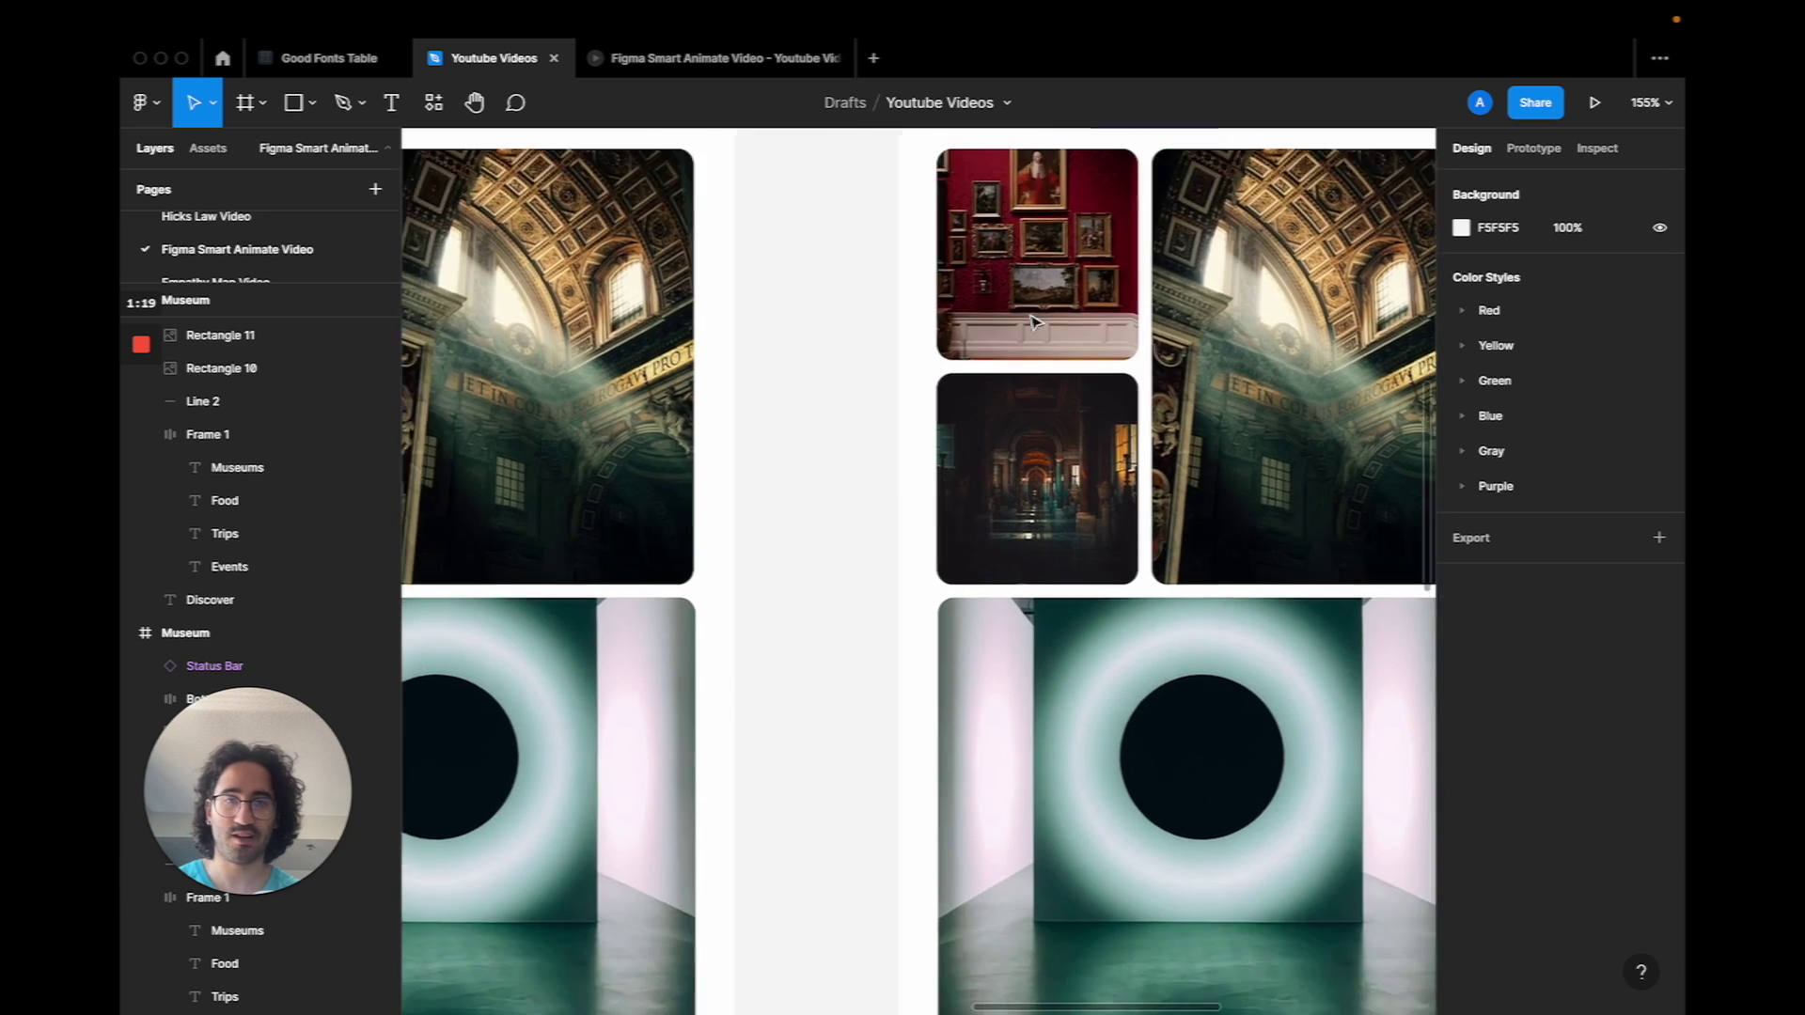
{"action": "scroll", "coordinate": [1034, 324], "scroll_direction": "down", "scroll_amount": 3}
{"action": "scroll", "coordinate": [1035, 323], "scroll_direction": "up", "scroll_amount": 3}
{"action": "scroll", "coordinate": [1034, 324], "scroll_direction": "right", "scroll_amount": 2}
{"action": "left_click", "coordinate": [978, 340]}
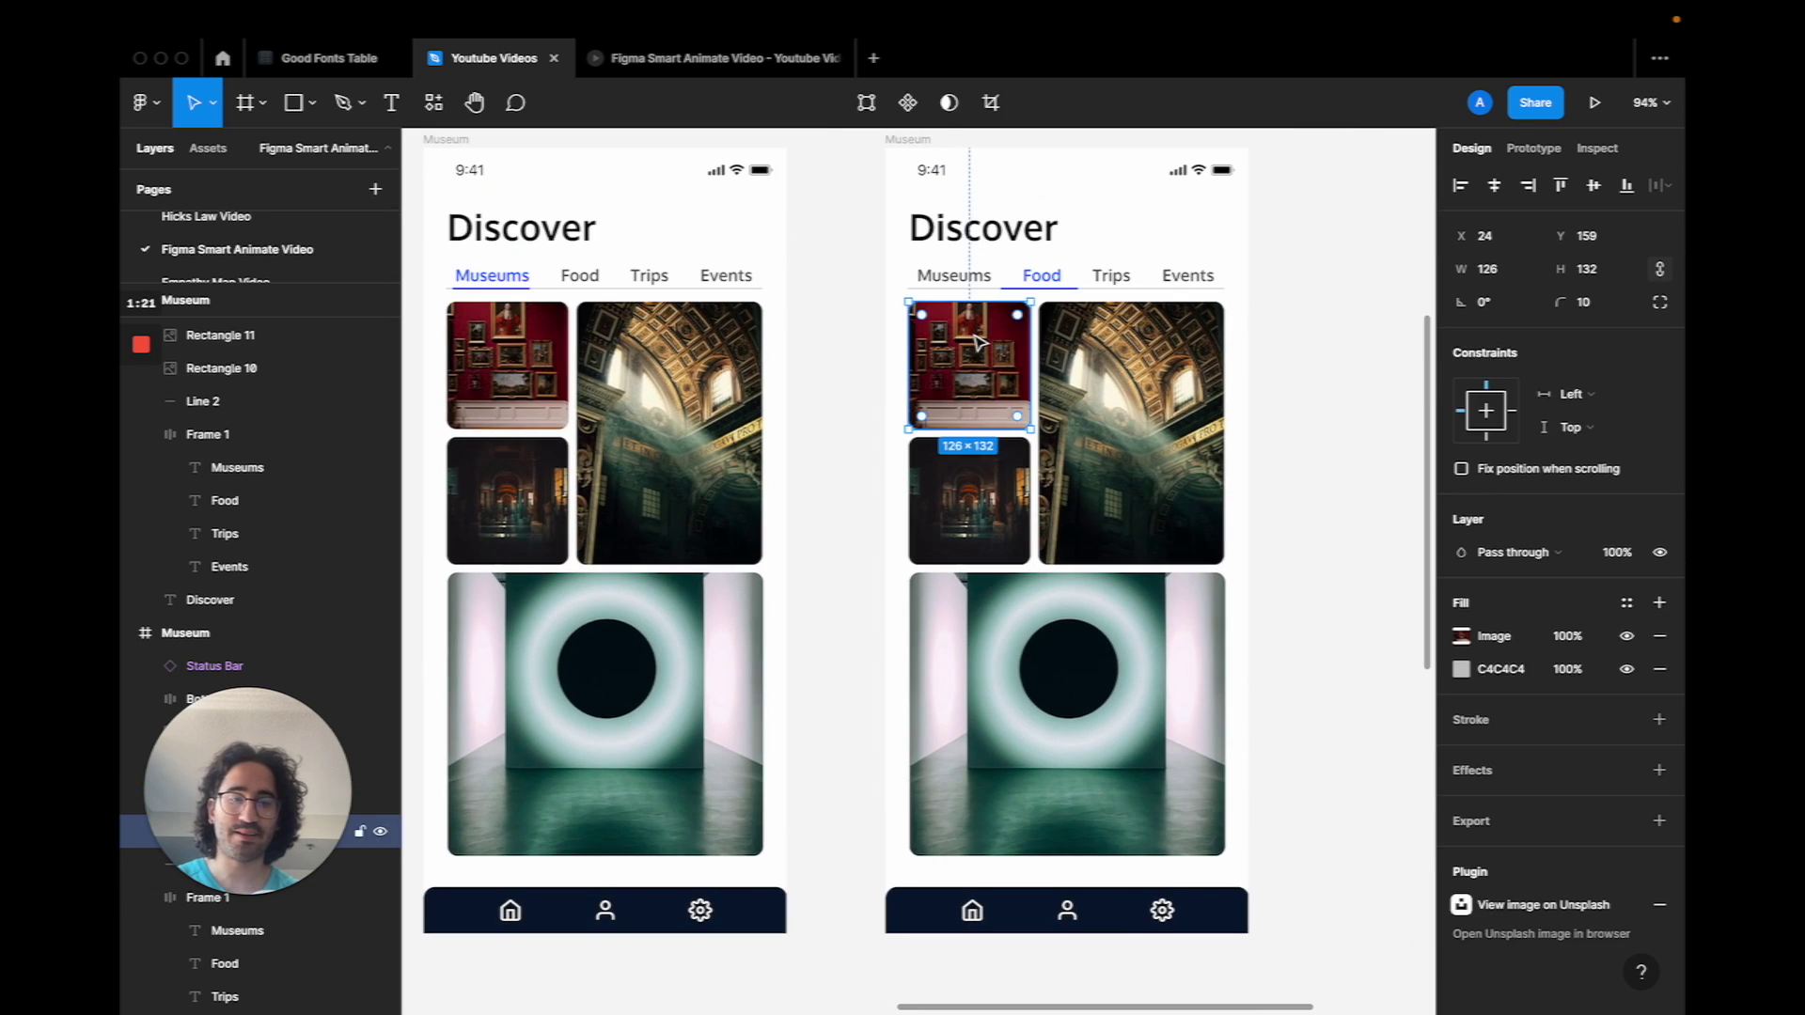
{"action": "scroll", "coordinate": [977, 340], "scroll_direction": "down", "scroll_amount": 1}
{"action": "scroll", "coordinate": [978, 341], "scroll_direction": "right", "scroll_amount": 1}
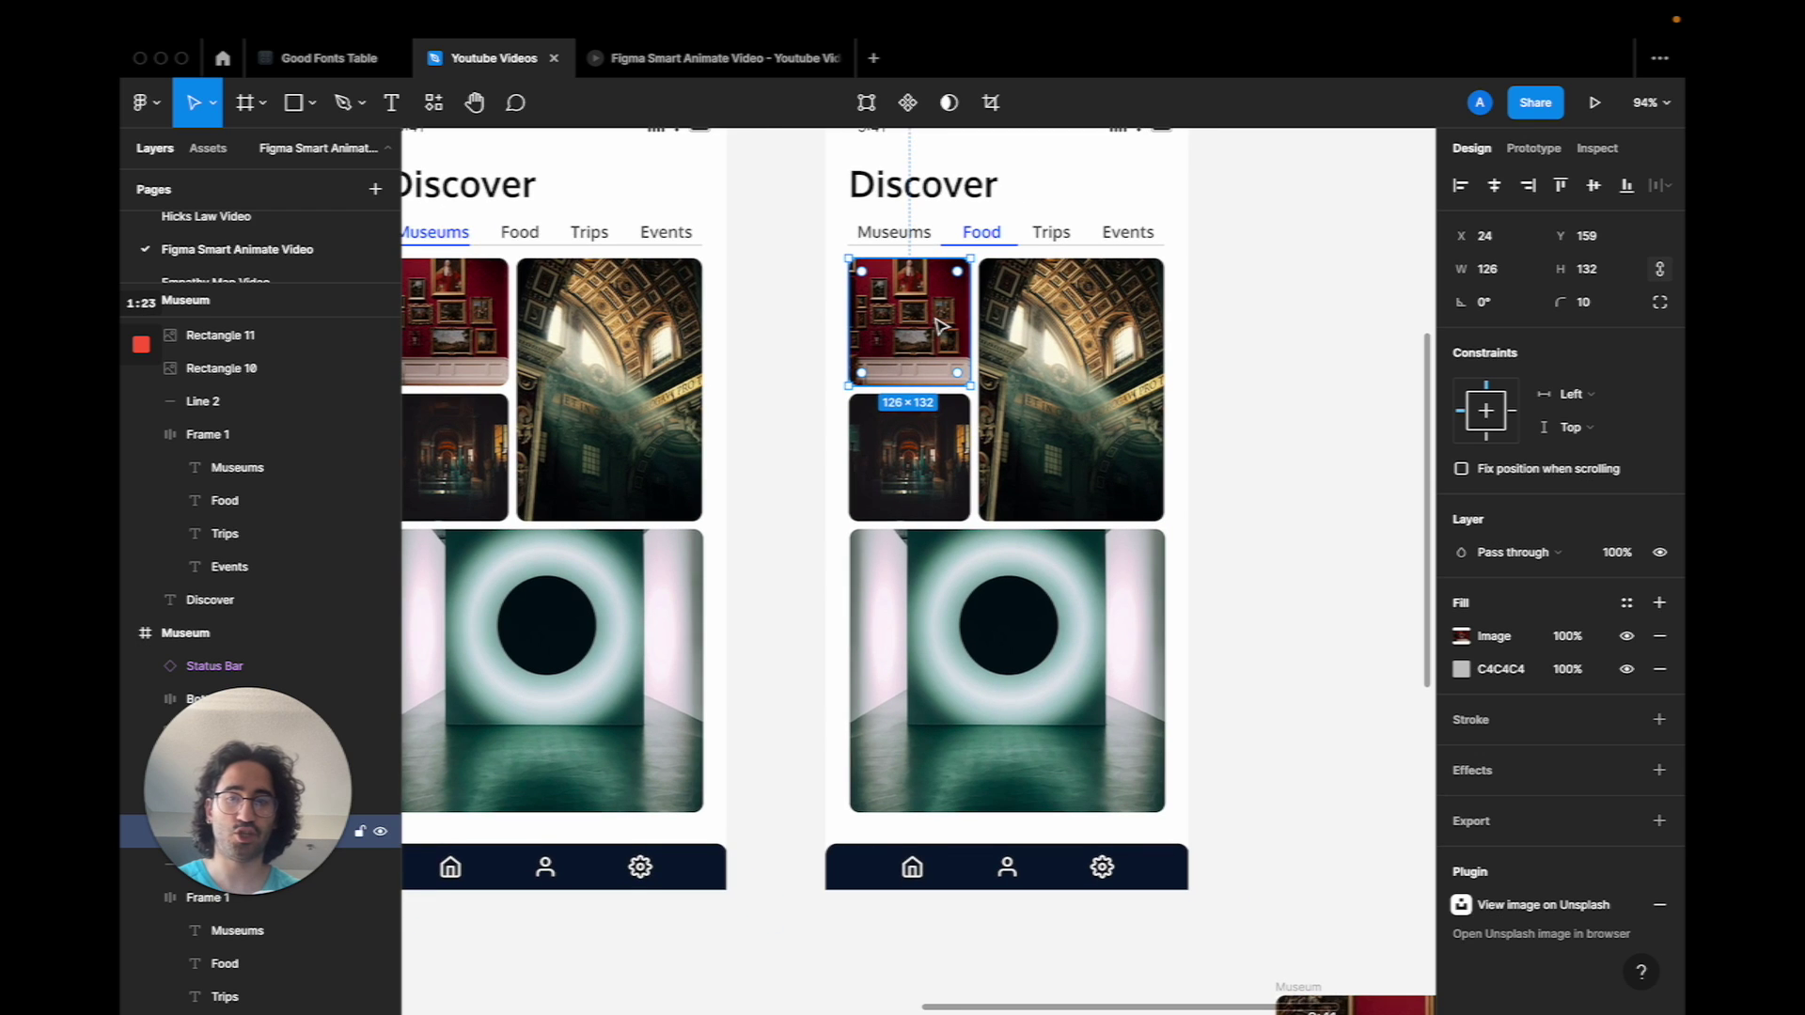
{"action": "scroll", "coordinate": [940, 325], "scroll_direction": "up", "scroll_amount": 2}
{"action": "scroll", "coordinate": [940, 324], "scroll_direction": "right", "scroll_amount": 2}
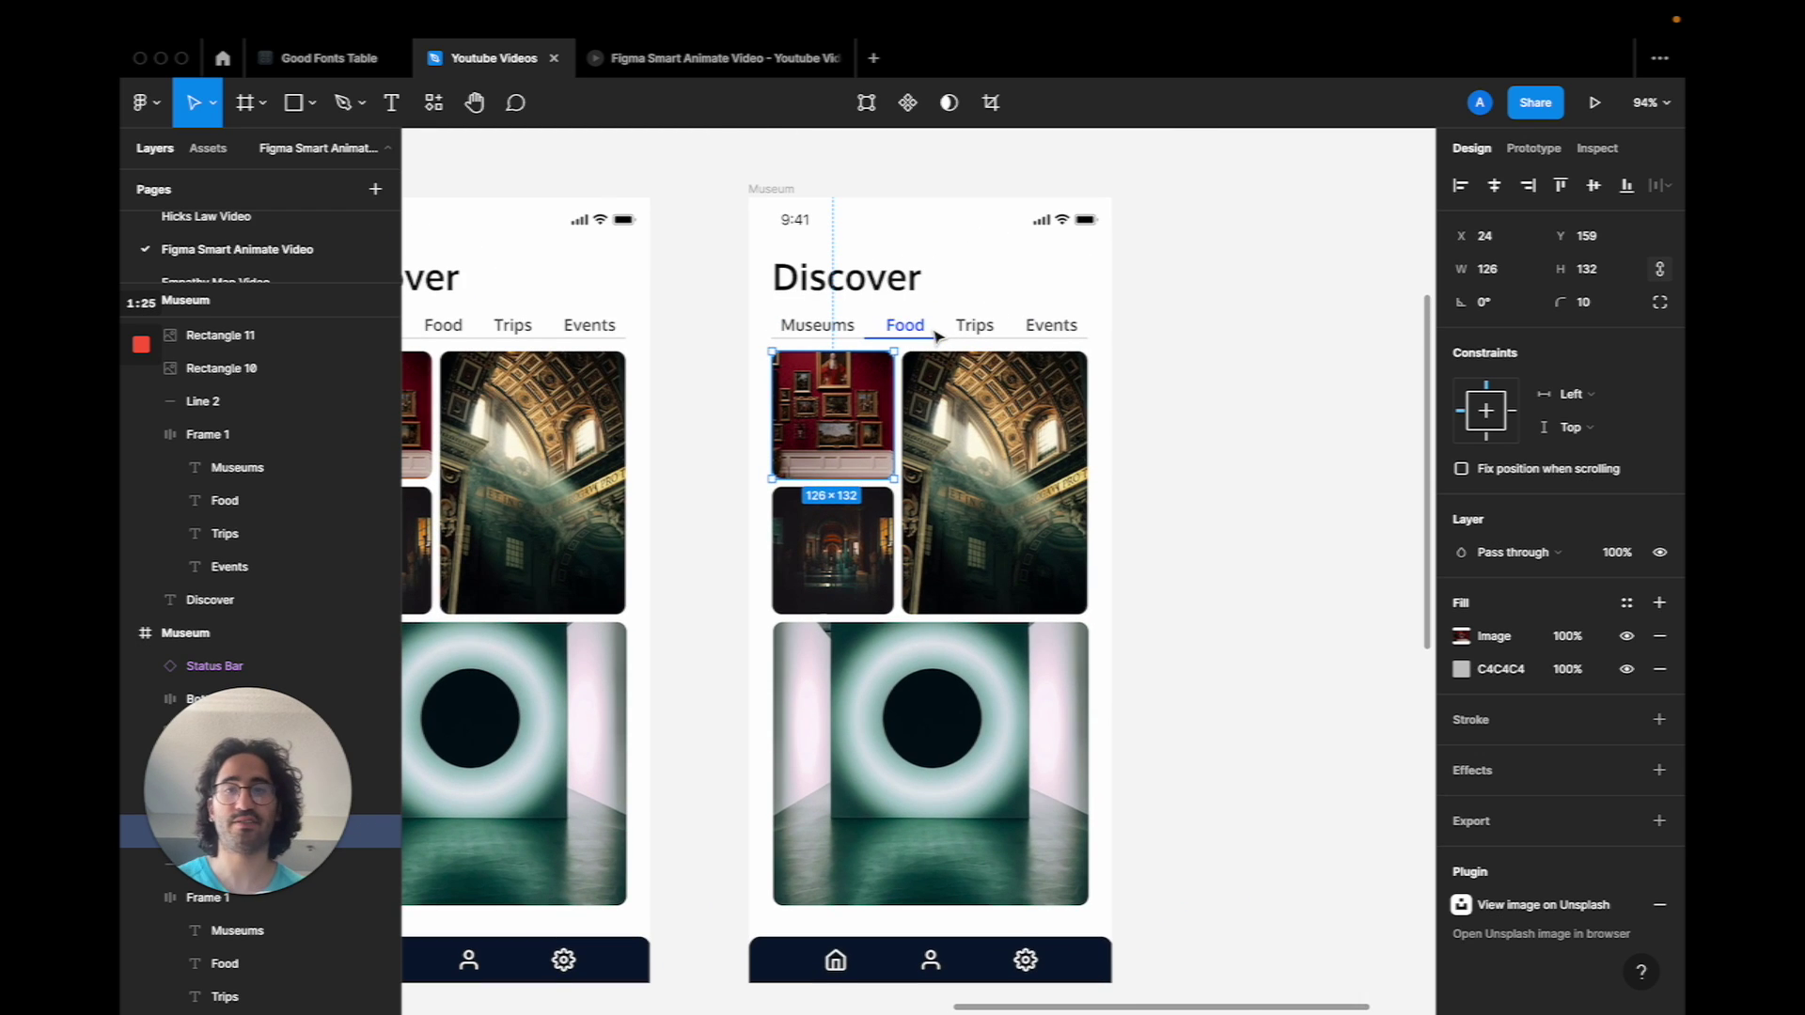
{"action": "scroll", "coordinate": [937, 337], "scroll_direction": "down", "scroll_amount": 2}
{"action": "scroll", "coordinate": [937, 336], "scroll_direction": "left", "scroll_amount": 1}
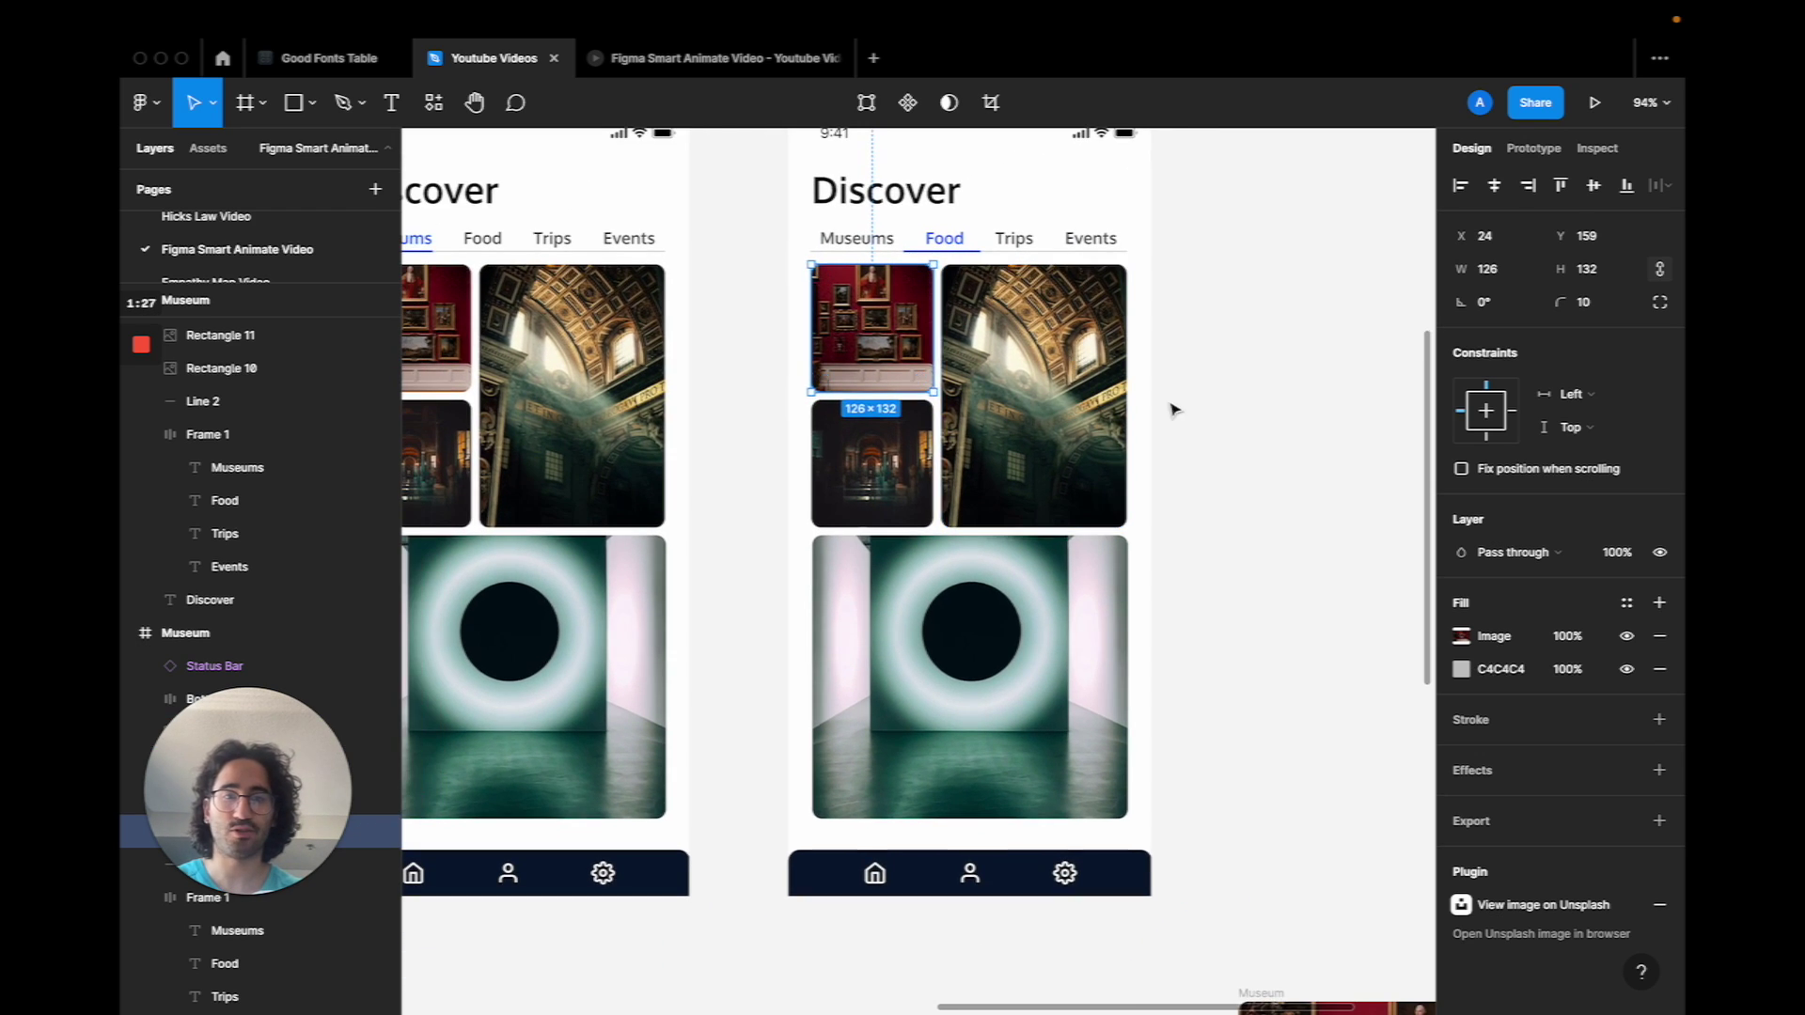
Launch the Unsplash plugin and move its window clear of the duplicated Discover screen
{"action": "left_click", "coordinate": [1231, 391]}
{"action": "key", "text": "super+slash"}
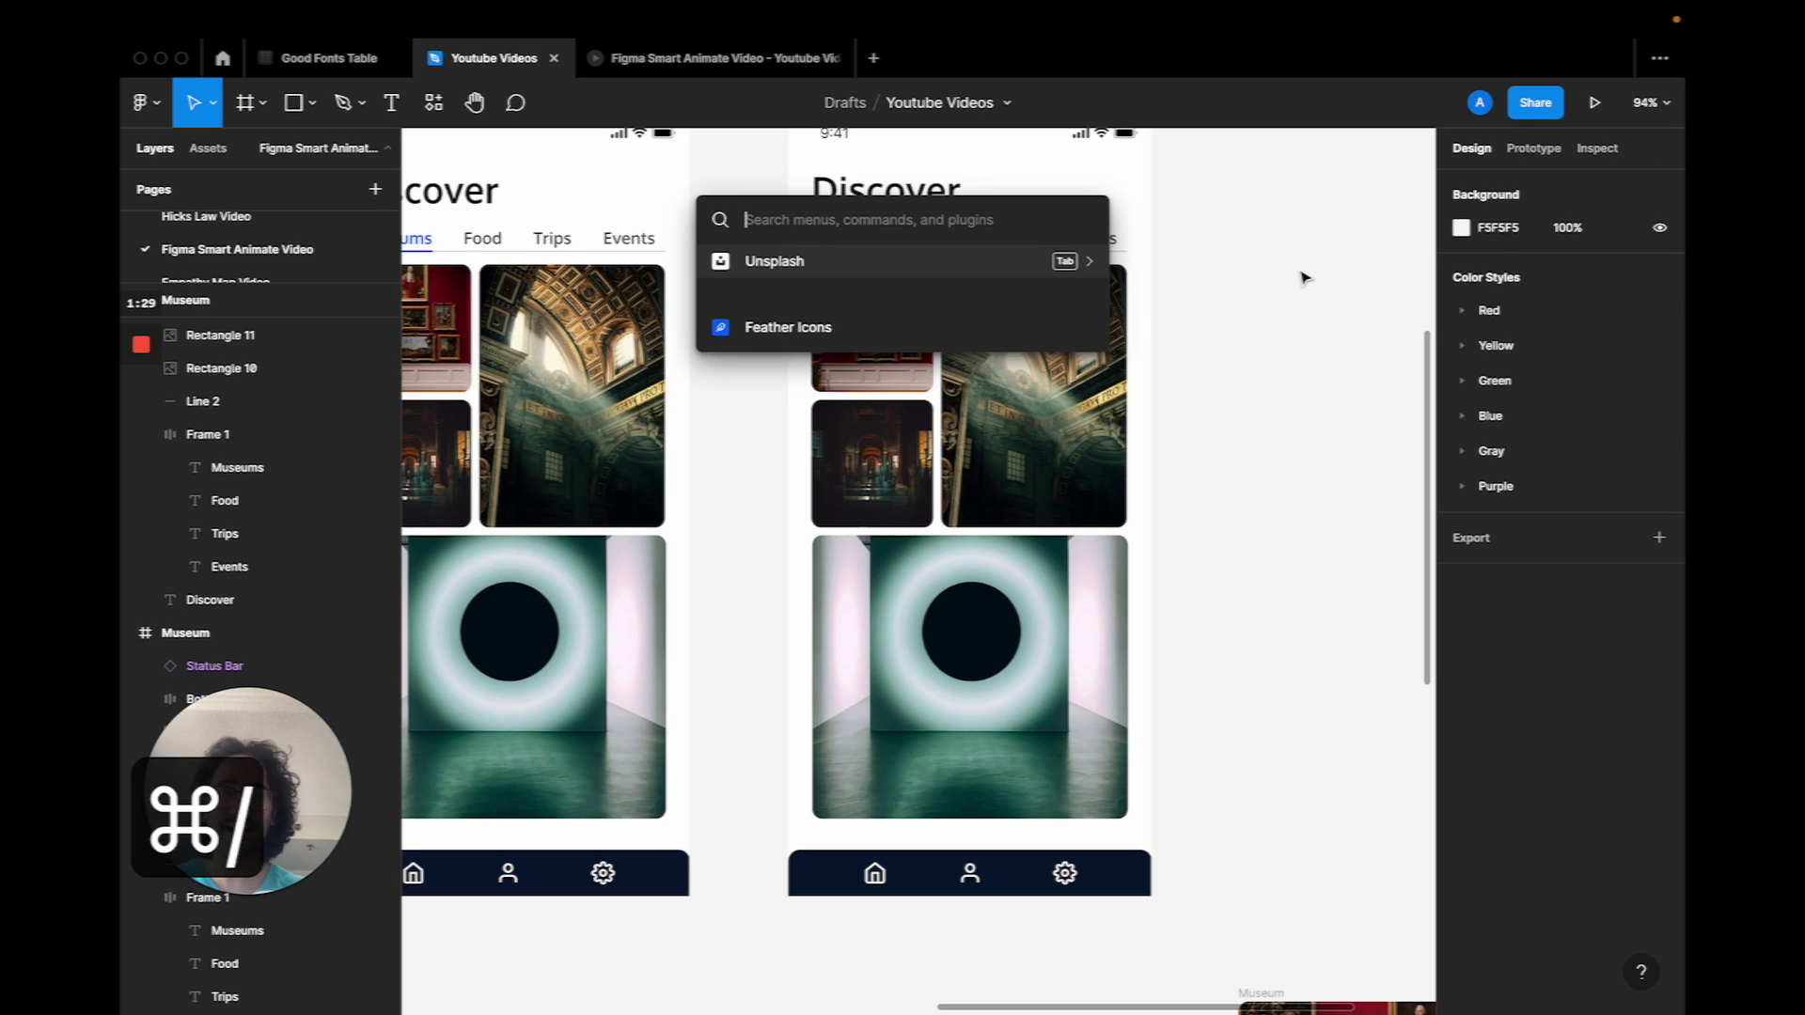
{"action": "left_click", "coordinate": [773, 262]}
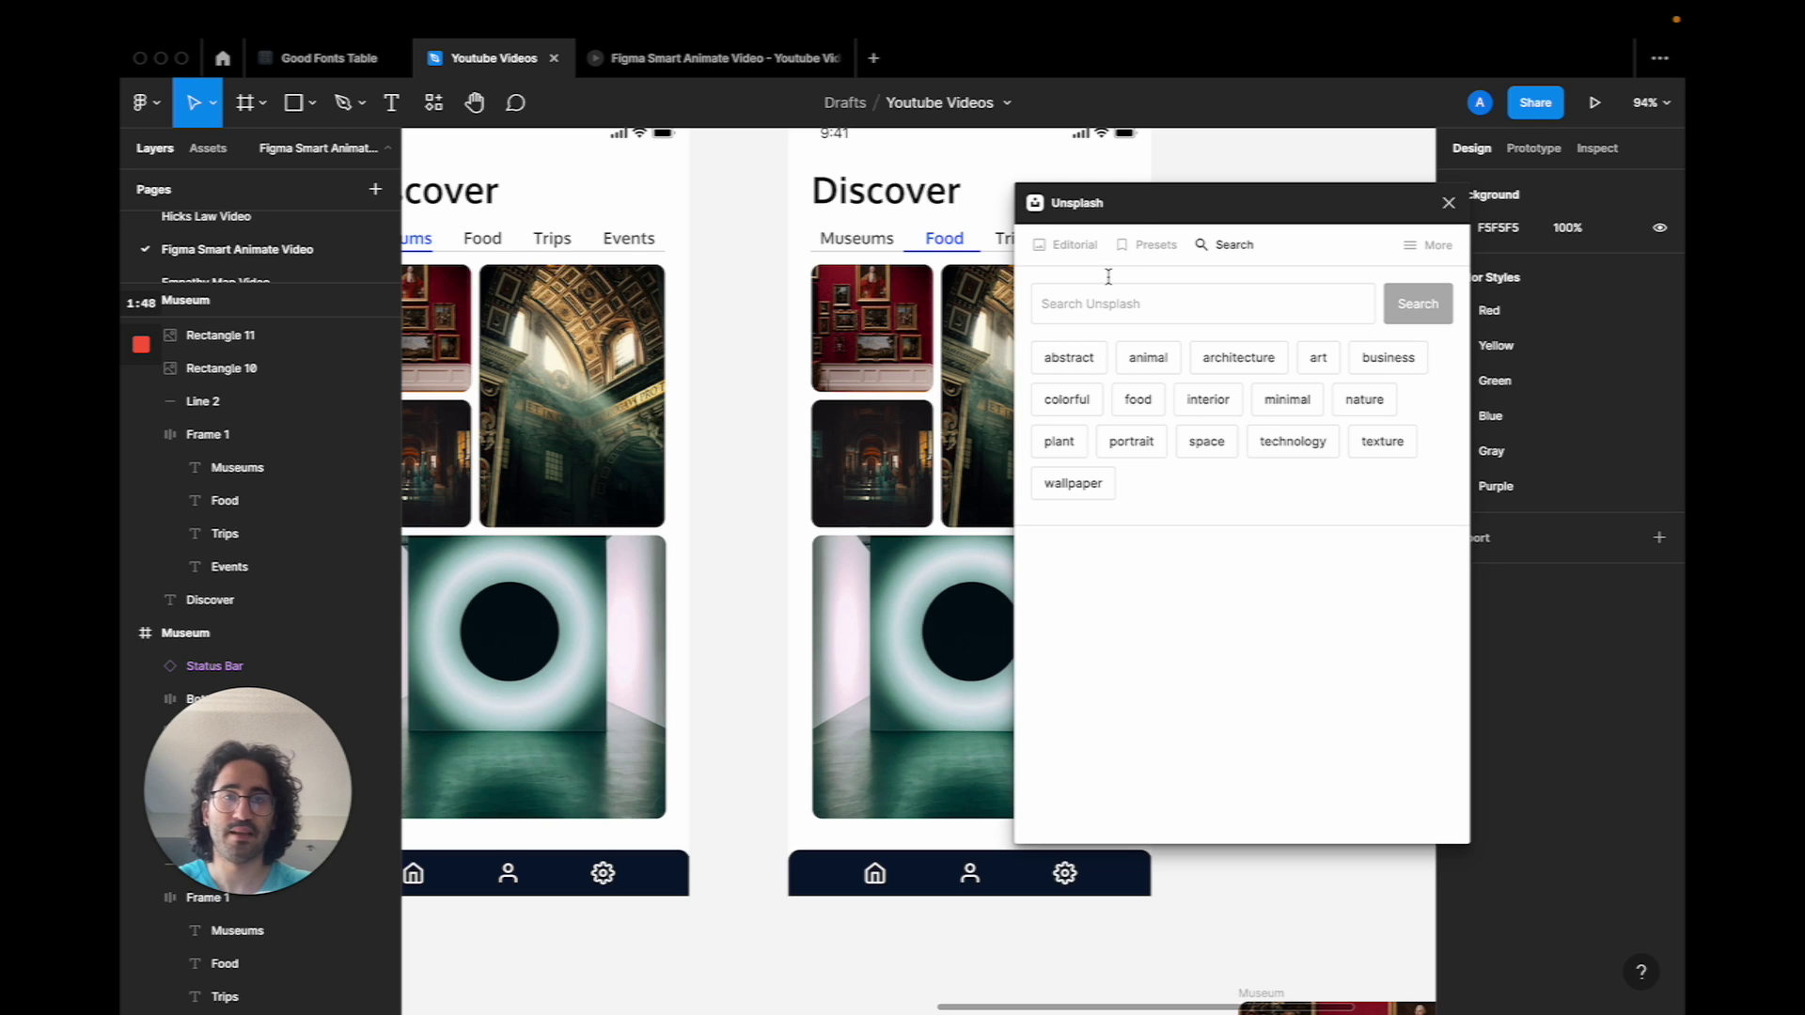
{"action": "left_click_drag", "start_coordinate": [1145, 210], "coordinate": [1354, 297]}
Search Unsplash for "restaurant"
{"action": "left_click", "coordinate": [1298, 389]}
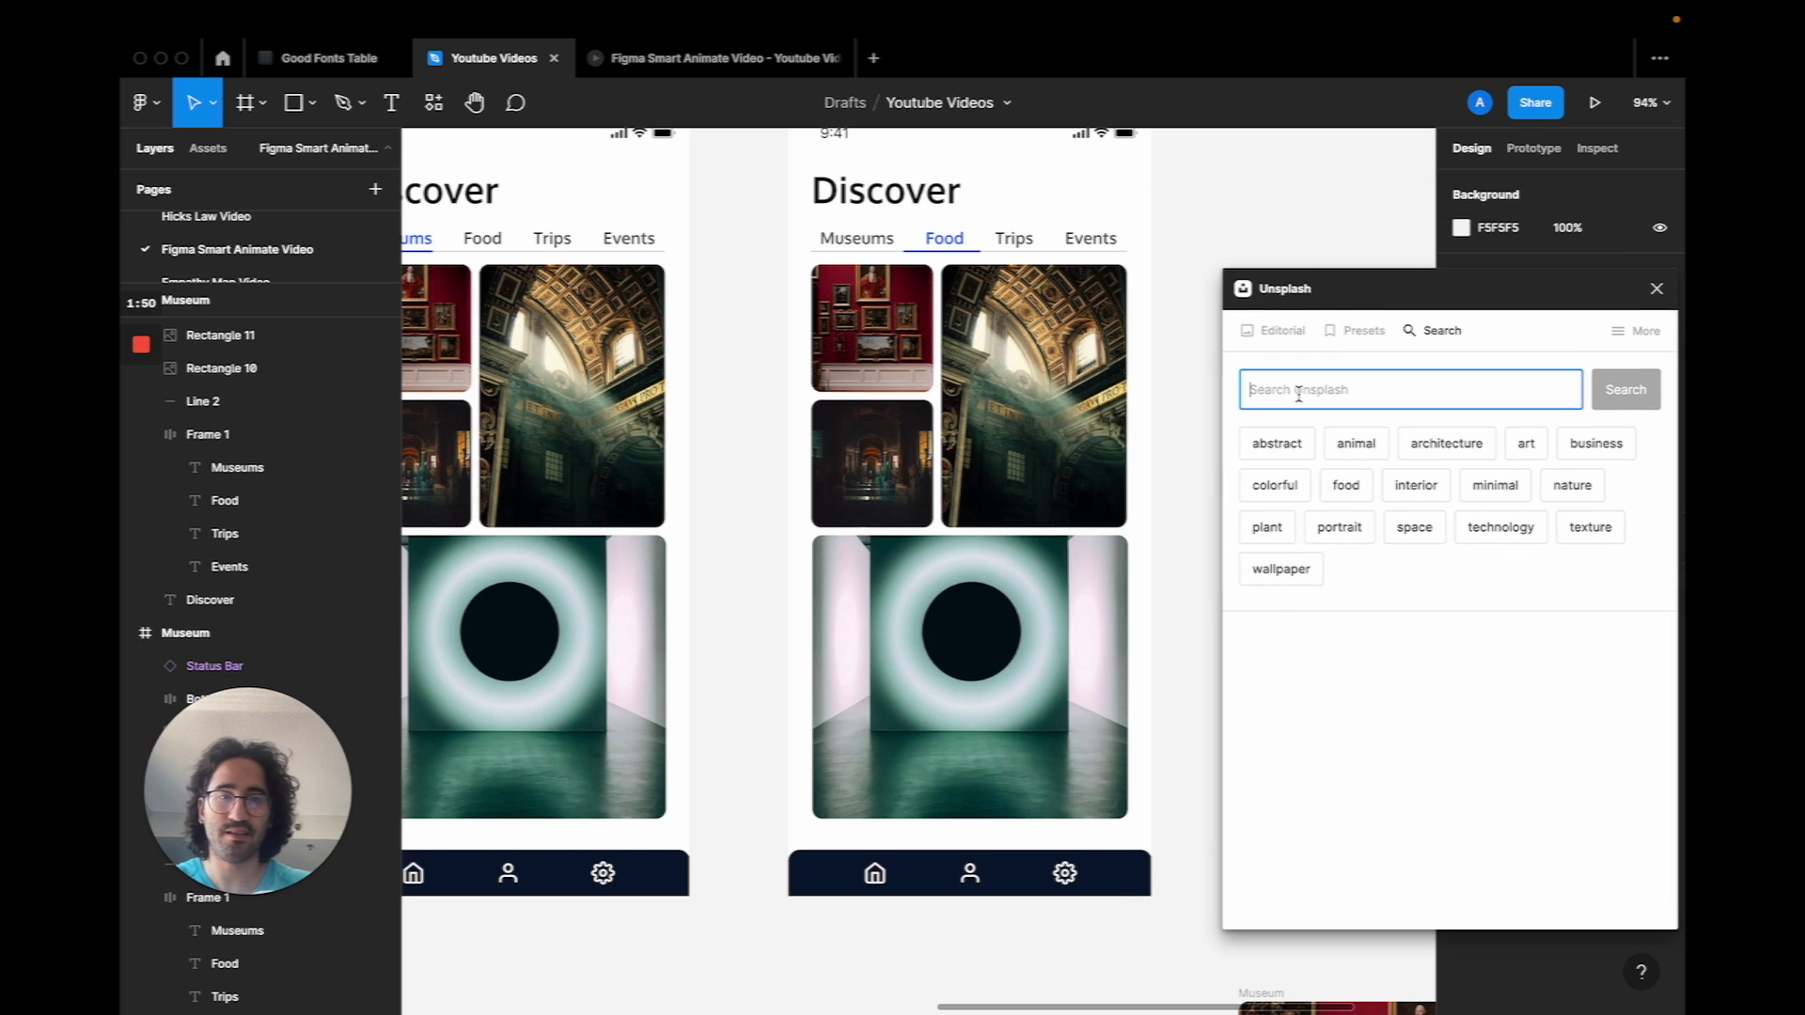
{"action": "key", "text": "BackSpace"}
{"action": "key", "text": "BackSpace"}
{"action": "key", "text": "BackSpace"}
{"action": "key", "text": "BackSpace"}
{"action": "key", "text": "BackSpace"}
{"action": "key", "text": "BackSpace"}
{"action": "type", "text": "rest"}
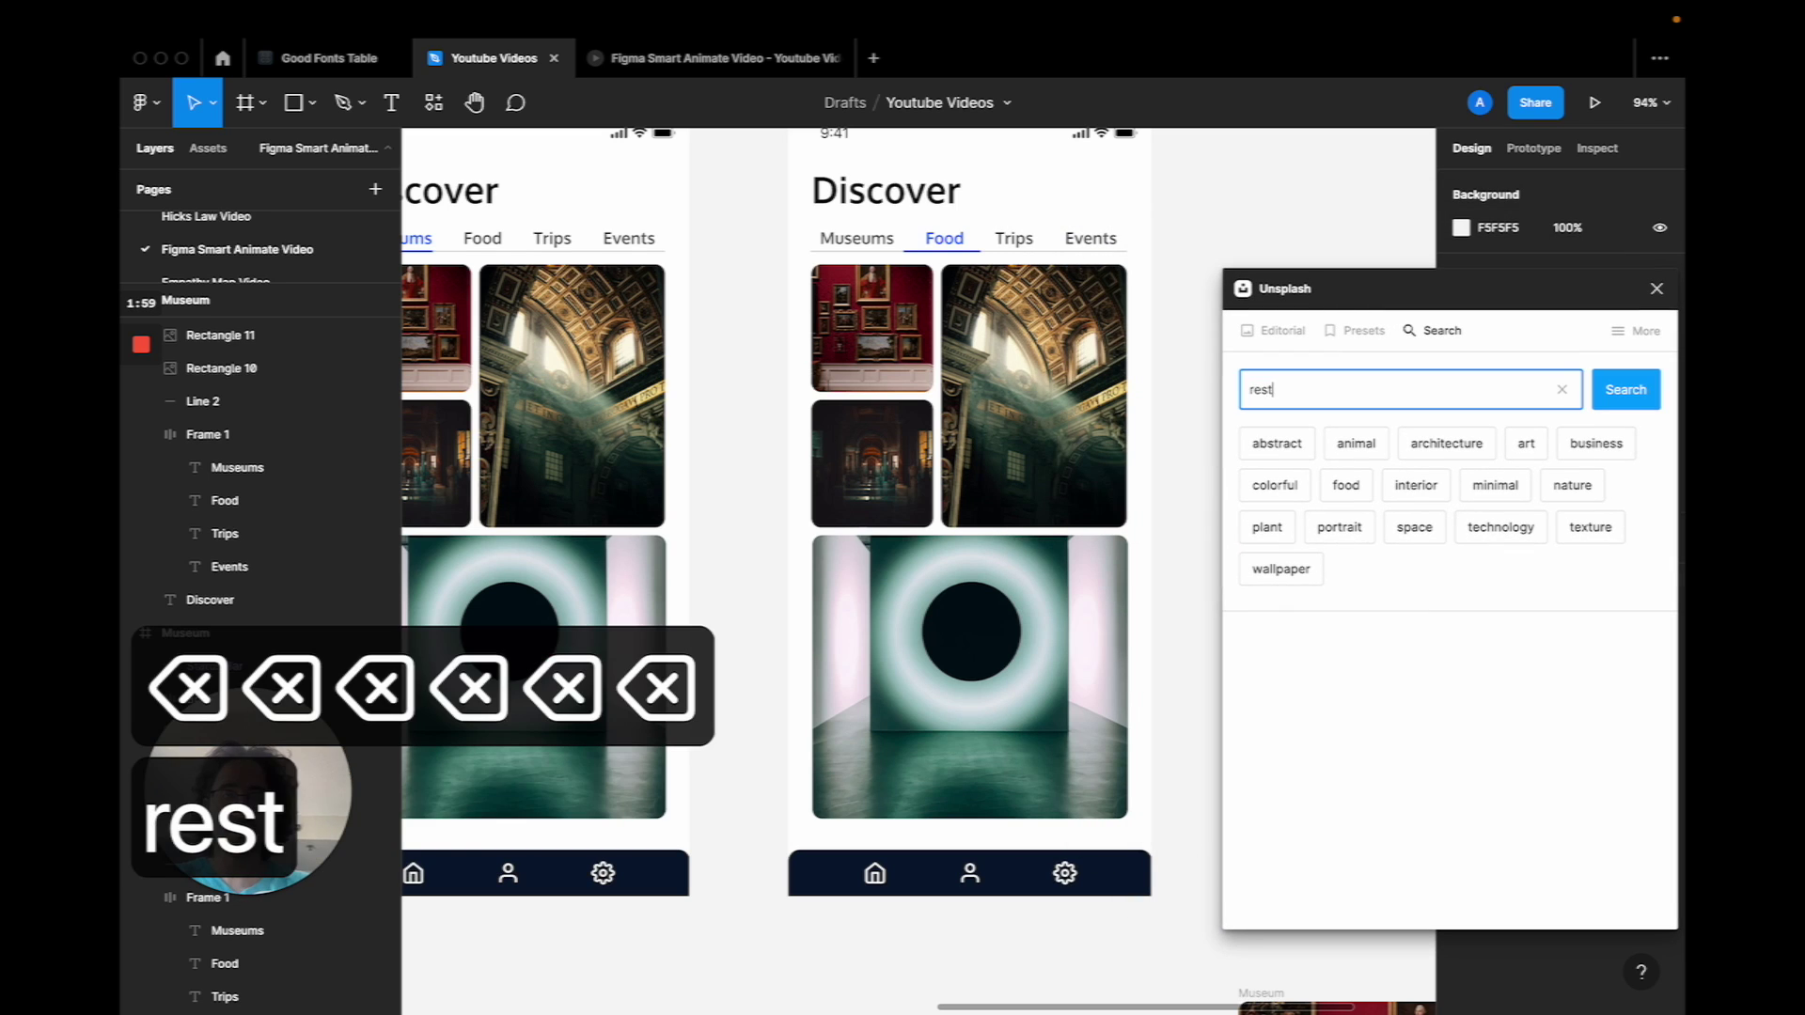
{"action": "type", "text": "aurant"}
{"action": "key", "text": "Return"}
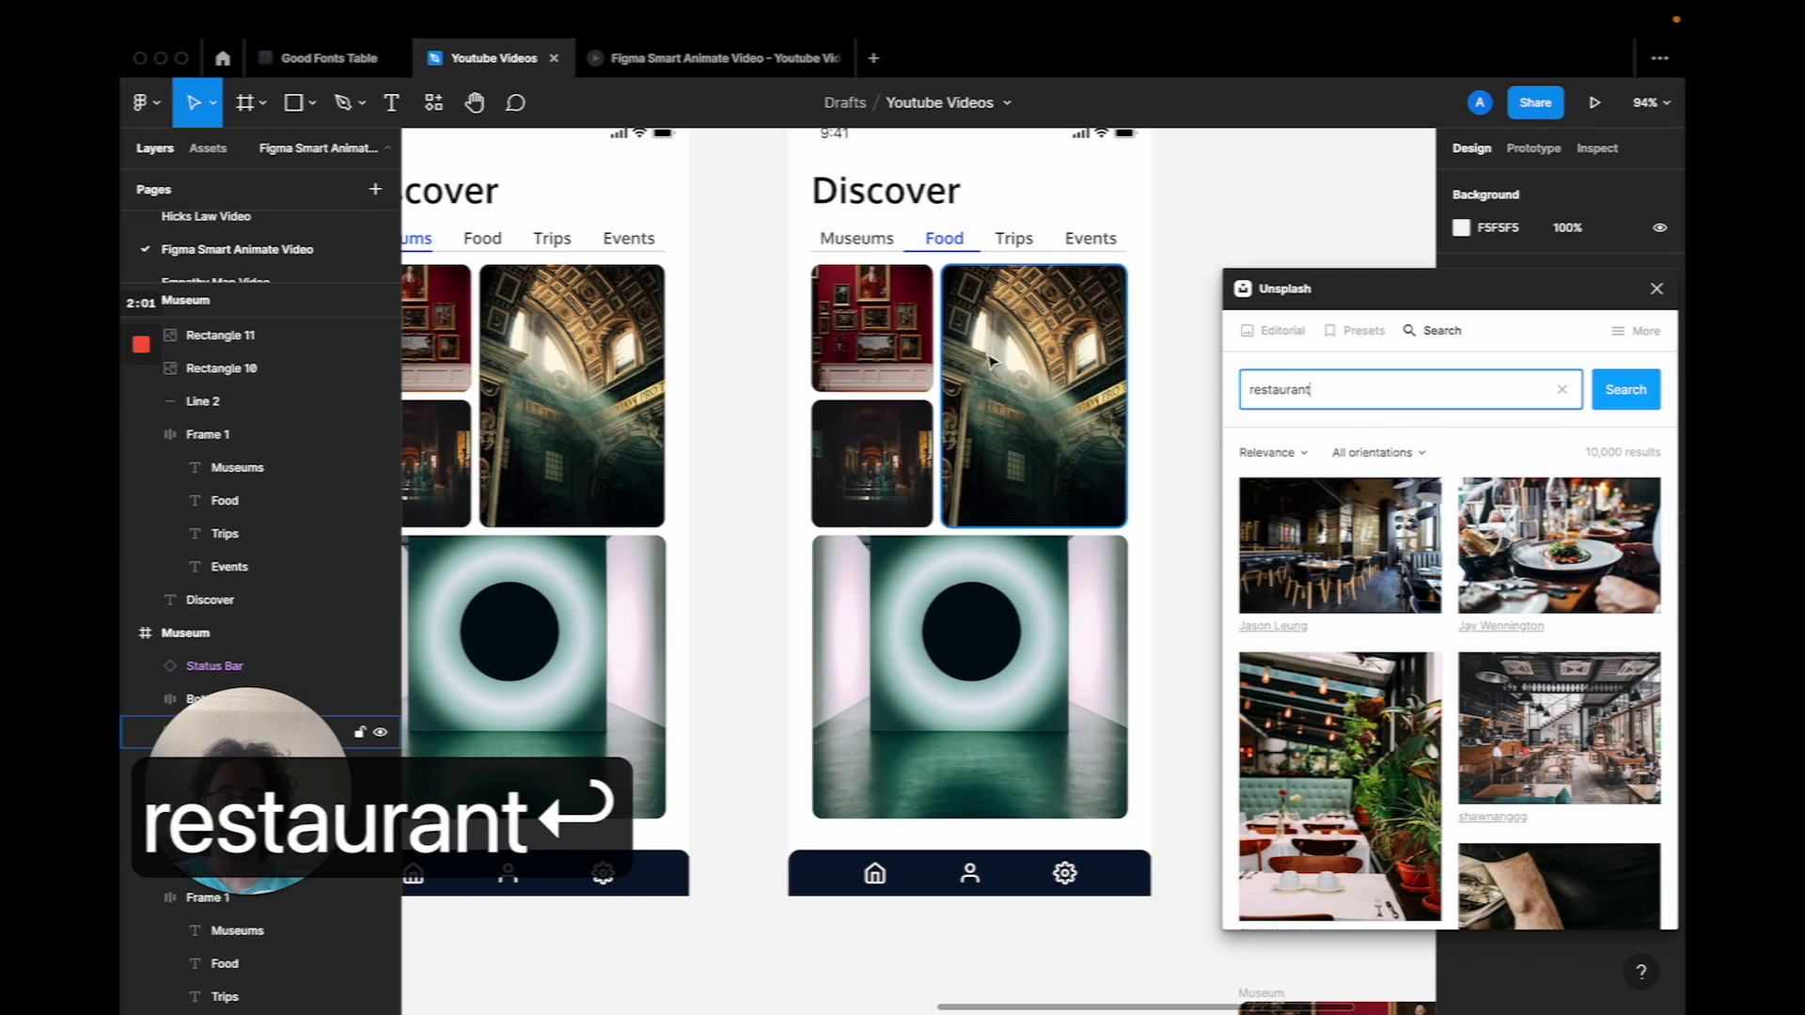
Fill the two small images and the tall image in the Food screen with a dining room, a plated dish and a plant-filled restaurant photo
{"action": "left_click", "coordinate": [864, 337]}
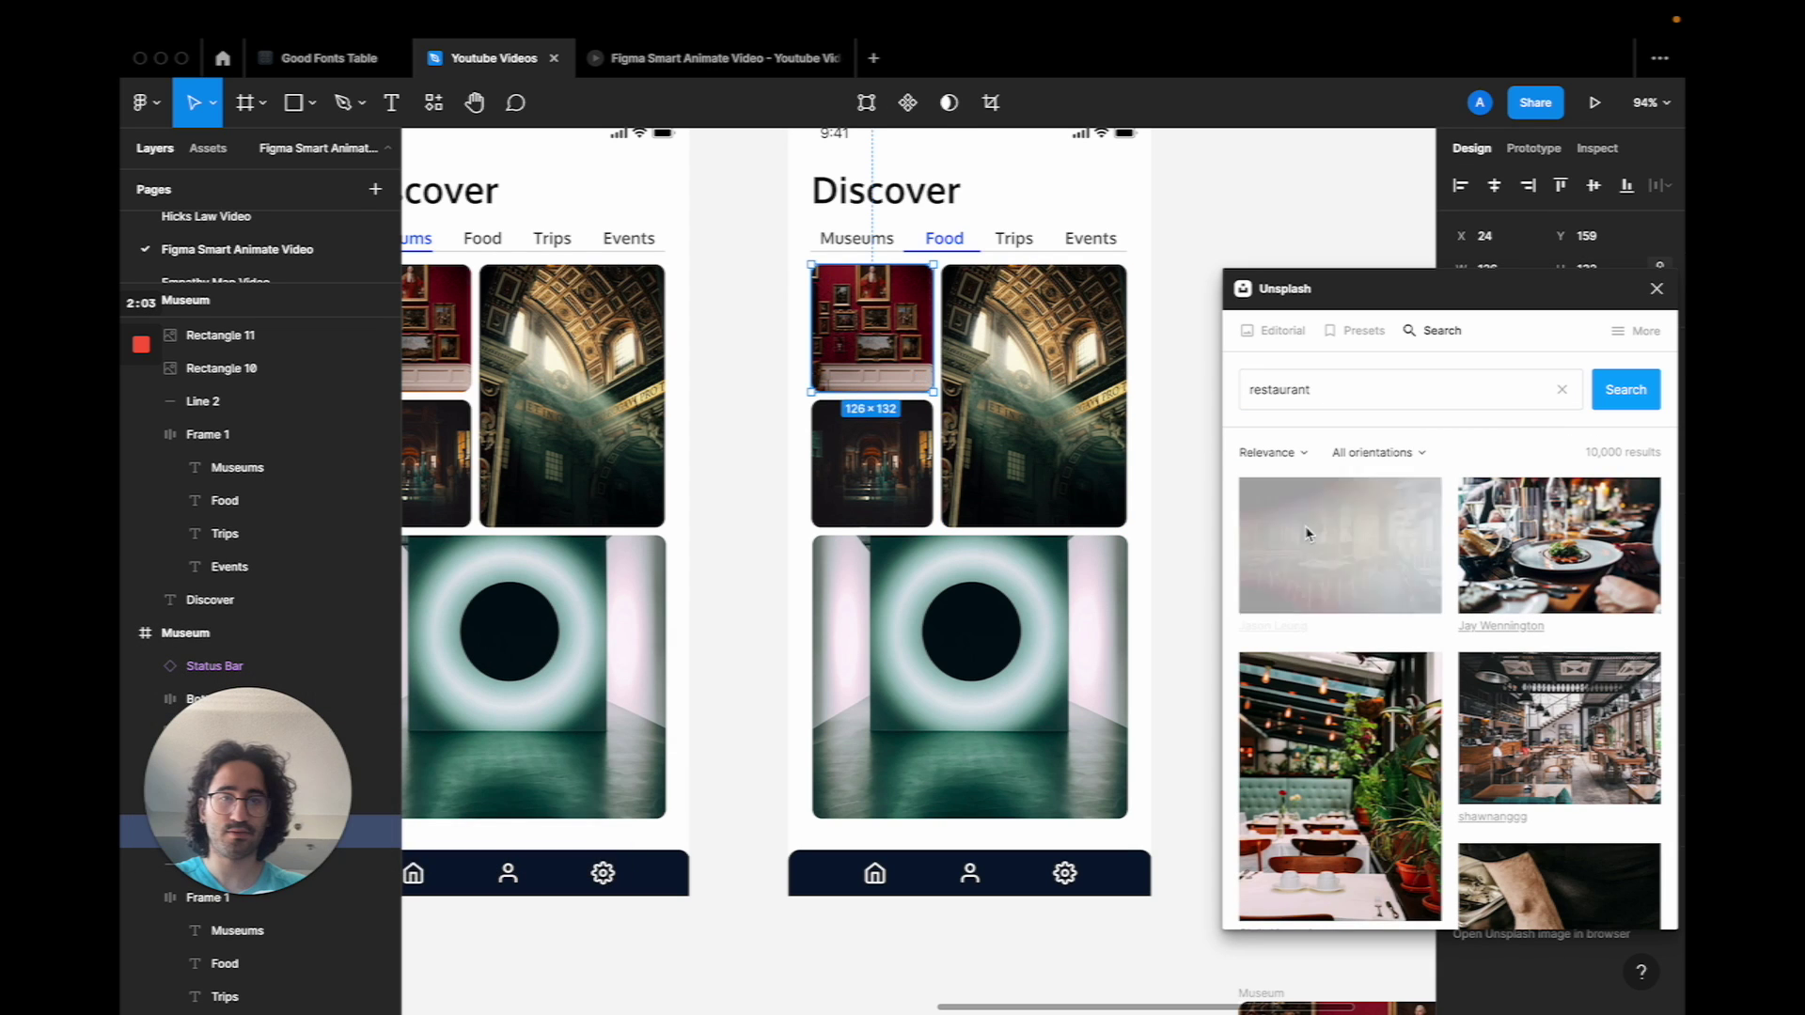
{"action": "left_click", "coordinate": [874, 461]}
{"action": "left_click", "coordinate": [1588, 545]}
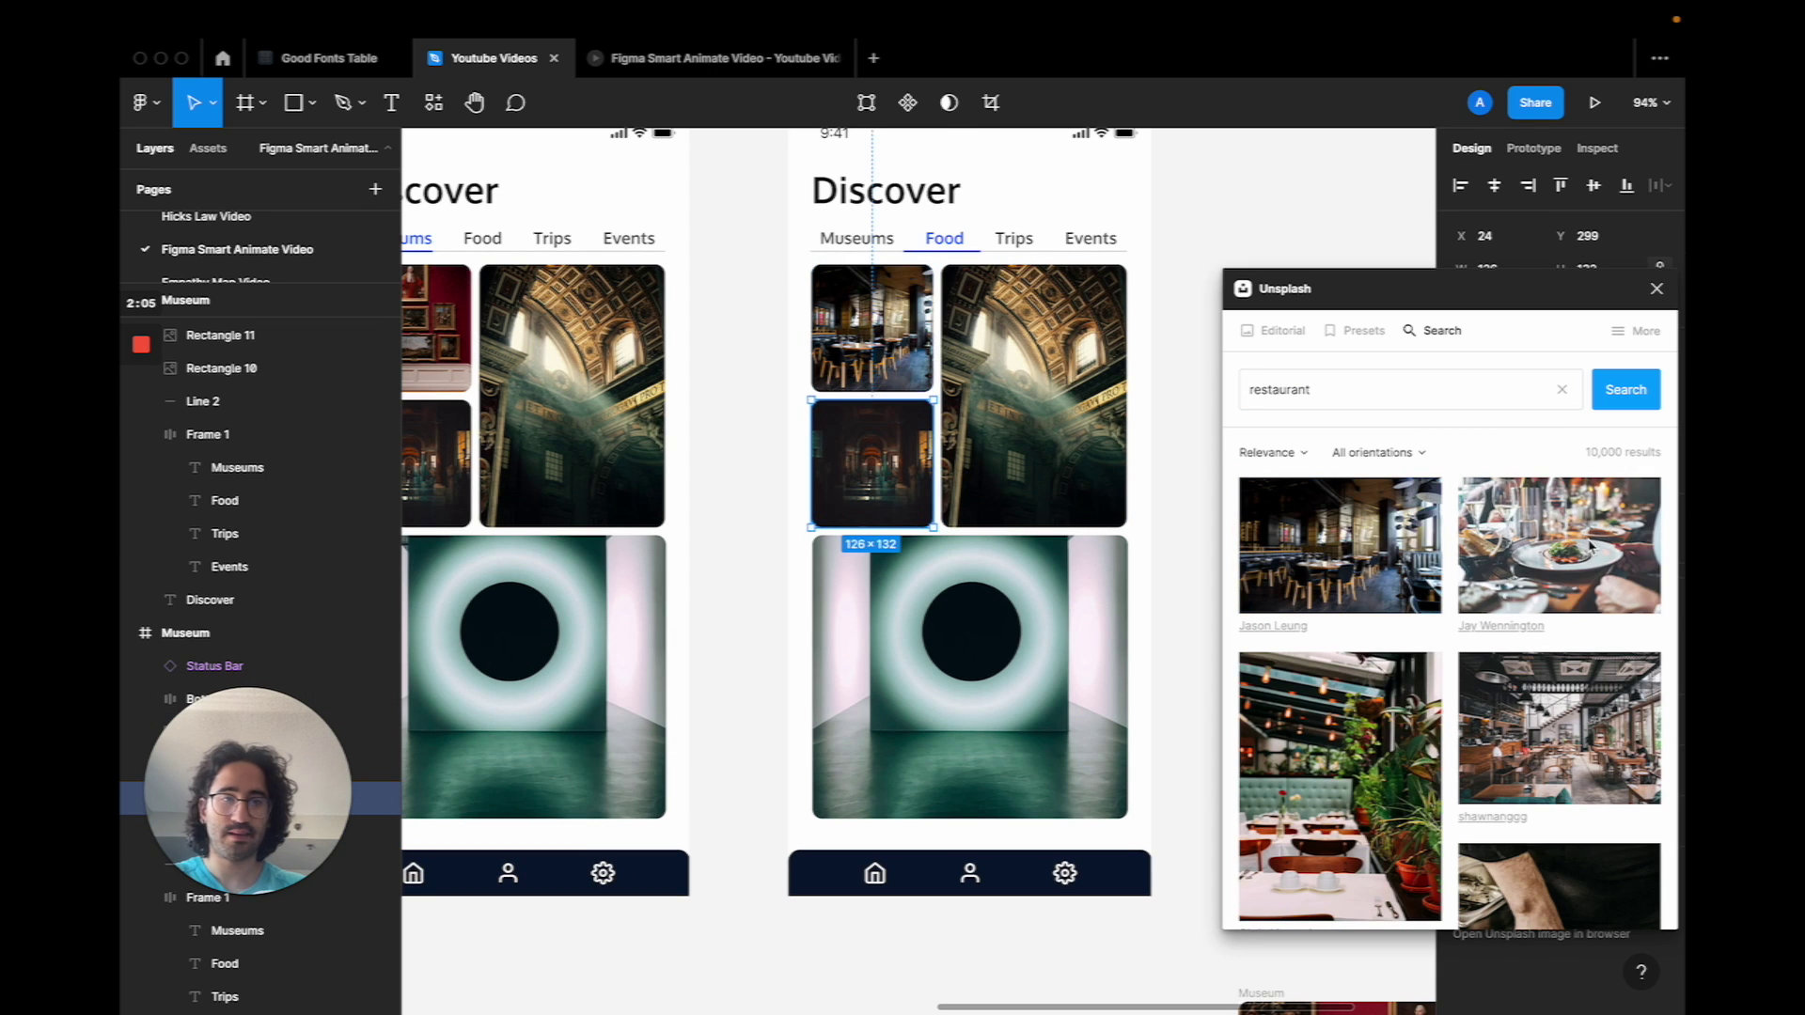
{"action": "left_click", "coordinate": [996, 357]}
{"action": "left_click", "coordinate": [1391, 880]}
Fill the large lower image with the Unsplash photo of a woman eating at a table, and close the plugin
{"action": "left_click", "coordinate": [1009, 711]}
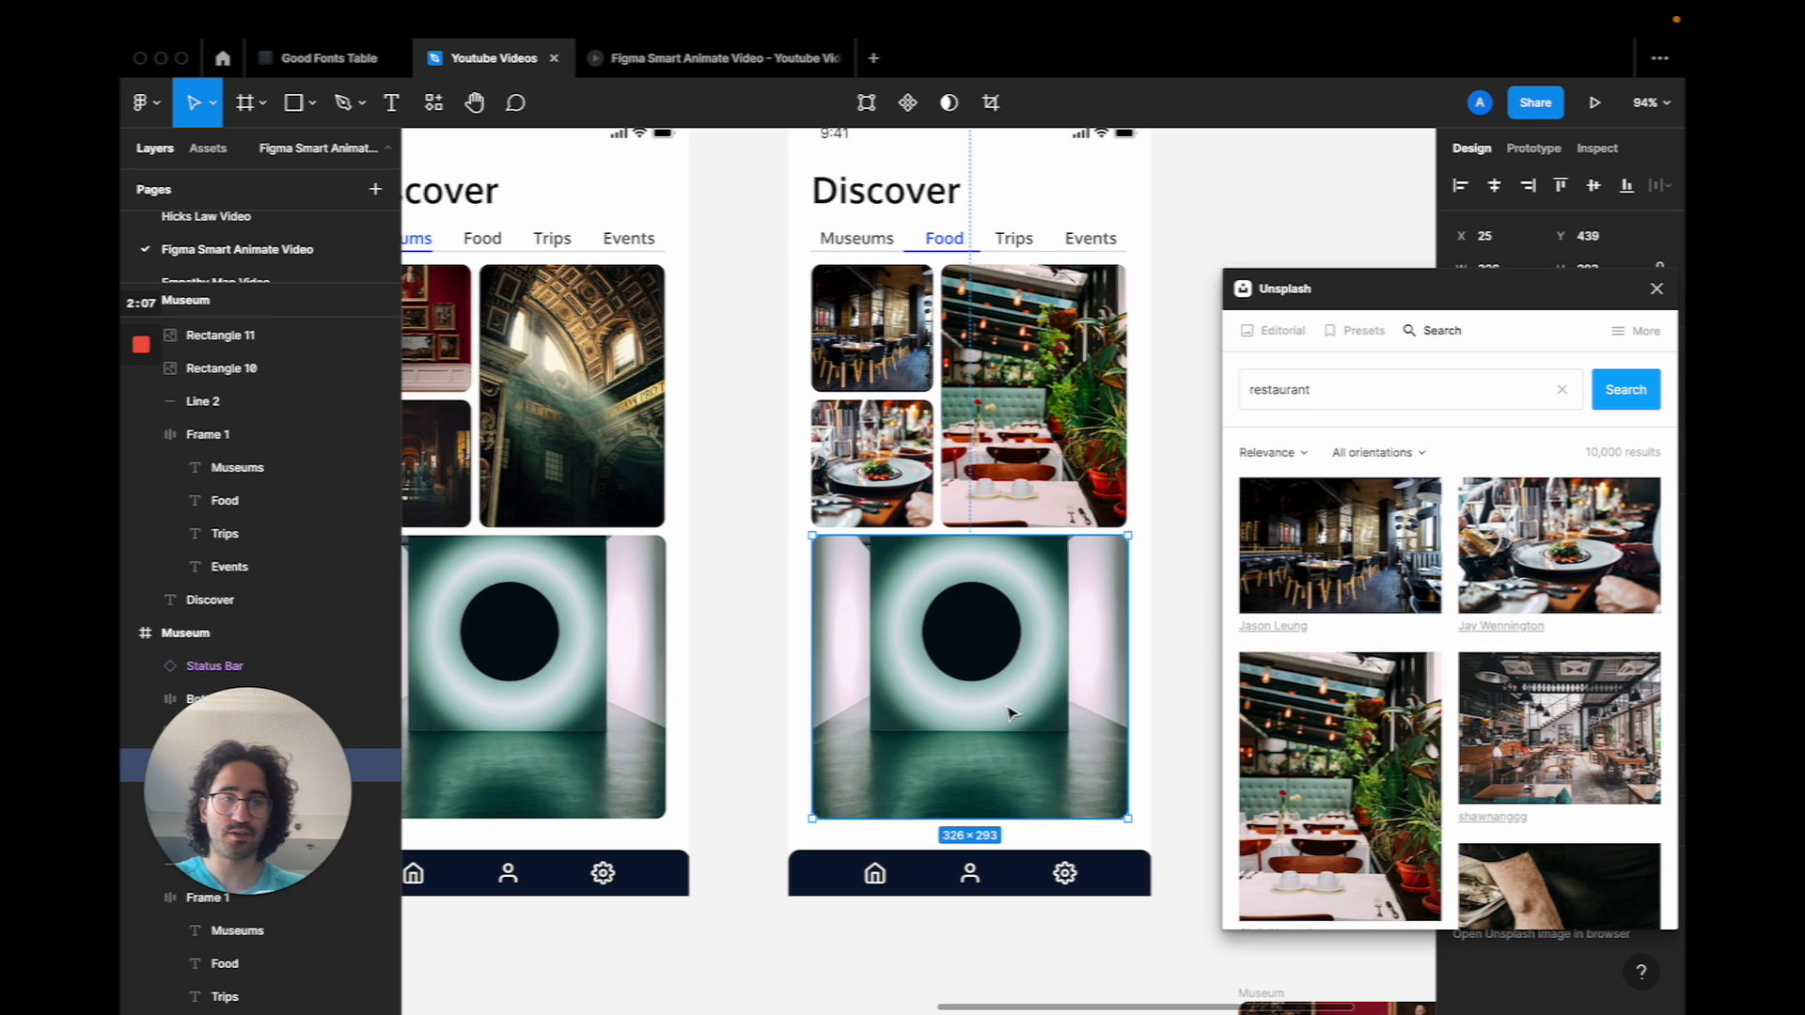
{"action": "scroll", "coordinate": [1494, 698], "scroll_direction": "down", "scroll_amount": 8}
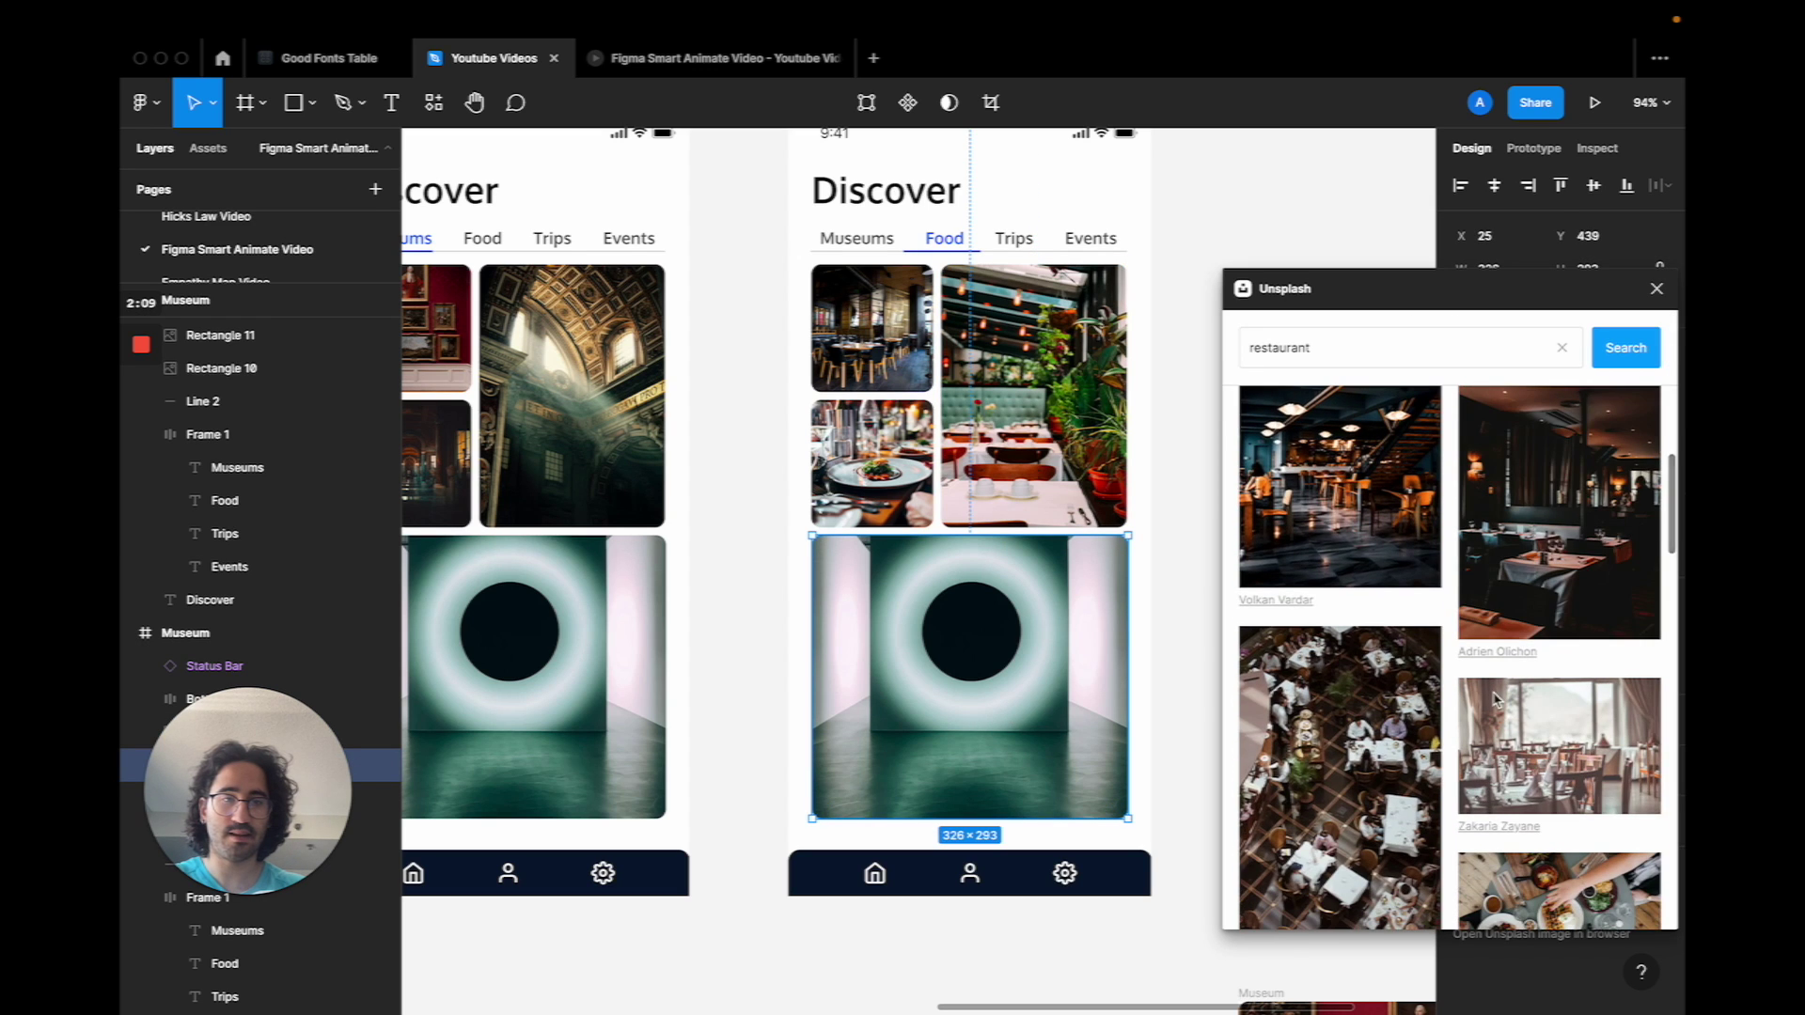
{"action": "scroll", "coordinate": [1496, 699], "scroll_direction": "down", "scroll_amount": 5}
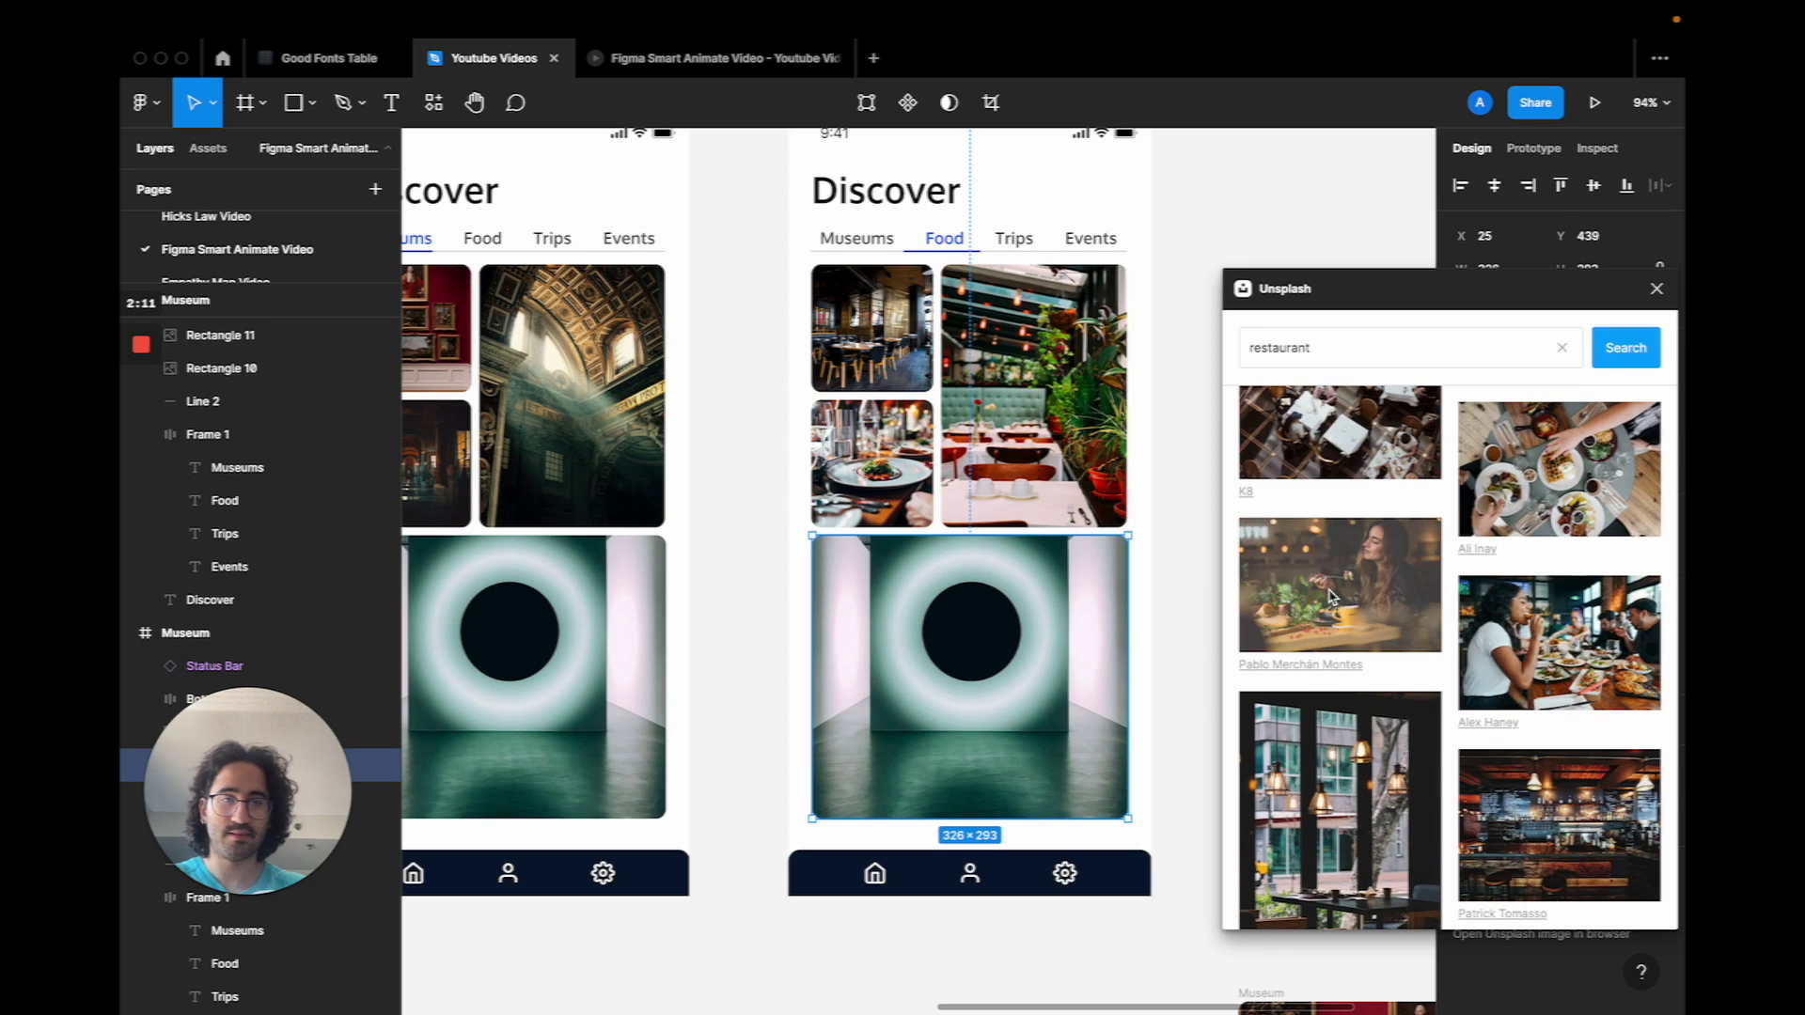
{"action": "left_click", "coordinate": [1330, 597]}
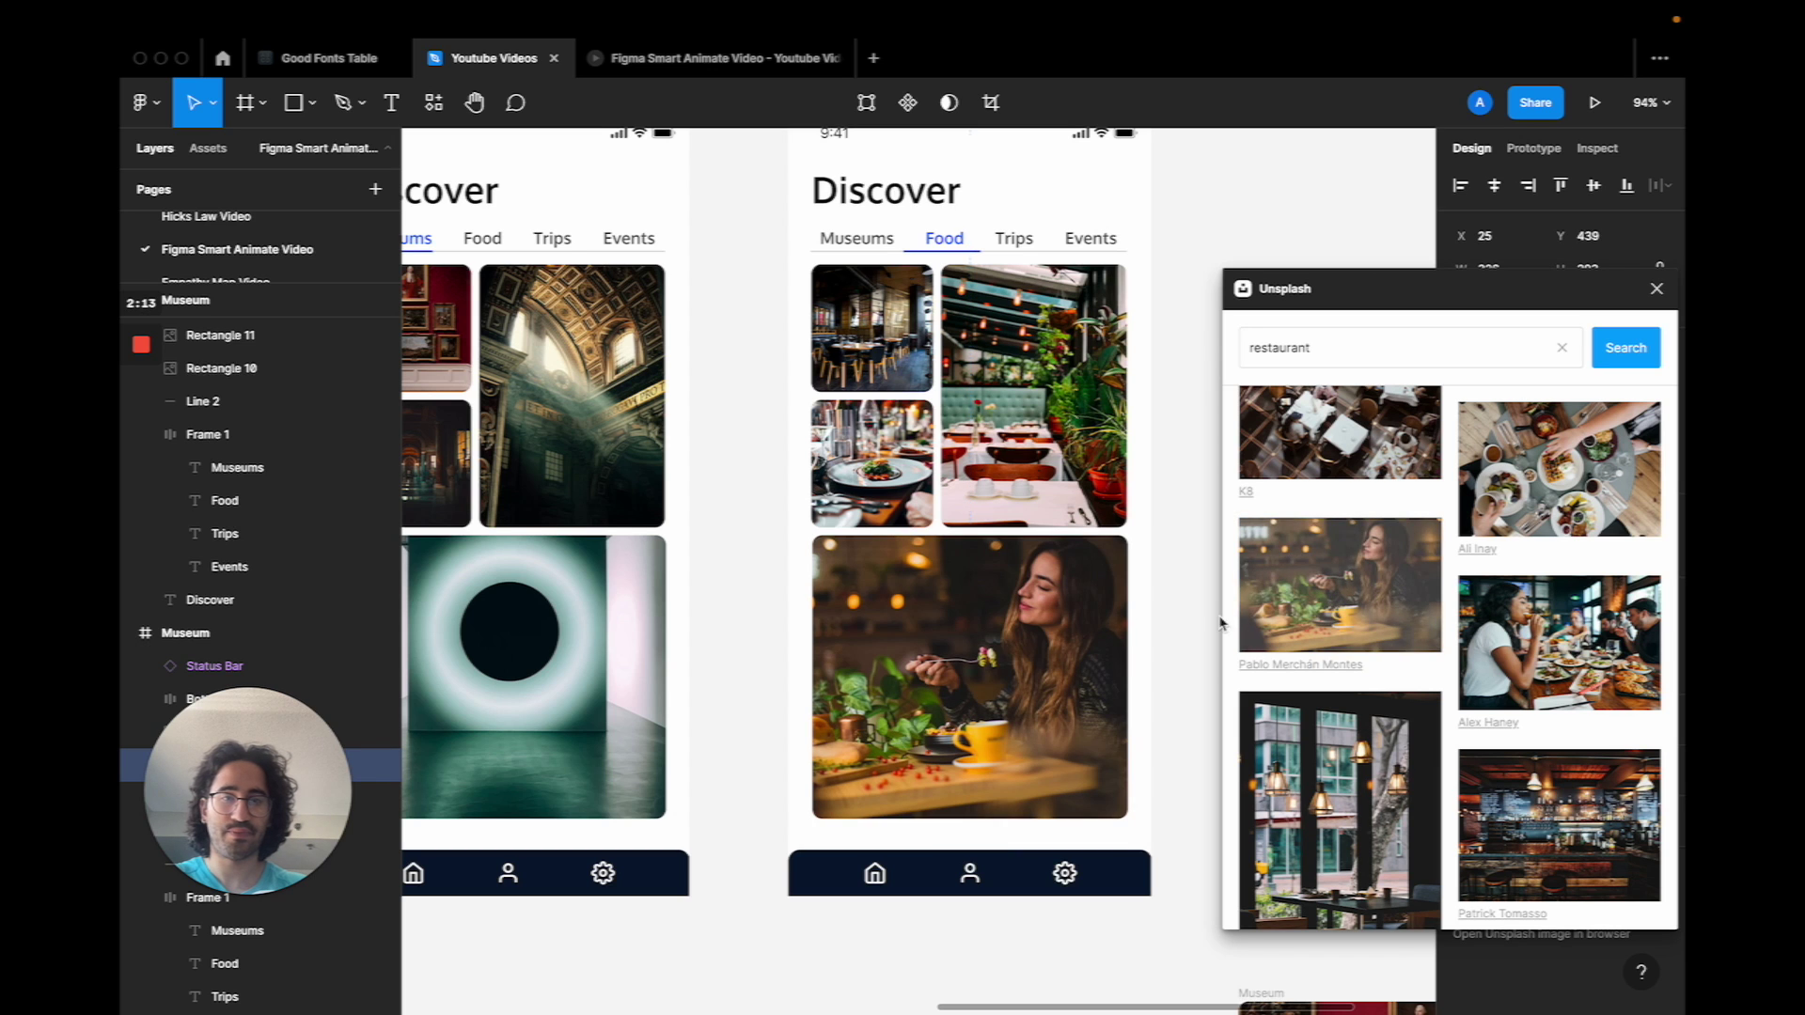
{"action": "left_click", "coordinate": [1656, 289]}
{"action": "left_click", "coordinate": [1292, 433]}
Link the Food tab on the Museums version of the Discover screen to the Food version, on click with Smart animate over 500 ms
{"action": "scroll", "coordinate": [1292, 433], "scroll_direction": "up", "scroll_amount": 2}
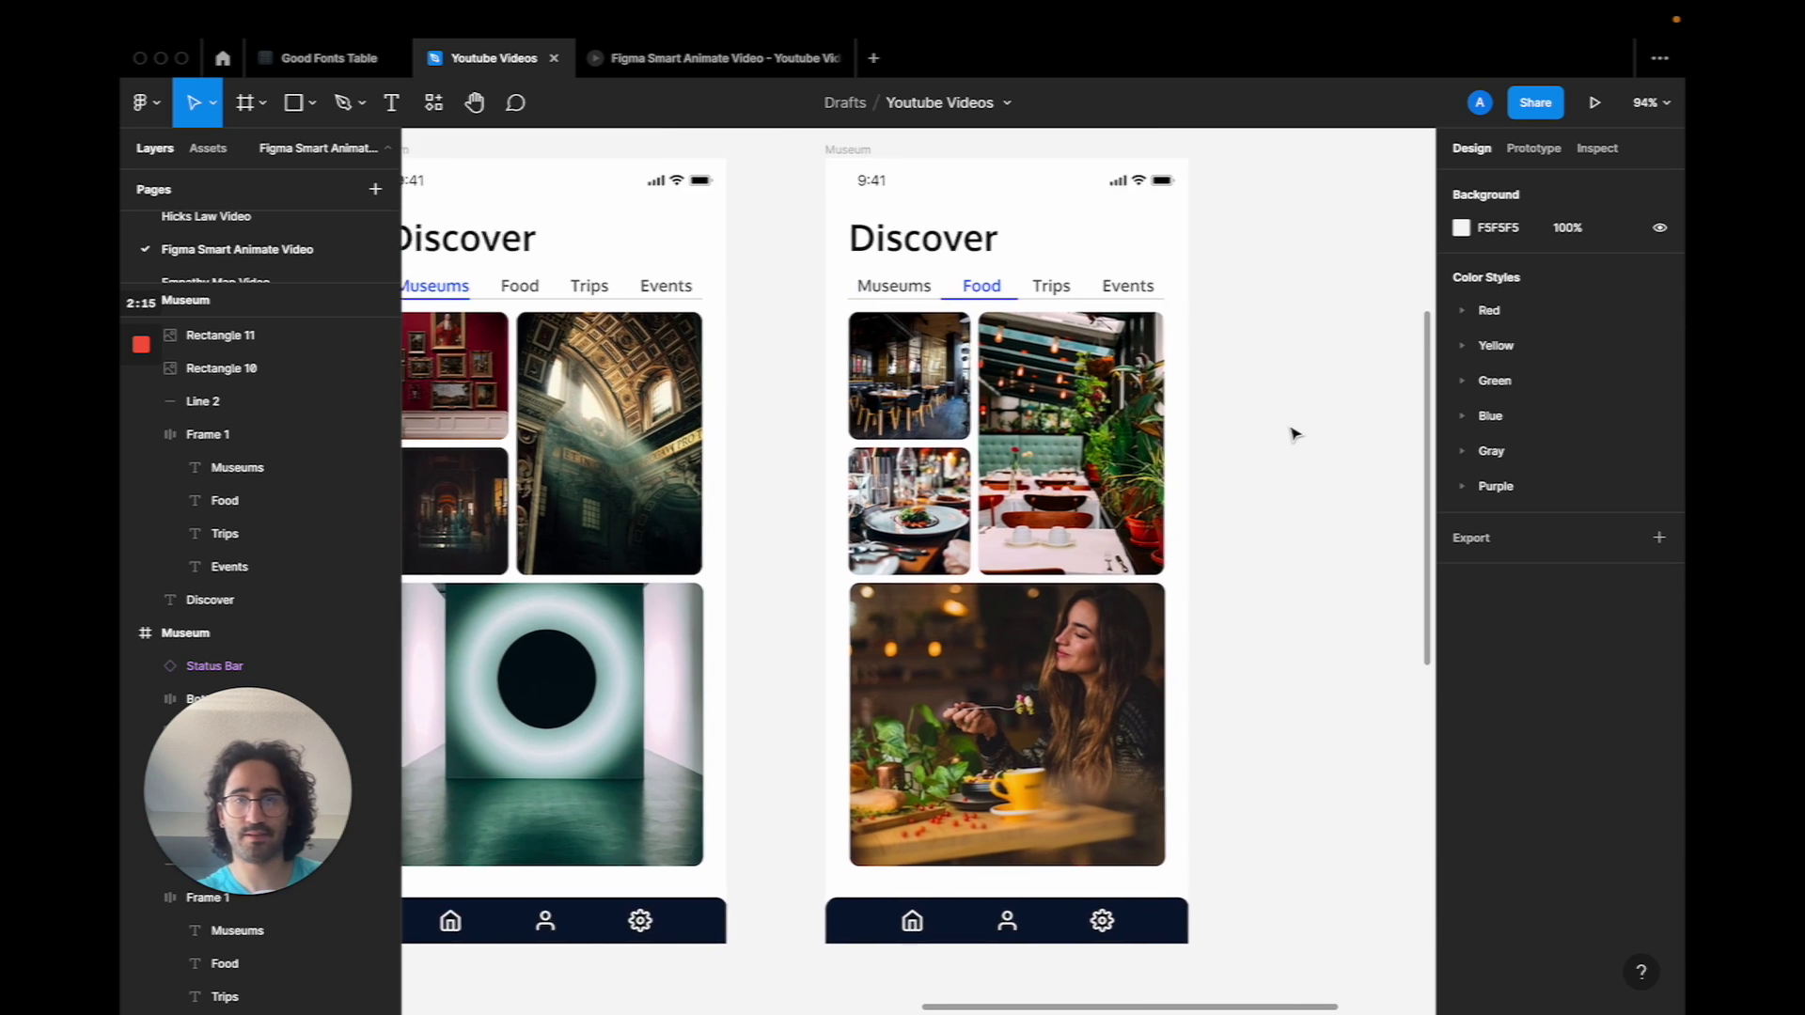
{"action": "scroll", "coordinate": [1292, 433], "scroll_direction": "down", "scroll_amount": 3}
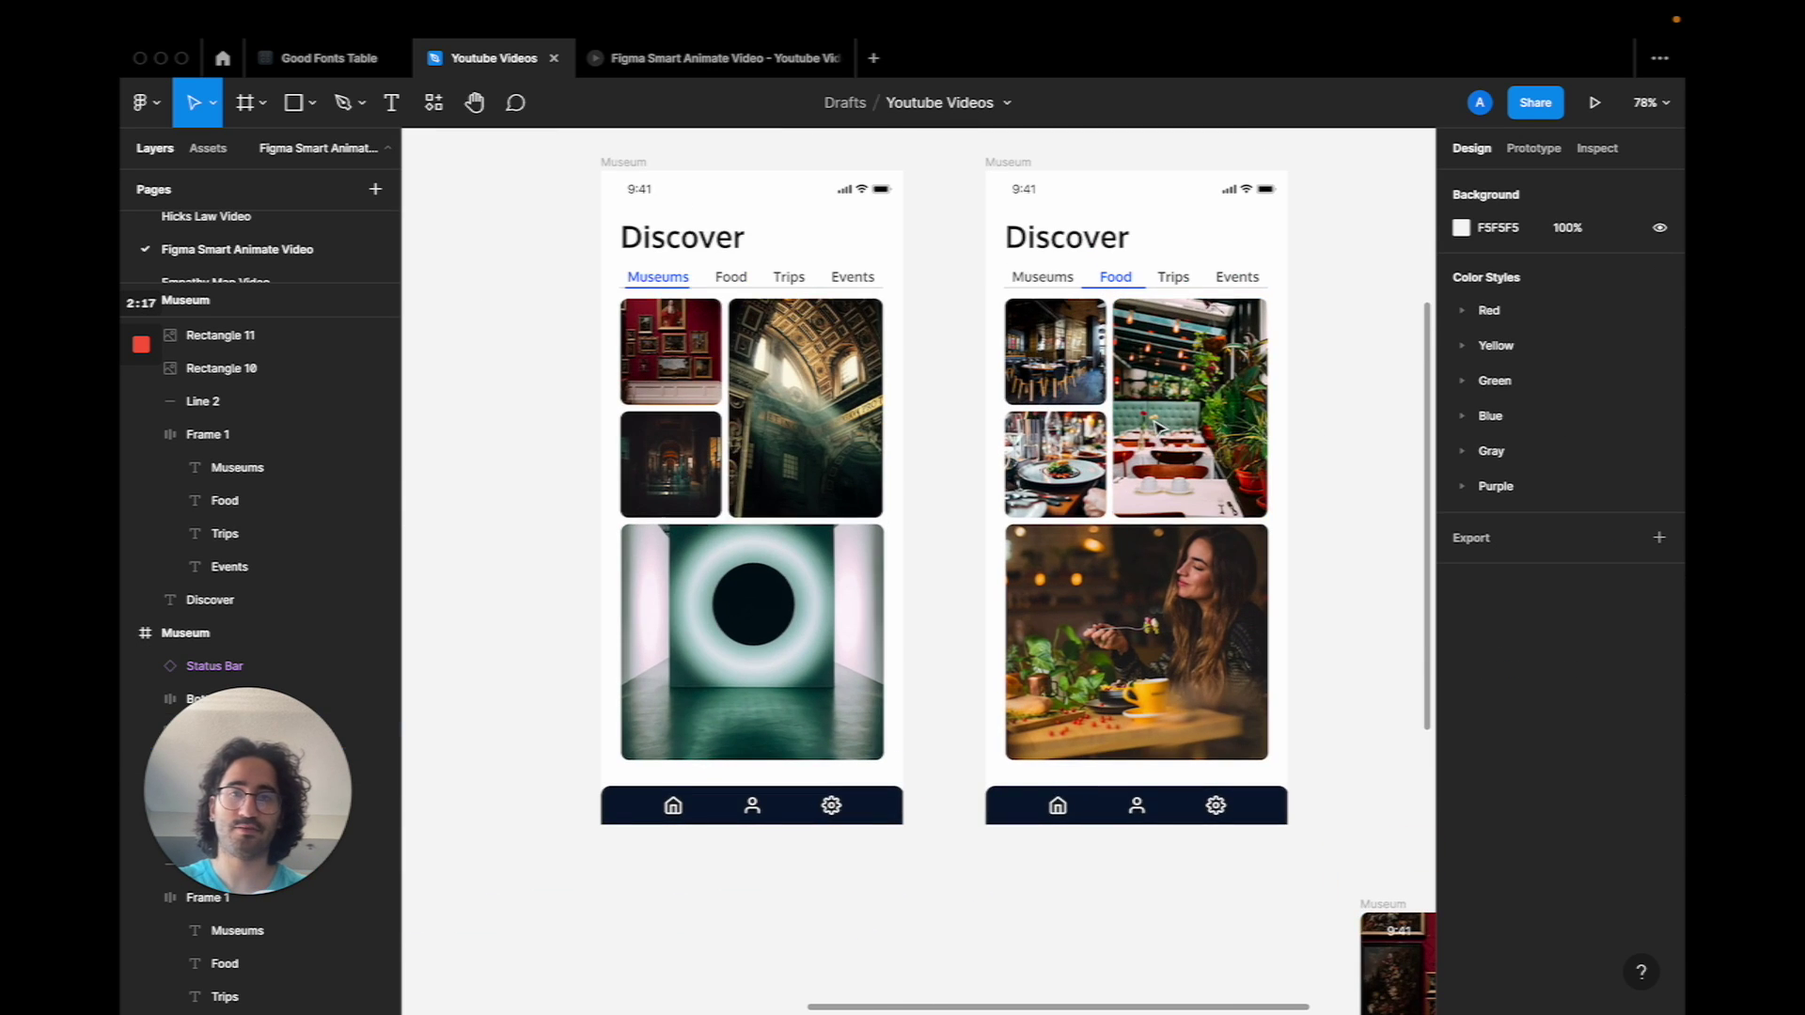
{"action": "scroll", "coordinate": [939, 407], "scroll_direction": "right", "scroll_amount": 2}
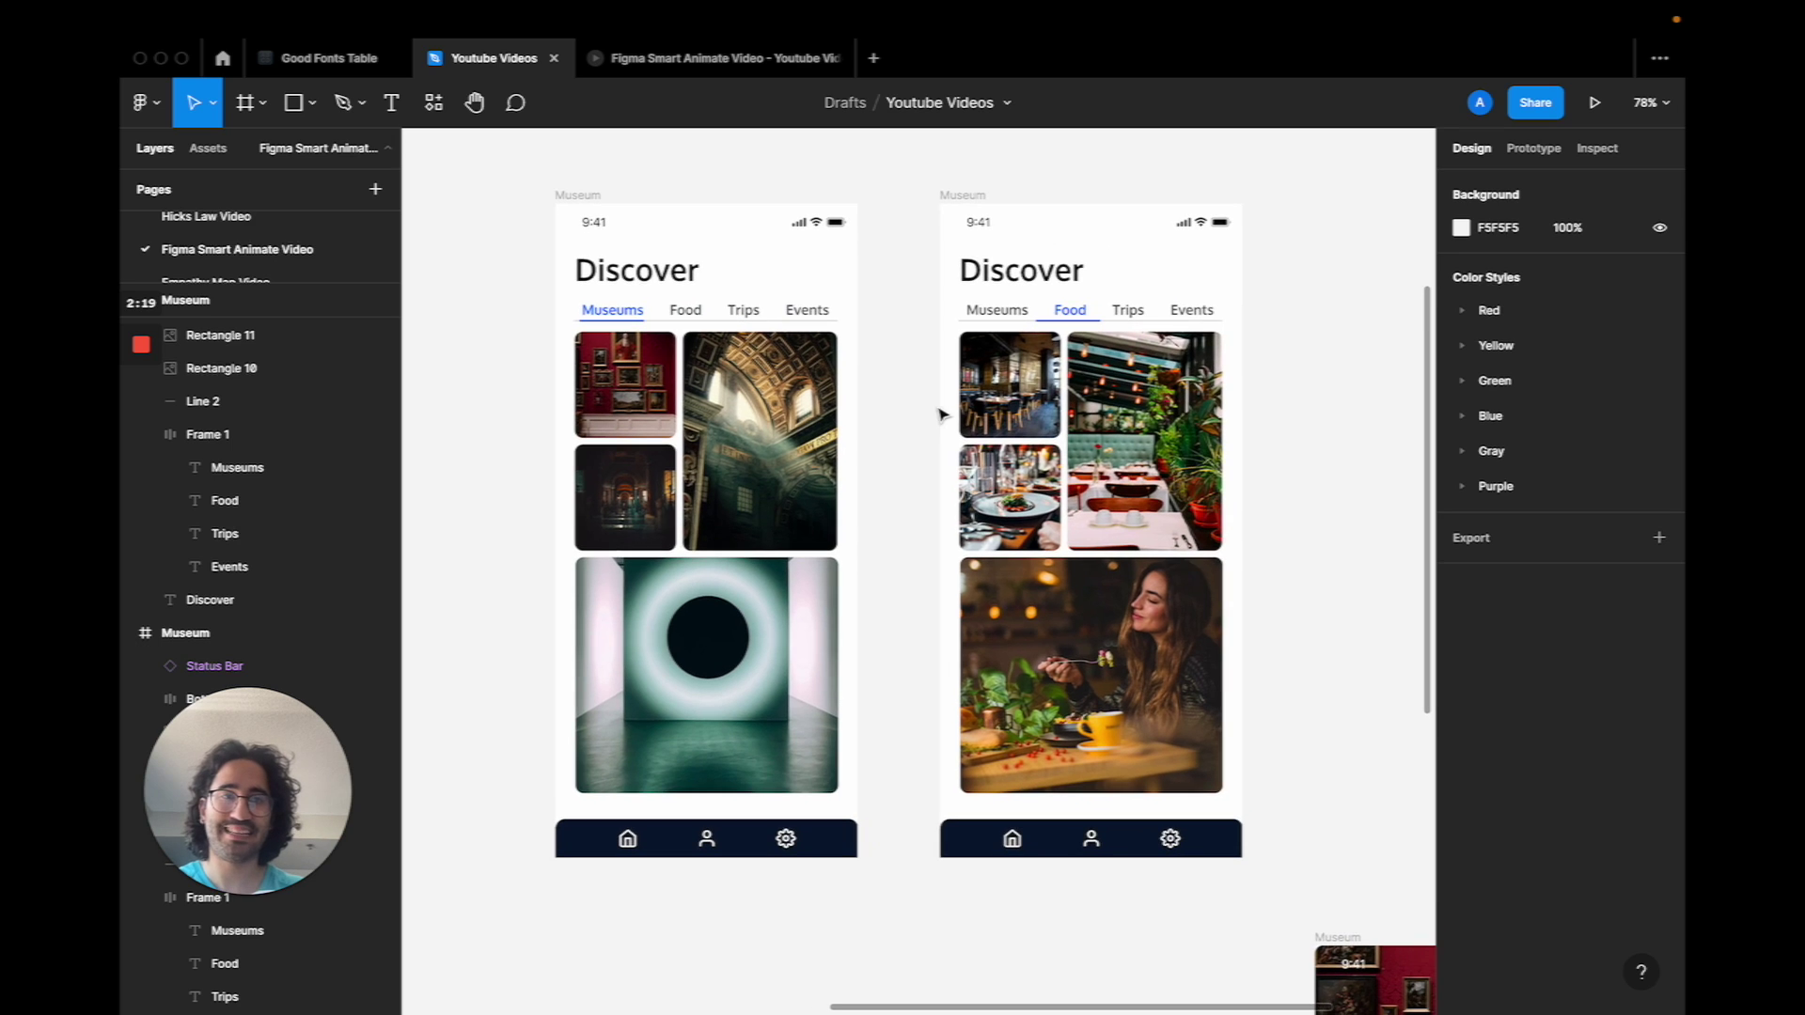
{"action": "left_click", "coordinate": [1534, 148]}
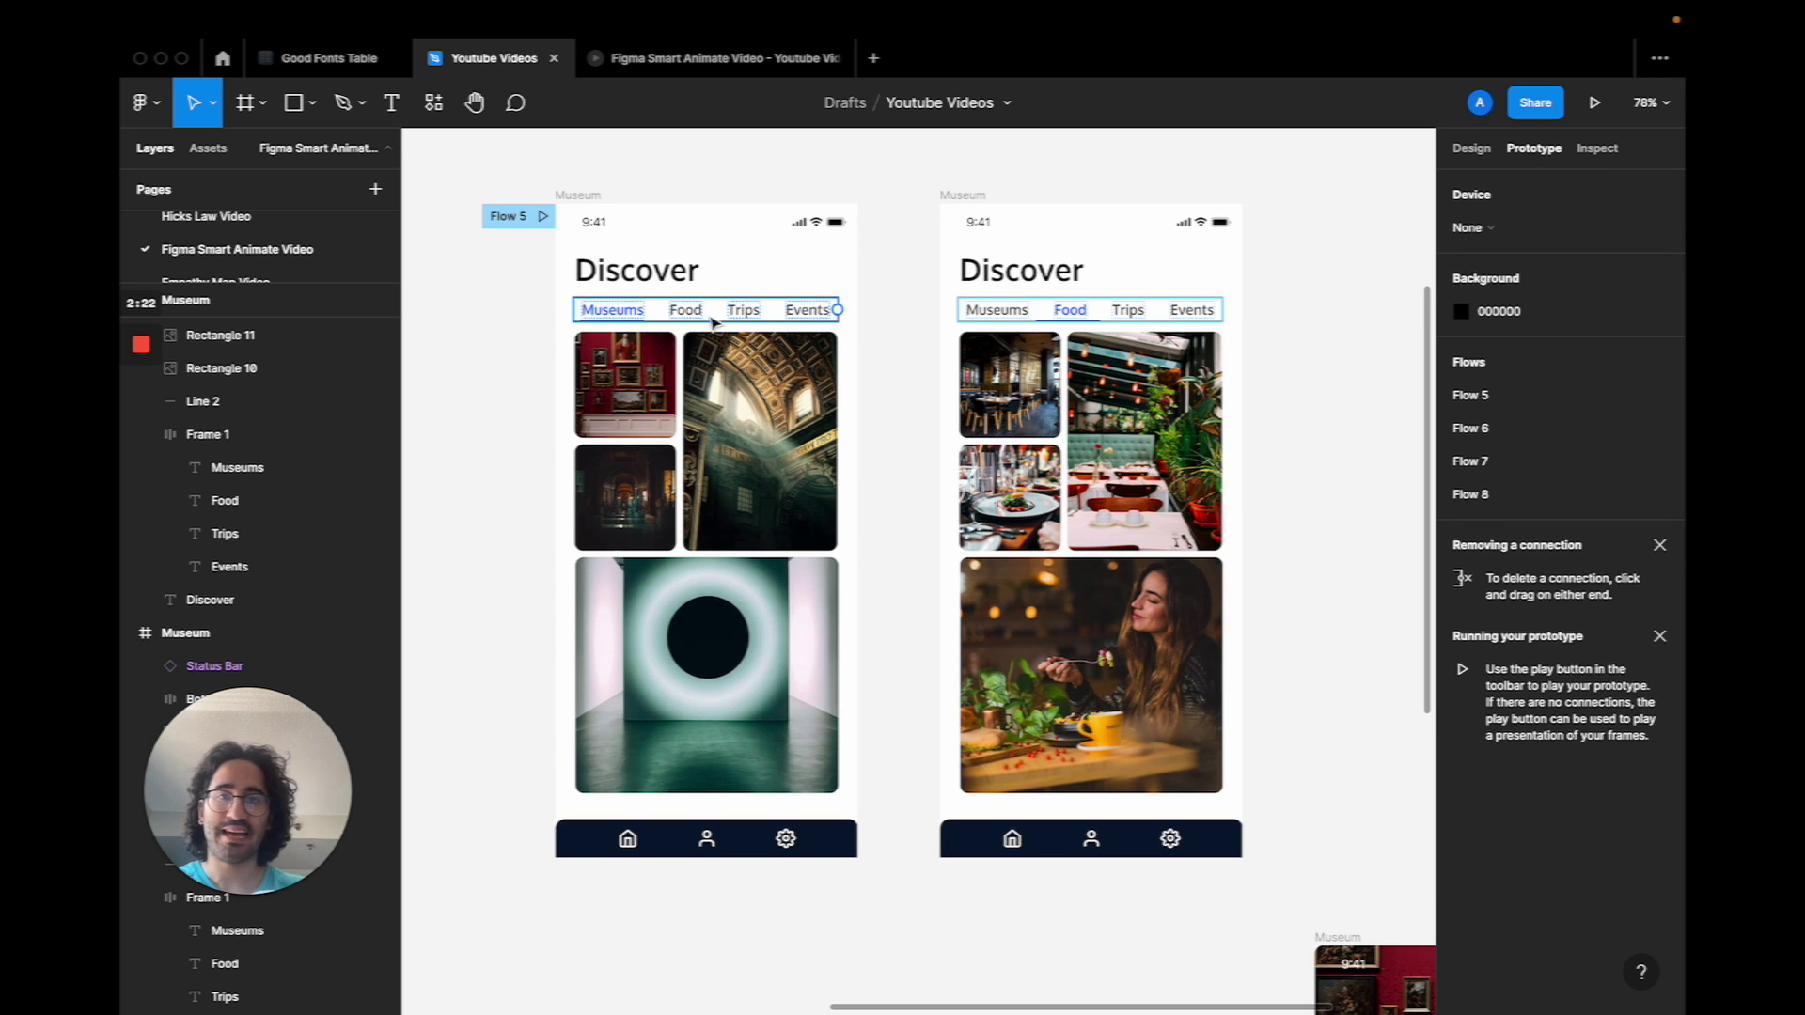
{"action": "scroll", "coordinate": [691, 318], "scroll_direction": "up", "scroll_amount": 5}
{"action": "scroll", "coordinate": [692, 318], "scroll_direction": "down", "scroll_amount": 2}
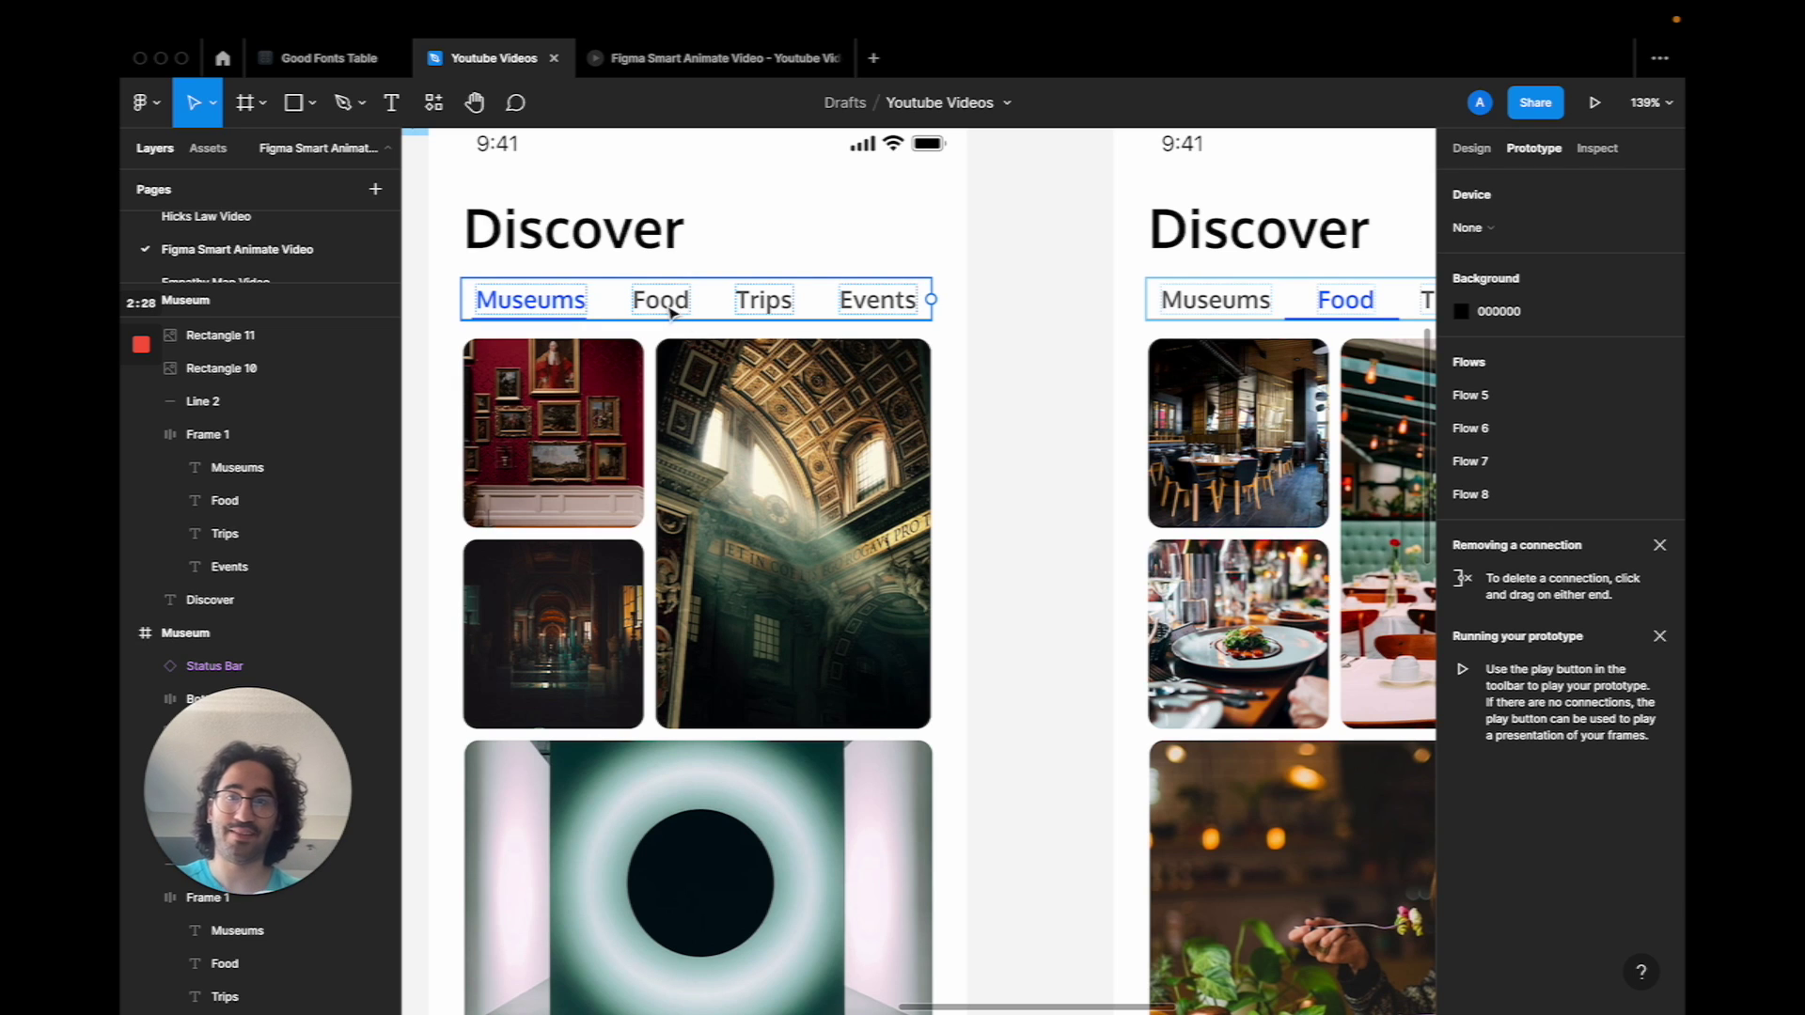
{"action": "left_click", "coordinate": [670, 310]}
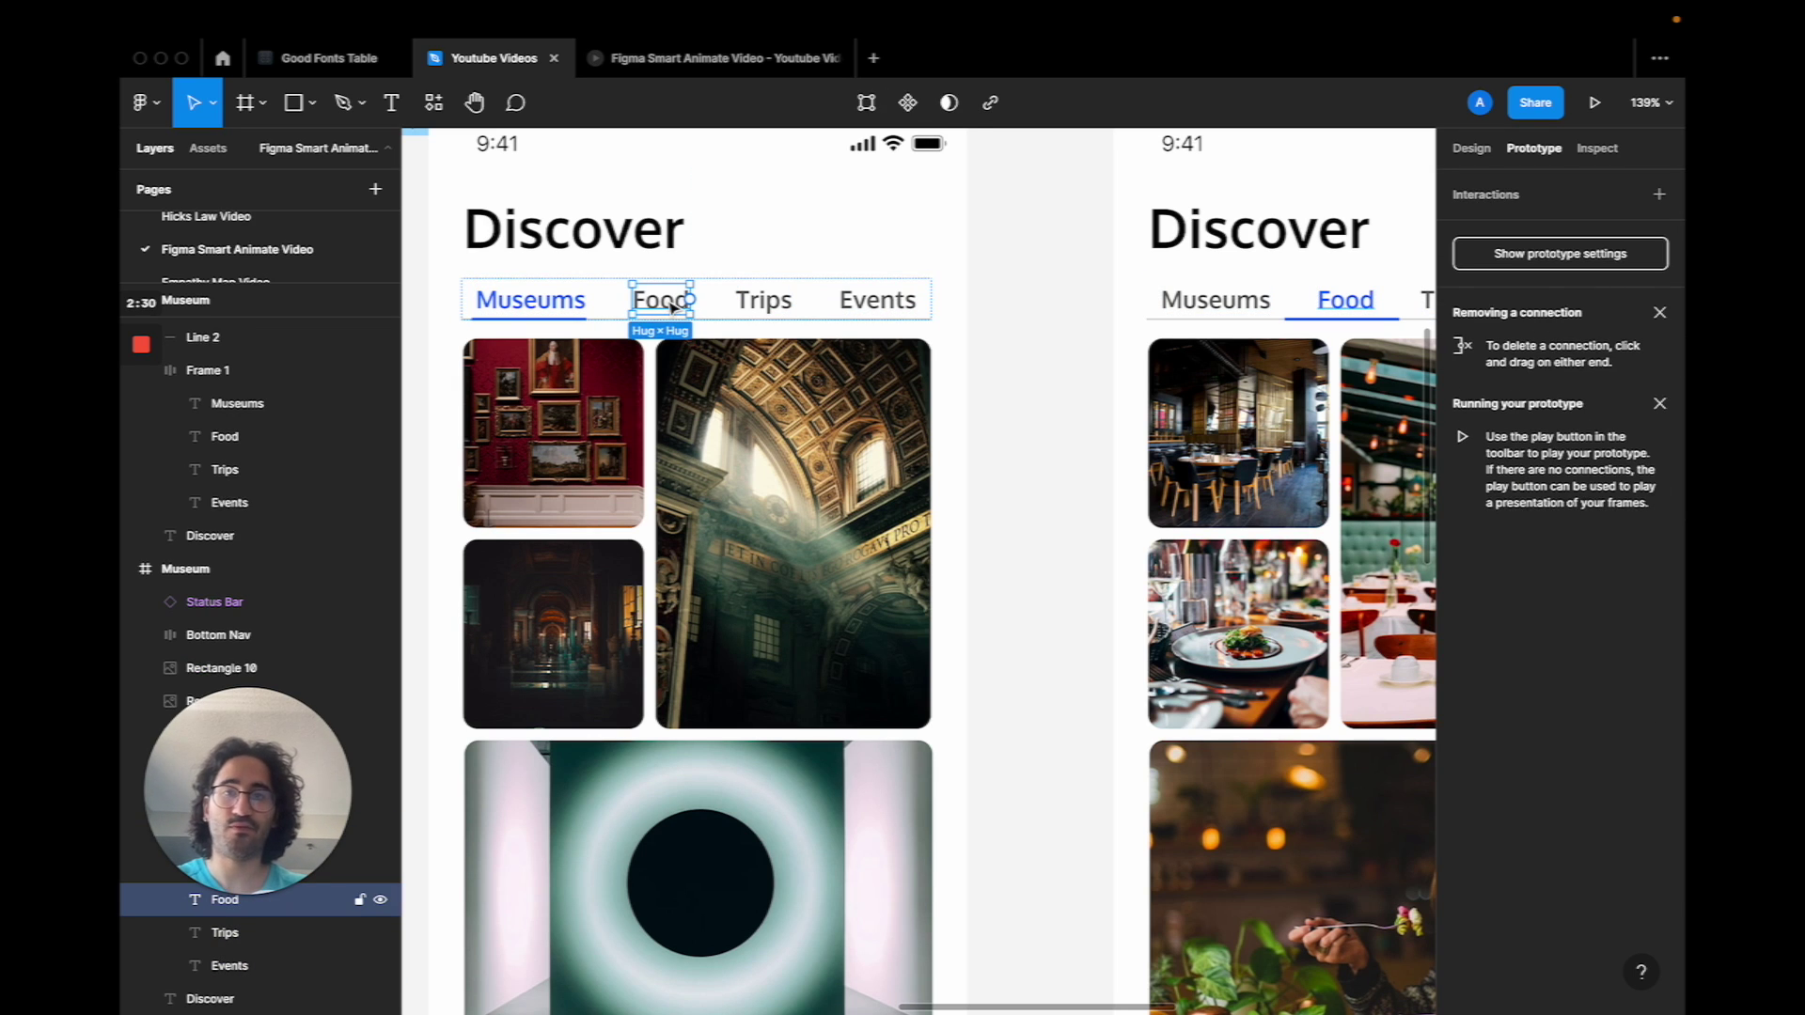
{"action": "left_click_drag", "start_coordinate": [692, 299], "coordinate": [1142, 292]}
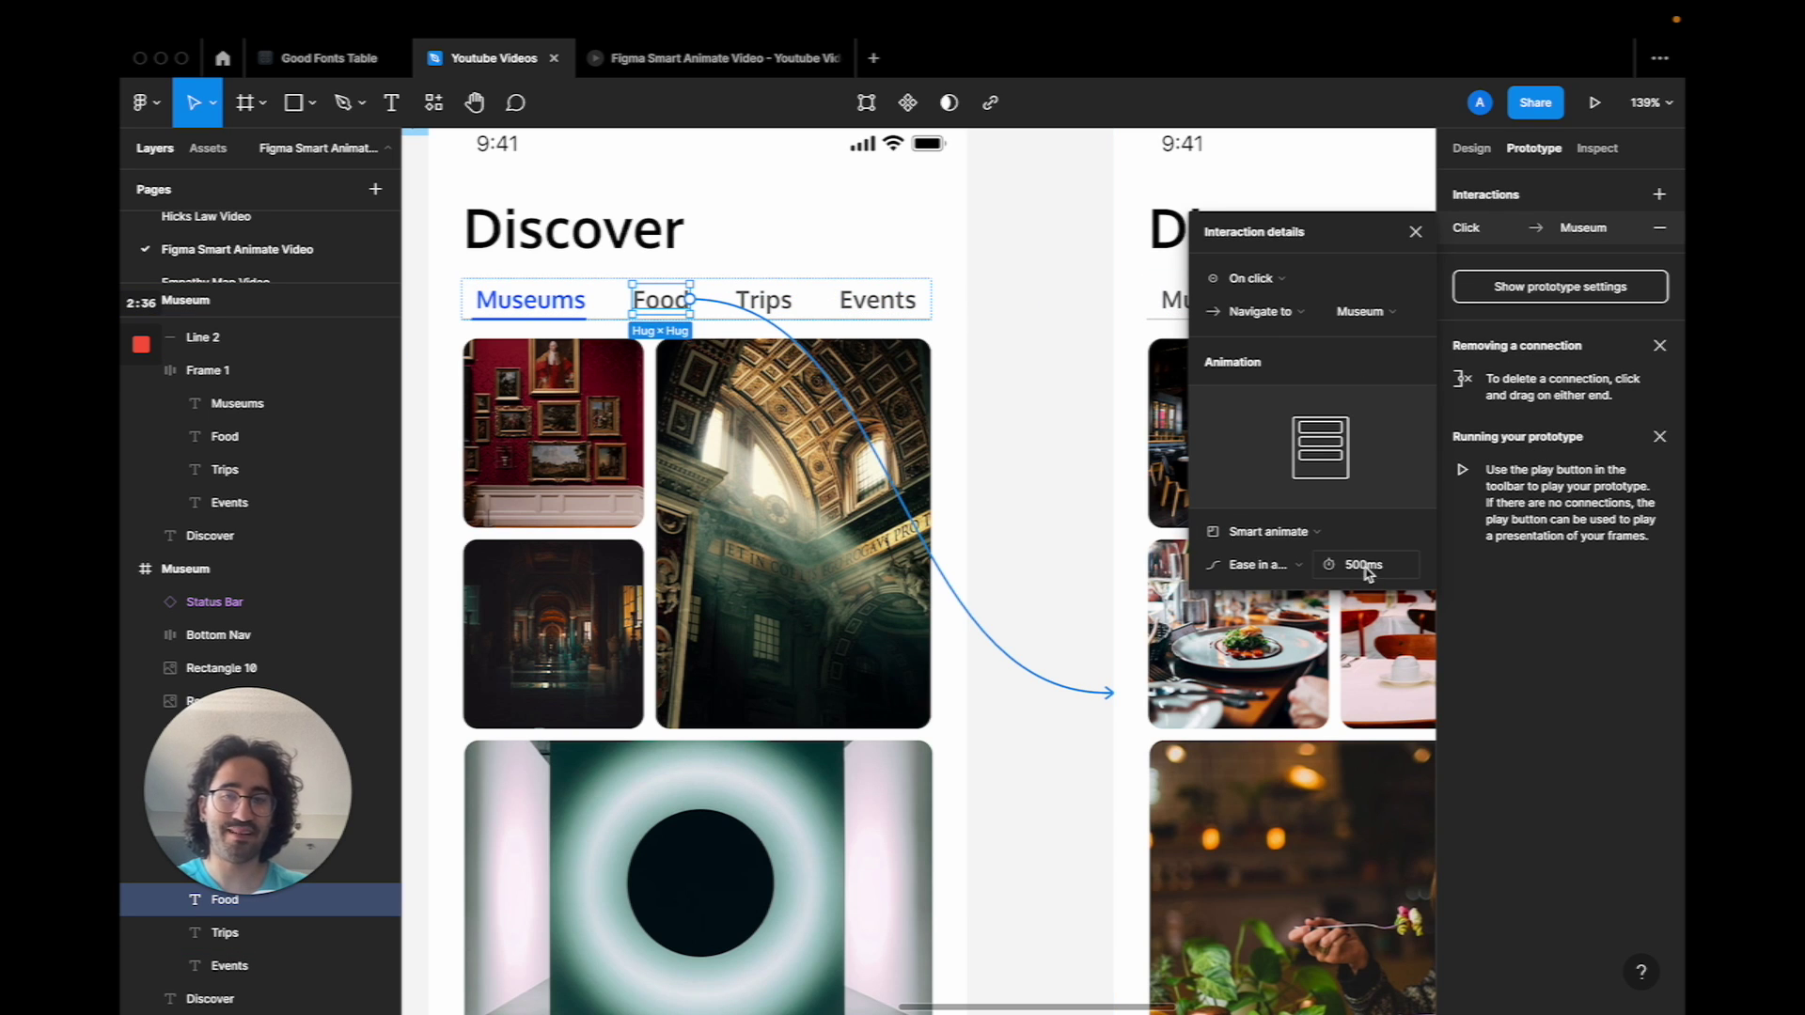
{"action": "left_click", "coordinate": [1050, 457]}
Preview Flow 5, switch from the Museums tab to the Food tab in the prototype, and return to the design file
{"action": "scroll", "coordinate": [1051, 457], "scroll_direction": "down", "scroll_amount": 5, "text": "ctrl"}
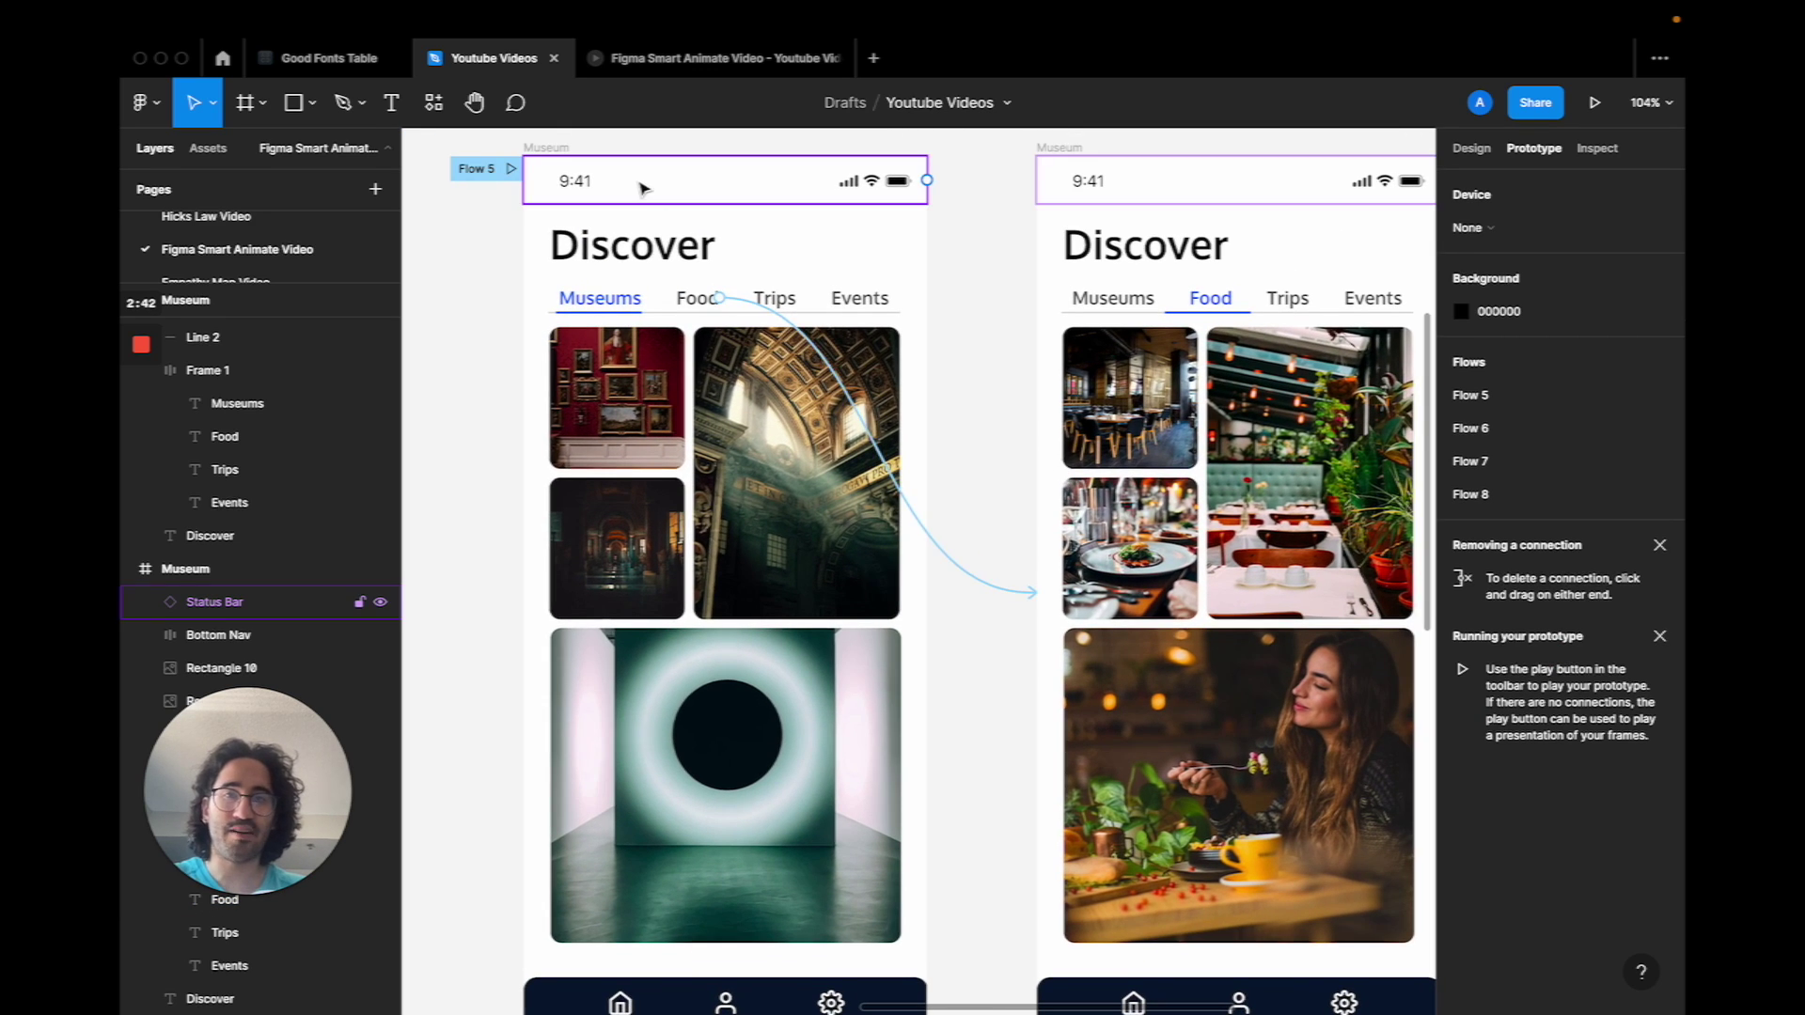
{"action": "left_click", "coordinate": [540, 149]}
{"action": "left_click", "coordinate": [510, 170]}
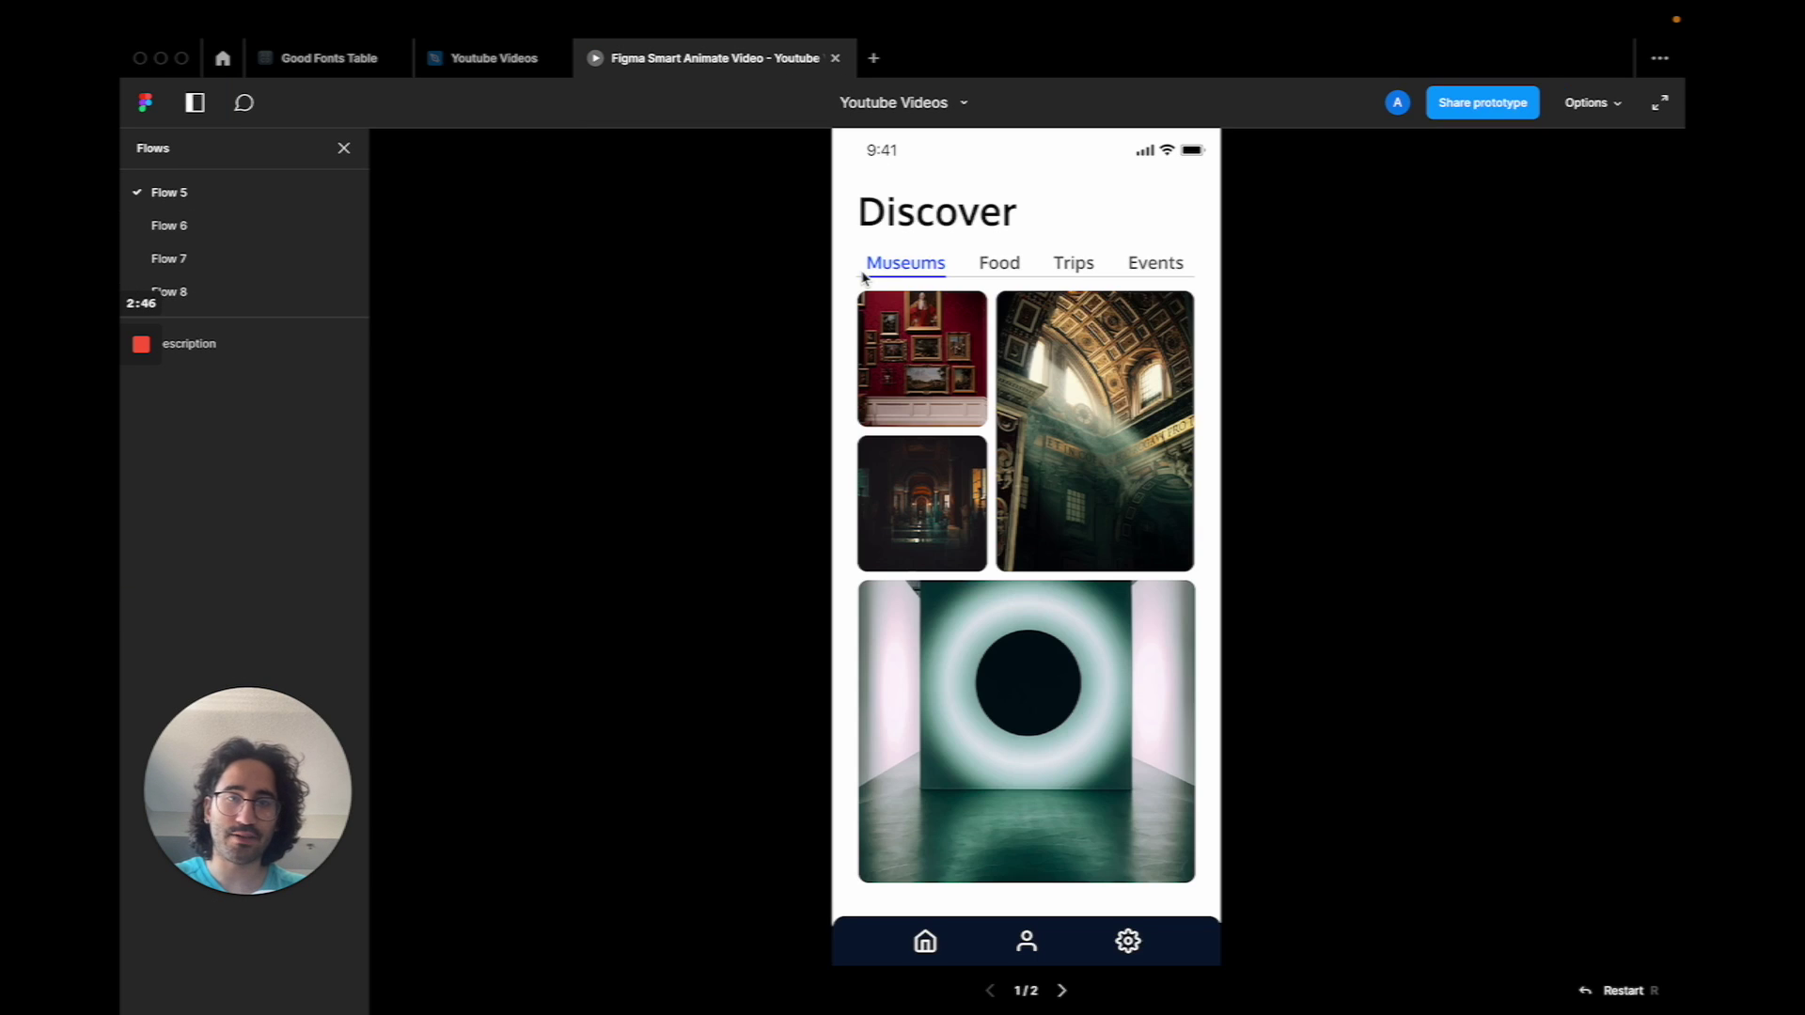
{"action": "left_click", "coordinate": [999, 264]}
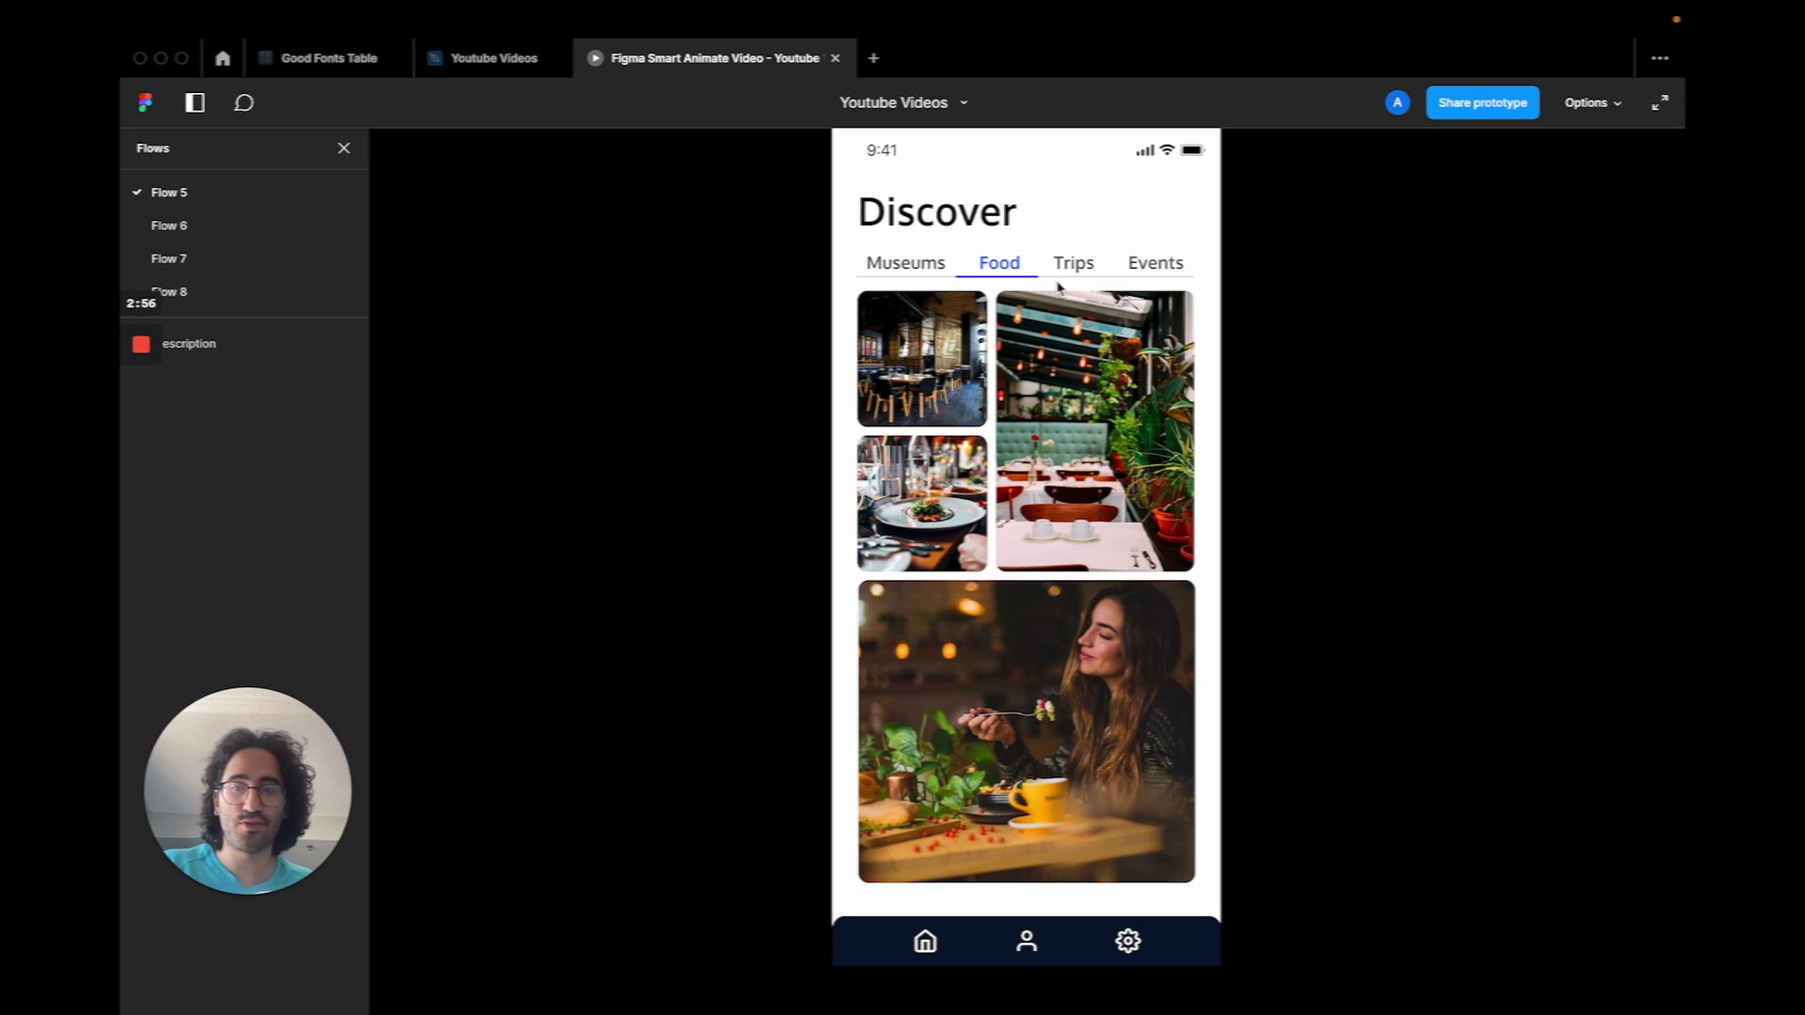
{"action": "left_click", "coordinate": [466, 60]}
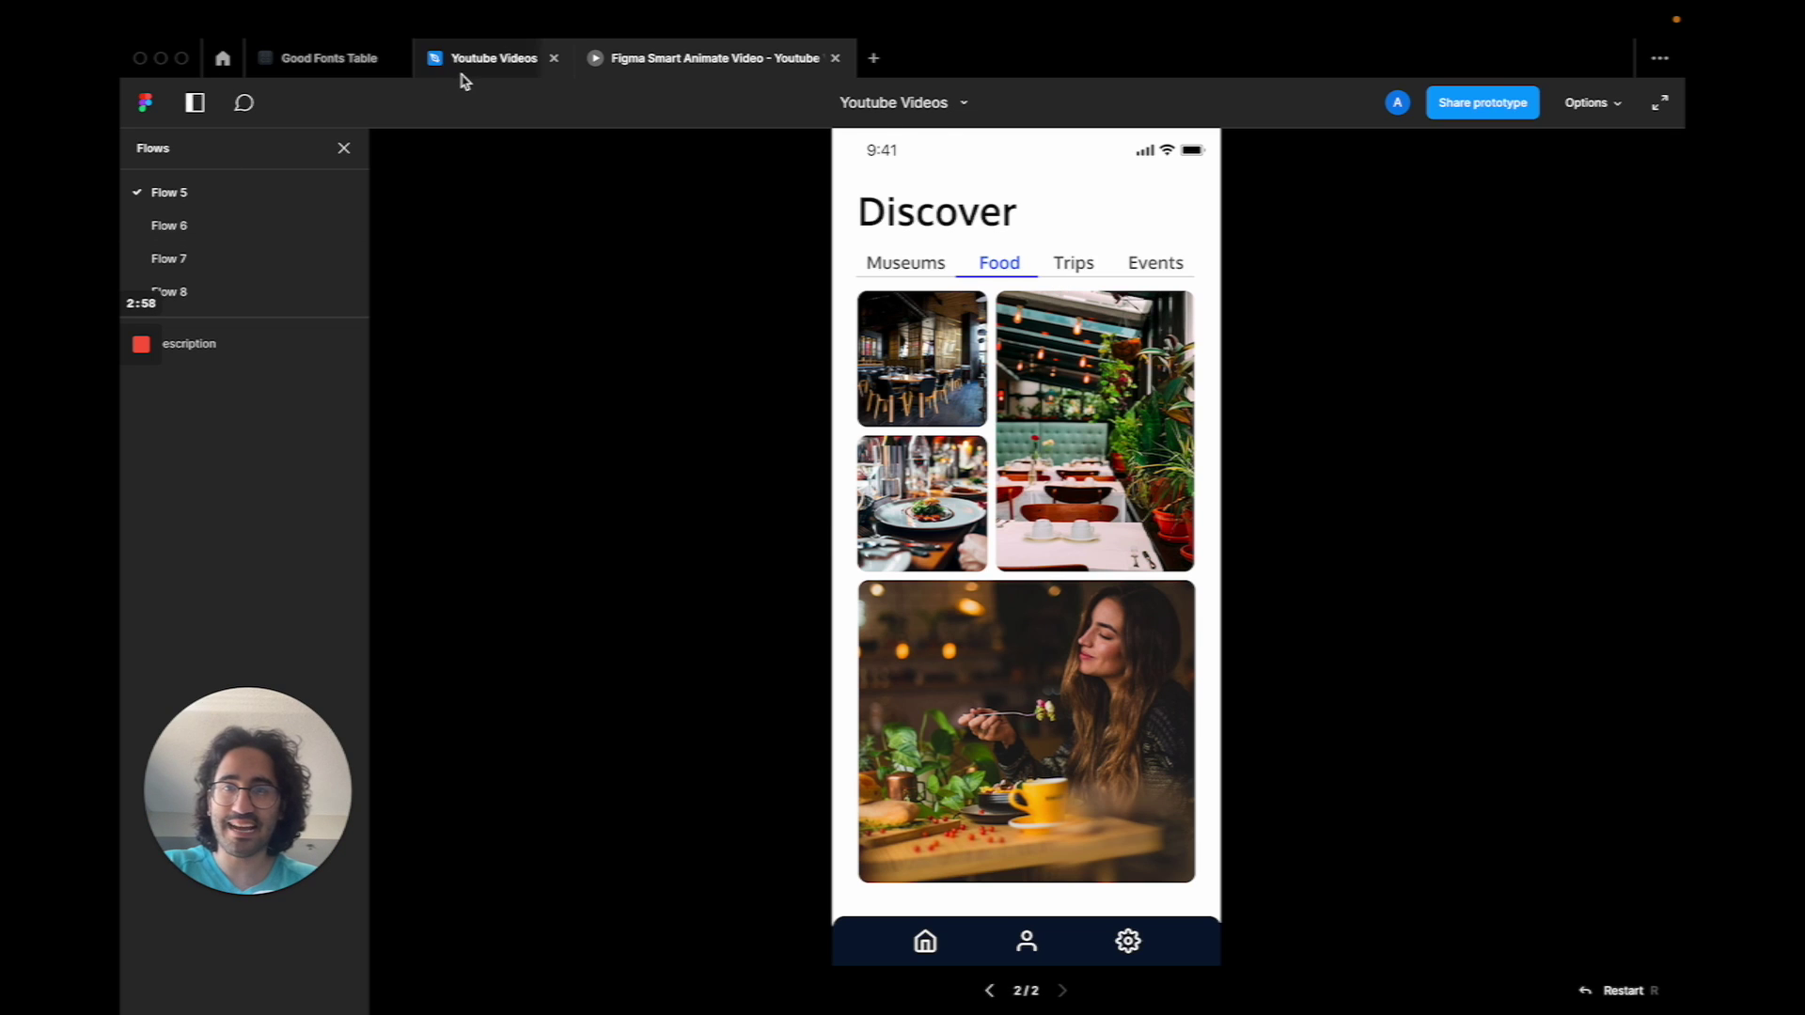
Examine the Louvre Museum detail screen below the two Discover screens
{"action": "scroll", "coordinate": [761, 403], "scroll_direction": "down", "scroll_amount": 3}
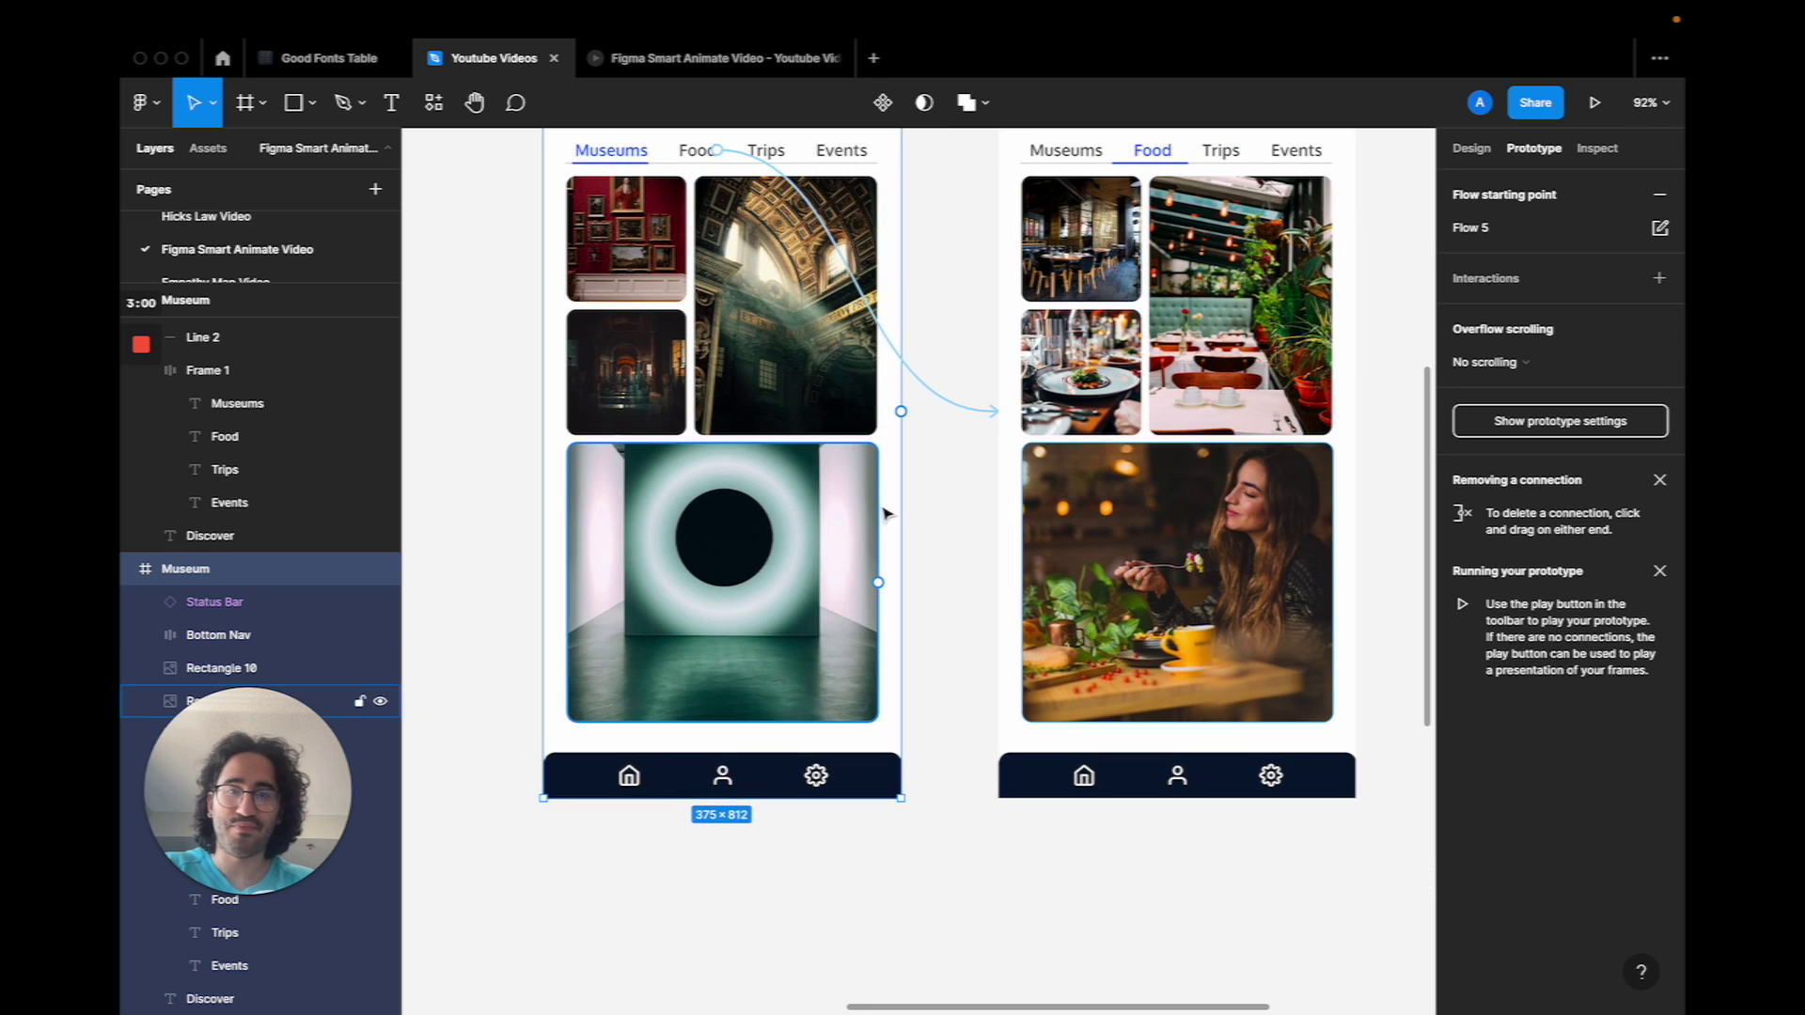
{"action": "left_click", "coordinate": [955, 512]}
{"action": "scroll", "coordinate": [957, 514], "scroll_direction": "down", "scroll_amount": 2}
{"action": "scroll", "coordinate": [955, 513], "scroll_direction": "down", "scroll_amount": 2}
{"action": "scroll", "coordinate": [955, 513], "scroll_direction": "down", "scroll_amount": 5}
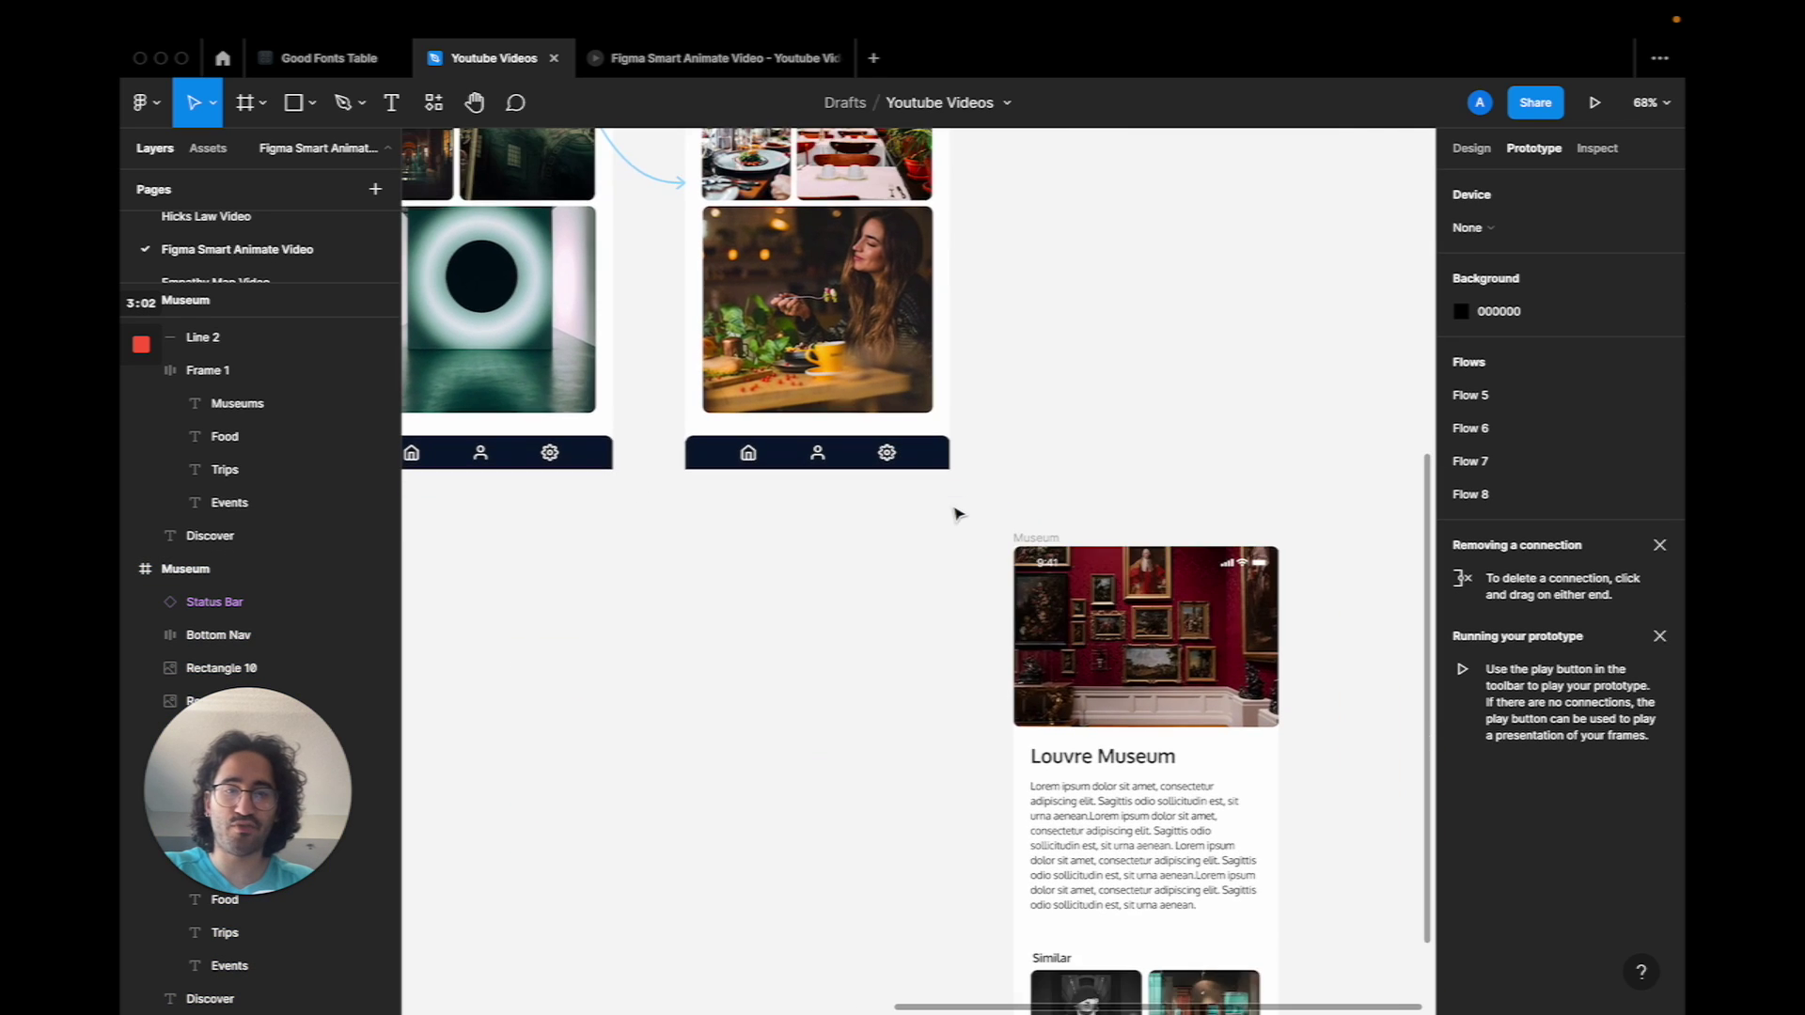
{"action": "scroll", "coordinate": [955, 512], "scroll_direction": "down", "scroll_amount": 1}
{"action": "scroll", "coordinate": [1074, 523], "scroll_direction": "up", "scroll_amount": 2}
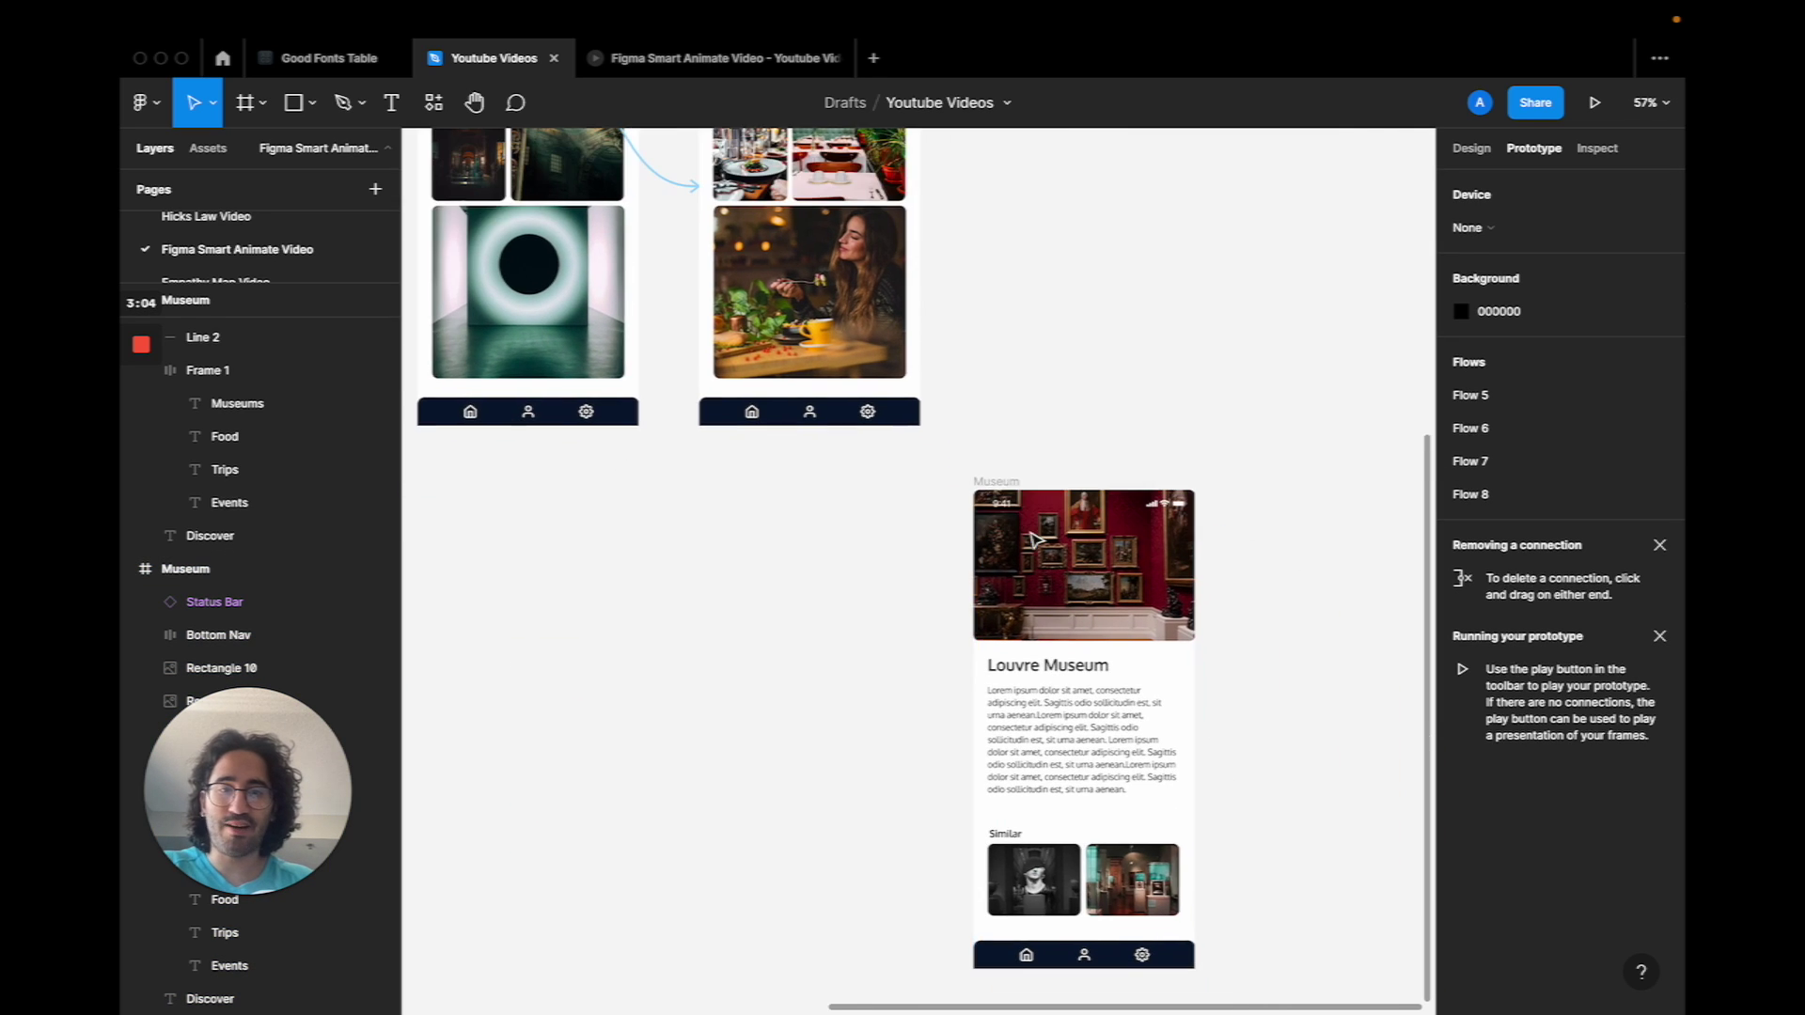
{"action": "scroll", "coordinate": [1076, 523], "scroll_direction": "up", "scroll_amount": 3}
{"action": "scroll", "coordinate": [1077, 523], "scroll_direction": "down", "scroll_amount": 3}
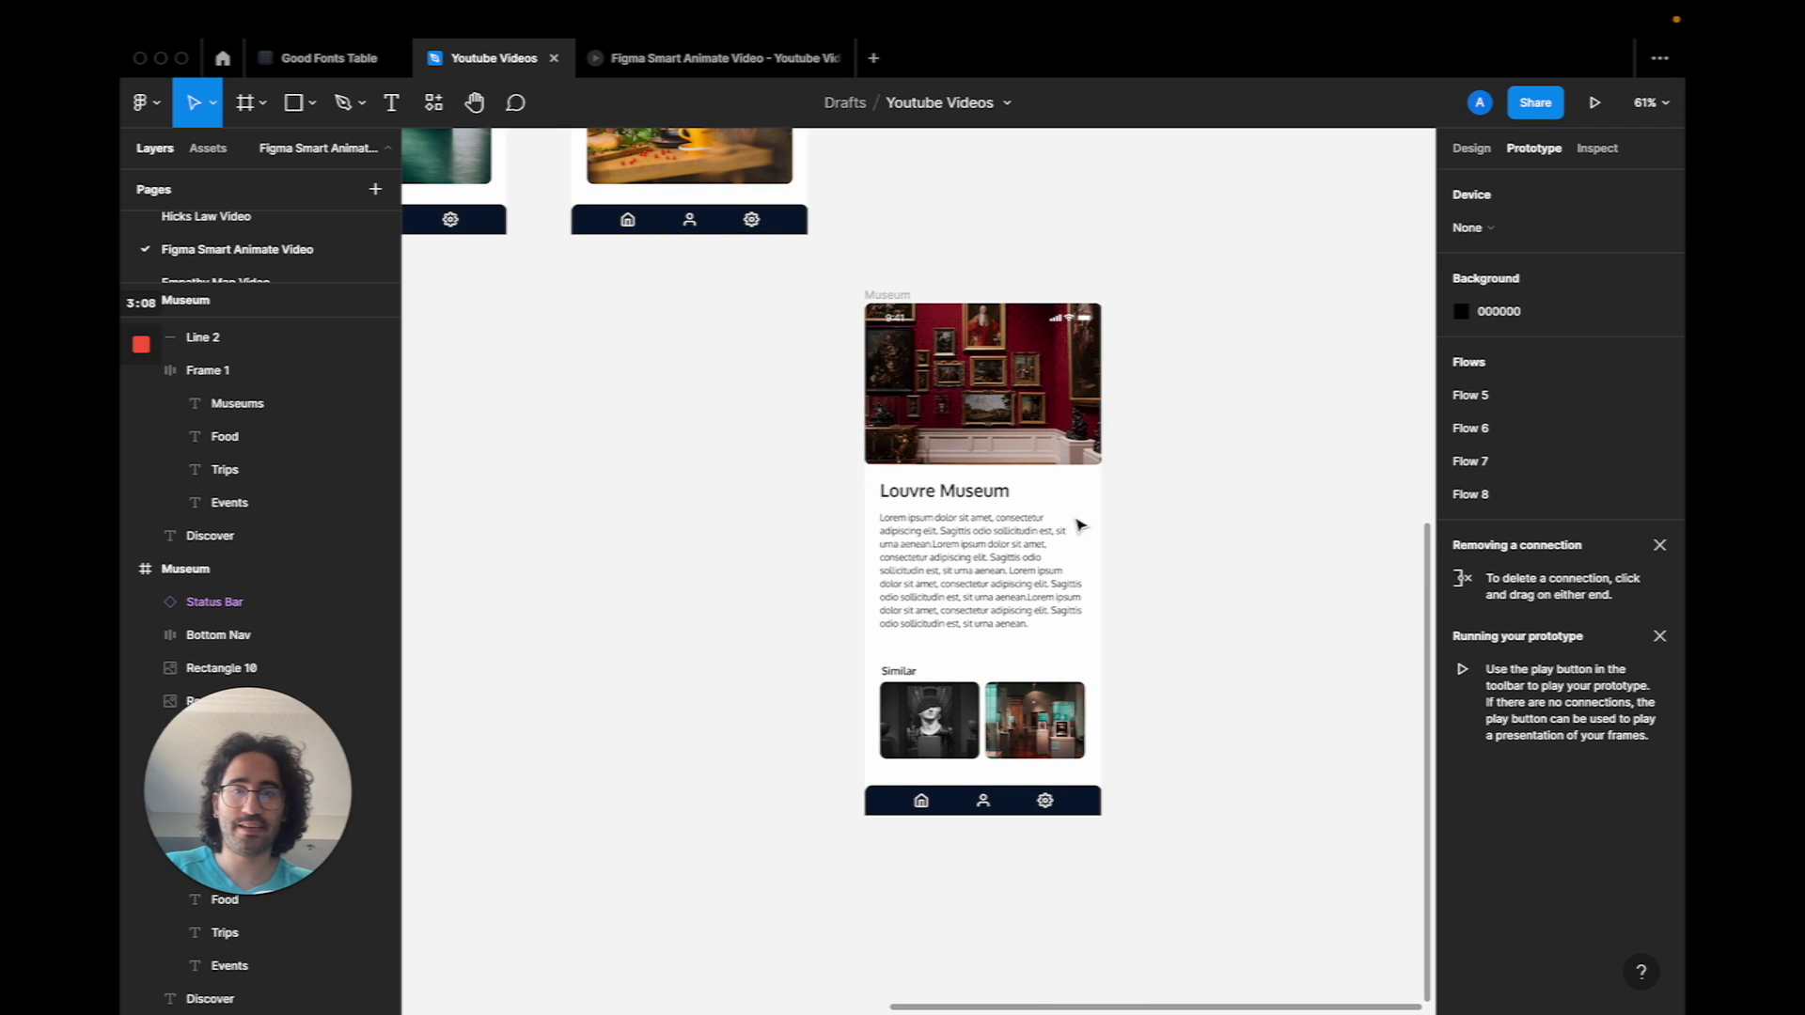
{"action": "left_click", "coordinate": [895, 296]}
{"action": "scroll", "coordinate": [908, 336], "scroll_direction": "up", "scroll_amount": 5}
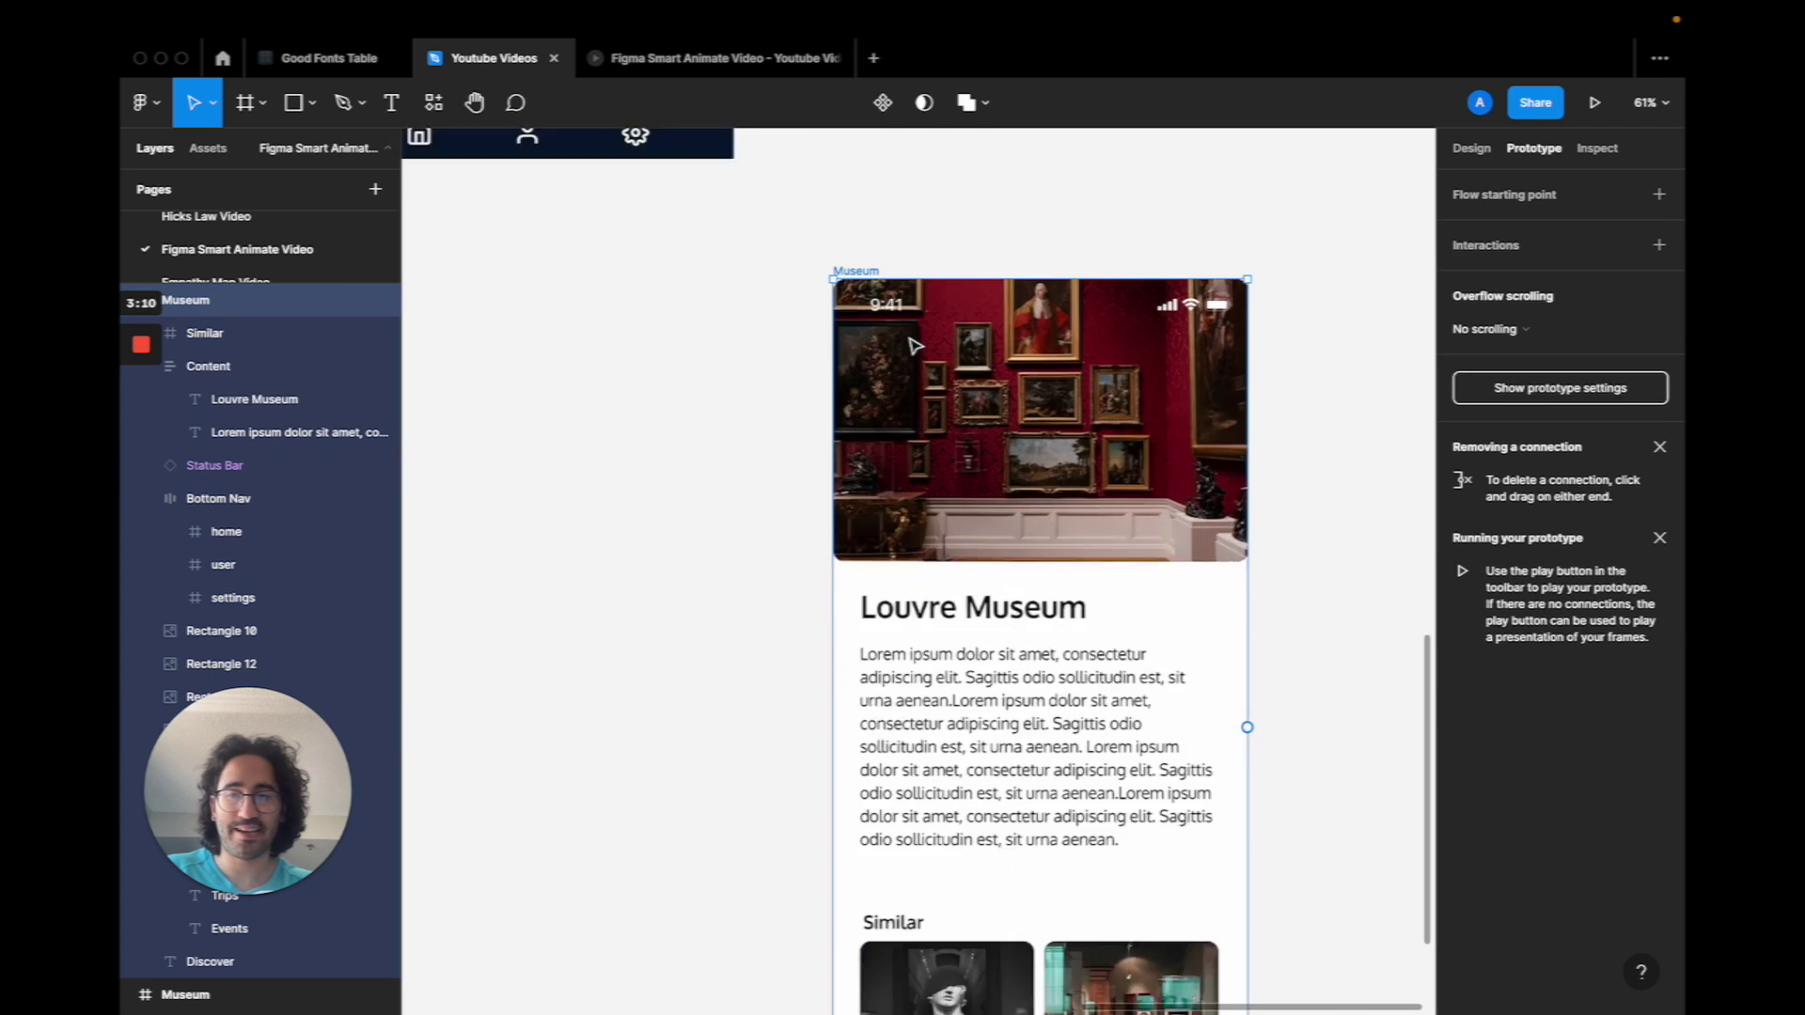
{"action": "scroll", "coordinate": [916, 346], "scroll_direction": "down", "scroll_amount": 4}
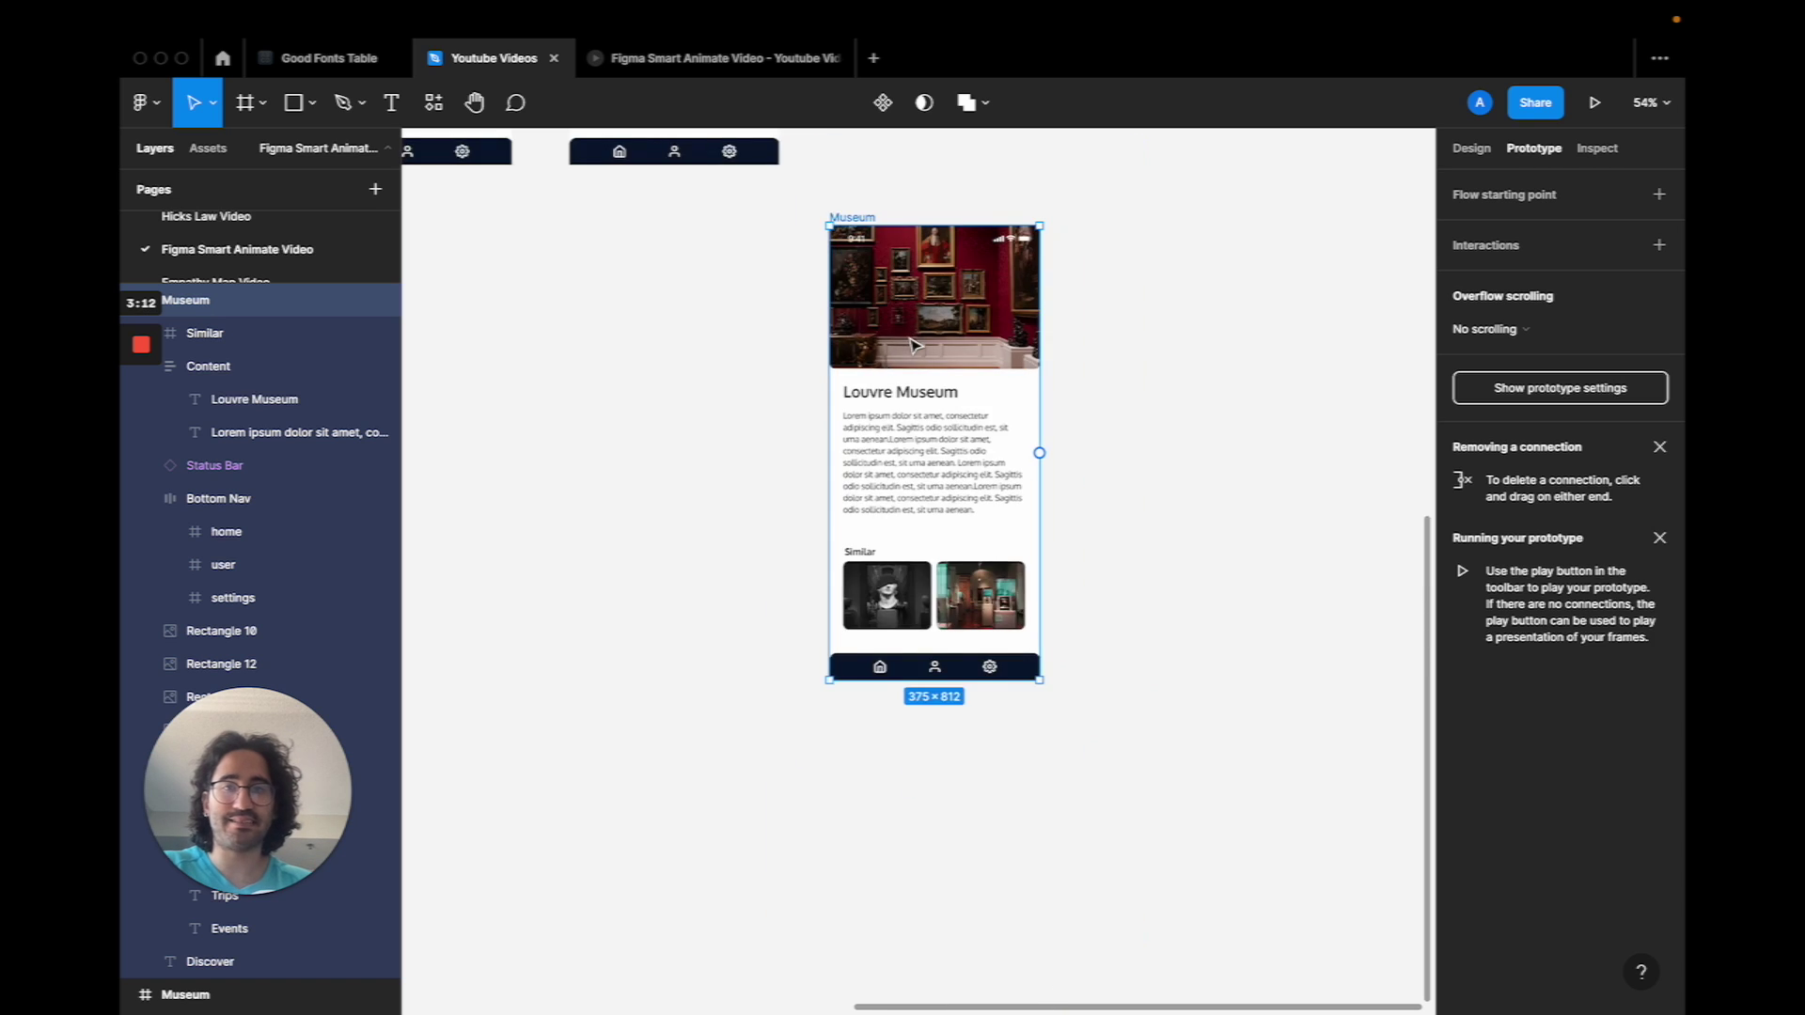
Compare the Discover screens with the Louvre Museum screen, inspecting its header image and its text content group
{"action": "scroll", "coordinate": [912, 343], "scroll_direction": "up", "scroll_amount": 5}
{"action": "scroll", "coordinate": [911, 343], "scroll_direction": "left", "scroll_amount": 3}
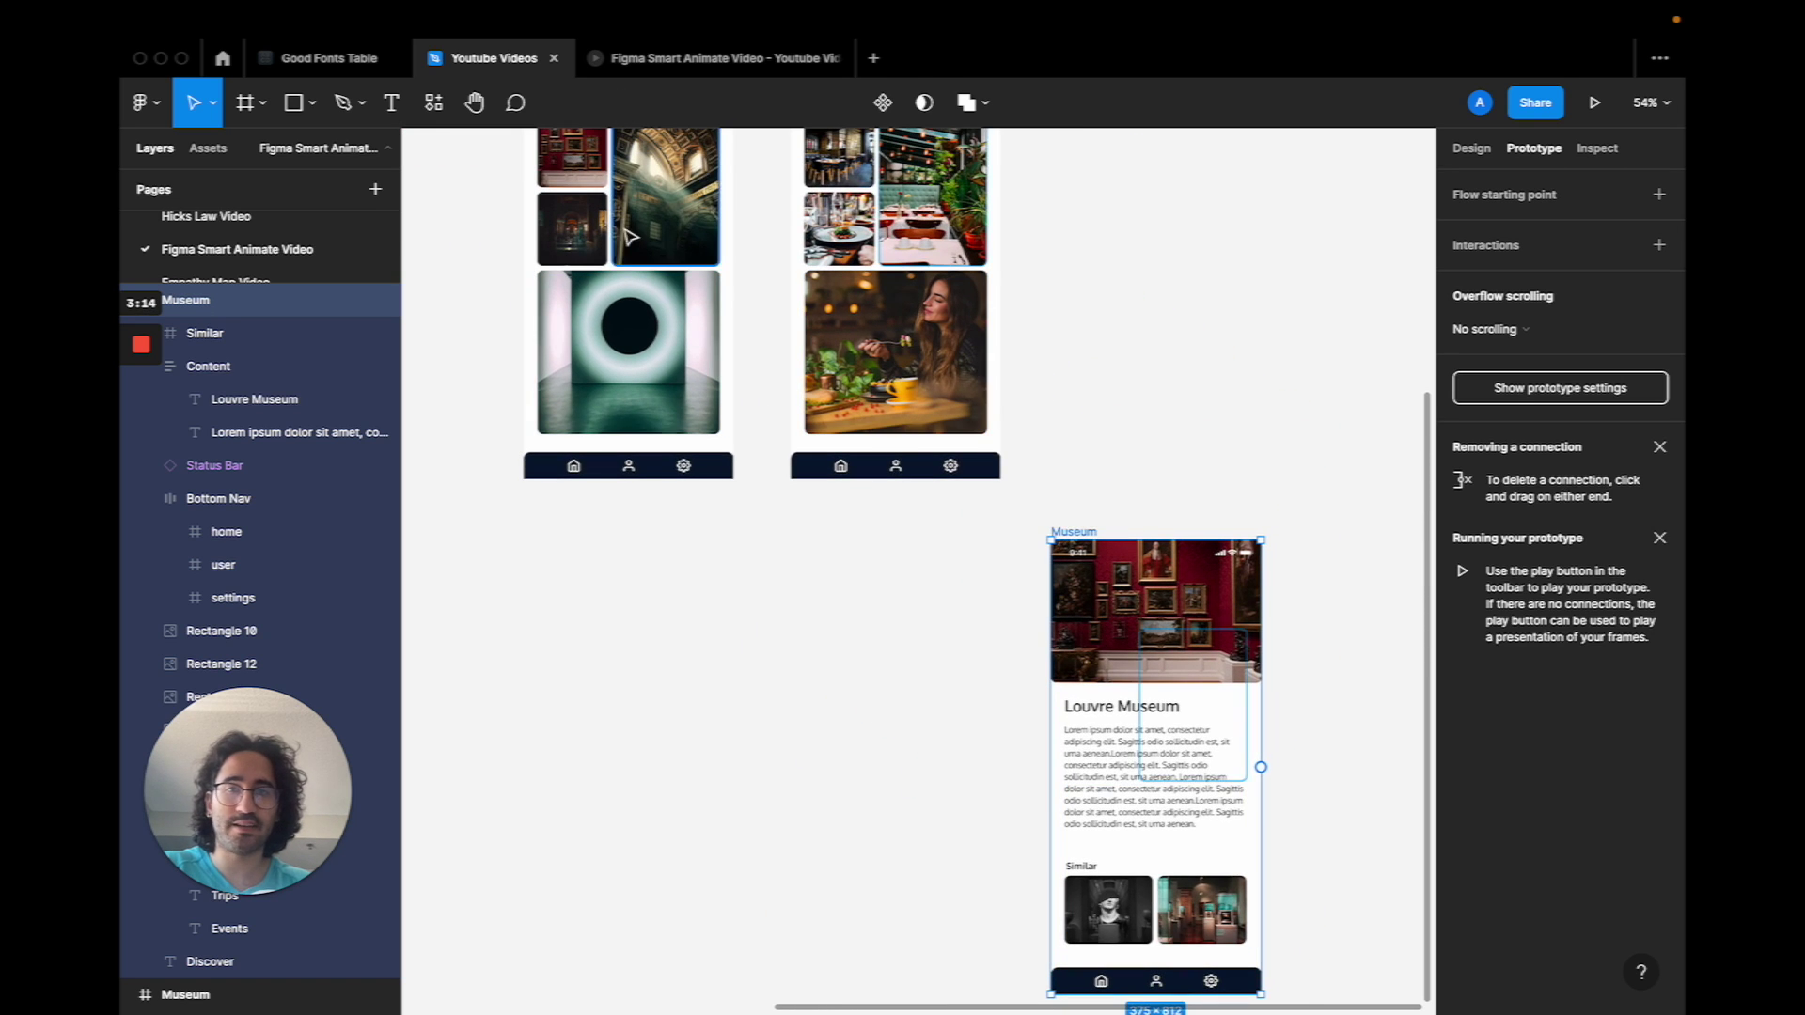
{"action": "scroll", "coordinate": [630, 235], "scroll_direction": "up", "scroll_amount": 2}
{"action": "scroll", "coordinate": [1004, 571], "scroll_direction": "down", "scroll_amount": 5}
{"action": "scroll", "coordinate": [1003, 571], "scroll_direction": "right", "scroll_amount": 3}
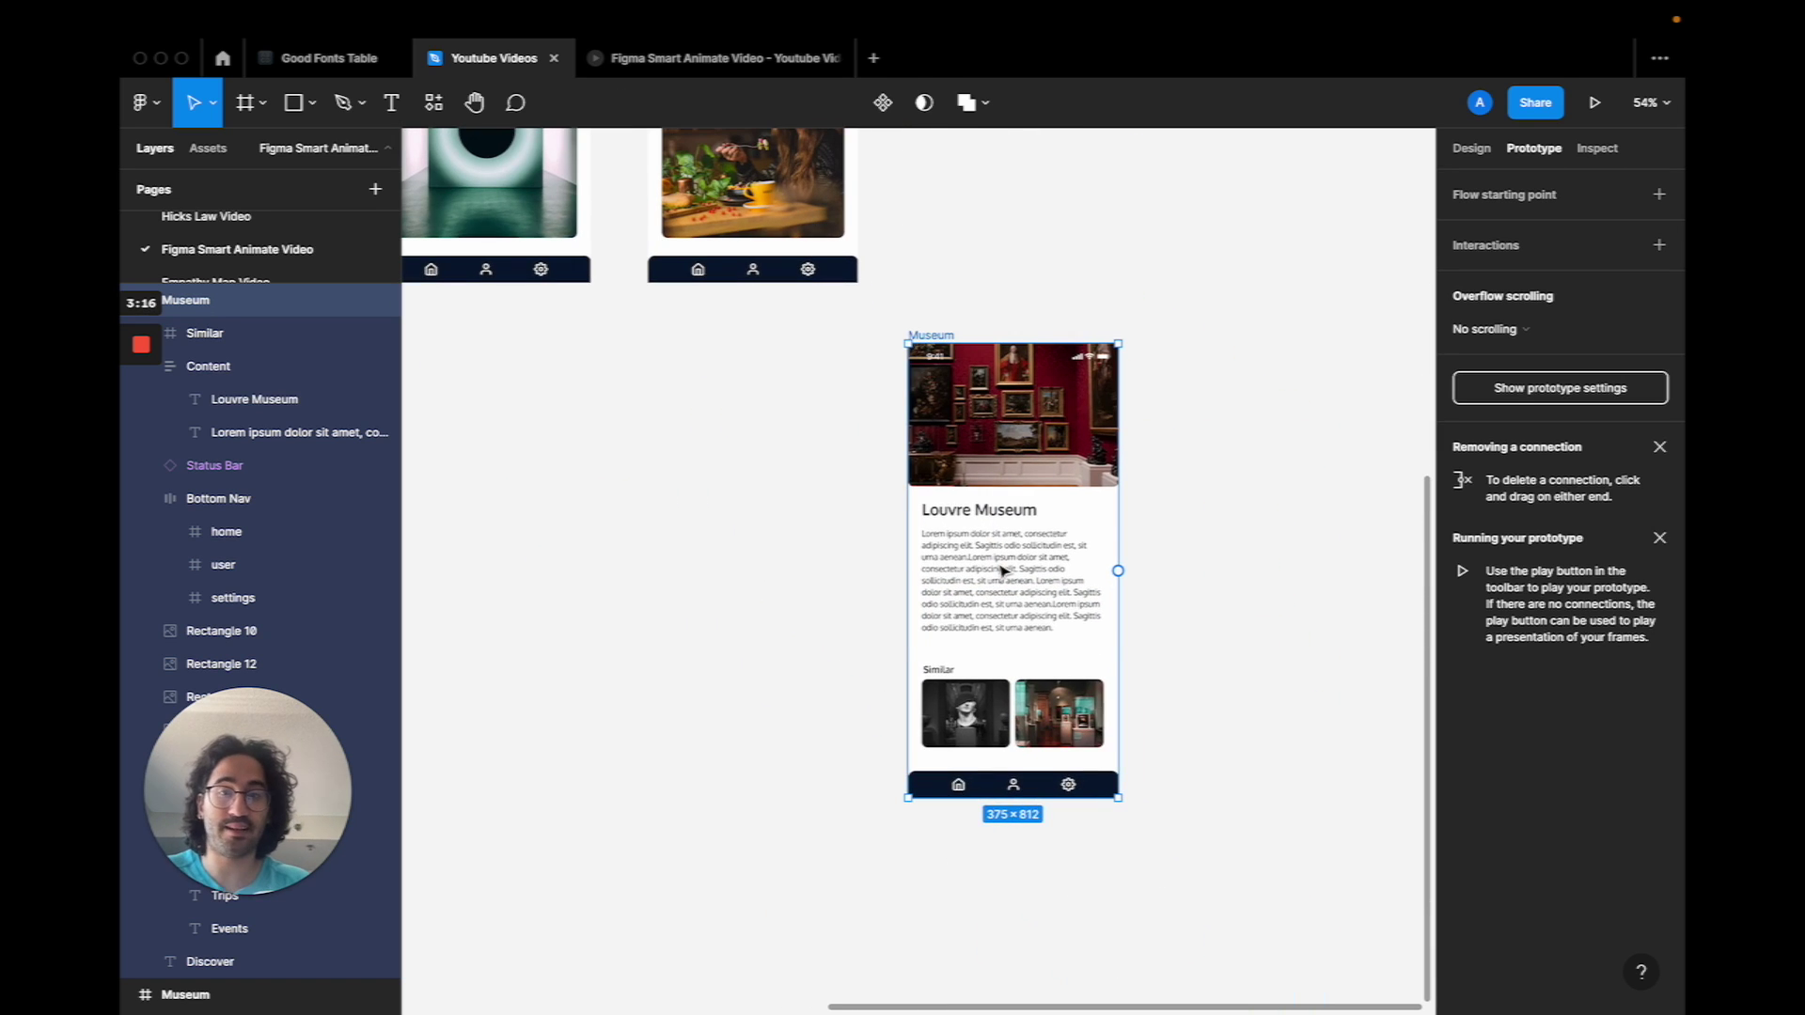
{"action": "scroll", "coordinate": [1003, 571], "scroll_direction": "up", "scroll_amount": 5}
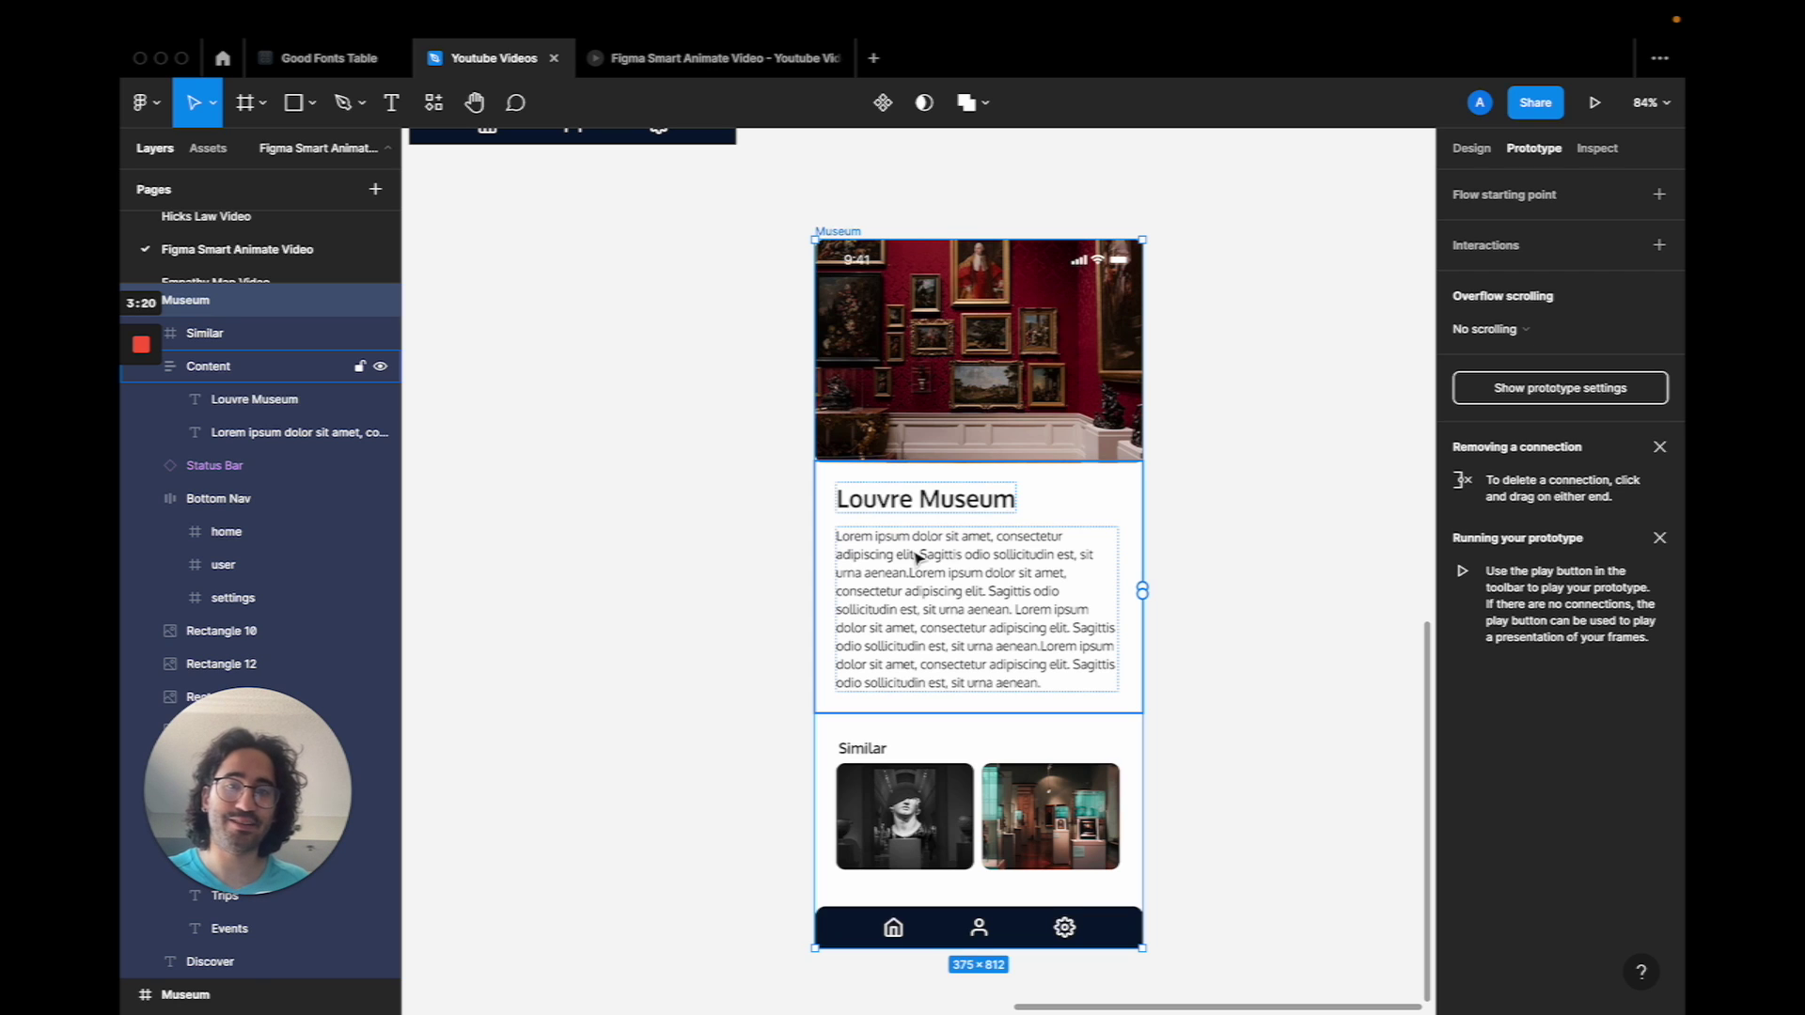
{"action": "left_click", "coordinate": [921, 552]}
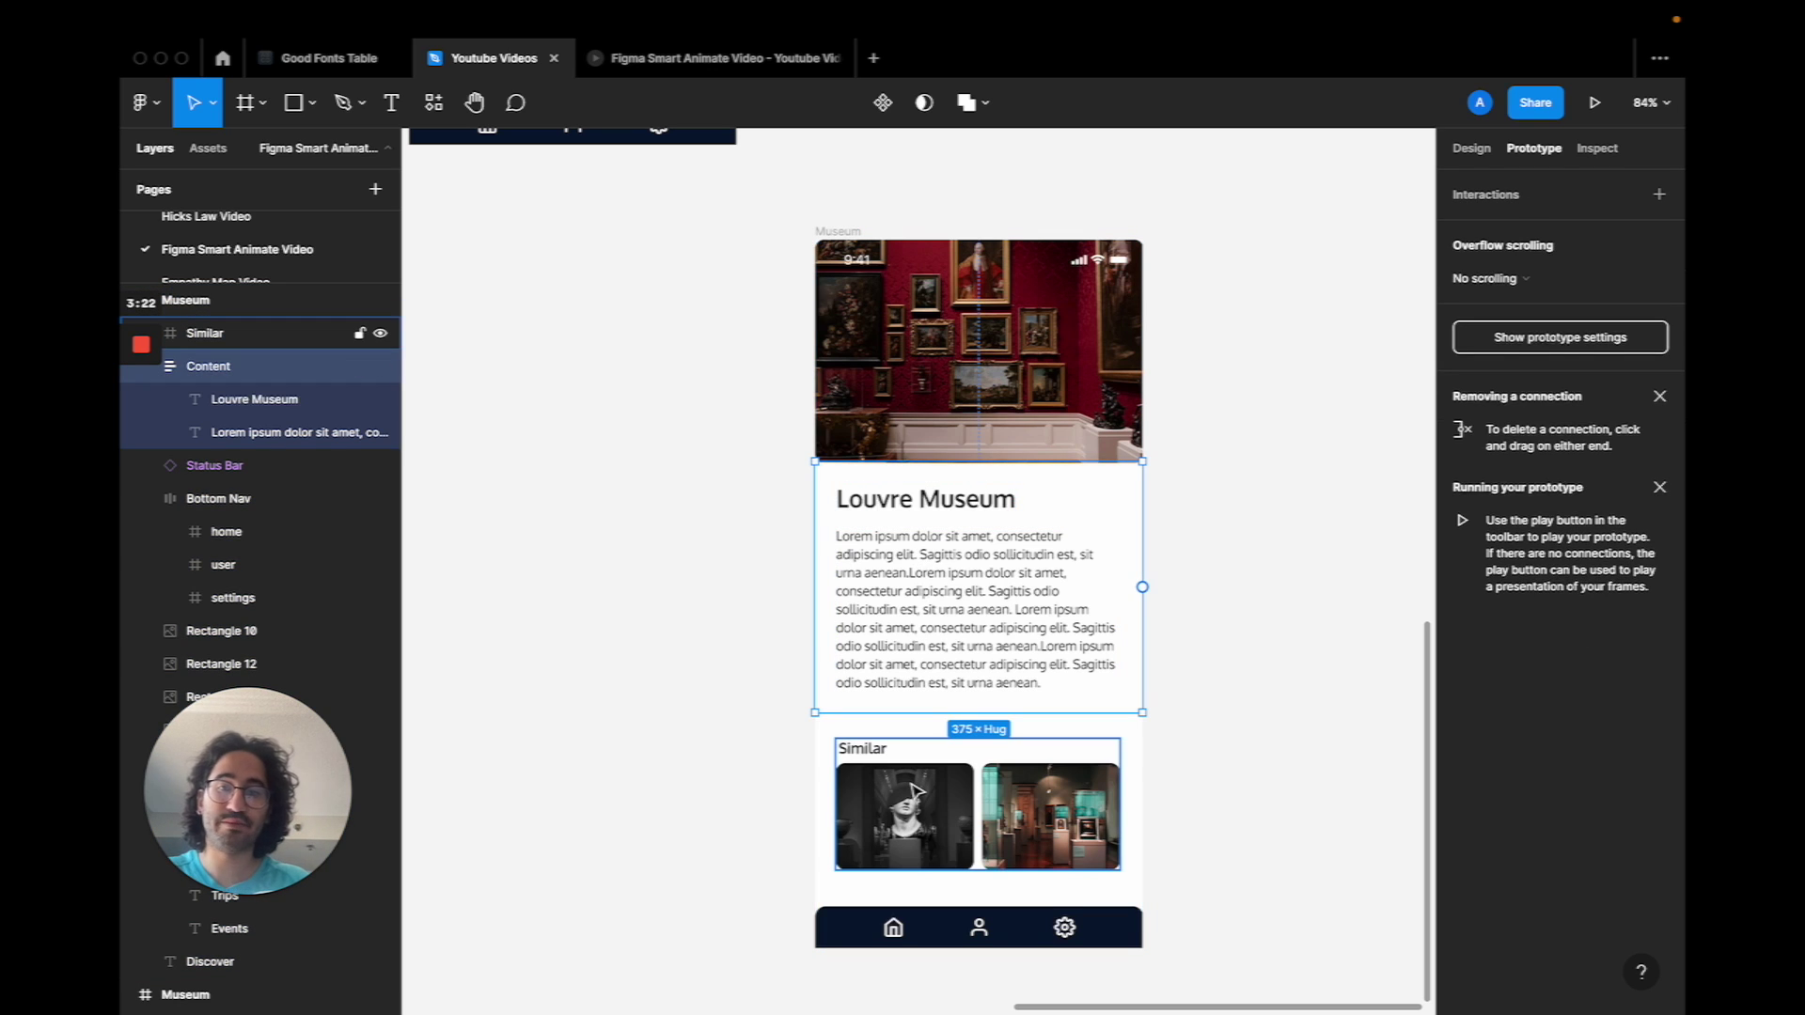
{"action": "left_click", "coordinate": [1177, 599]}
{"action": "scroll", "coordinate": [1177, 599], "scroll_direction": "down", "scroll_amount": 3}
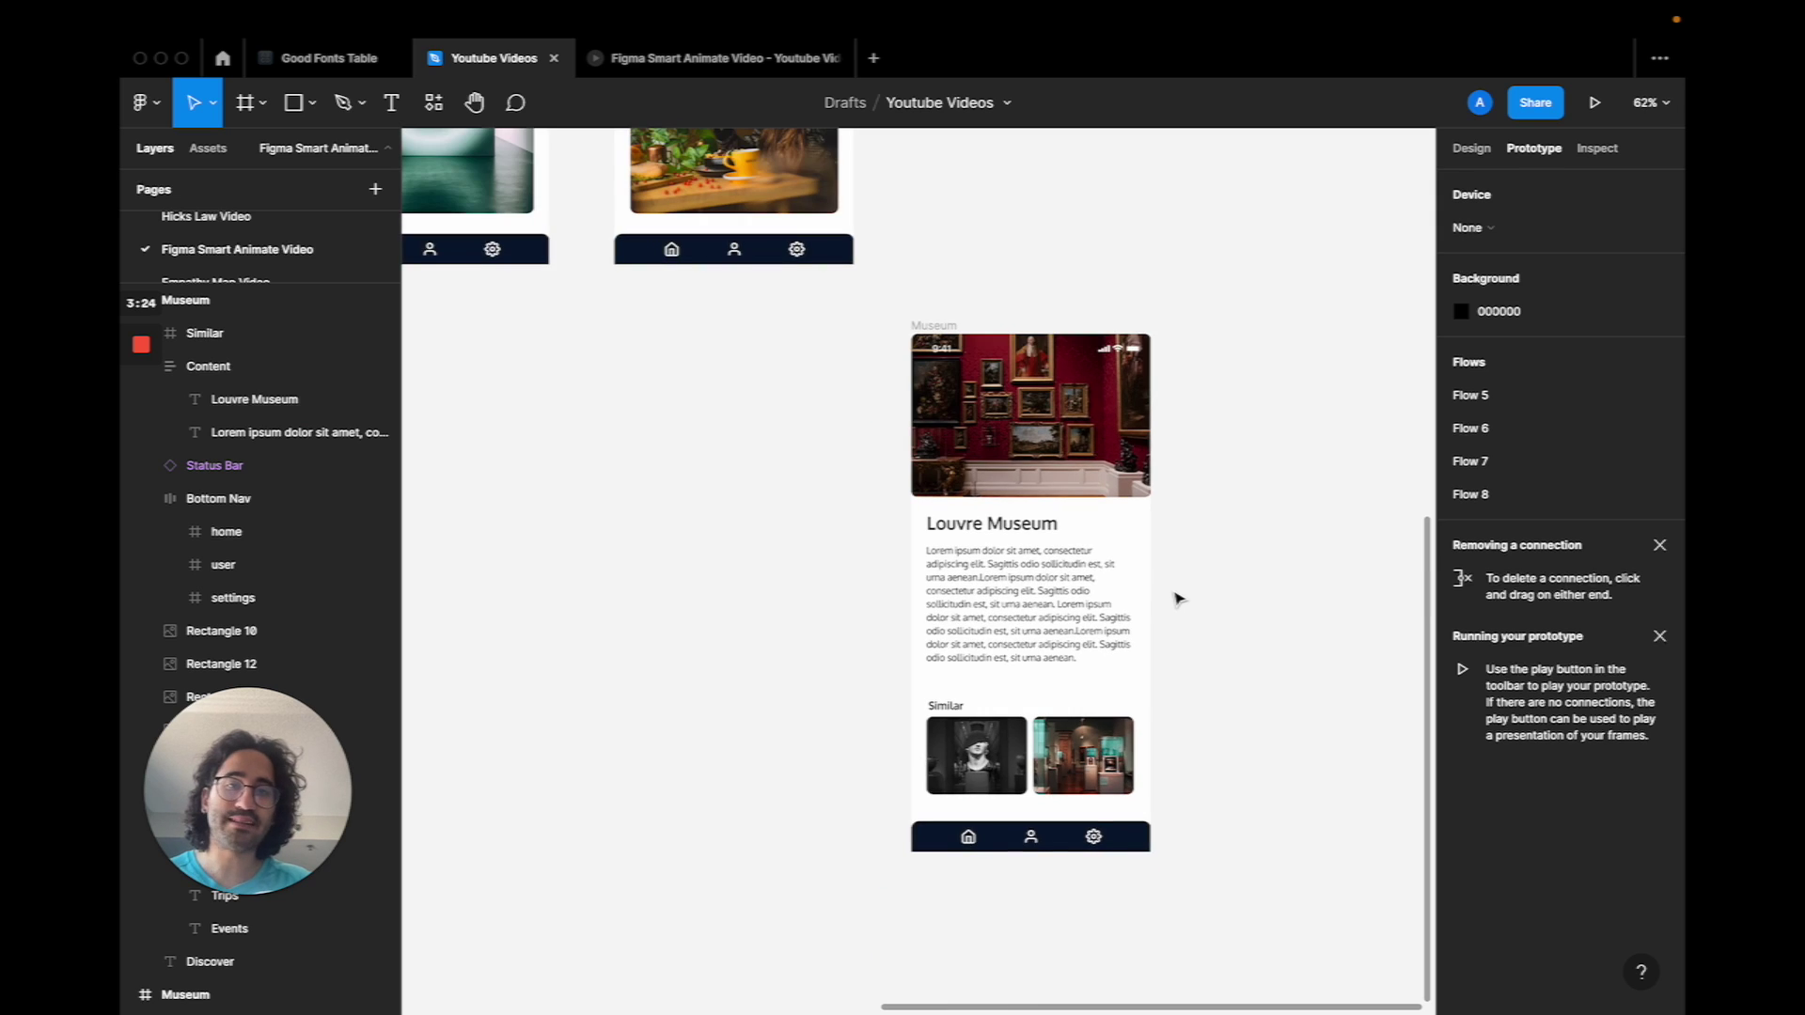
{"action": "scroll", "coordinate": [1177, 599], "scroll_direction": "left", "scroll_amount": 3}
{"action": "scroll", "coordinate": [1177, 599], "scroll_direction": "up", "scroll_amount": 5}
{"action": "scroll", "coordinate": [1178, 598], "scroll_direction": "left", "scroll_amount": 3}
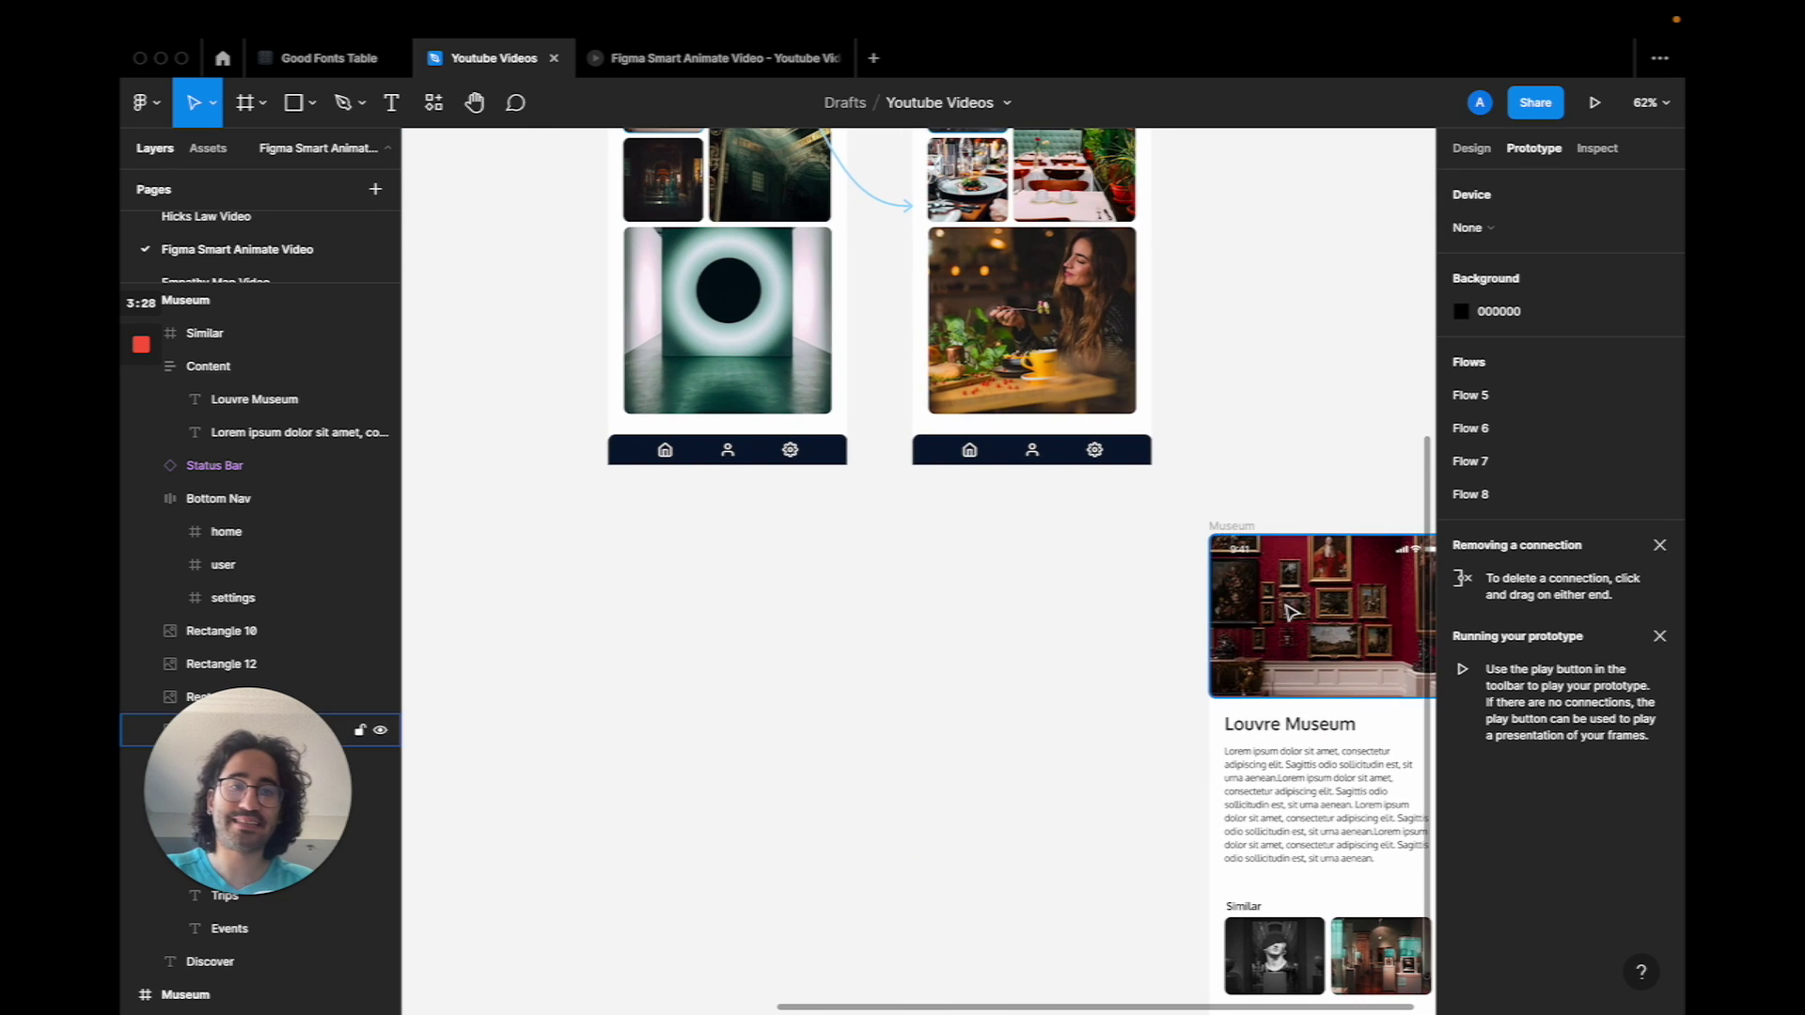
{"action": "scroll", "coordinate": [837, 451], "scroll_direction": "up", "scroll_amount": 7}
{"action": "scroll", "coordinate": [644, 685], "scroll_direction": "down", "scroll_amount": 11}
{"action": "scroll", "coordinate": [644, 685], "scroll_direction": "right", "scroll_amount": 2}
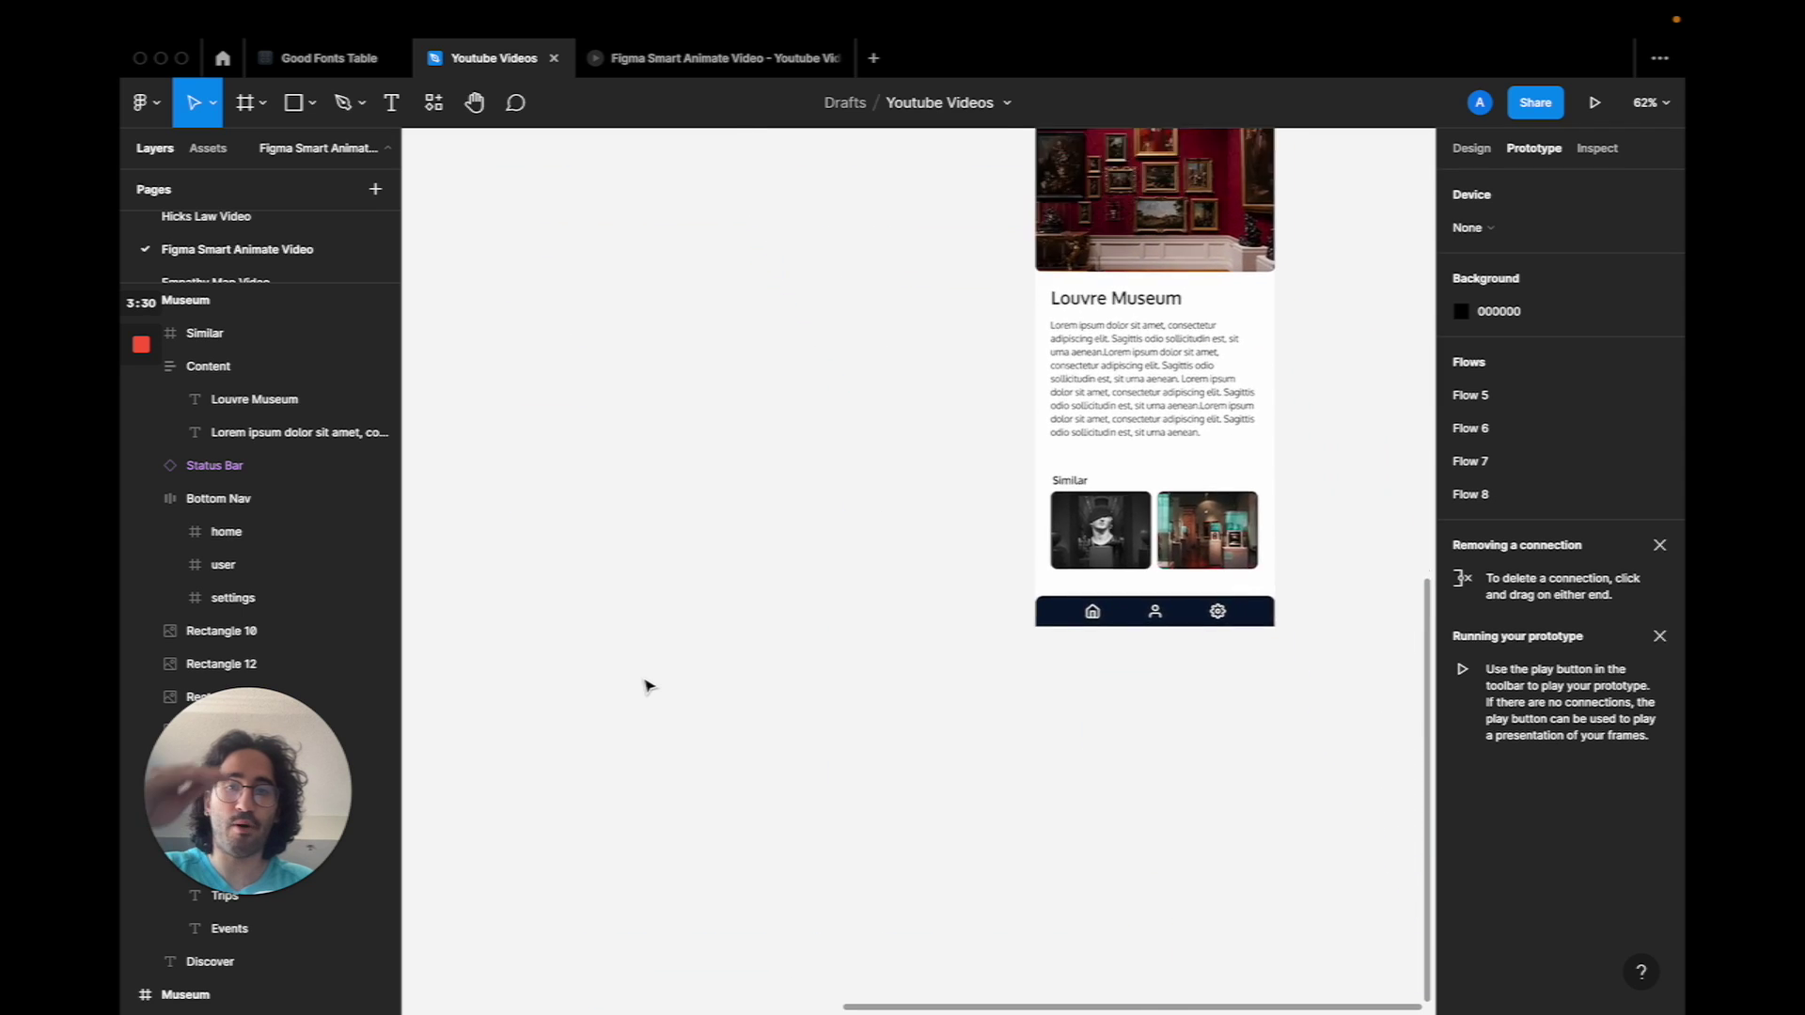
{"action": "scroll", "coordinate": [645, 686], "scroll_direction": "up", "scroll_amount": 3}
{"action": "scroll", "coordinate": [645, 685], "scroll_direction": "right", "scroll_amount": 2}
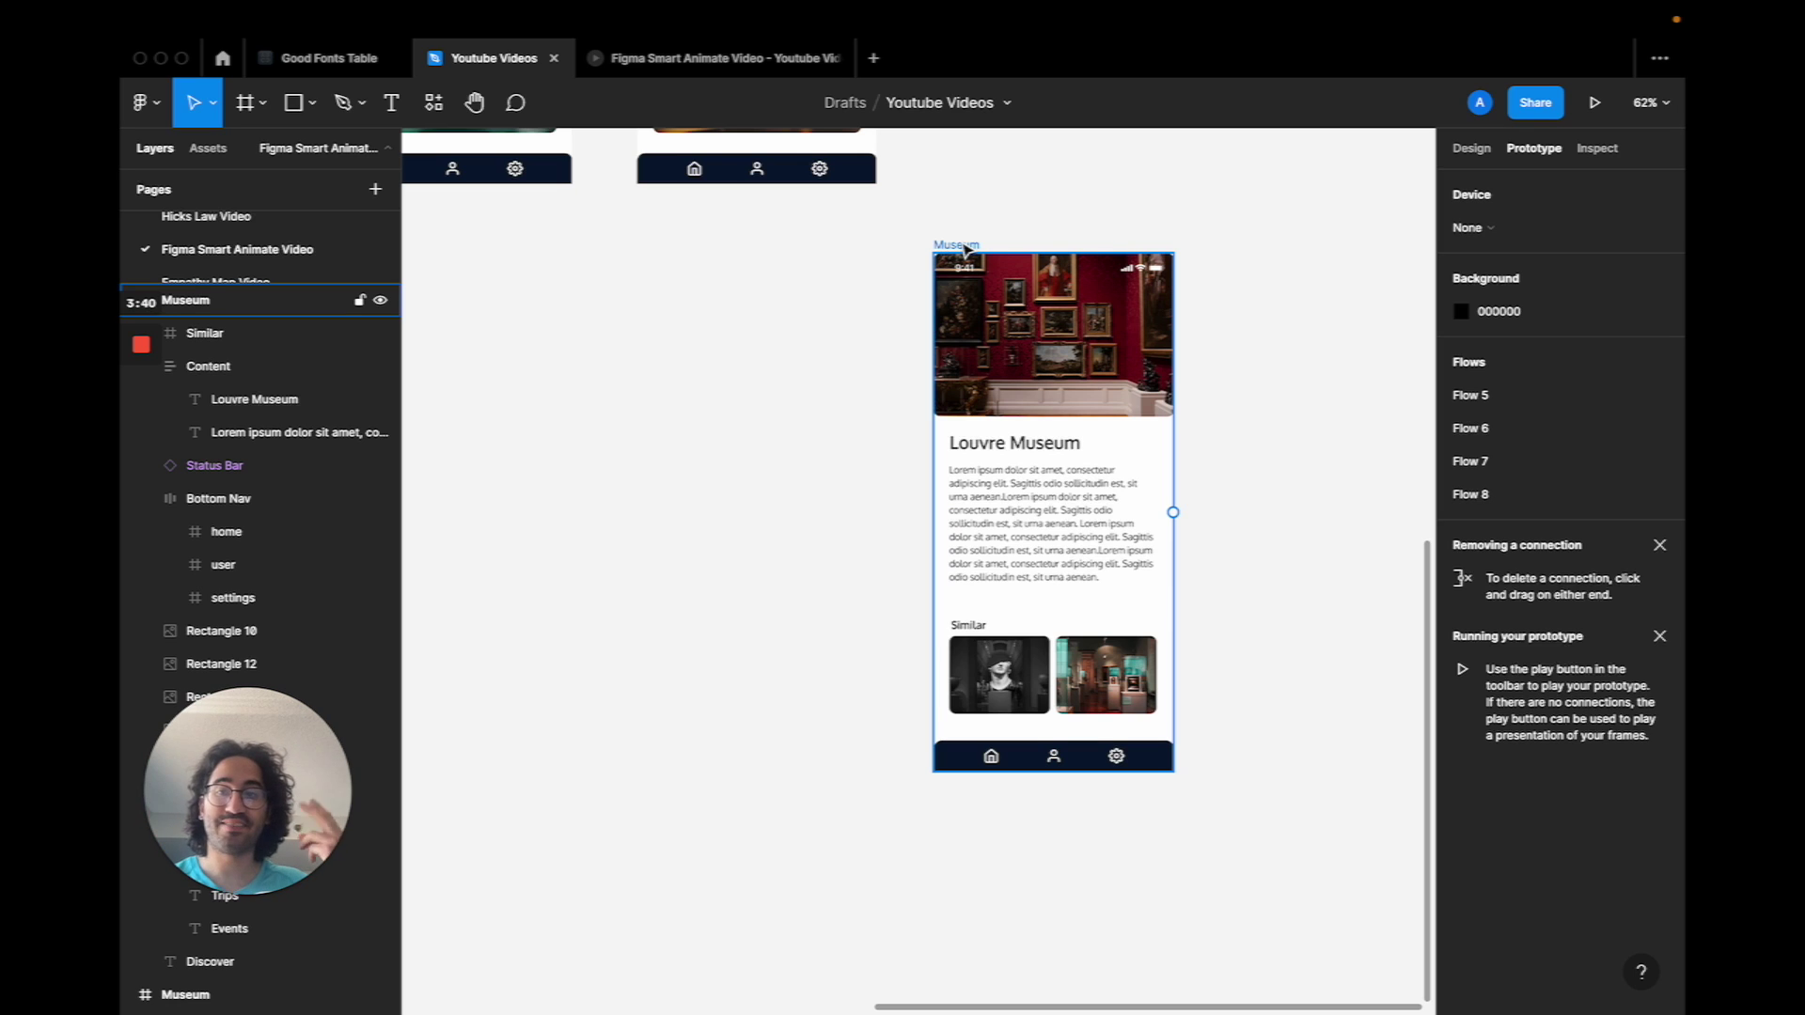
Check the Content and Similar groups on the Louvre Museum screen and duplicate the whole screen beside the original, on its left
{"action": "left_click", "coordinate": [996, 498]}
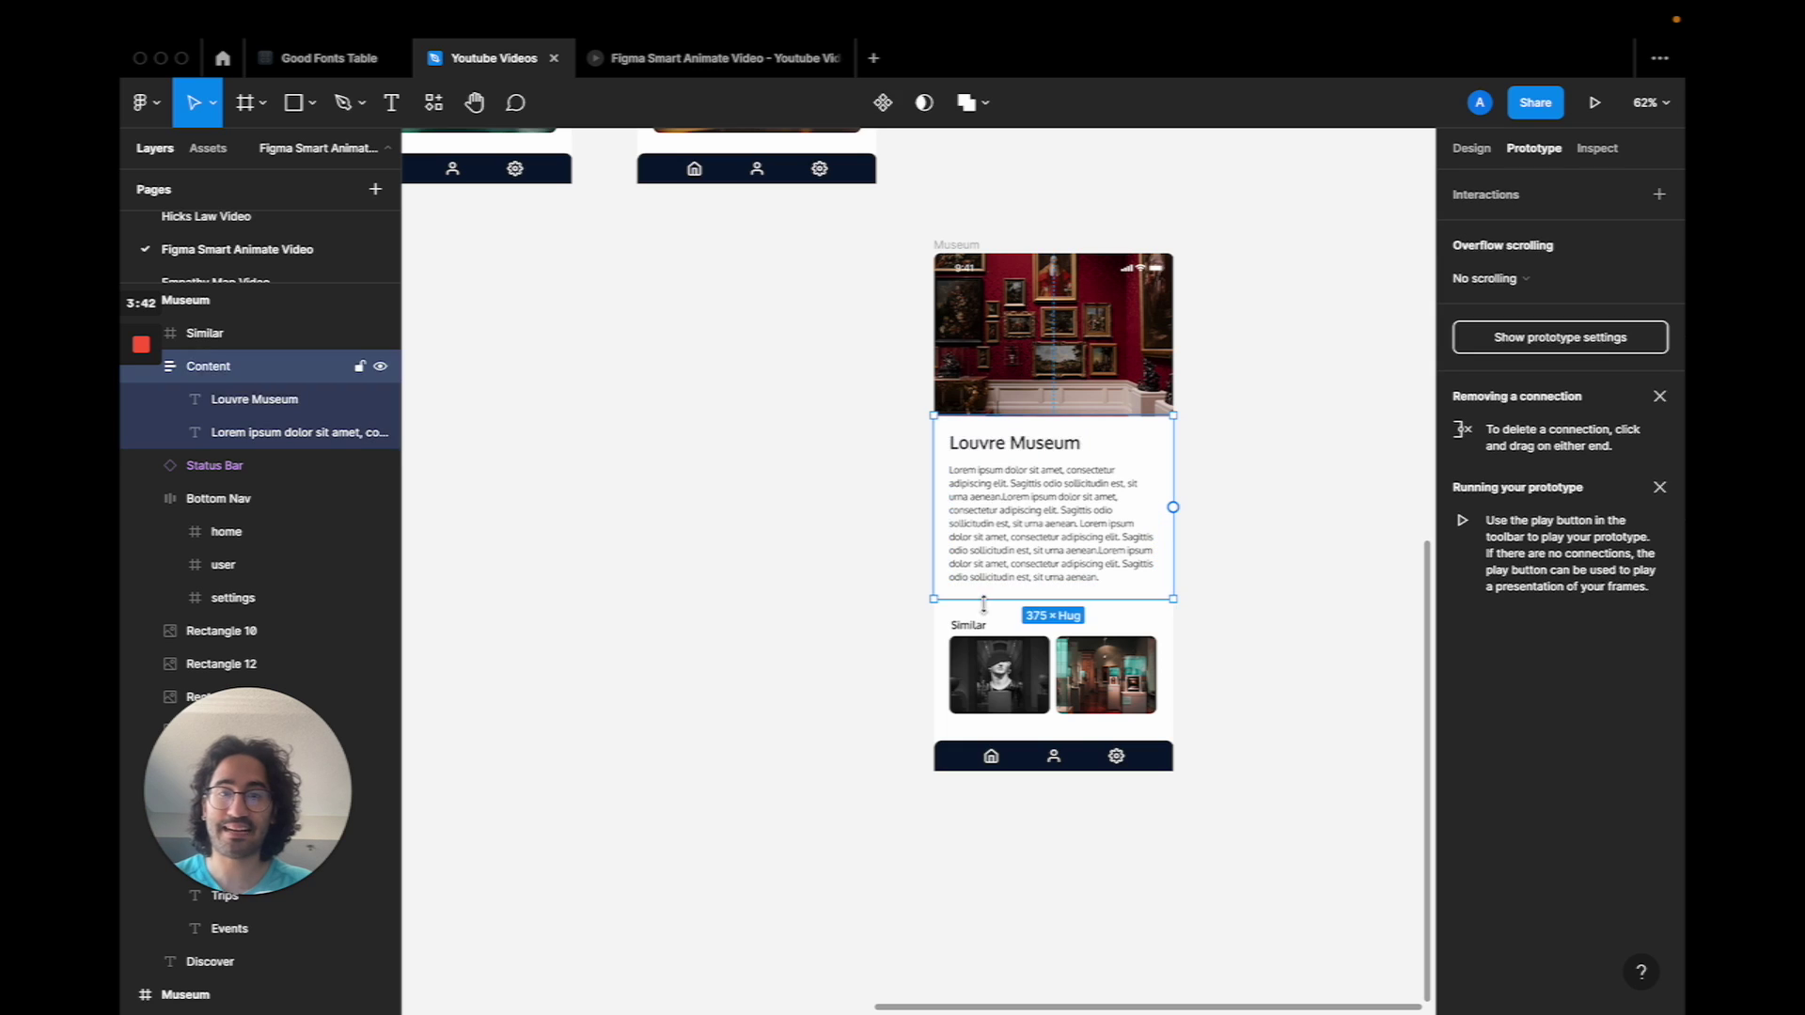
{"action": "left_click", "coordinate": [992, 646]}
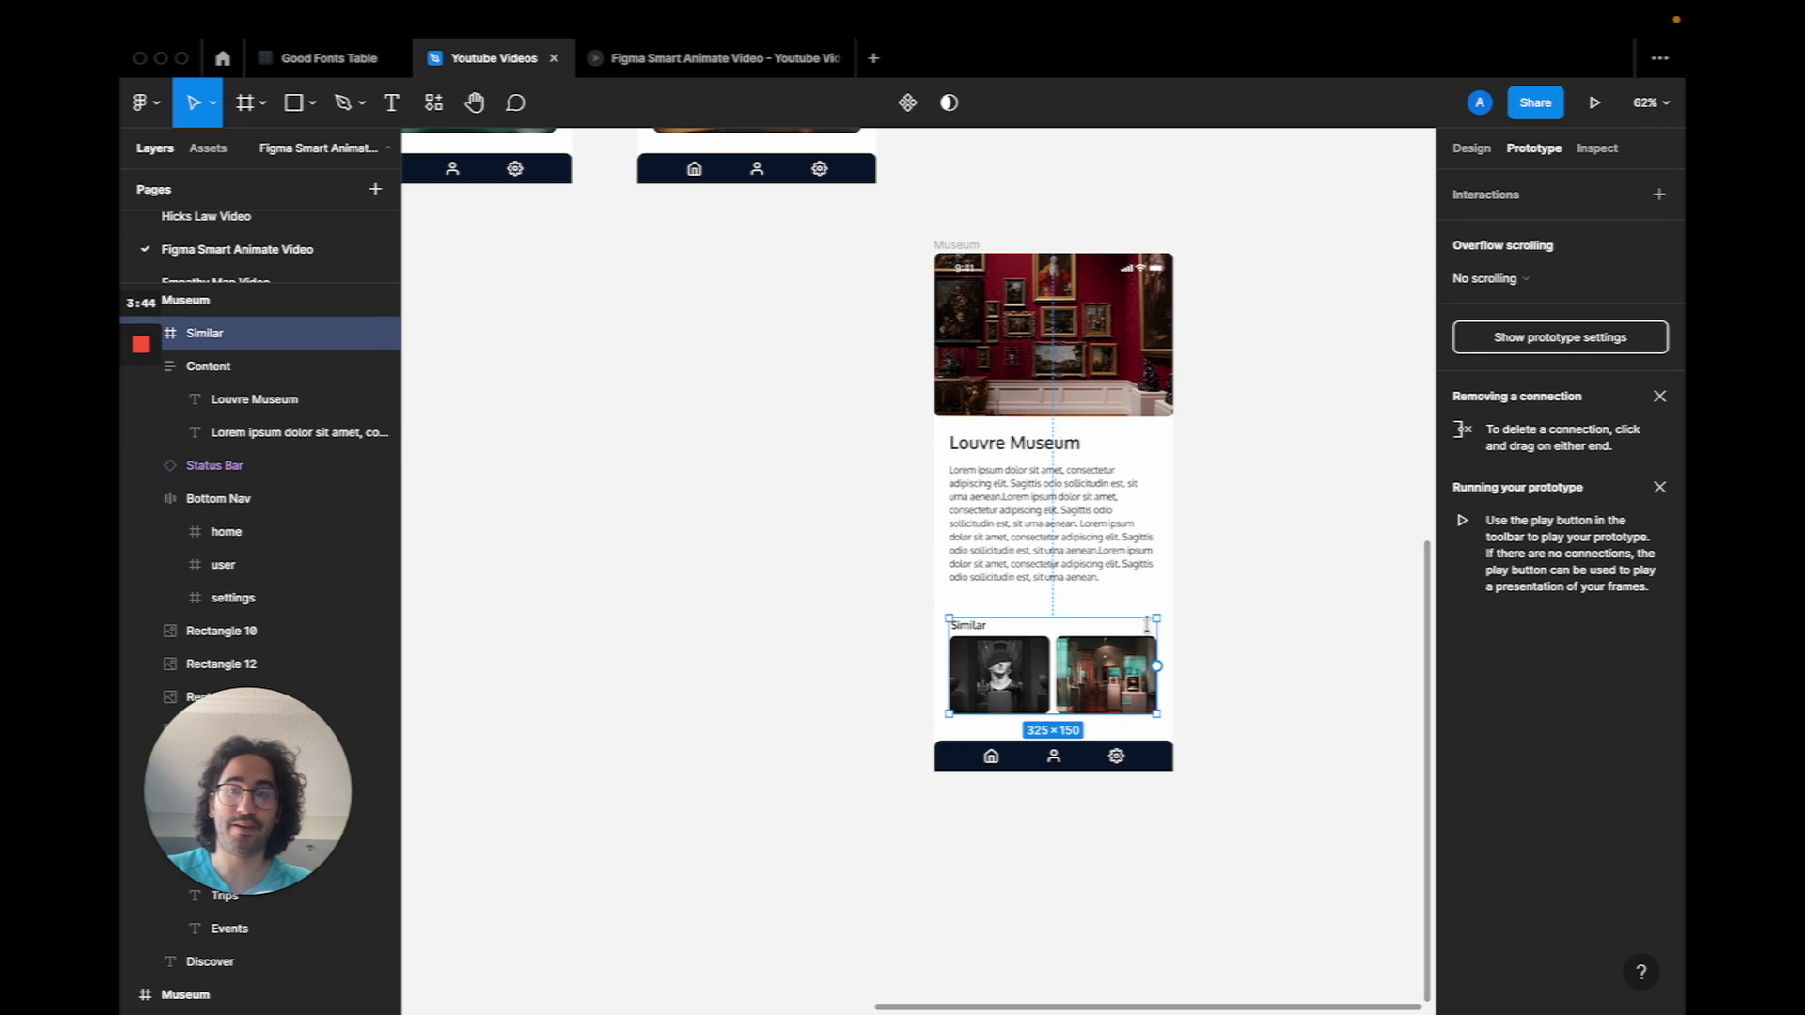
{"action": "left_click", "coordinate": [952, 246]}
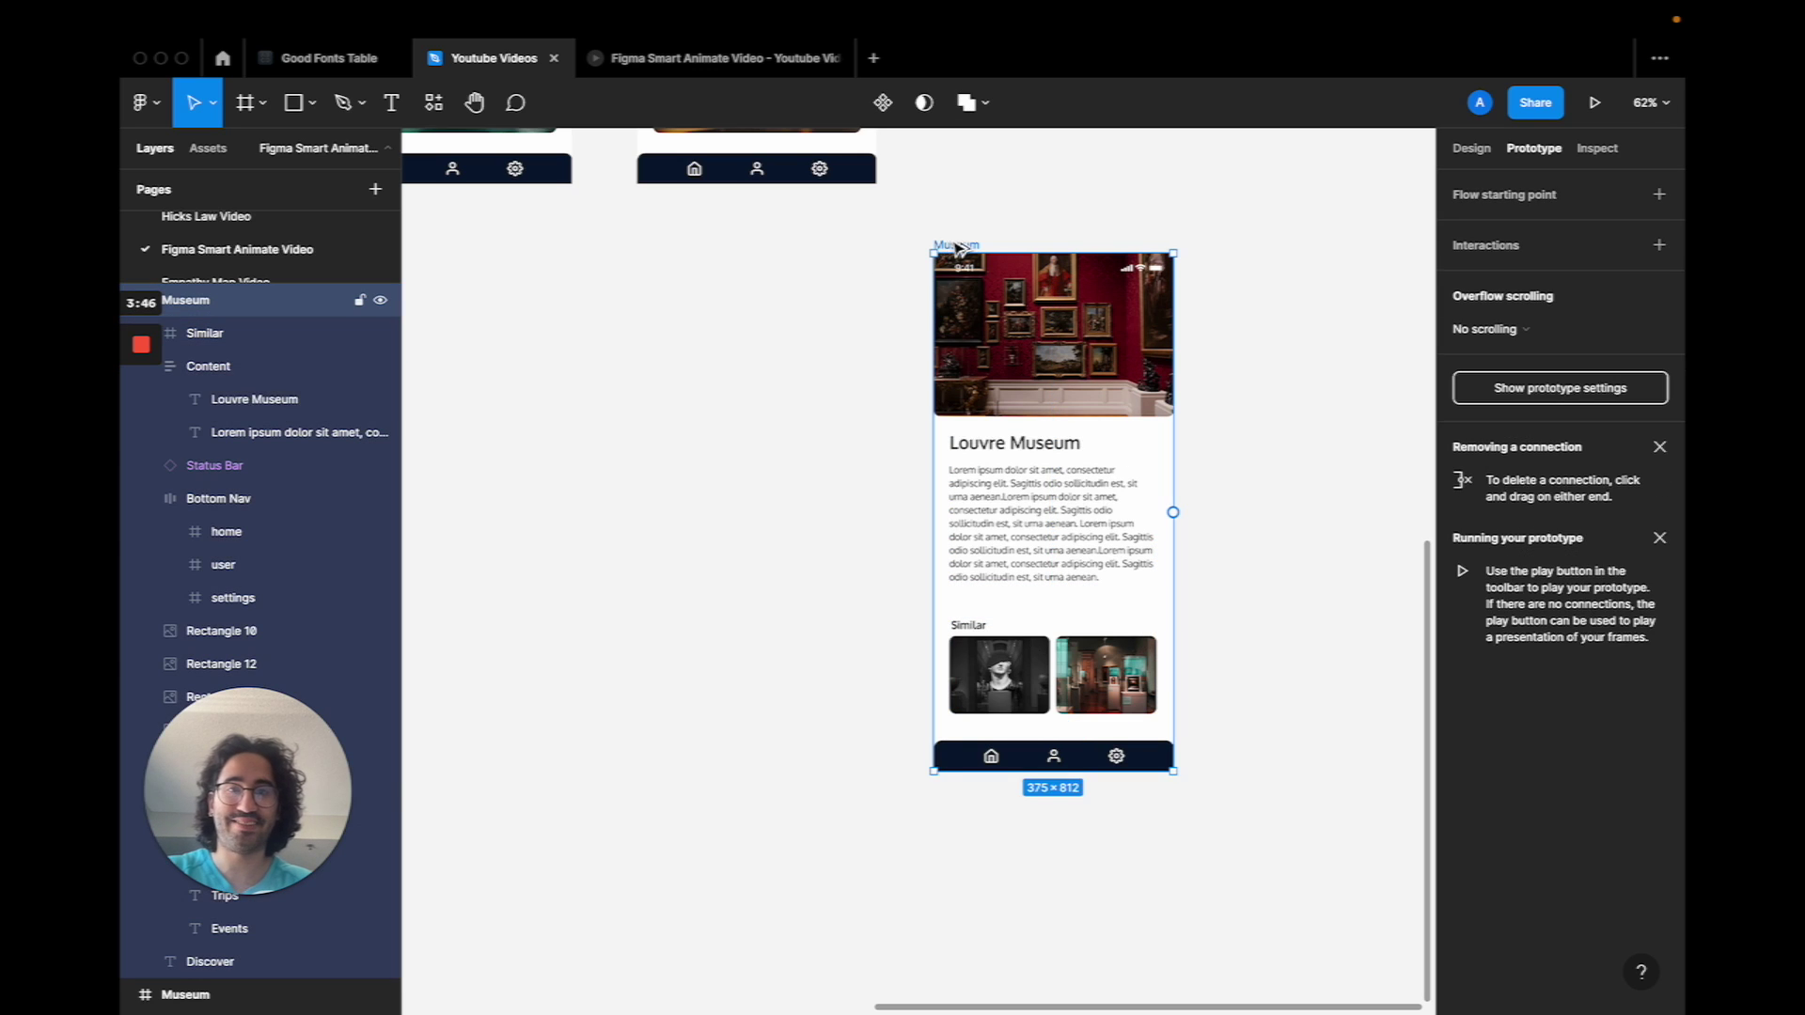
{"action": "left_click_drag", "start_coordinate": [957, 248], "coordinate": [596, 248]}
{"action": "left_click", "coordinate": [860, 257]}
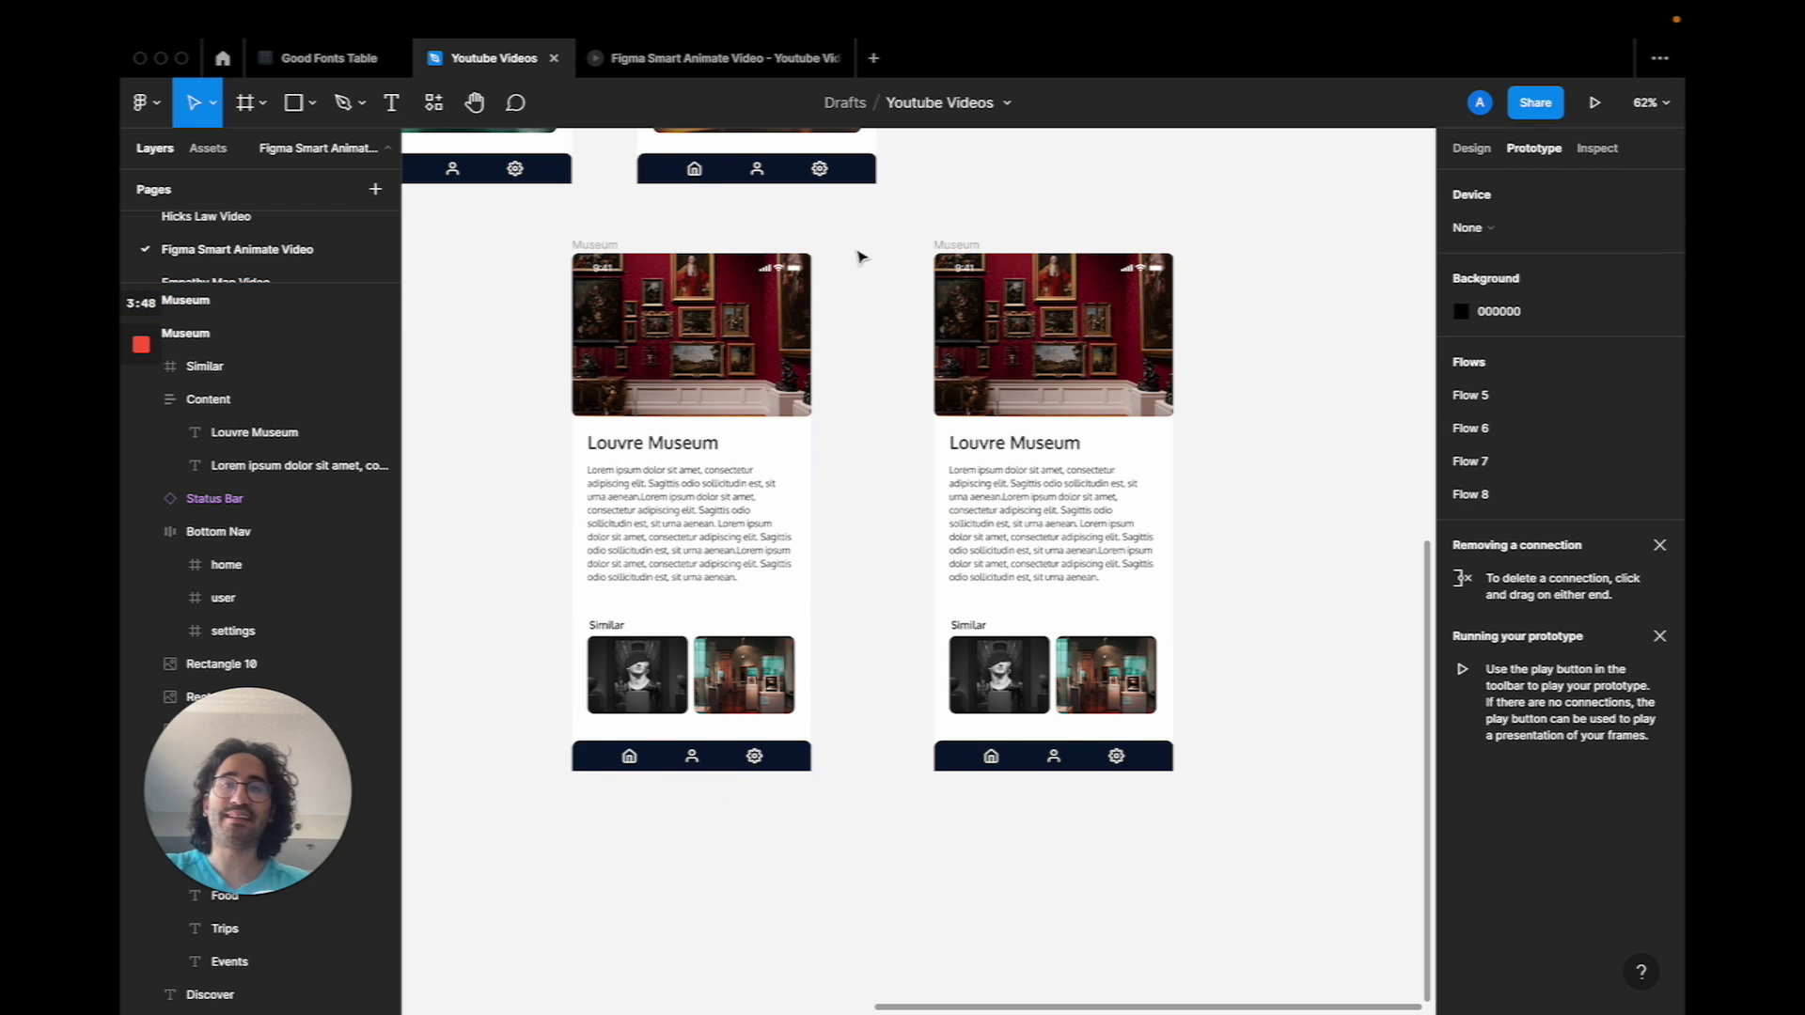
Set the layer opacity of the Content group in the duplicated Louvre Museum screen to 0%
{"action": "left_click", "coordinate": [714, 573]}
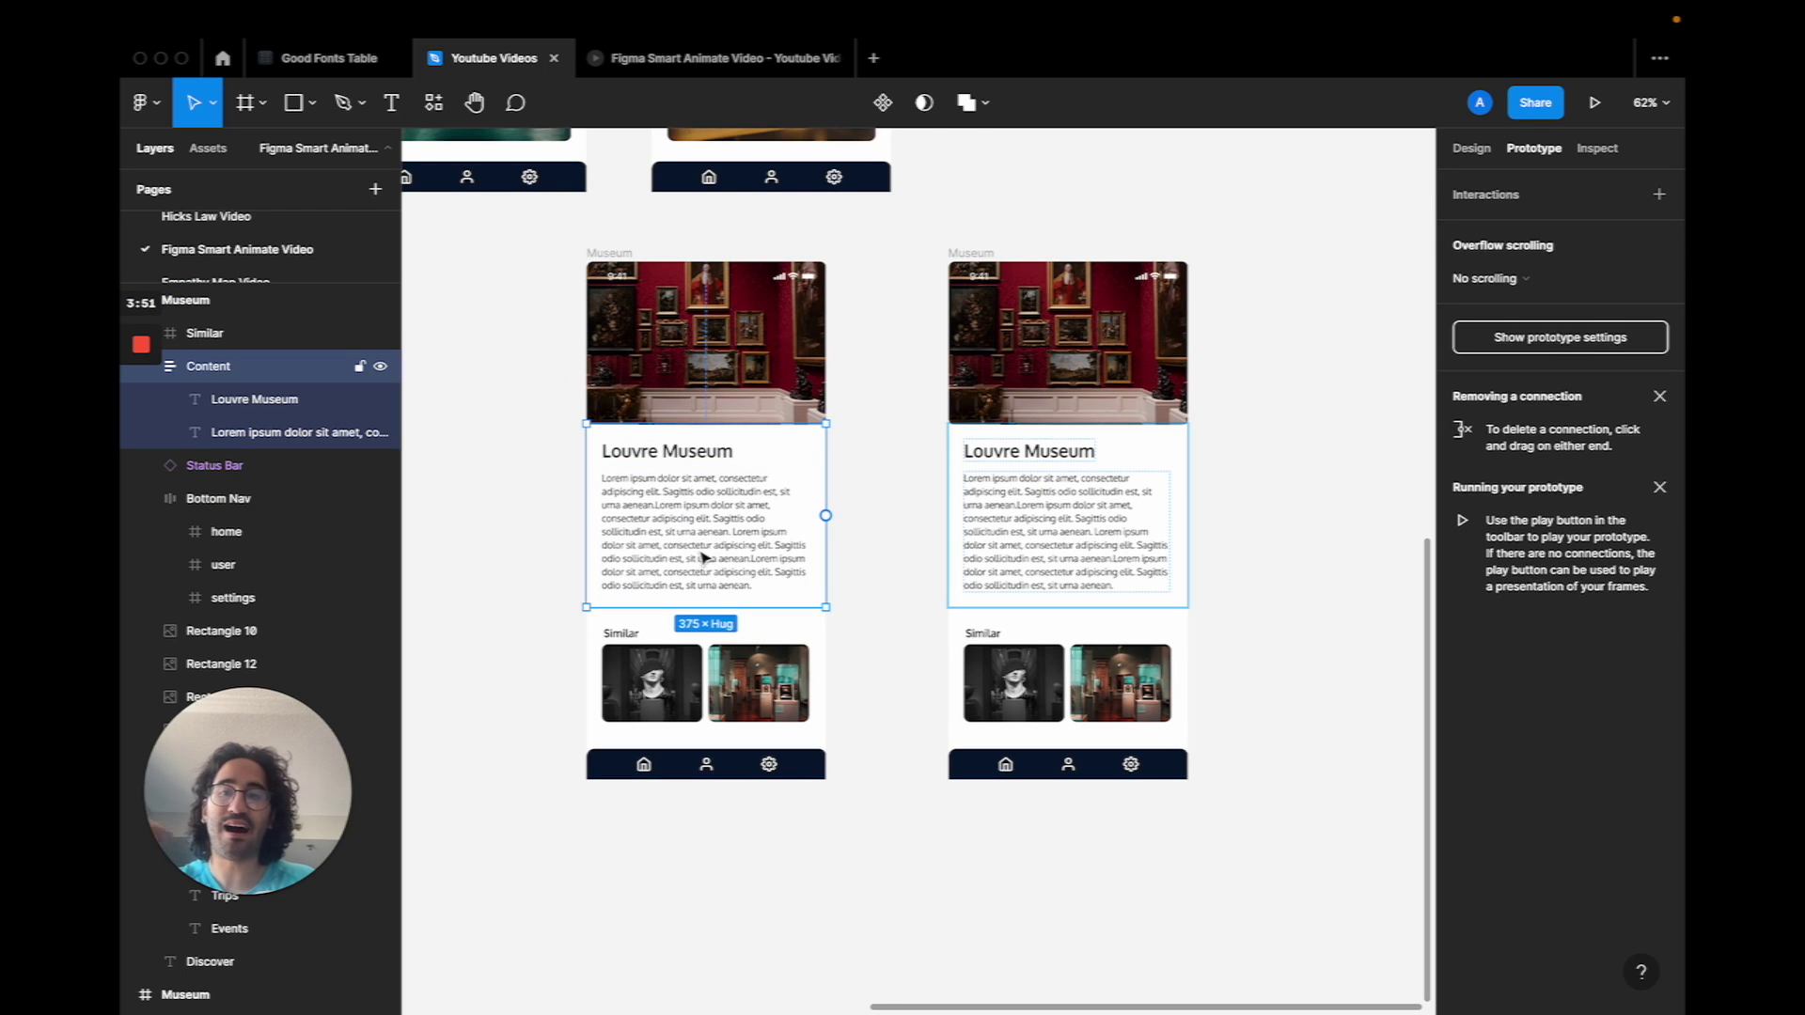
{"action": "left_click", "coordinate": [1468, 148]}
{"action": "scroll", "coordinate": [1565, 724], "scroll_direction": "down", "scroll_amount": 3}
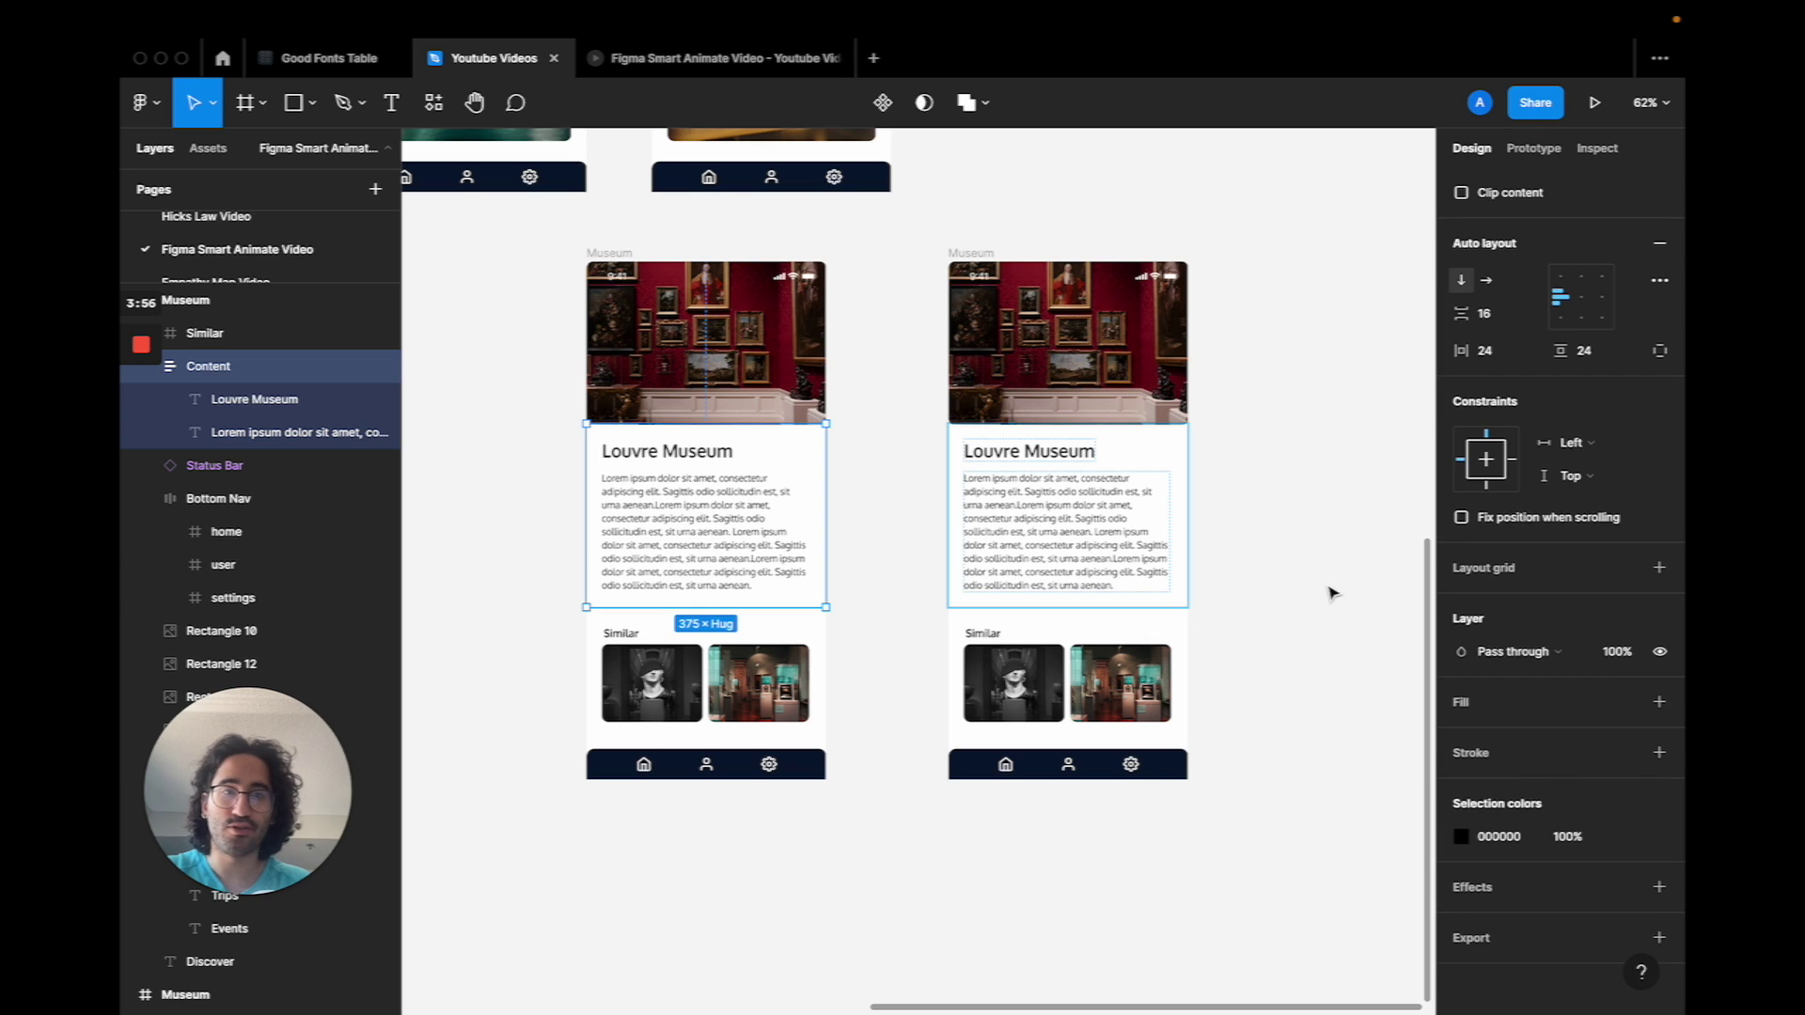
{"action": "left_click", "coordinate": [1617, 654]}
{"action": "type", "text": "0"}
{"action": "key", "text": "Return"}
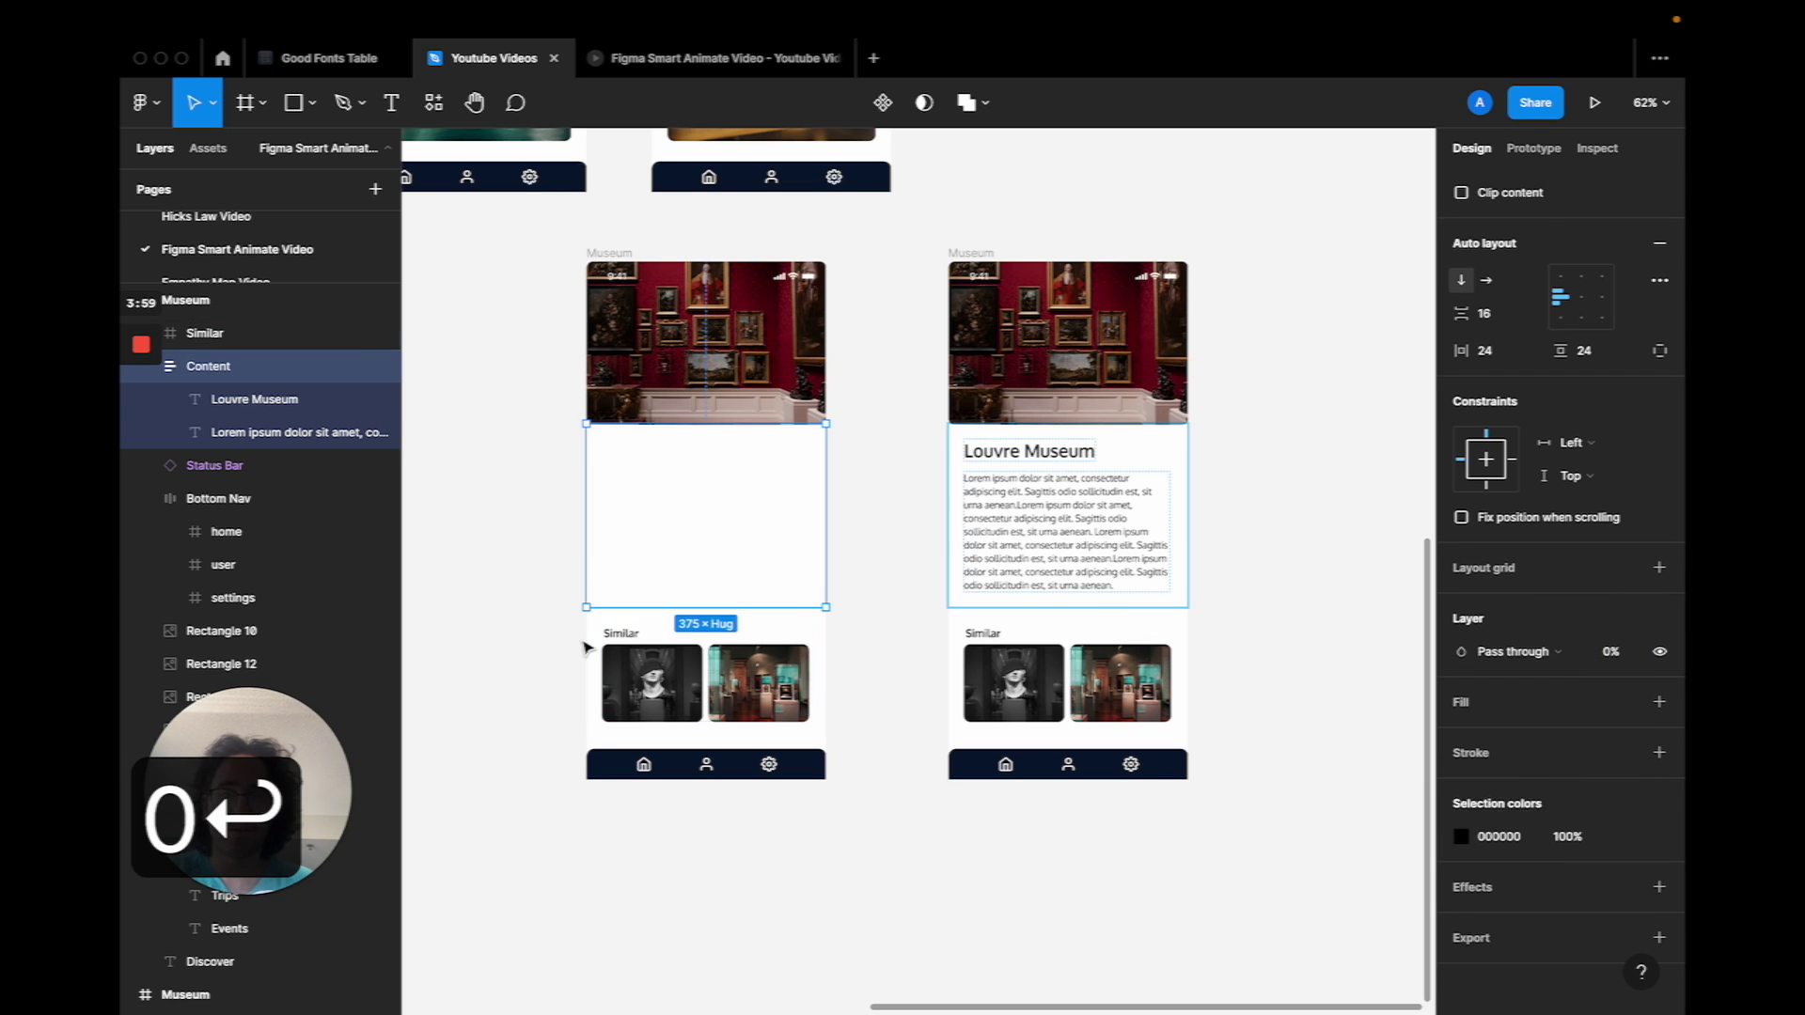
Set the layer opacity of the Similar group in the duplicated Louvre Museum screen to 0%, and select the original screen
{"action": "left_click", "coordinate": [658, 663]}
{"action": "left_click", "coordinate": [1617, 618]}
{"action": "type", "text": "0"}
{"action": "key", "text": "Return"}
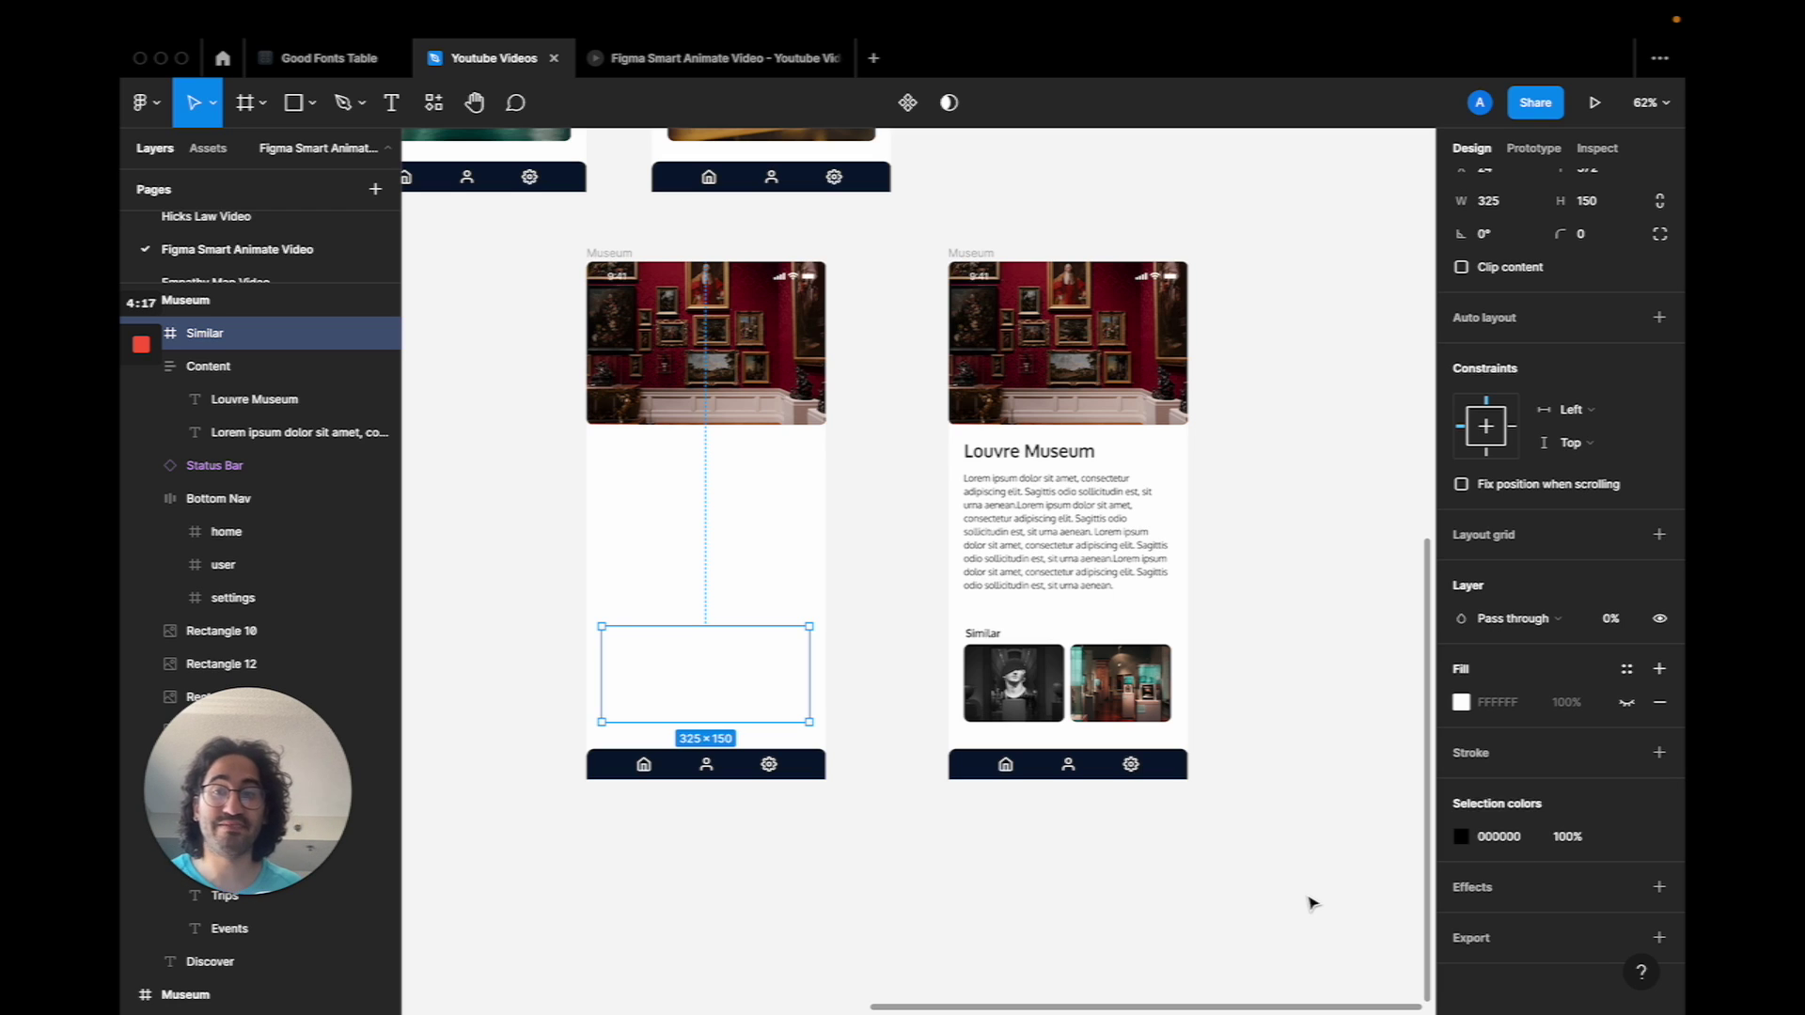
{"action": "left_click", "coordinate": [620, 254]}
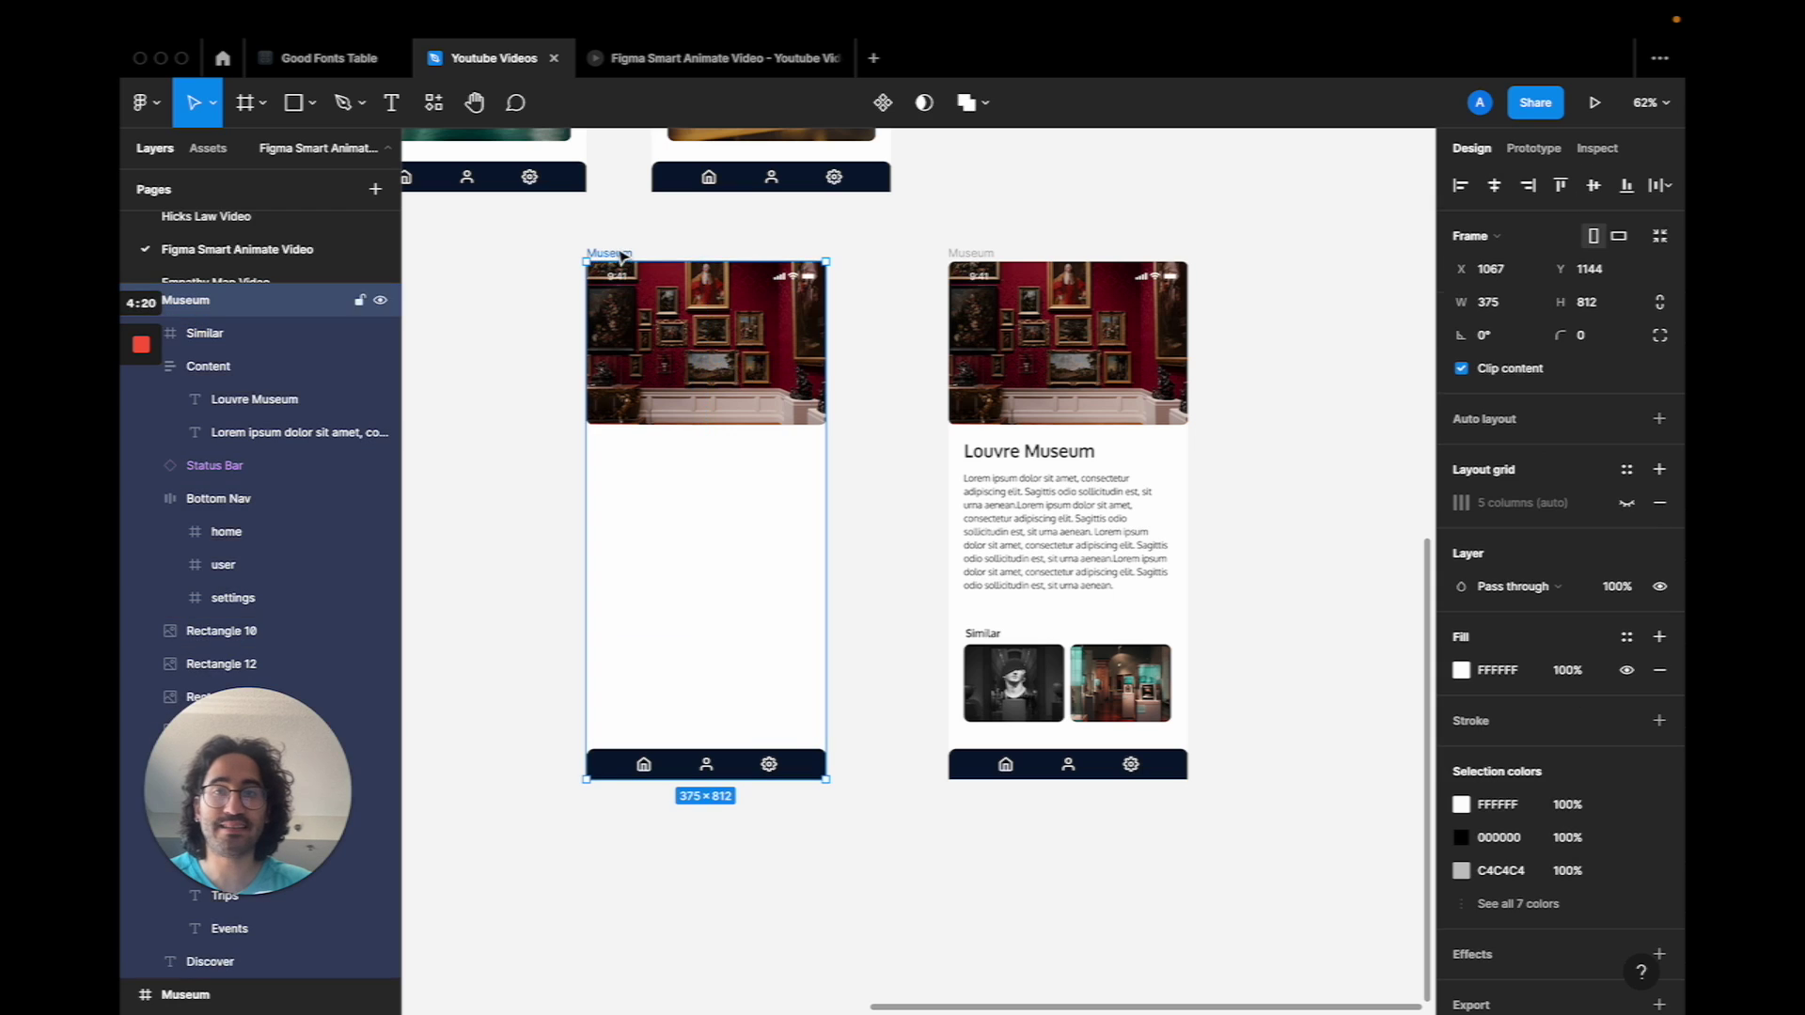
{"action": "left_click", "coordinate": [973, 254]}
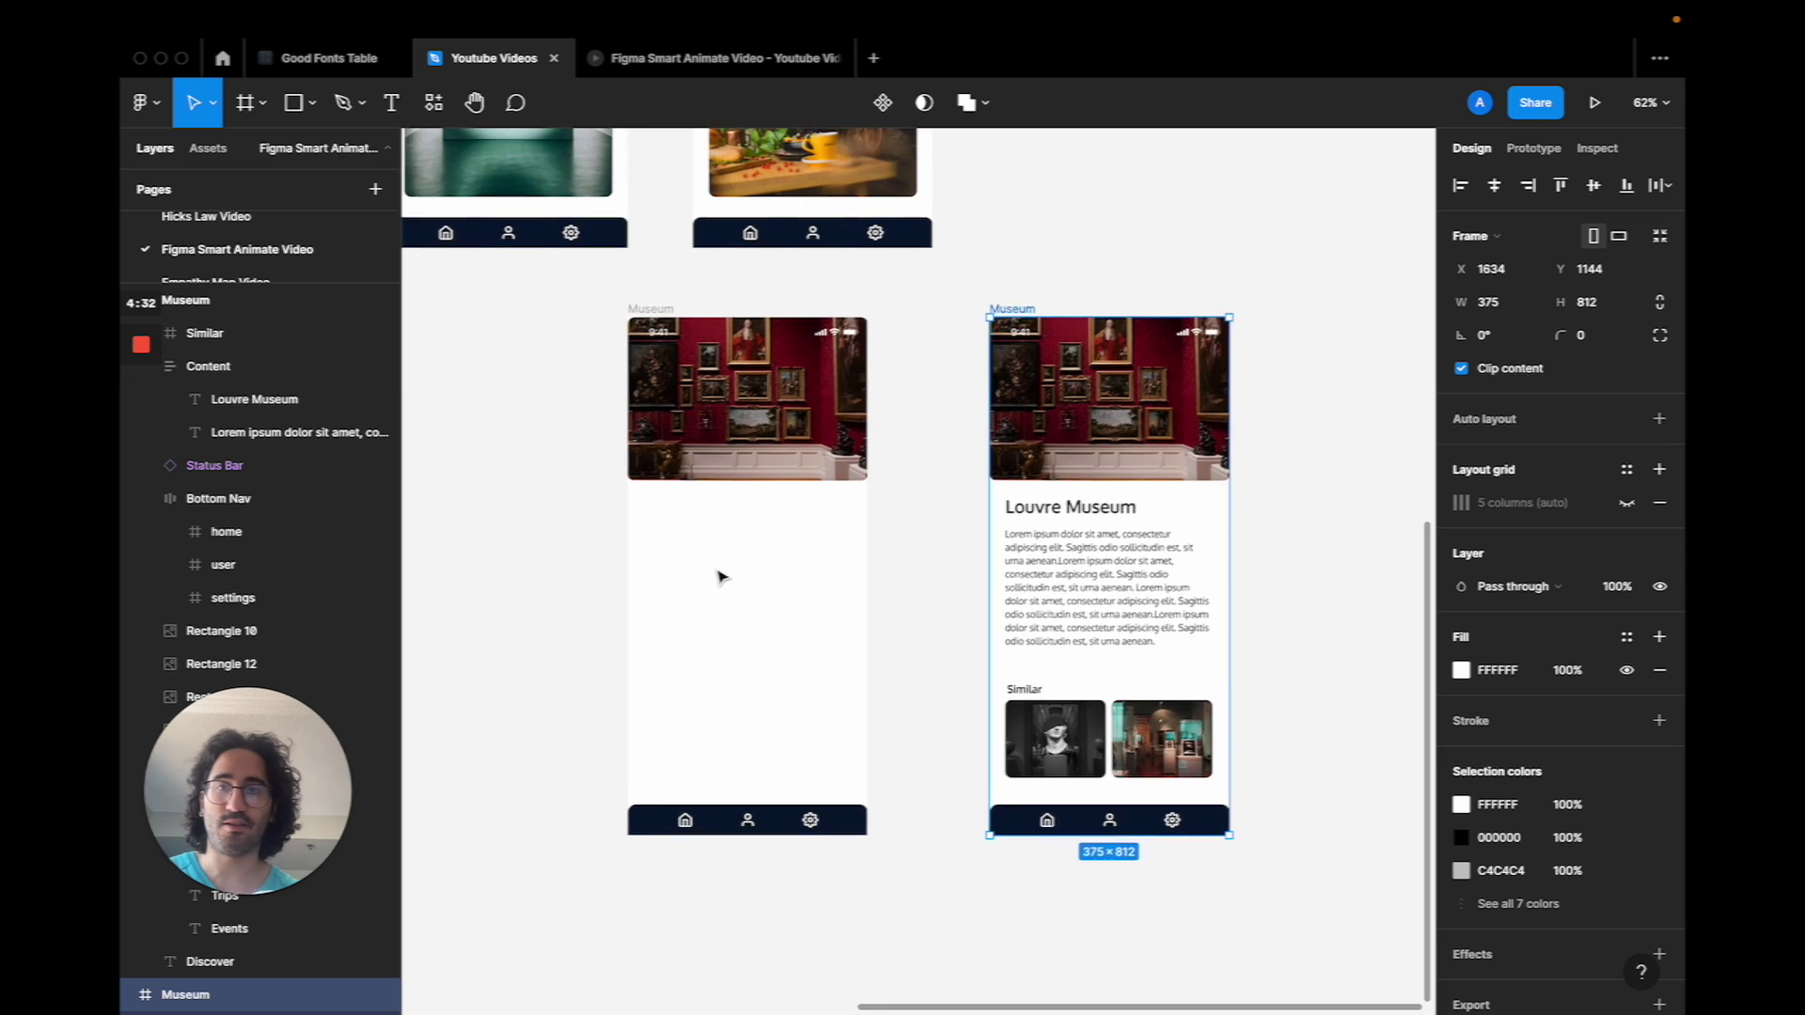
Compare the red gallery thumbnail on the first Discover screen with the header images of the two Louvre Museum screens
{"action": "scroll", "coordinate": [717, 575], "scroll_direction": "up", "scroll_amount": 5}
{"action": "scroll", "coordinate": [717, 575], "scroll_direction": "down", "scroll_amount": 3}
{"action": "left_click", "coordinate": [704, 284]}
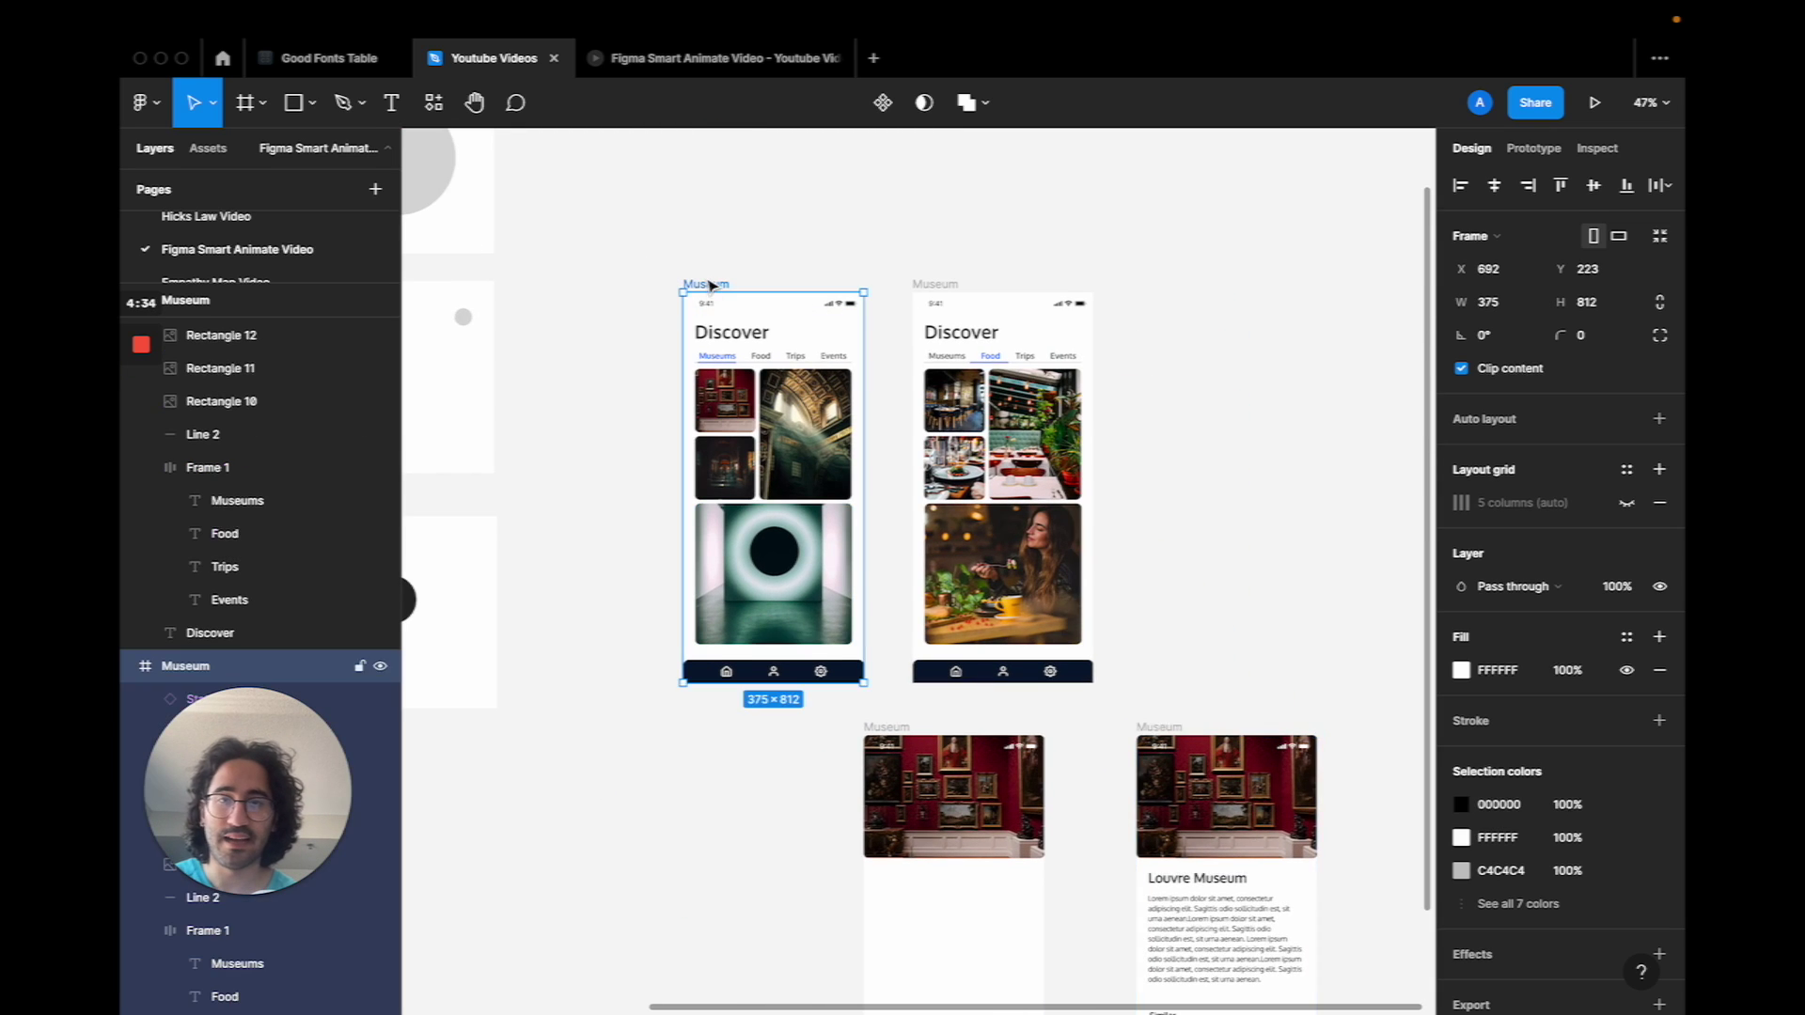
{"action": "scroll", "coordinate": [723, 399], "scroll_direction": "up", "scroll_amount": 5}
{"action": "left_click", "coordinate": [721, 421]}
{"action": "scroll", "coordinate": [722, 421], "scroll_direction": "down", "scroll_amount": 5}
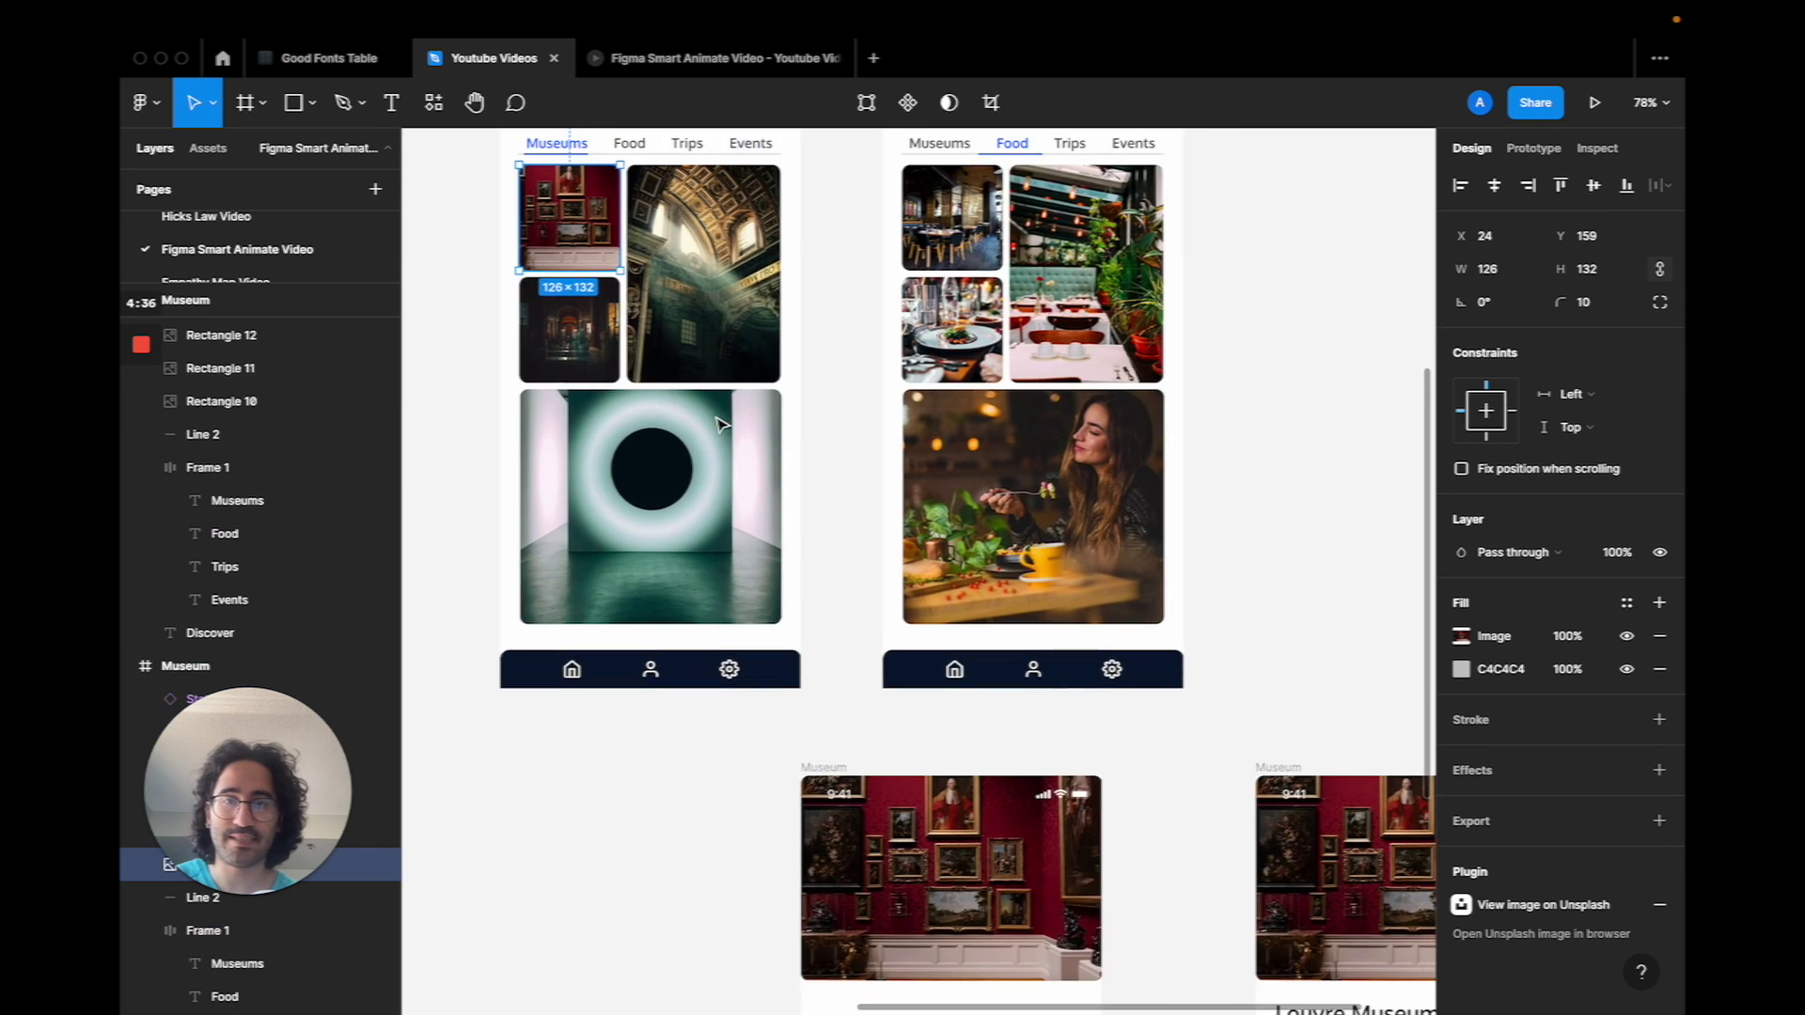
{"action": "scroll", "coordinate": [722, 421], "scroll_direction": "down", "scroll_amount": 2}
{"action": "scroll", "coordinate": [940, 199], "scroll_direction": "right", "scroll_amount": 1}
{"action": "scroll", "coordinate": [940, 200], "scroll_direction": "up", "scroll_amount": 1}
{"action": "scroll", "coordinate": [940, 199], "scroll_direction": "right", "scroll_amount": 1}
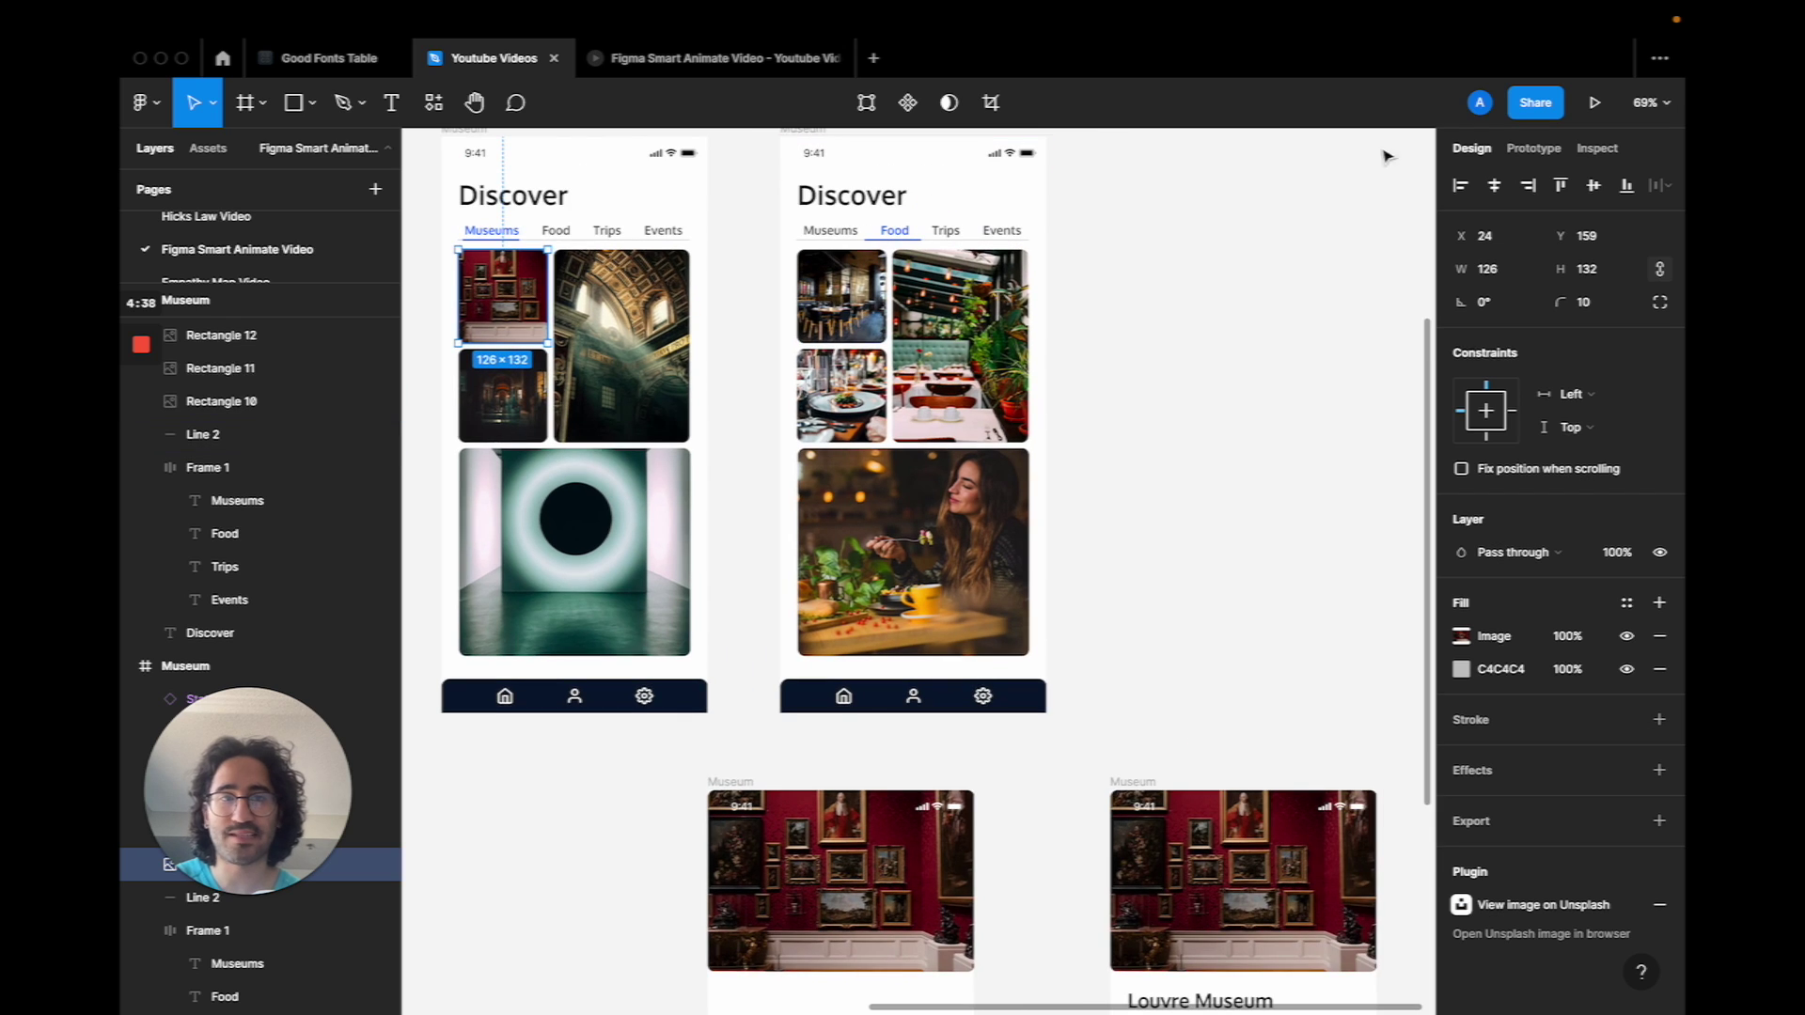
Add a prototype connection from the Museums tab on the Food version of the Discover screen back to the Museums version
{"action": "left_click", "coordinate": [1533, 147]}
{"action": "left_click", "coordinate": [819, 165]}
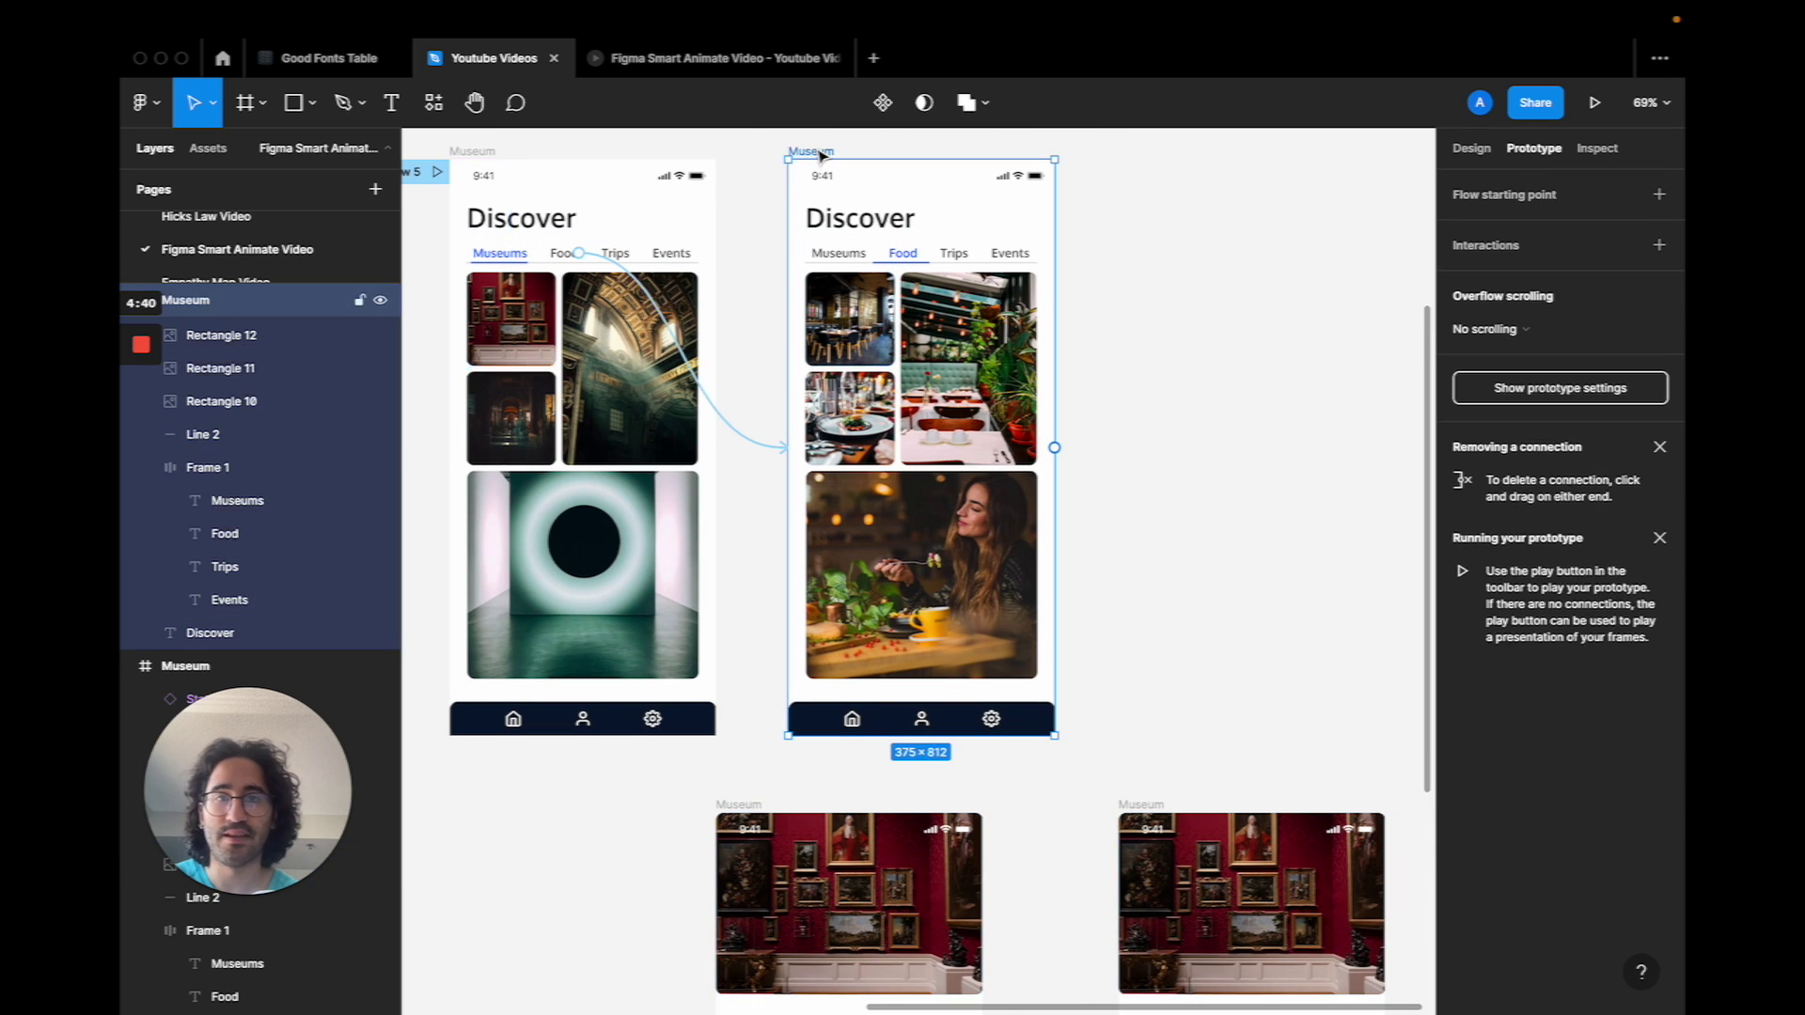
{"action": "double_click", "coordinate": [840, 256]}
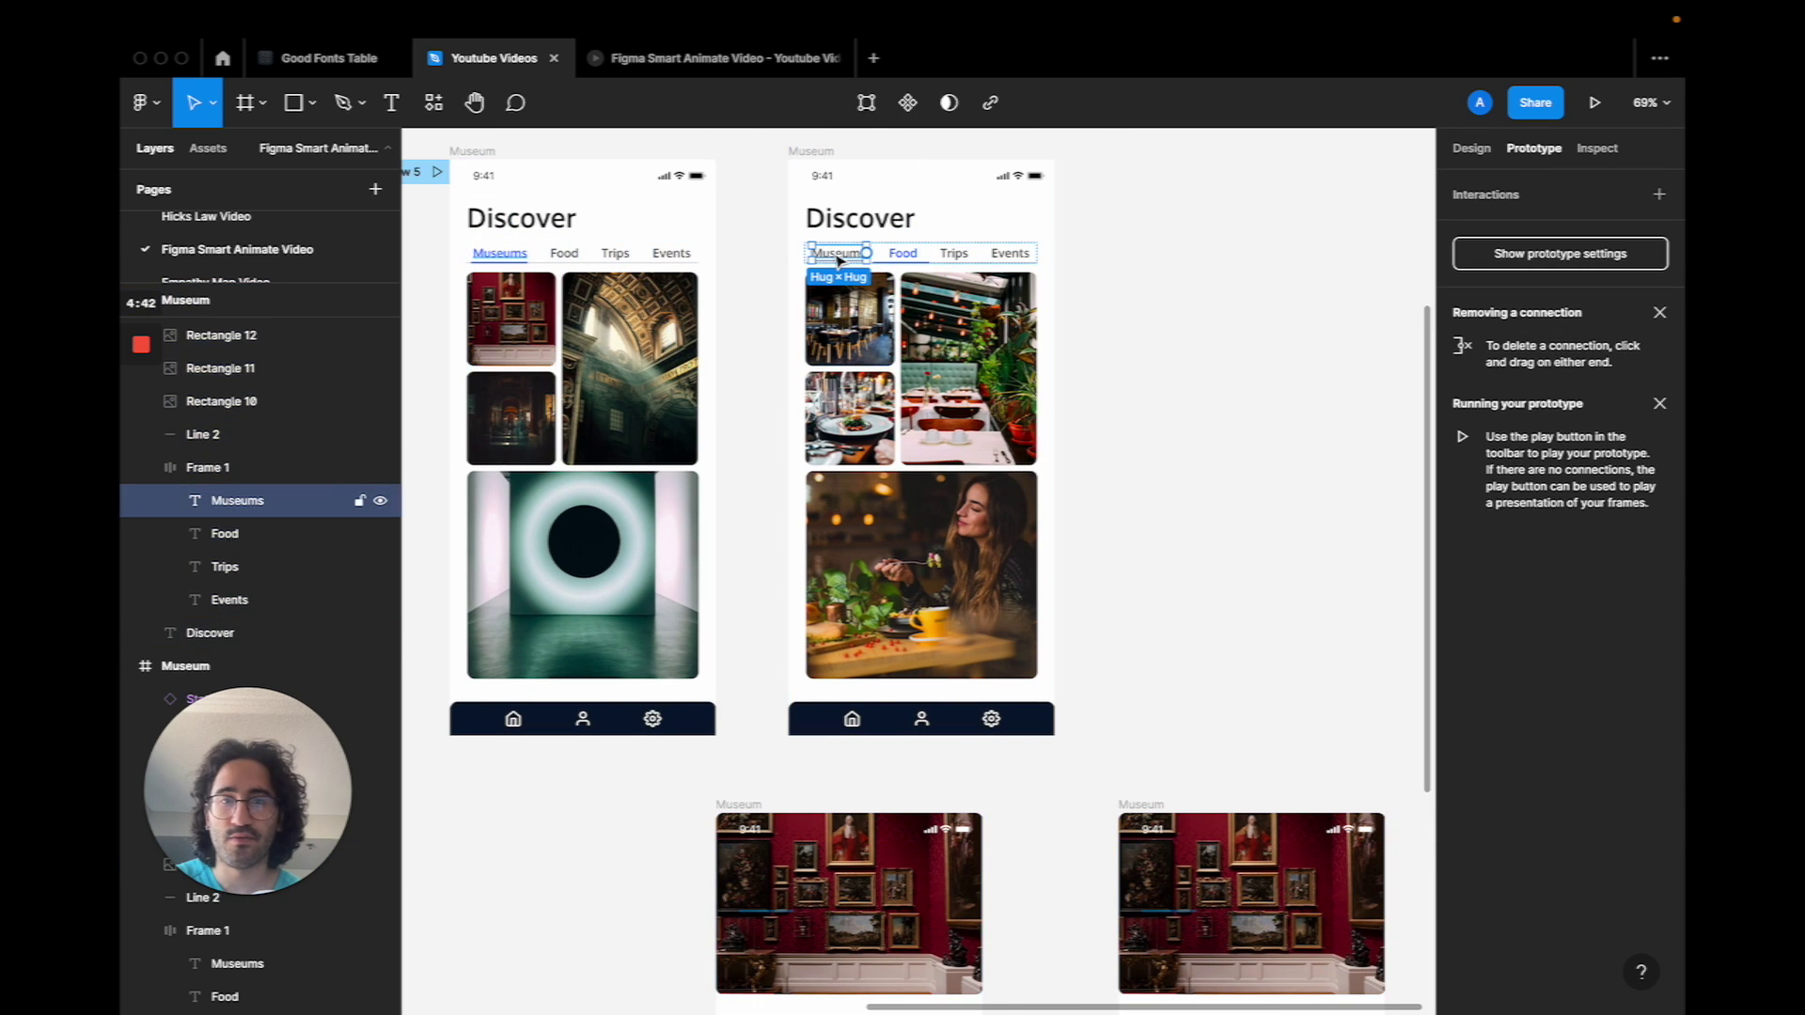
{"action": "left_click_drag", "start_coordinate": [867, 252], "coordinate": [667, 303]}
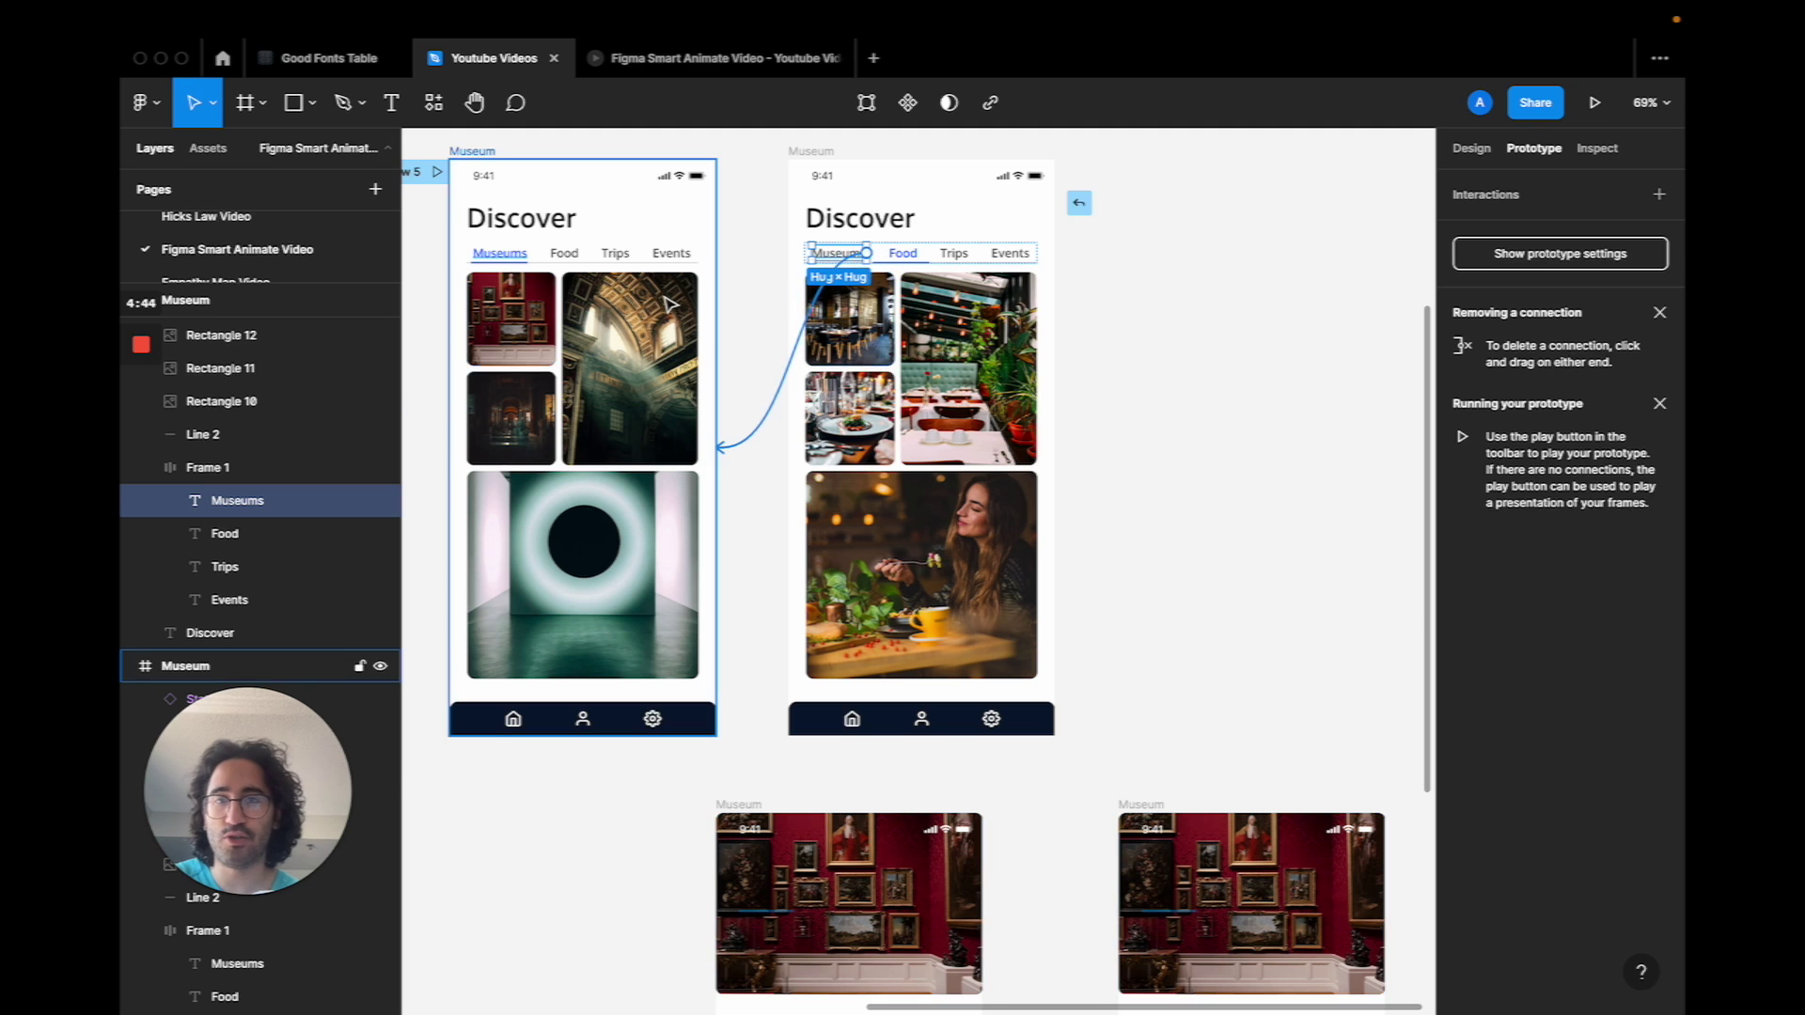
{"action": "left_click", "coordinate": [1415, 232]}
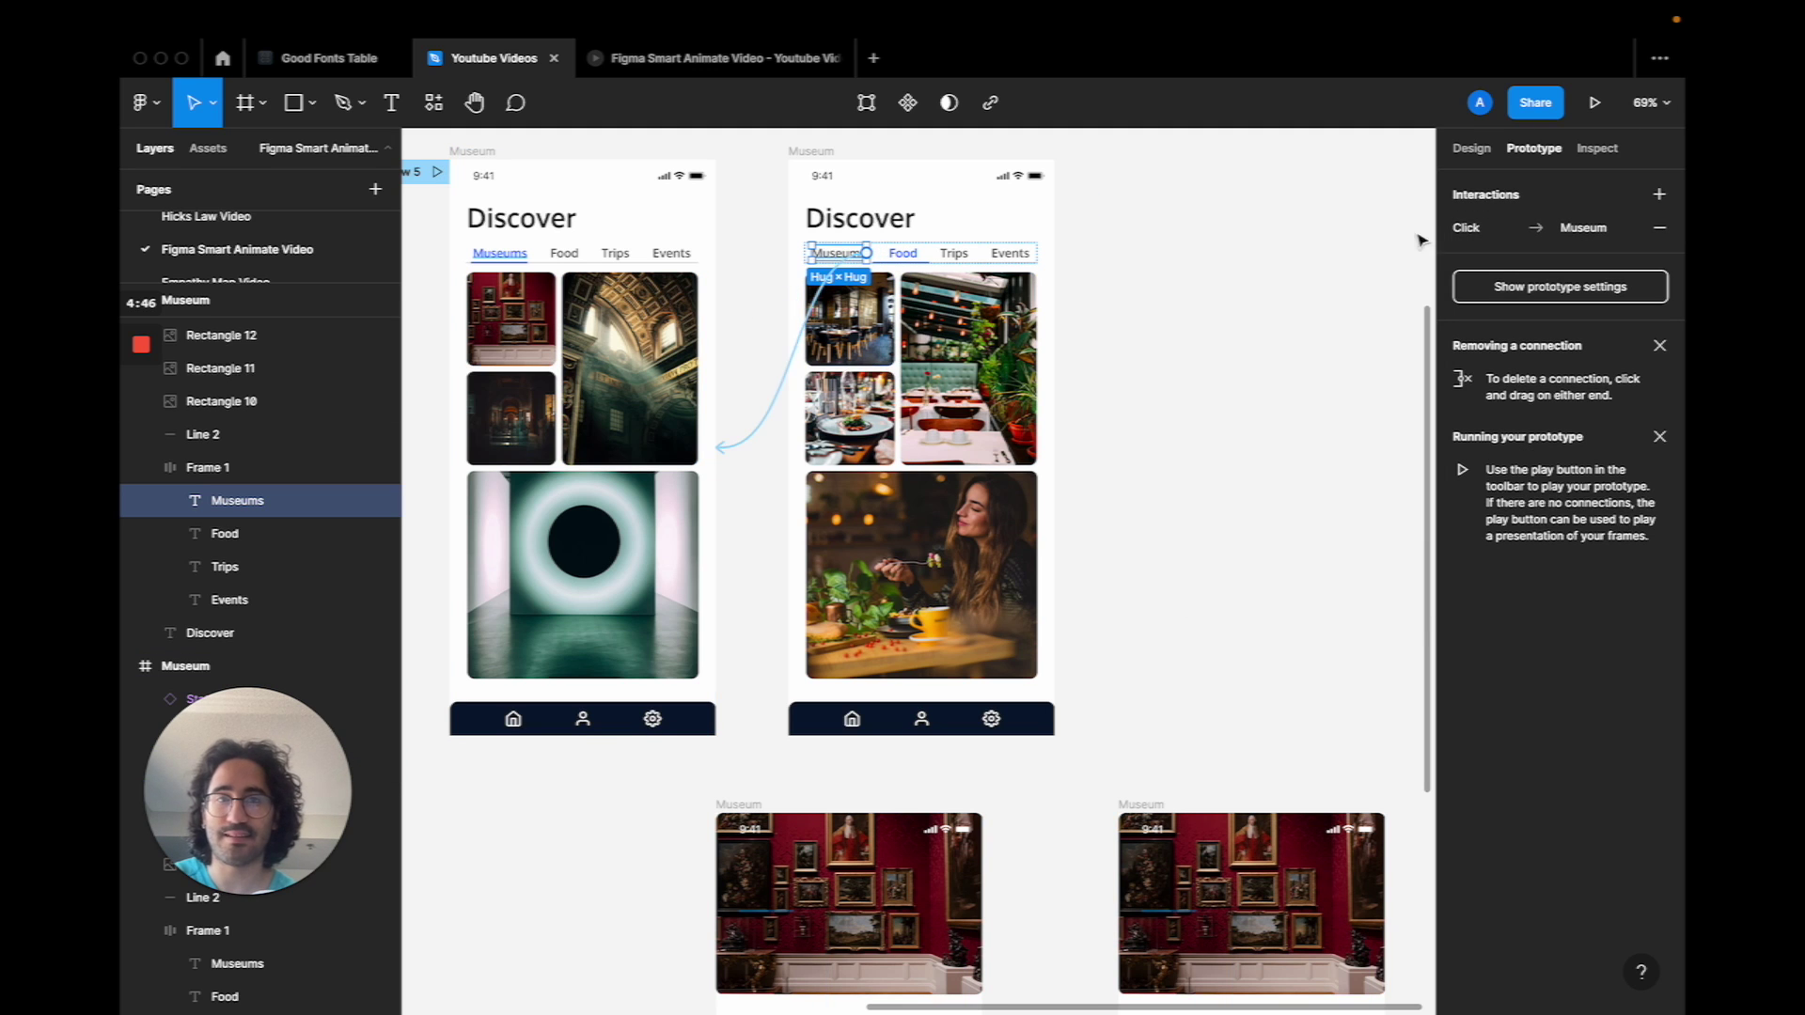
Connect the red gallery thumbnail on the Museums Discover screen to the blank Louvre Museum screen with an on-click Smart animate interaction
{"action": "scroll", "coordinate": [1020, 470], "scroll_direction": "down", "scroll_amount": 5}
{"action": "scroll", "coordinate": [1019, 470], "scroll_direction": "left", "scroll_amount": 5}
{"action": "scroll", "coordinate": [1015, 477], "scroll_direction": "up", "scroll_amount": 2}
{"action": "scroll", "coordinate": [1015, 476], "scroll_direction": "right", "scroll_amount": 1}
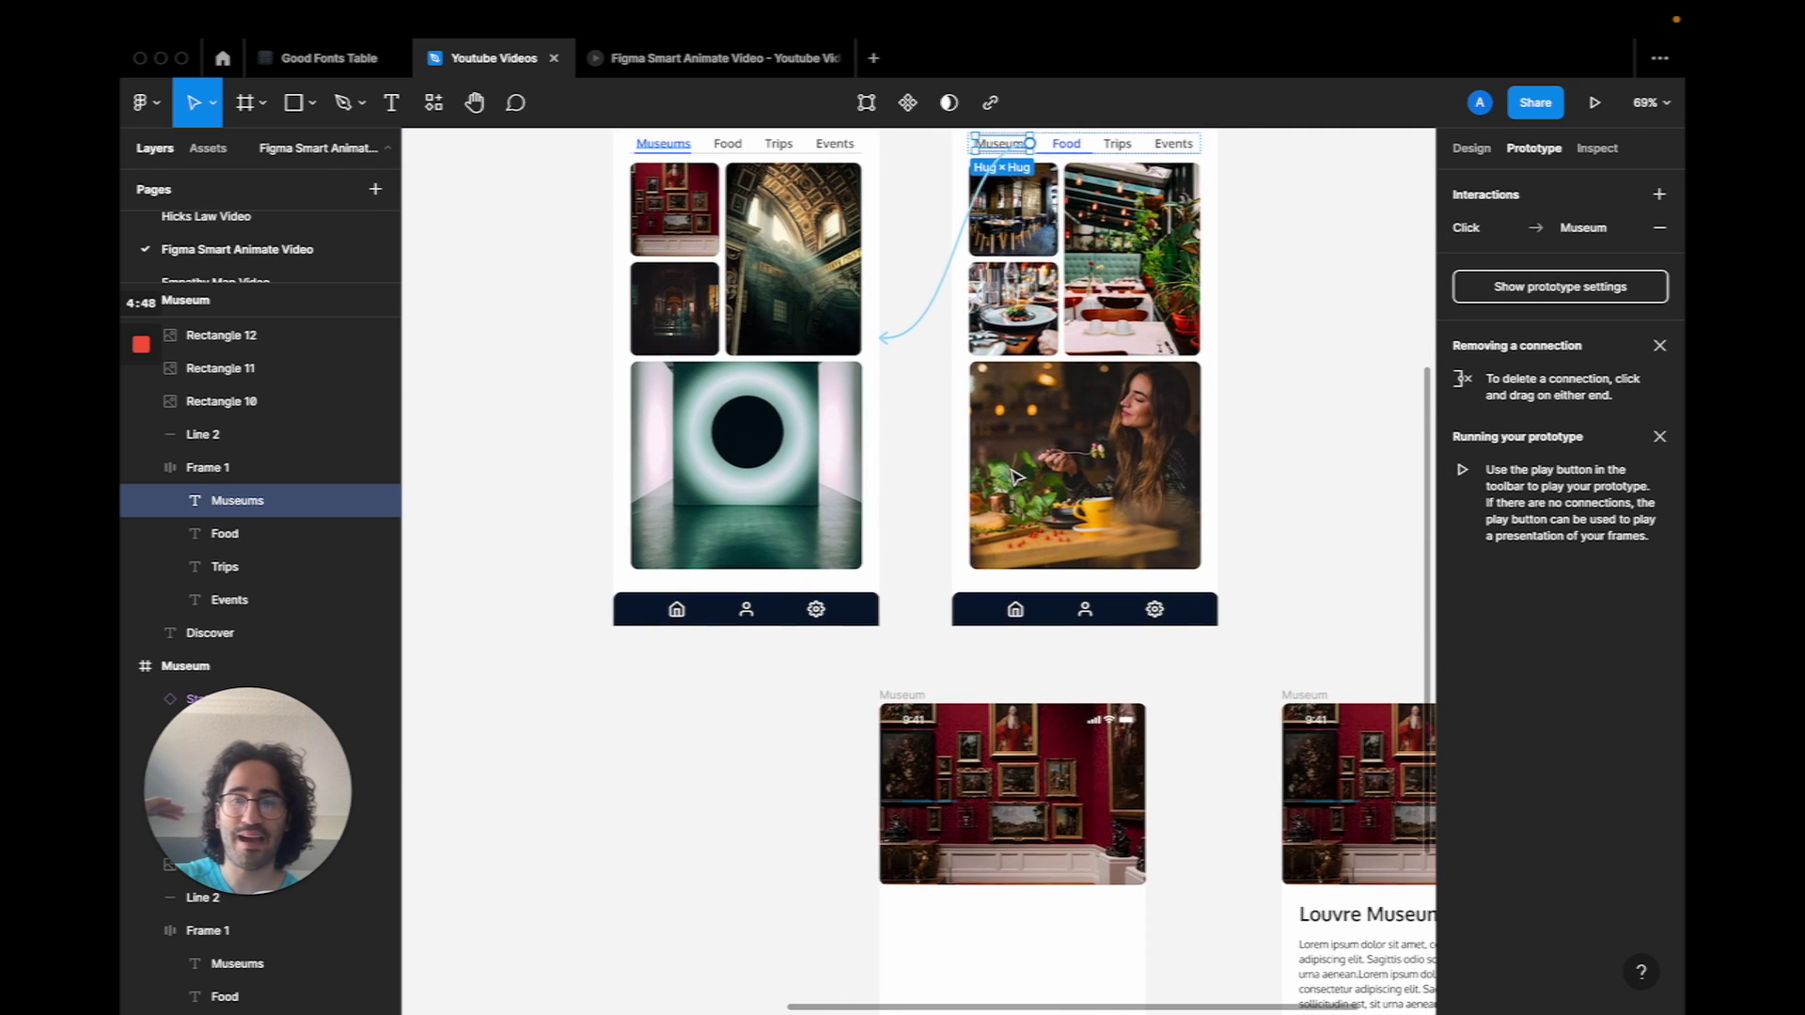
{"action": "scroll", "coordinate": [1014, 475], "scroll_direction": "down", "scroll_amount": 5}
{"action": "scroll", "coordinate": [1014, 475], "scroll_direction": "down", "scroll_amount": 3}
{"action": "left_click", "coordinate": [724, 268]}
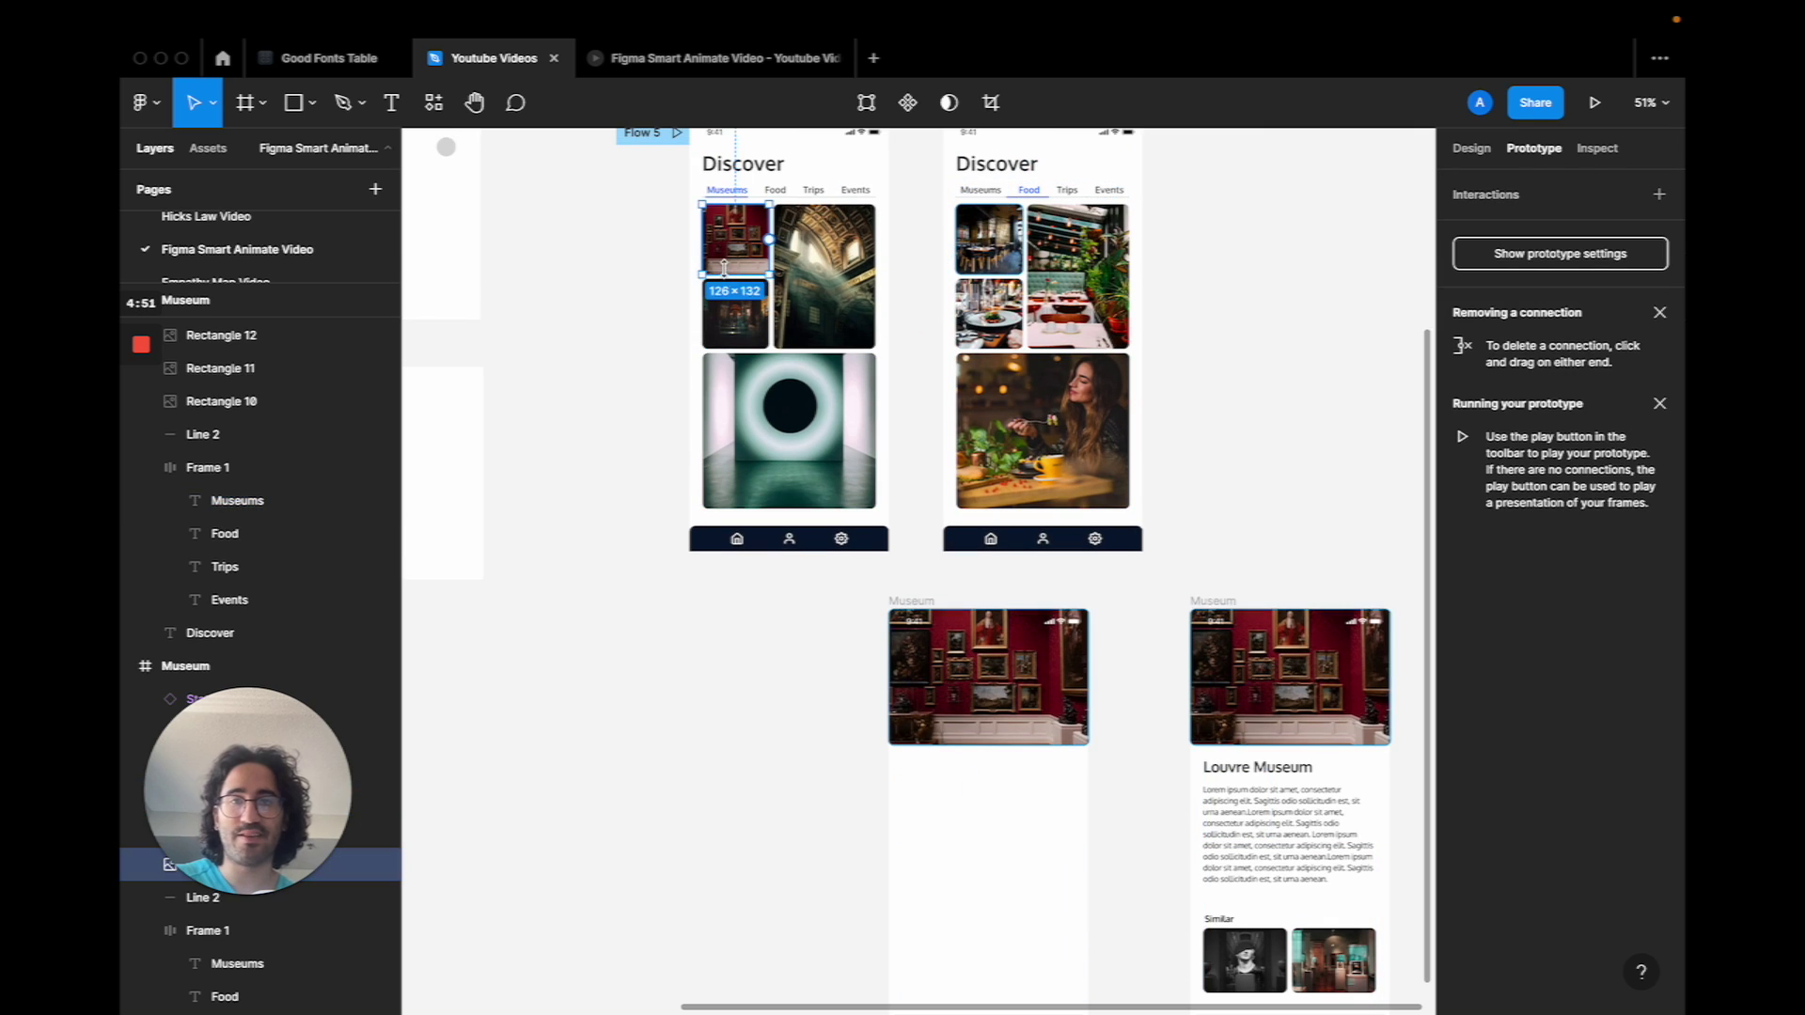
{"action": "scroll", "coordinate": [724, 268], "scroll_direction": "down", "scroll_amount": 1}
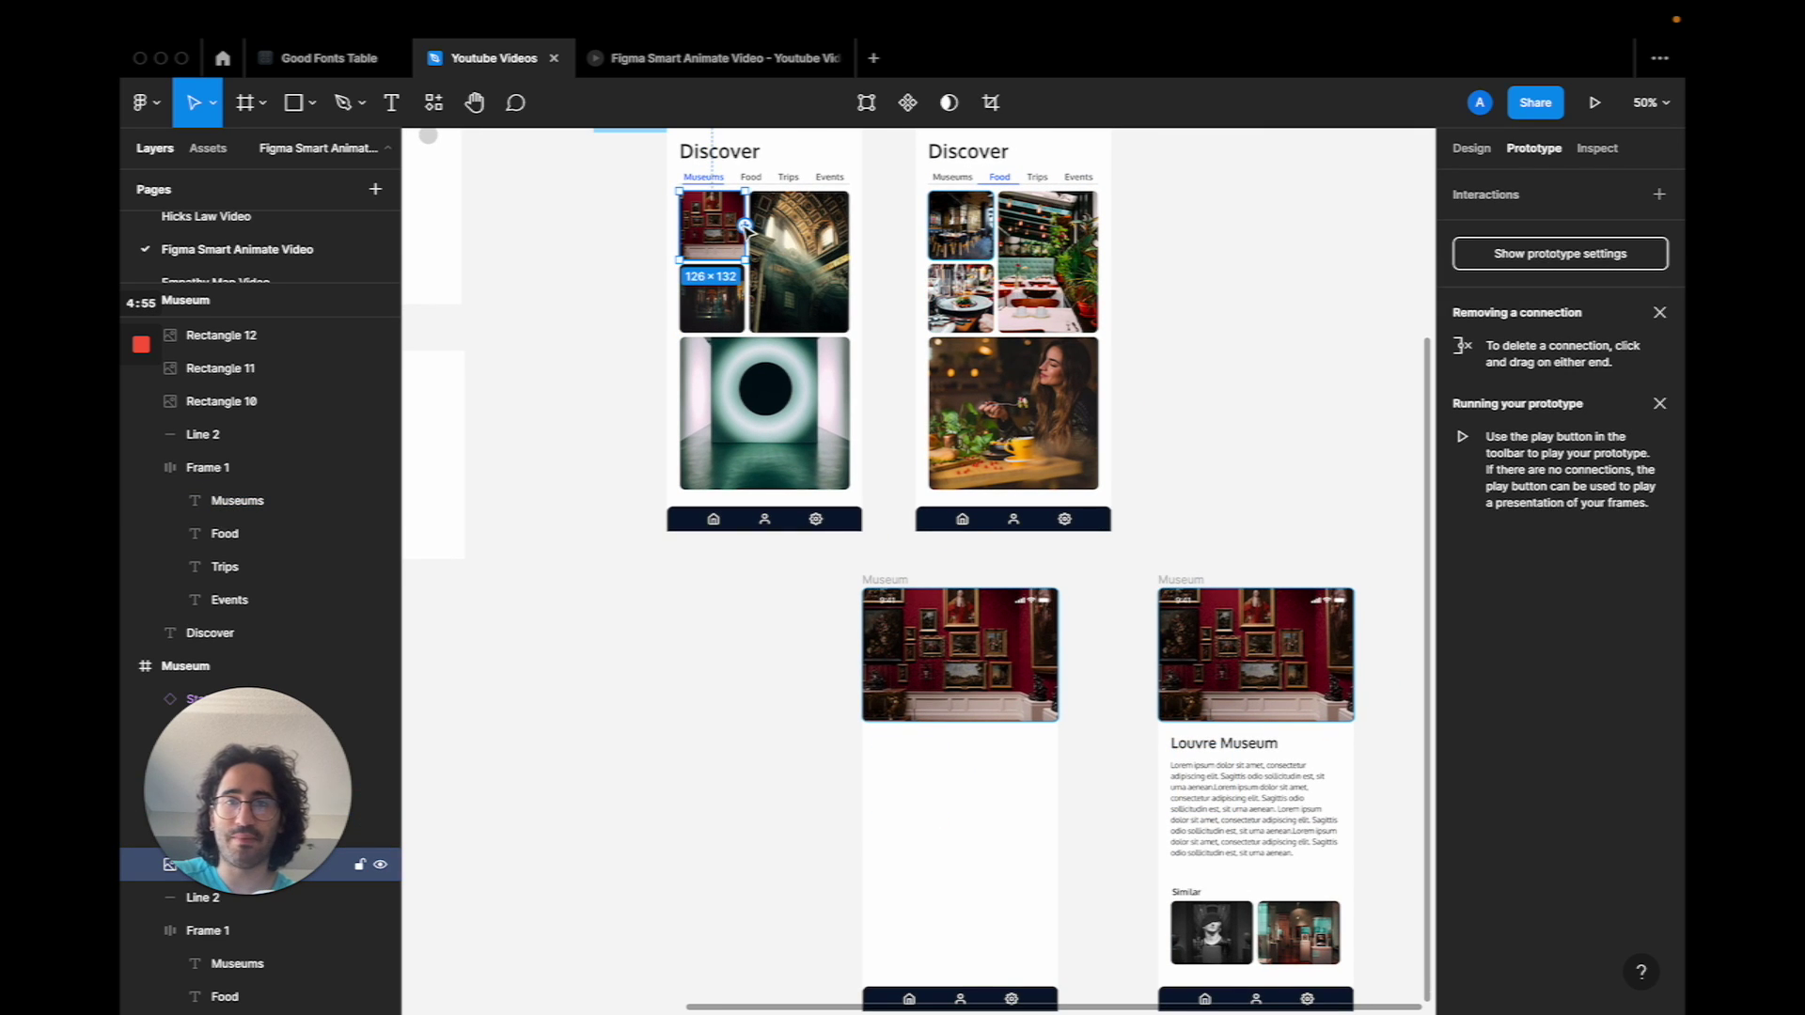
{"action": "left_click_drag", "start_coordinate": [746, 225], "coordinate": [916, 625]}
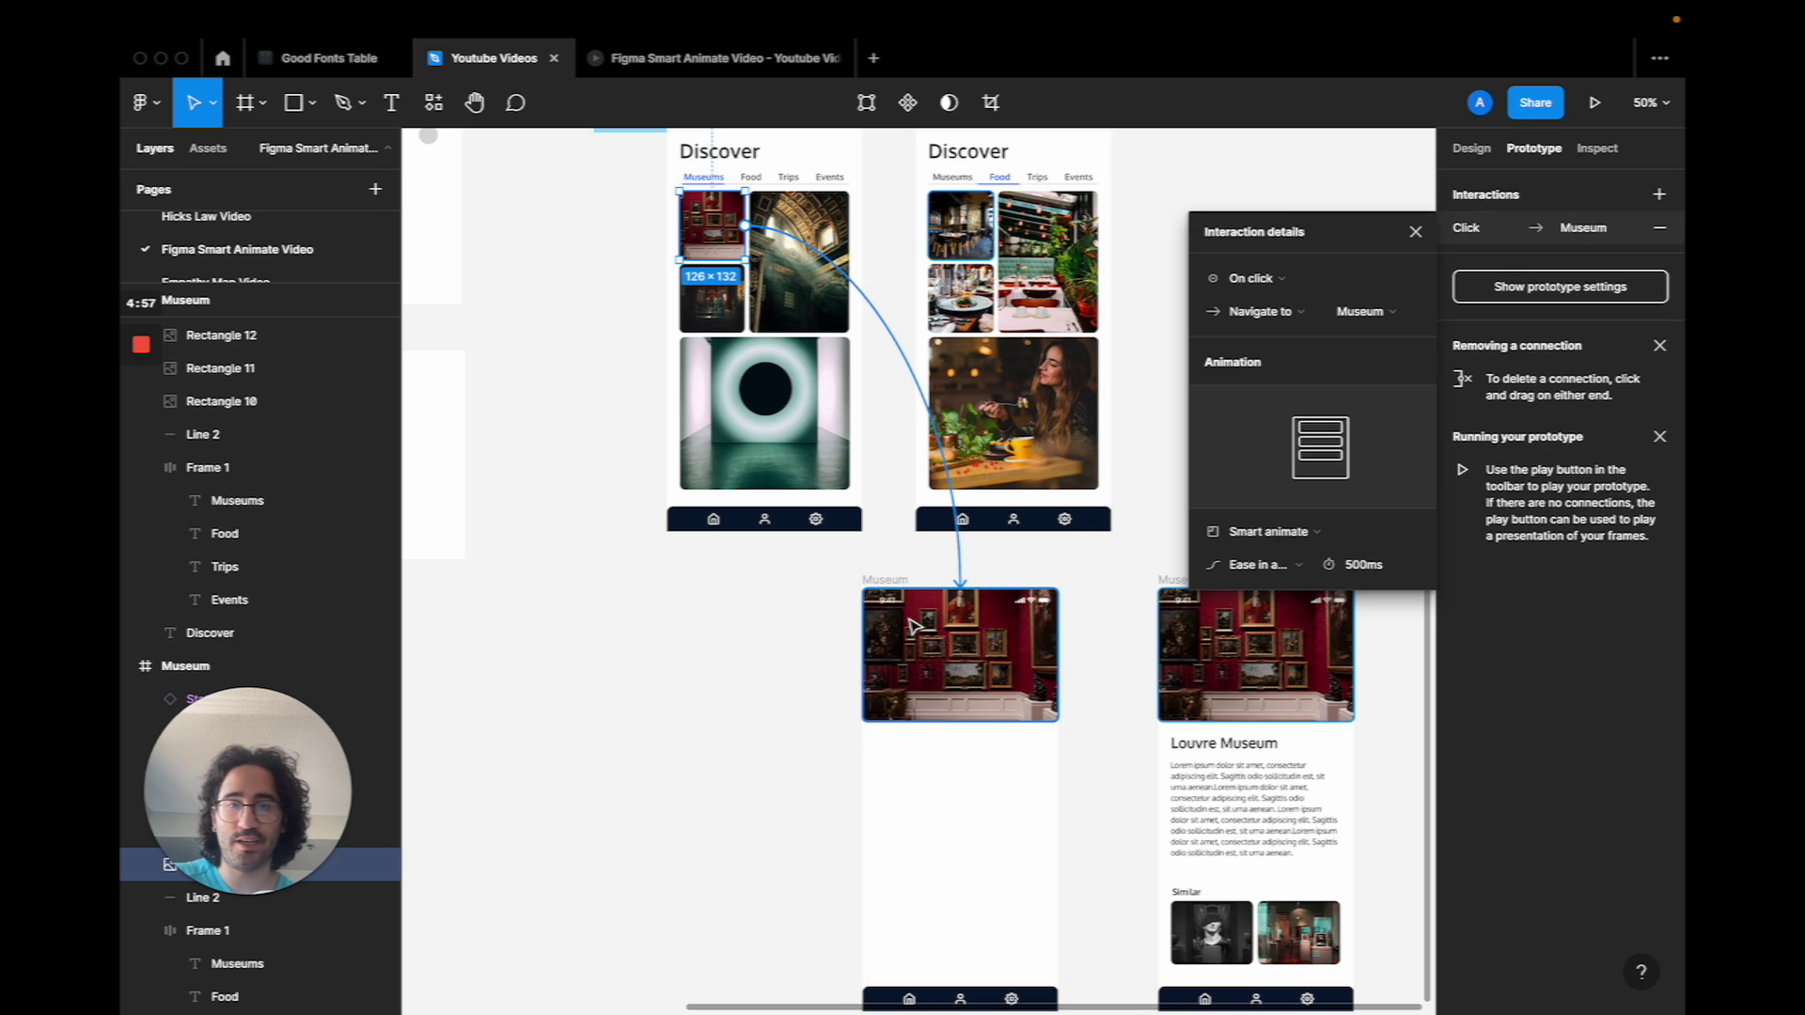
{"action": "scroll", "coordinate": [1010, 583], "scroll_direction": "down", "scroll_amount": 2}
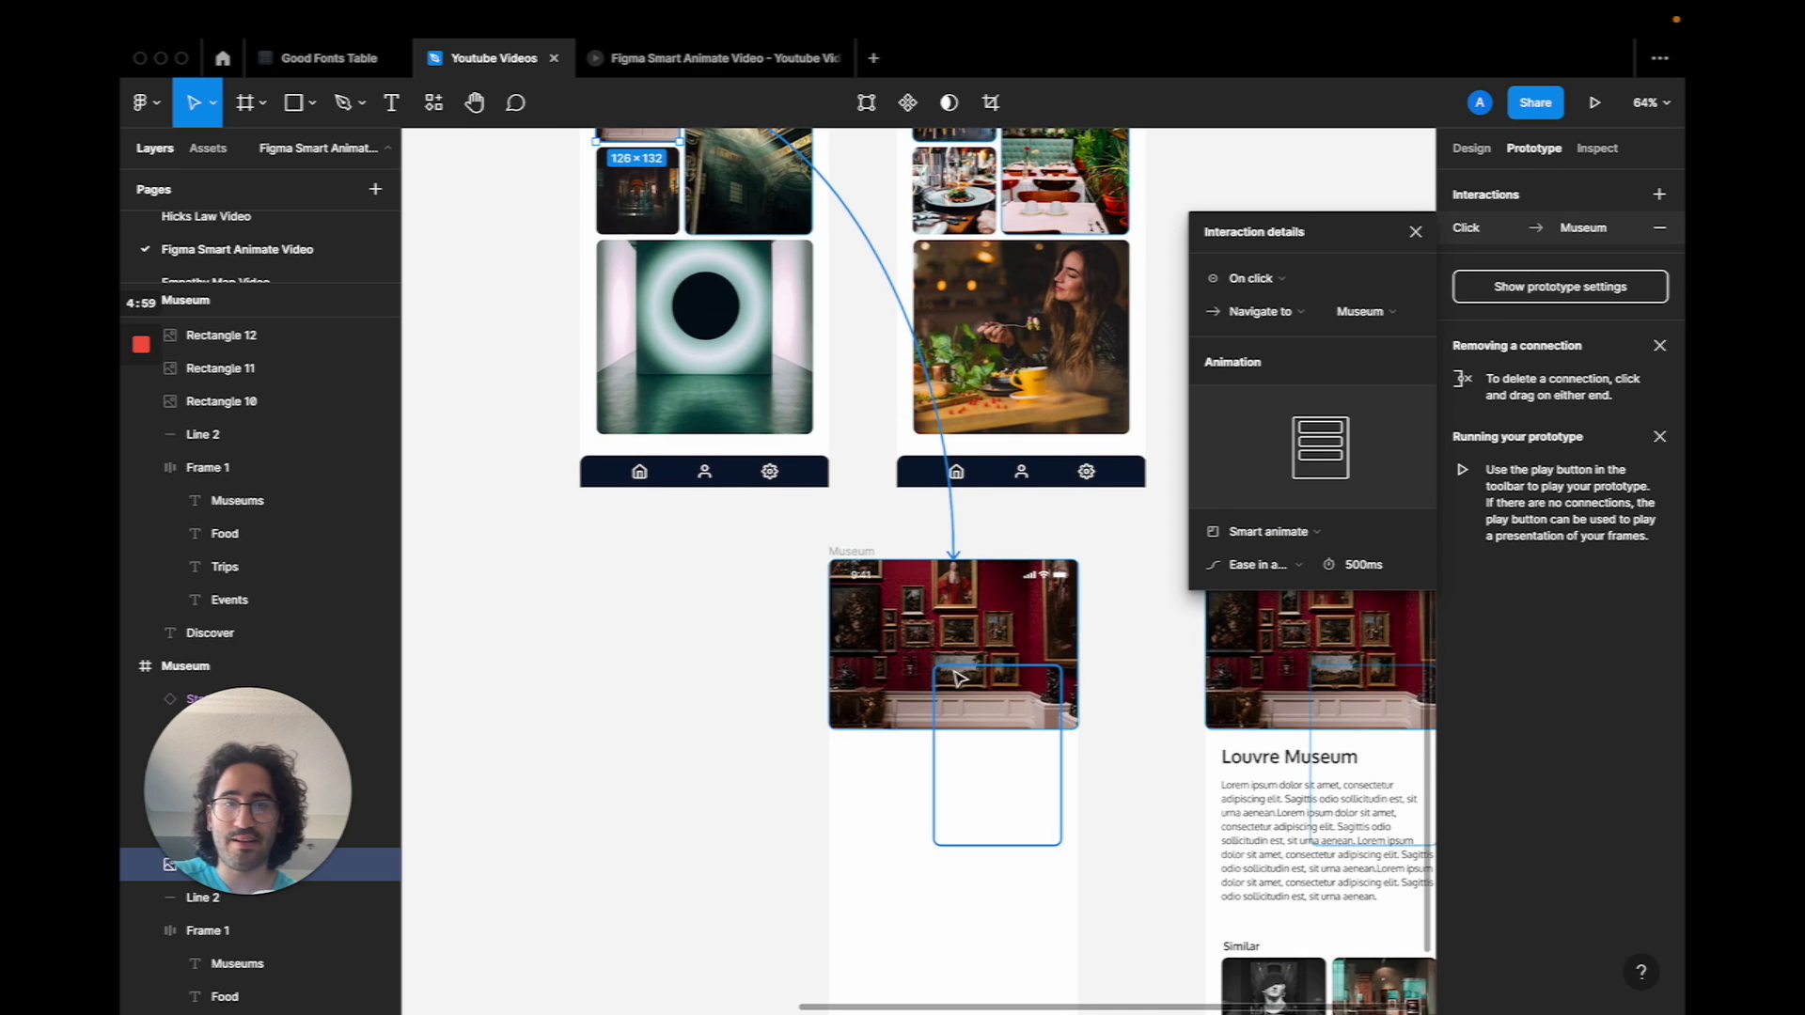
{"action": "scroll", "coordinate": [957, 679], "scroll_direction": "up", "scroll_amount": 3}
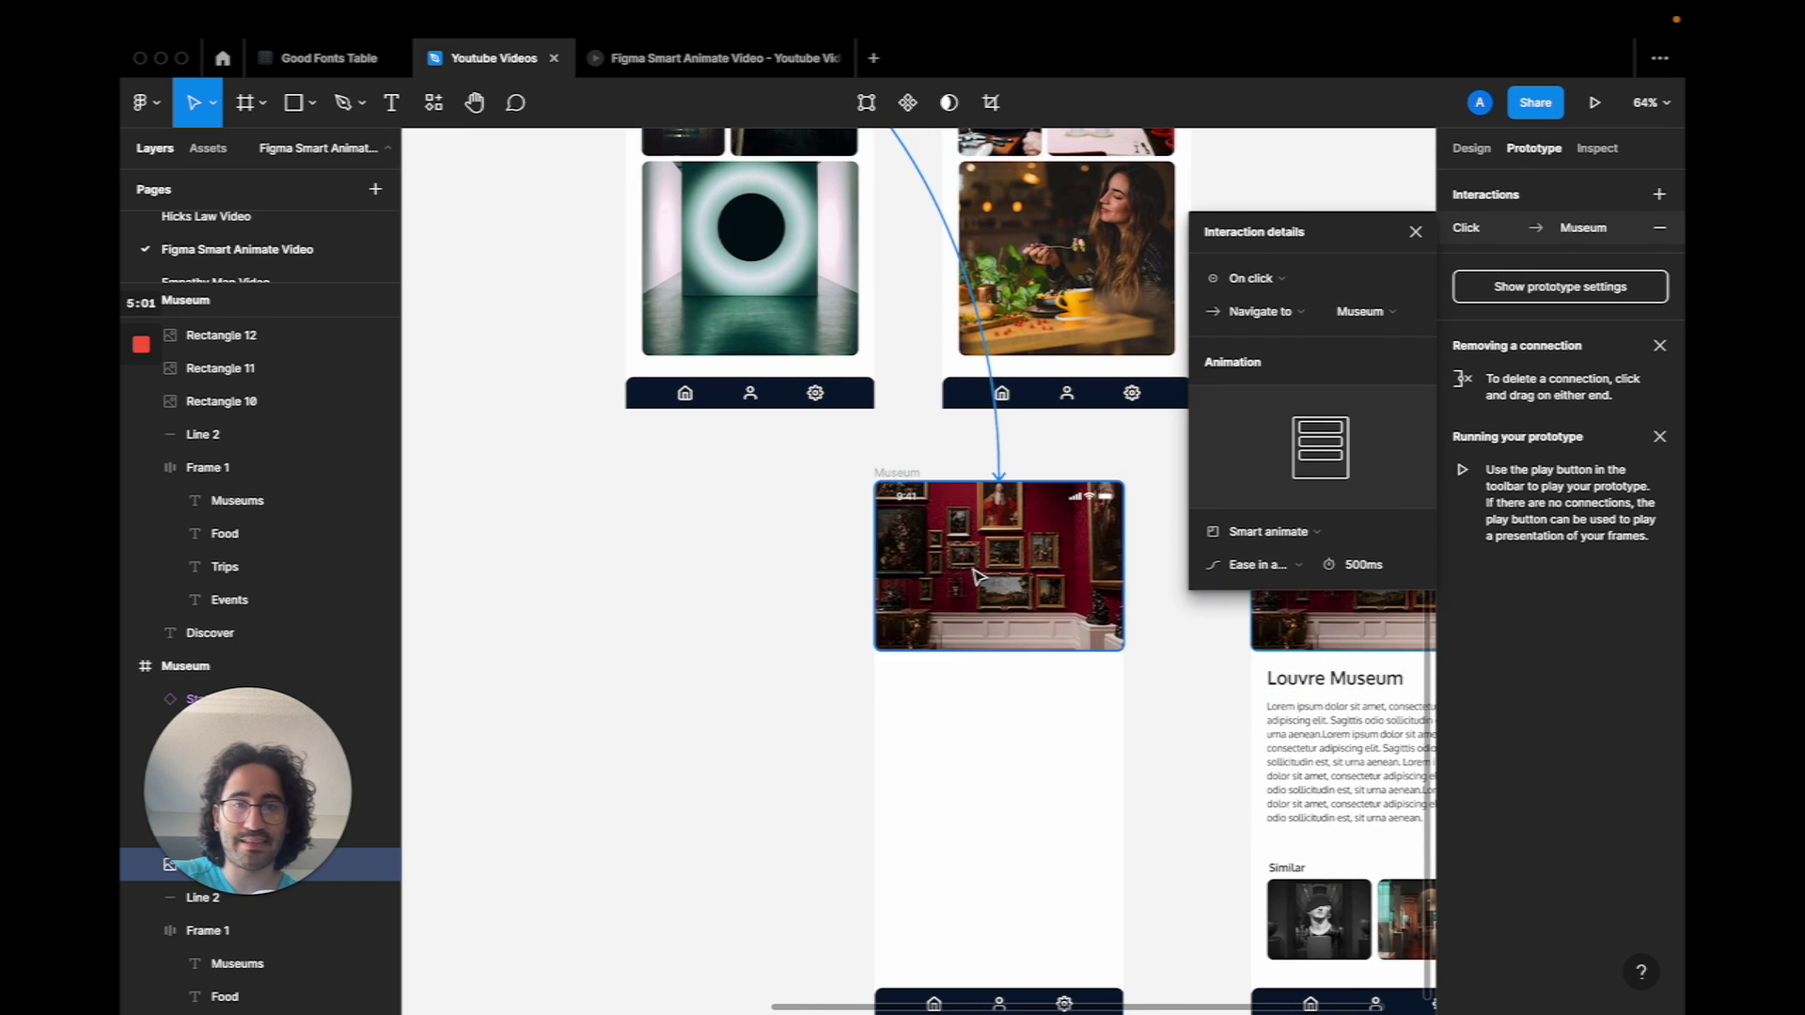
{"action": "scroll", "coordinate": [976, 575], "scroll_direction": "down", "scroll_amount": 1}
{"action": "left_click", "coordinate": [1414, 232]}
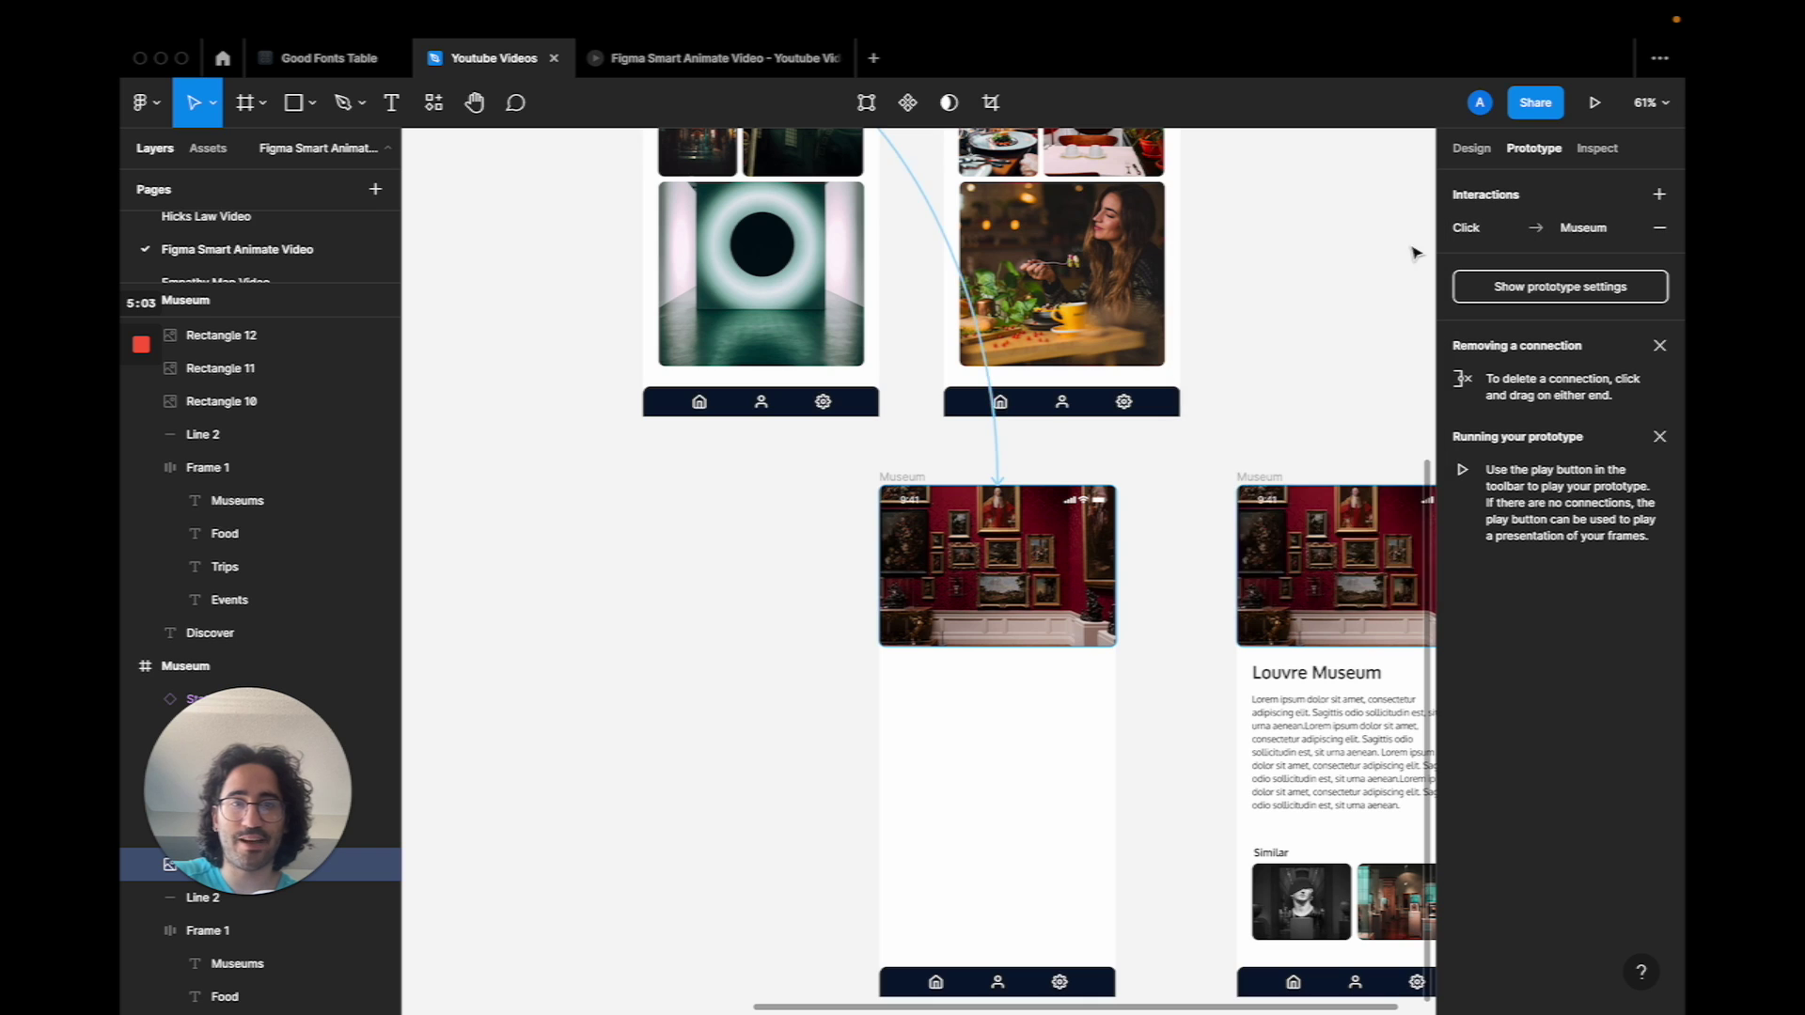
Preview Flow 5, switching to the Food tab and back to Museums, and open the red gallery thumbnail
{"action": "scroll", "coordinate": [893, 523], "scroll_direction": "up", "scroll_amount": 1}
{"action": "scroll", "coordinate": [893, 524], "scroll_direction": "up", "scroll_amount": 3}
{"action": "scroll", "coordinate": [624, 302], "scroll_direction": "down", "scroll_amount": 1}
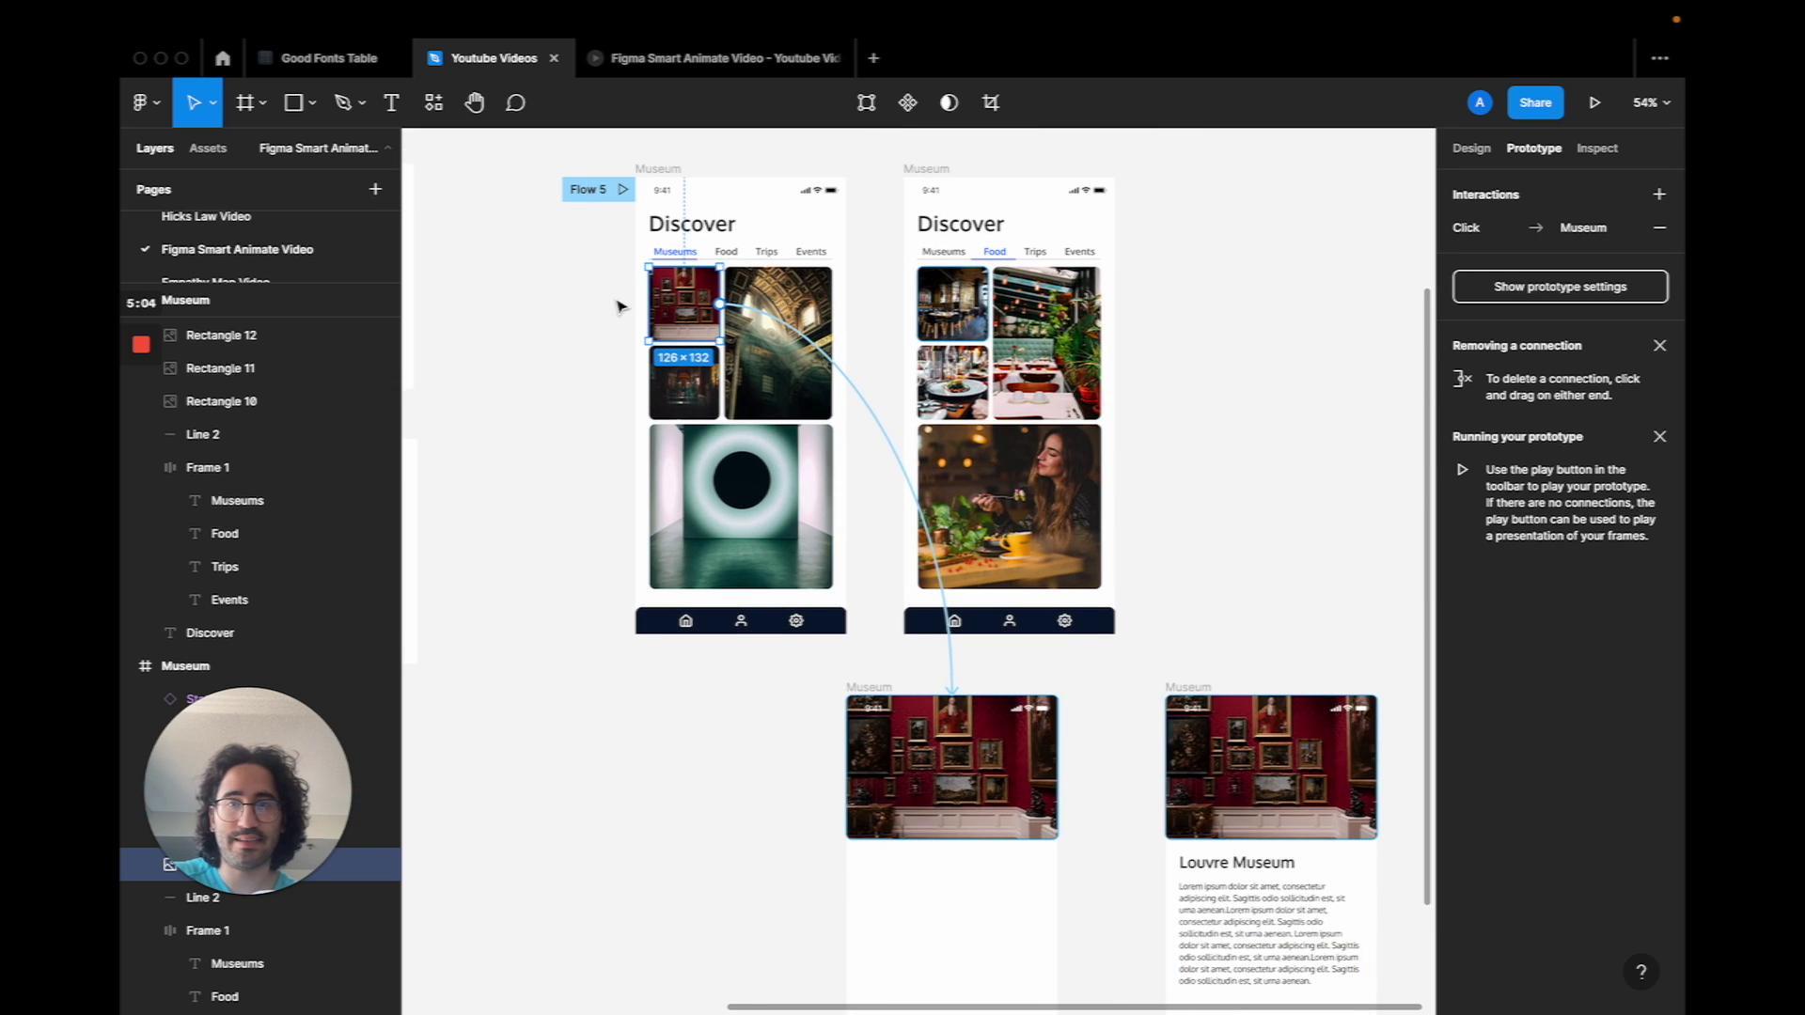
{"action": "left_click", "coordinate": [622, 189]}
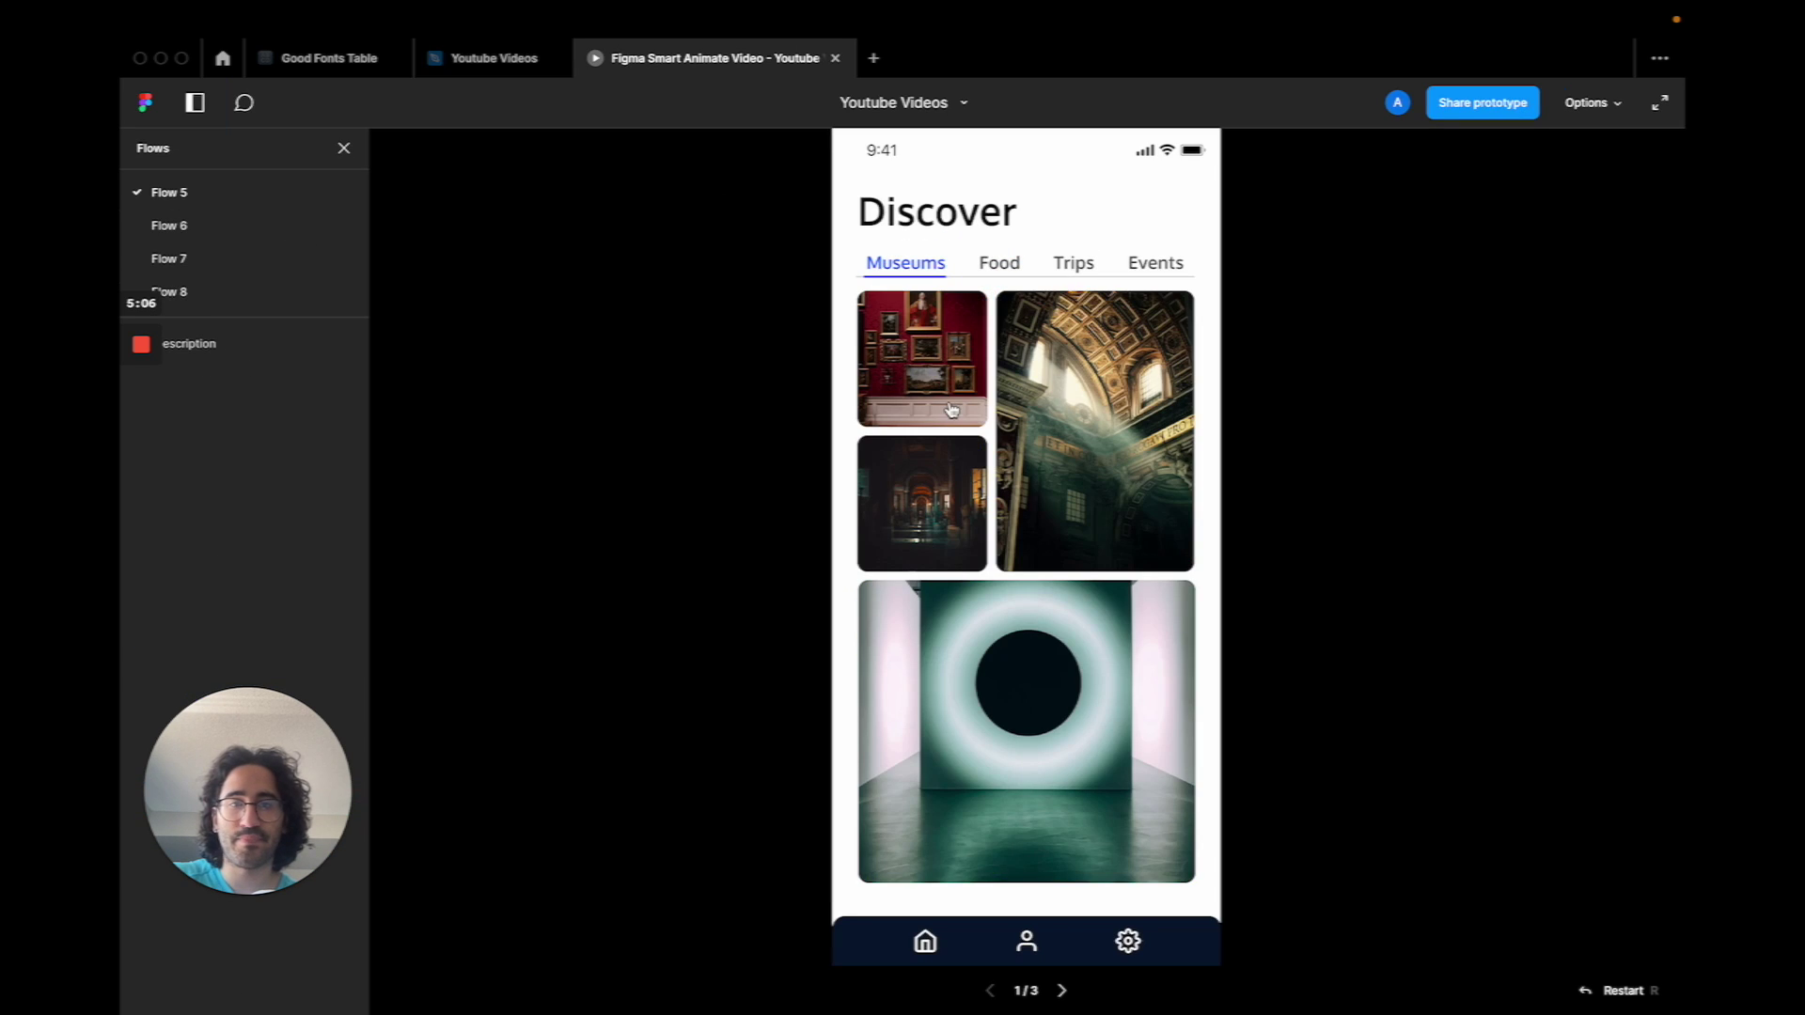
{"action": "left_click", "coordinate": [999, 268]}
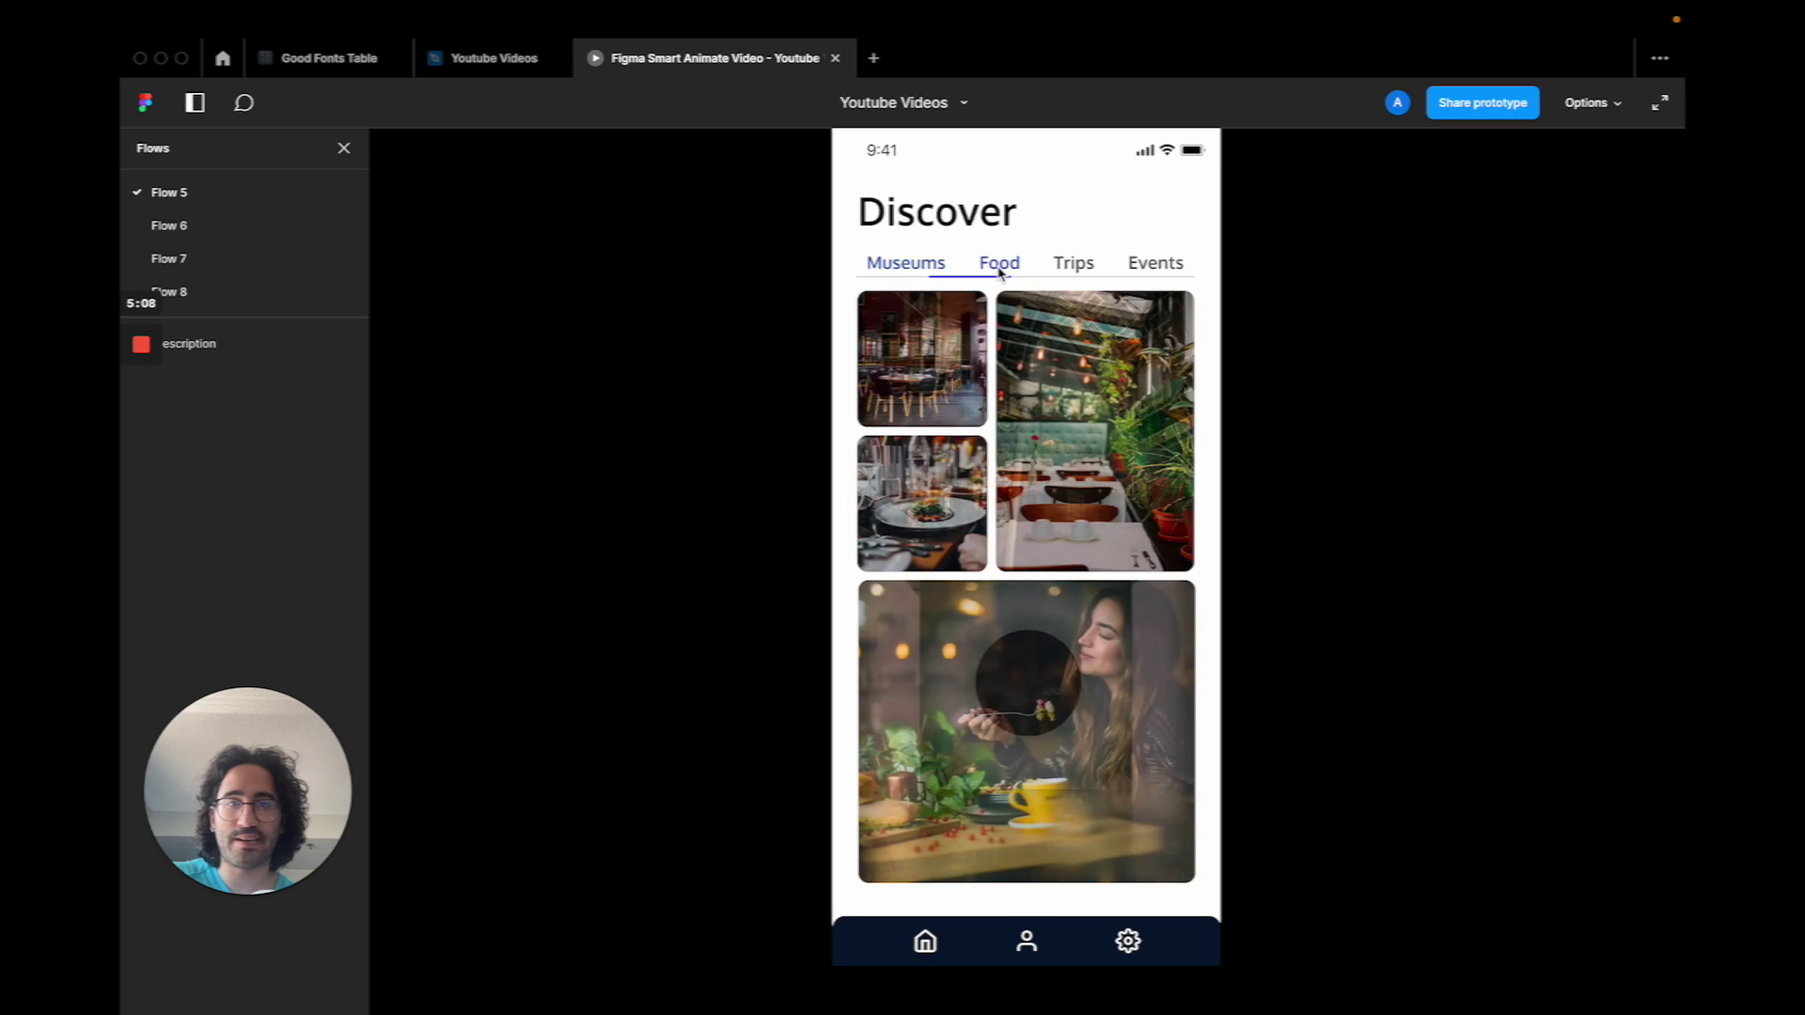
{"action": "left_click", "coordinate": [926, 270]}
{"action": "left_click", "coordinate": [897, 348]}
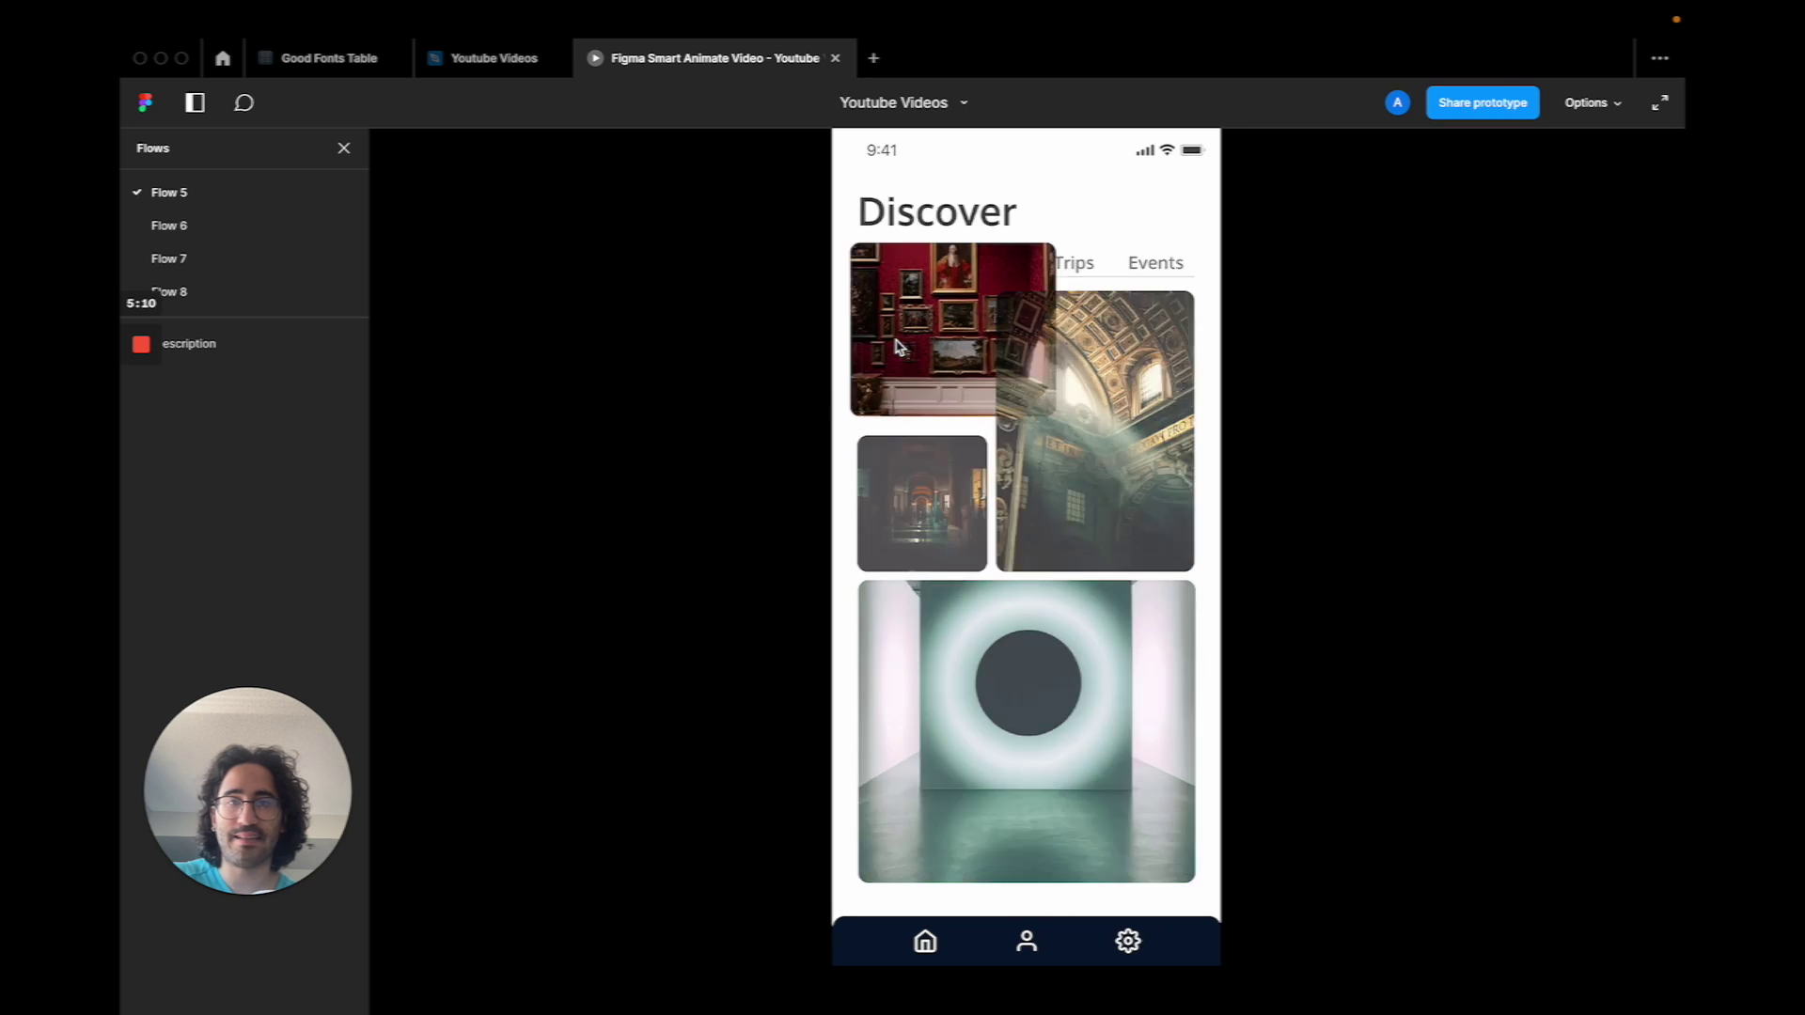
Return to the design file and connect the blank Louvre Museum screen to the one with visible content
{"action": "left_click", "coordinate": [460, 68]}
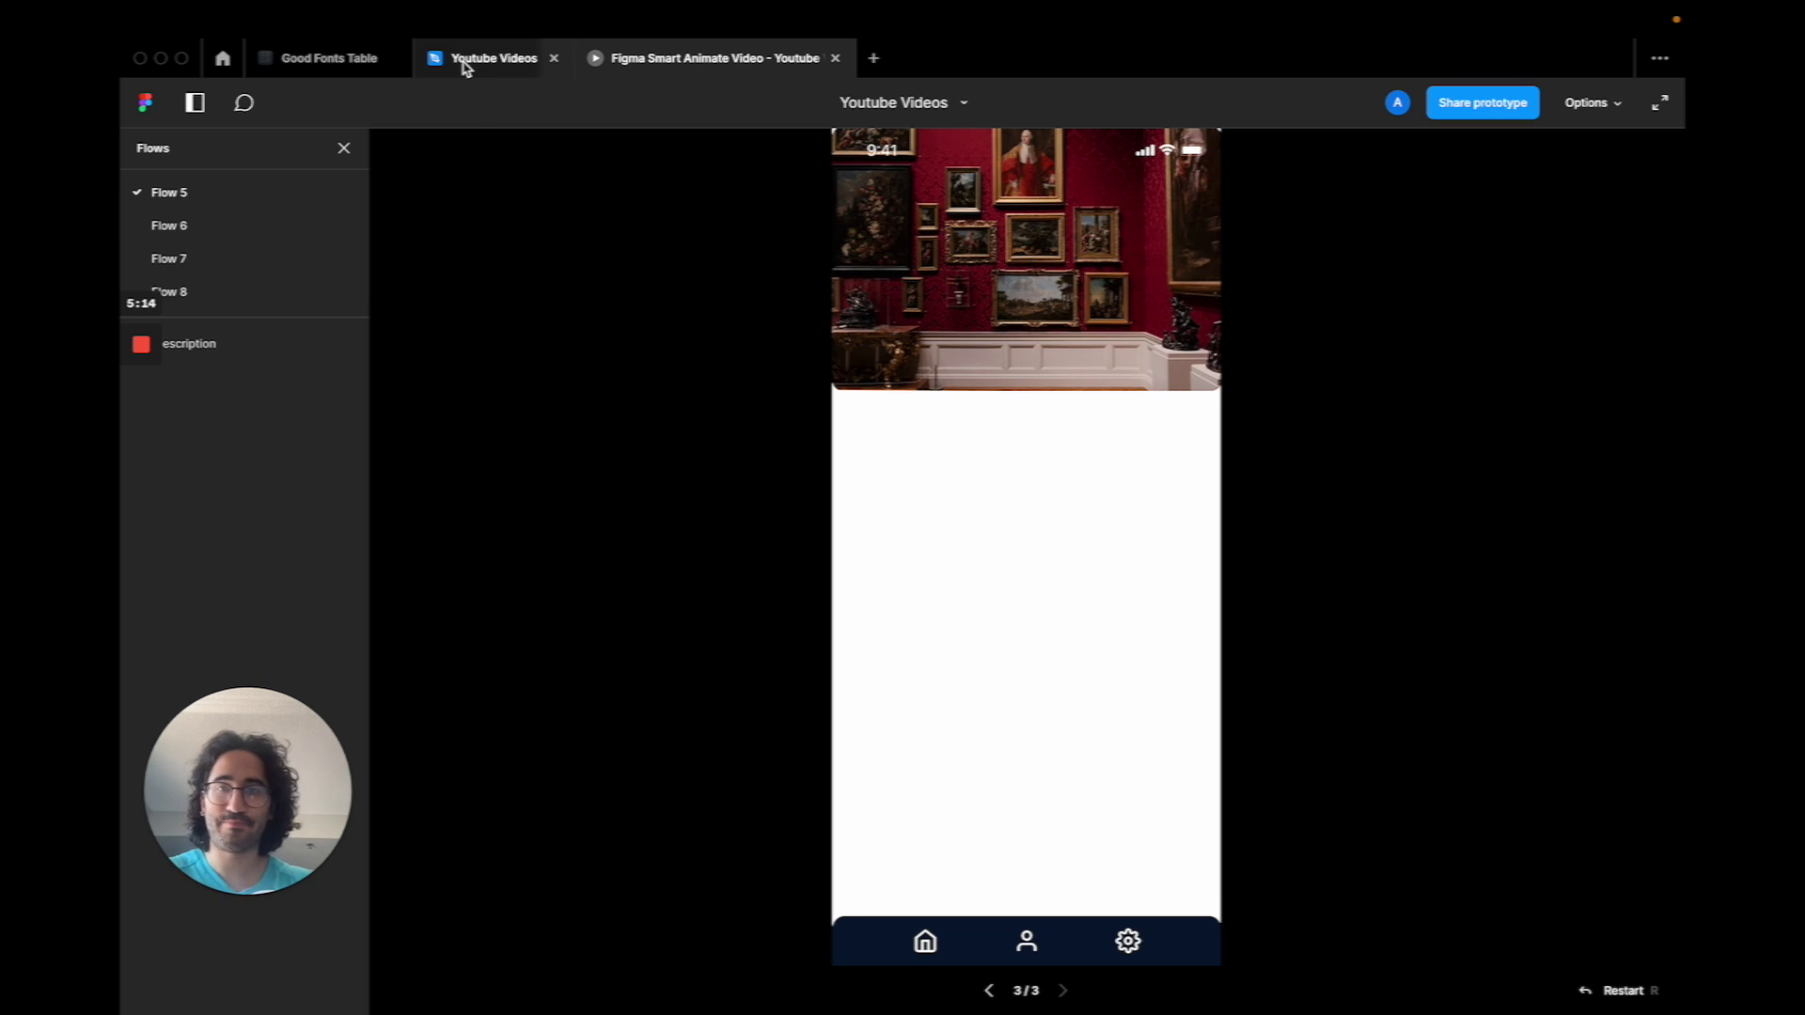
{"action": "left_click", "coordinate": [463, 66]}
{"action": "scroll", "coordinate": [762, 588], "scroll_direction": "down", "scroll_amount": 5}
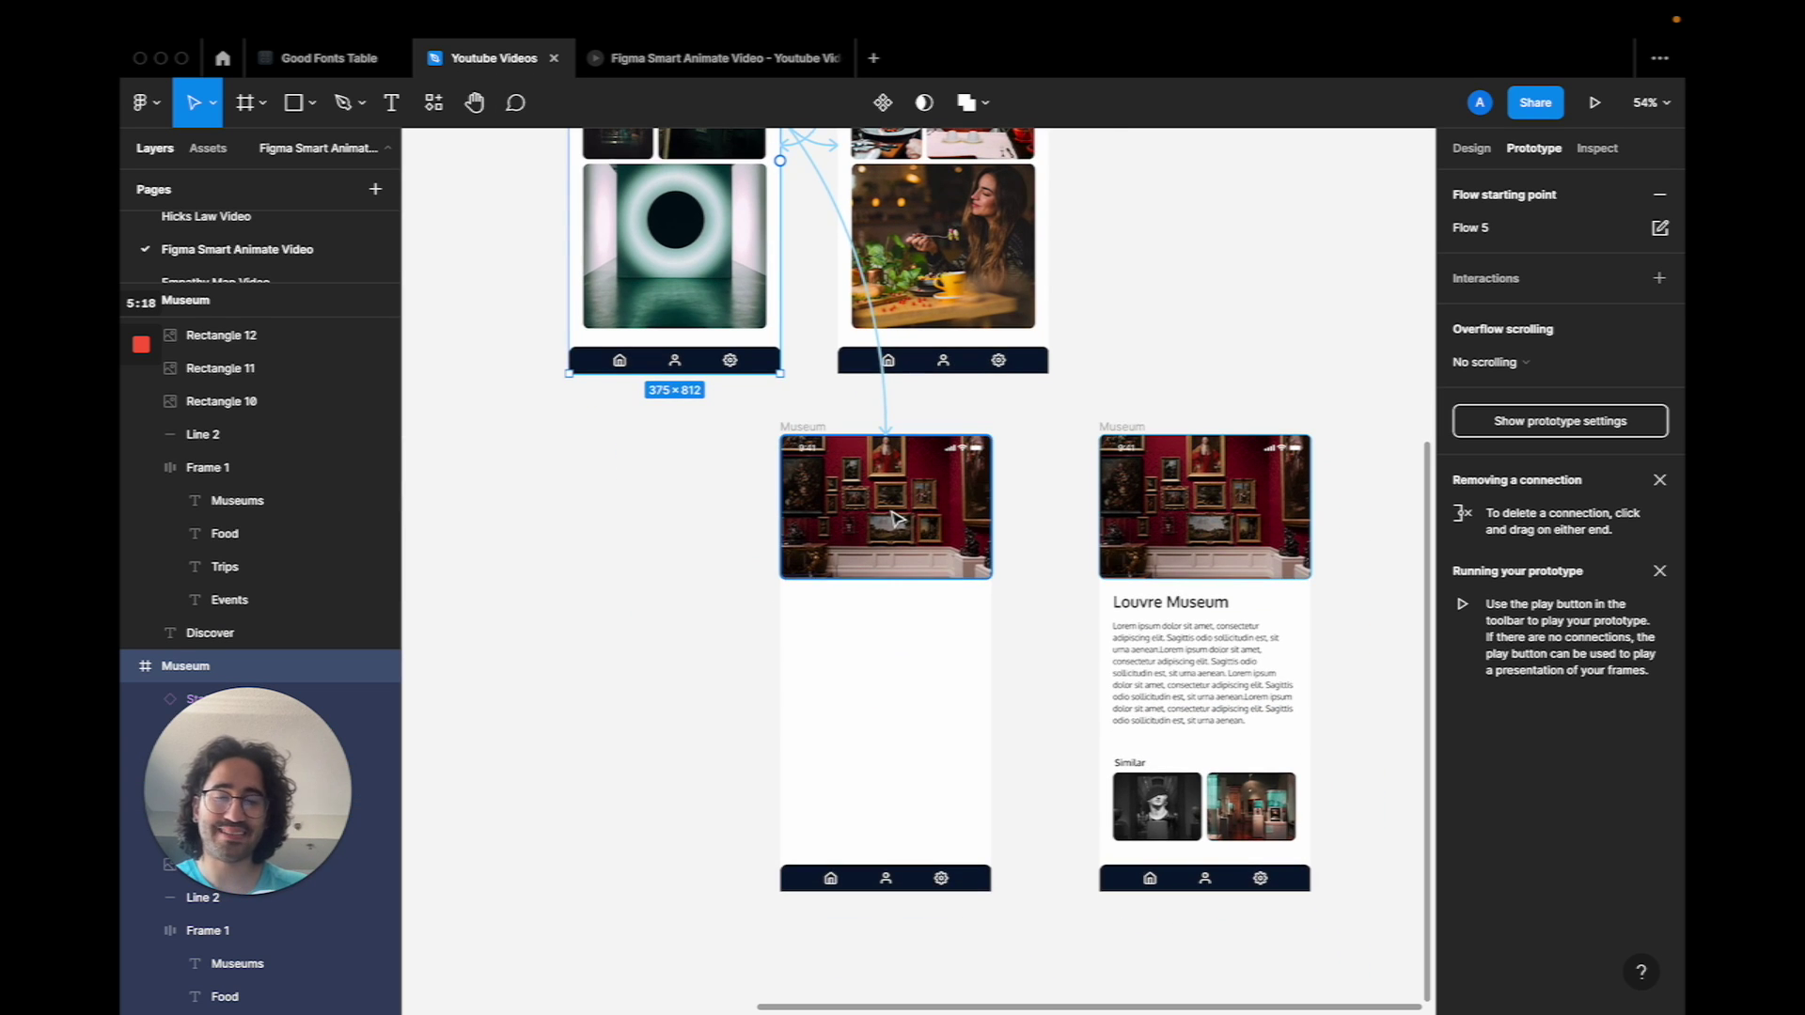
{"action": "left_click", "coordinate": [811, 429]}
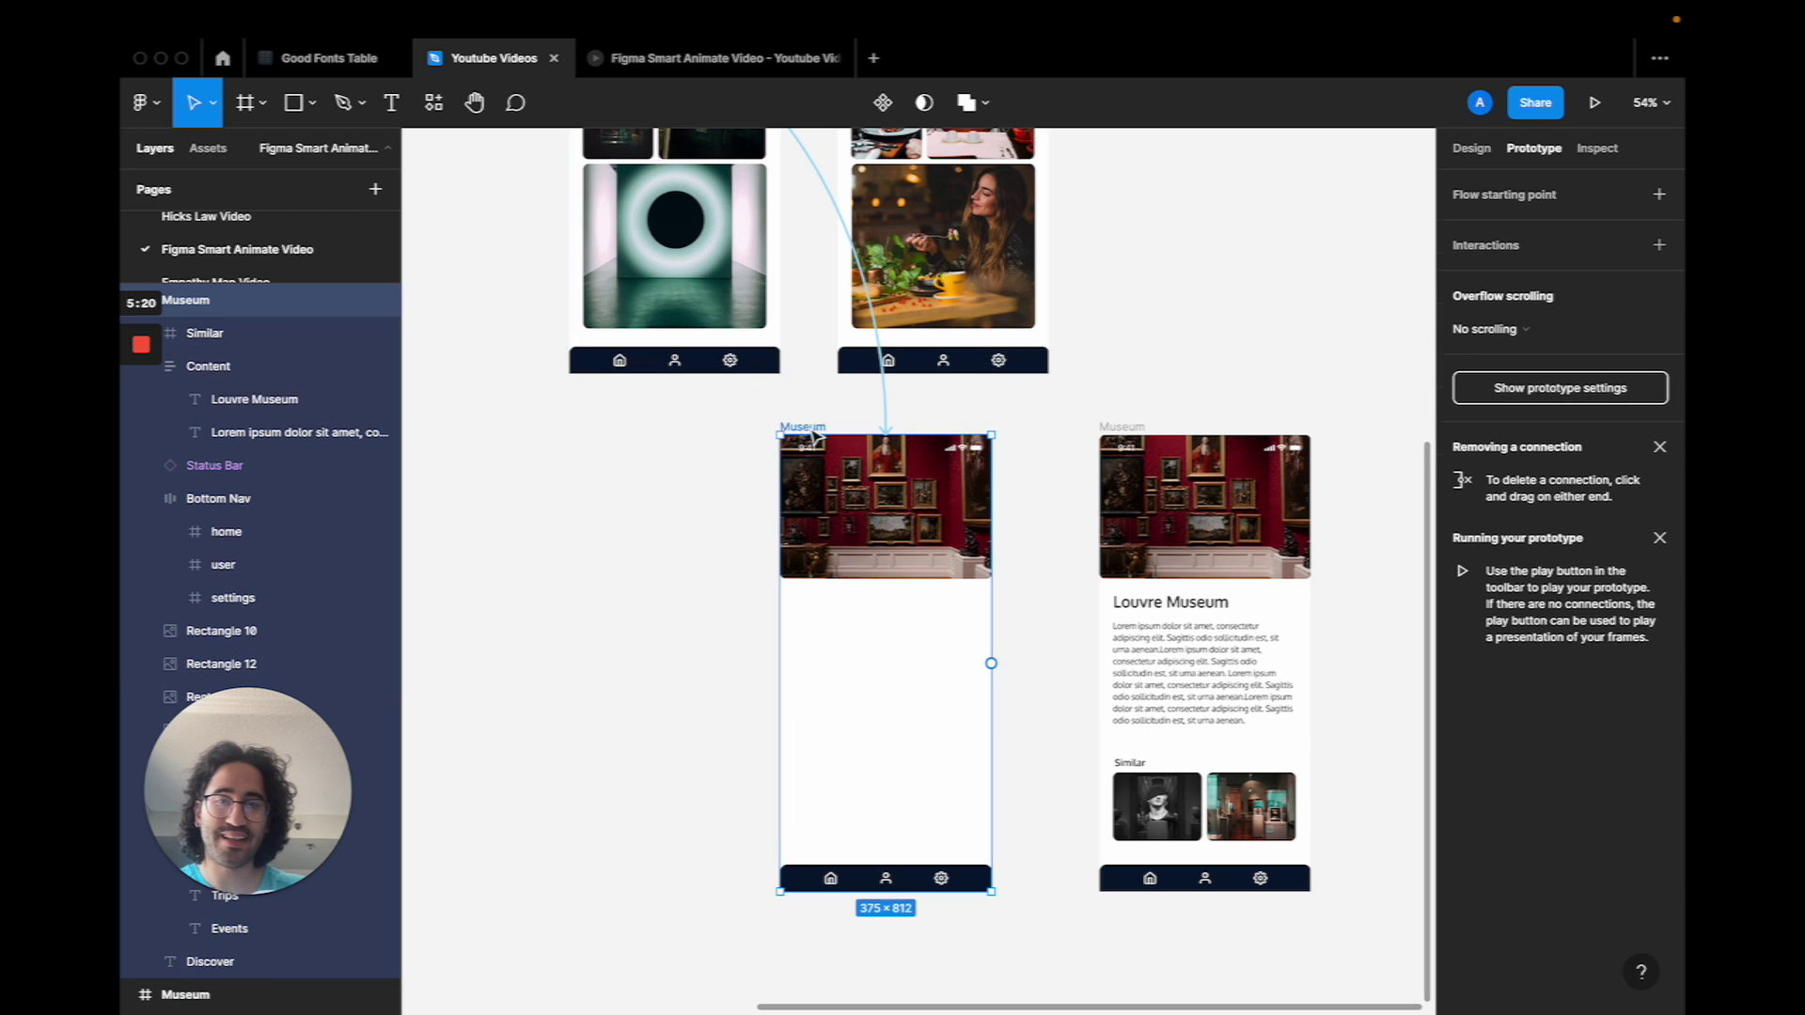
{"action": "left_click", "coordinate": [839, 689]}
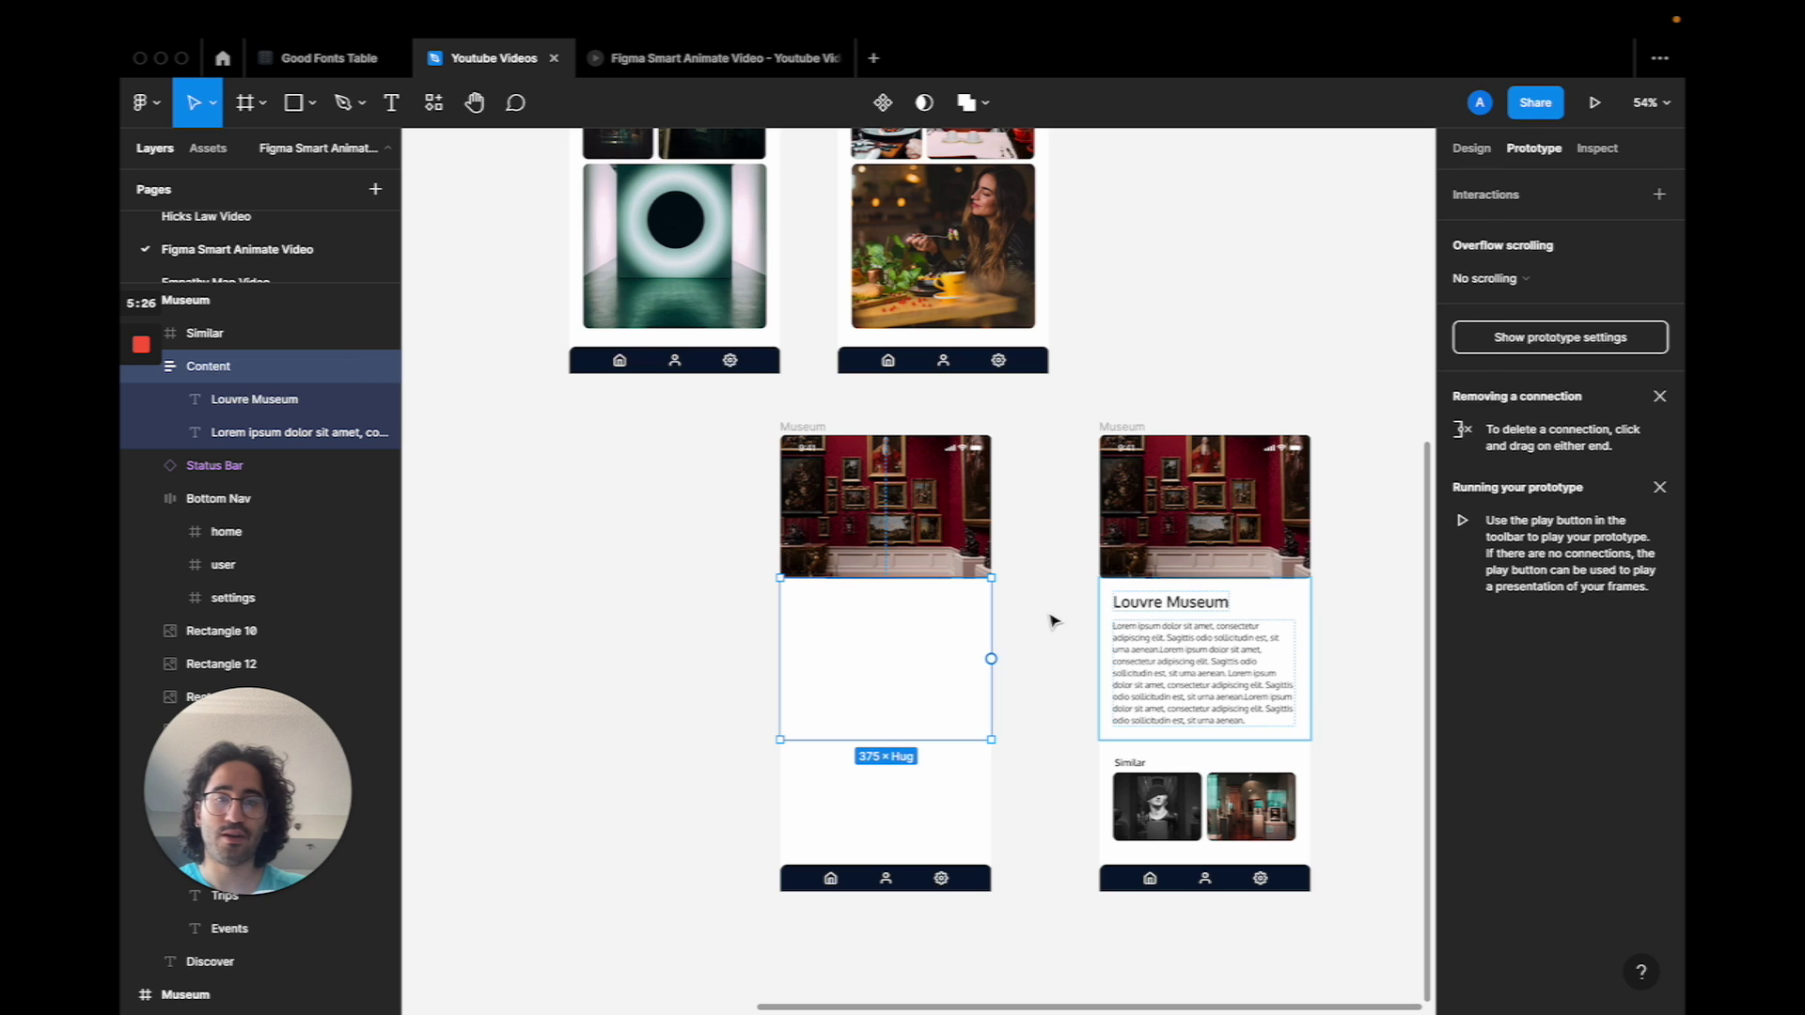
{"action": "left_click", "coordinate": [805, 425]}
{"action": "left_click", "coordinate": [799, 430]}
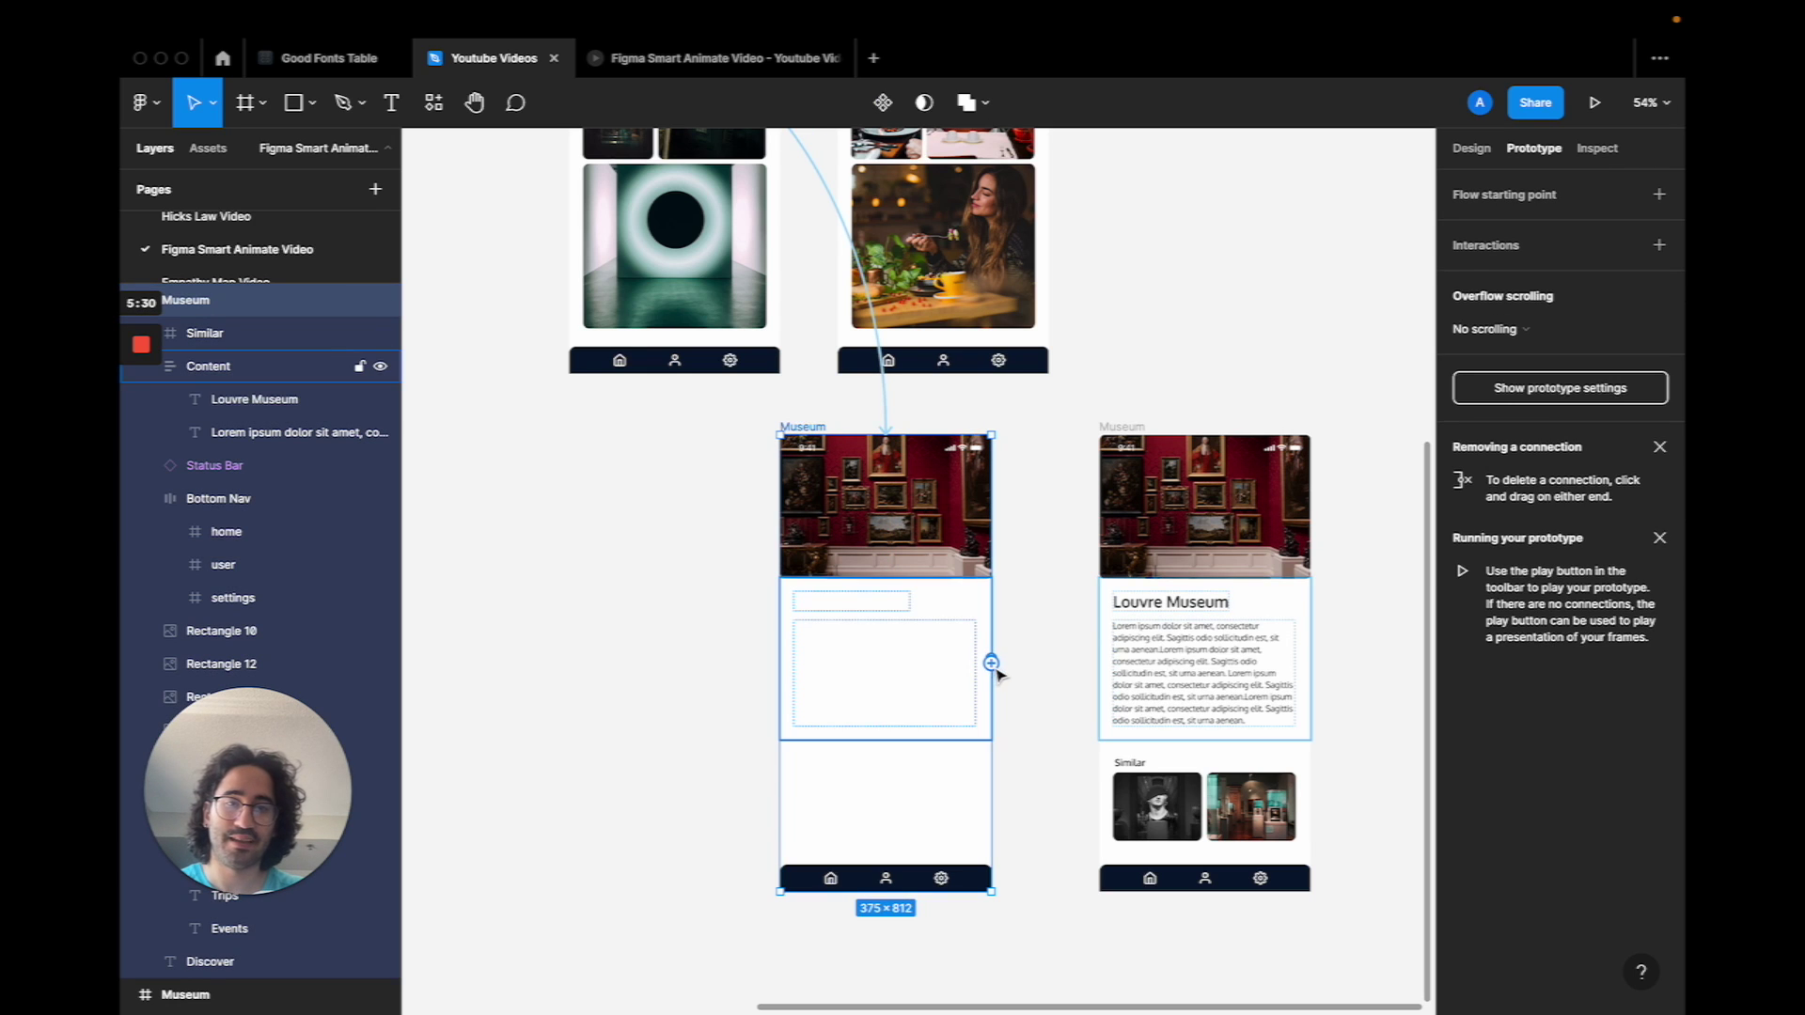
{"action": "left_click_drag", "start_coordinate": [992, 664], "coordinate": [1114, 669]}
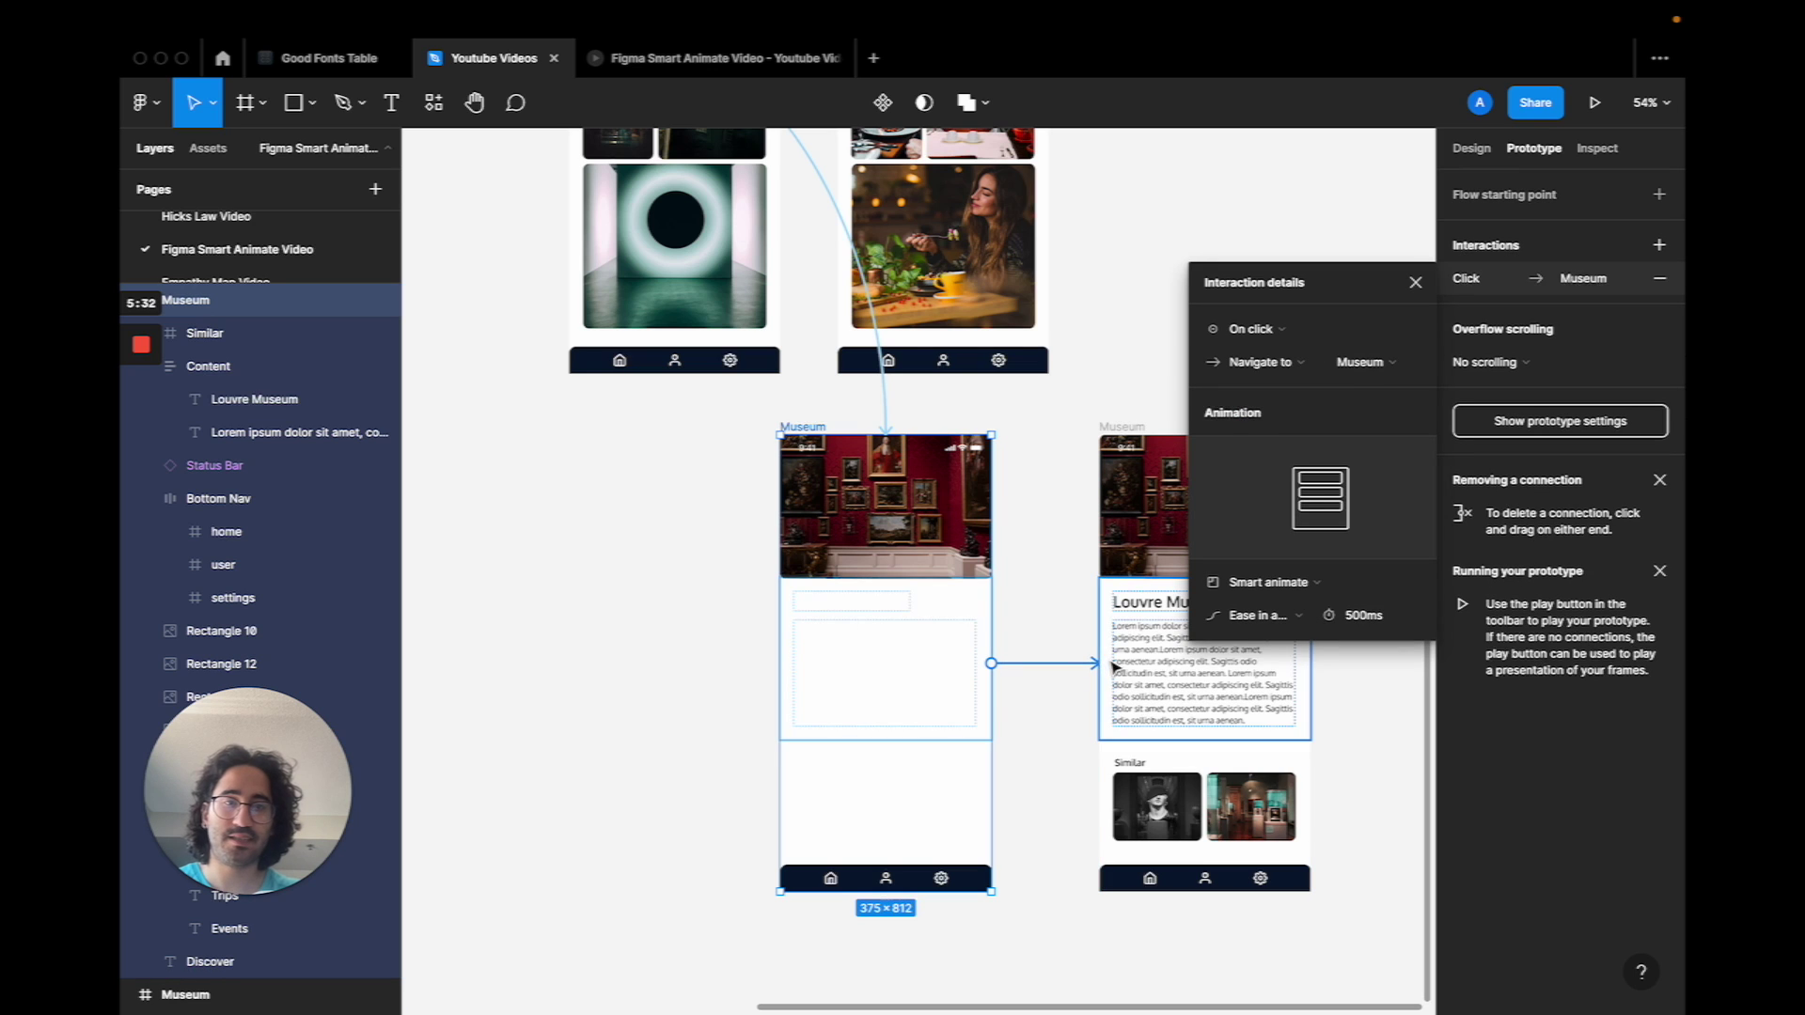
Set the trigger of the connection between the Louvre Museum screens to After delay with a 300 ms delay
{"action": "left_click", "coordinate": [1286, 342]}
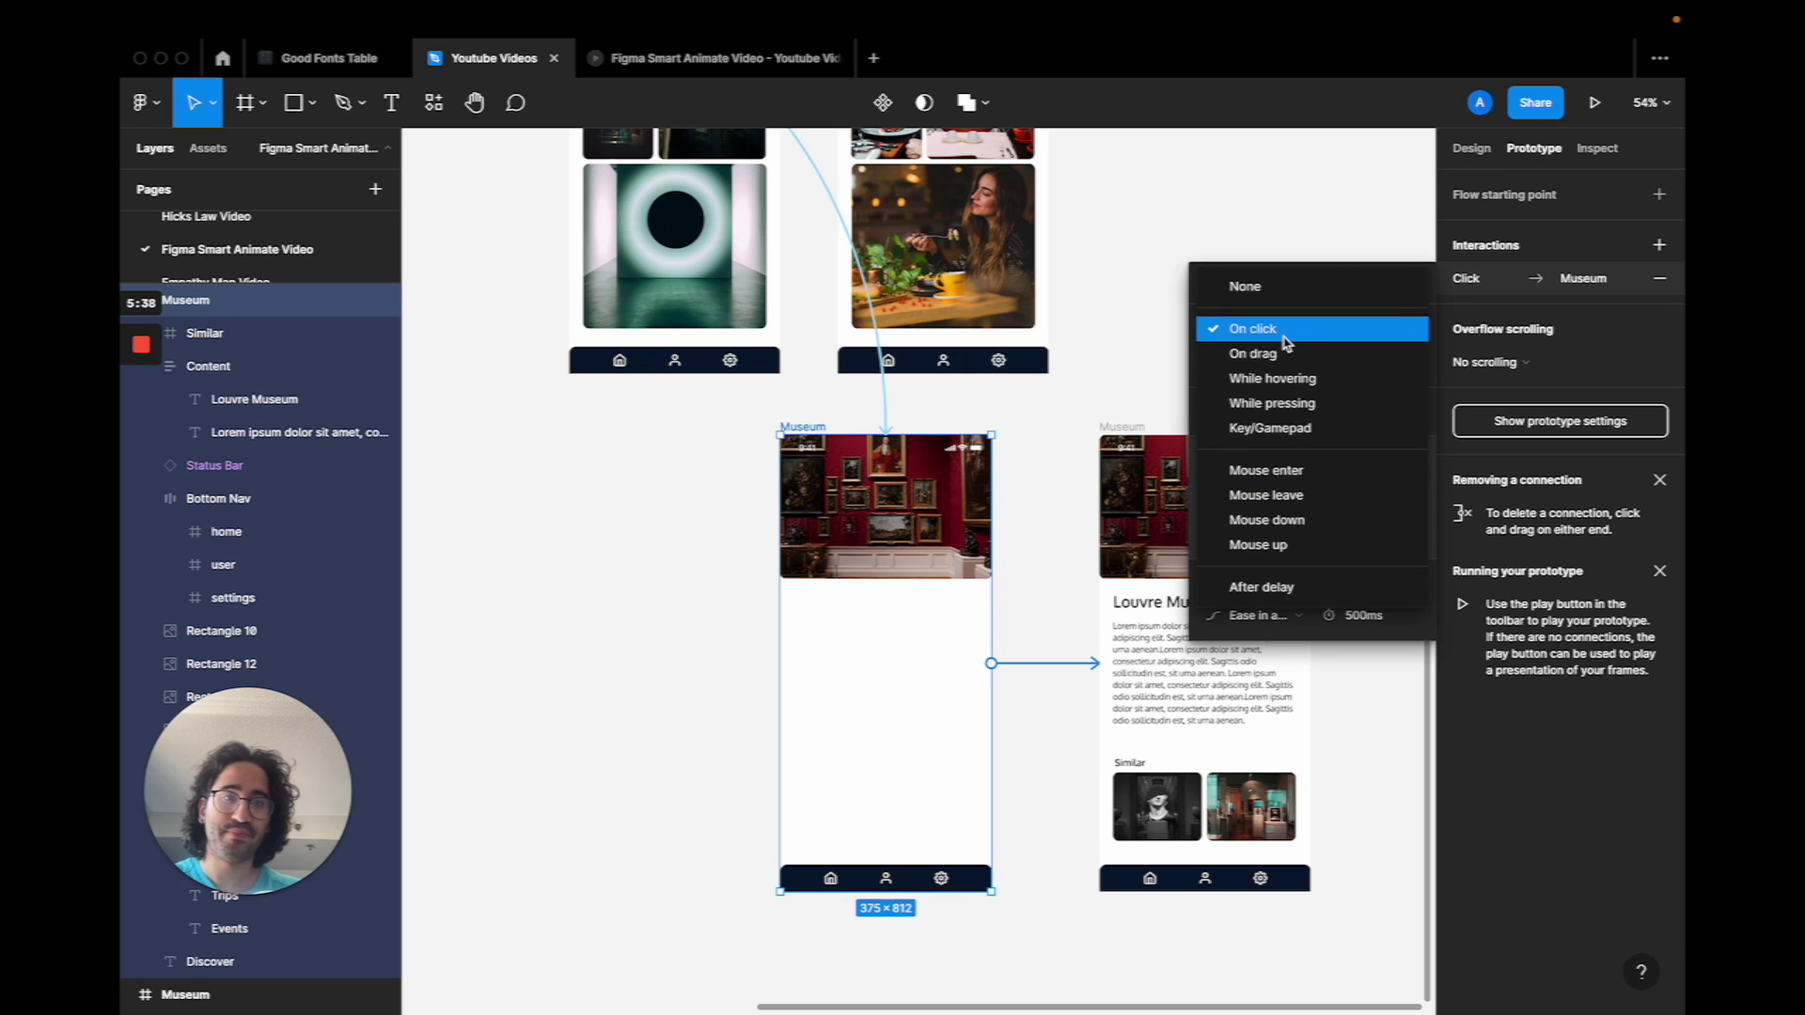
{"action": "left_click", "coordinate": [1264, 587]}
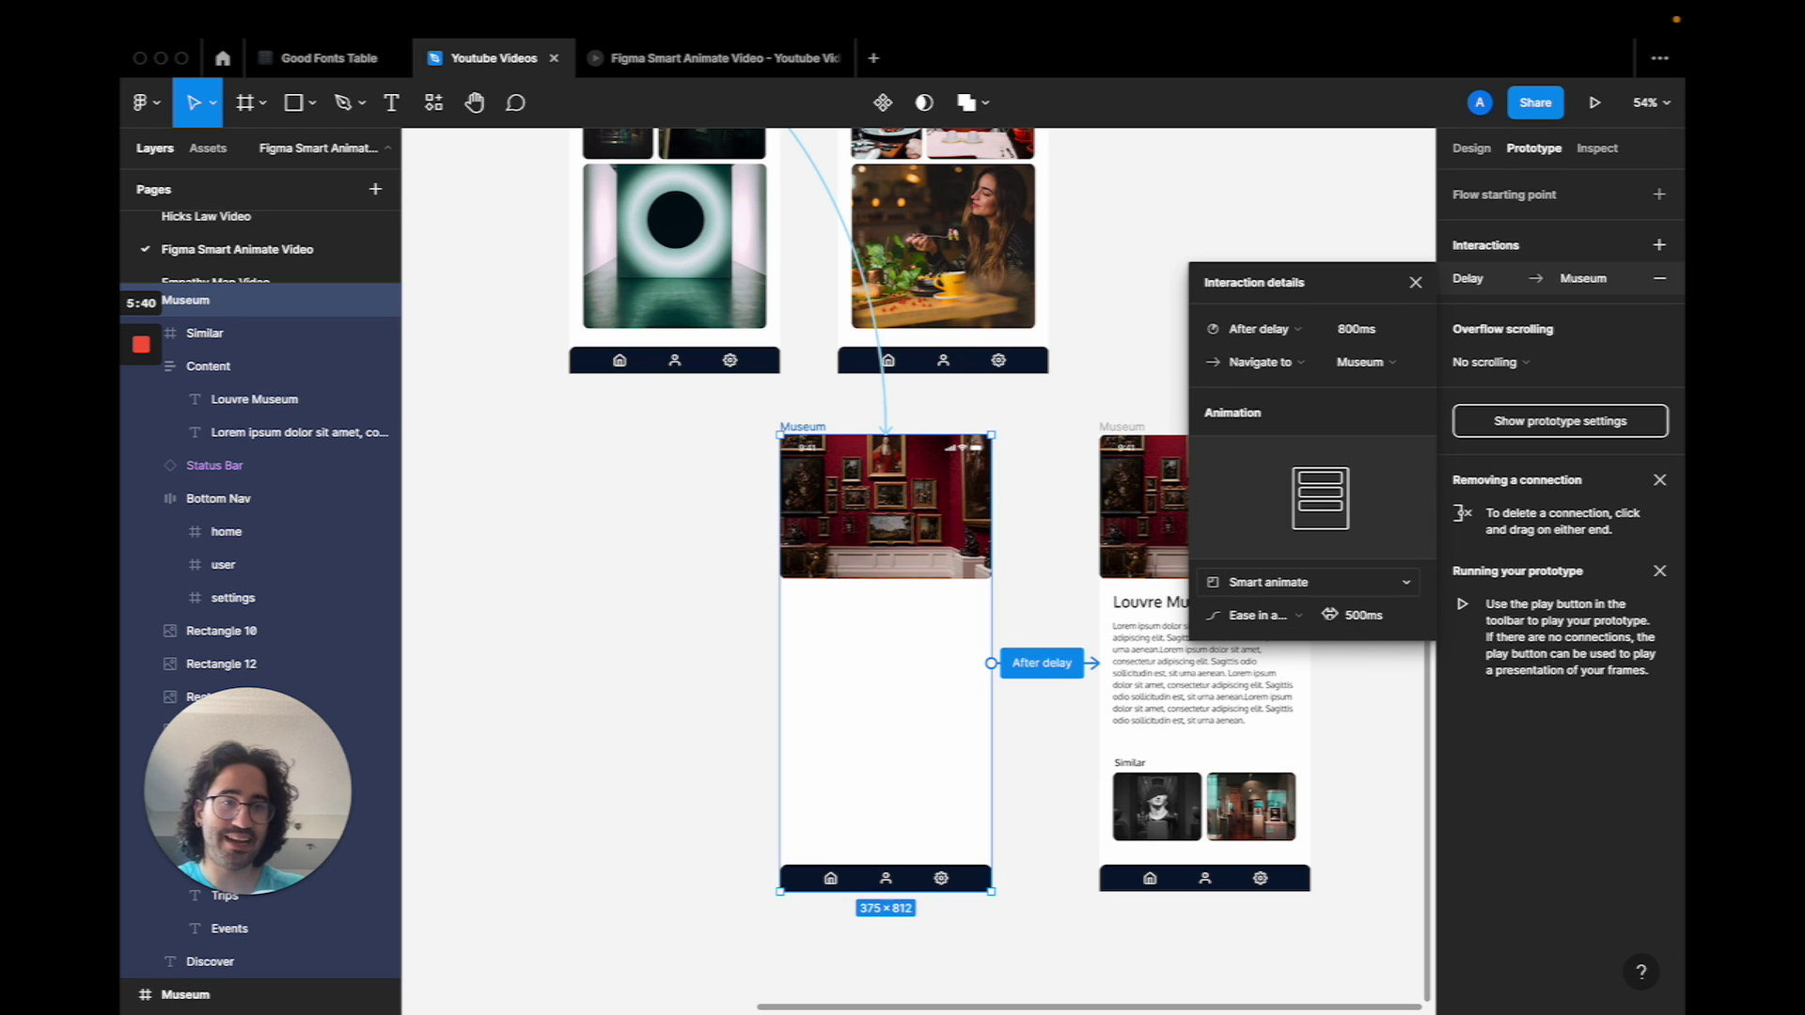
{"action": "left_click", "coordinate": [1363, 329]}
{"action": "type", "text": "300ms"}
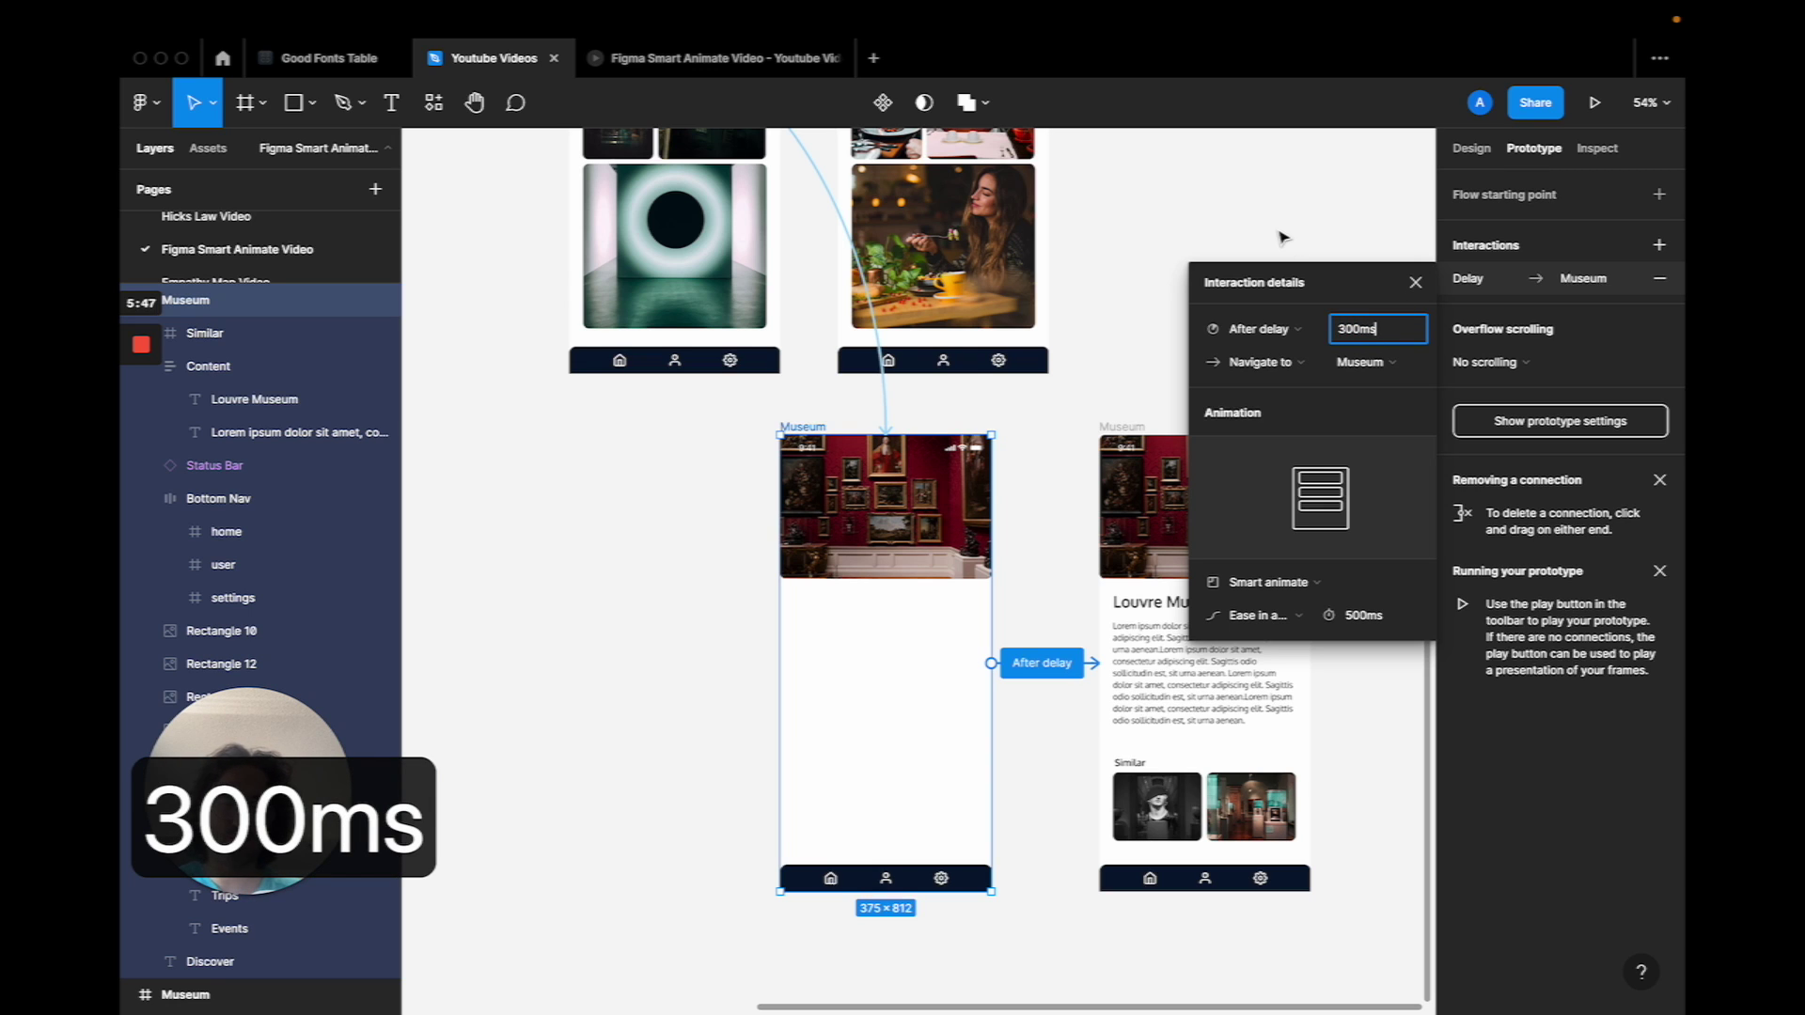
{"action": "left_click", "coordinate": [1128, 407]}
{"action": "left_click", "coordinate": [1099, 416]}
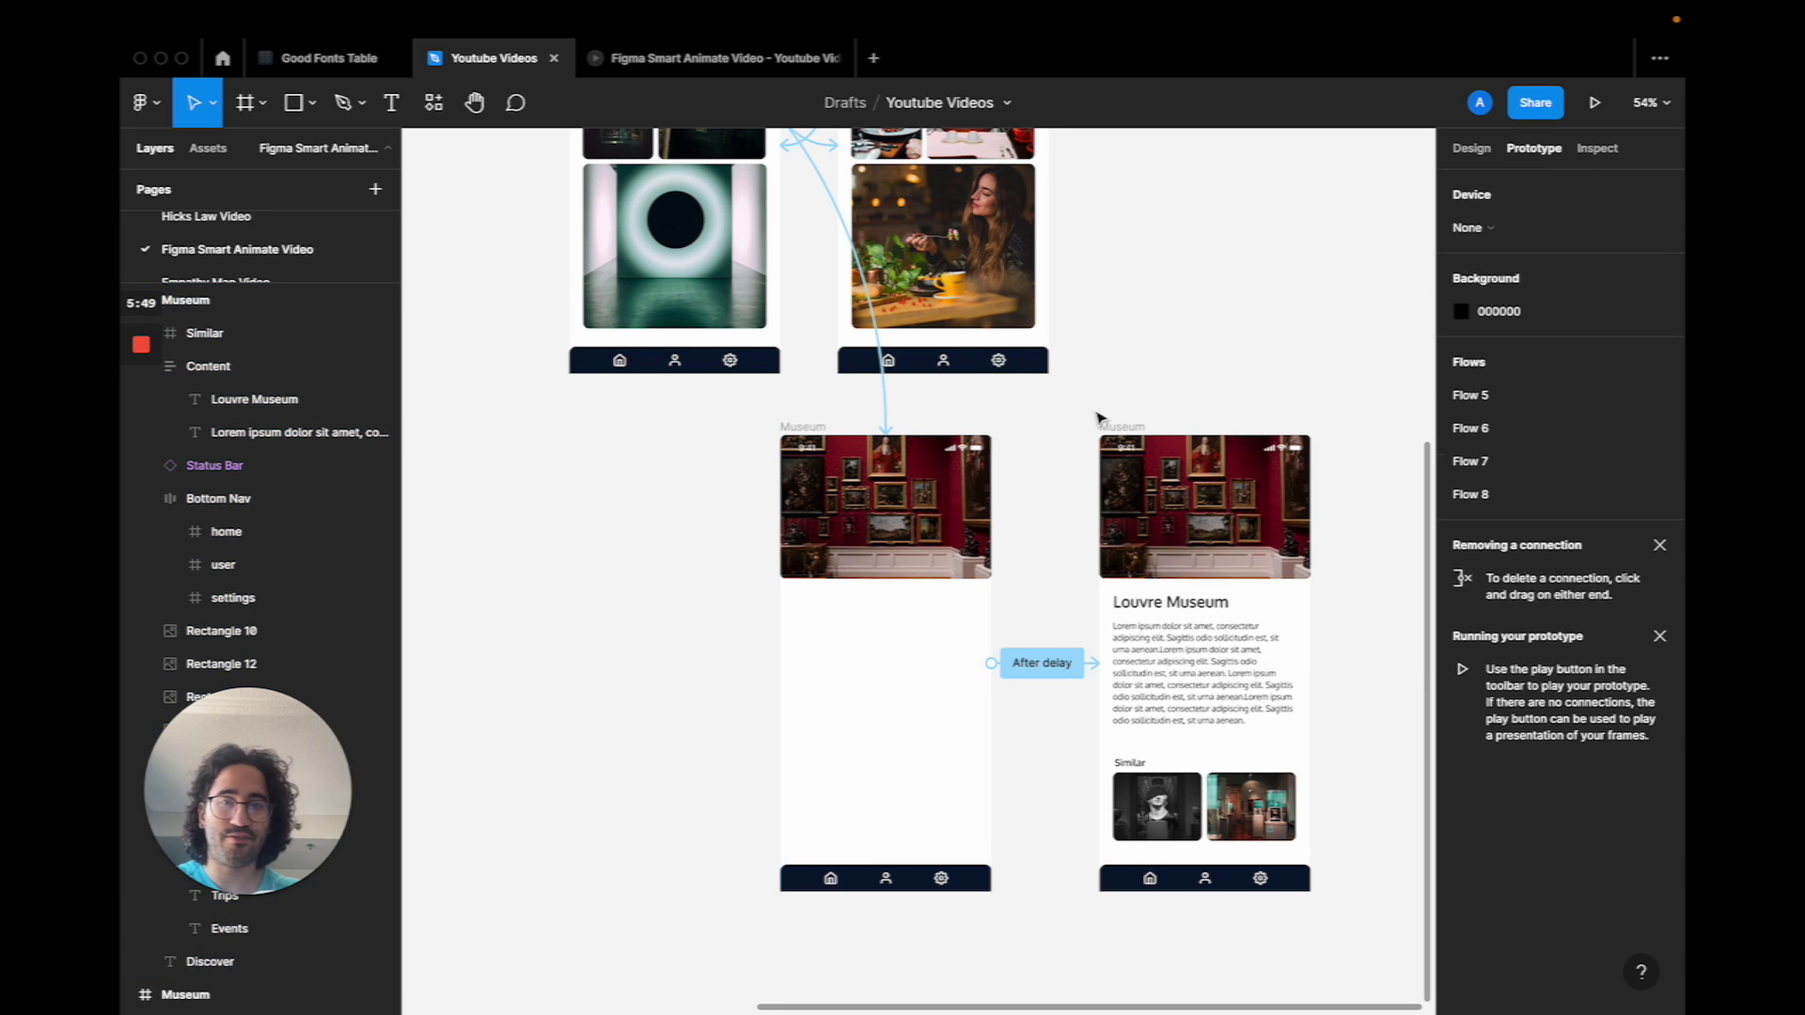
Play Flow 5 again, testing the Food and Museums tabs and the gallery thumbnail's transition to the Louvre Museum content
{"action": "scroll", "coordinate": [1099, 415], "scroll_direction": "down", "scroll_amount": 3}
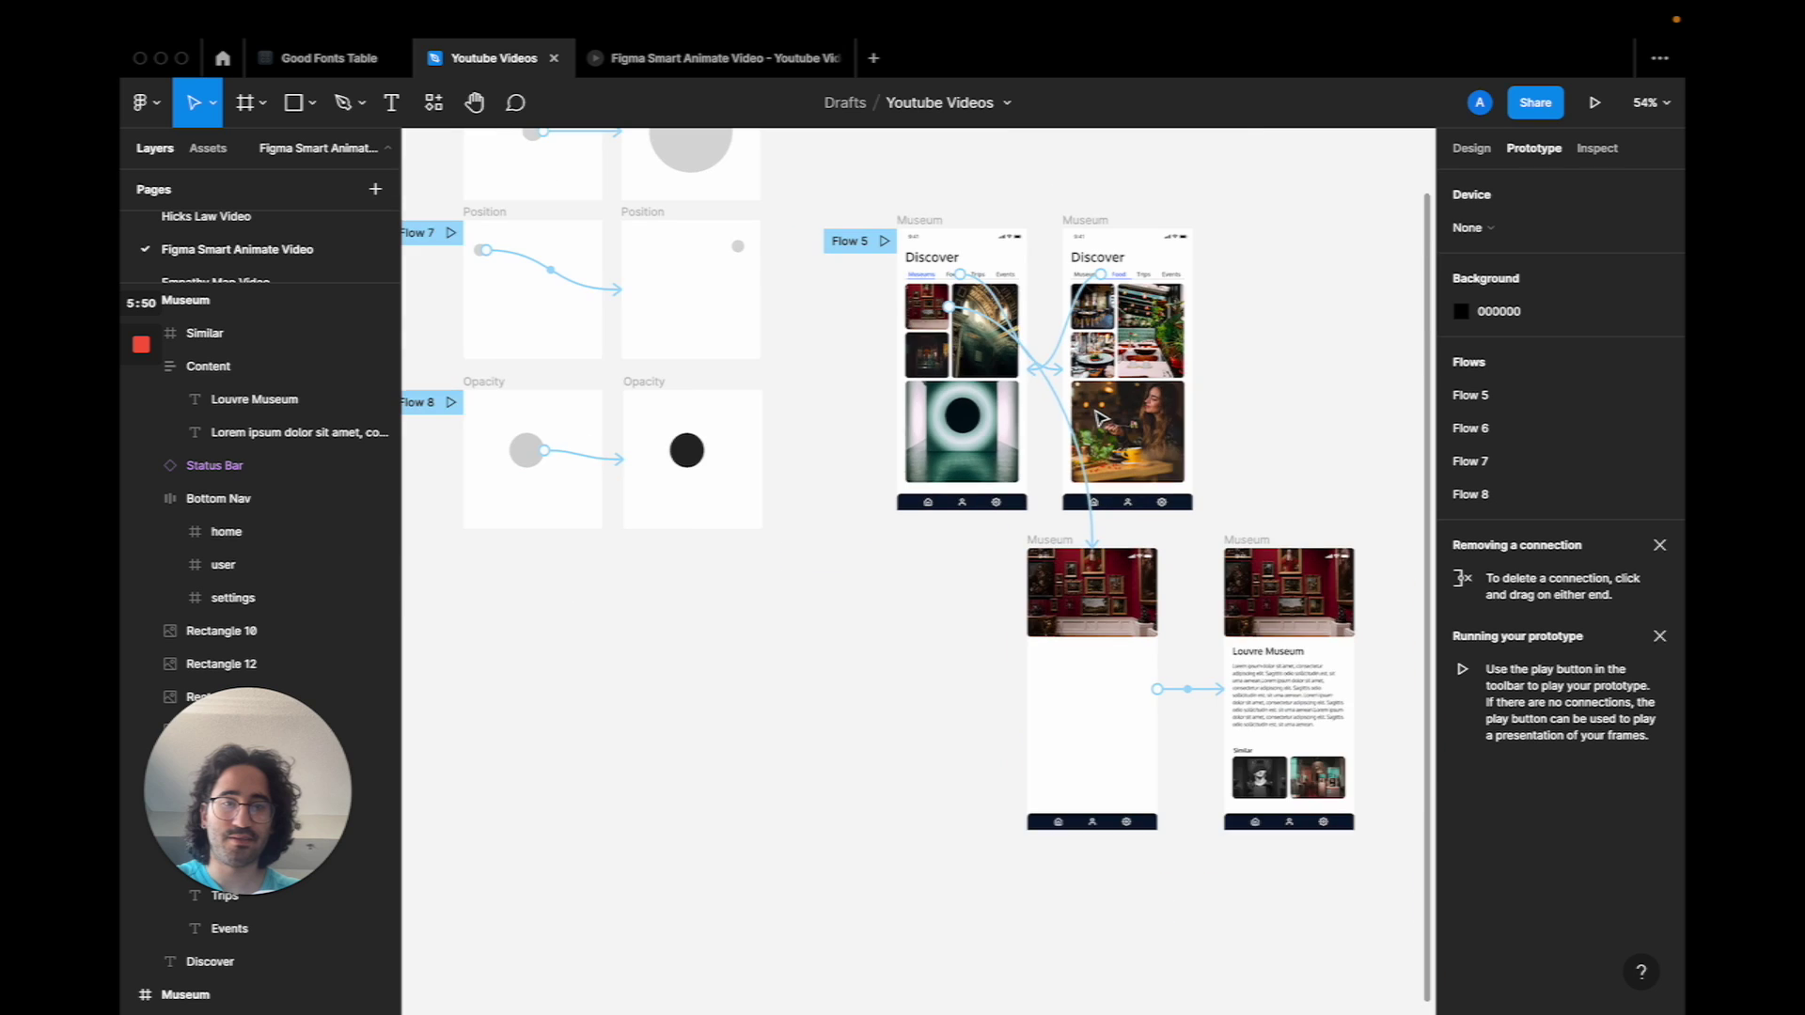
{"action": "left_click", "coordinate": [883, 242]}
{"action": "left_click", "coordinate": [994, 267]}
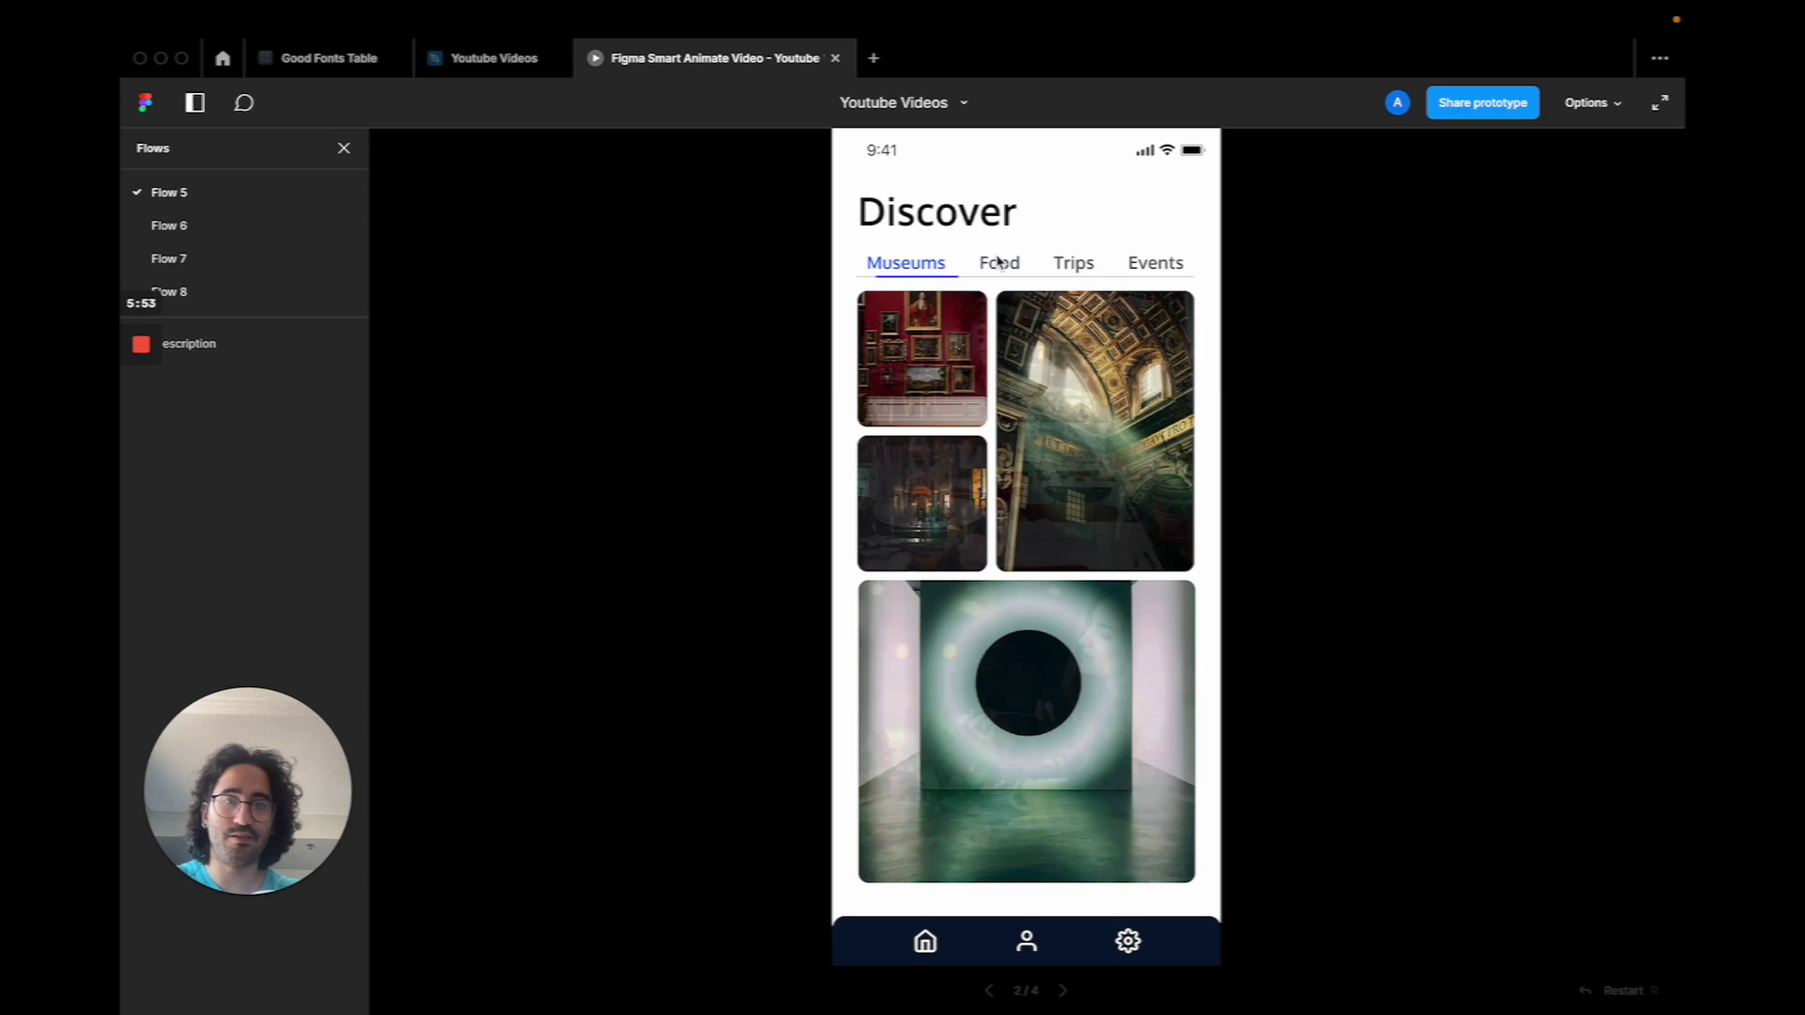
{"action": "left_click", "coordinate": [903, 271]}
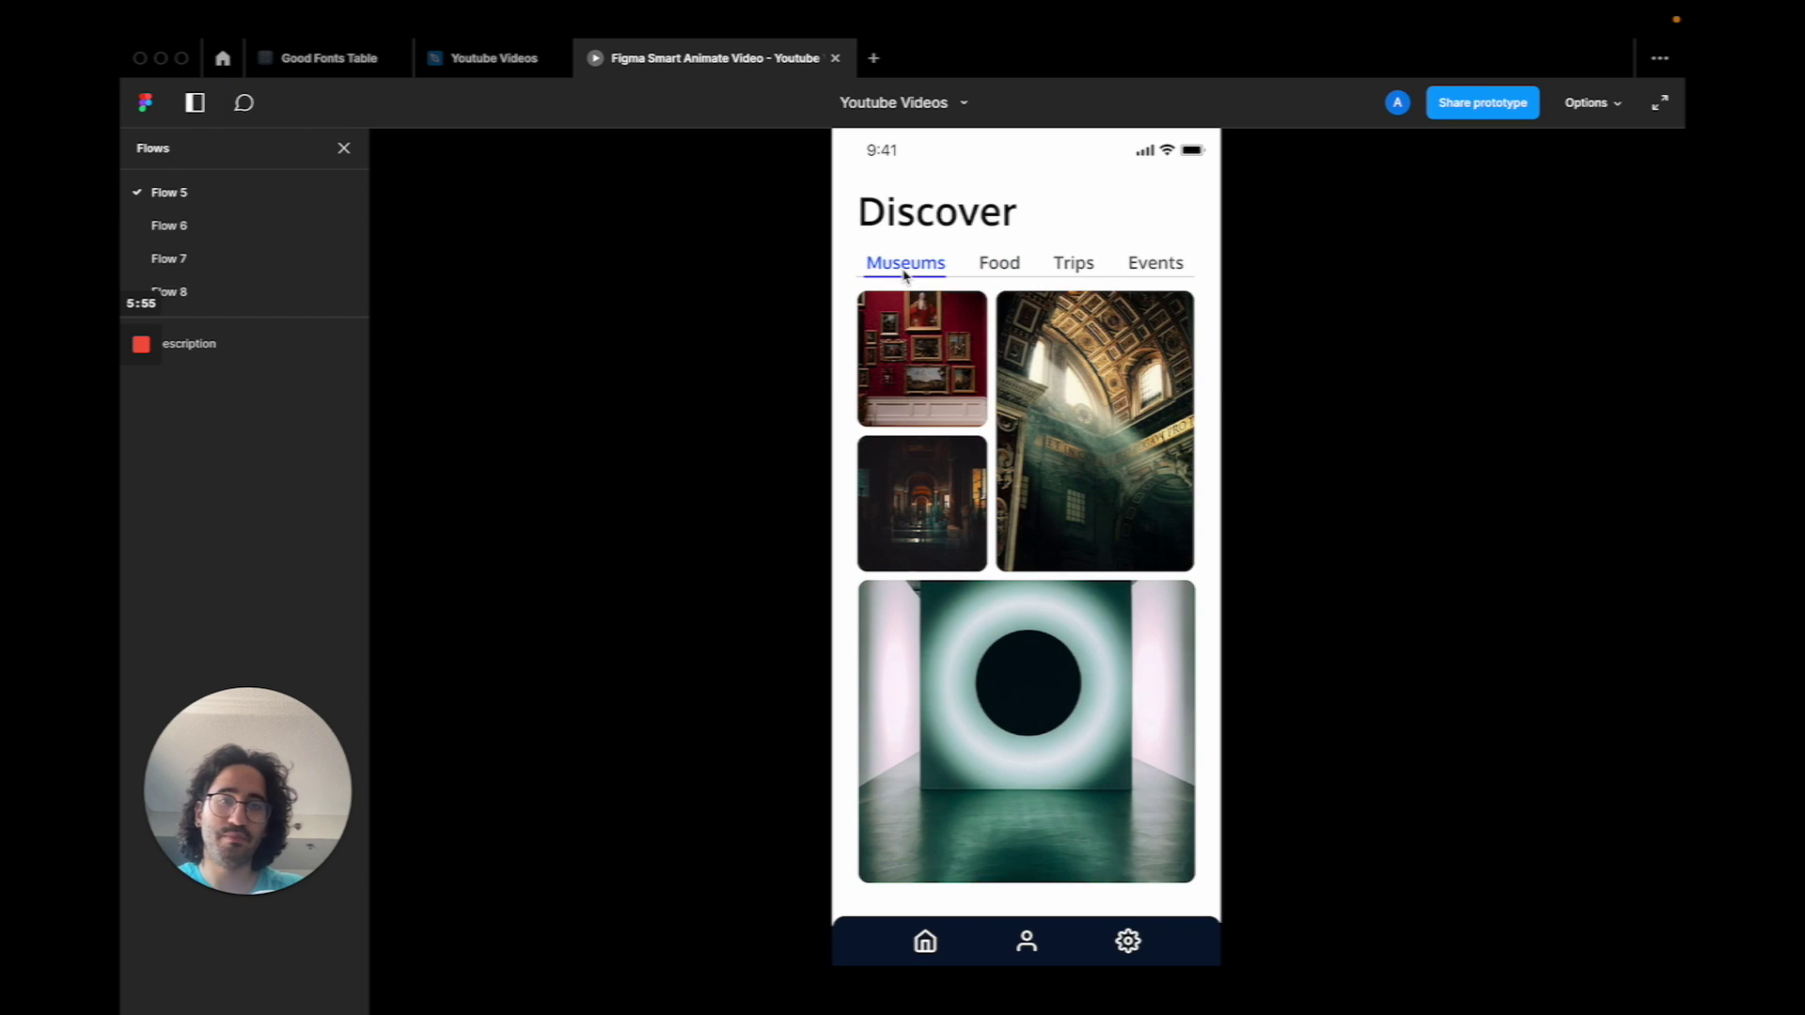
{"action": "left_click", "coordinate": [908, 354]}
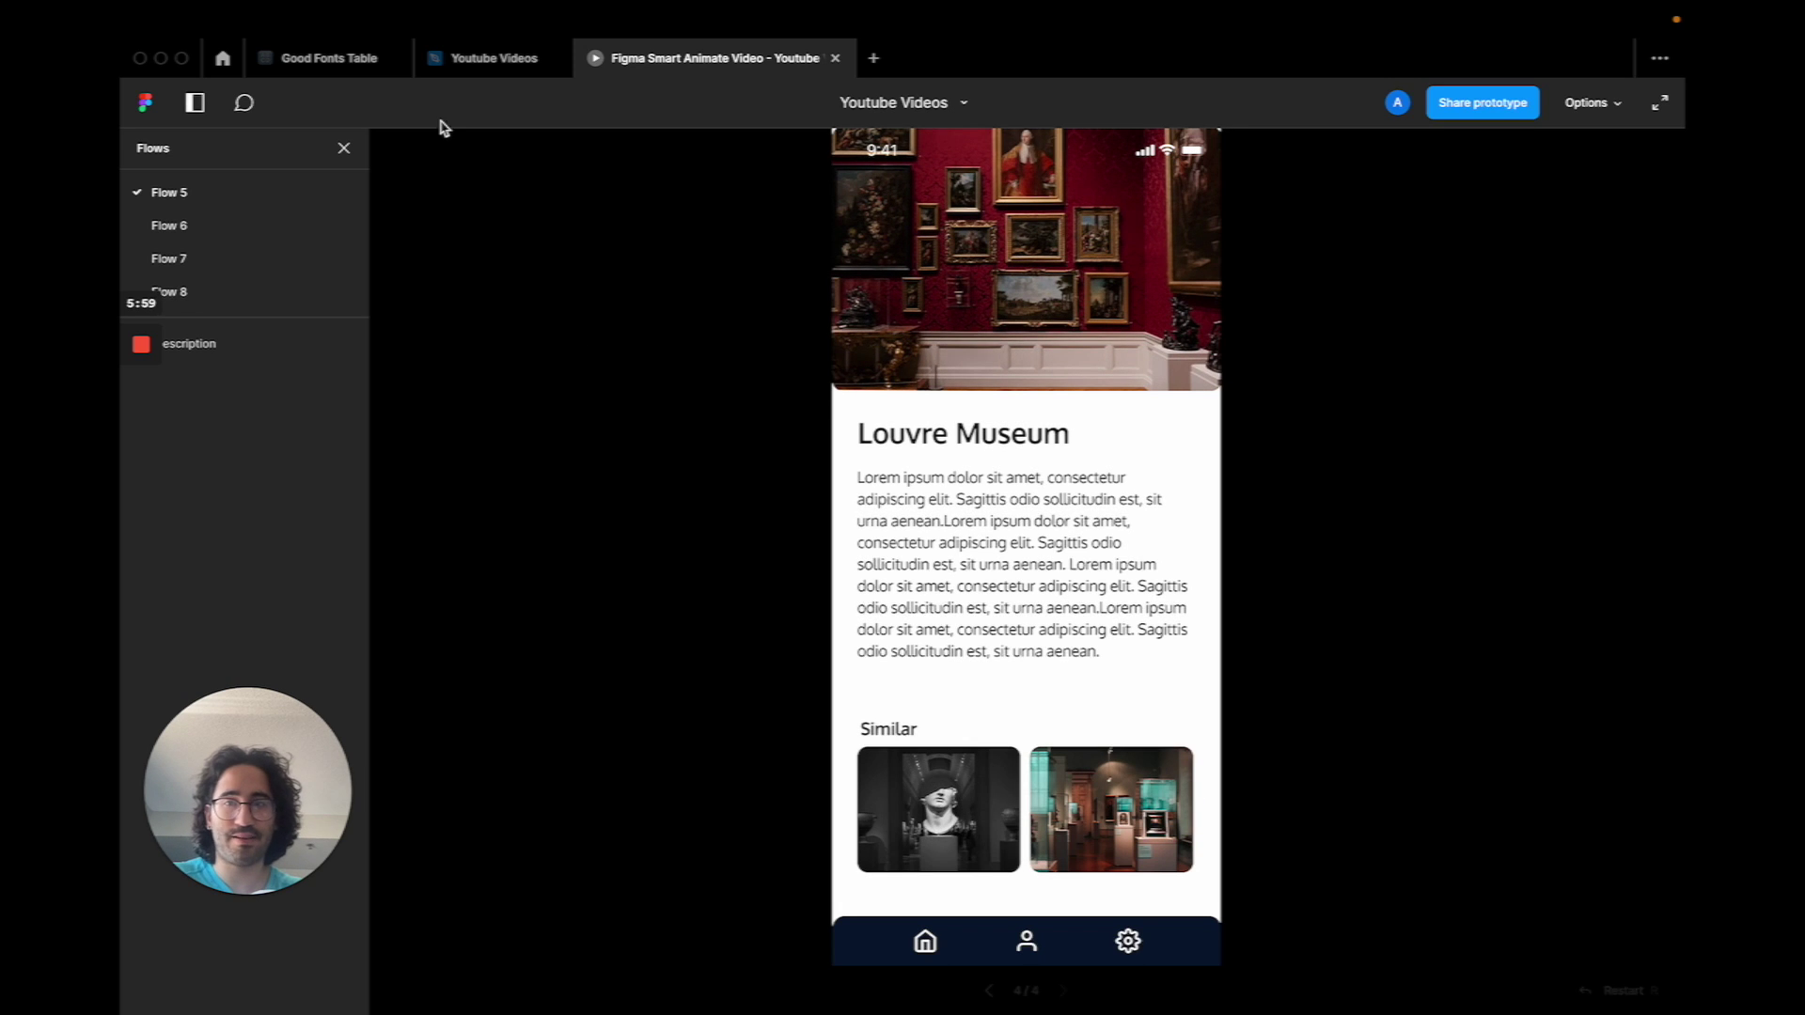
In the design file, set the connection between the two Louvre Museum screens to a 200 ms delay and a 350 ms Smart animate duration
{"action": "left_click", "coordinate": [467, 71]}
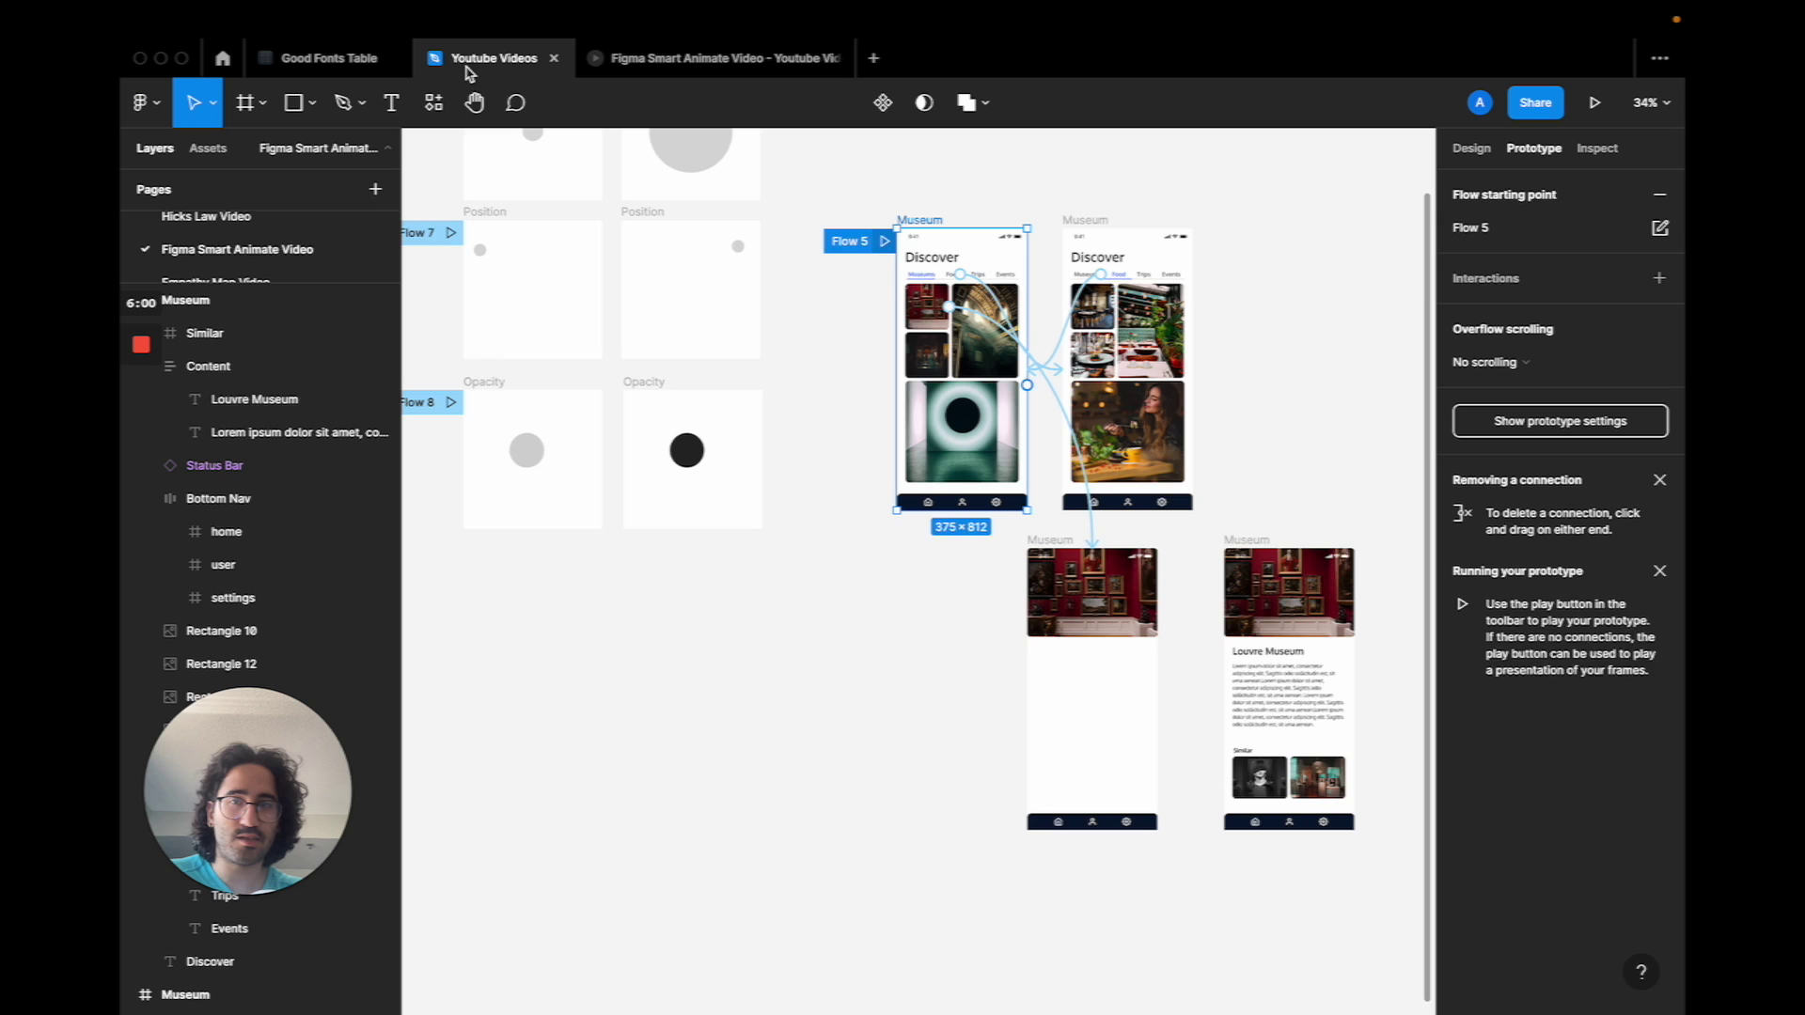
{"action": "left_click", "coordinate": [1076, 564]}
{"action": "left_click", "coordinate": [1182, 690]}
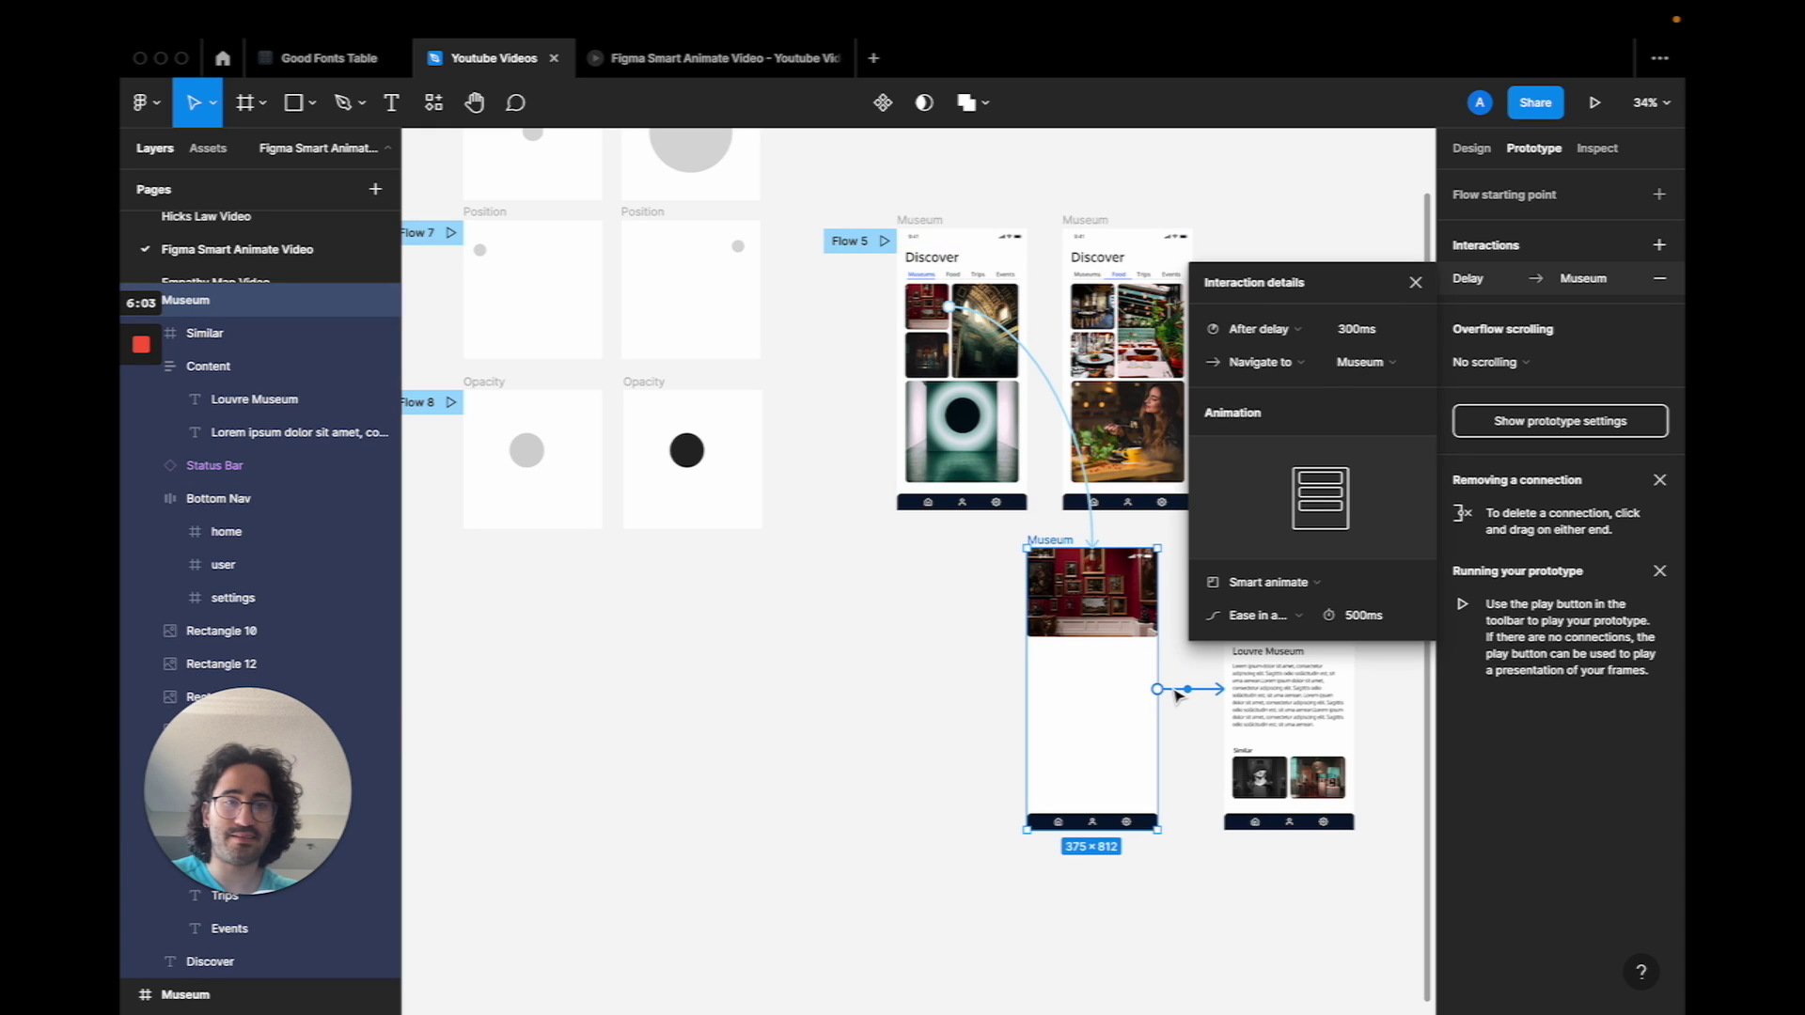
{"action": "left_click", "coordinate": [1357, 329]}
{"action": "double_click", "coordinate": [1357, 331]}
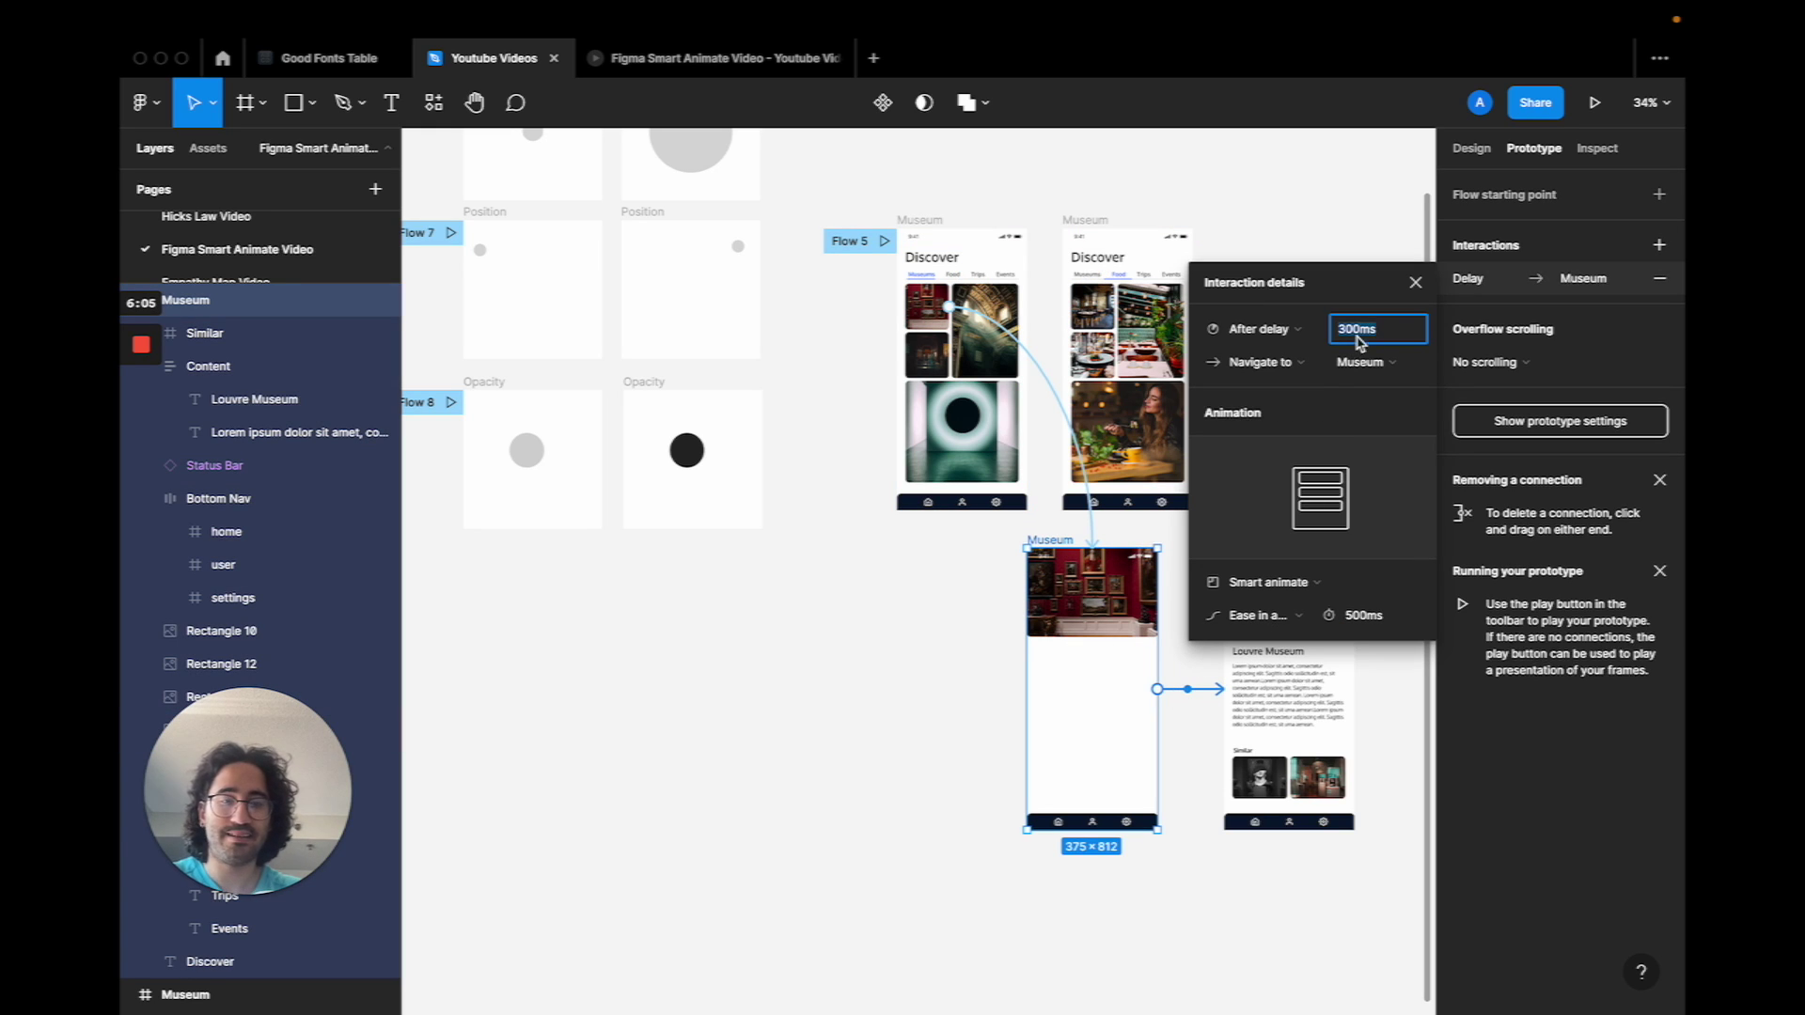
{"action": "type", "text": "200ms"}
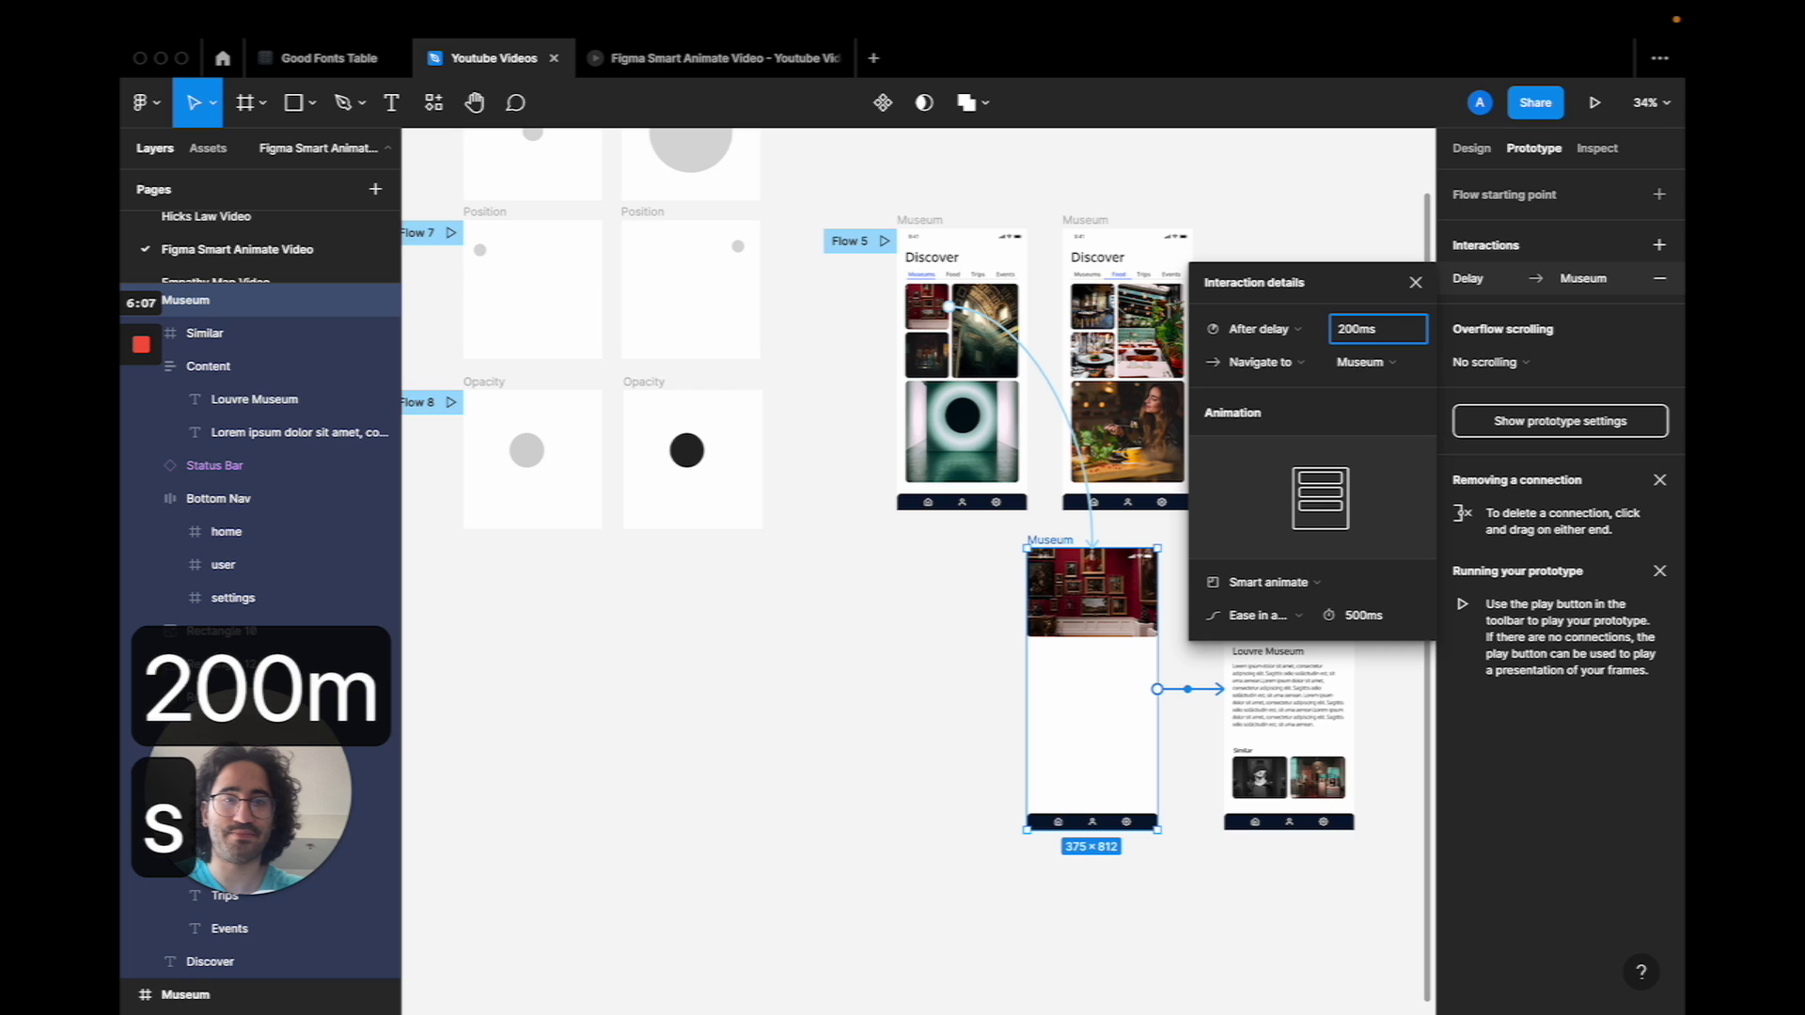
{"action": "double_click", "coordinate": [1357, 615]}
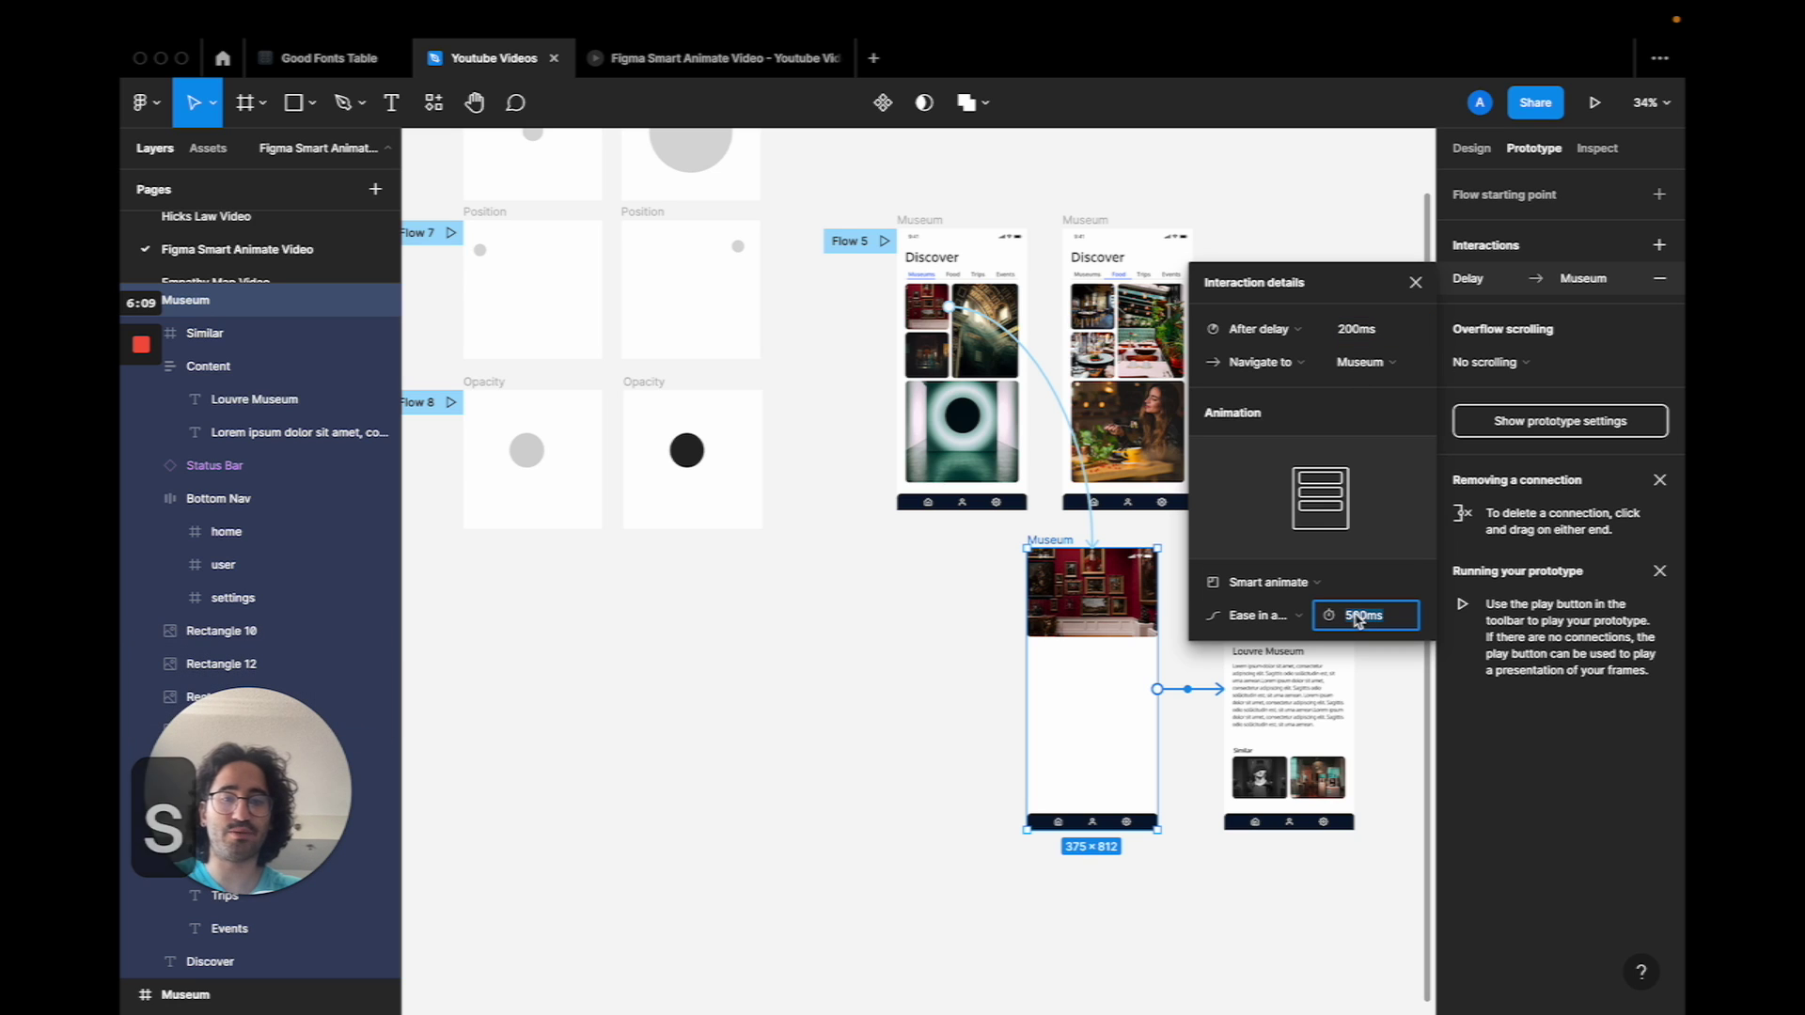
{"action": "type", "text": "350ms"}
{"action": "key", "text": "Return"}
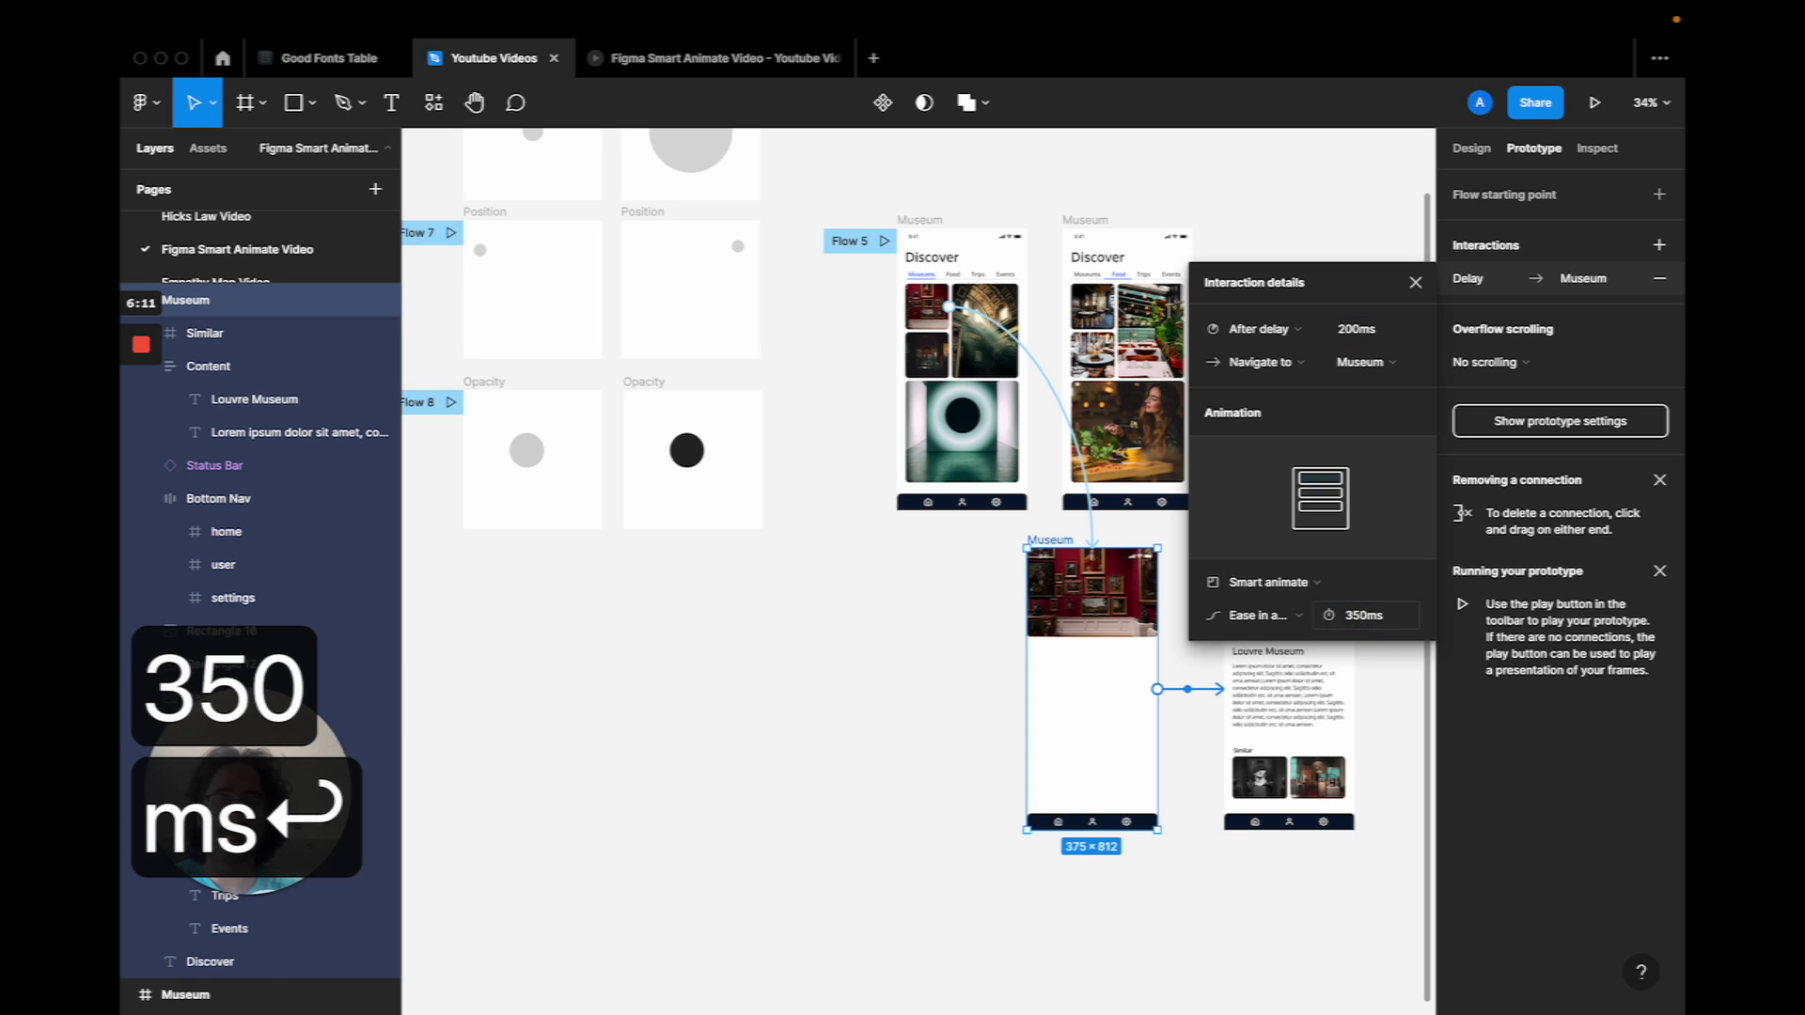
Preview Flow 5 through the Food tab, the Museums tab and the red gallery thumbnail, and close the preview
{"action": "left_click", "coordinate": [918, 673]}
{"action": "left_click", "coordinate": [883, 241]}
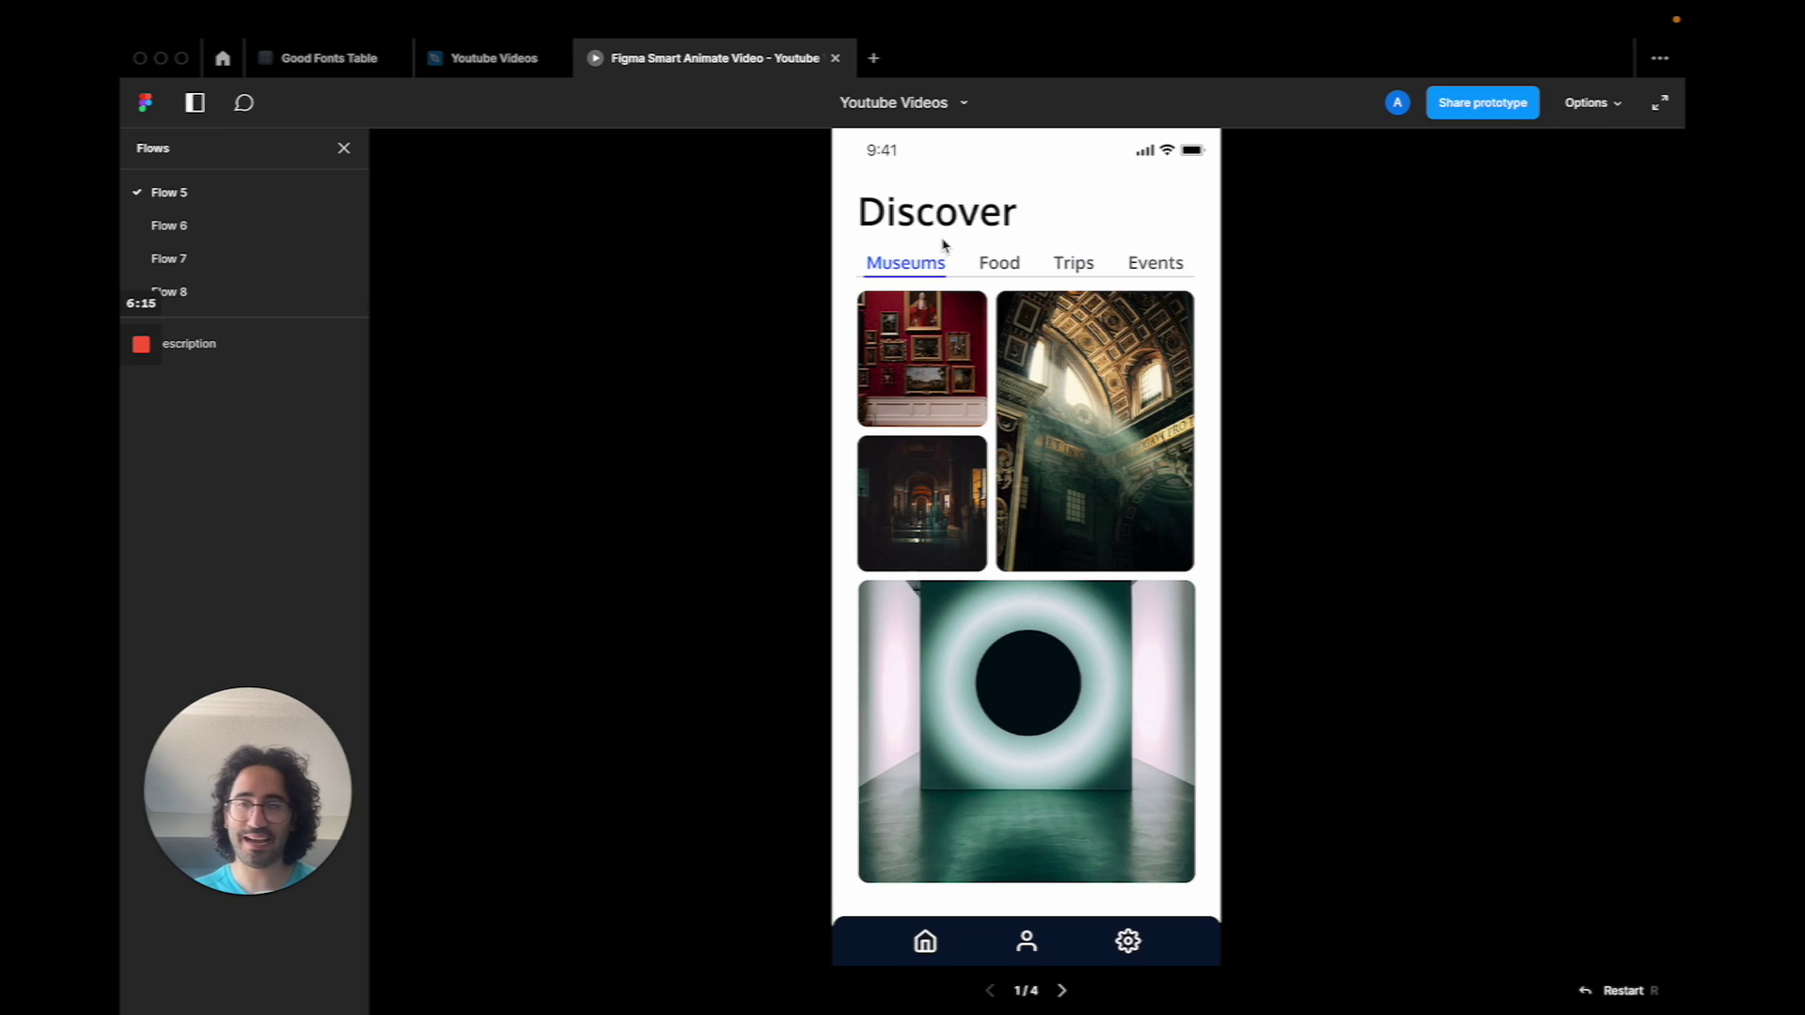
{"action": "left_click", "coordinate": [1000, 273]}
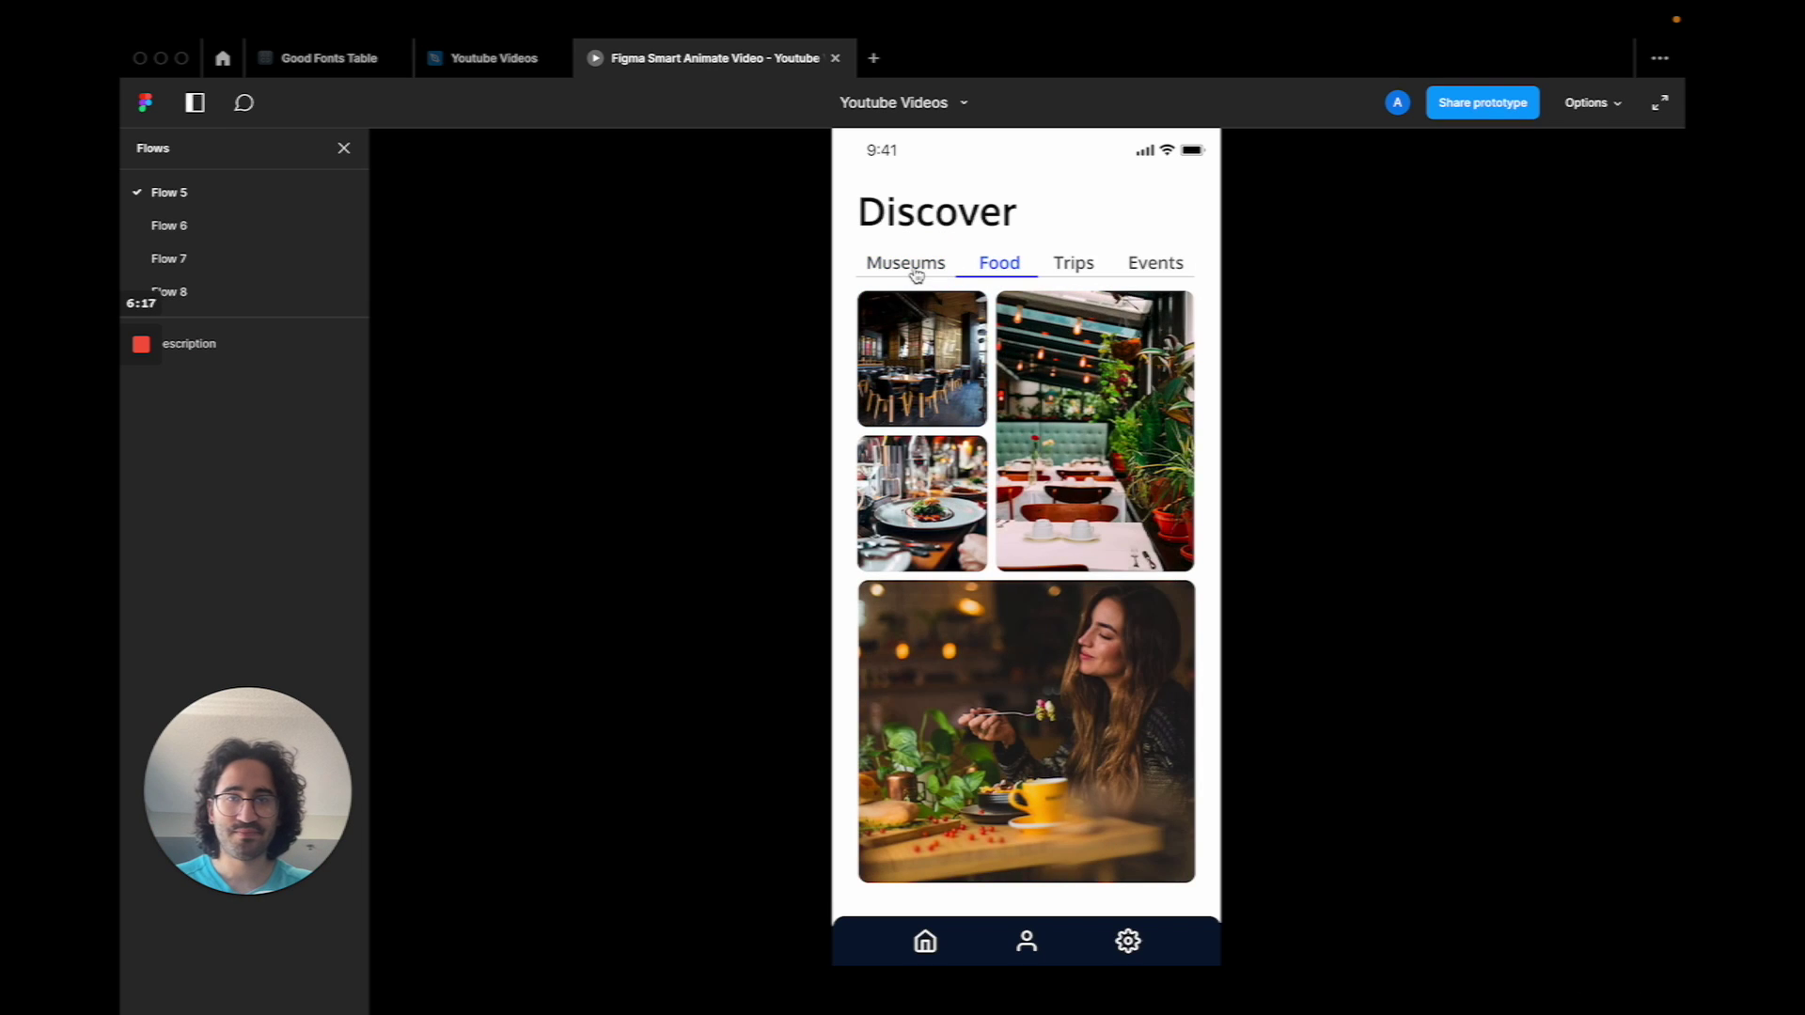
{"action": "left_click", "coordinate": [916, 272]}
{"action": "left_click", "coordinate": [917, 365]}
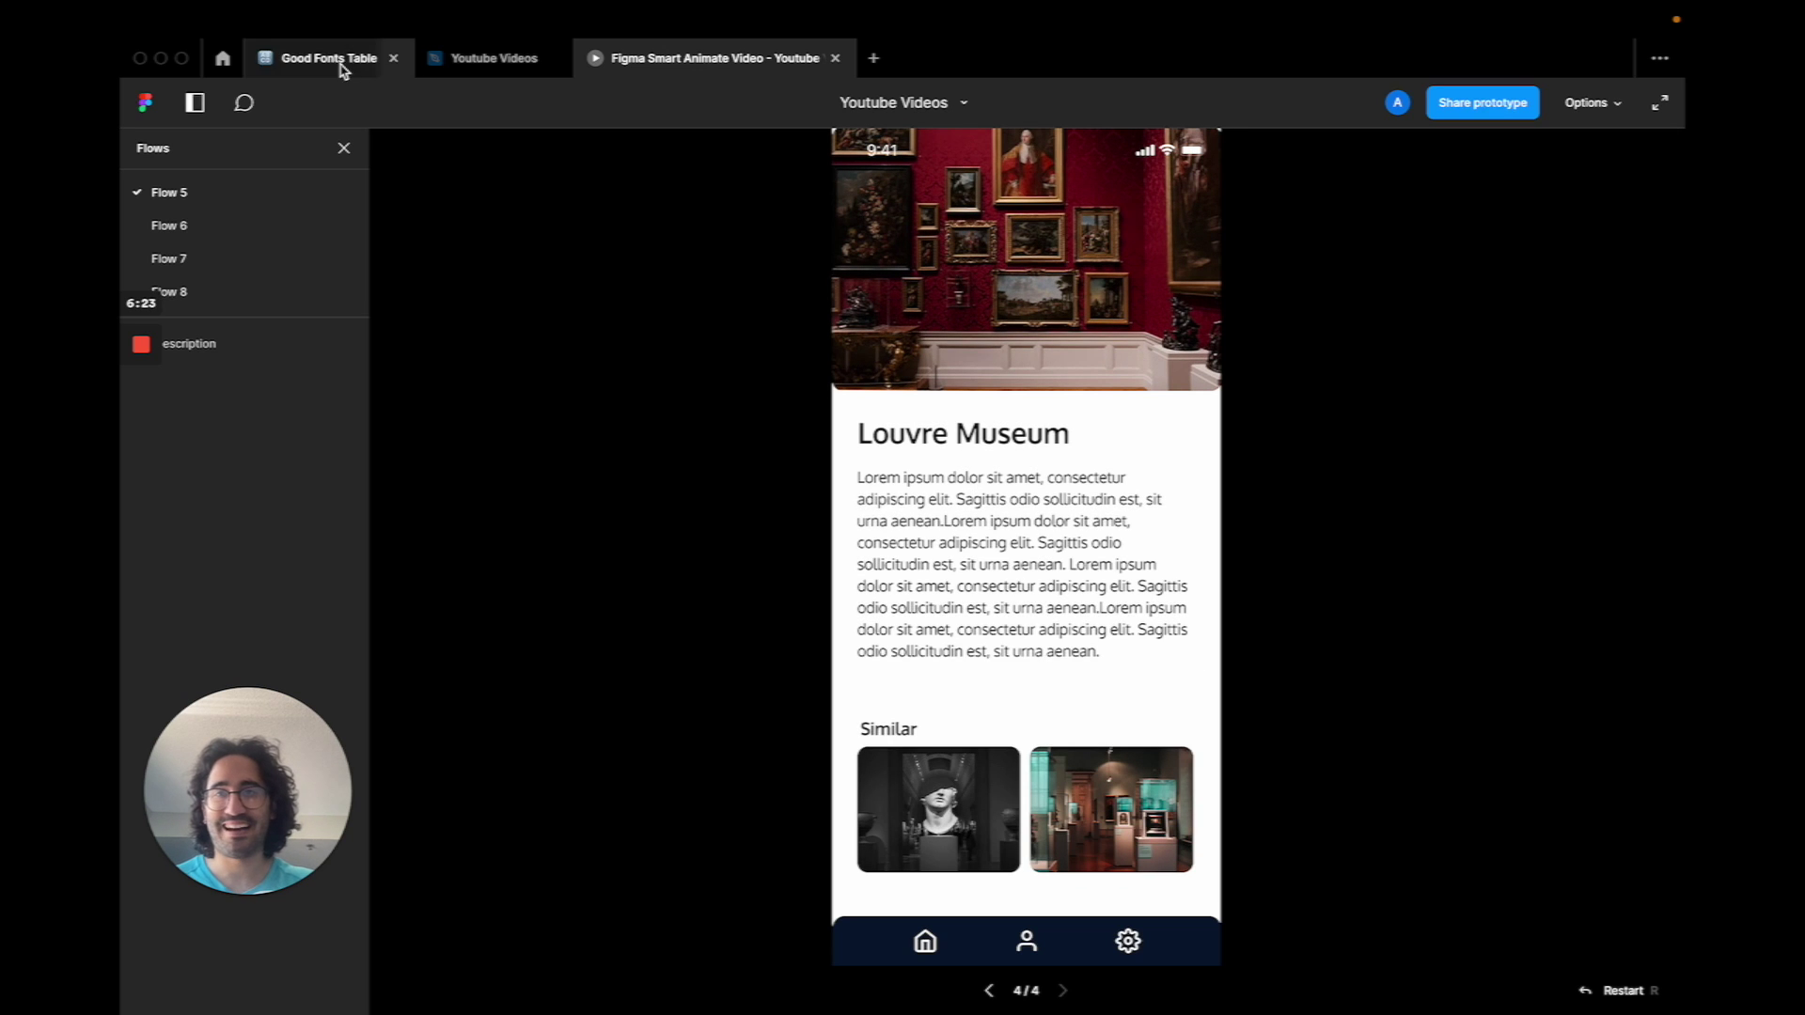
{"action": "left_click", "coordinate": [835, 57]}
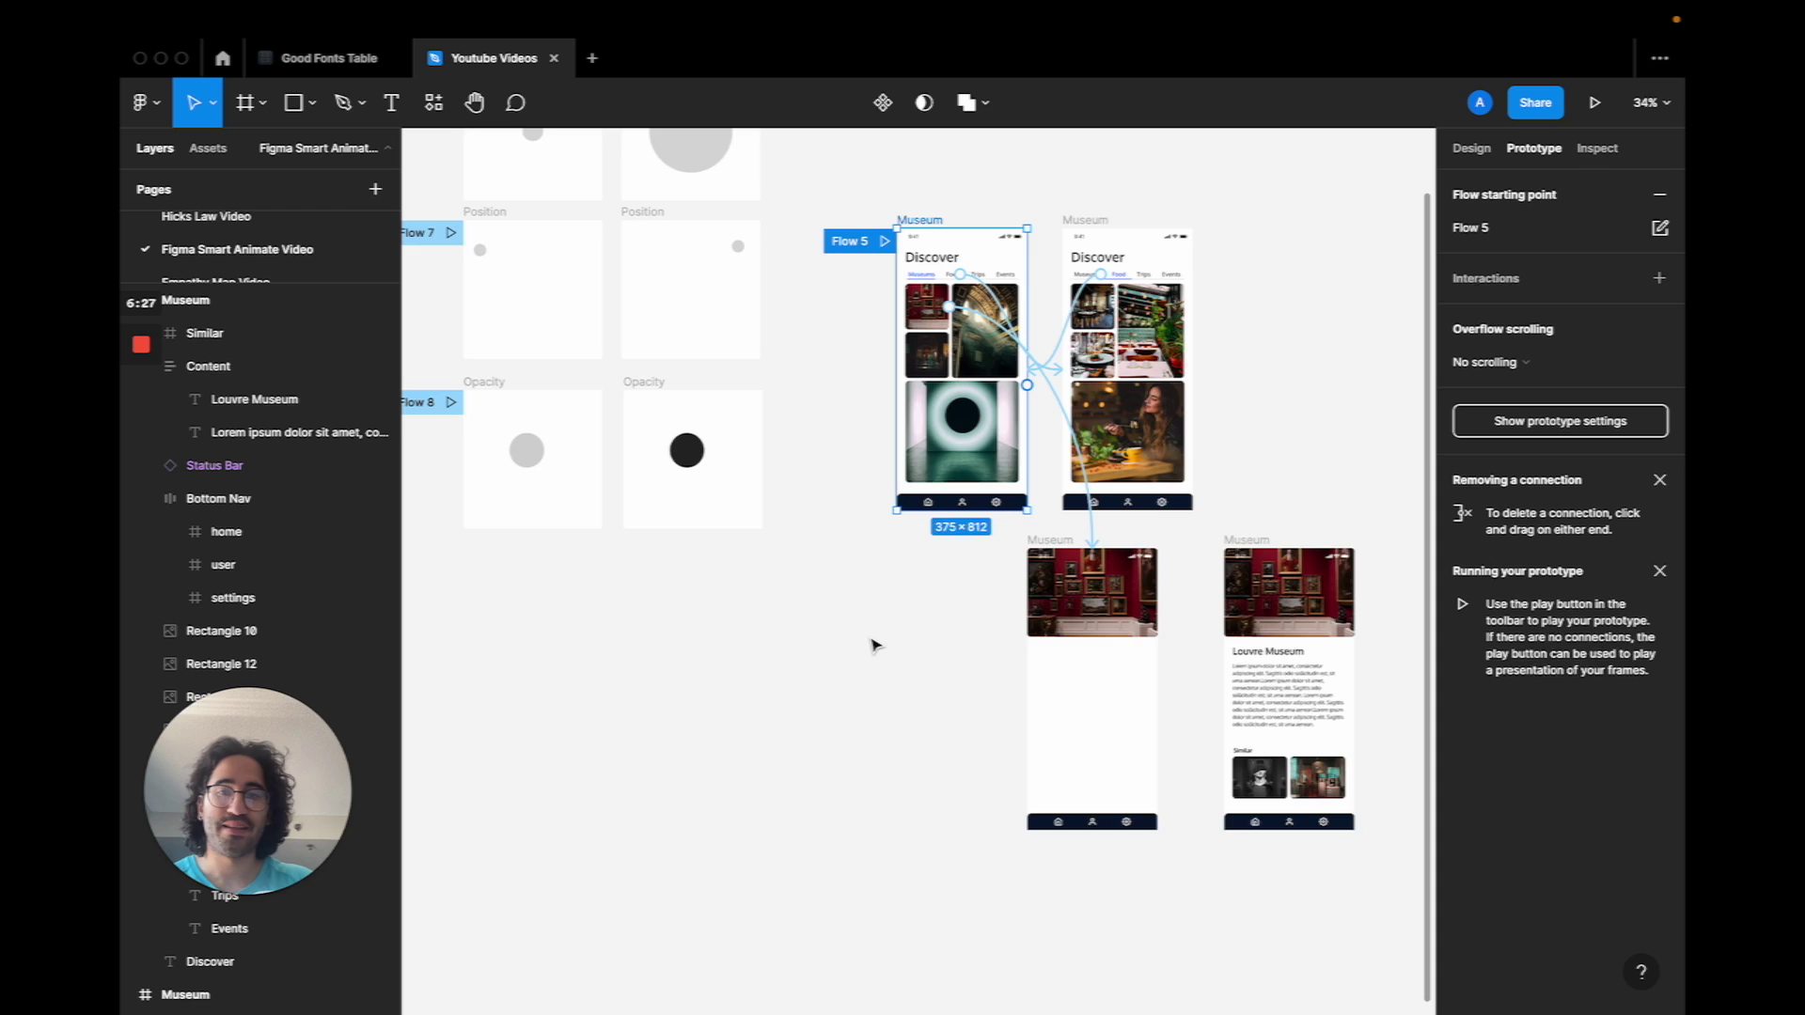